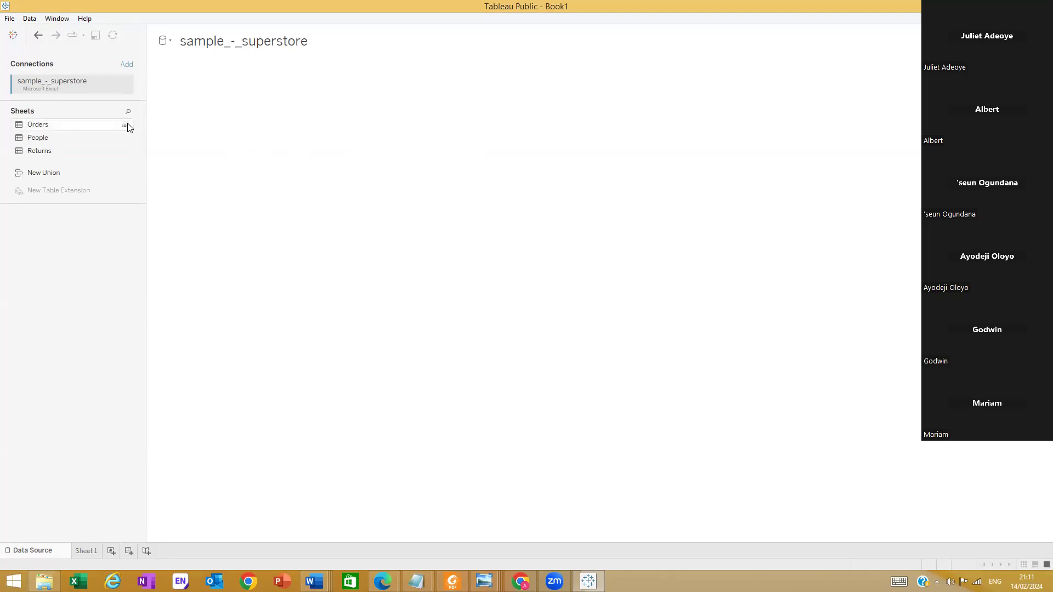
Add the Orders sheet to the data source canvas and open the Sheet 1 worksheet
{"action": "left_click_drag", "start_coordinate": [33, 127], "coordinate": [517, 162]}
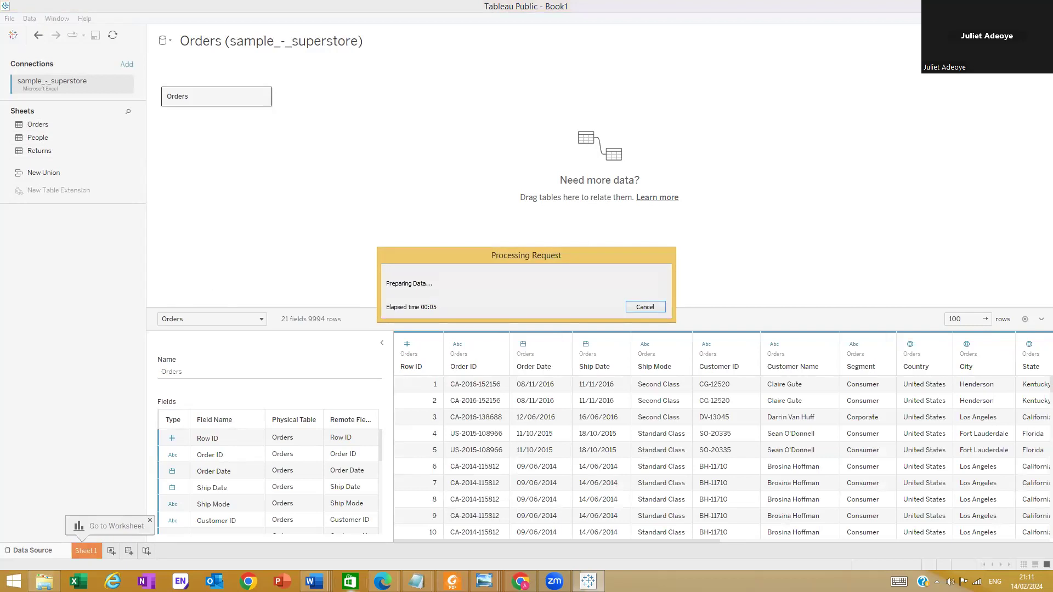
{"action": "mouse_move", "coordinate": [452, 583]}
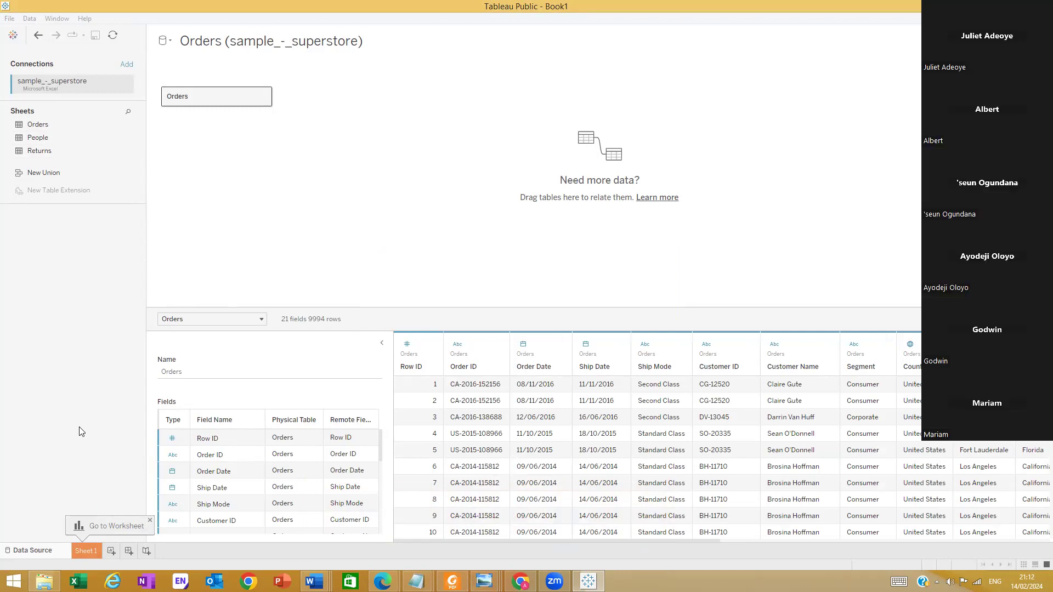
{"action": "left_click", "coordinate": [86, 550]}
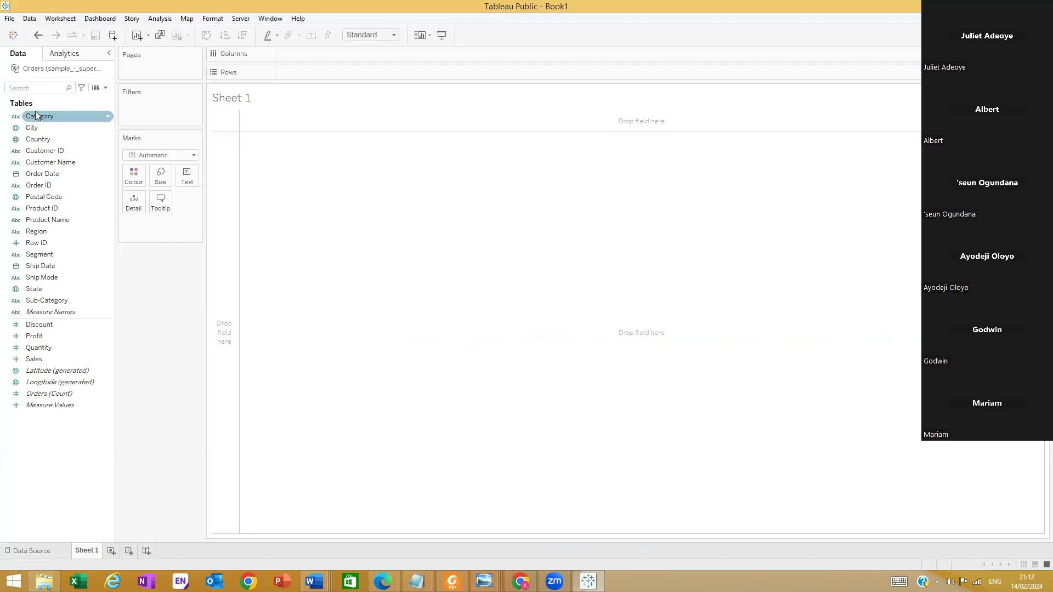
Create a hierarchy named Products from the Category field and add Sub-Category below Category
{"action": "left_click", "coordinate": [109, 116]}
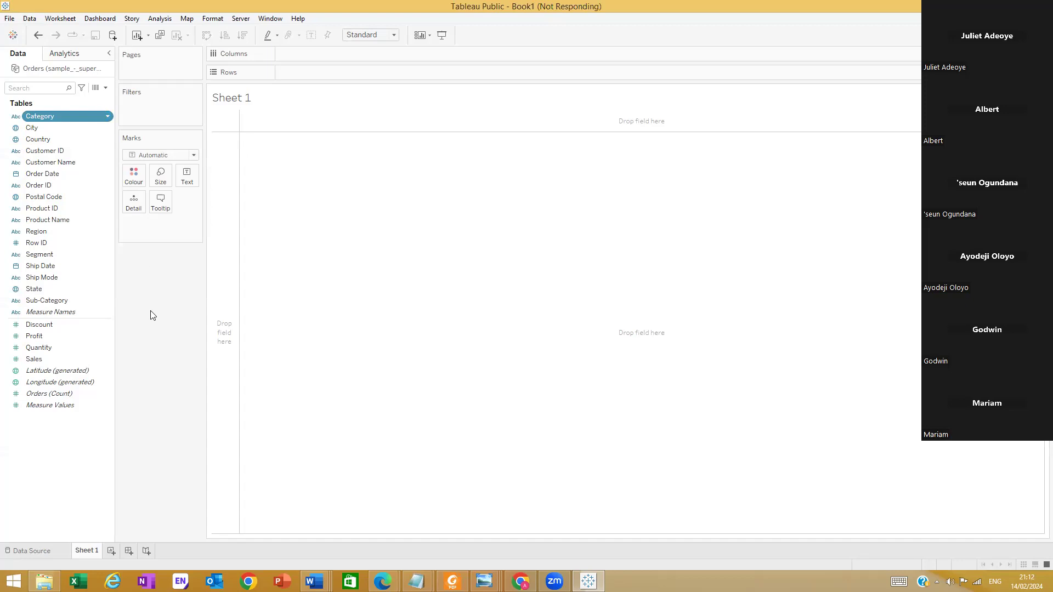
{"action": "mouse_move", "coordinate": [161, 318]}
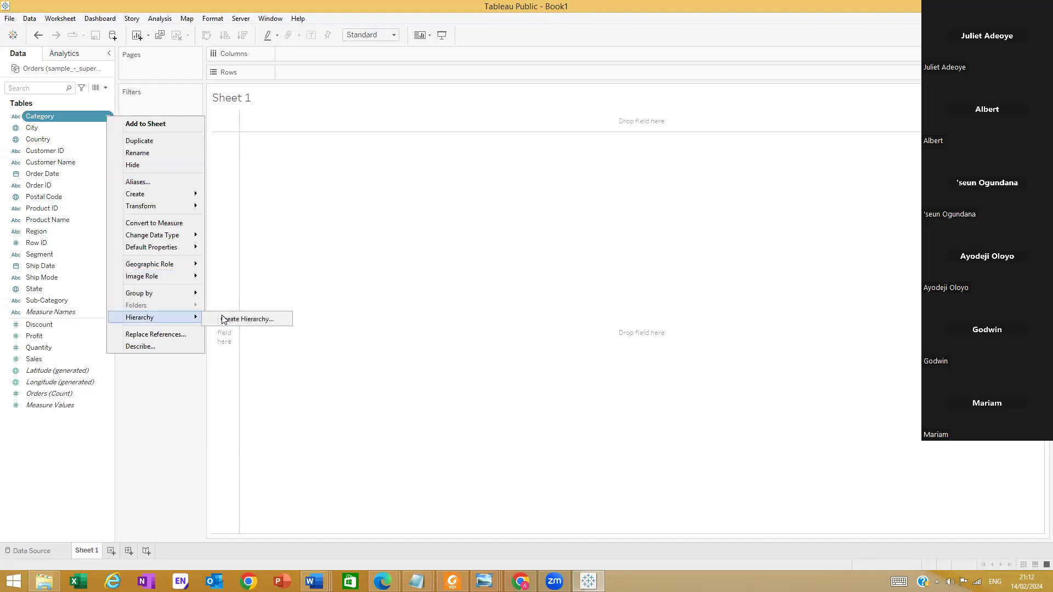
{"action": "left_click", "coordinate": [246, 319]}
{"action": "type", "text": "Products"}
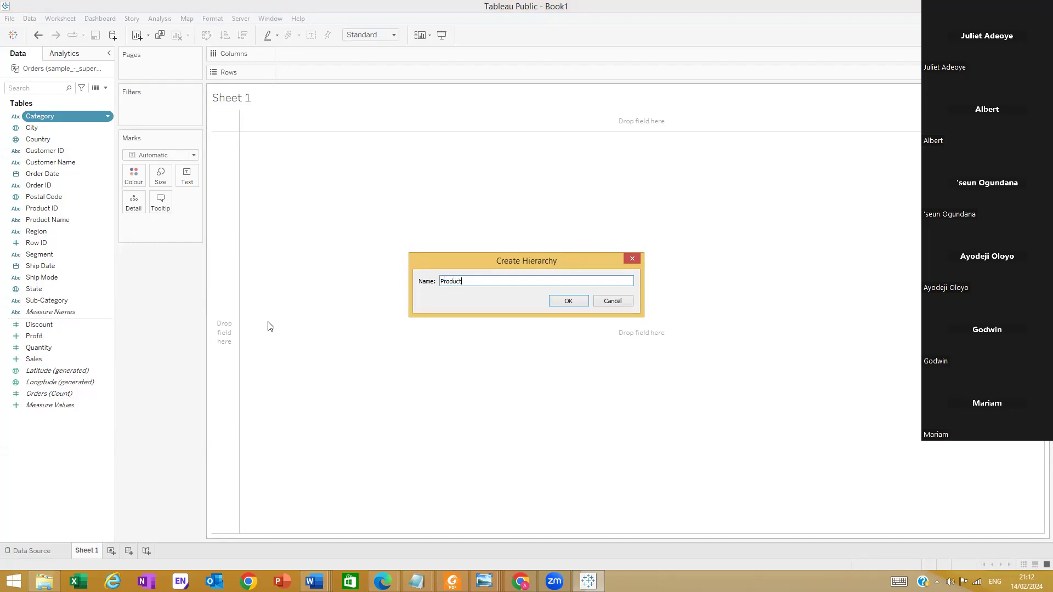
{"action": "left_click", "coordinate": [568, 300]}
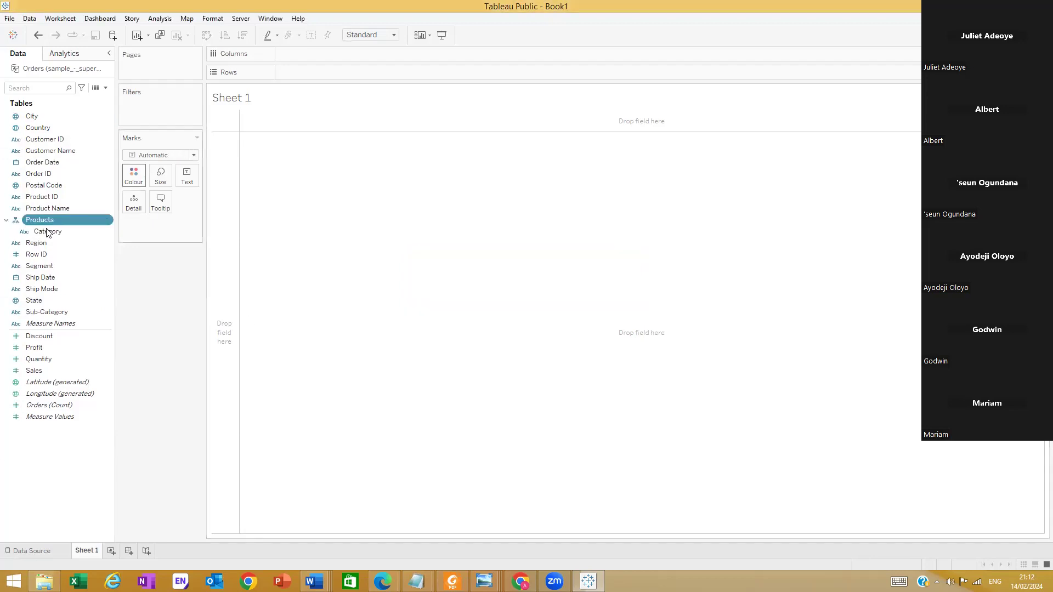
{"action": "left_click_drag", "start_coordinate": [56, 311], "coordinate": [59, 238]}
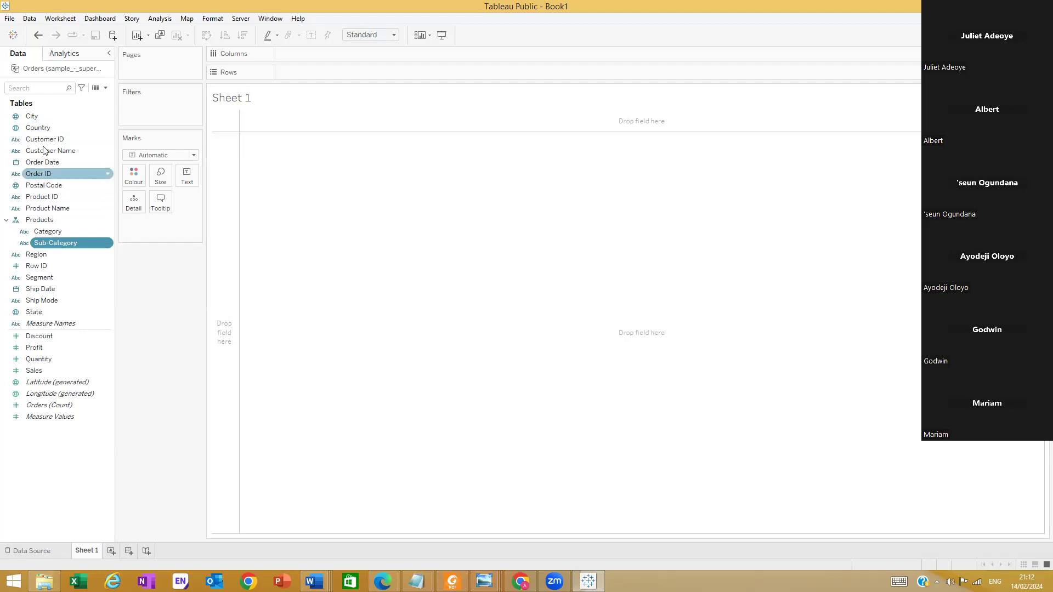
Create a hierarchy named Location from the Country field
{"action": "right_click", "coordinate": [100, 128]}
{"action": "left_click", "coordinate": [106, 127]}
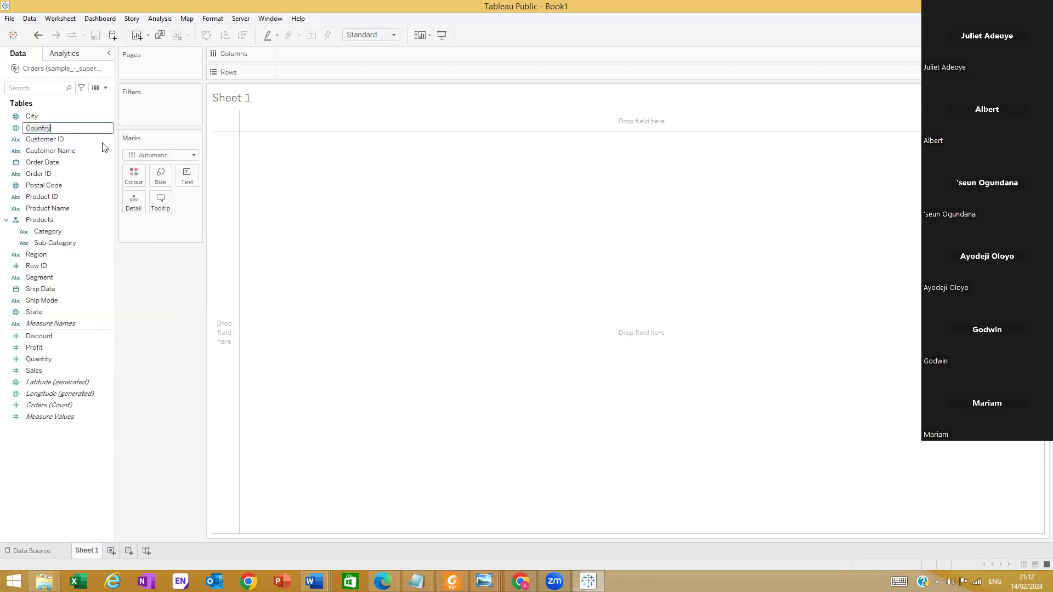
{"action": "right_click", "coordinate": [107, 127]}
{"action": "left_click", "coordinate": [107, 126]}
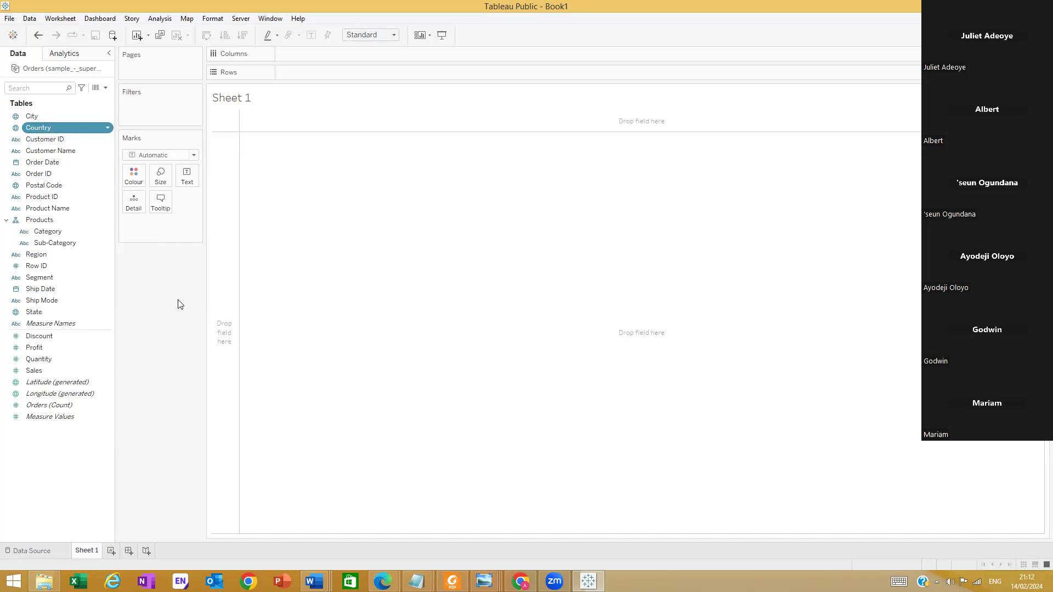
{"action": "mouse_move", "coordinate": [195, 327]}
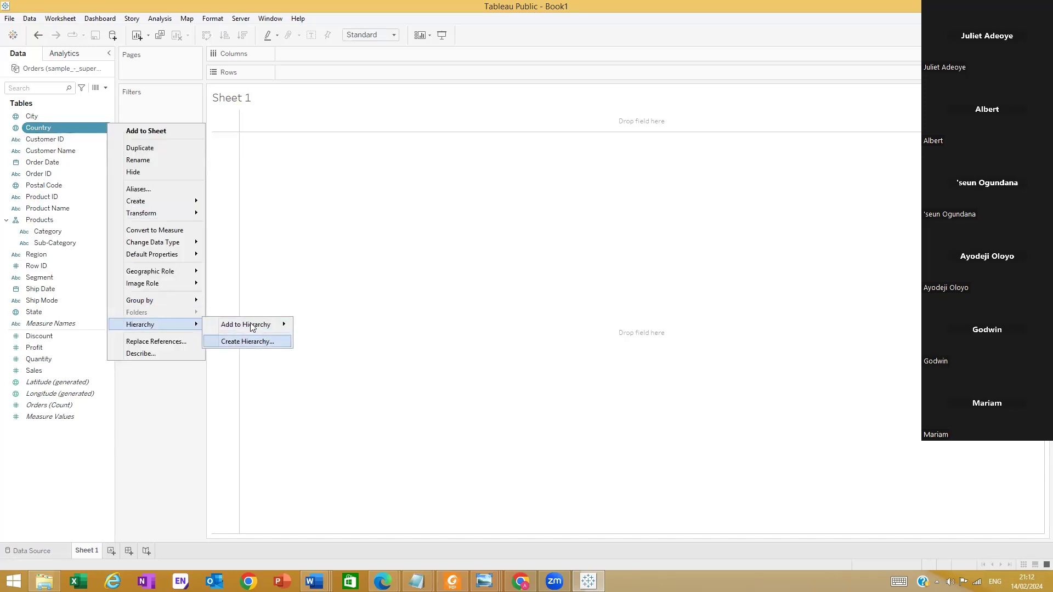
{"action": "mouse_move", "coordinate": [268, 327]}
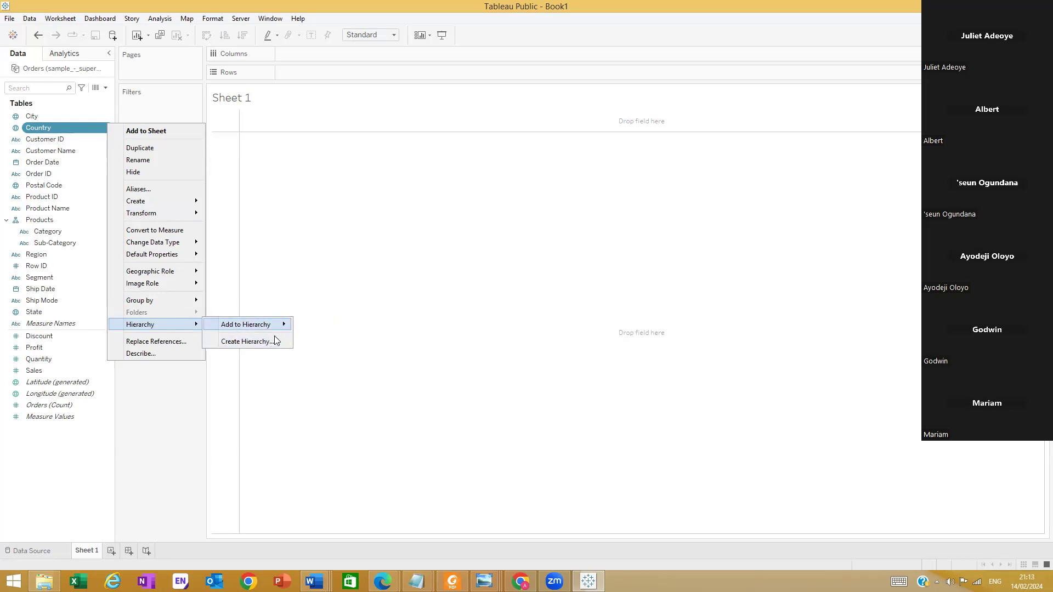
{"action": "left_click", "coordinate": [247, 342]}
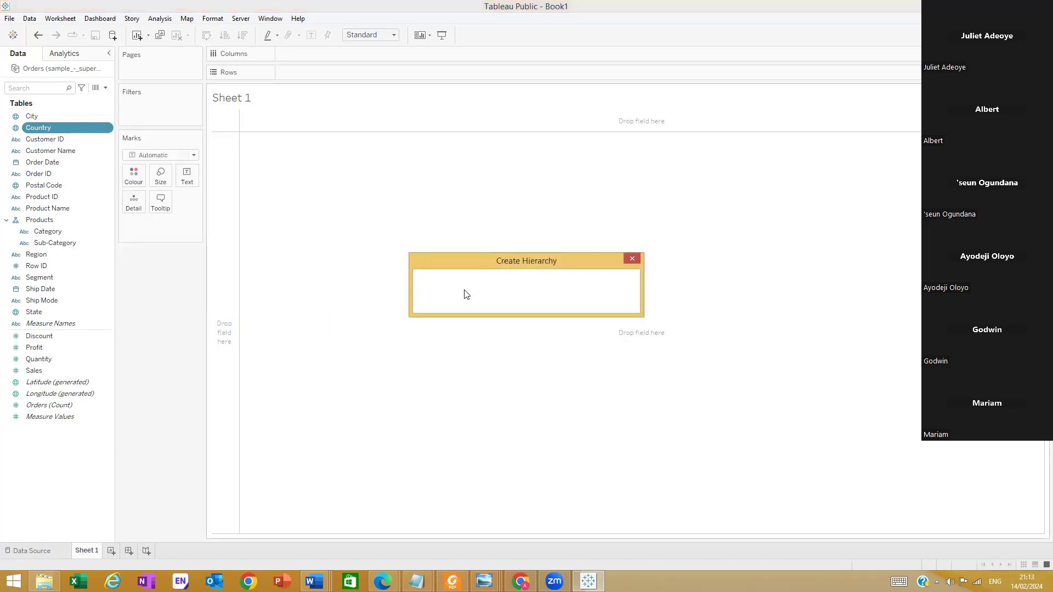
{"action": "type", "text": "Location"}
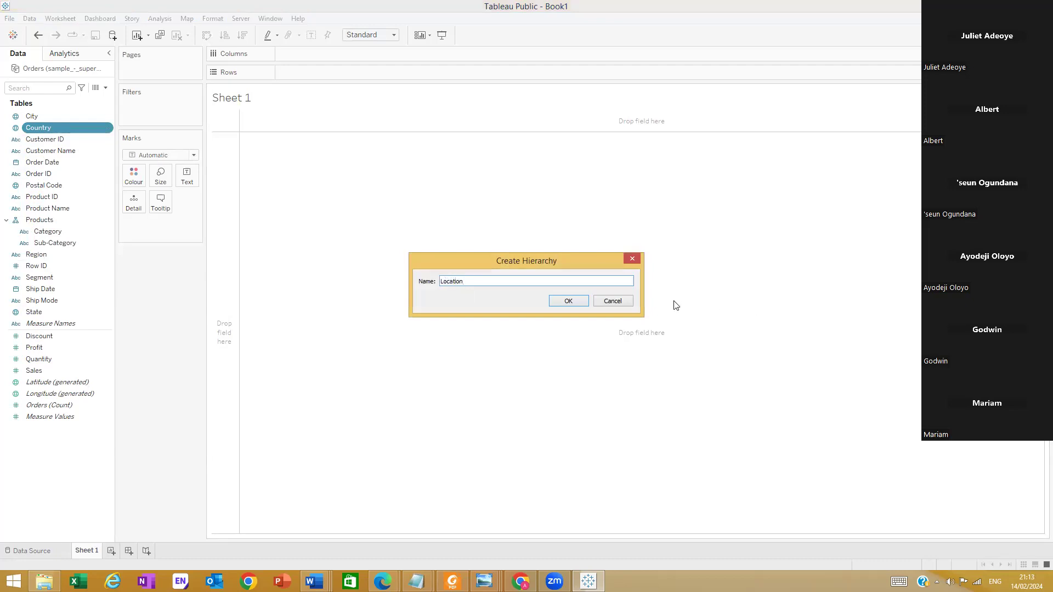
{"action": "left_click", "coordinate": [570, 302]}
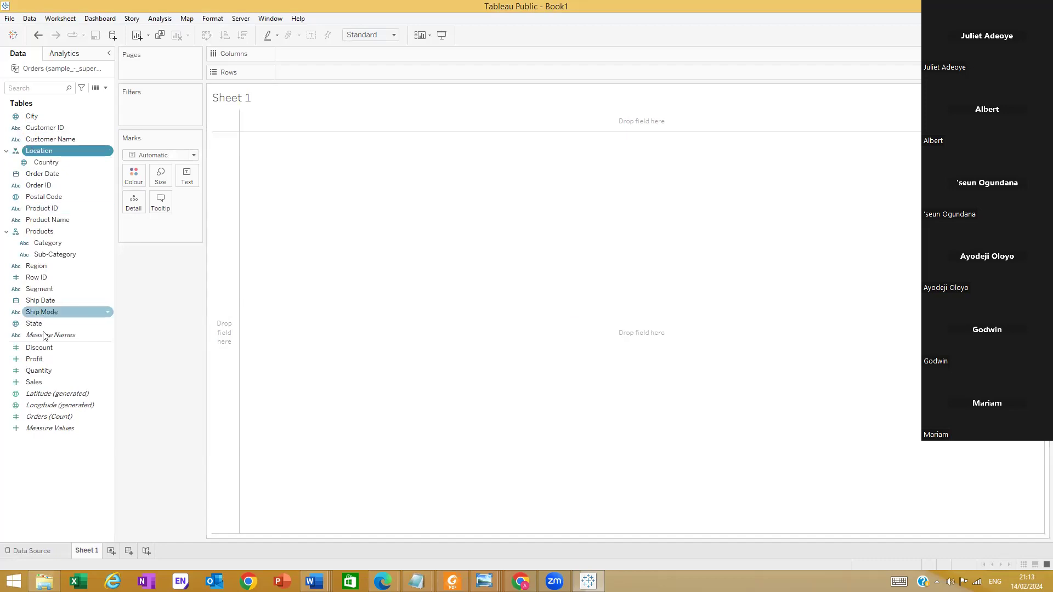
Add State, City and Postal Code to the Location hierarchy below Country, in that order
{"action": "left_click_drag", "start_coordinate": [34, 323], "coordinate": [39, 166]}
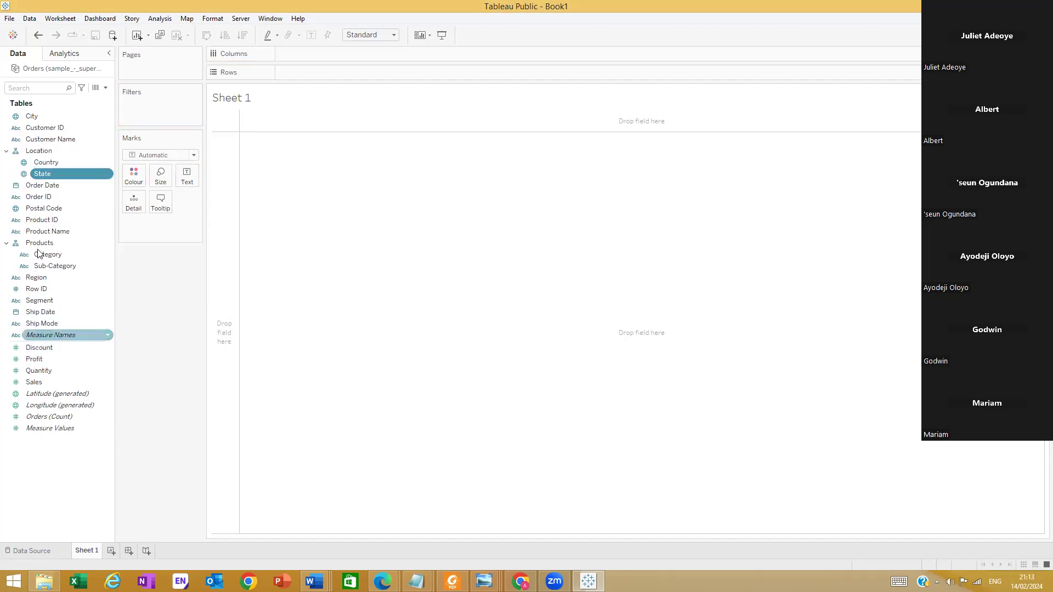
{"action": "left_click_drag", "start_coordinate": [38, 120], "coordinate": [45, 181]}
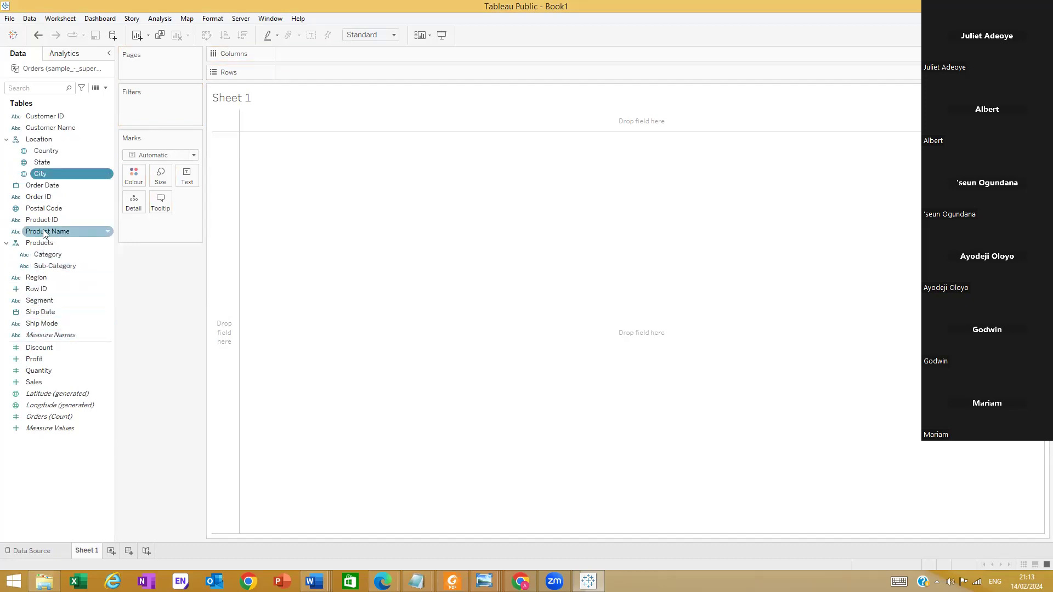
{"action": "left_click_drag", "start_coordinate": [44, 212], "coordinate": [45, 176]}
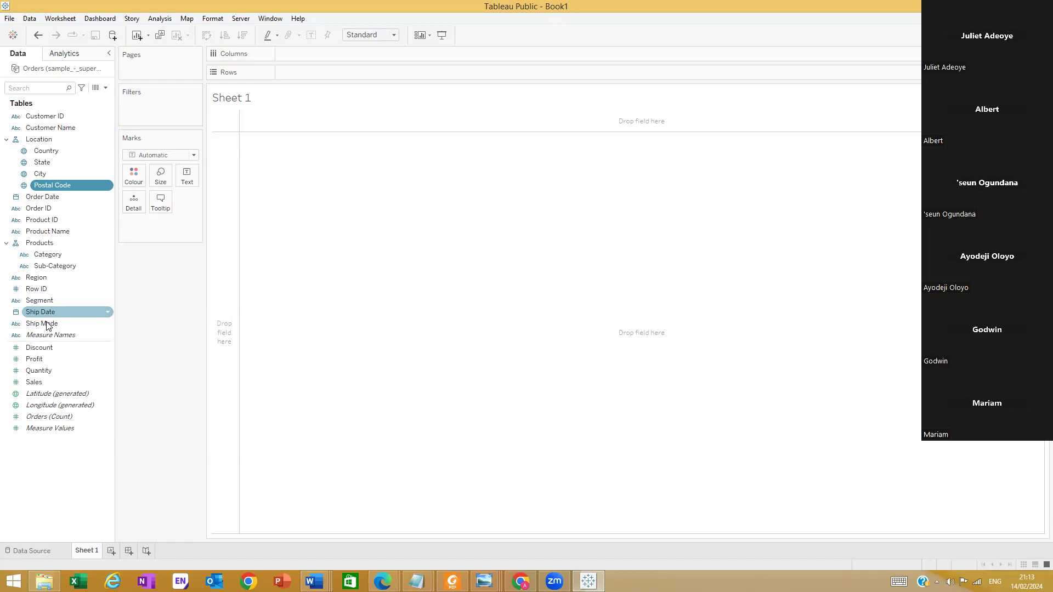
Give Region a geographic role created from State and place it between Country and State in the Location hierarchy
{"action": "right_click", "coordinate": [46, 277]}
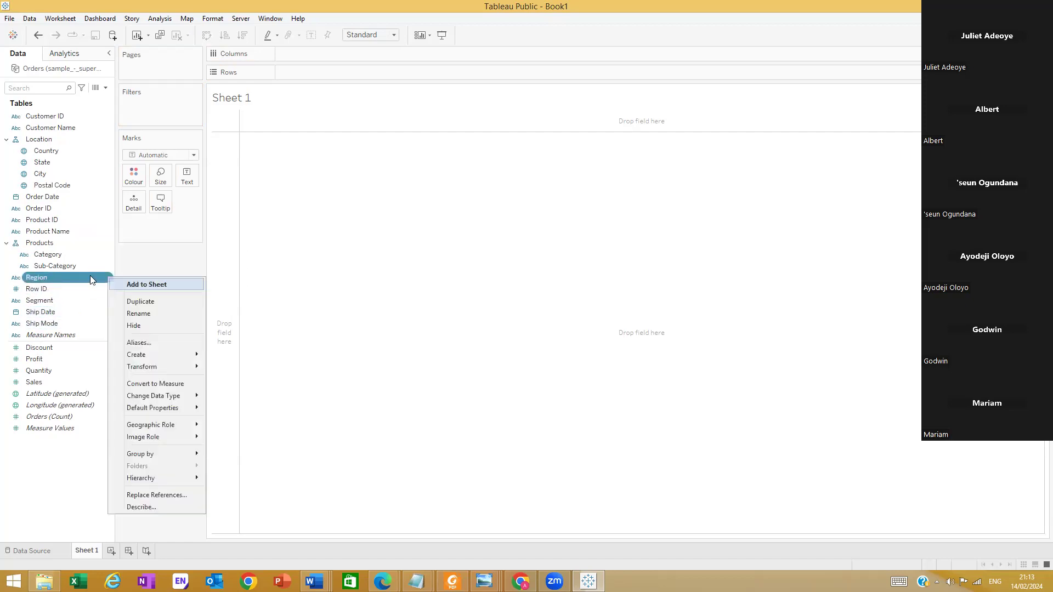
{"action": "mouse_move", "coordinate": [193, 479]}
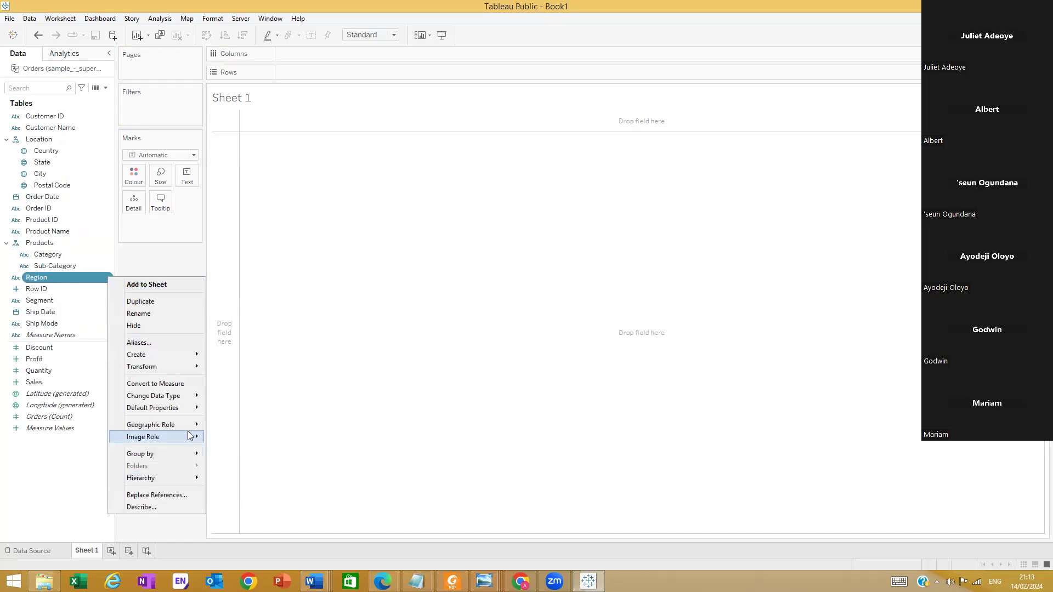
{"action": "mouse_move", "coordinate": [187, 426]}
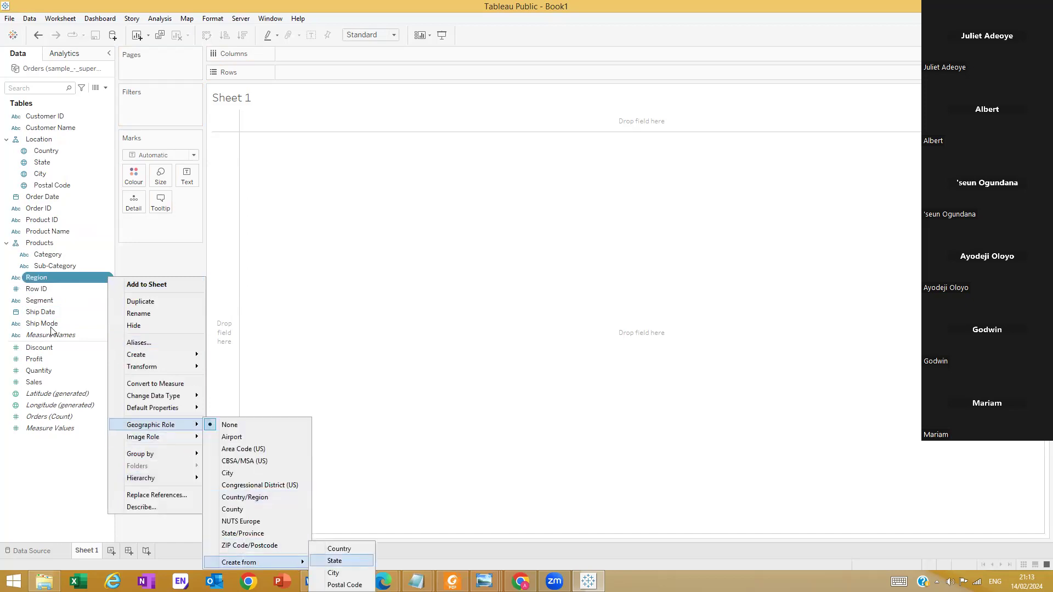
{"action": "left_click", "coordinate": [46, 254]}
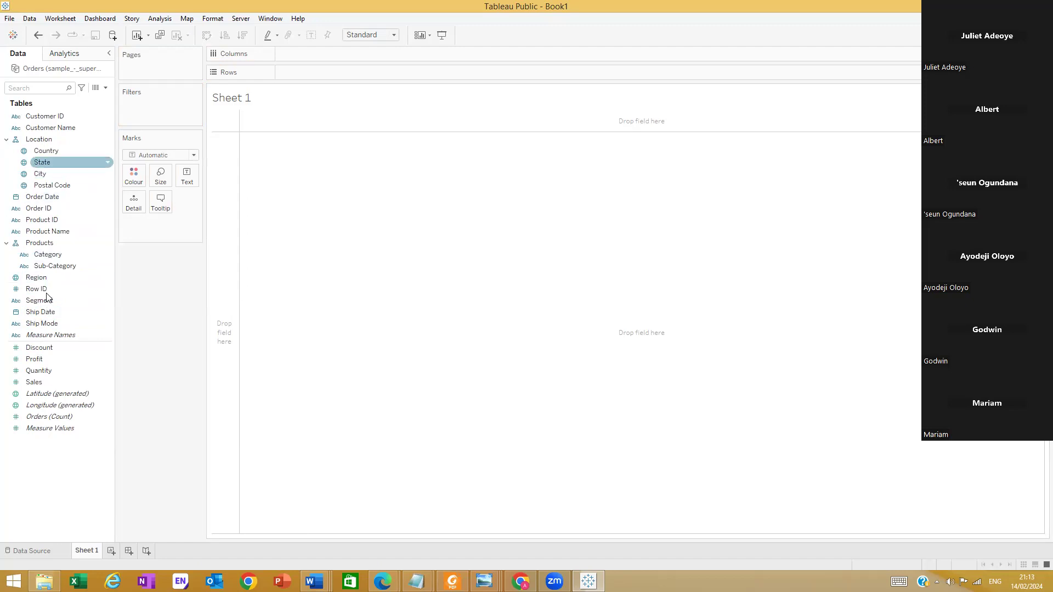
{"action": "left_click_drag", "start_coordinate": [44, 278], "coordinate": [46, 162]}
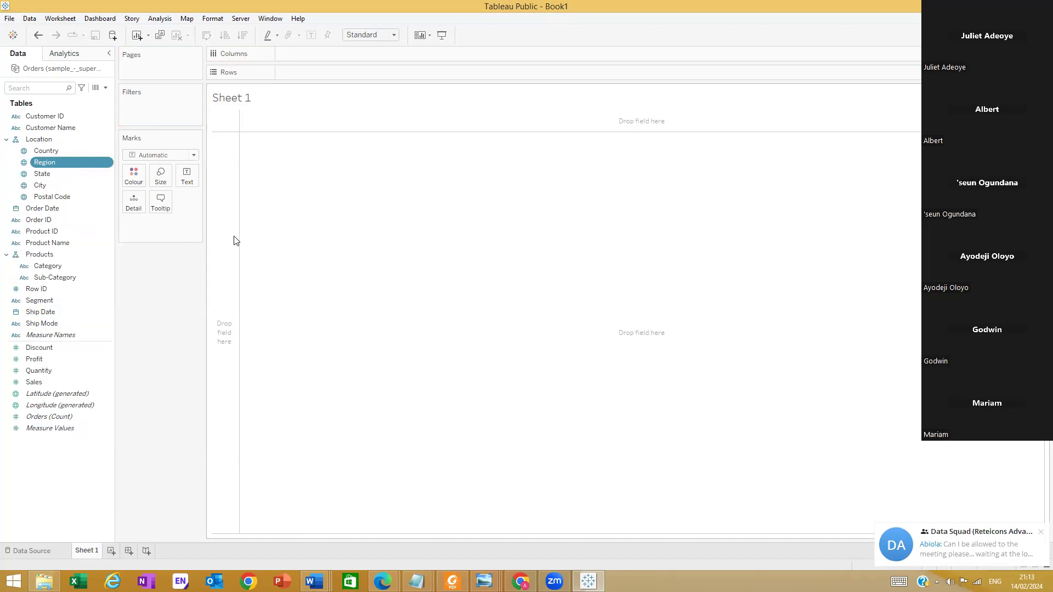
Set the mark type to Pie and colour the slices by Region
{"action": "left_click", "coordinate": [195, 155]}
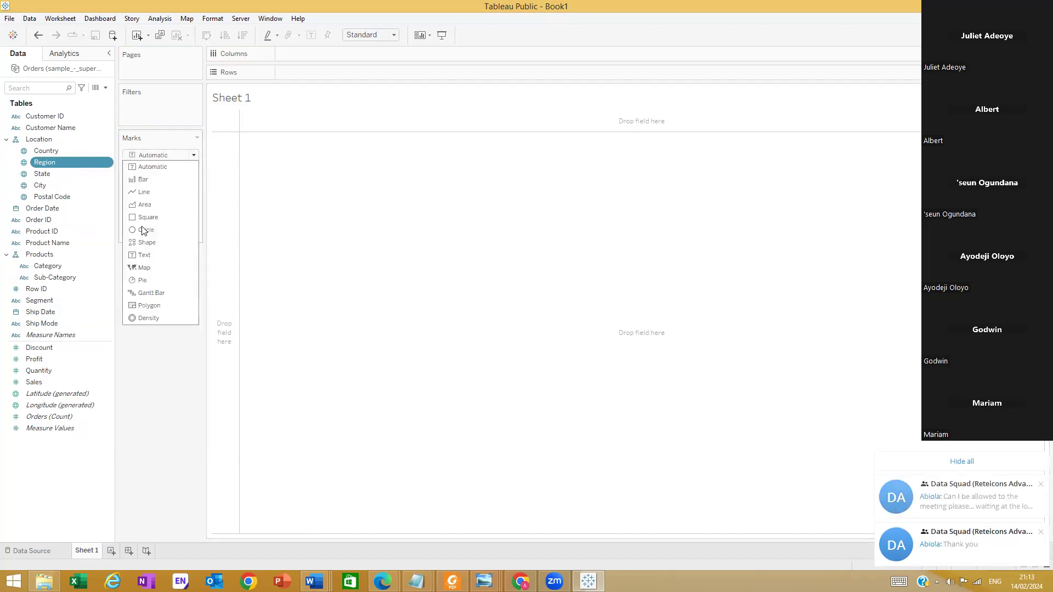
{"action": "left_click", "coordinate": [145, 279]}
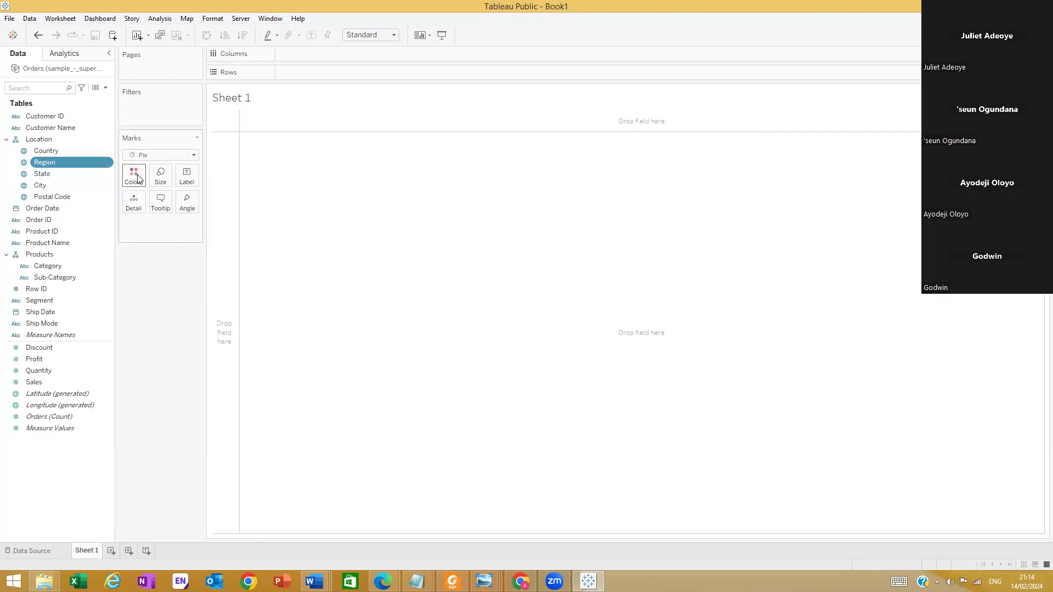
{"action": "left_click_drag", "start_coordinate": [49, 166], "coordinate": [171, 234]}
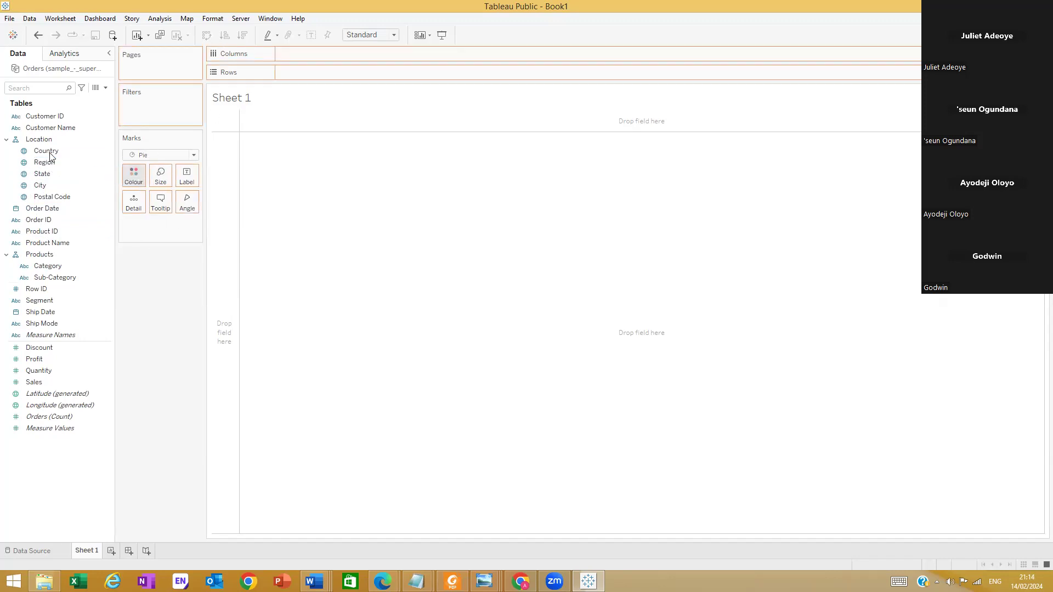
{"action": "left_click_drag", "start_coordinate": [49, 156], "coordinate": [133, 176]}
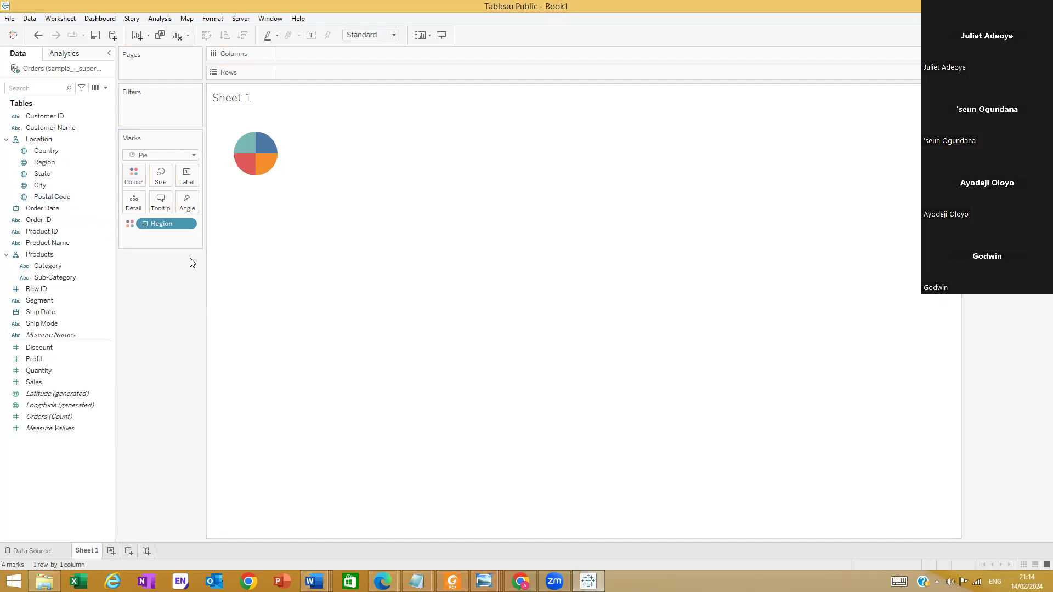
Set the pie chart's fit to Entire View
{"action": "mouse_move", "coordinate": [251, 161]}
{"action": "left_click", "coordinate": [390, 35]}
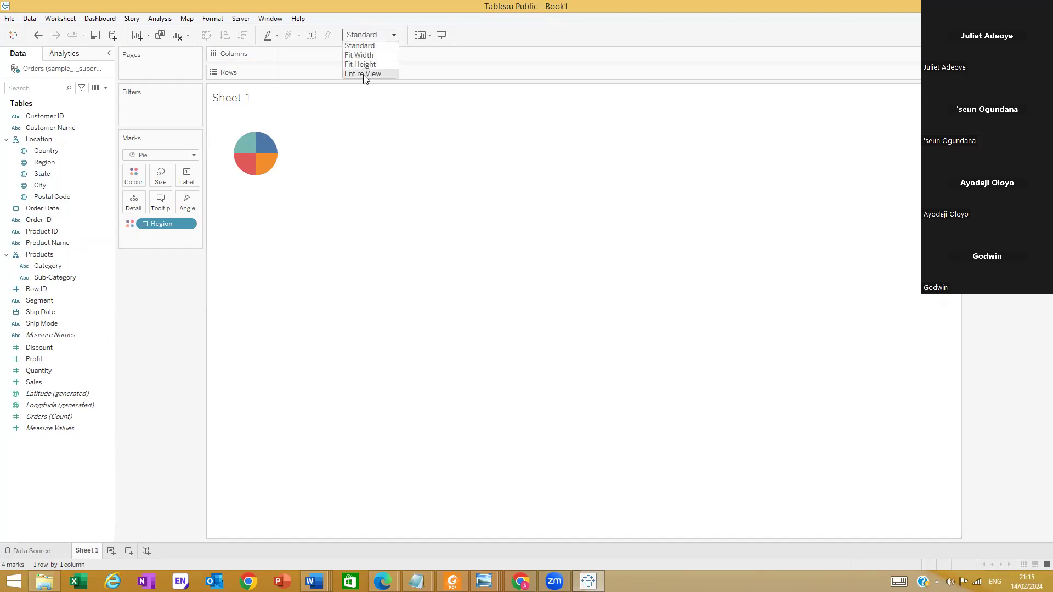
{"action": "left_click", "coordinate": [363, 74]}
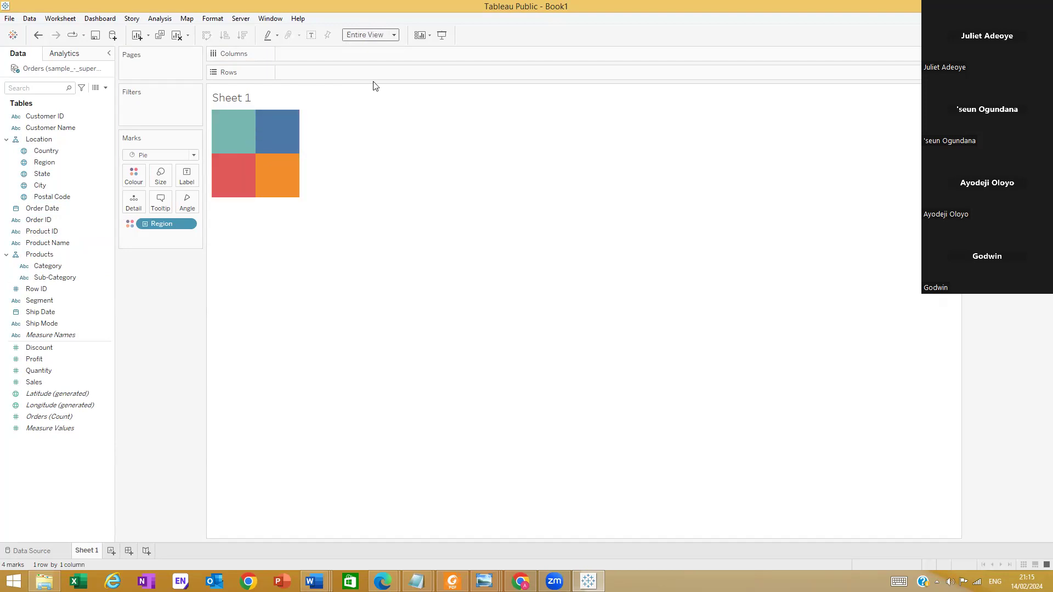
Try the Fit Width and Fit Height options on the pie chart and return it to Entire View
{"action": "left_click", "coordinate": [394, 36]}
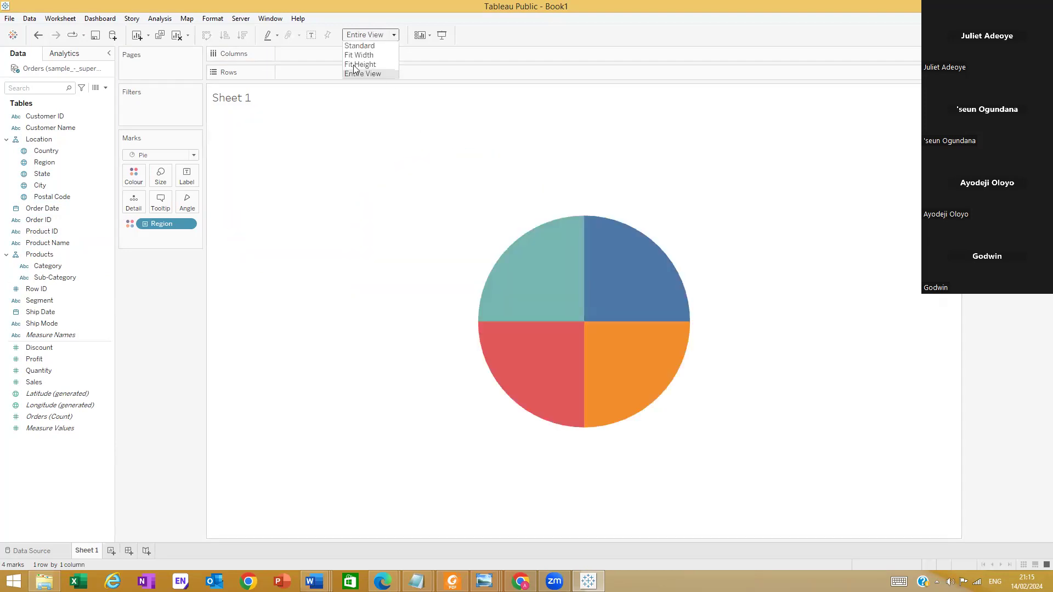
{"action": "left_click", "coordinate": [370, 55]}
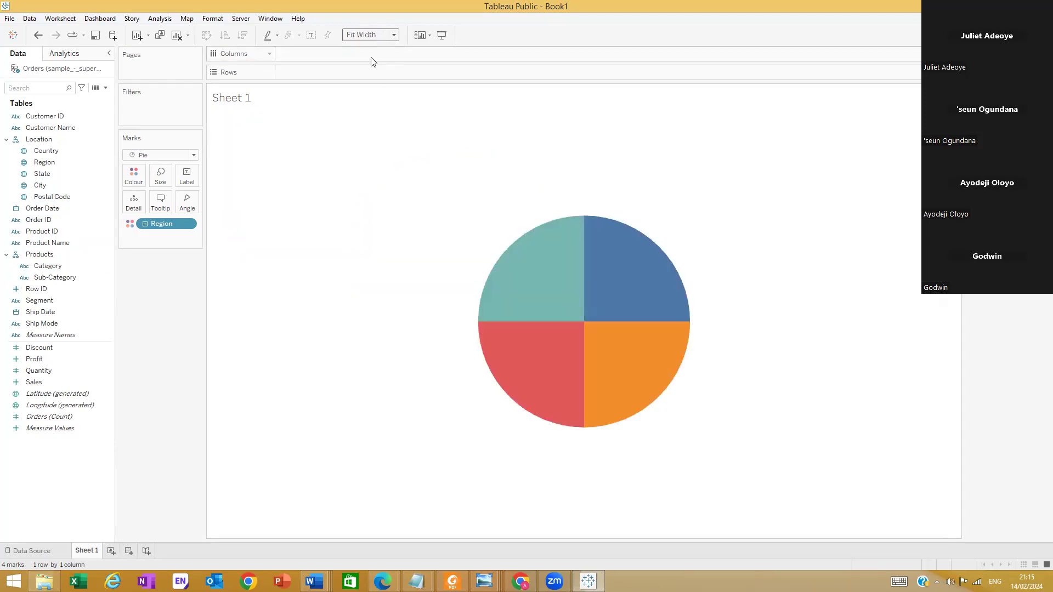
{"action": "left_click", "coordinate": [394, 35]}
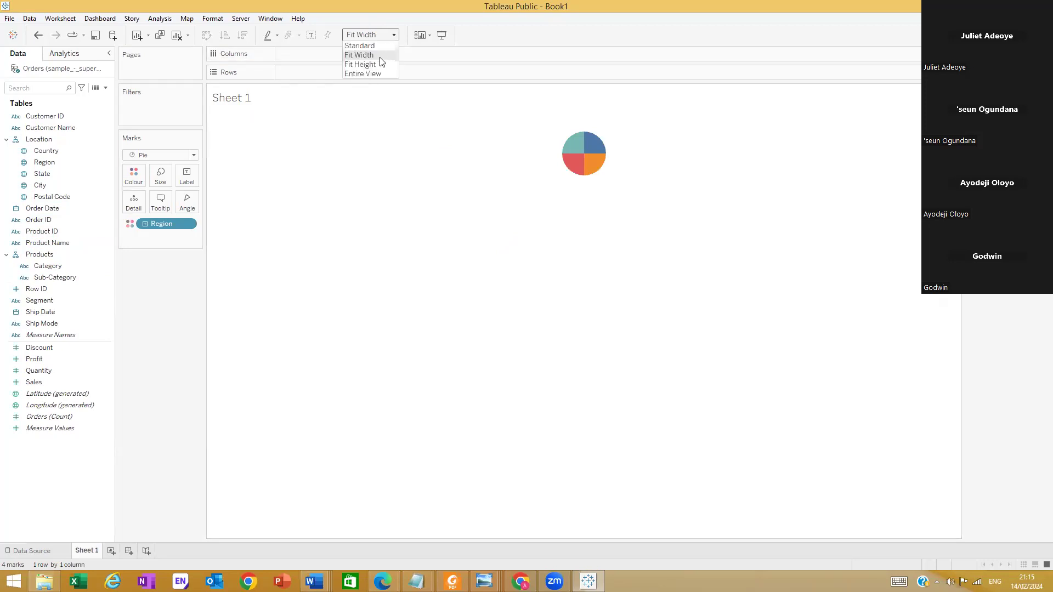
{"action": "left_click", "coordinate": [377, 65]}
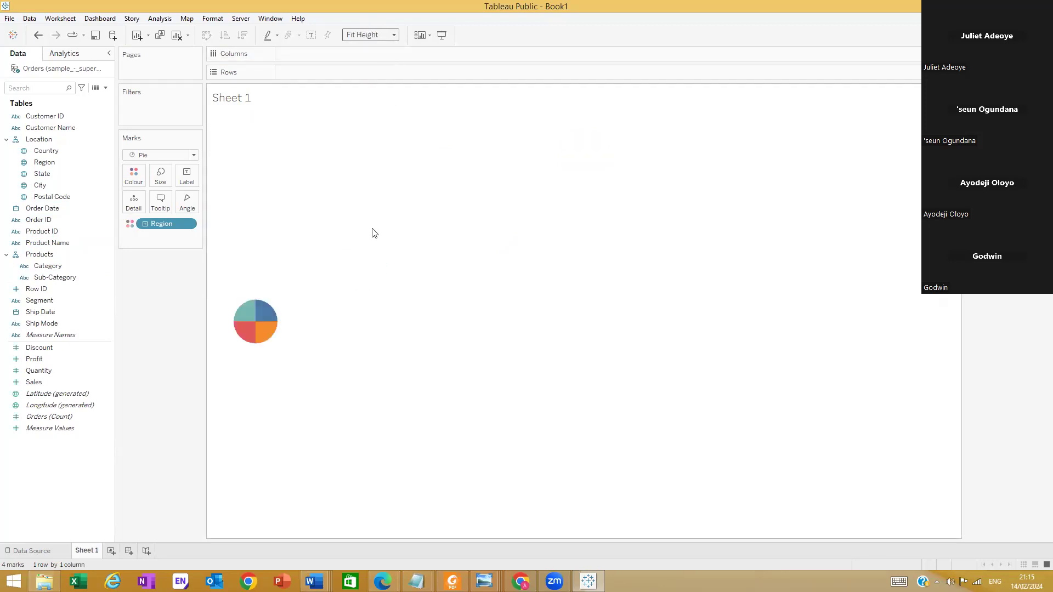
{"action": "left_click", "coordinate": [394, 36]}
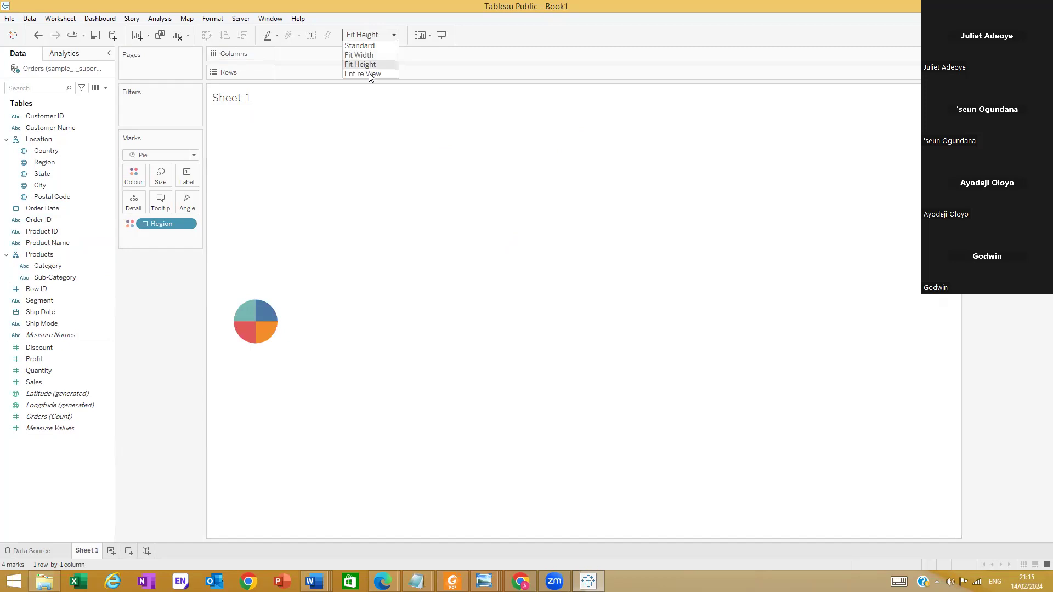
{"action": "left_click", "coordinate": [370, 73]}
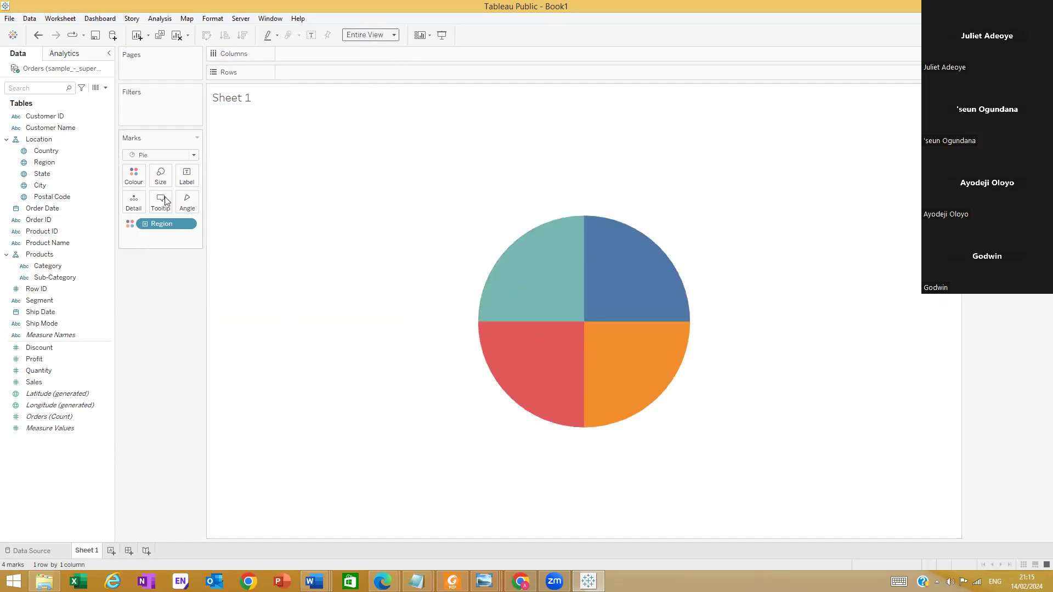
Reduce the size of the pie chart slightly below its default size
{"action": "left_click", "coordinate": [167, 186]}
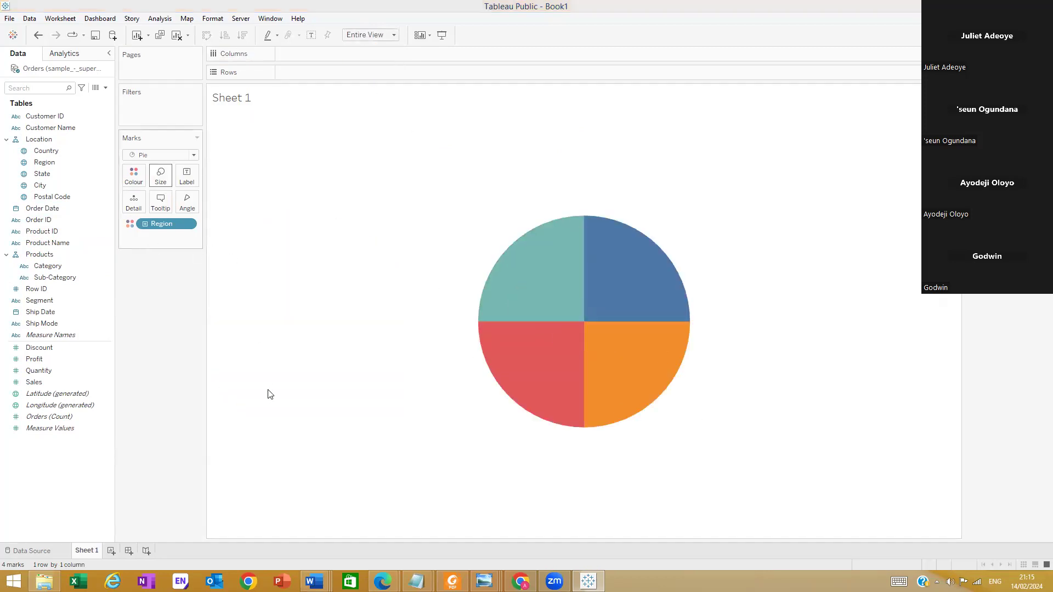
{"action": "left_click", "coordinate": [203, 204]}
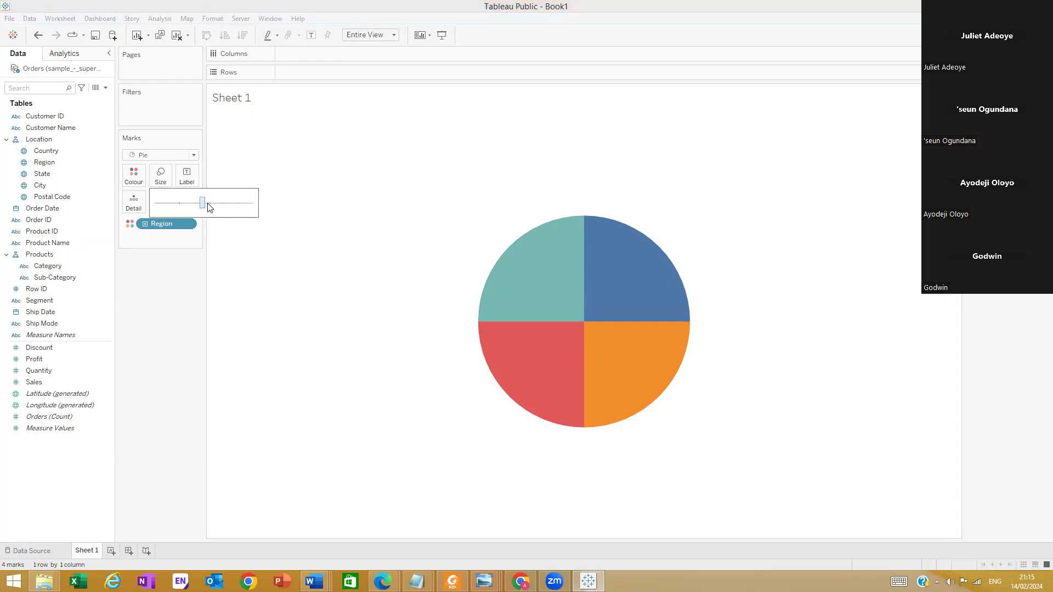
{"action": "left_click", "coordinate": [232, 206]}
{"action": "left_click_drag", "start_coordinate": [199, 204], "coordinate": [174, 208]}
{"action": "left_click", "coordinate": [183, 207]}
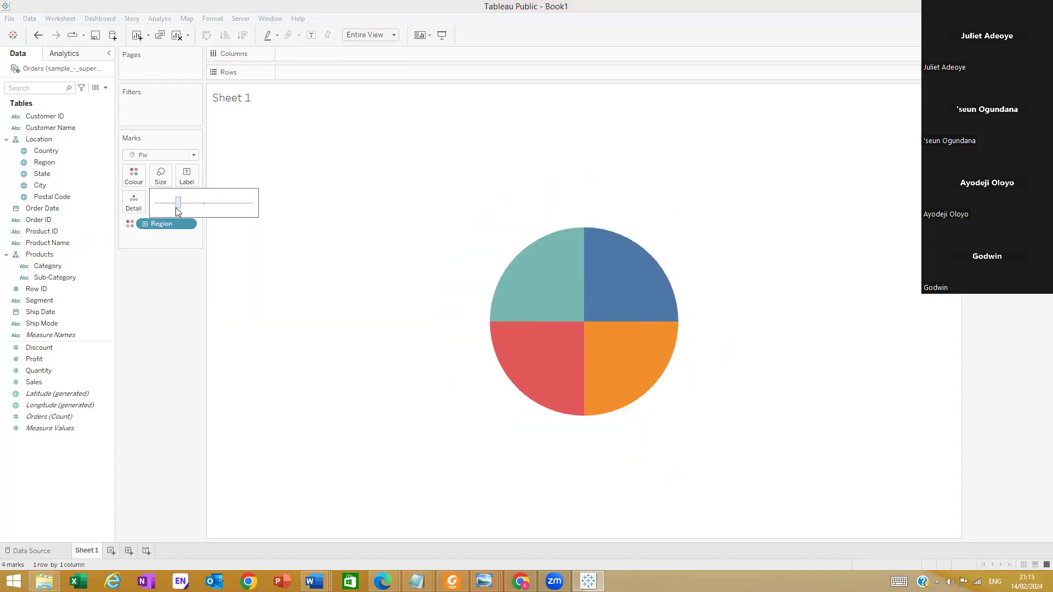
{"action": "left_click", "coordinate": [284, 292]}
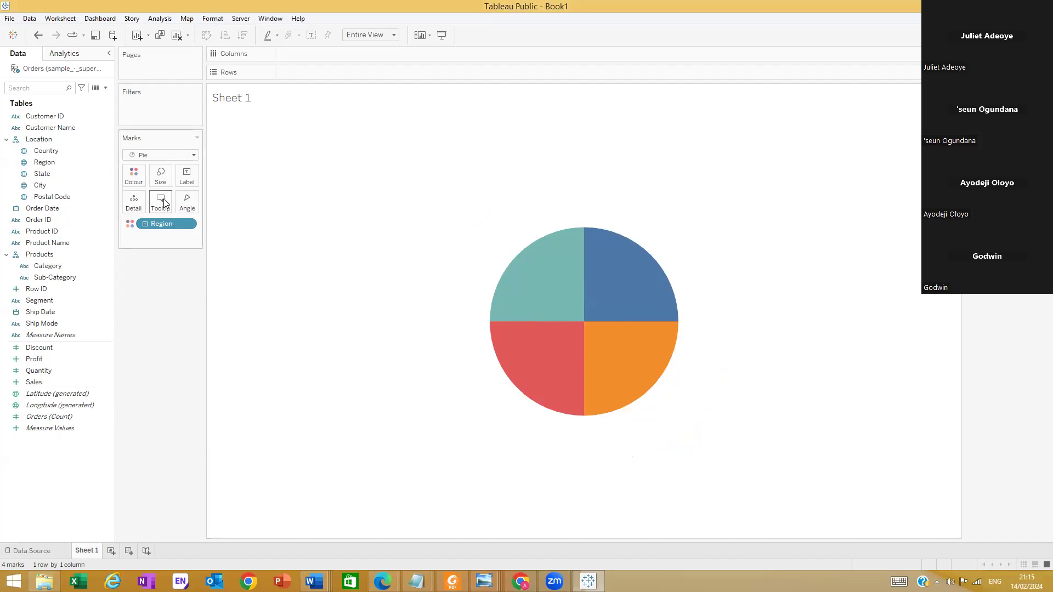
Set the angle of the pie slices by Sales
{"action": "mouse_move", "coordinate": [537, 291]}
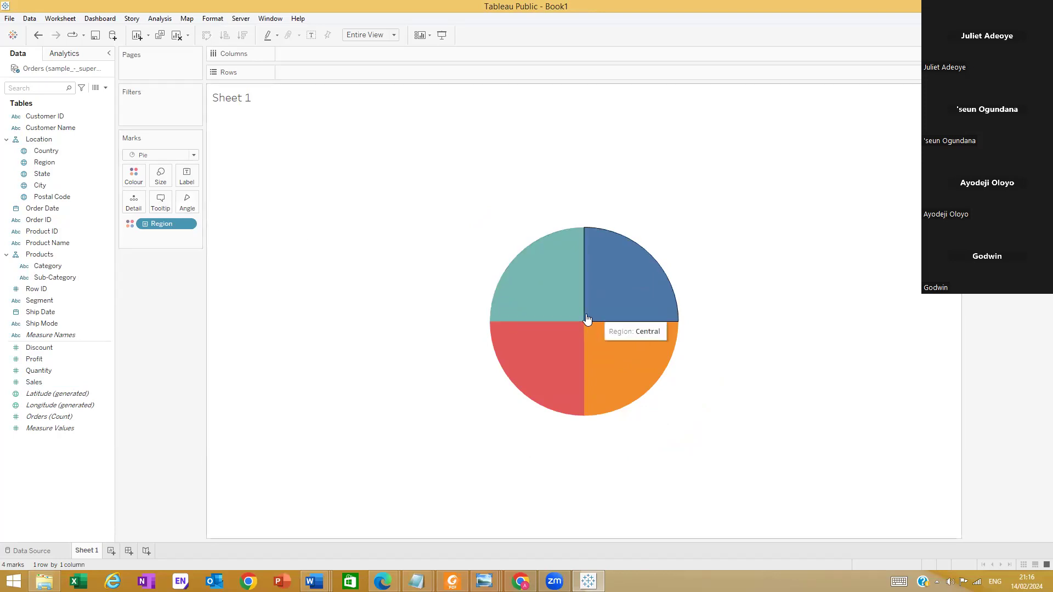
{"action": "left_click_drag", "start_coordinate": [37, 391], "coordinate": [186, 205]}
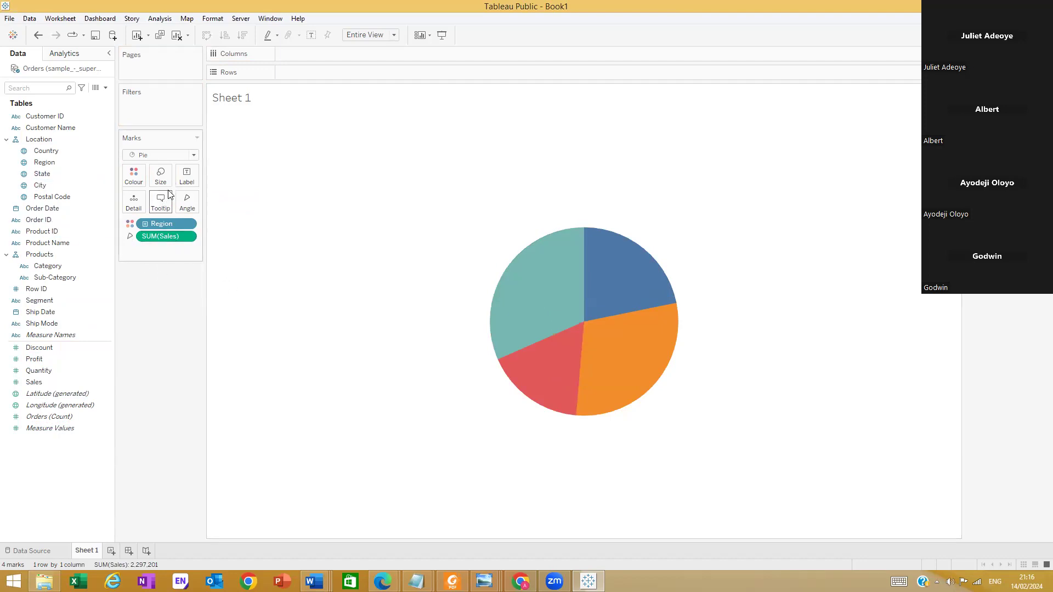
{"action": "mouse_move", "coordinate": [573, 356]}
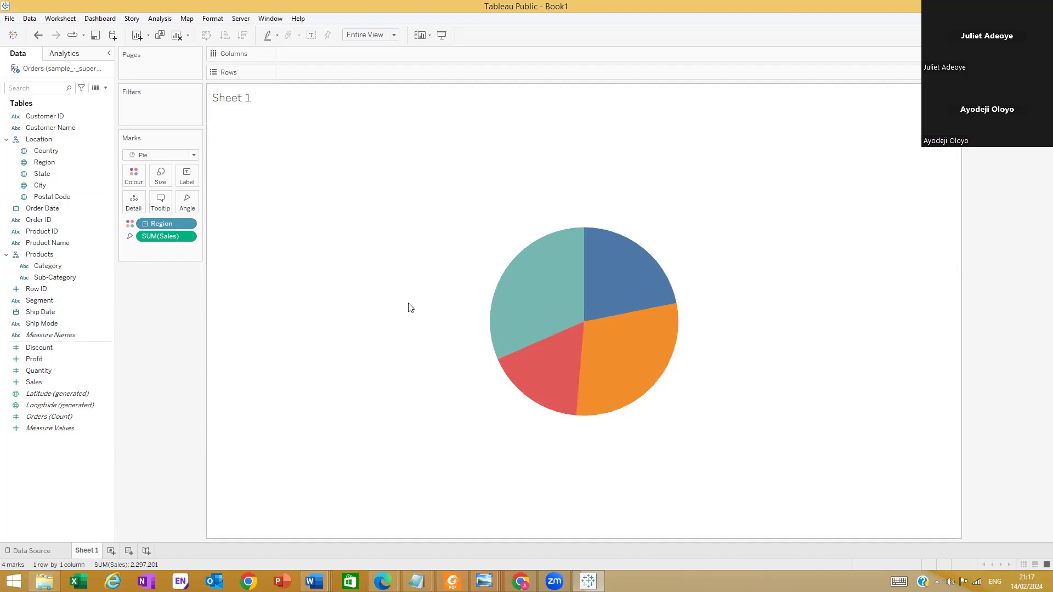
Label each pie slice with its Region and Sales
{"action": "left_click", "coordinate": [47, 151]}
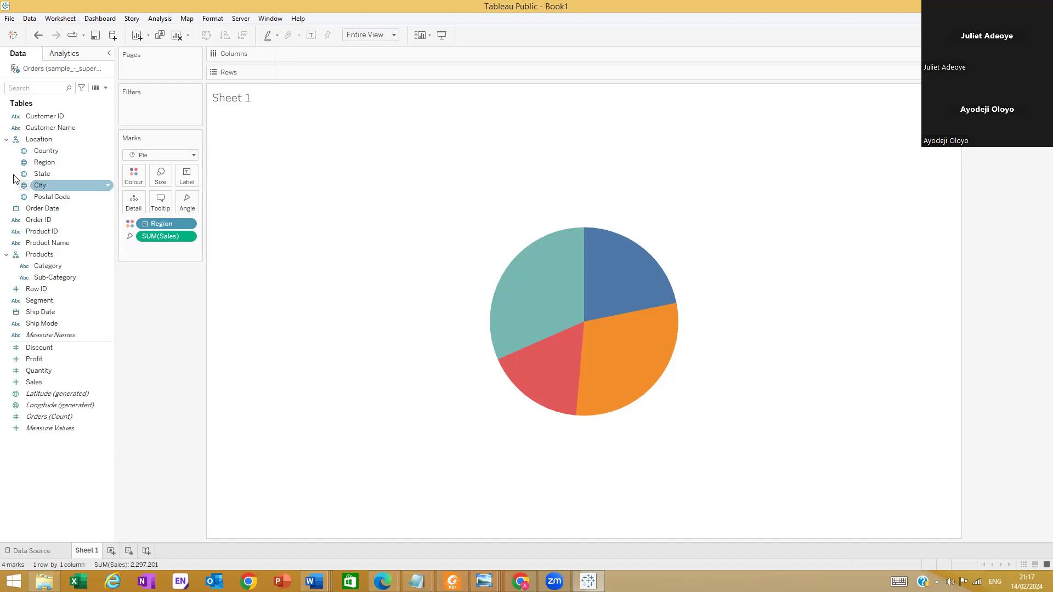
{"action": "left_click_drag", "start_coordinate": [53, 164], "coordinate": [186, 172]}
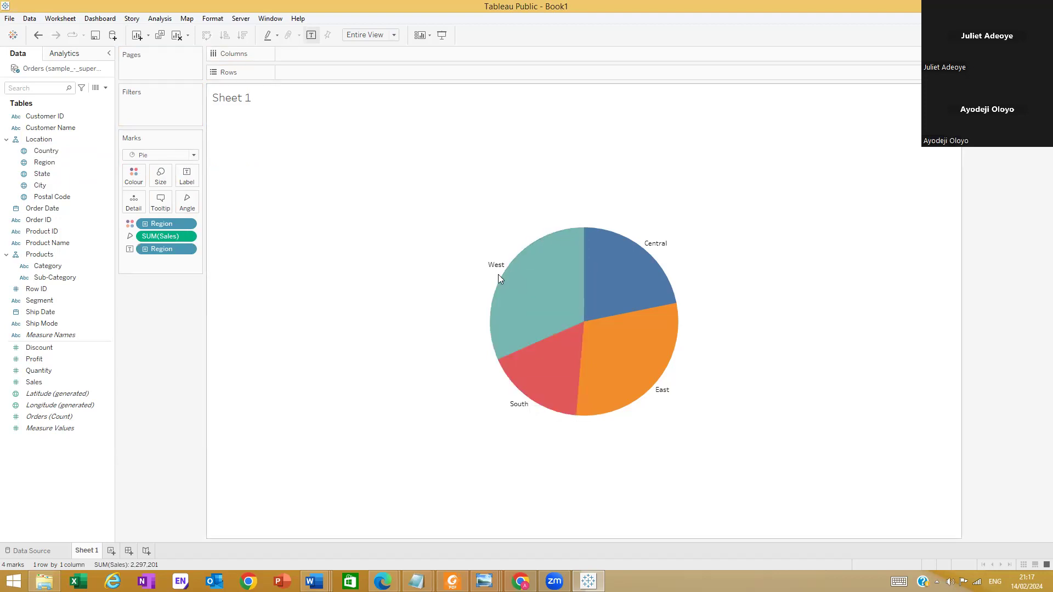
{"action": "mouse_move", "coordinate": [502, 273]}
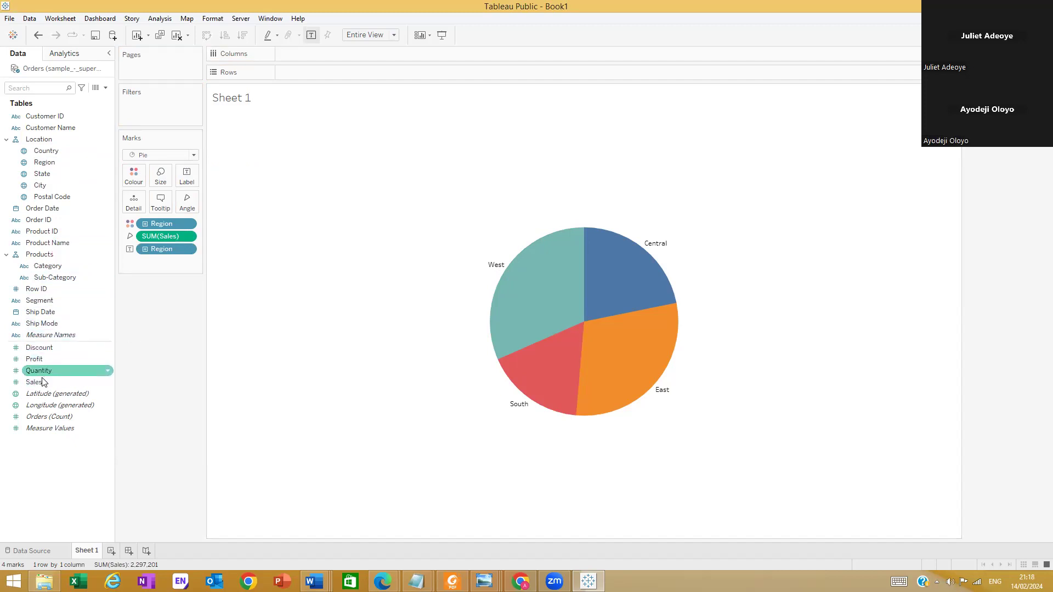
{"action": "left_click_drag", "start_coordinate": [43, 382], "coordinate": [191, 174]}
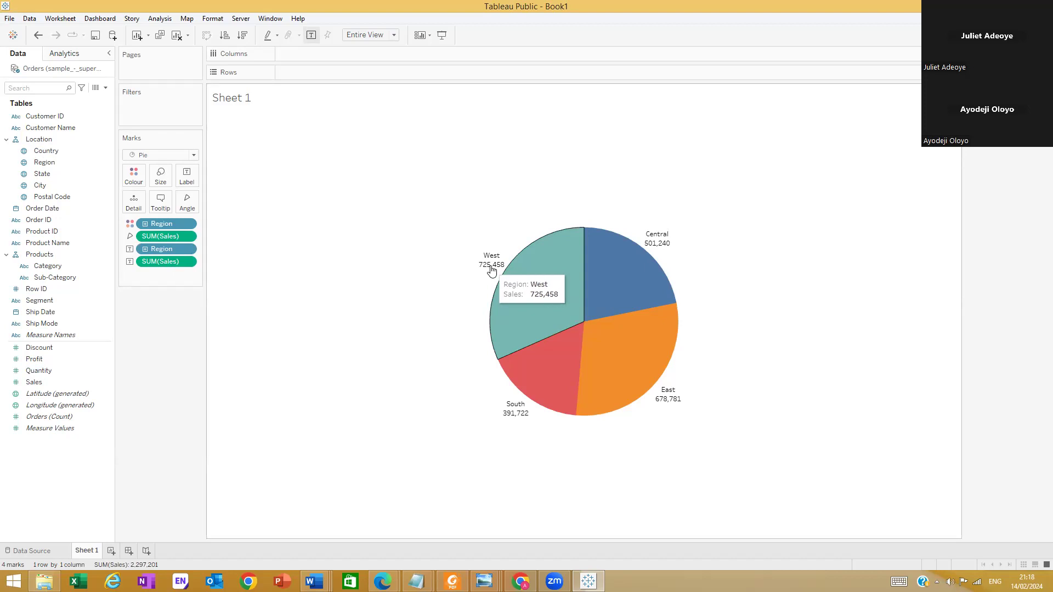
Apply the Percent of Total quick table calculation to the Sales label on the pie chart
{"action": "right_click", "coordinate": [186, 263]}
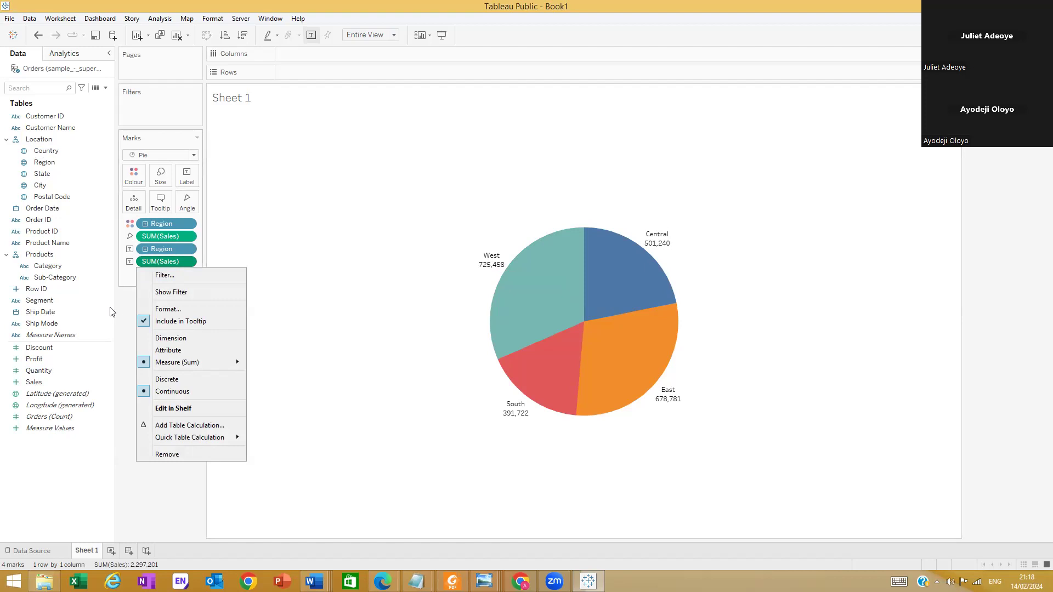
{"action": "left_click", "coordinate": [110, 307]}
{"action": "right_click", "coordinate": [188, 264]}
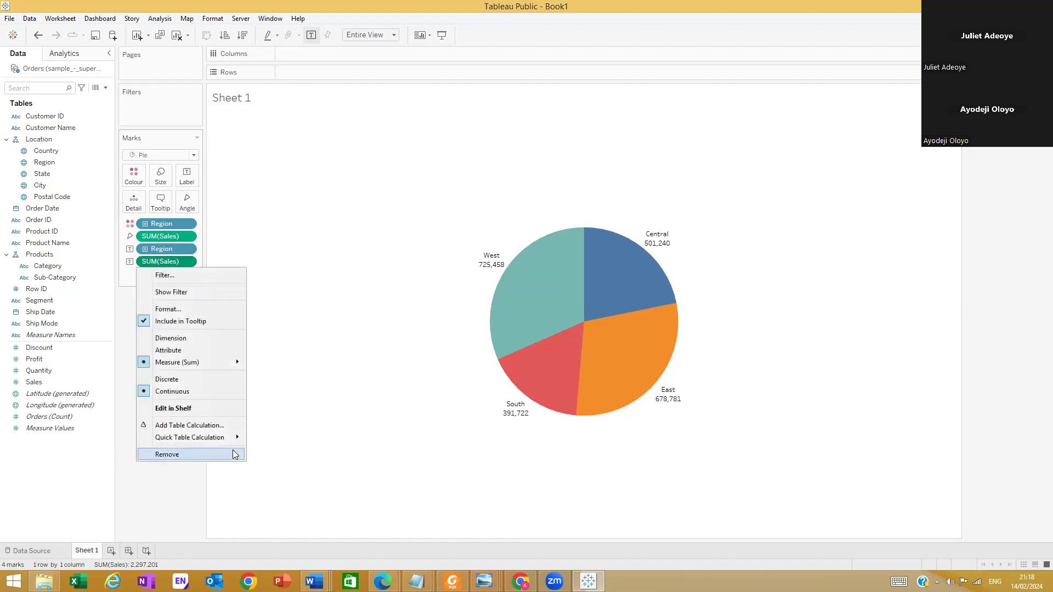
{"action": "mouse_move", "coordinate": [229, 439]}
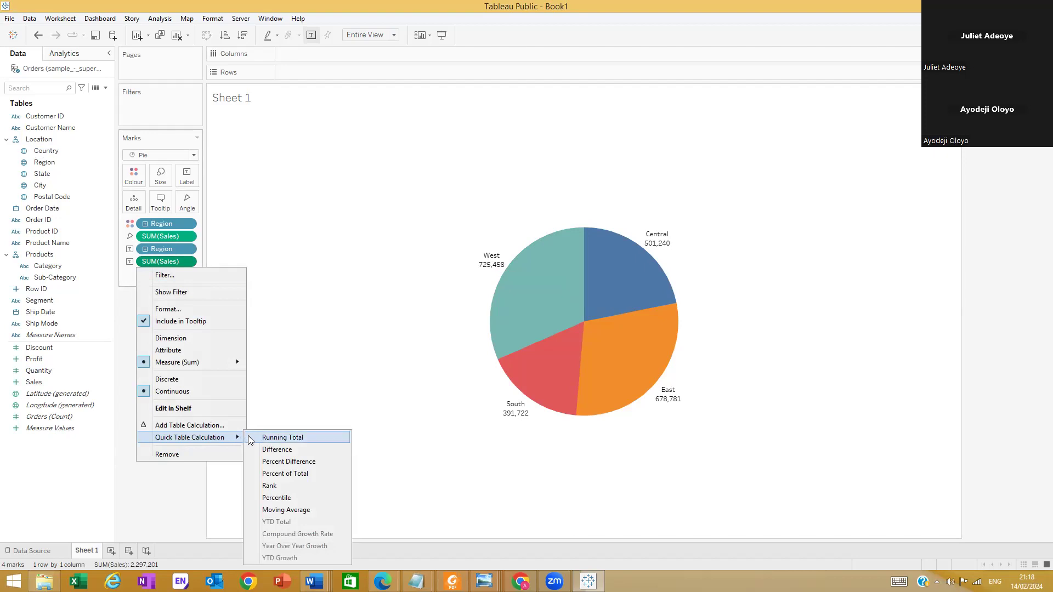
{"action": "left_click", "coordinate": [309, 473]}
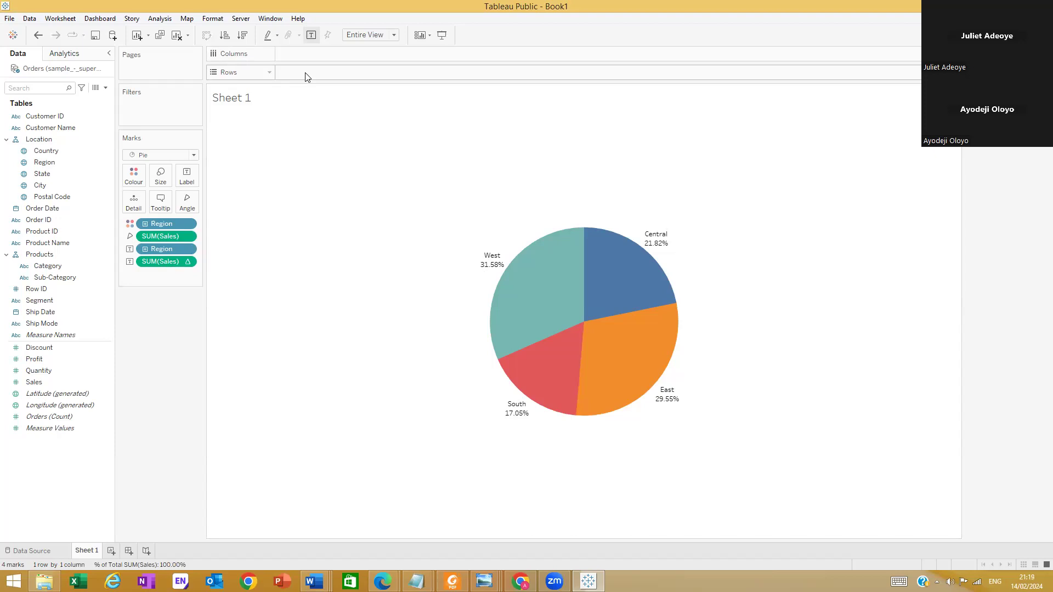
{"action": "mouse_move", "coordinate": [520, 419]}
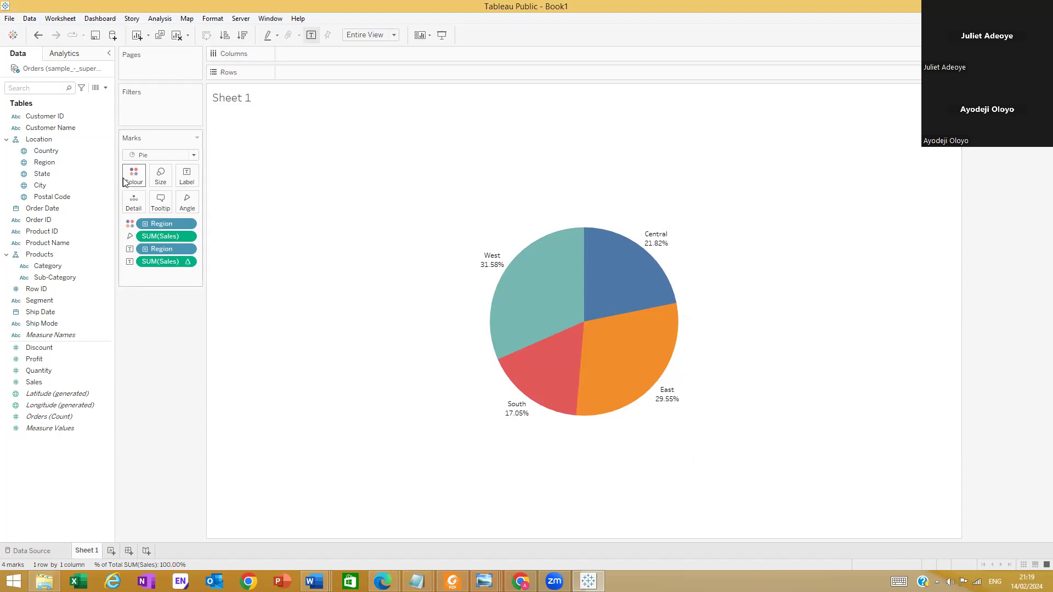
Open the format settings of the Region field from the West slice
{"action": "mouse_move", "coordinate": [514, 291]}
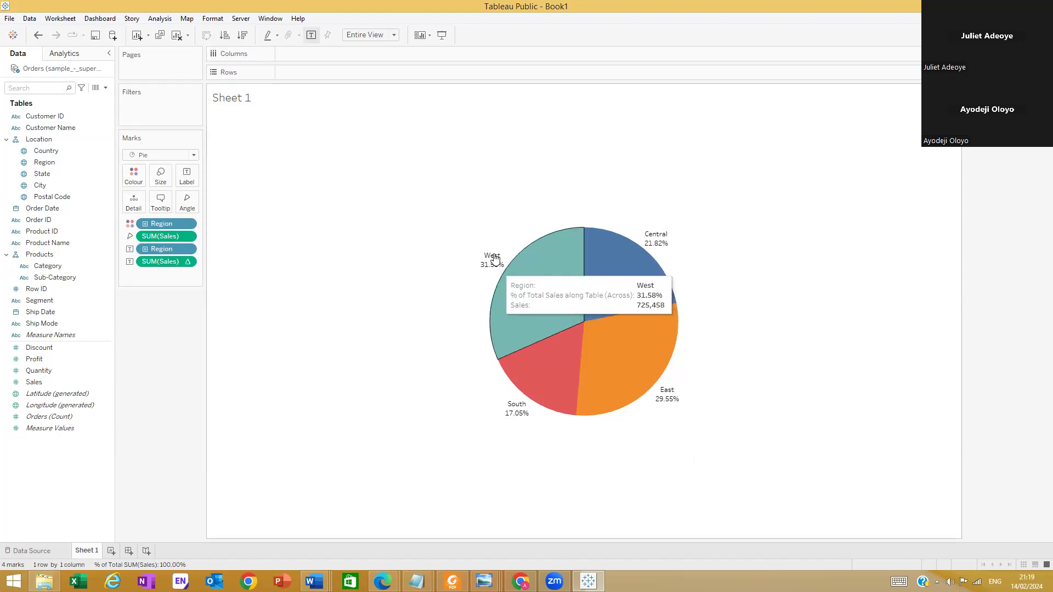
{"action": "left_click", "coordinate": [503, 263]}
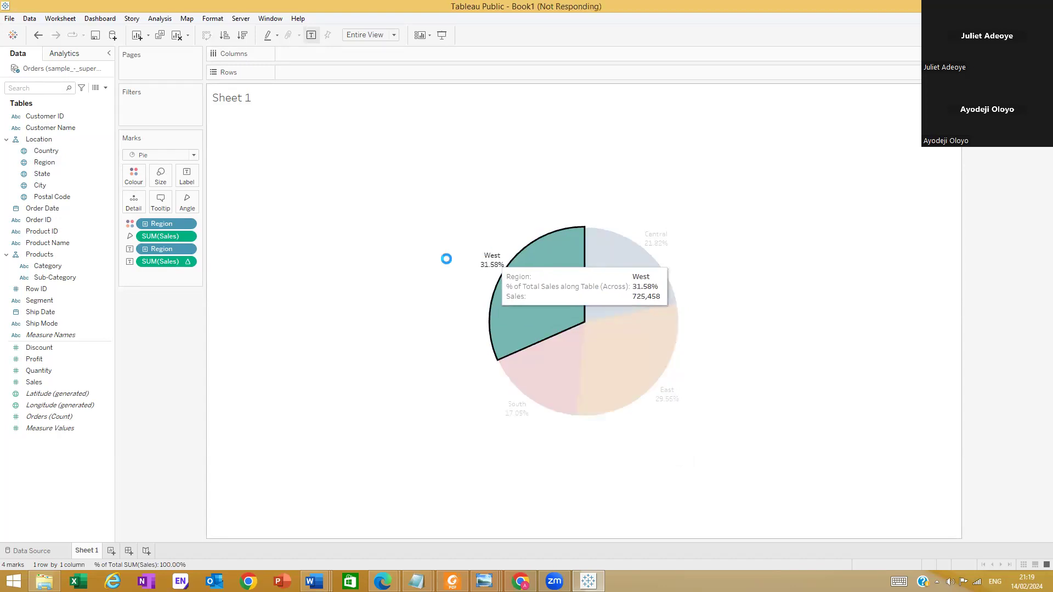
{"action": "left_click", "coordinate": [448, 263]}
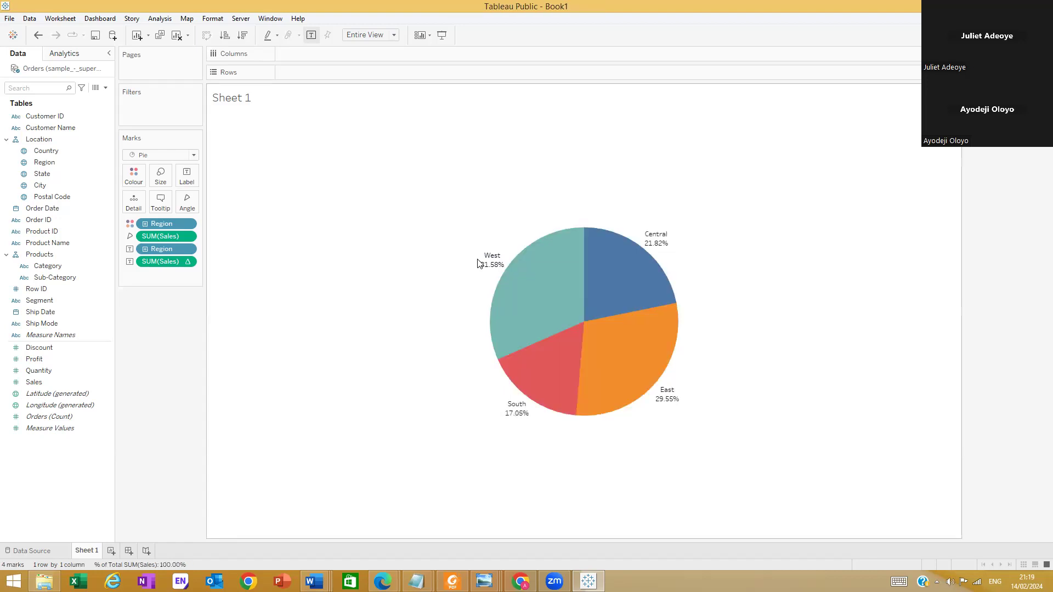
{"action": "right_click", "coordinate": [494, 255]}
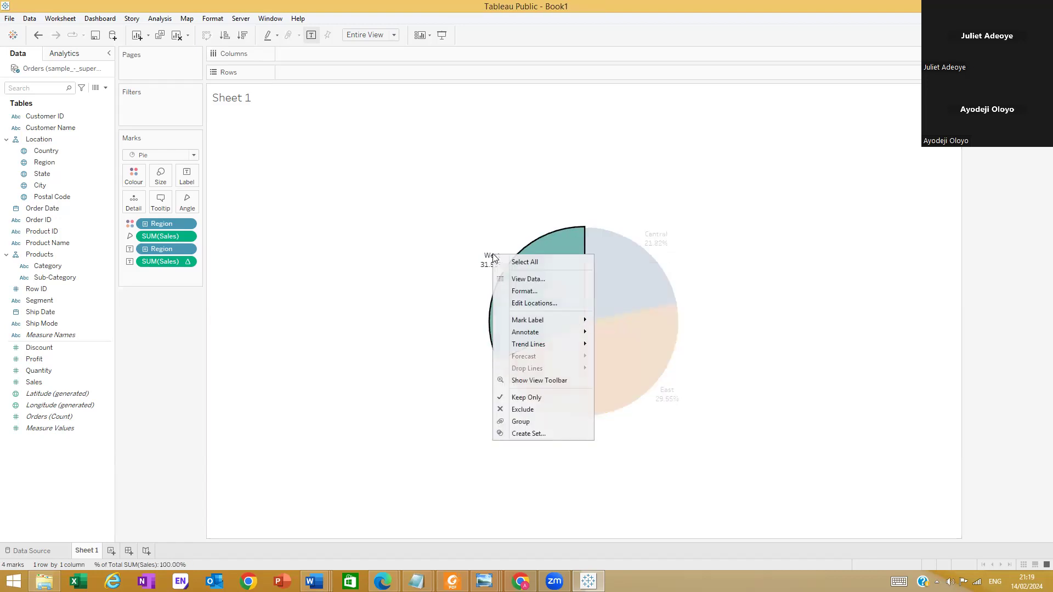
{"action": "left_click", "coordinate": [536, 291]}
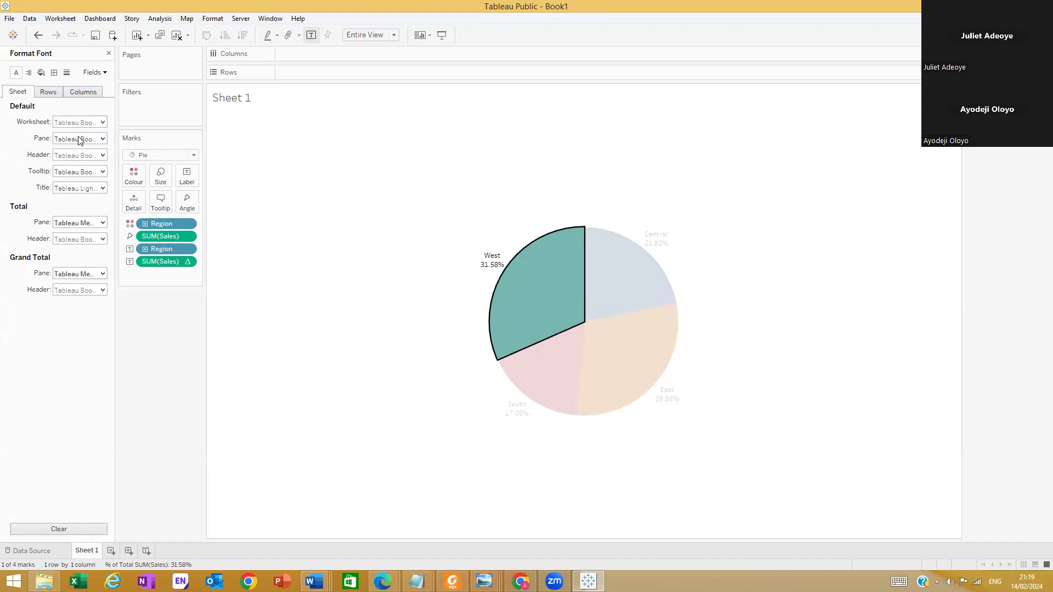
{"action": "left_click", "coordinate": [94, 73]}
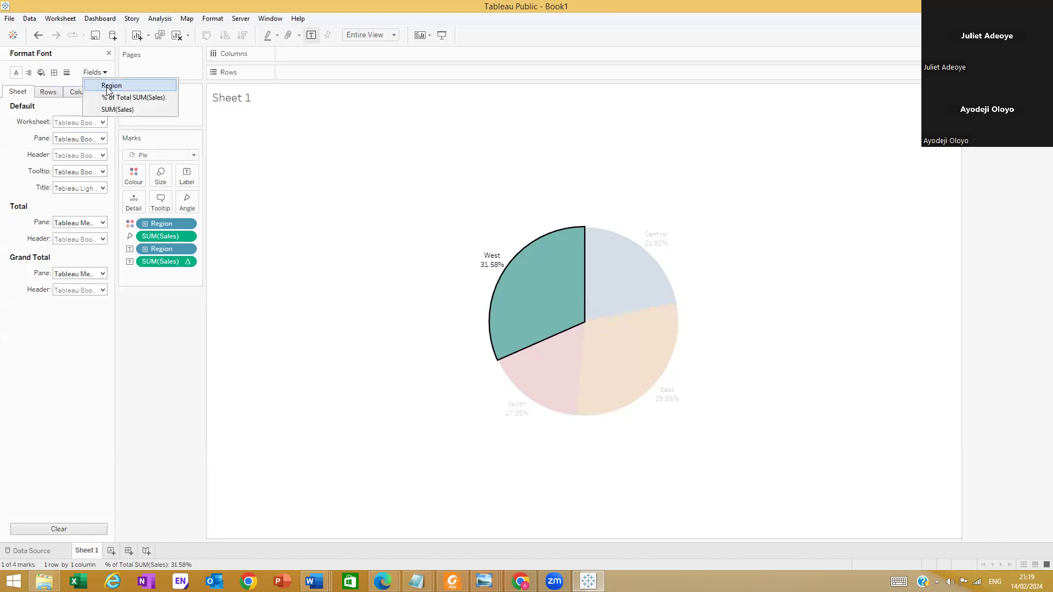
{"action": "left_click", "coordinate": [109, 86]}
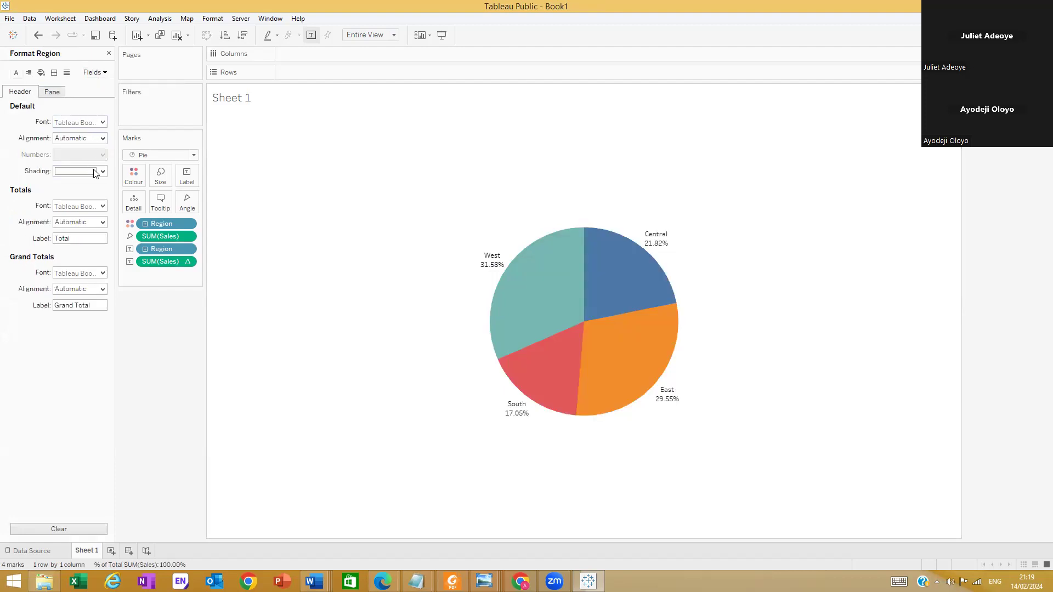
Set the Region field's default header font to Tableau Semibold, size 11, with bold
{"action": "left_click", "coordinate": [103, 123]}
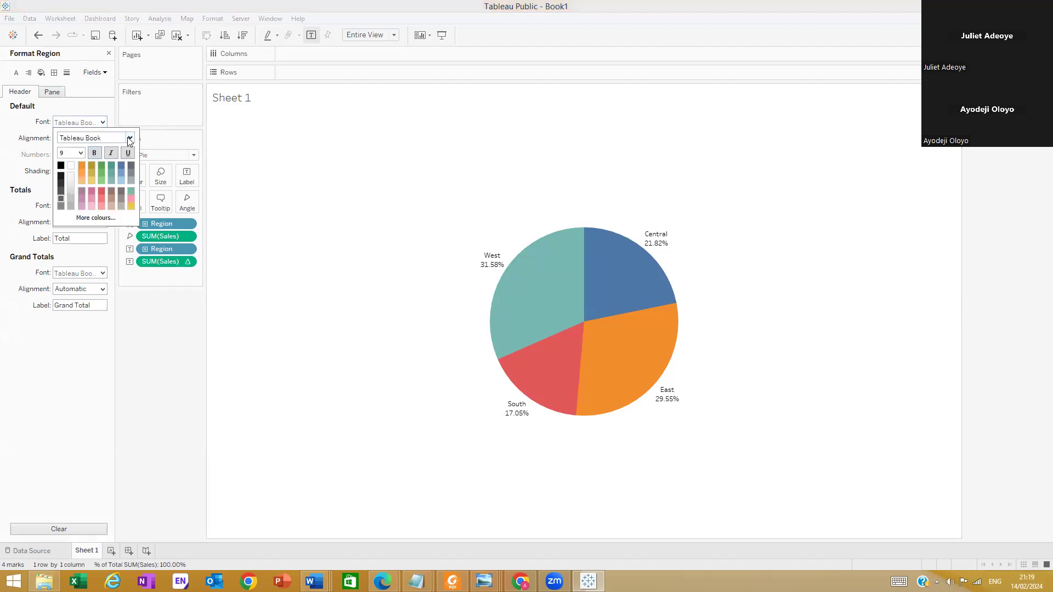
{"action": "left_click", "coordinate": [132, 141]}
{"action": "left_click", "coordinate": [130, 139]}
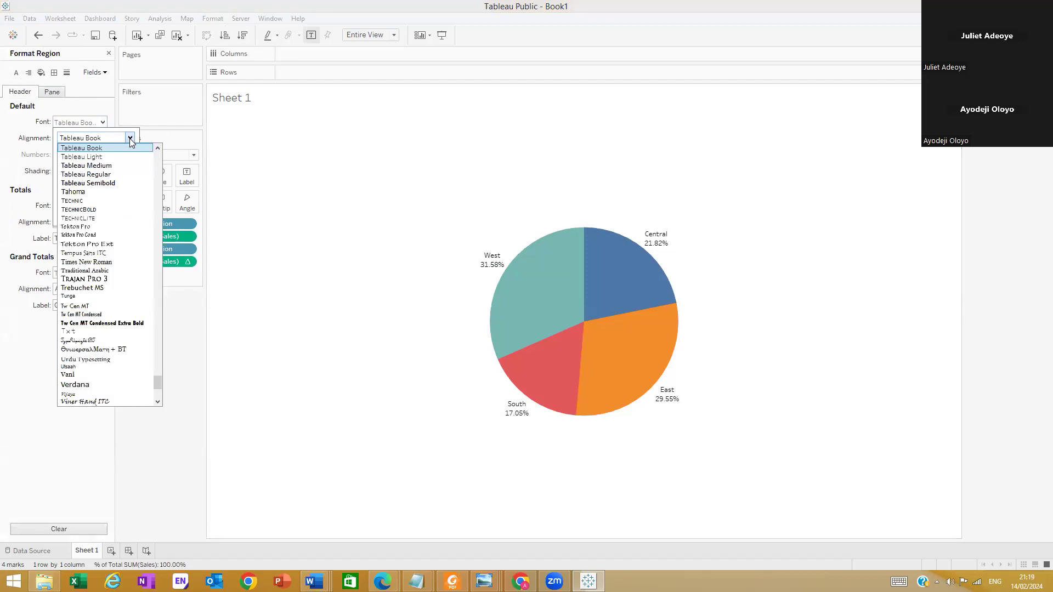
{"action": "left_click", "coordinate": [118, 182]}
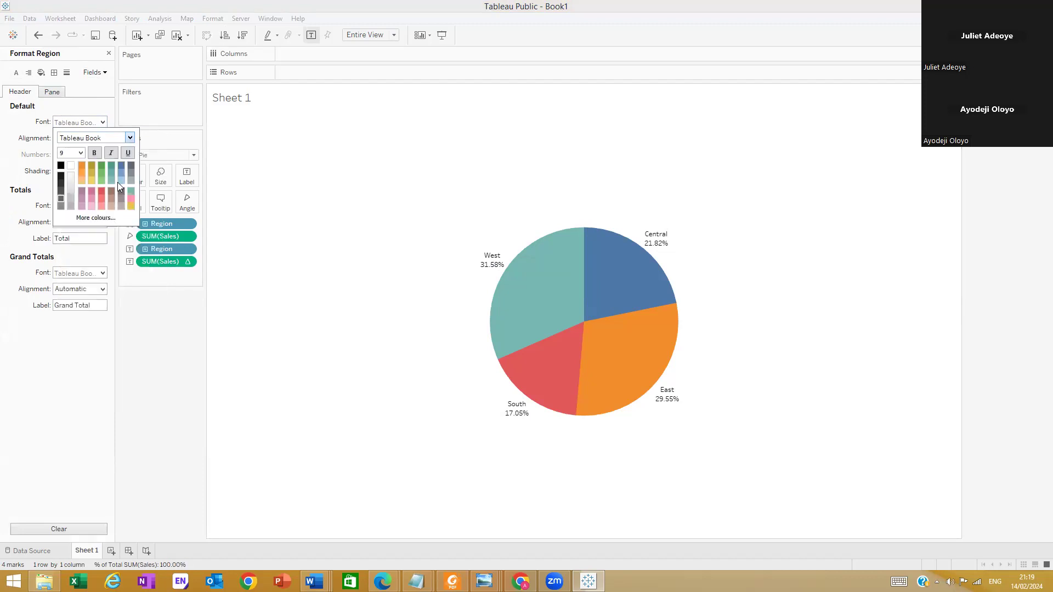
{"action": "left_click", "coordinate": [81, 155]}
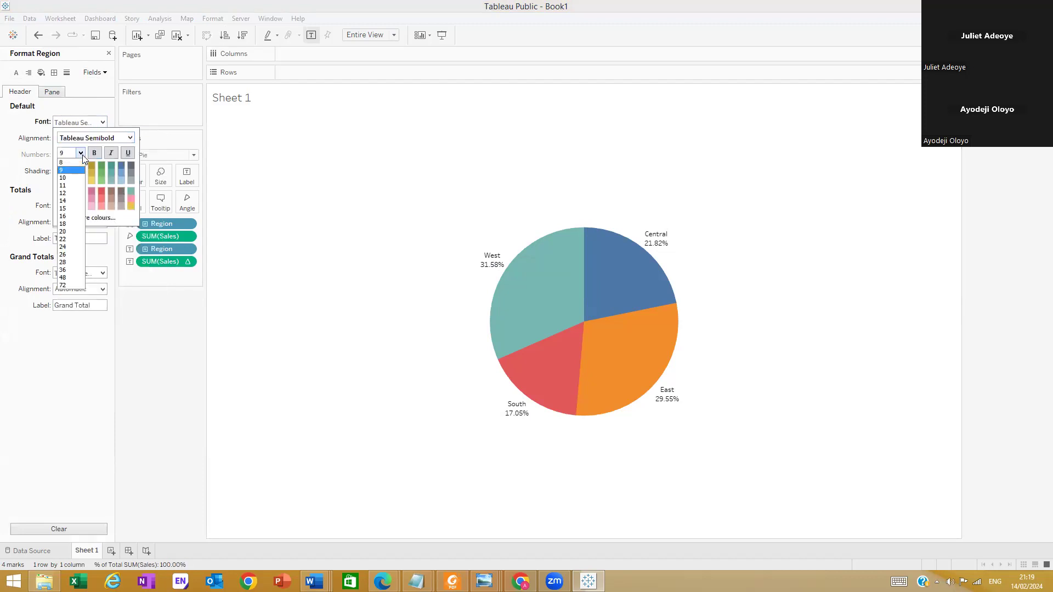
{"action": "left_click", "coordinate": [67, 185]}
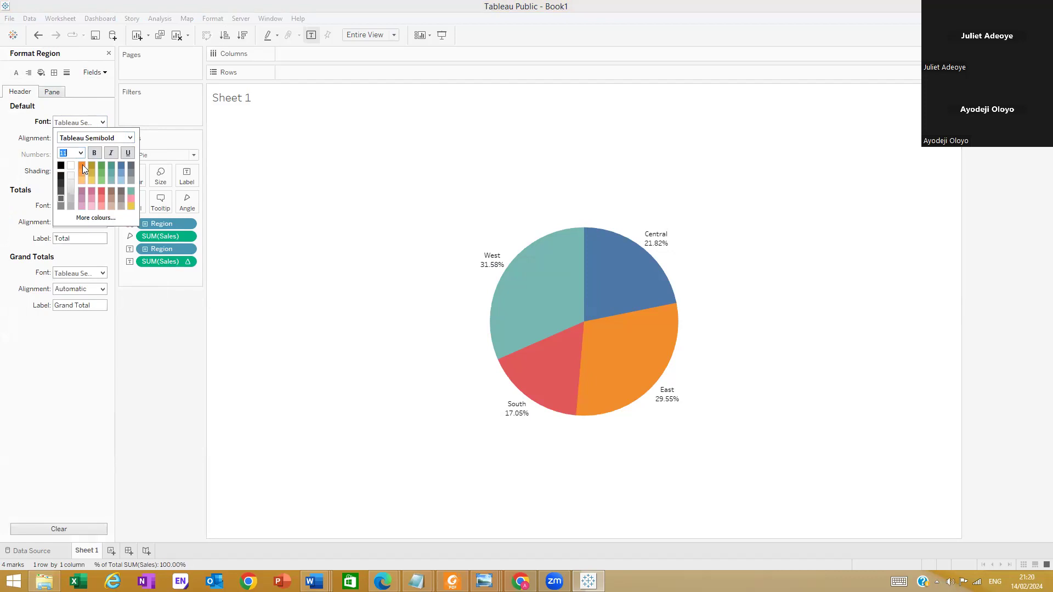
{"action": "left_click", "coordinate": [93, 153]}
{"action": "left_click", "coordinate": [115, 336]}
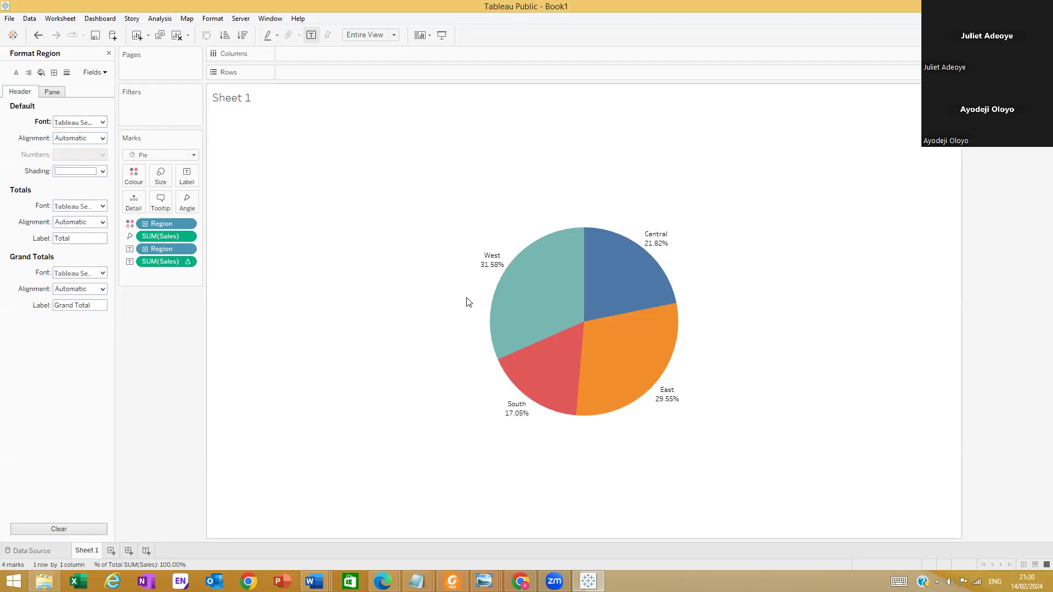
Recheck the Region field's format settings and select the West slice on the pie chart
{"action": "left_click", "coordinate": [98, 71]}
{"action": "left_click", "coordinate": [102, 86]}
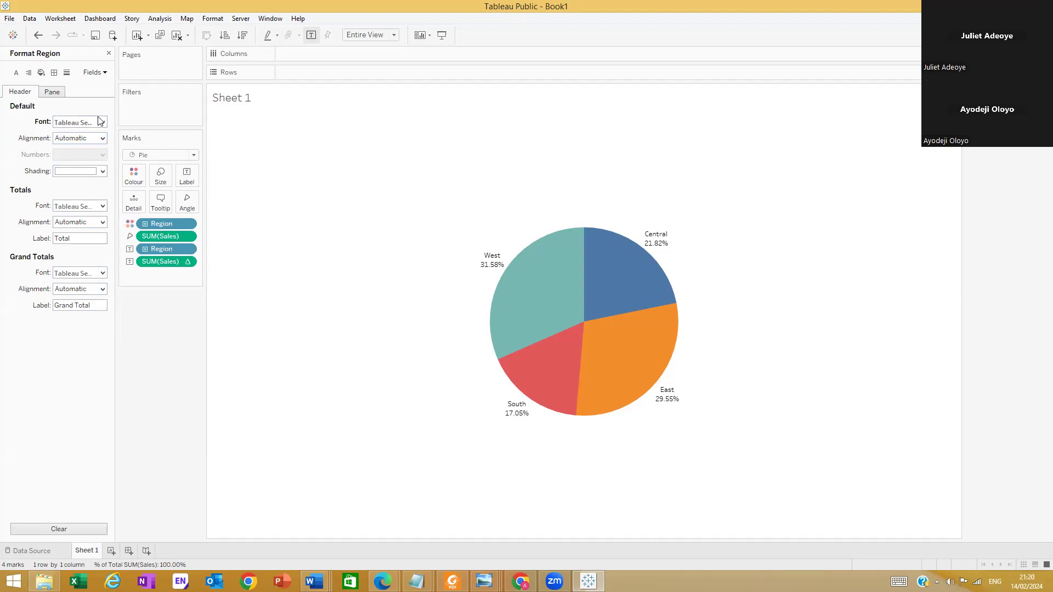
{"action": "left_click", "coordinate": [101, 73]}
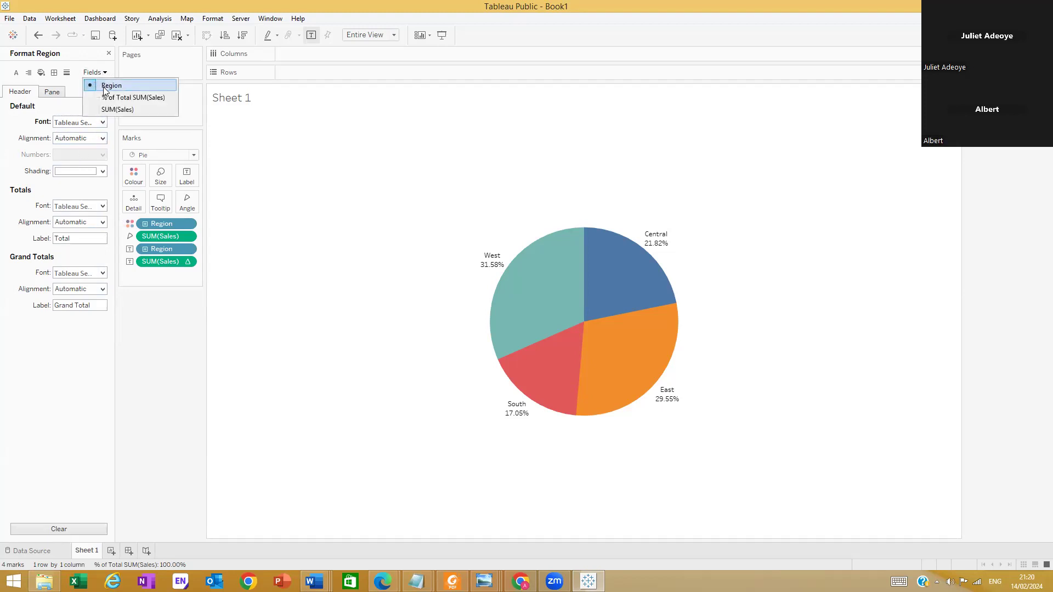
{"action": "left_click", "coordinate": [103, 86]}
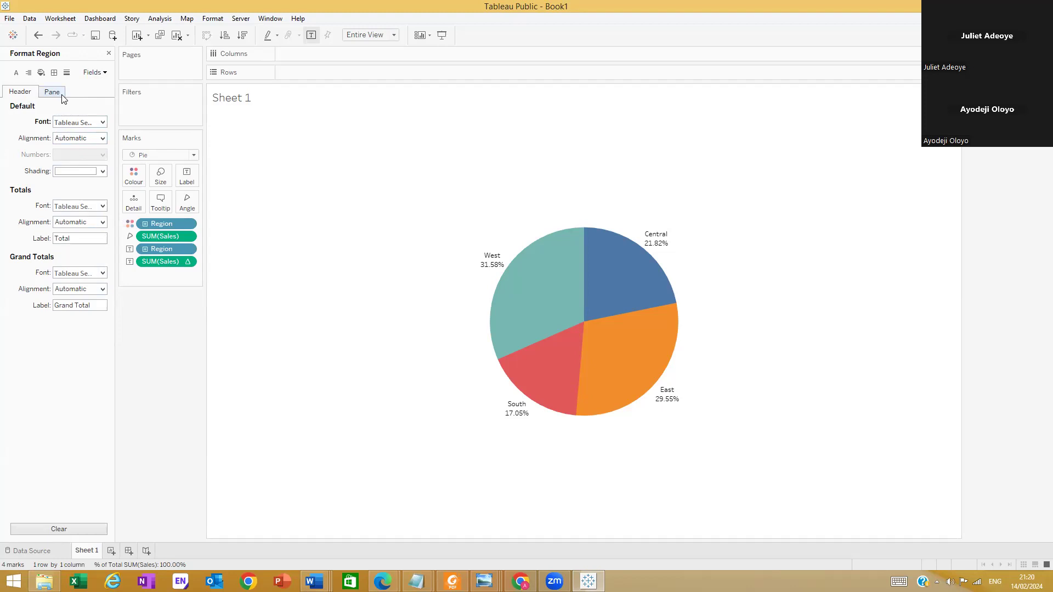
{"action": "left_click", "coordinate": [489, 259]}
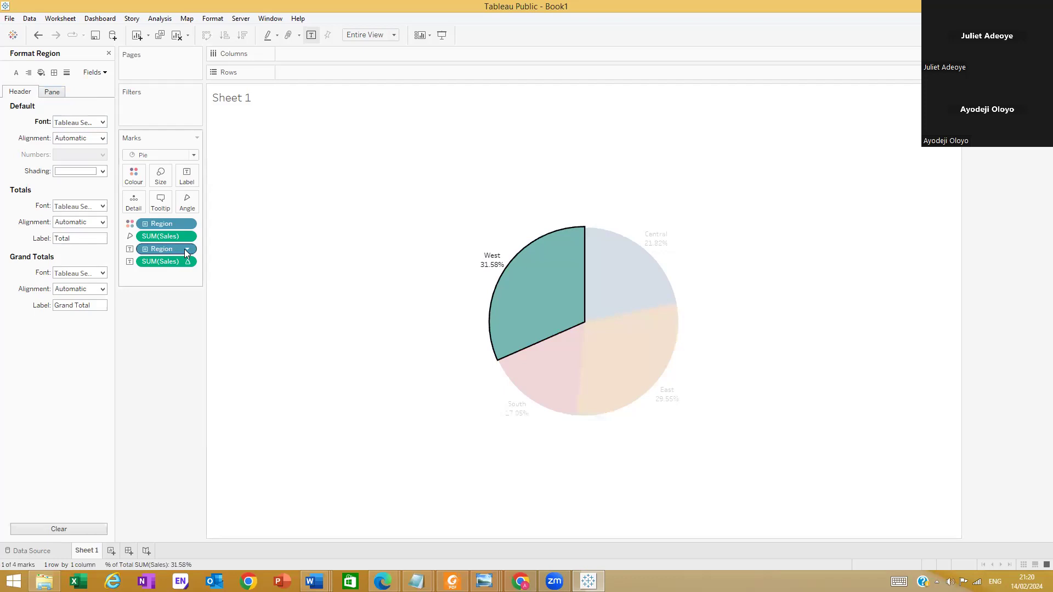
Examine the Region label field's header alignment, totals font and grand totals font options in its format settings
{"action": "left_click", "coordinate": [185, 250]}
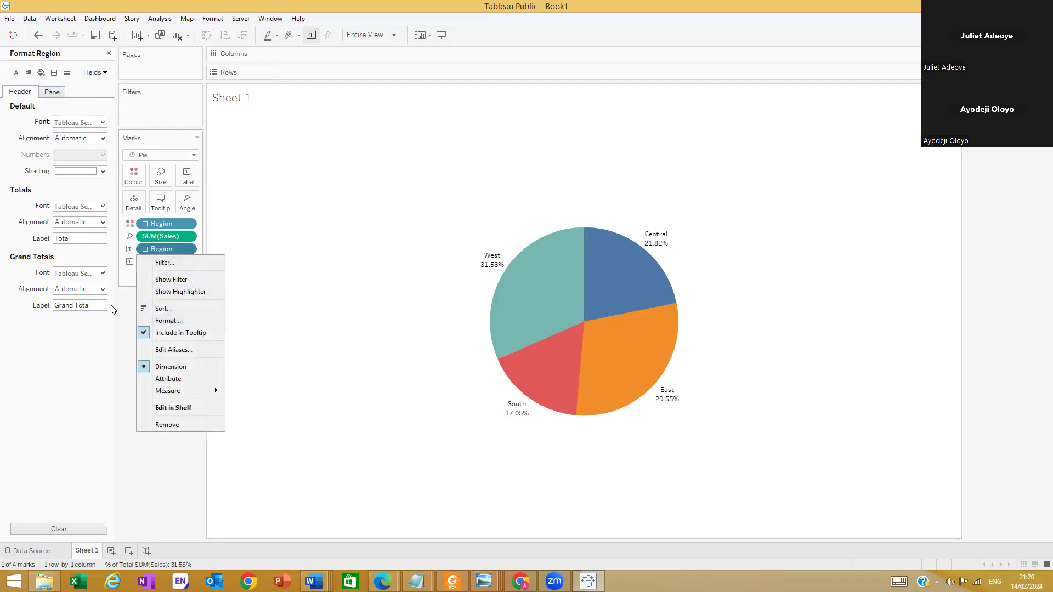
{"action": "left_click", "coordinate": [123, 313]}
{"action": "left_click", "coordinate": [183, 252]}
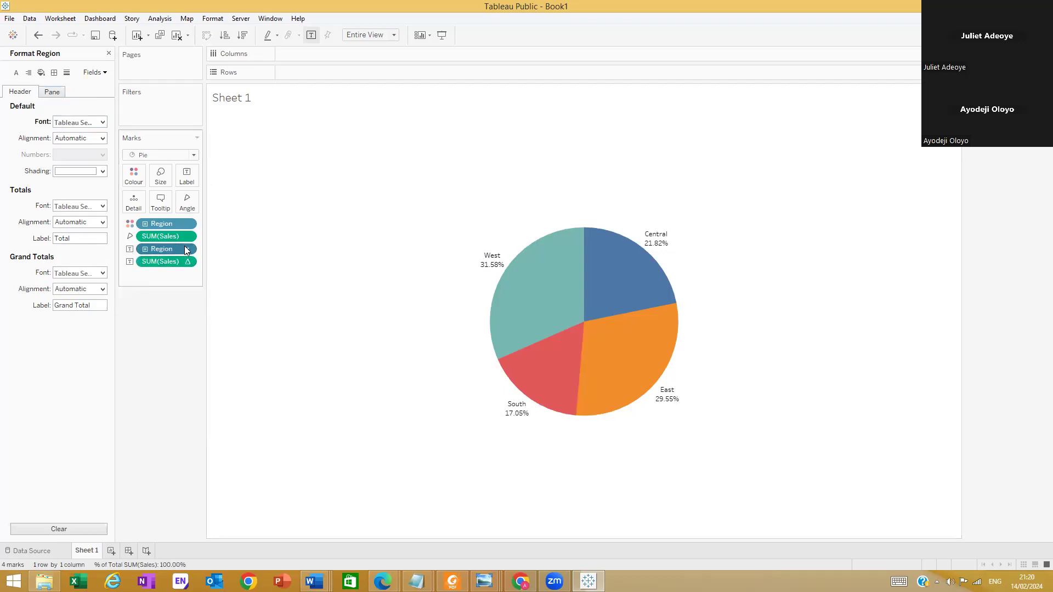
{"action": "left_click", "coordinate": [174, 320]}
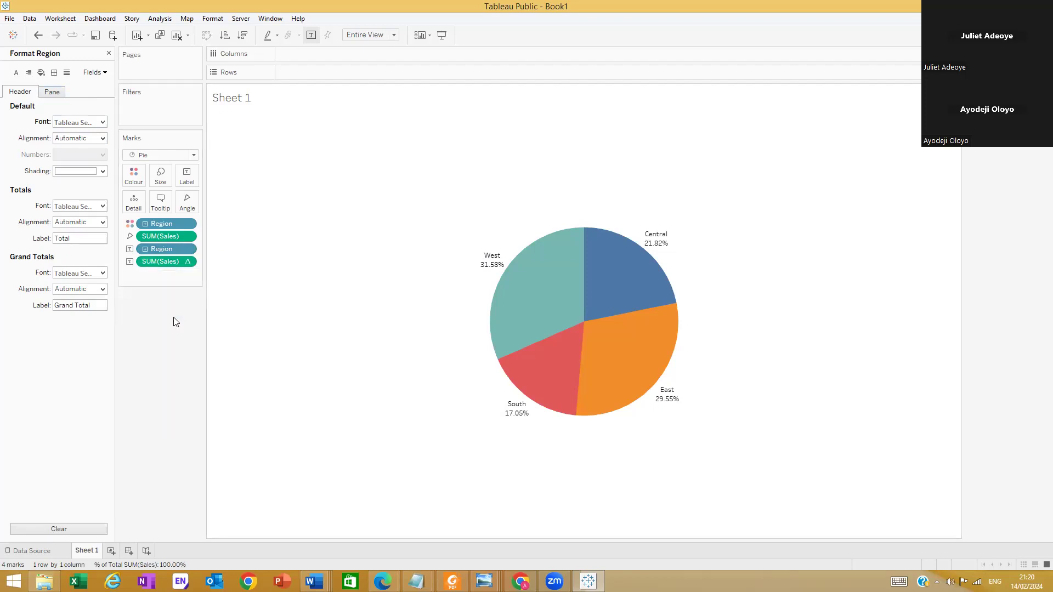
{"action": "left_click", "coordinate": [101, 139]}
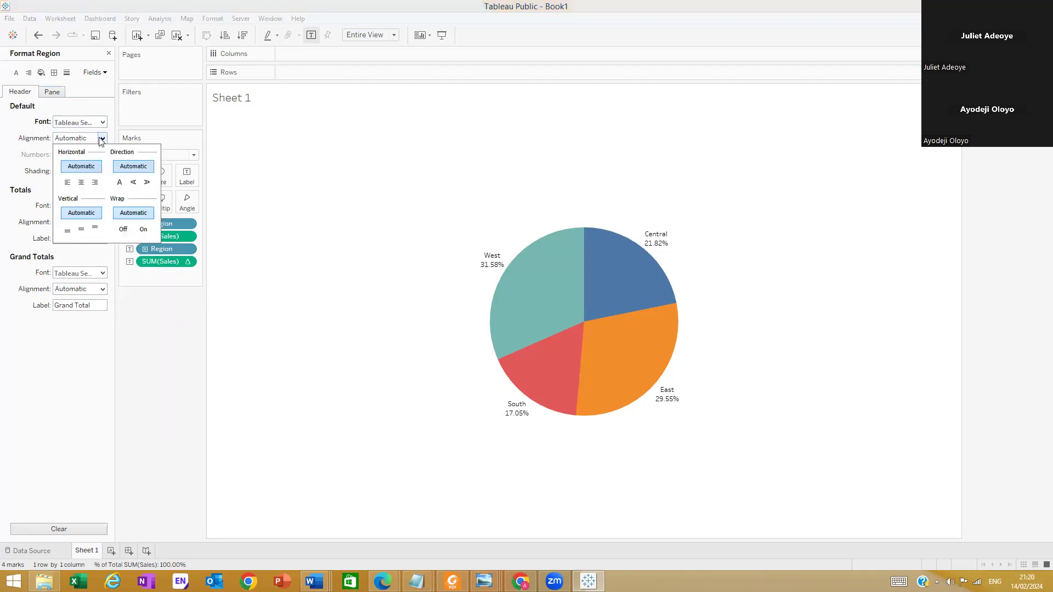
{"action": "left_click", "coordinate": [102, 139]}
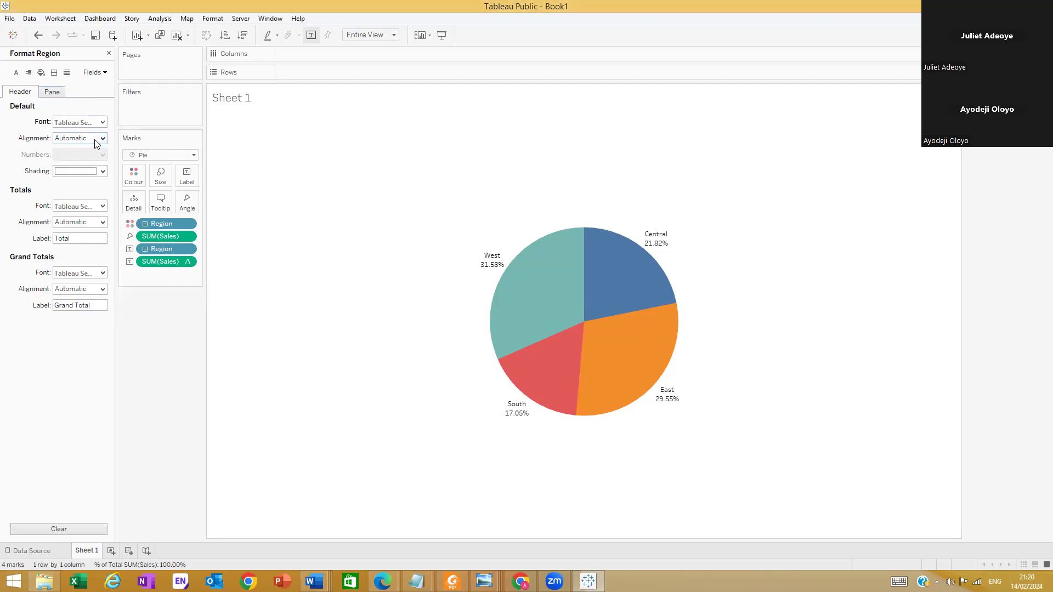
{"action": "left_click", "coordinate": [102, 206]}
{"action": "left_click", "coordinate": [102, 206]}
{"action": "left_click", "coordinate": [102, 273]}
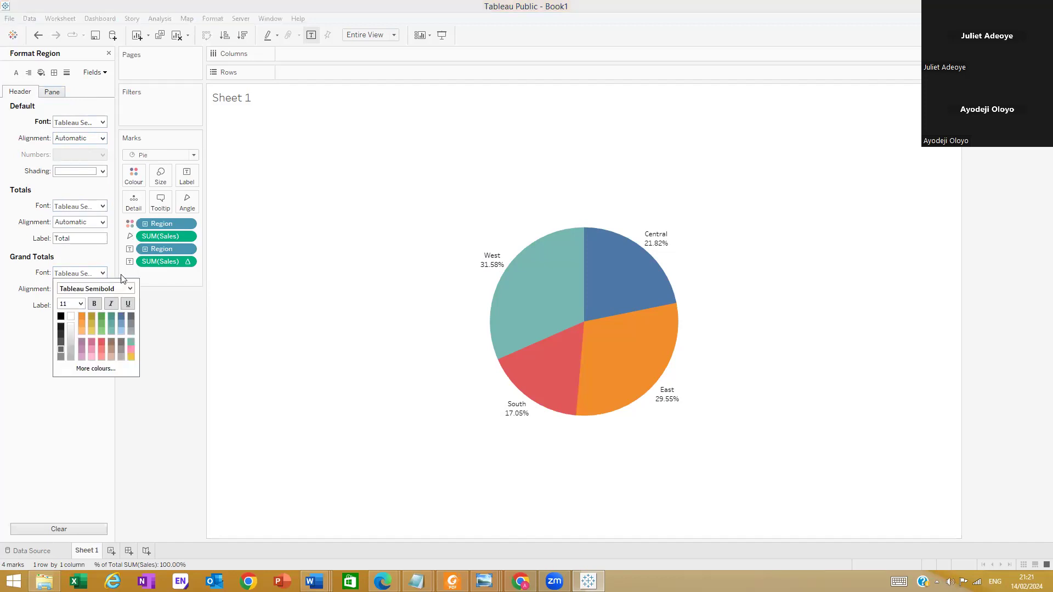
{"action": "left_click", "coordinate": [199, 288]}
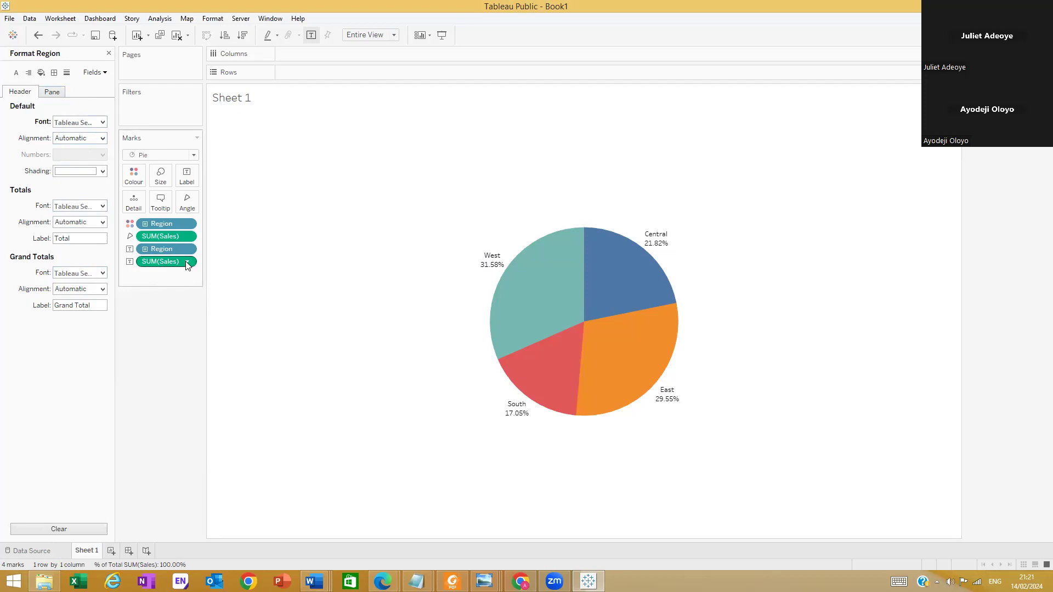
Set the worksheet's default font to Tableau Semibold, size 11, in the sheet-level font formatting
{"action": "mouse_move", "coordinate": [186, 263]}
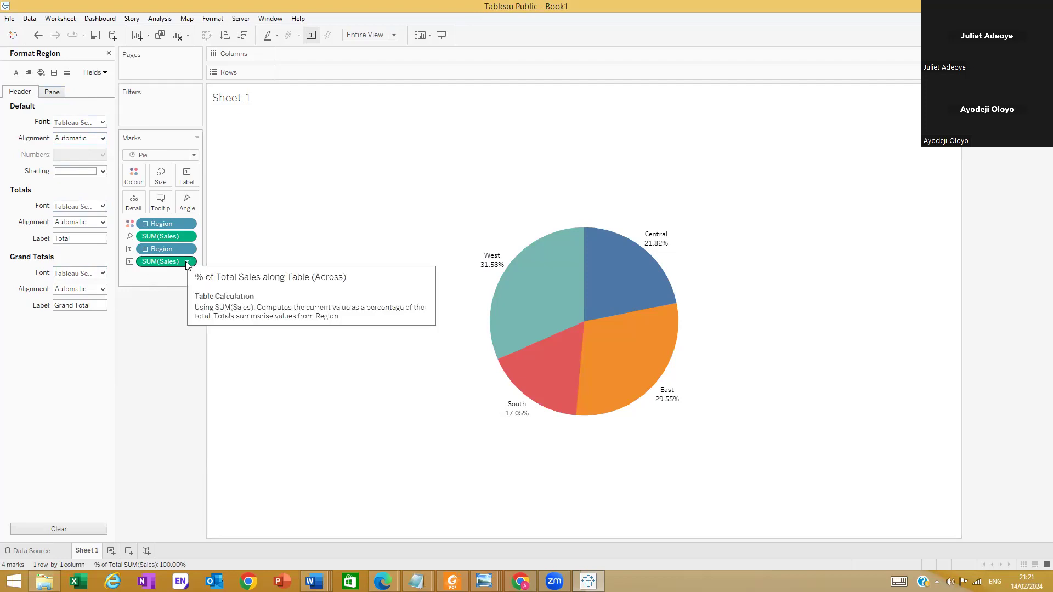
{"action": "left_click", "coordinate": [16, 73]}
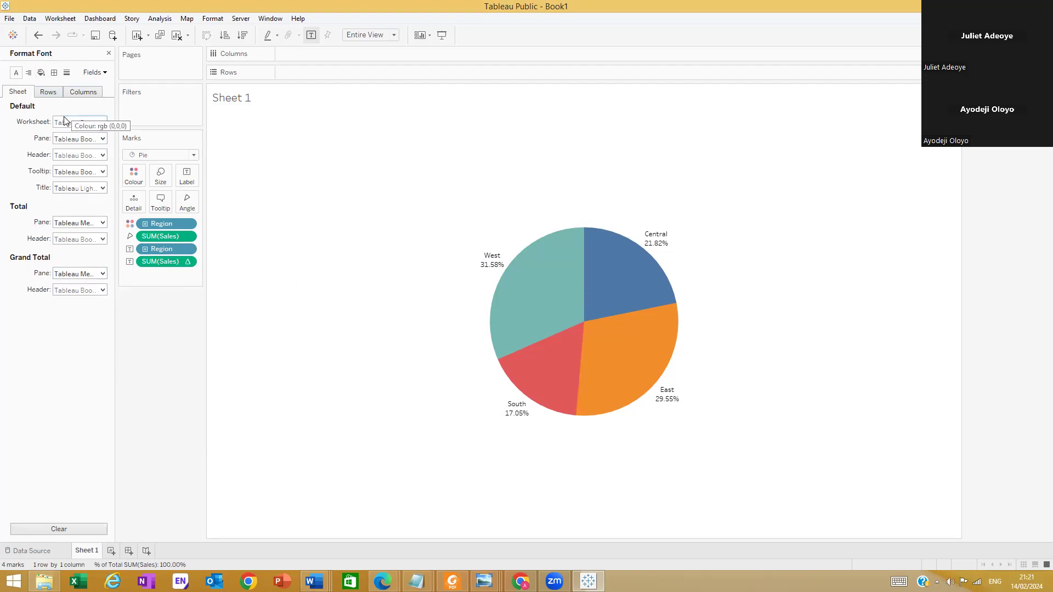
{"action": "left_click", "coordinate": [93, 72]}
{"action": "left_click", "coordinate": [109, 86]}
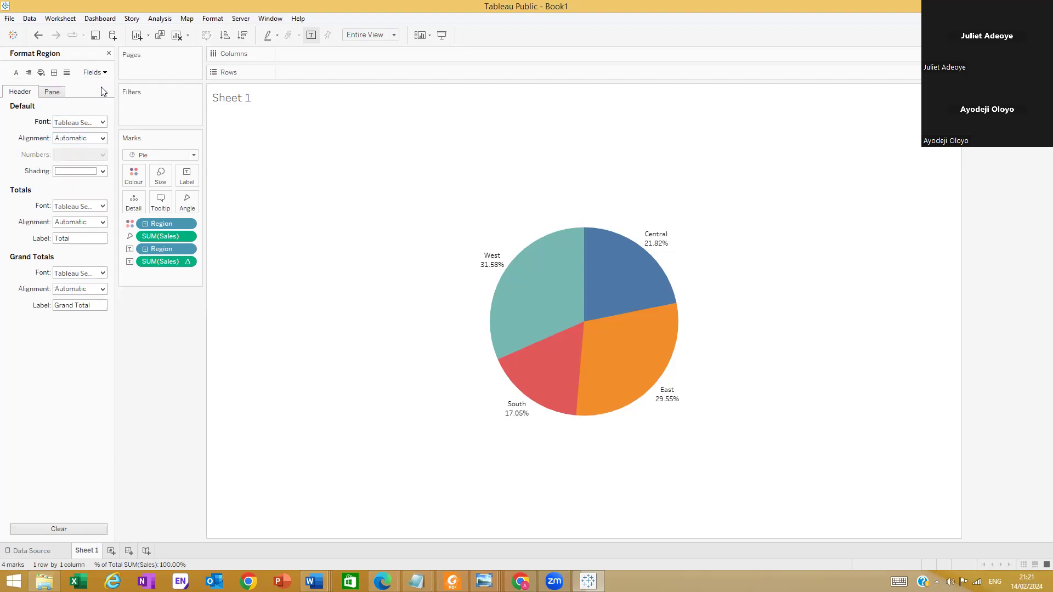
{"action": "left_click", "coordinate": [16, 73]}
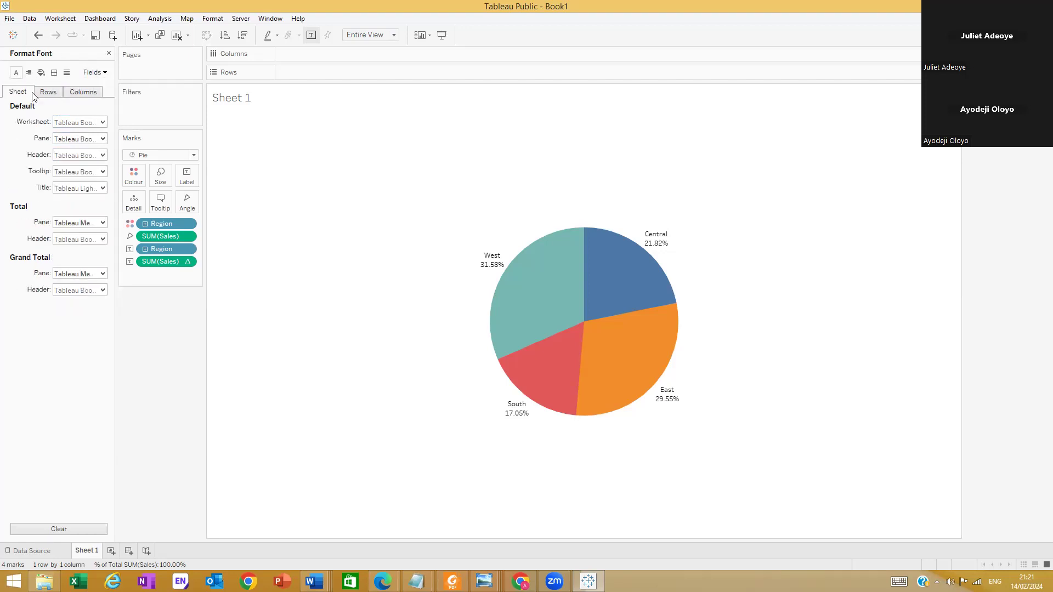
{"action": "left_click", "coordinate": [102, 122]}
{"action": "left_click", "coordinate": [129, 139]}
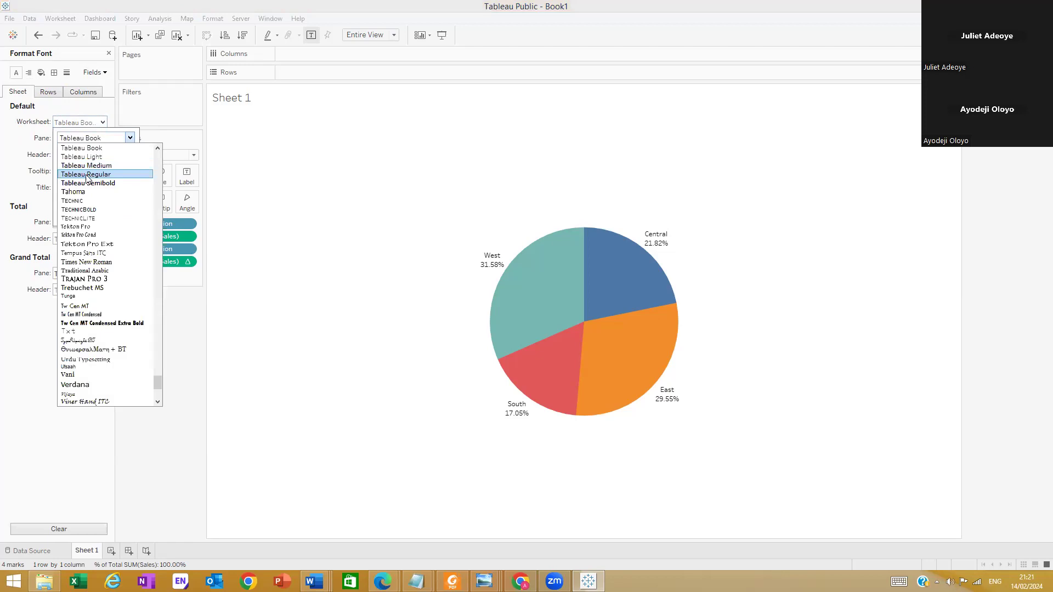
{"action": "left_click", "coordinate": [92, 186]}
{"action": "left_click", "coordinate": [81, 153]}
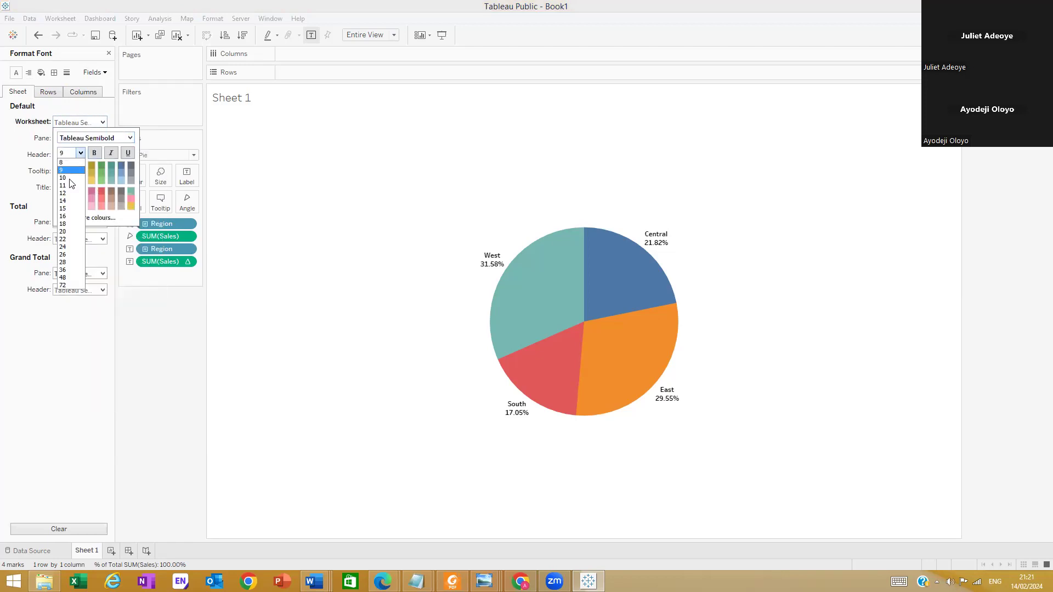
{"action": "left_click", "coordinate": [67, 188]}
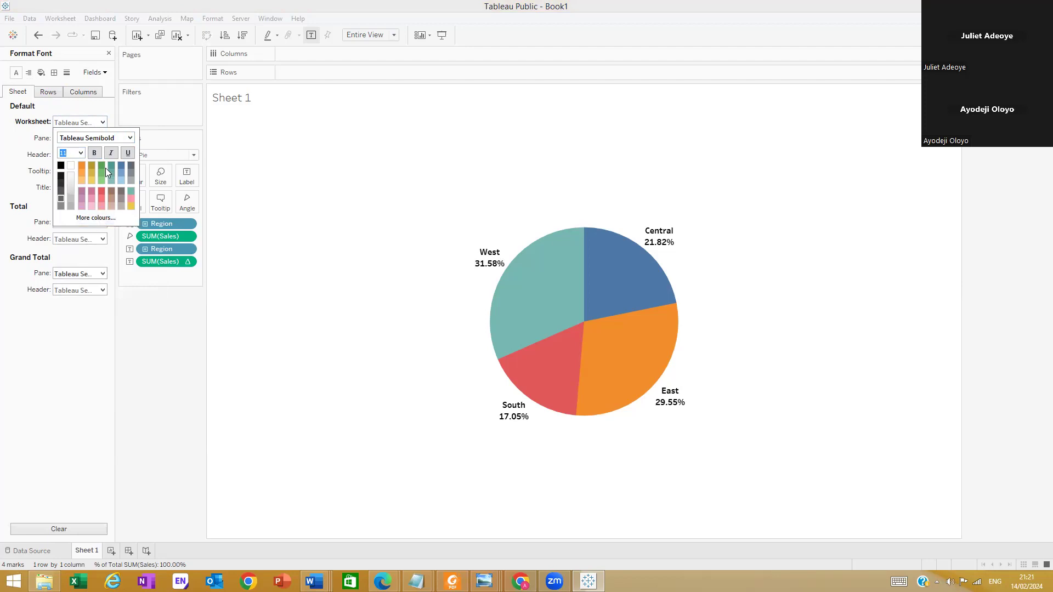
{"action": "left_click", "coordinate": [31, 159]}
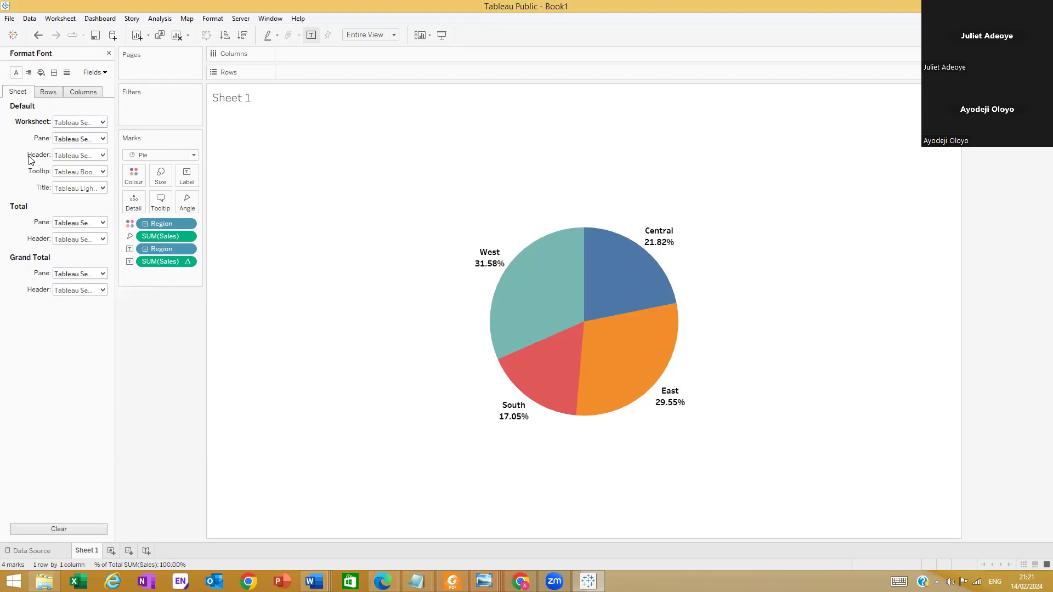
Try size 10 for the worksheet's default font and reduce it to 9
{"action": "left_click", "coordinate": [103, 122]}
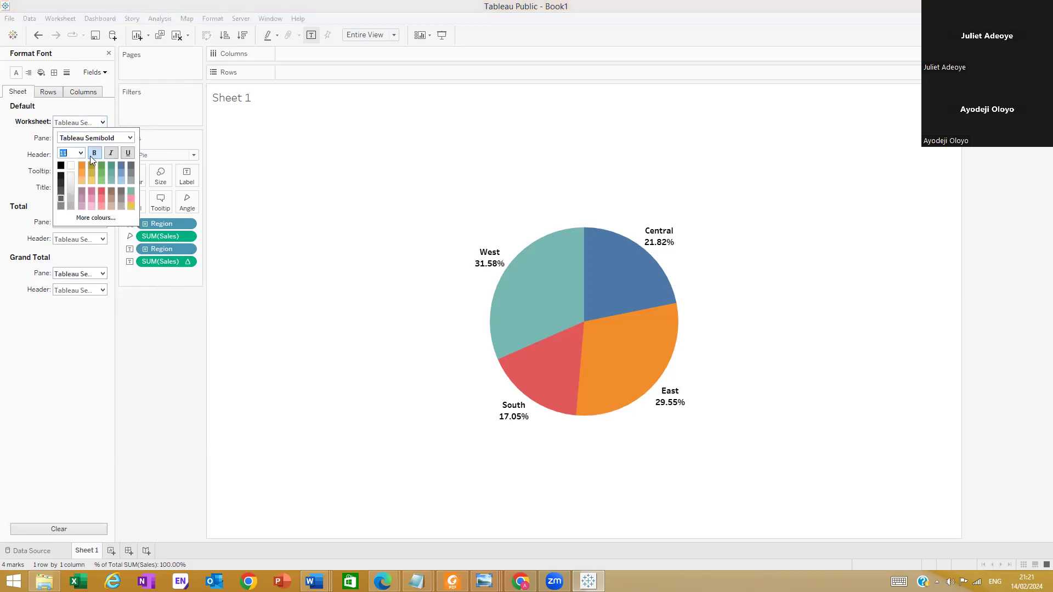
{"action": "left_click", "coordinate": [85, 156]}
{"action": "left_click", "coordinate": [71, 180]}
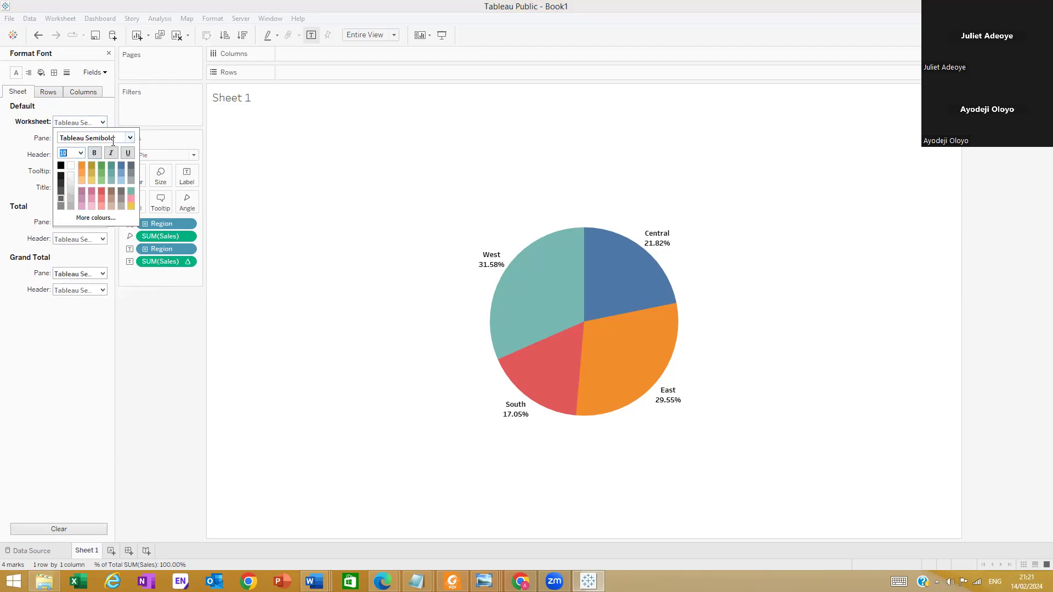
{"action": "left_click", "coordinate": [81, 154]}
{"action": "left_click", "coordinate": [64, 170]}
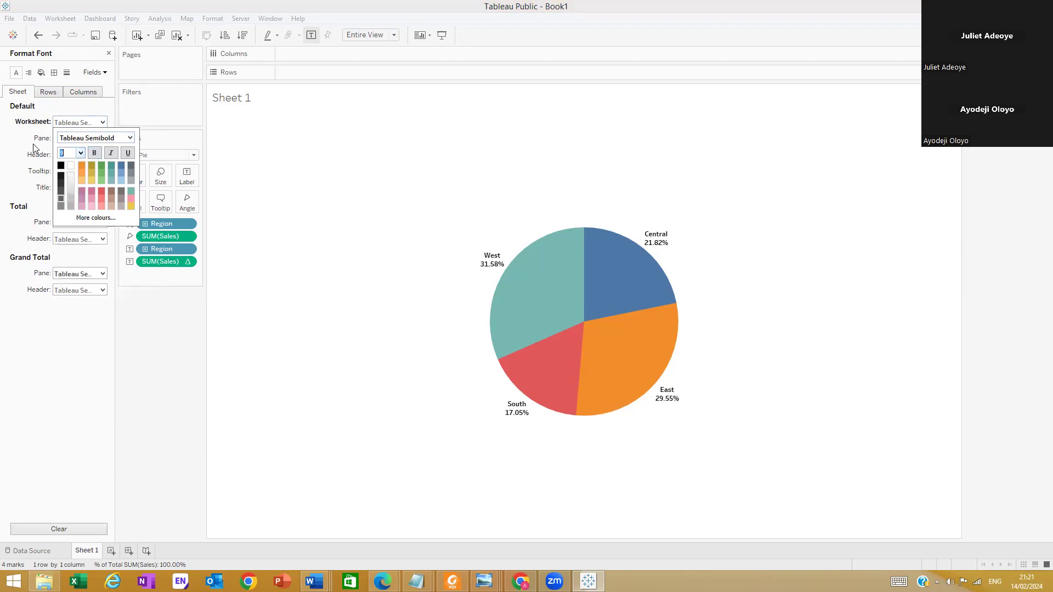
{"action": "left_click", "coordinate": [39, 36]}
{"action": "left_click", "coordinate": [39, 36]}
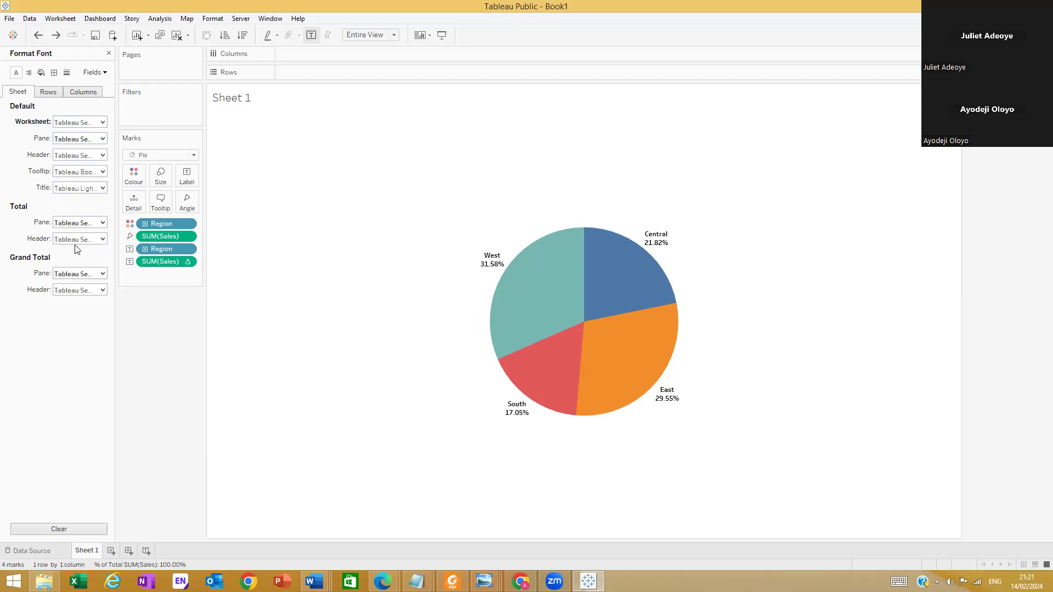
Review the Region field's header font, the Sales field's format settings and the mark types available for the Region colour field
{"action": "left_click", "coordinate": [94, 74]}
{"action": "left_click", "coordinate": [99, 87]}
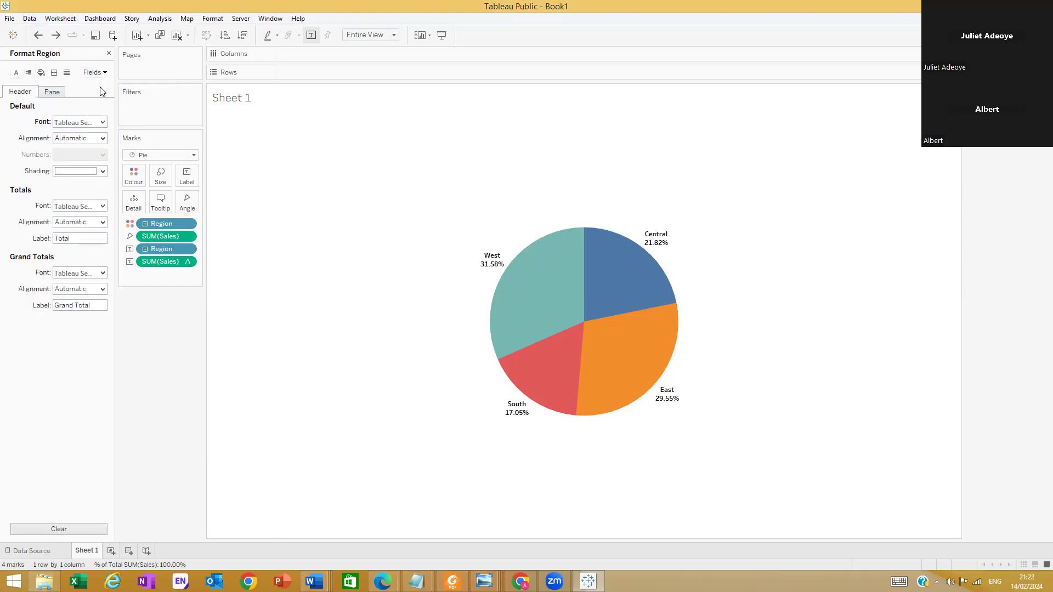
{"action": "mouse_move", "coordinate": [541, 325]}
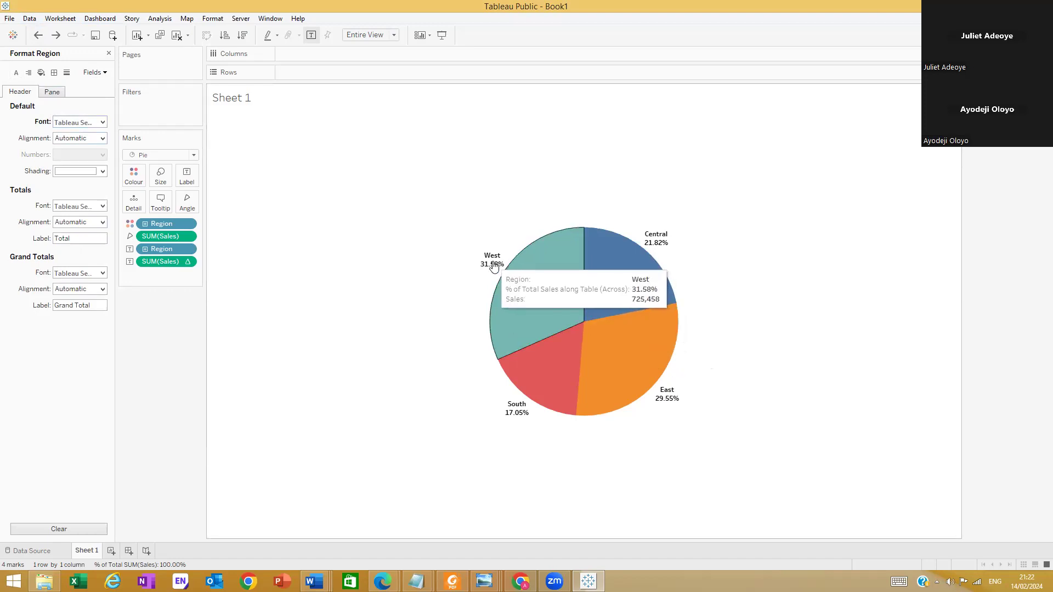
{"action": "left_click", "coordinate": [102, 123]}
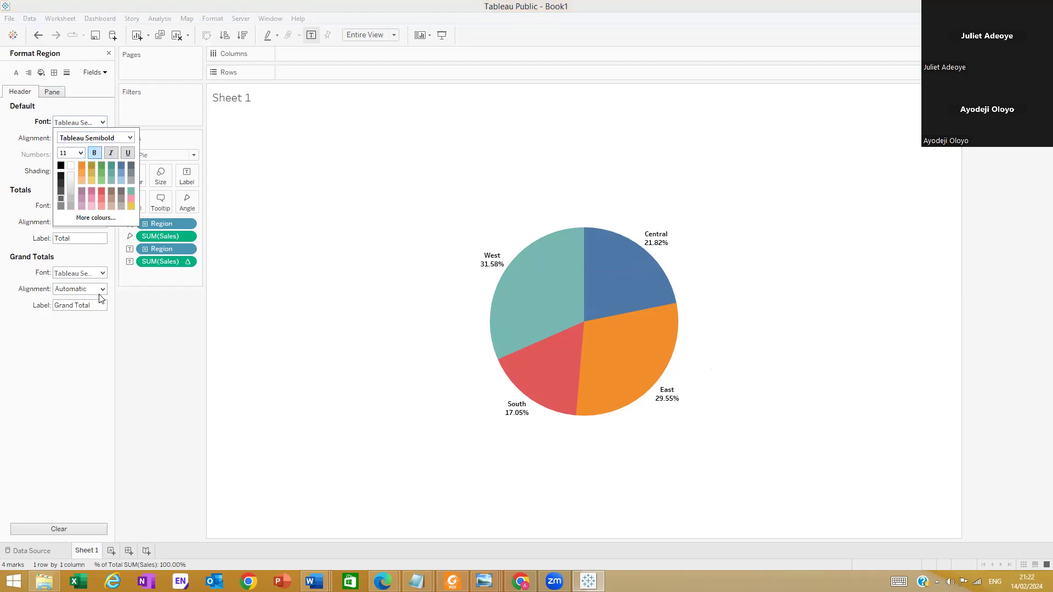
{"action": "left_click", "coordinate": [103, 324]}
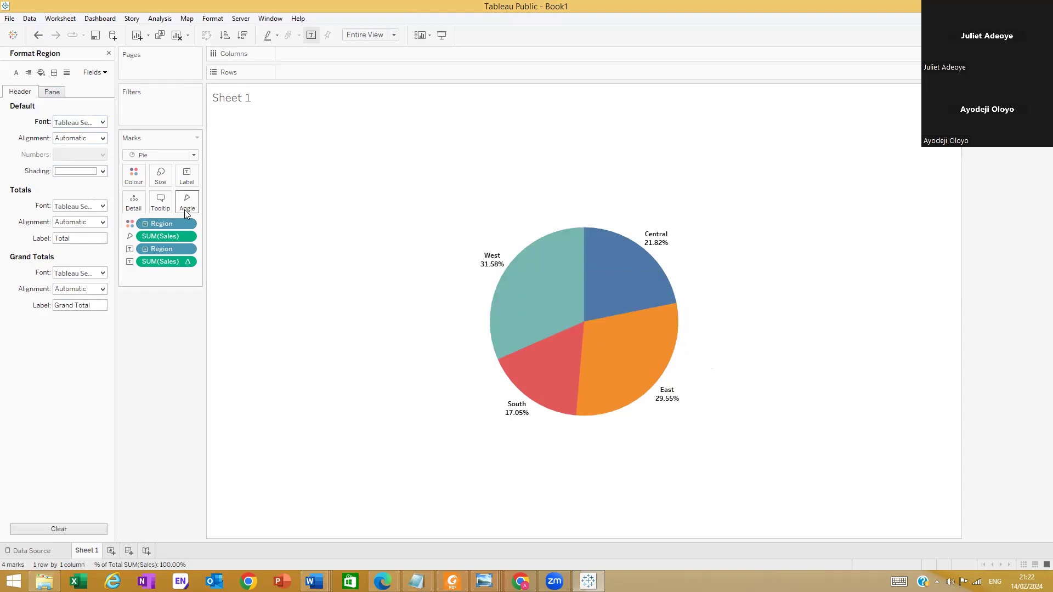
{"action": "left_click", "coordinate": [190, 239]}
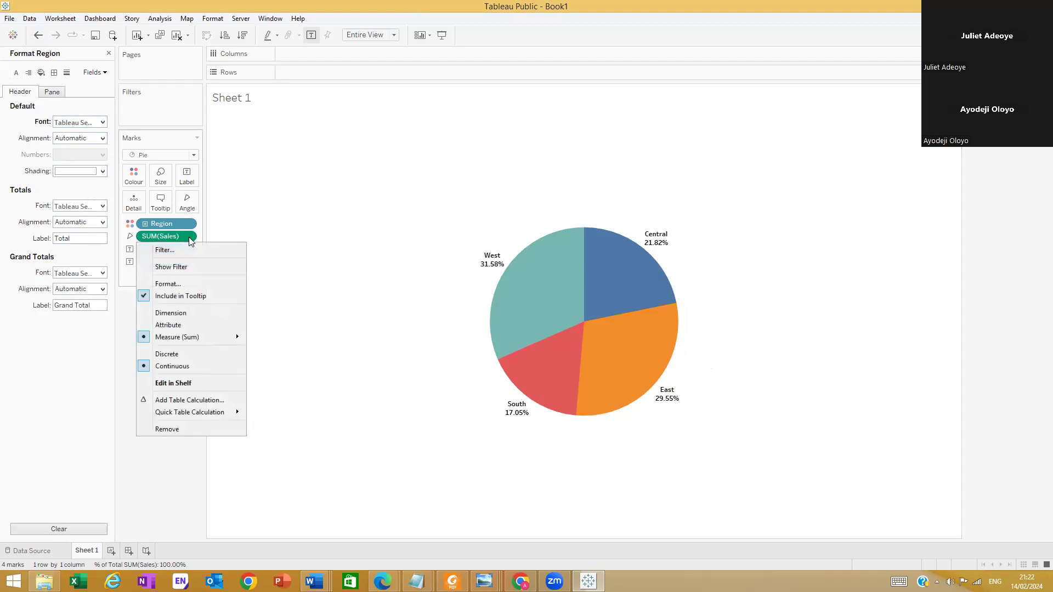
{"action": "left_click", "coordinate": [110, 347]}
{"action": "left_click", "coordinate": [130, 224]}
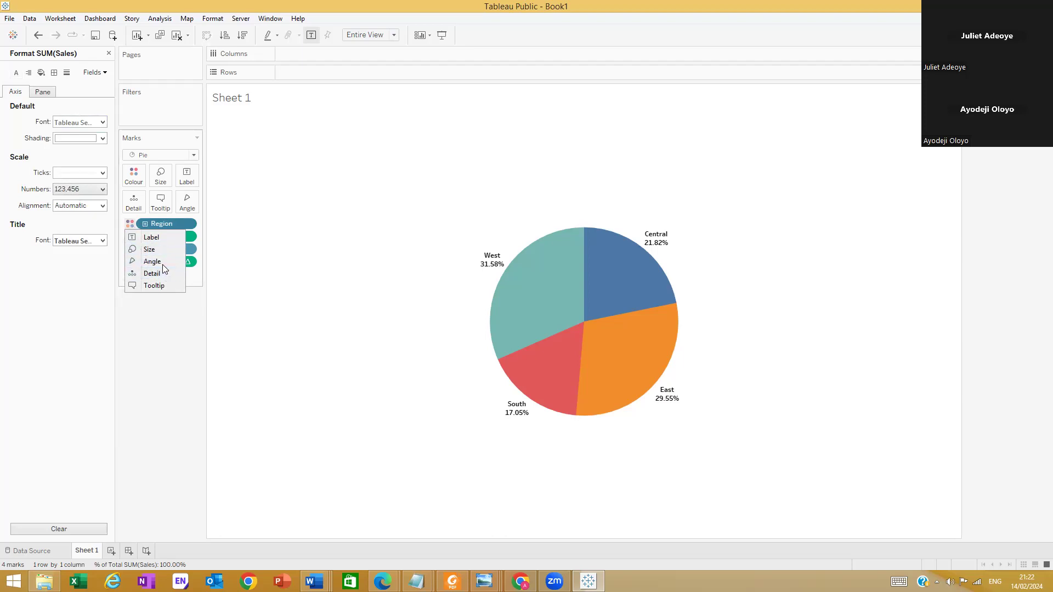
{"action": "left_click", "coordinate": [164, 340]}
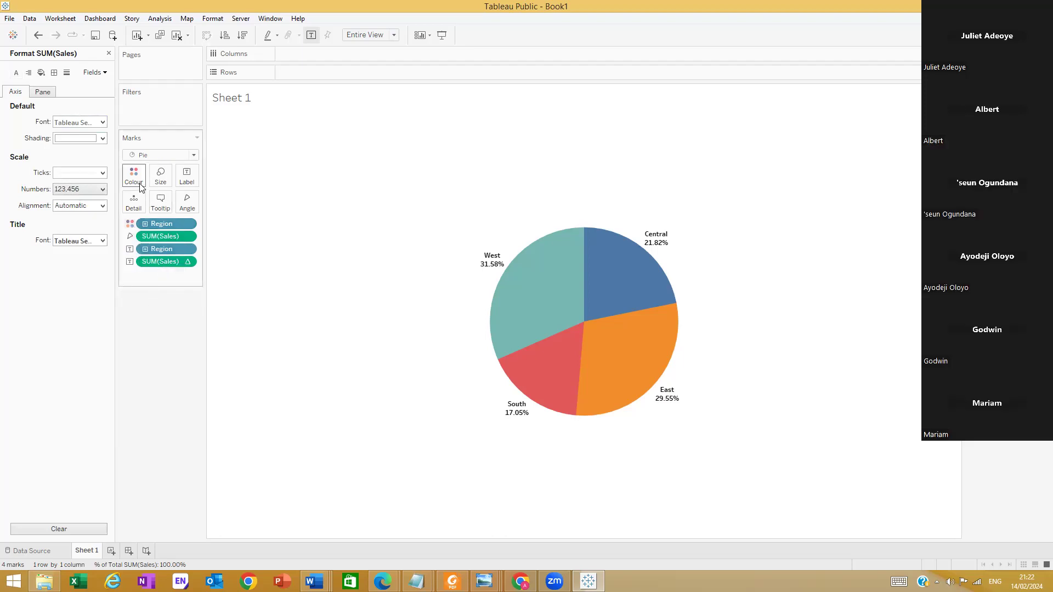
Apply a white border to the pie slices through the colour effects
{"action": "left_click", "coordinate": [141, 186]}
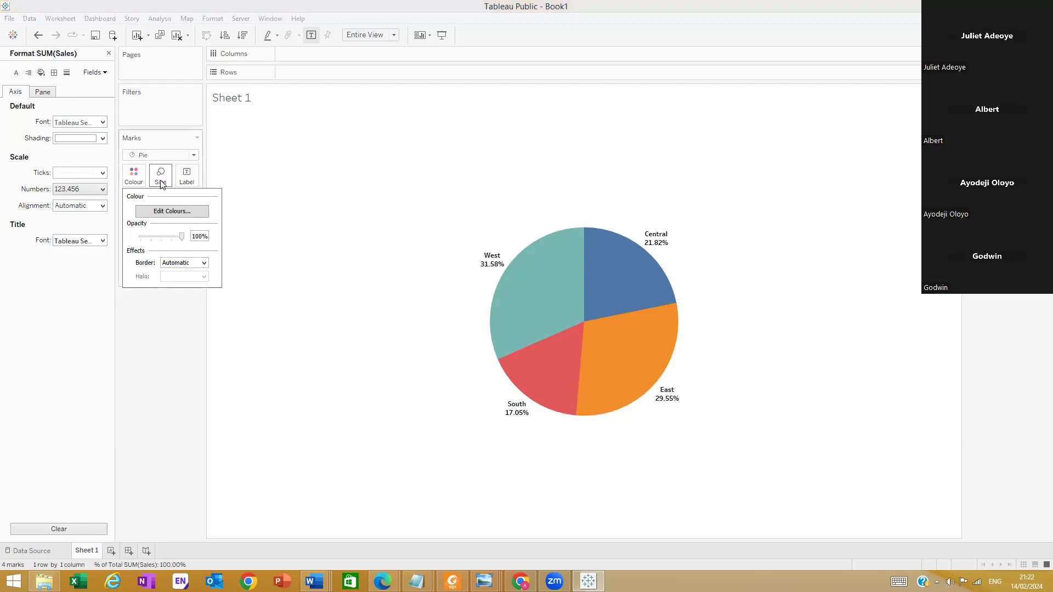
{"action": "left_click", "coordinate": [194, 263]}
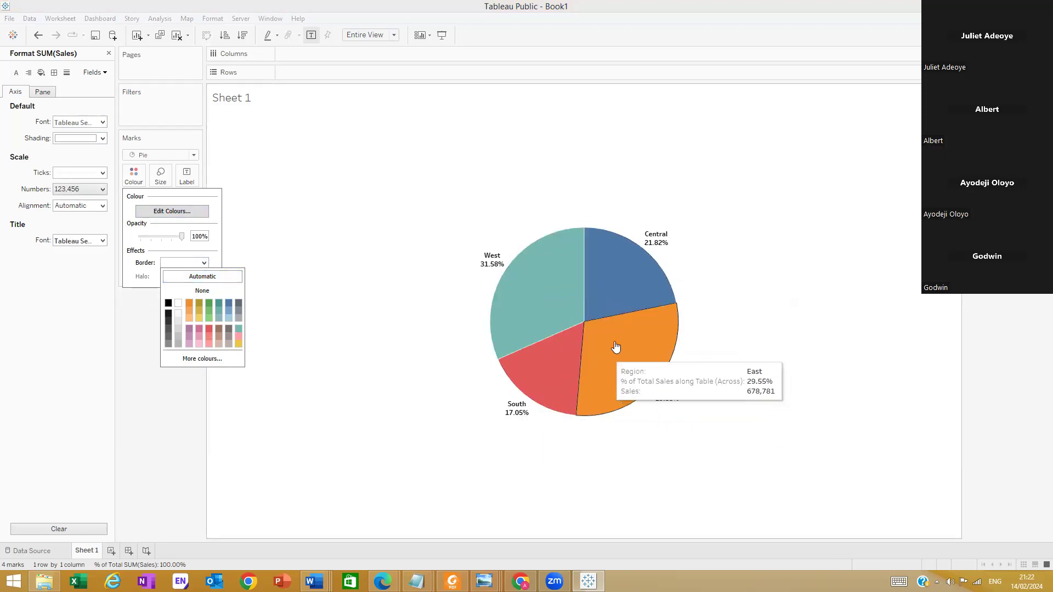
{"action": "left_click", "coordinate": [346, 314]}
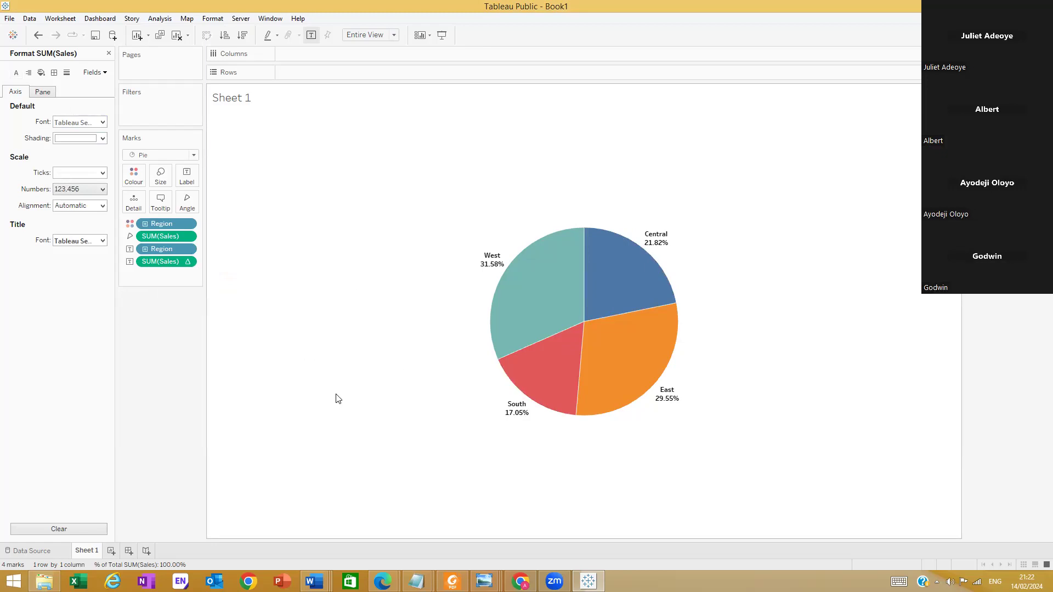
Create a new worksheet and build a bar chart with Region on Rows and Sales on Columns
{"action": "left_click", "coordinate": [111, 551]}
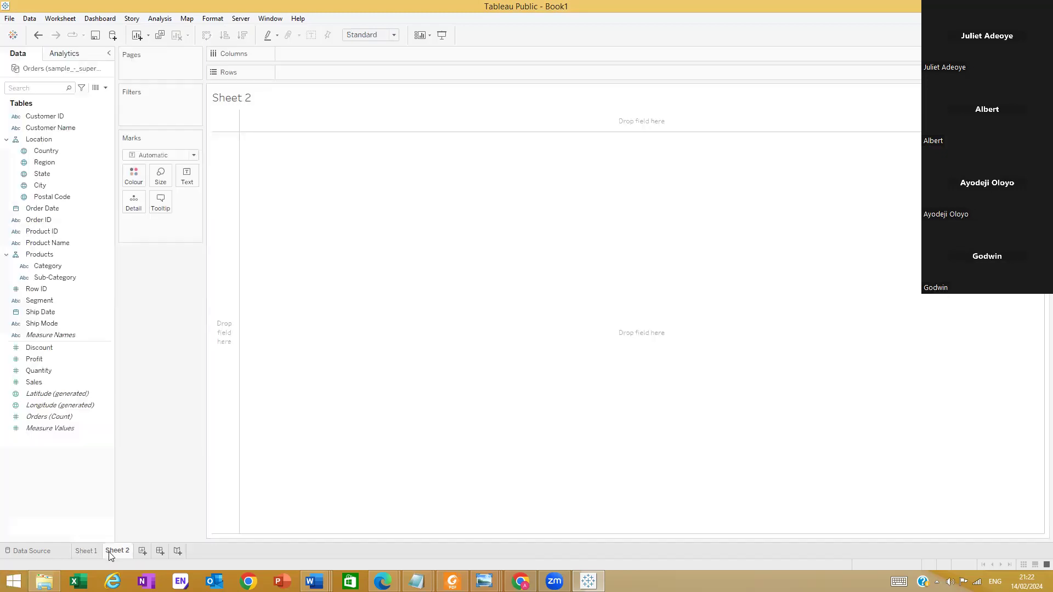
{"action": "left_click", "coordinate": [48, 162]}
{"action": "mouse_move", "coordinate": [47, 163]}
{"action": "left_mouse_down"}
{"action": "mouse_move", "coordinate": [366, 67]}
{"action": "mouse_move", "coordinate": [331, 79]}
{"action": "left_mouse_up"}
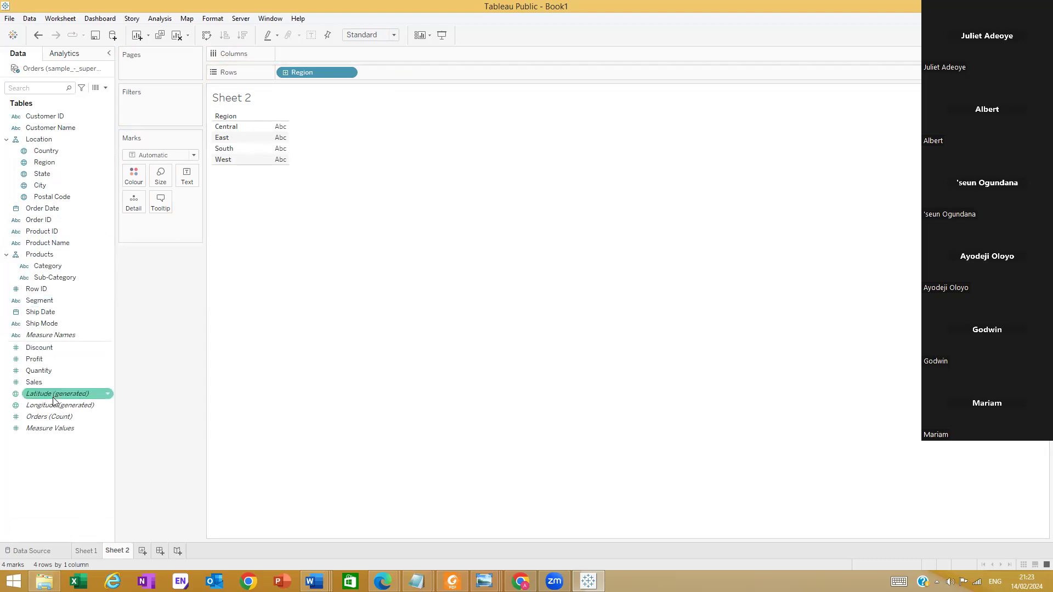
{"action": "left_click_drag", "start_coordinate": [43, 381], "coordinate": [307, 57]}
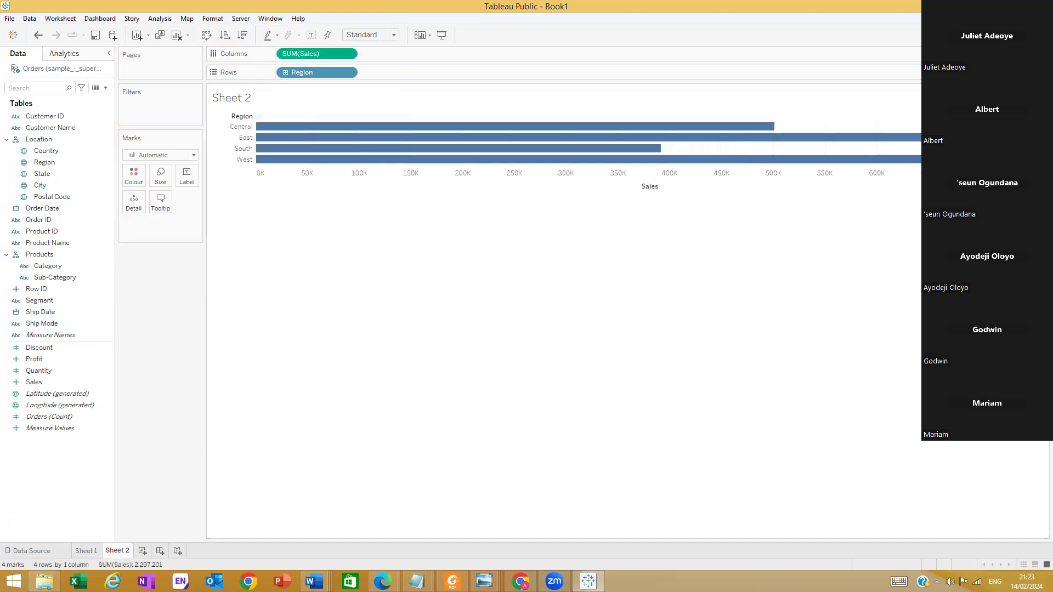
Try converting the Sheet 2 bar chart to a pie chart, compare it with Sheet 1's pie, and undo the conversion
{"action": "left_click", "coordinate": [1027, 92]}
{"action": "mouse_move", "coordinate": [255, 165]}
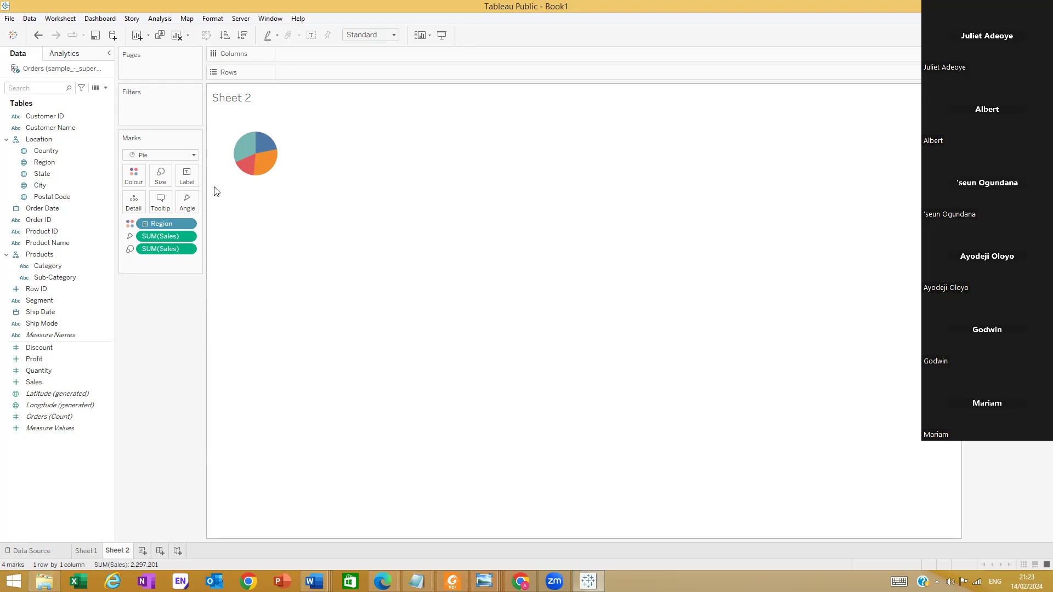
{"action": "left_click", "coordinate": [86, 550]}
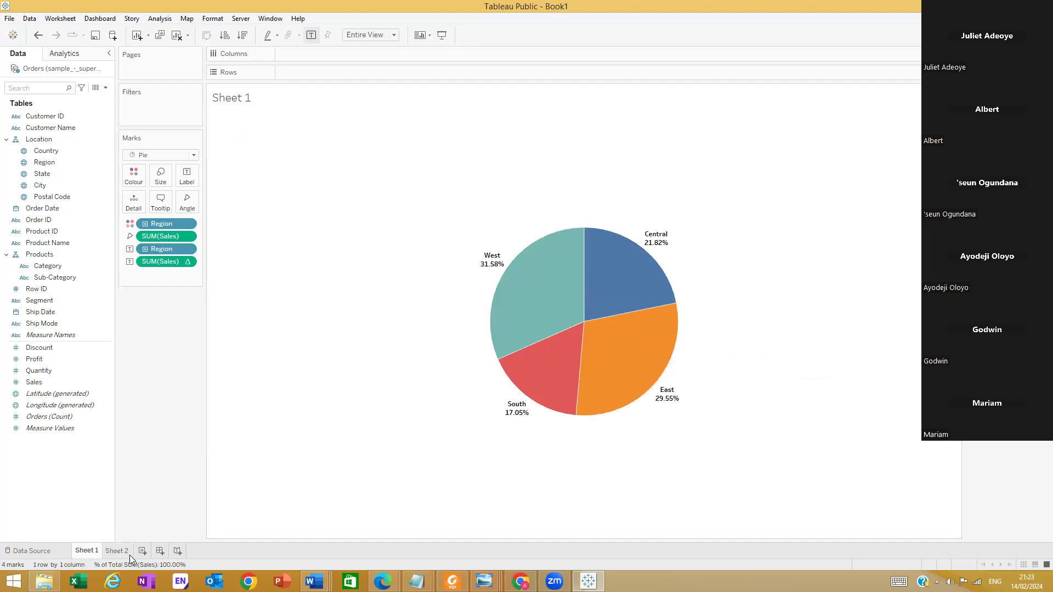
{"action": "left_click", "coordinate": [115, 550]}
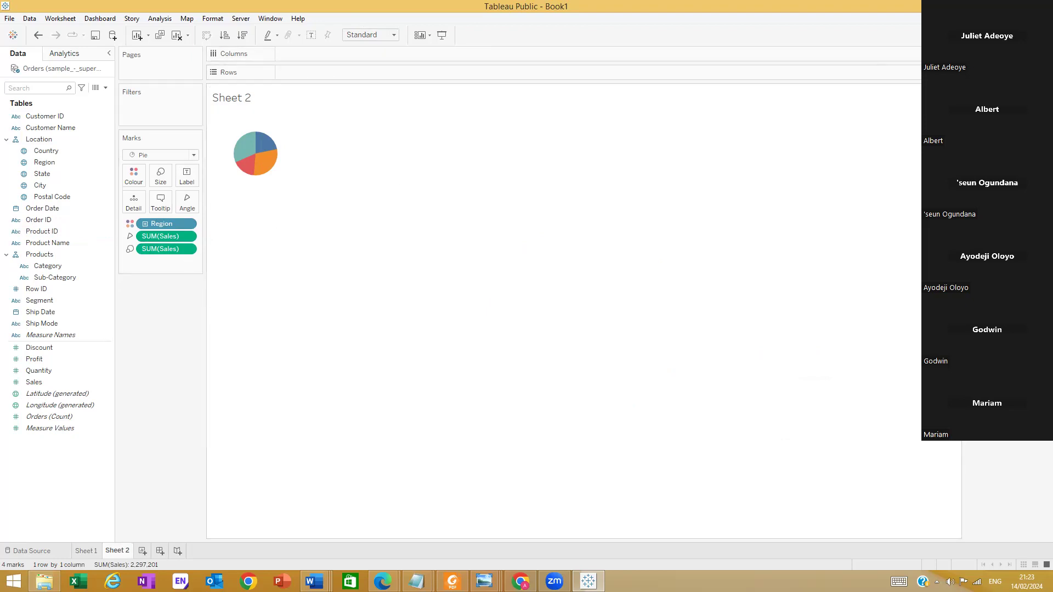
{"action": "key", "text": "ctrl+z"}
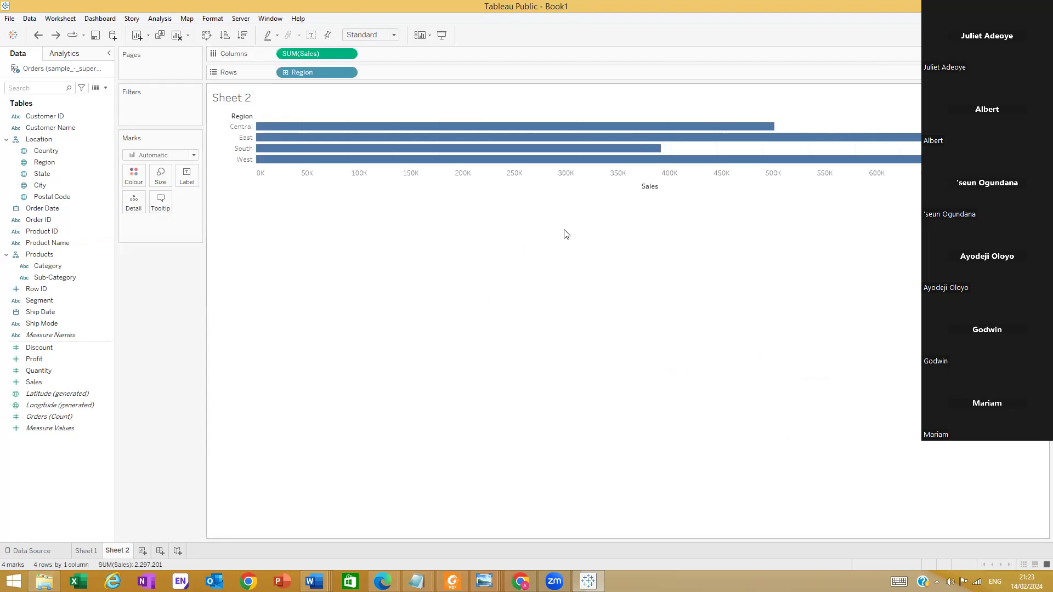
Undo placing Sales on Columns and try editing the Region field on Rows into the expression [Region]MIN(0)
{"action": "key", "text": "ctrl+z"}
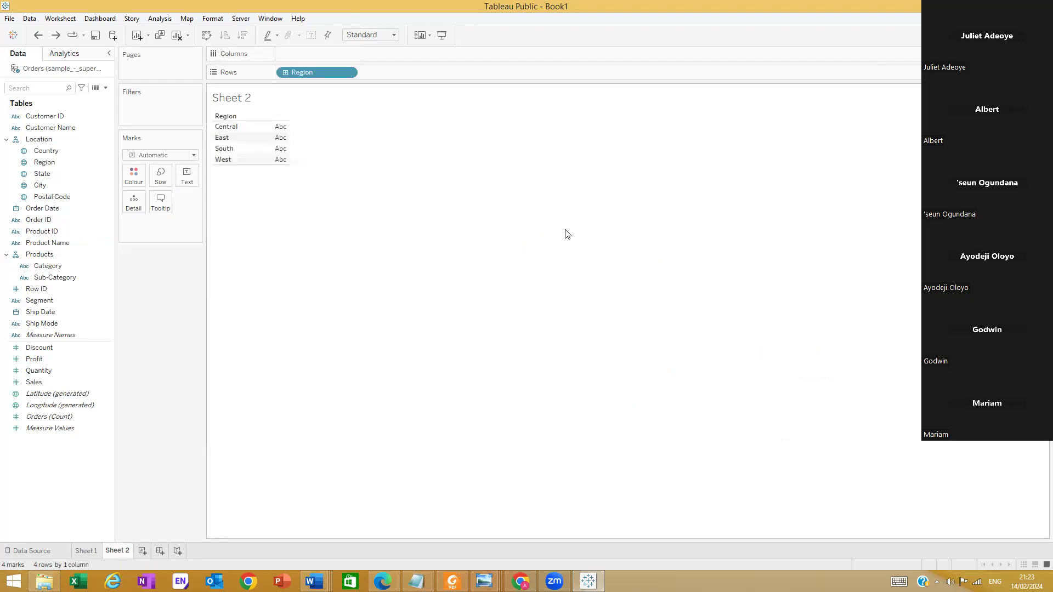
{"action": "double_click", "coordinate": [321, 73]}
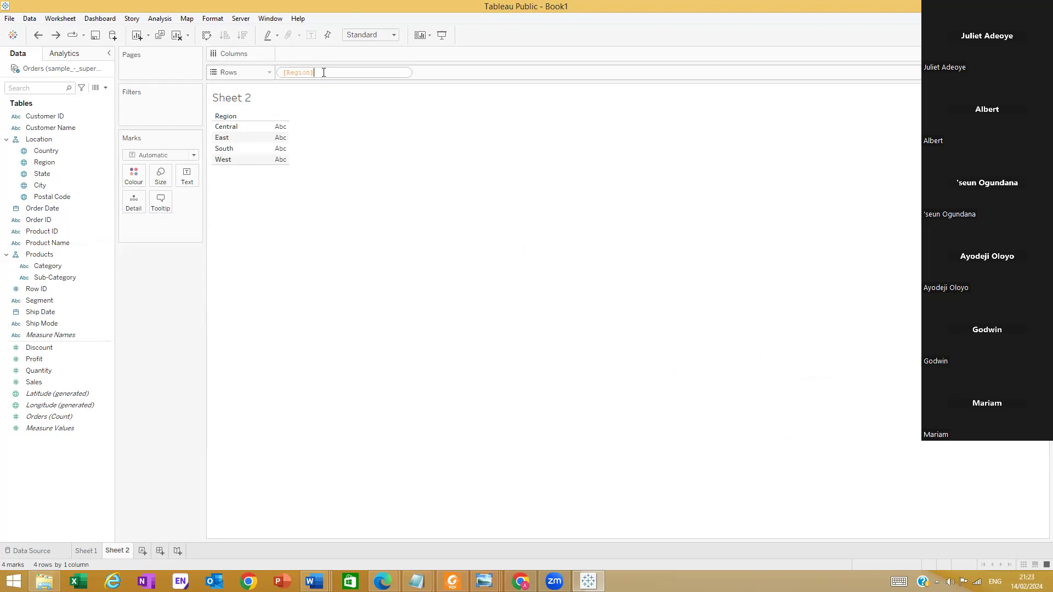
{"action": "type", "text": "Mi"}
{"action": "key", "text": "Return"}
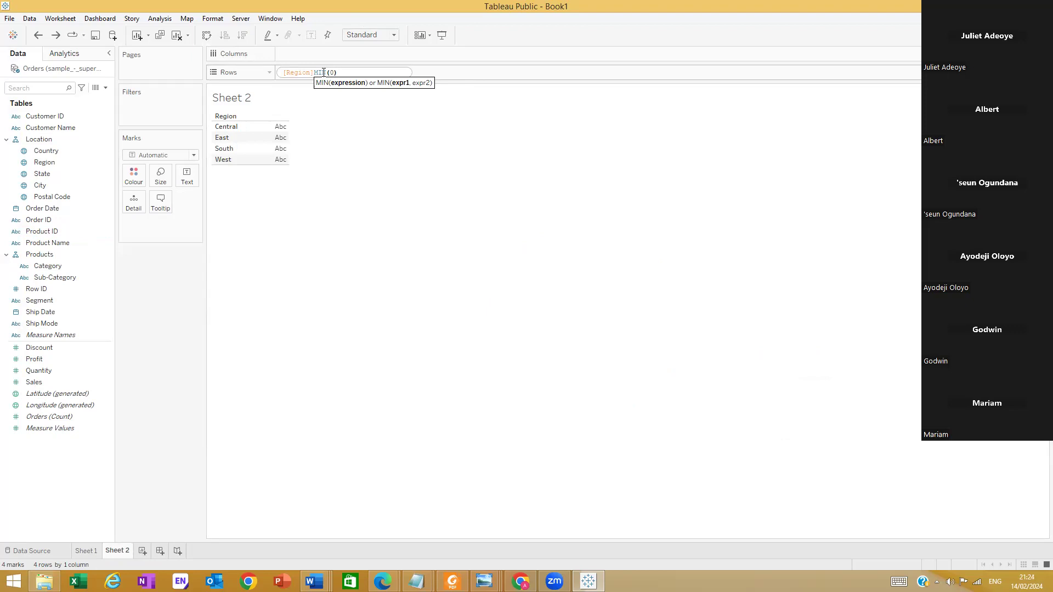
{"action": "key", "text": "Return"}
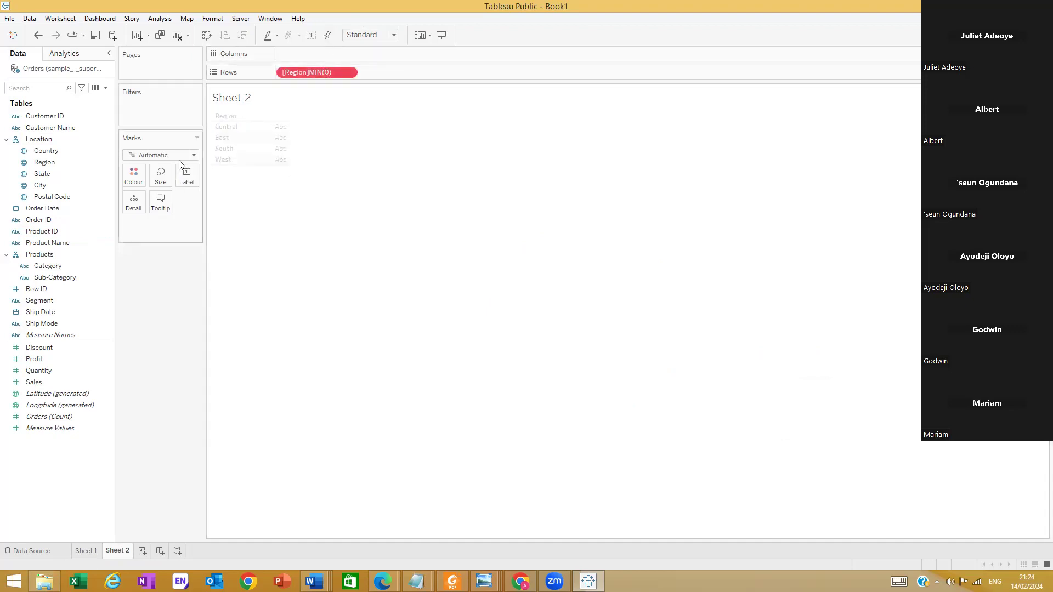
Set the mark type to Pie and remove the [Region]MIN(0) field from Rows
{"action": "left_click", "coordinate": [192, 155]}
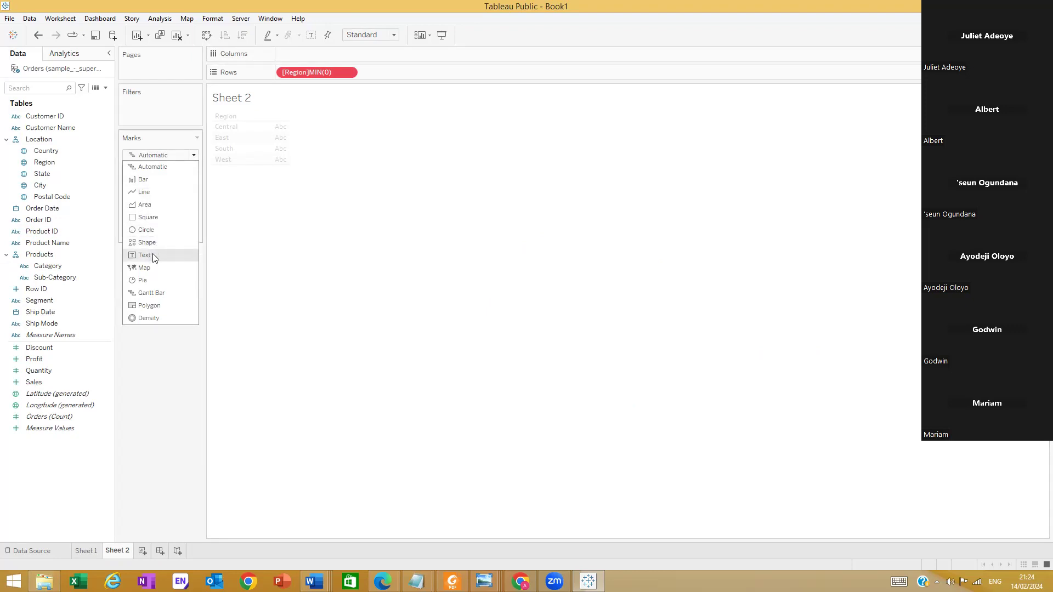
{"action": "left_click", "coordinate": [154, 281]}
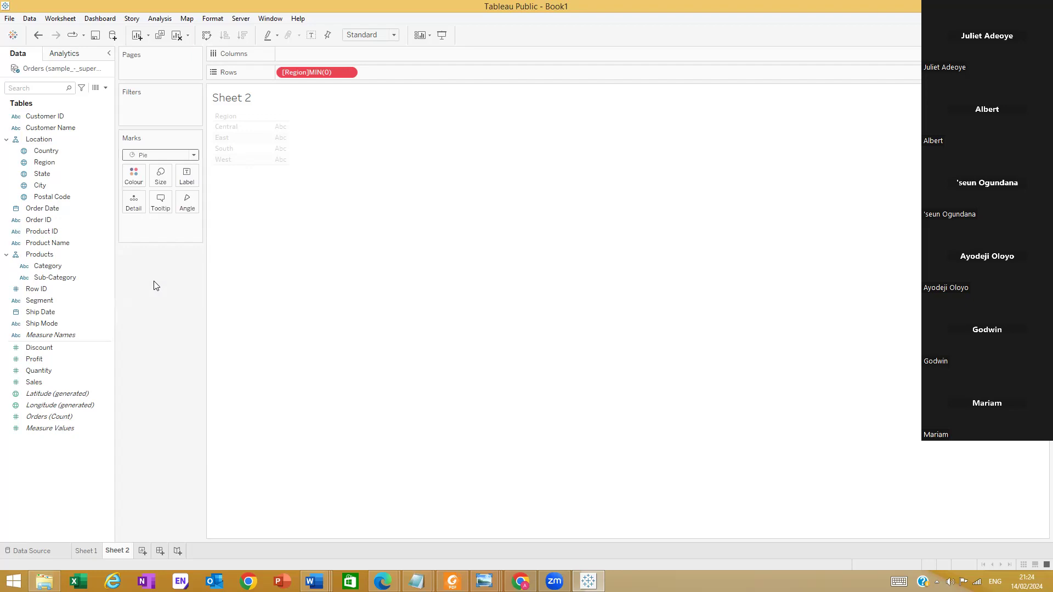
{"action": "left_click", "coordinate": [350, 72]}
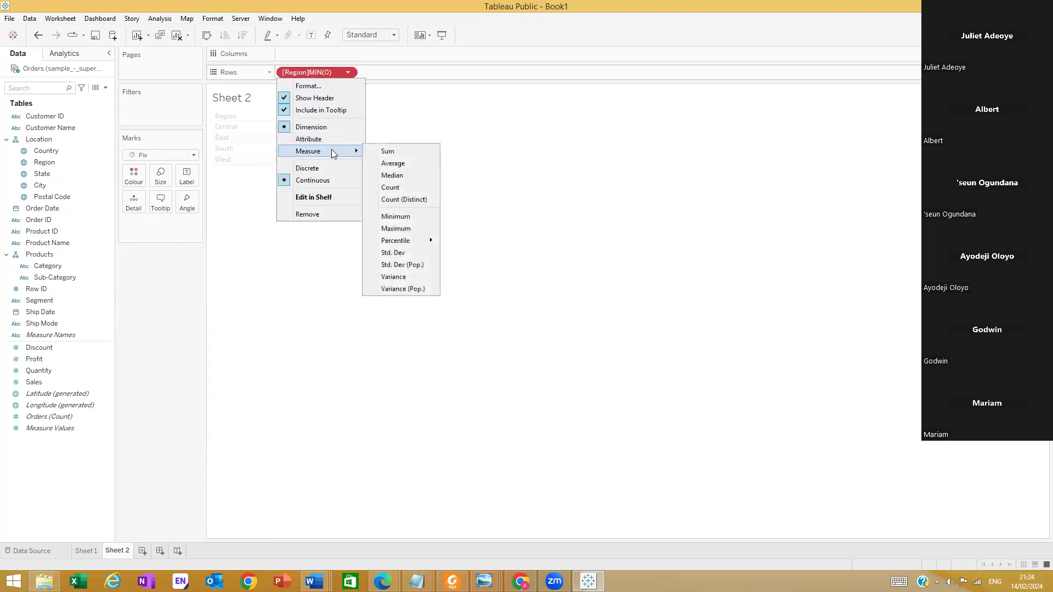
{"action": "left_click", "coordinate": [305, 215]}
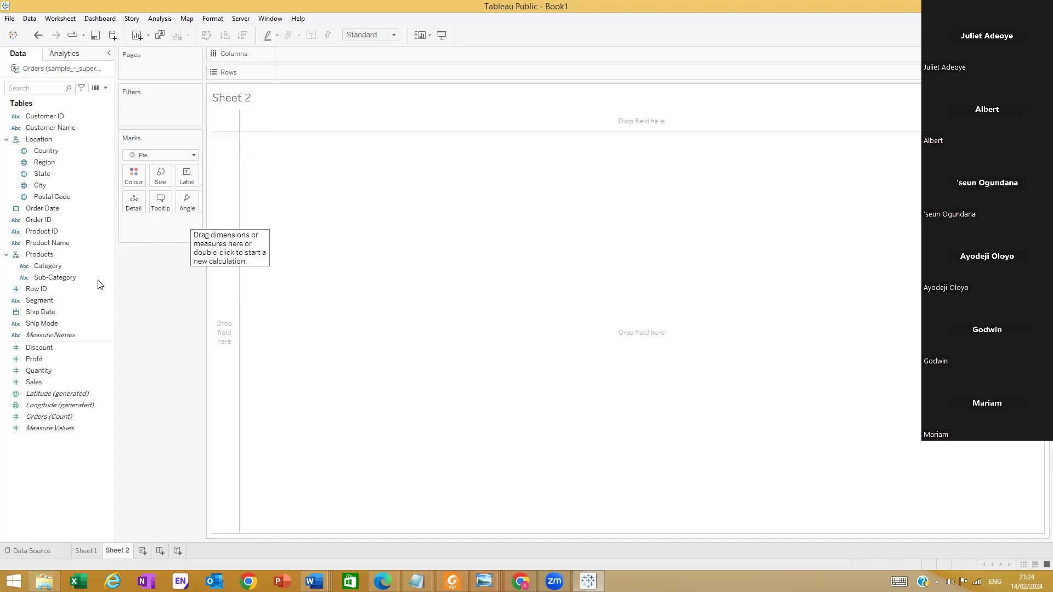
{"action": "right_click", "coordinate": [55, 475]}
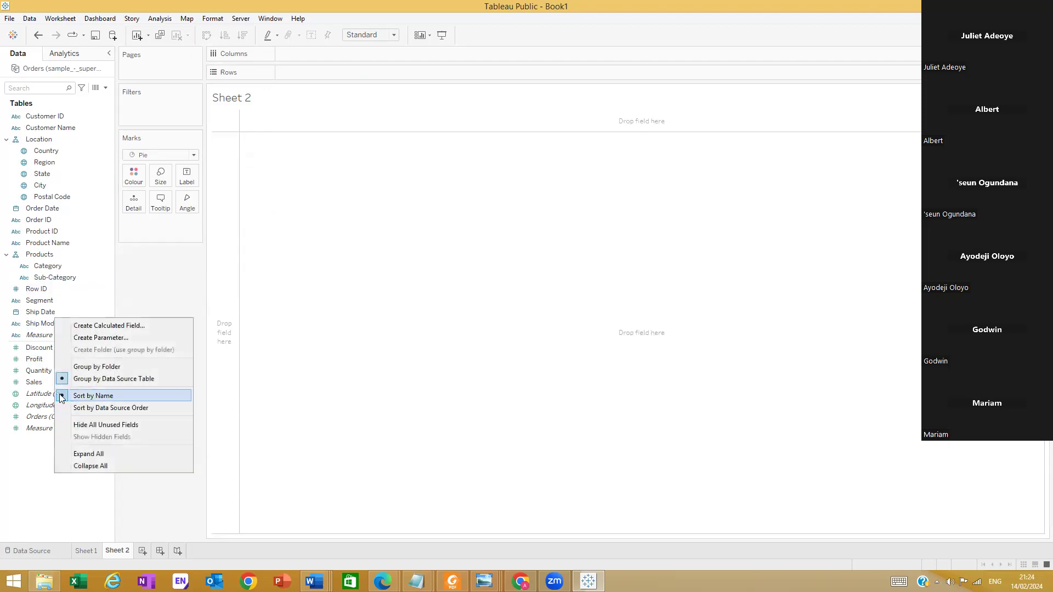
{"action": "left_click", "coordinate": [100, 325]}
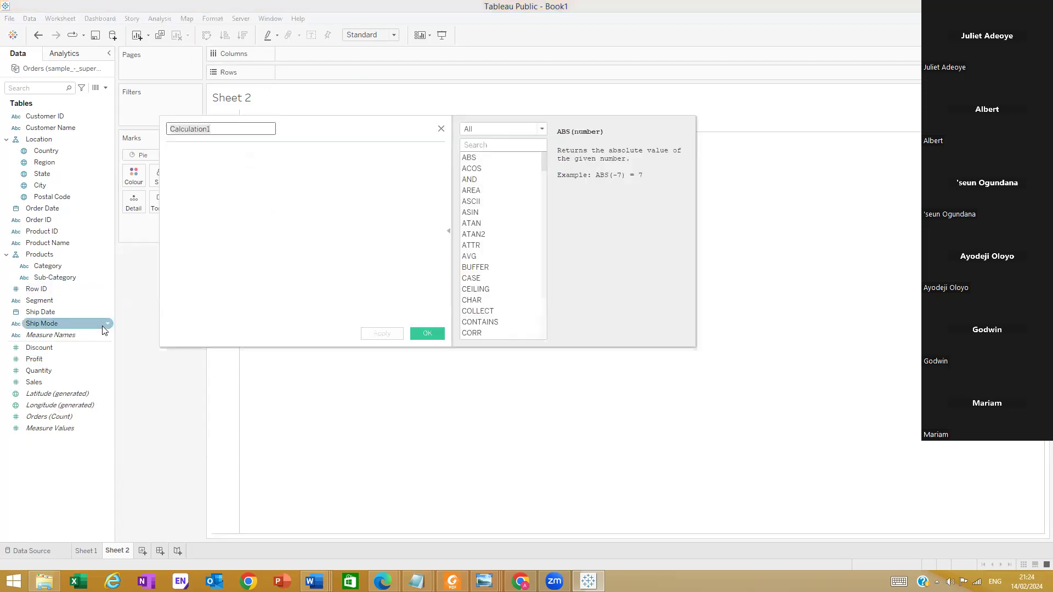
{"action": "type", "text": "O"}
{"action": "left_click", "coordinate": [228, 197]}
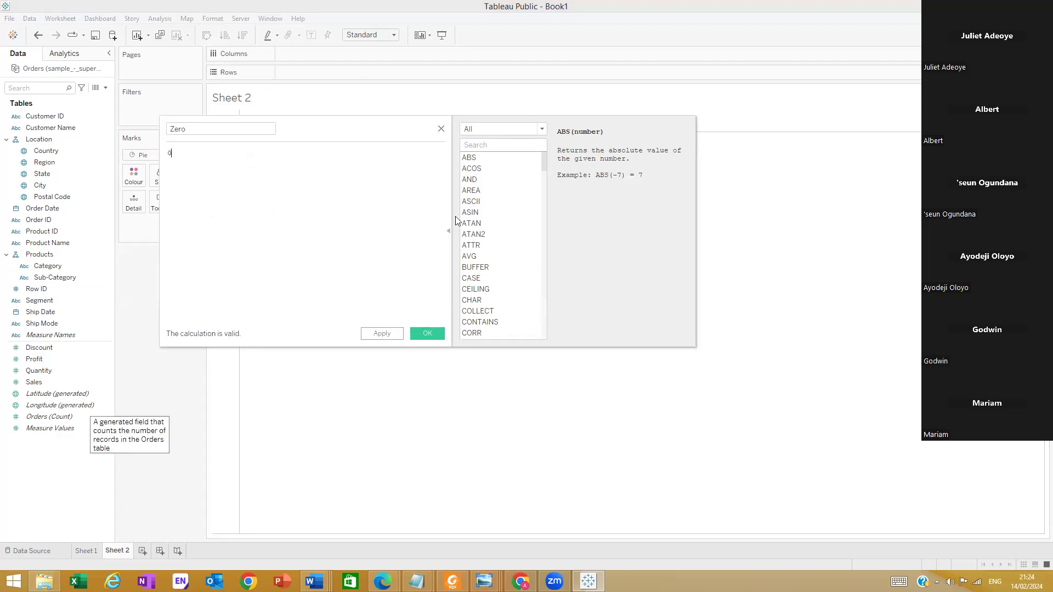
{"action": "left_click", "coordinate": [440, 130]}
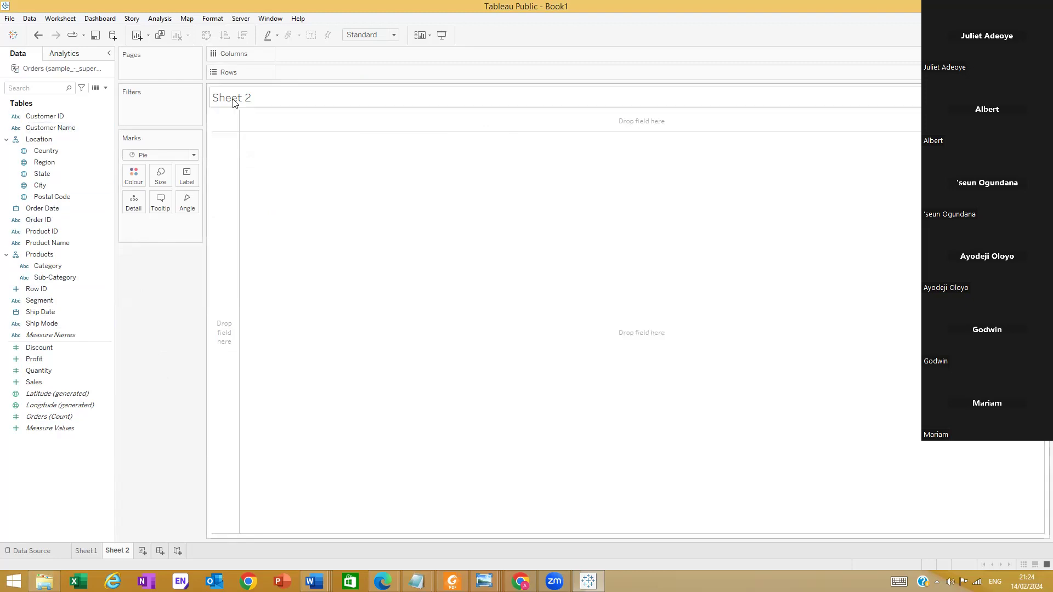
Review where calculated fields can be created, in the data pane options and the Discount field's options
{"action": "left_click", "coordinate": [106, 89]}
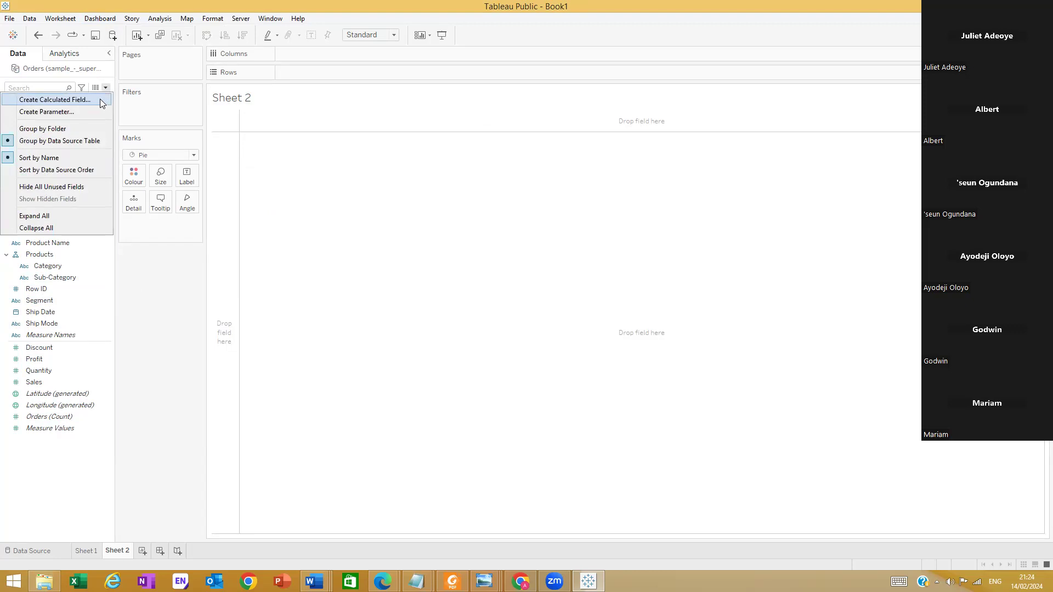
{"action": "left_click", "coordinate": [142, 378]}
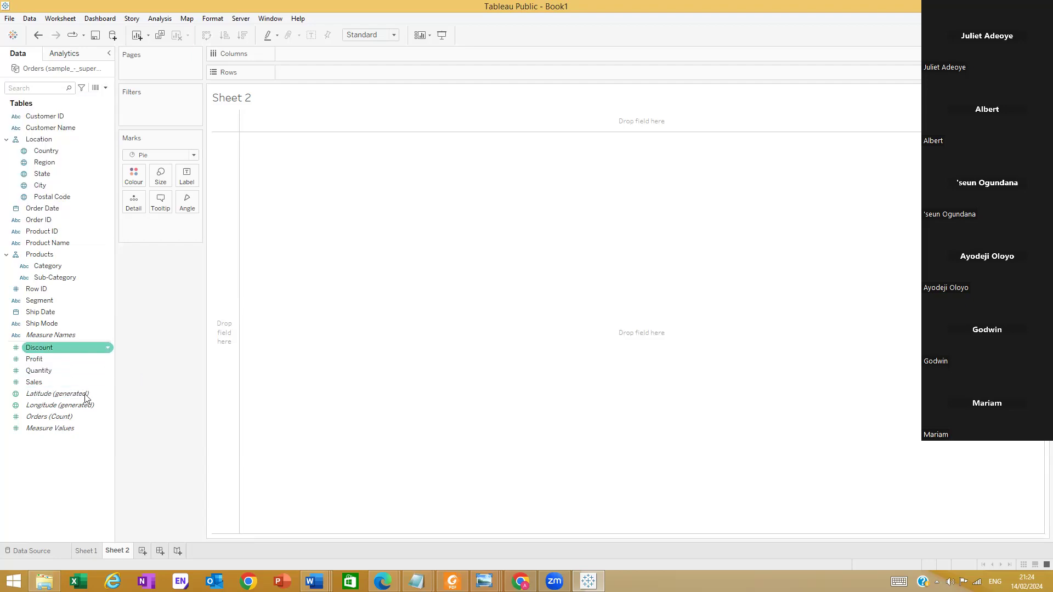
{"action": "left_click", "coordinate": [108, 347]}
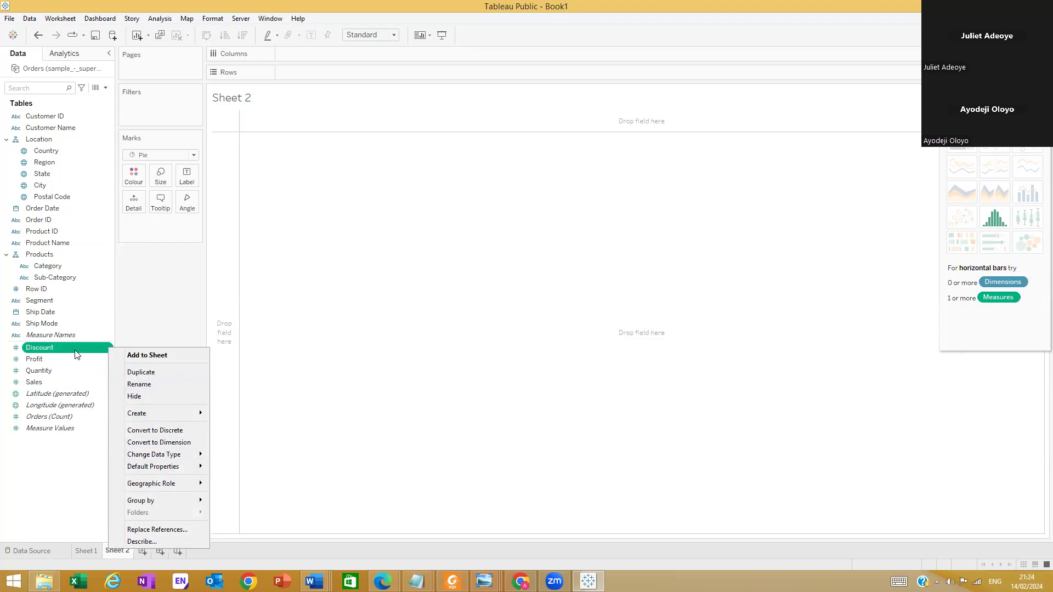
{"action": "mouse_move", "coordinate": [192, 418]}
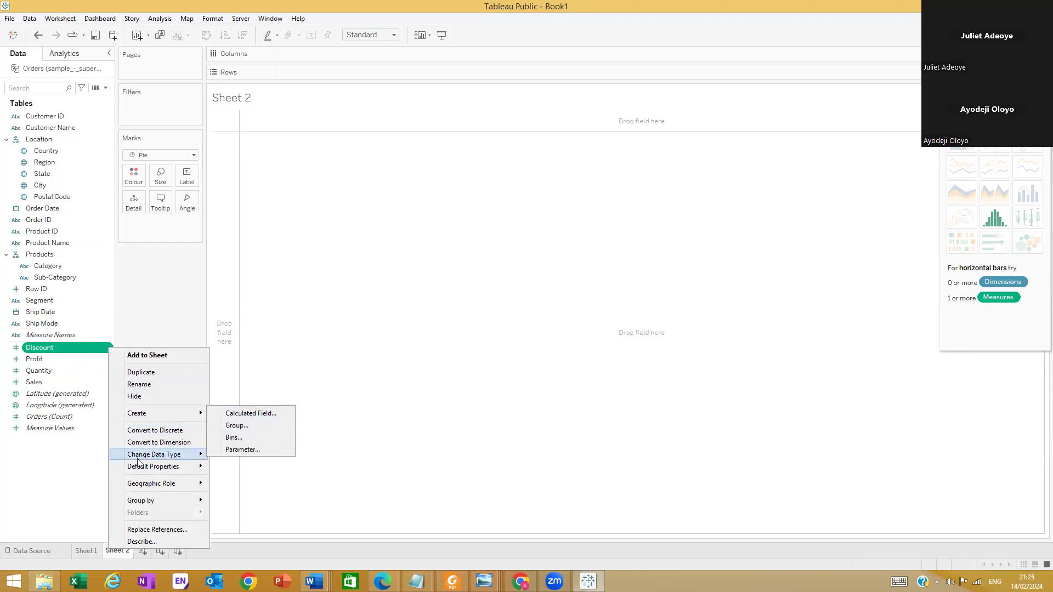
{"action": "left_click", "coordinate": [81, 452]}
{"action": "right_click", "coordinate": [73, 451]}
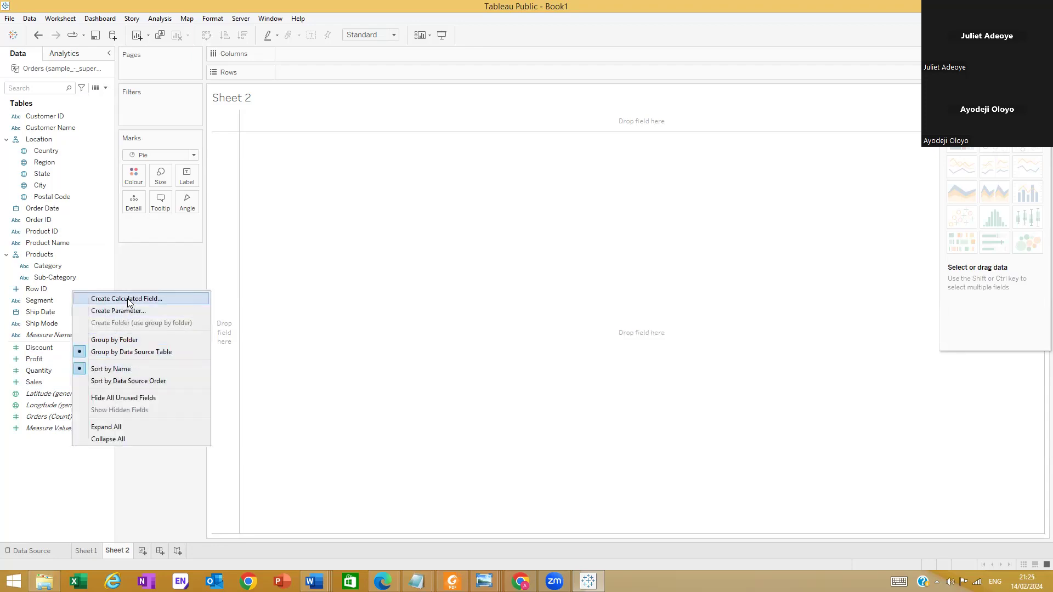
{"action": "left_click", "coordinate": [61, 525]}
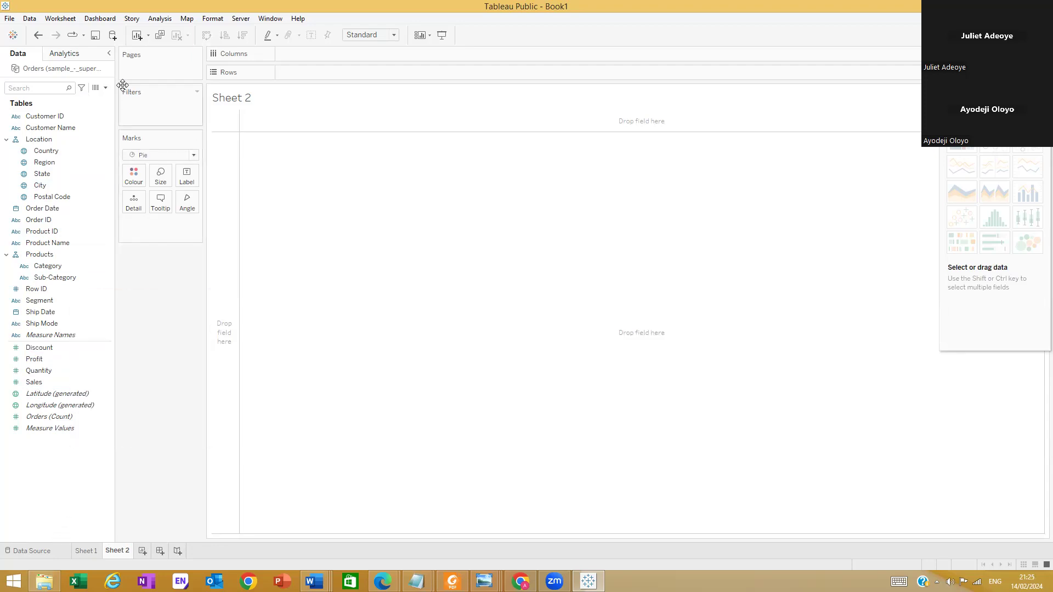
Create a calculated field named Zero with the formula 0
{"action": "left_click", "coordinate": [106, 88]}
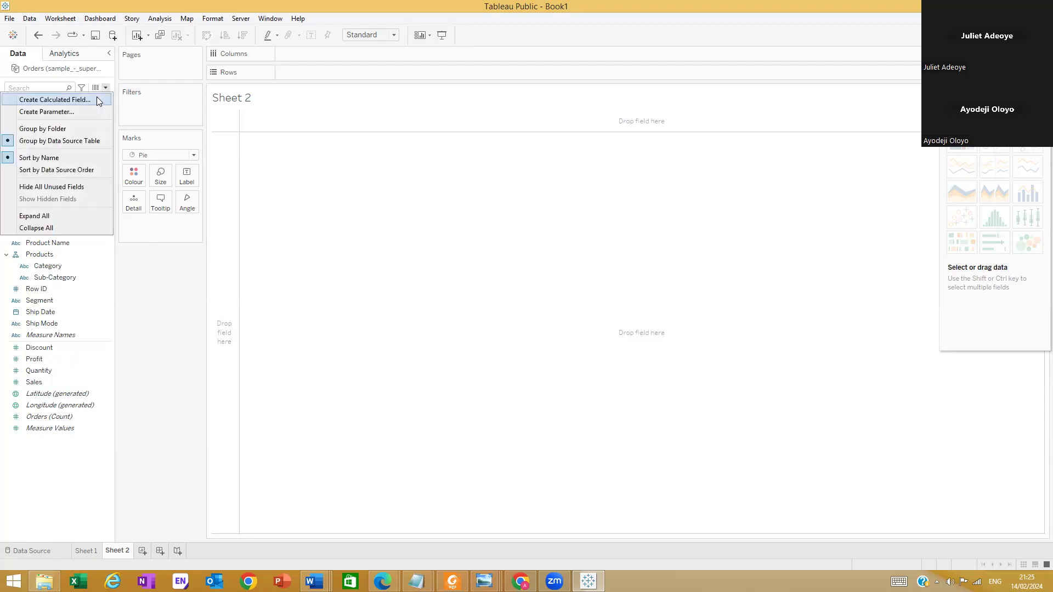
{"action": "left_click", "coordinate": [97, 99]}
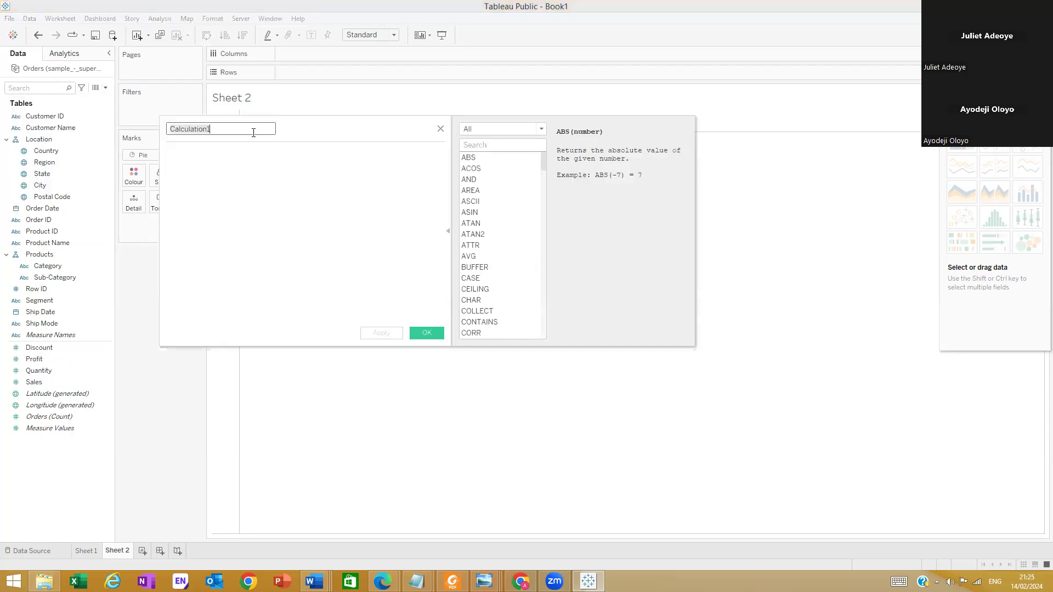
{"action": "type", "text": "Zero"}
{"action": "left_click", "coordinate": [261, 176]}
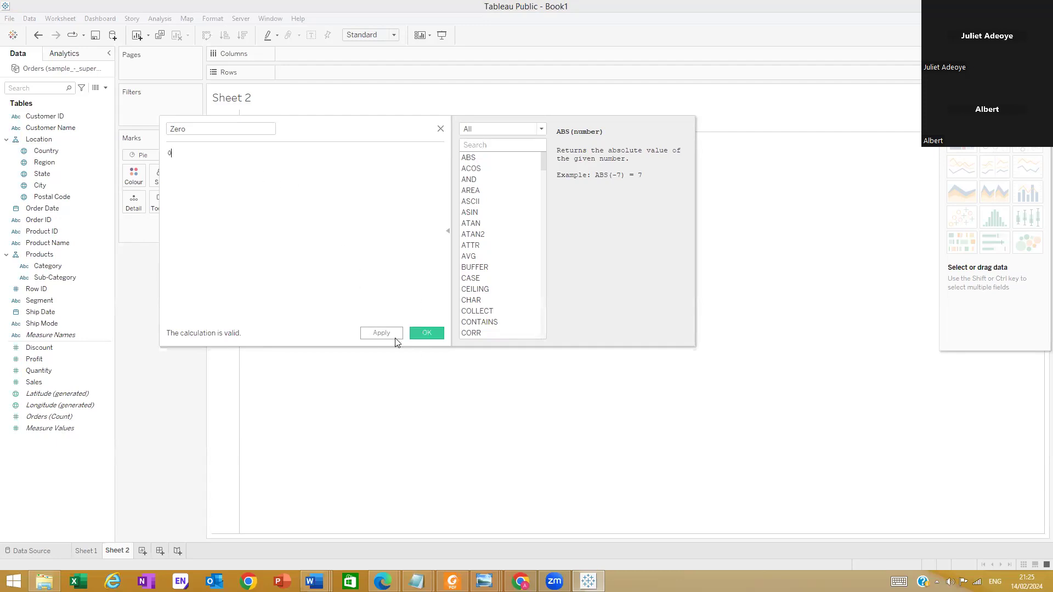
{"action": "left_click", "coordinate": [426, 333]}
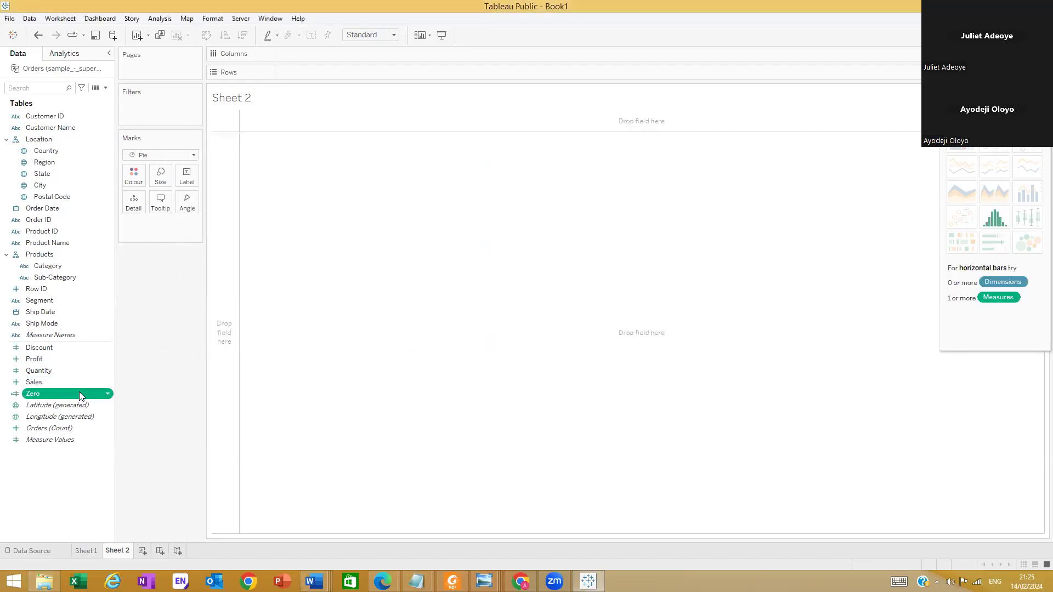
Place the Zero field on Rows and duplicate it next to the first one
{"action": "left_click_drag", "start_coordinate": [81, 390], "coordinate": [331, 77]}
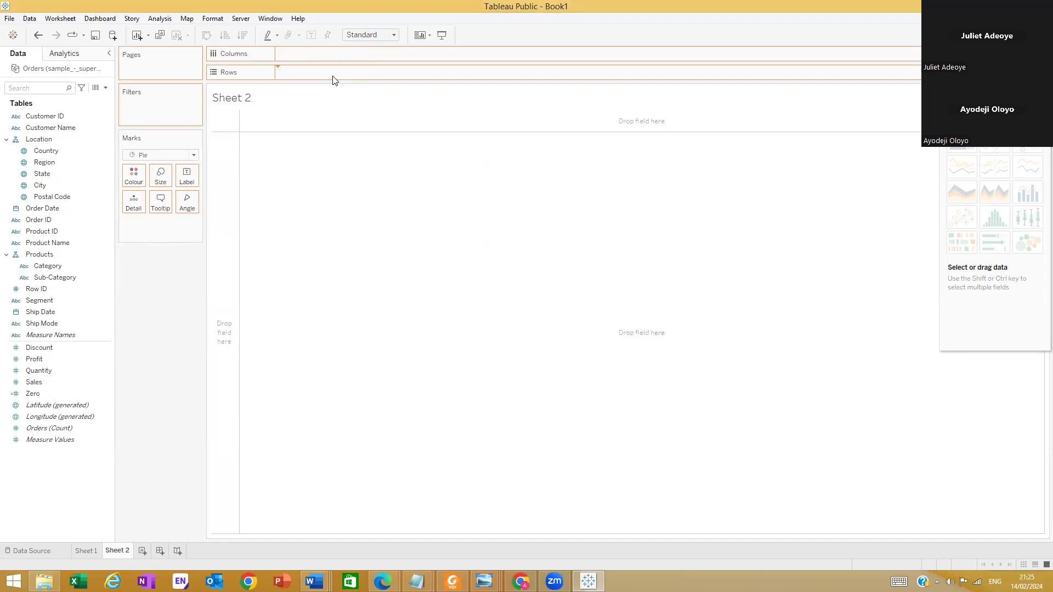
{"action": "mouse_move", "coordinate": [278, 329]}
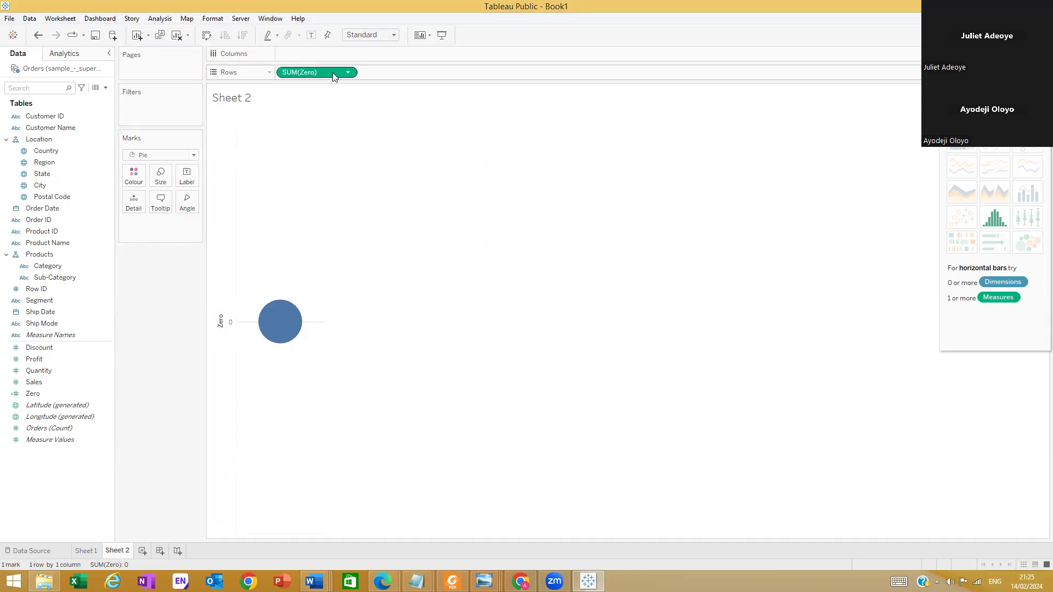
{"action": "left_click_drag", "start_coordinate": [332, 72], "coordinate": [397, 71]}
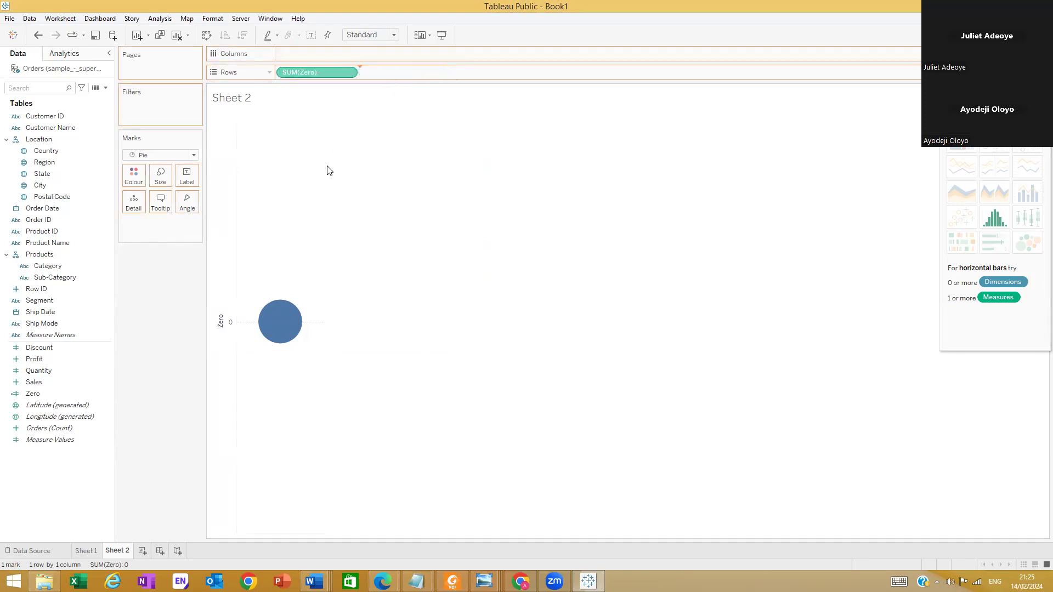
{"action": "left_click_drag", "start_coordinate": [328, 171], "coordinate": [323, 173]}
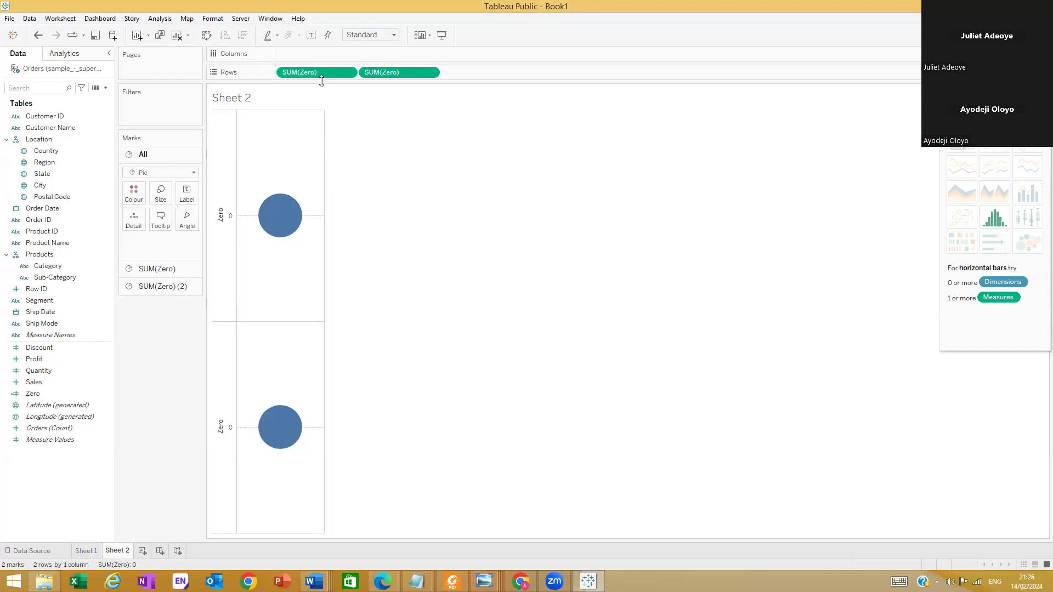
Undo the duplication of Zero and add the field to Rows a second time from the data pane
{"action": "left_click_drag", "start_coordinate": [370, 71], "coordinate": [432, 71]}
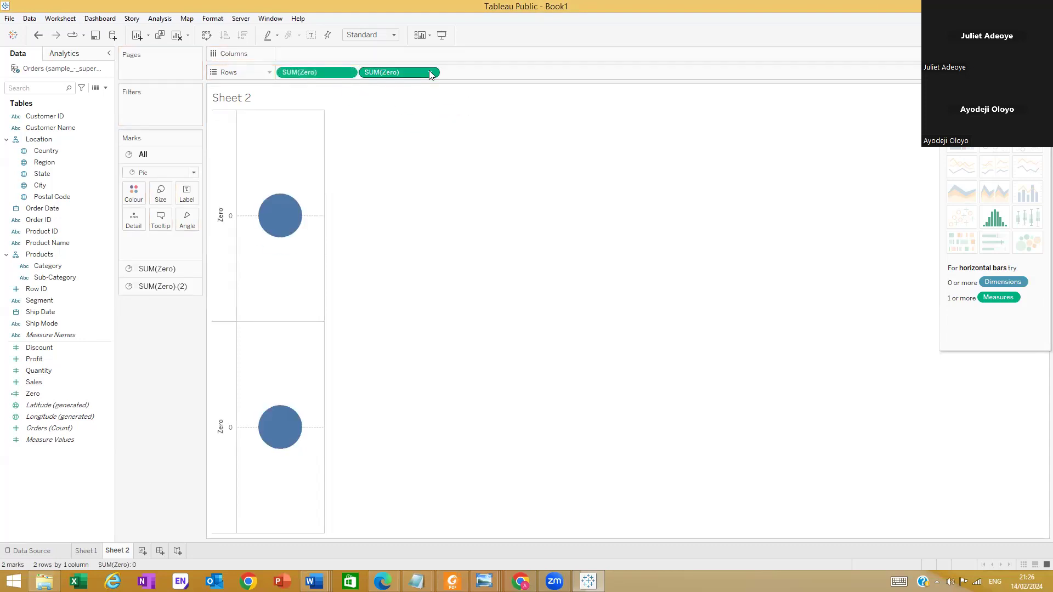
{"action": "key", "text": "ctrl+z"}
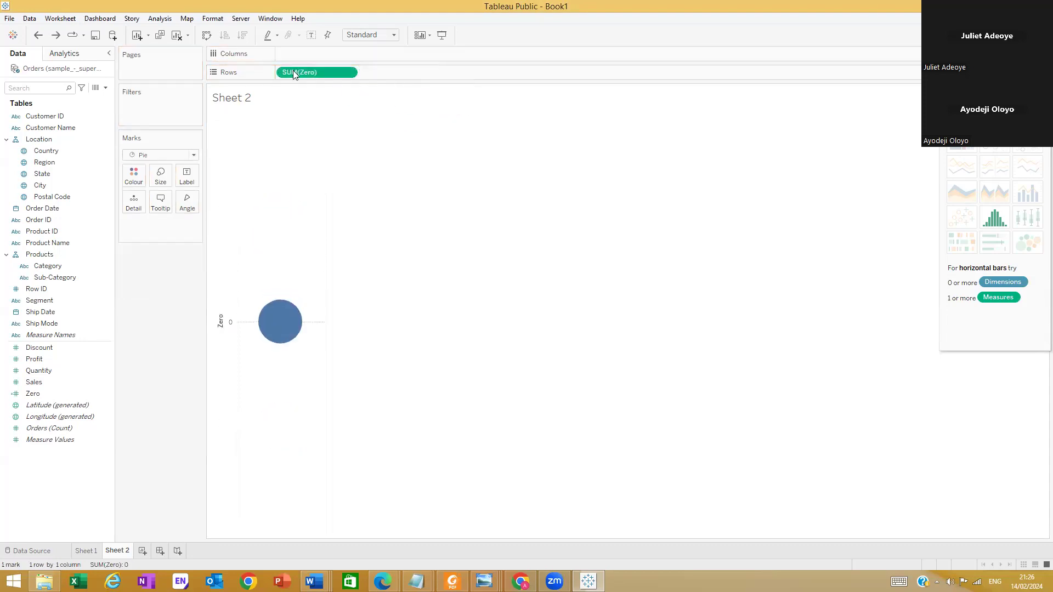
{"action": "left_click", "coordinate": [56, 393]}
{"action": "left_click_drag", "start_coordinate": [77, 393], "coordinate": [412, 71]}
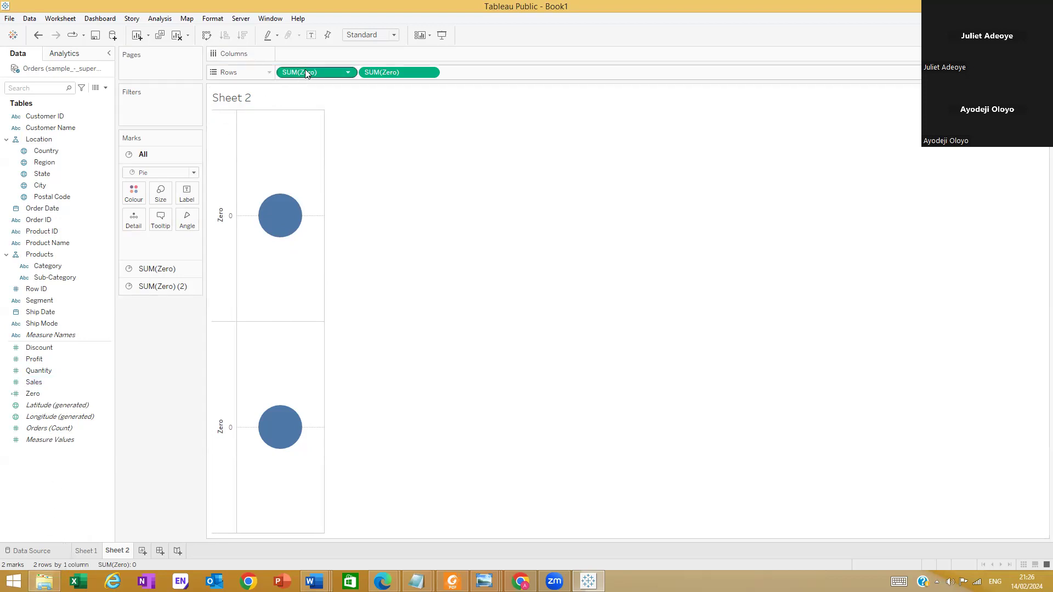
Remove both Zero fields from Rows and choose Pie as the mark type again
{"action": "left_click_drag", "start_coordinate": [306, 72], "coordinate": [158, 357]}
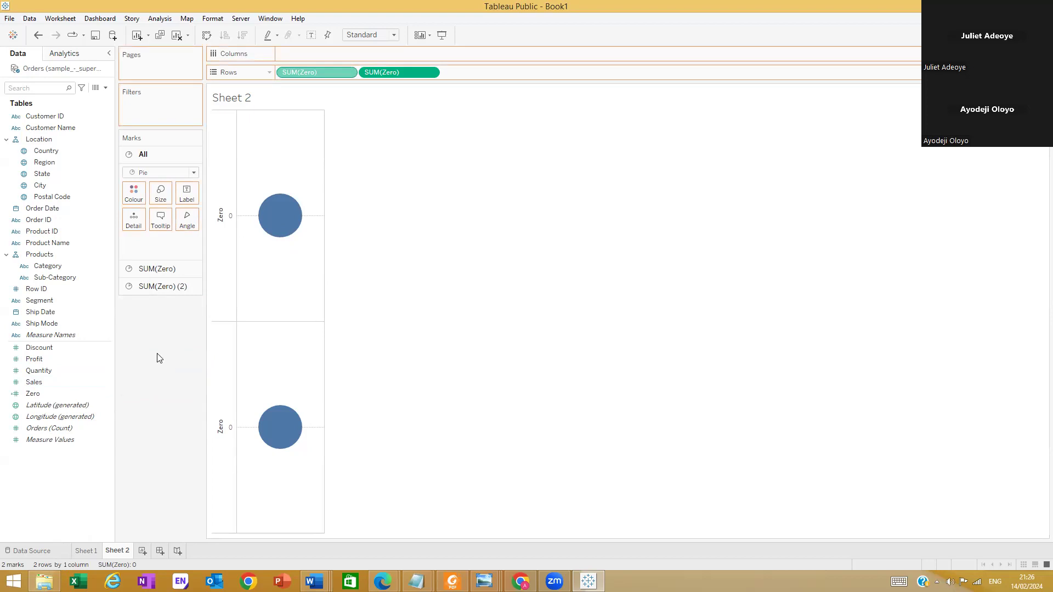
{"action": "left_click_drag", "start_coordinate": [340, 73], "coordinate": [170, 378]}
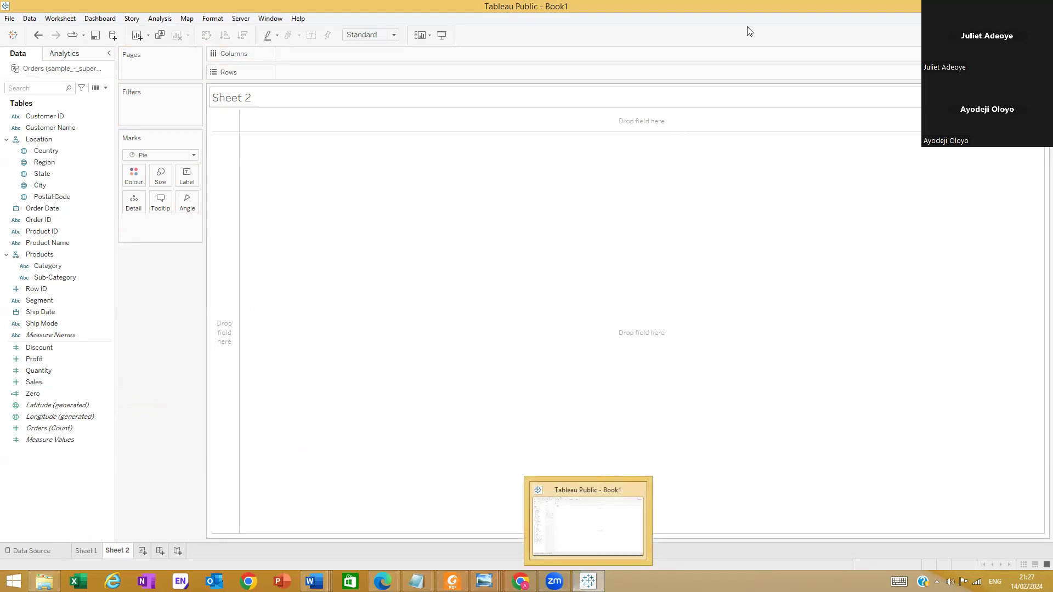
{"action": "left_click", "coordinate": [194, 156]}
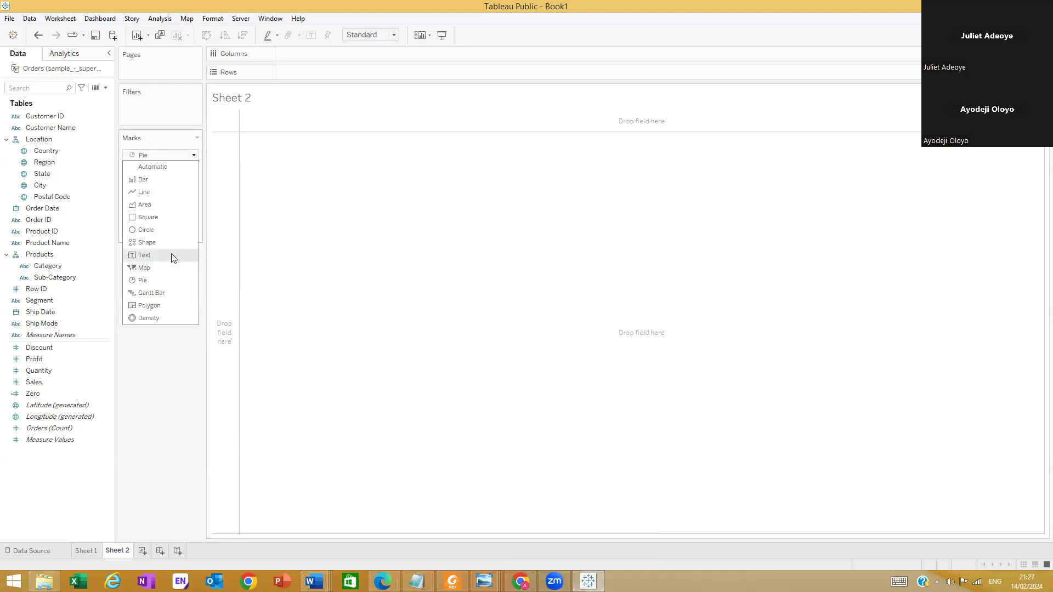
{"action": "left_click", "coordinate": [153, 279]}
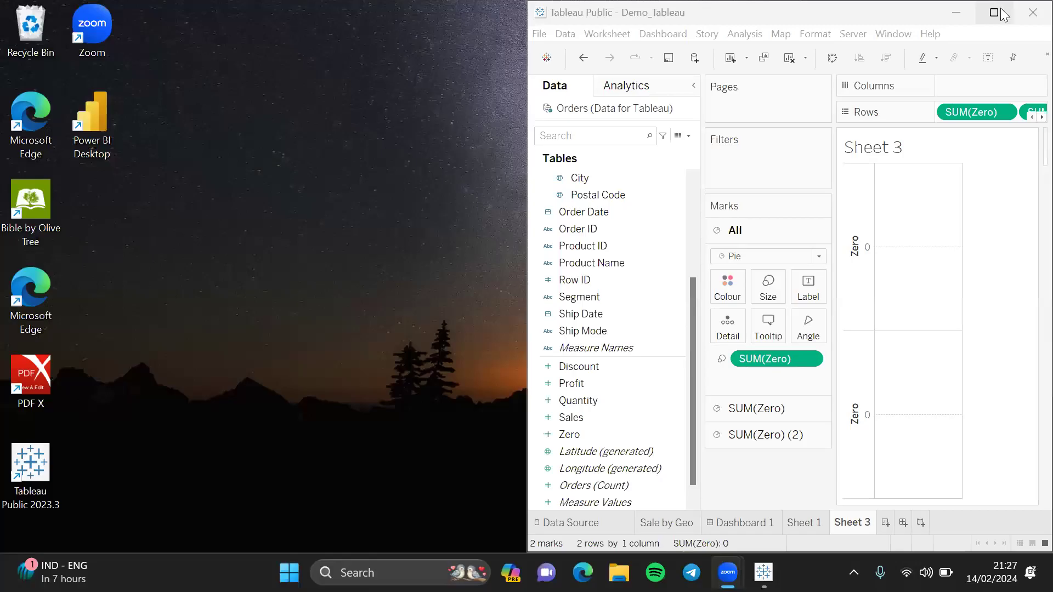
Remove the Zero field from the size encoding of all marks in Sheet 3 of the Demo_Tableau workbook
{"action": "left_click", "coordinate": [1002, 12]}
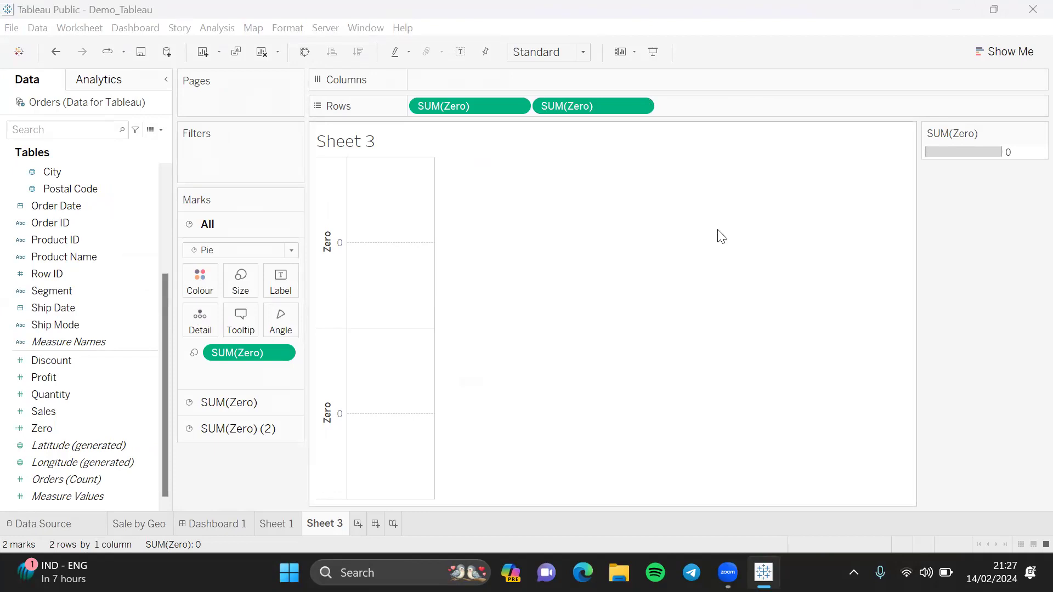
{"action": "left_click_drag", "start_coordinate": [240, 351], "coordinate": [211, 487]}
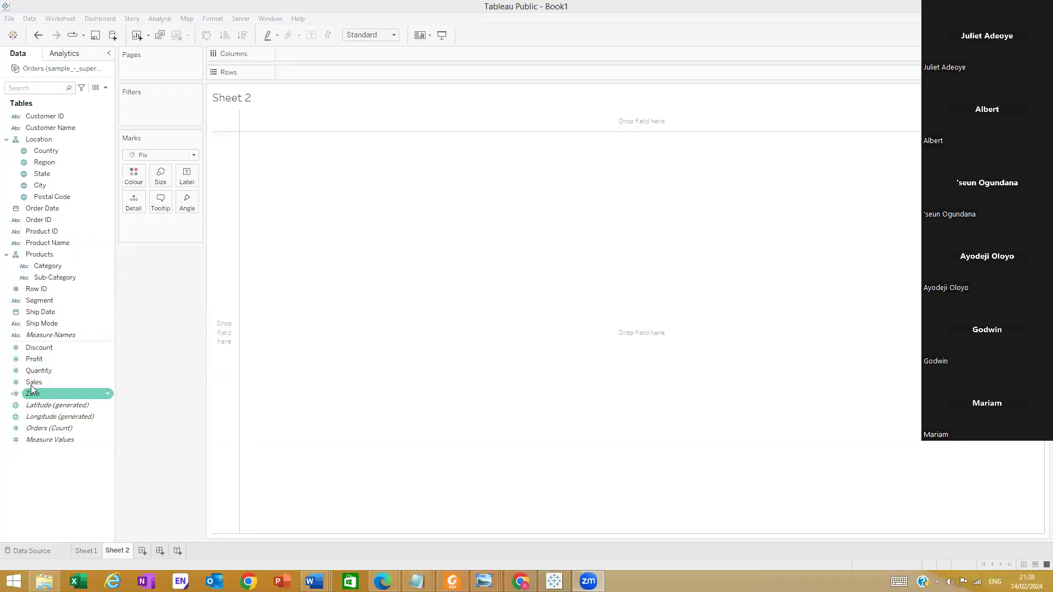
Add the Zero field to Rows a second time, next to the first SUM(Zero) in Sheet 2
{"action": "left_click_drag", "start_coordinate": [32, 389], "coordinate": [374, 67]}
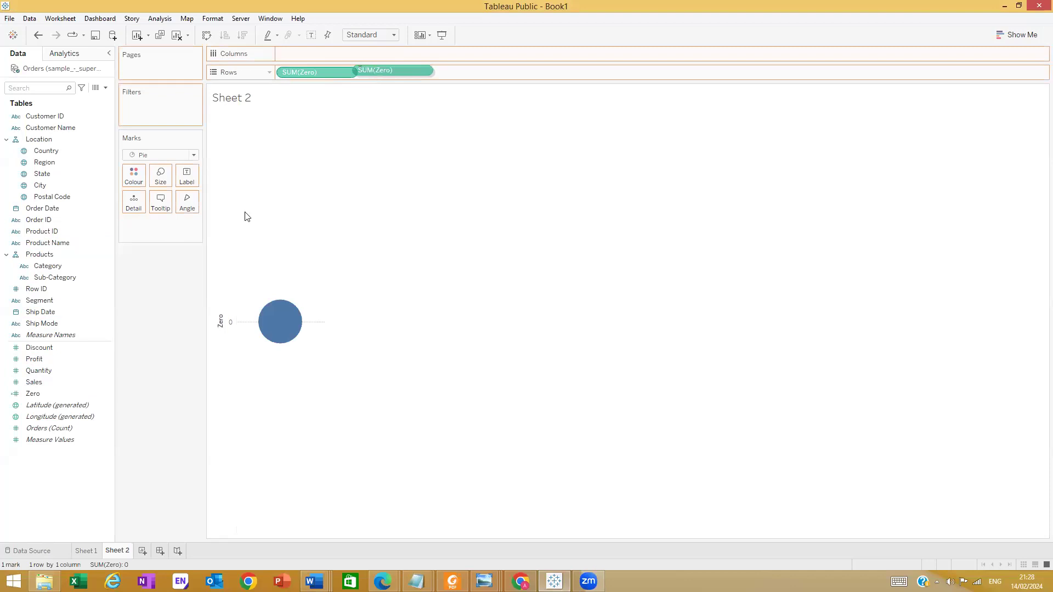
{"action": "left_click_drag", "start_coordinate": [245, 217], "coordinate": [296, 131]}
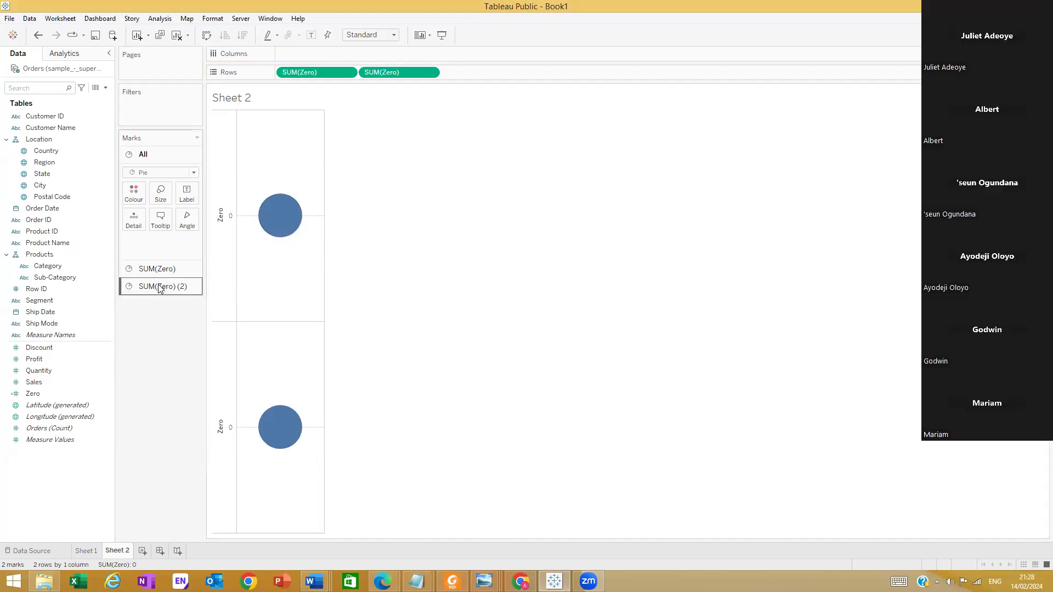
Compare the marks settings for All, SUM(Zero) and SUM(Zero) (2)
{"action": "left_click", "coordinate": [163, 272]}
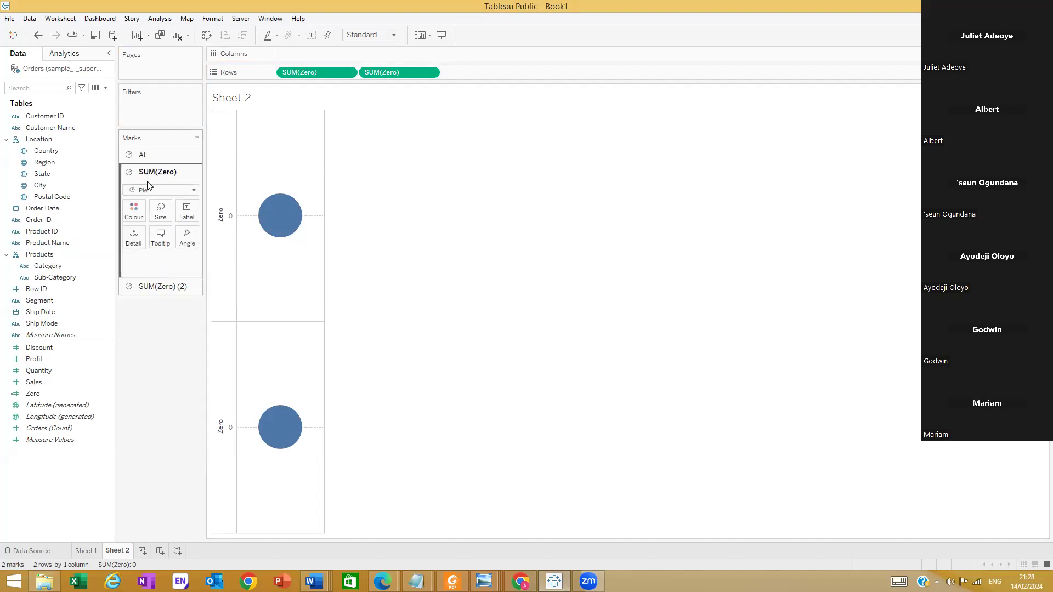
{"action": "left_click", "coordinate": [154, 285]}
{"action": "left_click", "coordinate": [153, 154]}
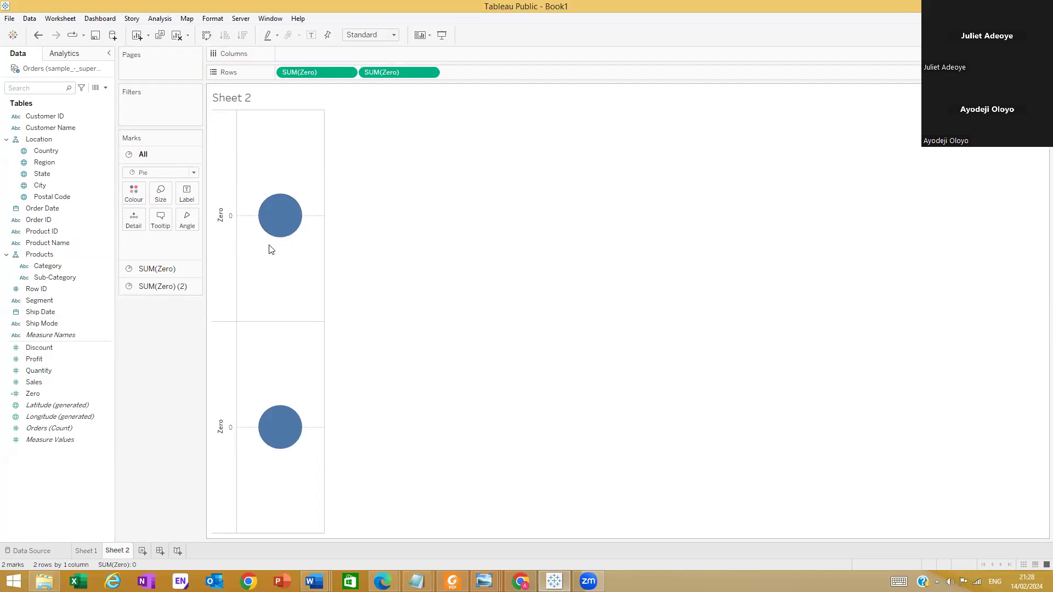
{"action": "left_click", "coordinate": [143, 269]}
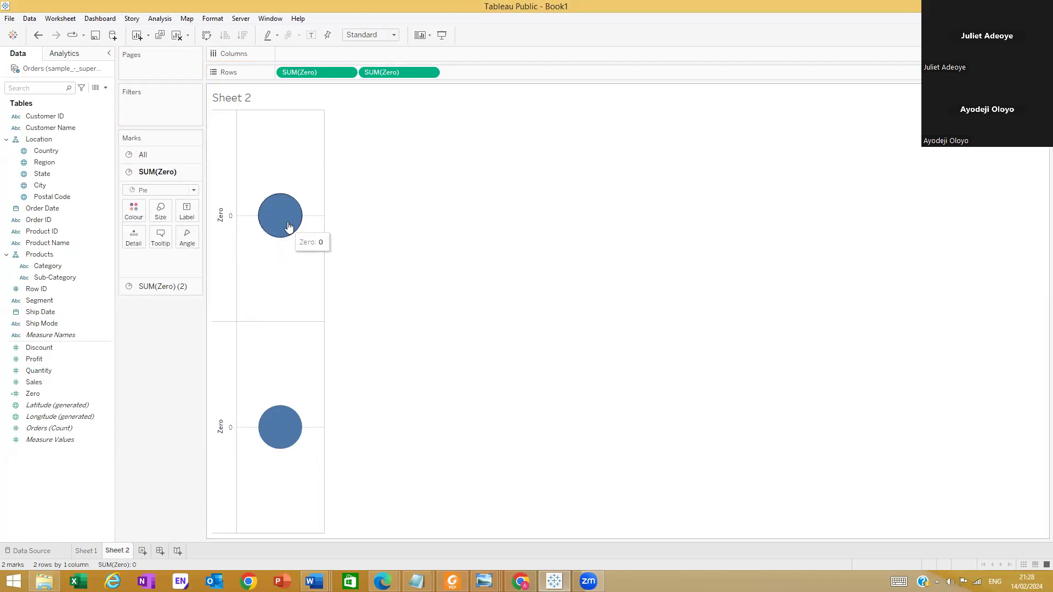
{"action": "left_click", "coordinate": [164, 286]}
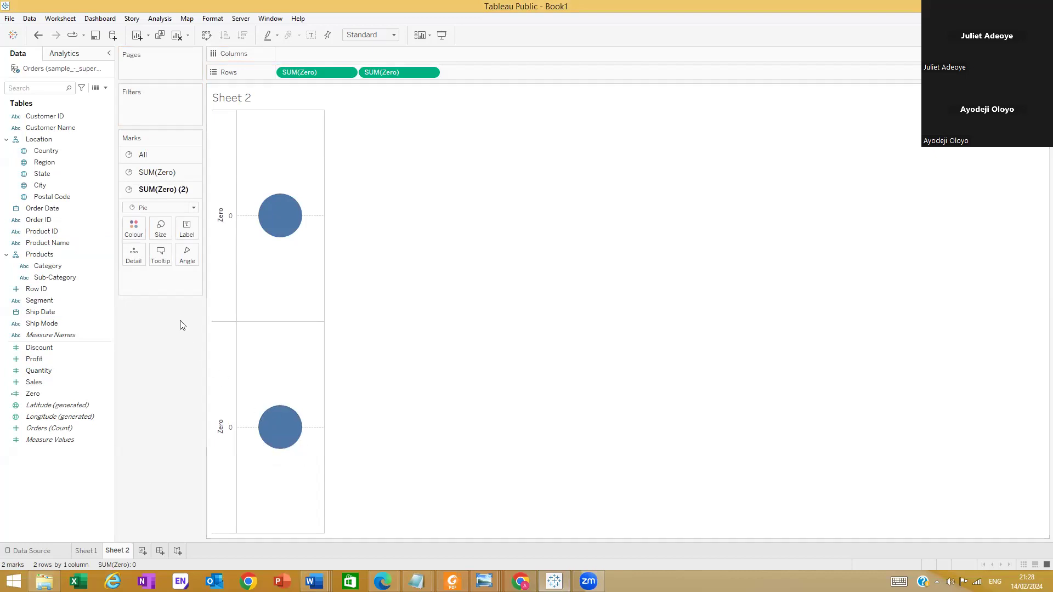
Colour the first SUM(Zero) pie by Region and set its slice angles by Sales
{"action": "left_click", "coordinate": [149, 171]}
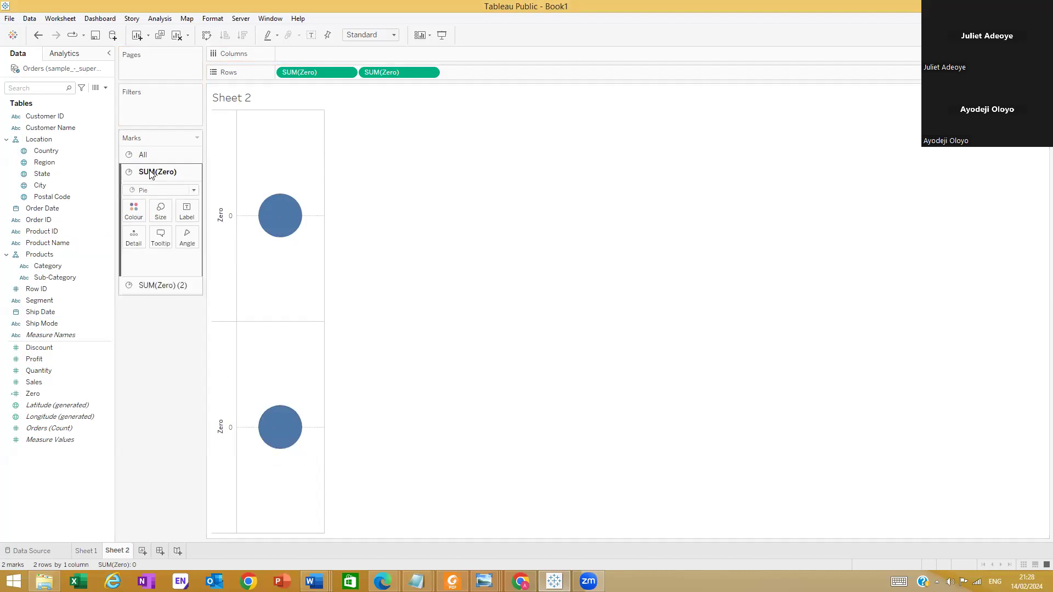
{"action": "mouse_move", "coordinate": [293, 217]}
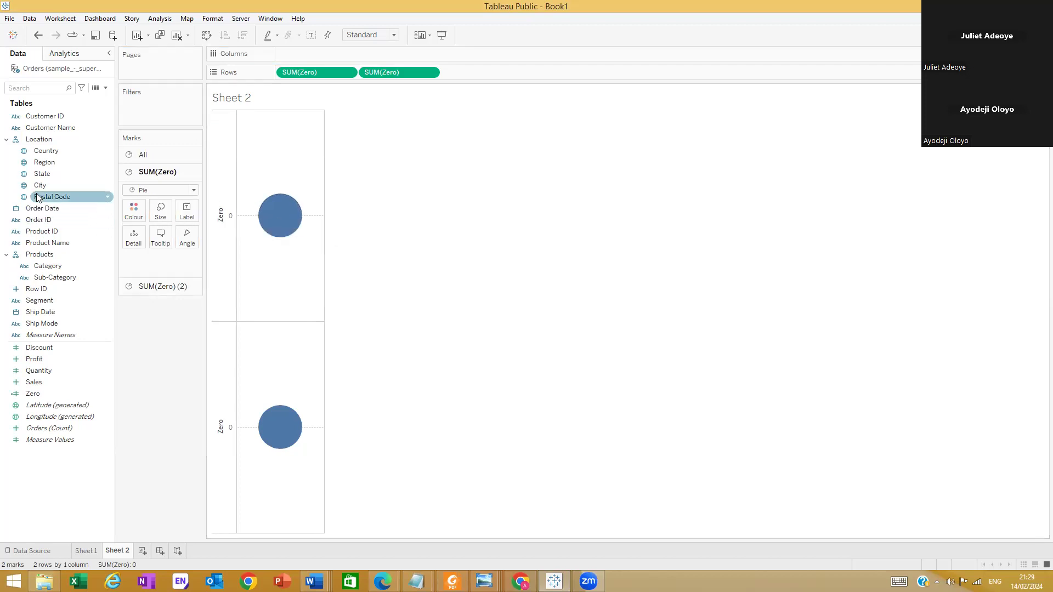
{"action": "left_click_drag", "start_coordinate": [46, 164], "coordinate": [134, 218]}
{"action": "mouse_move", "coordinate": [279, 237]}
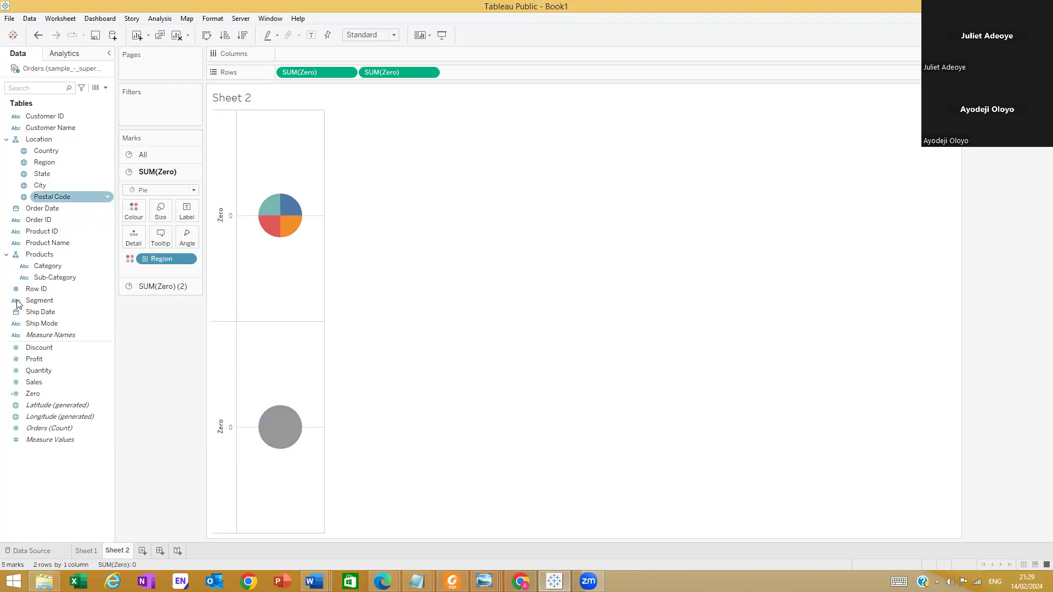
{"action": "left_click_drag", "start_coordinate": [31, 387], "coordinate": [189, 231]}
{"action": "mouse_move", "coordinate": [286, 226]}
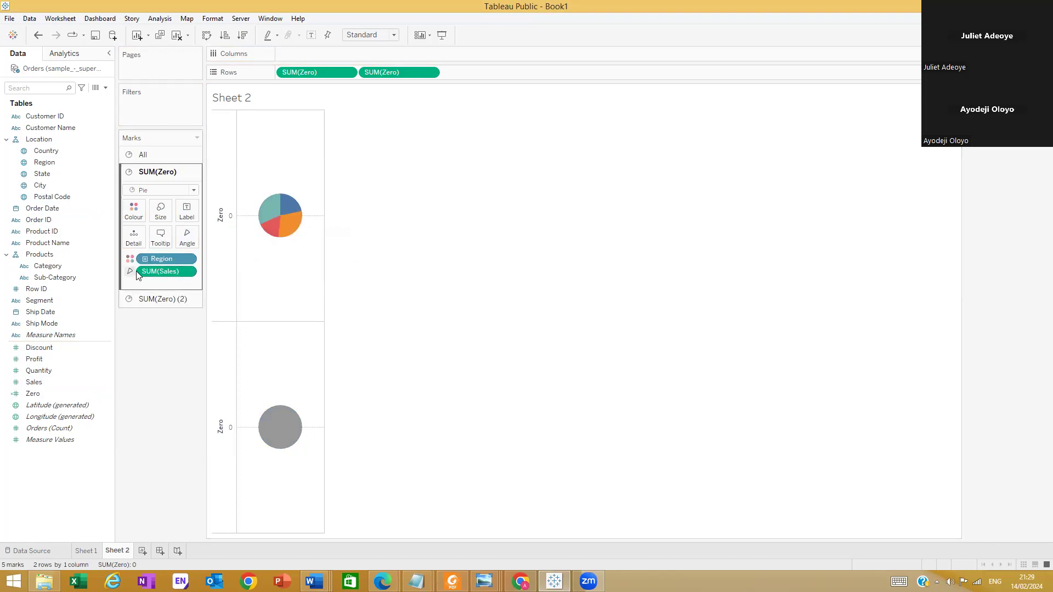
Give the slices of the first SUM(Zero) pie a white border
{"action": "left_click", "coordinate": [134, 213]}
{"action": "left_click", "coordinate": [192, 297]}
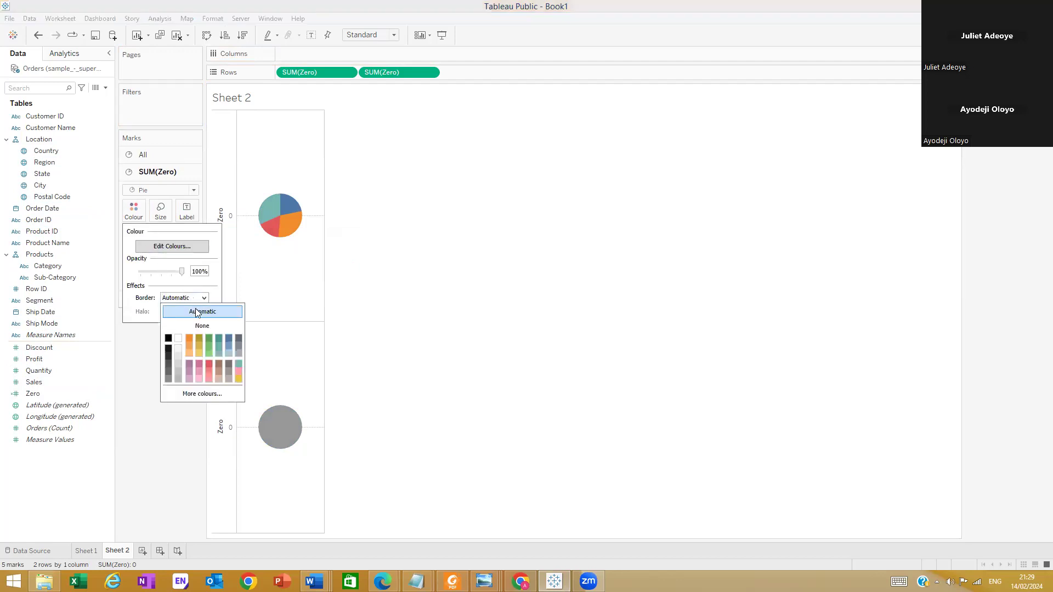
{"action": "left_click", "coordinate": [146, 406]}
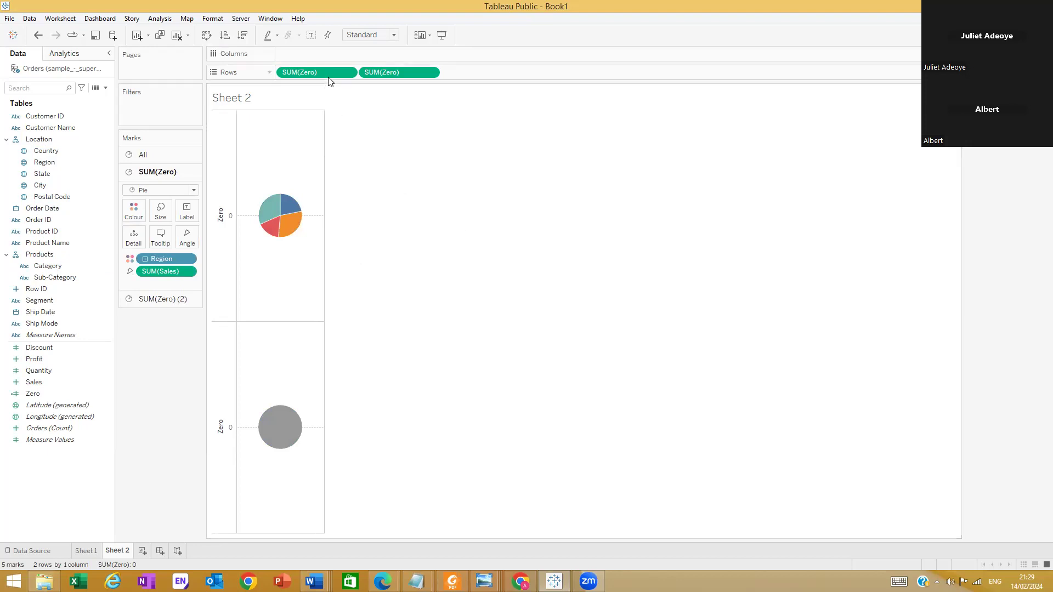
{"action": "left_click", "coordinate": [371, 35]}
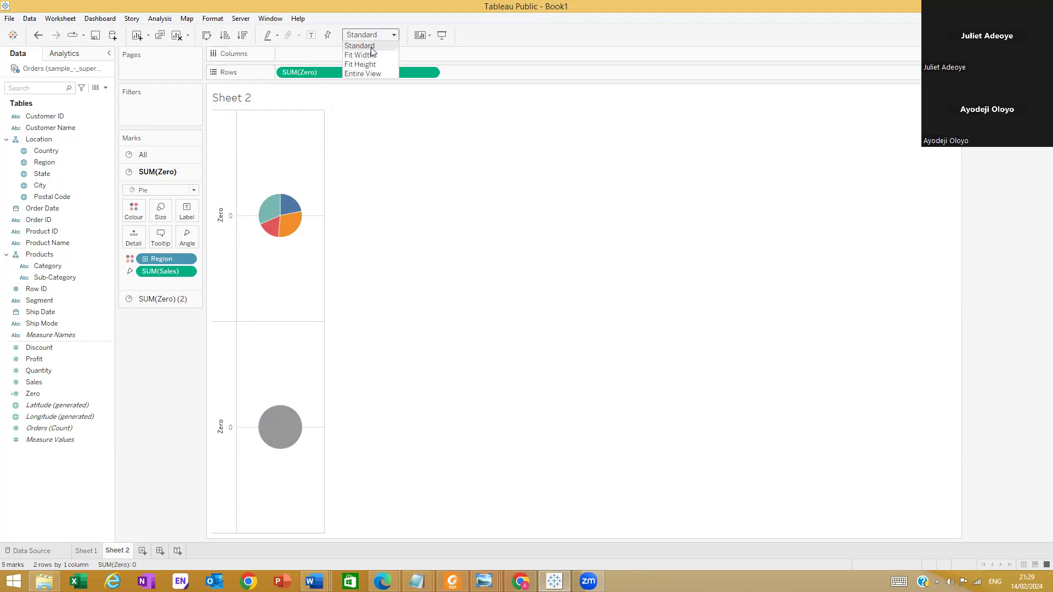
{"action": "left_click", "coordinate": [408, 218]}
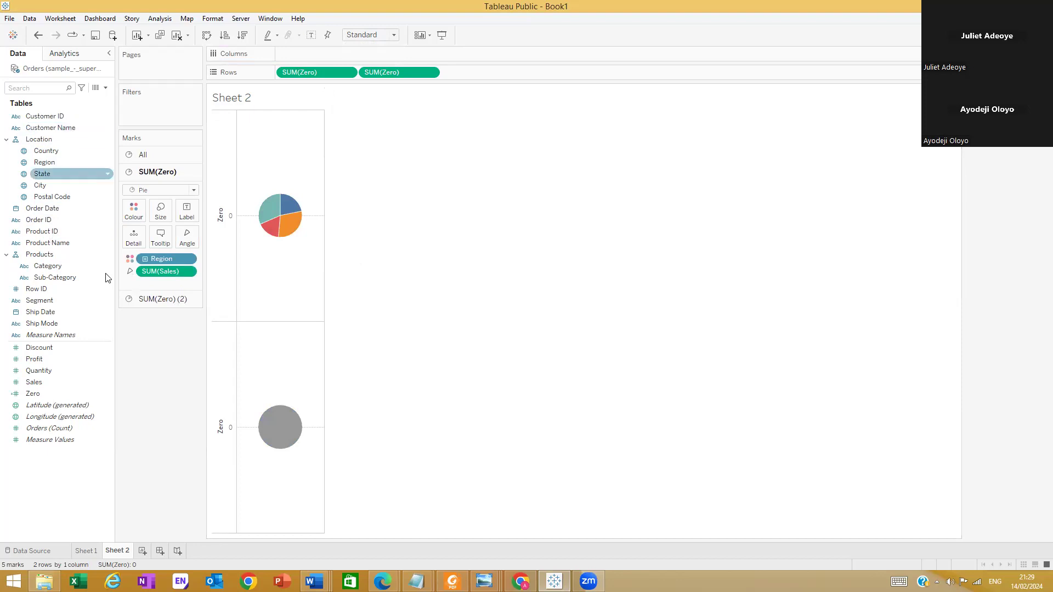
Label the first pie's slices with Sales and show the labels as Percent of Total
{"action": "left_click_drag", "start_coordinate": [54, 383], "coordinate": [183, 209]}
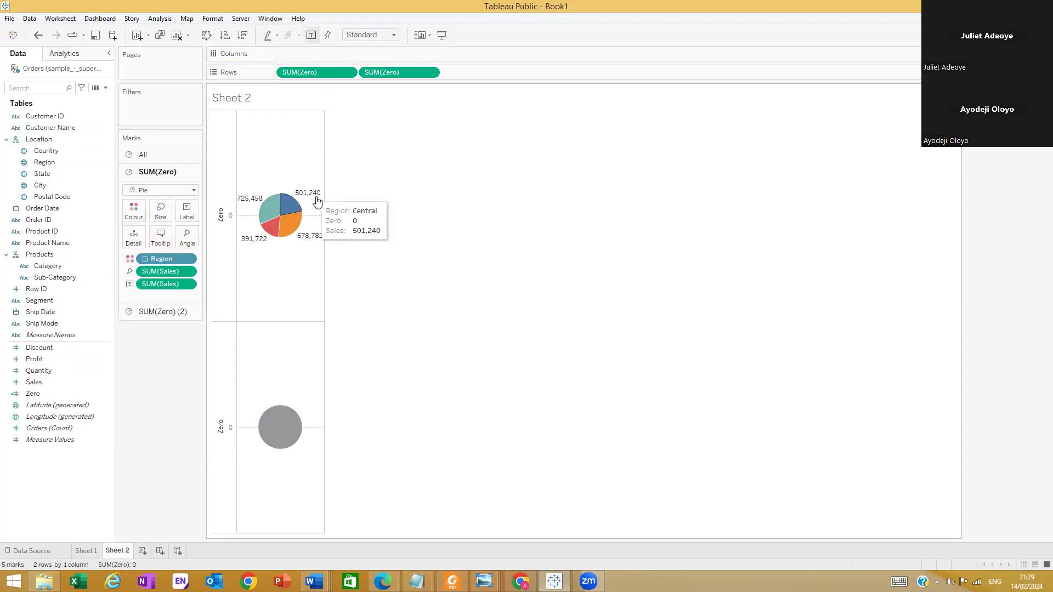
{"action": "left_click", "coordinate": [188, 285]}
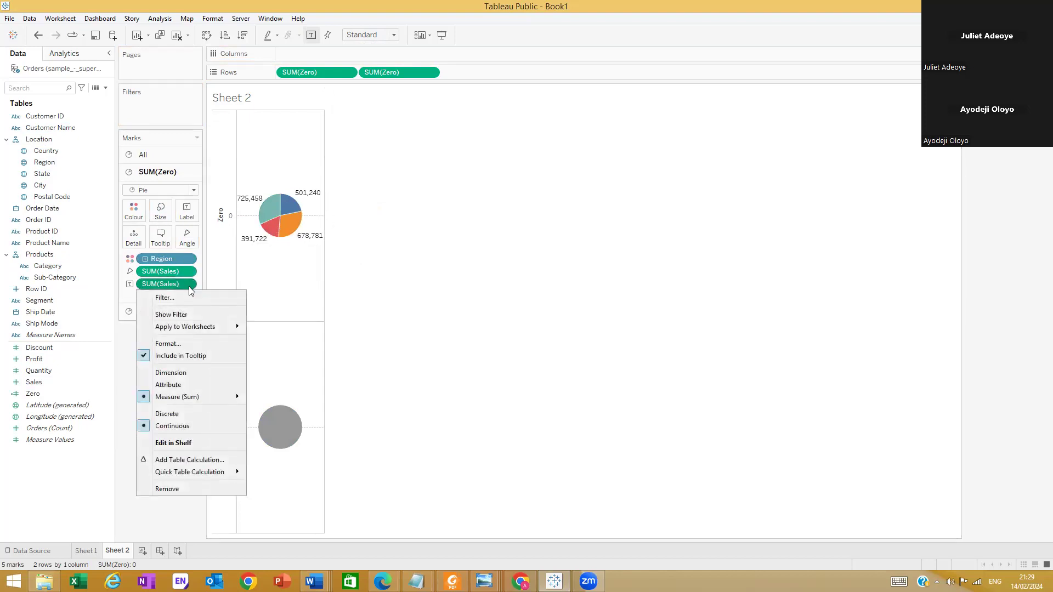
{"action": "mouse_move", "coordinate": [195, 474]}
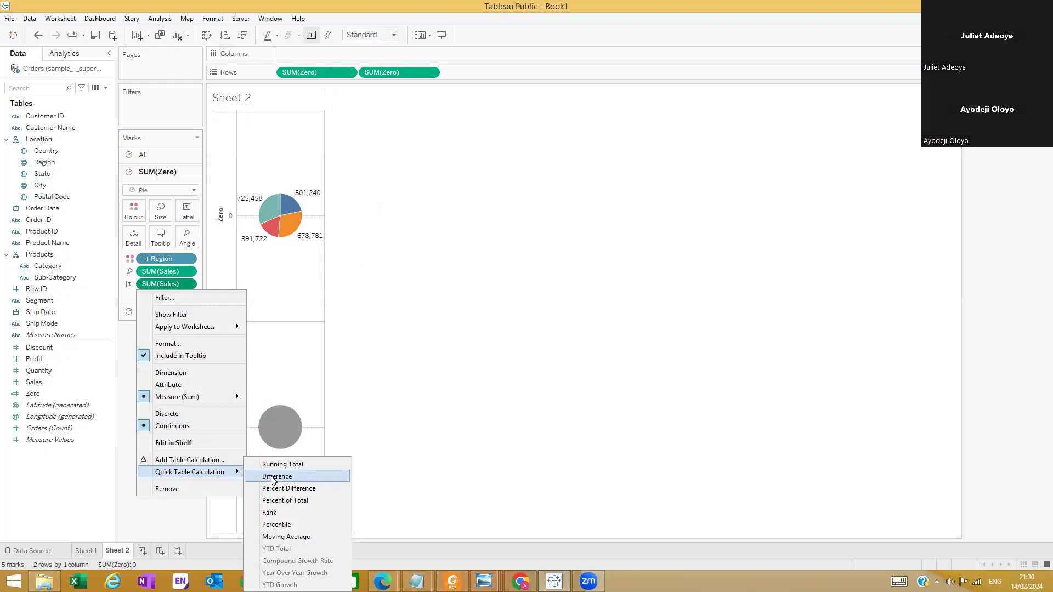
{"action": "left_click", "coordinate": [290, 501]}
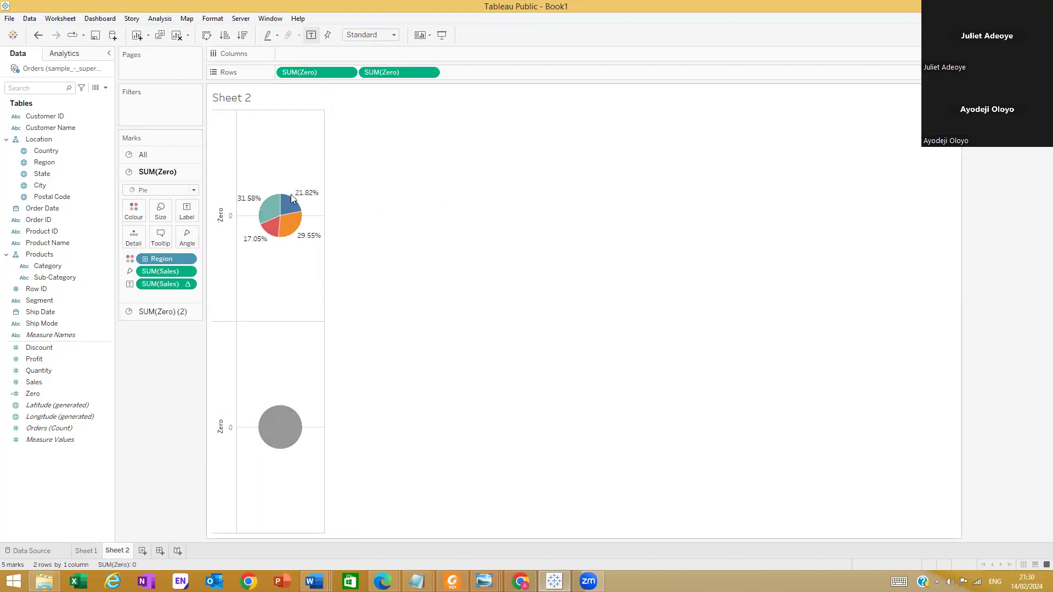
{"action": "mouse_move", "coordinate": [309, 207]}
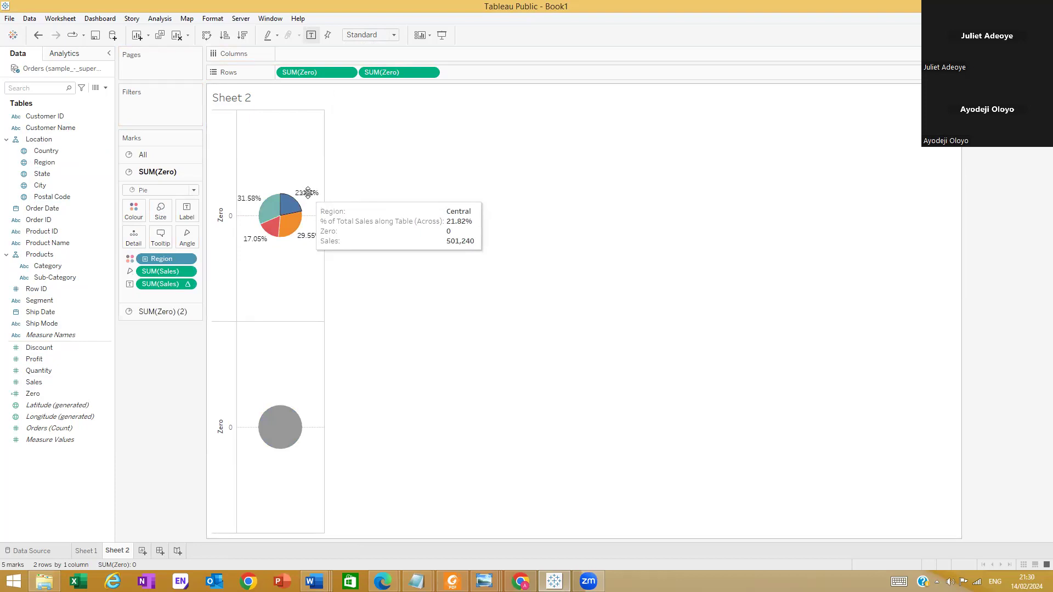
{"action": "left_click", "coordinate": [308, 193]}
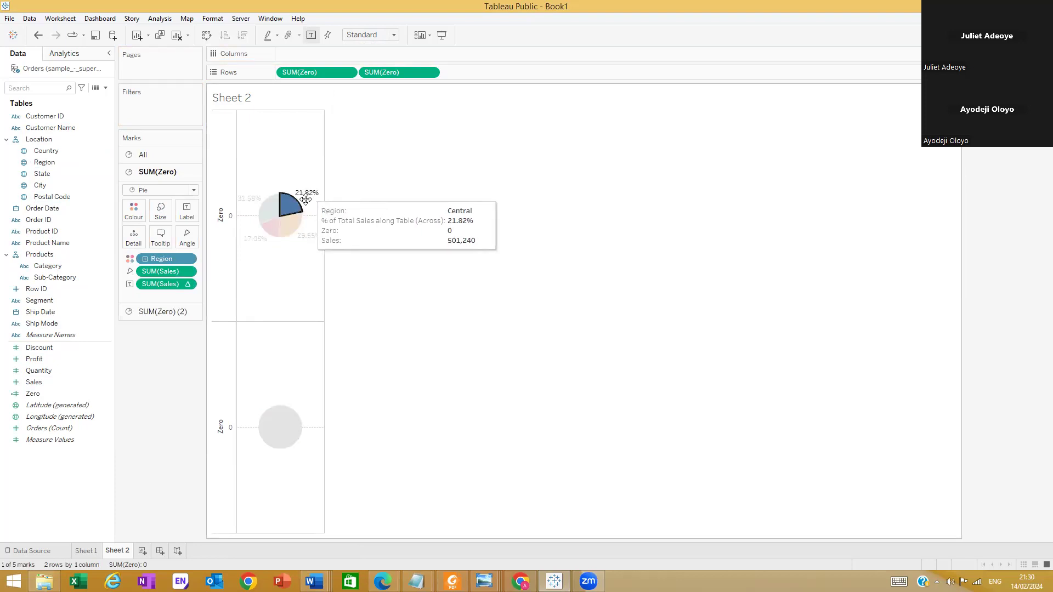
{"action": "right_click", "coordinate": [308, 193]}
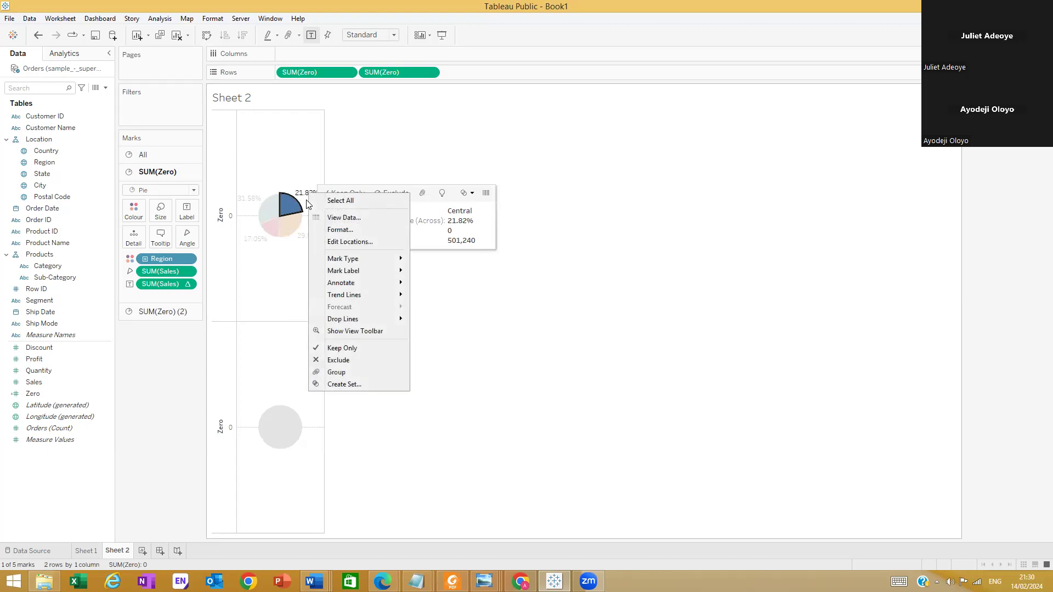
{"action": "left_click", "coordinate": [348, 229]}
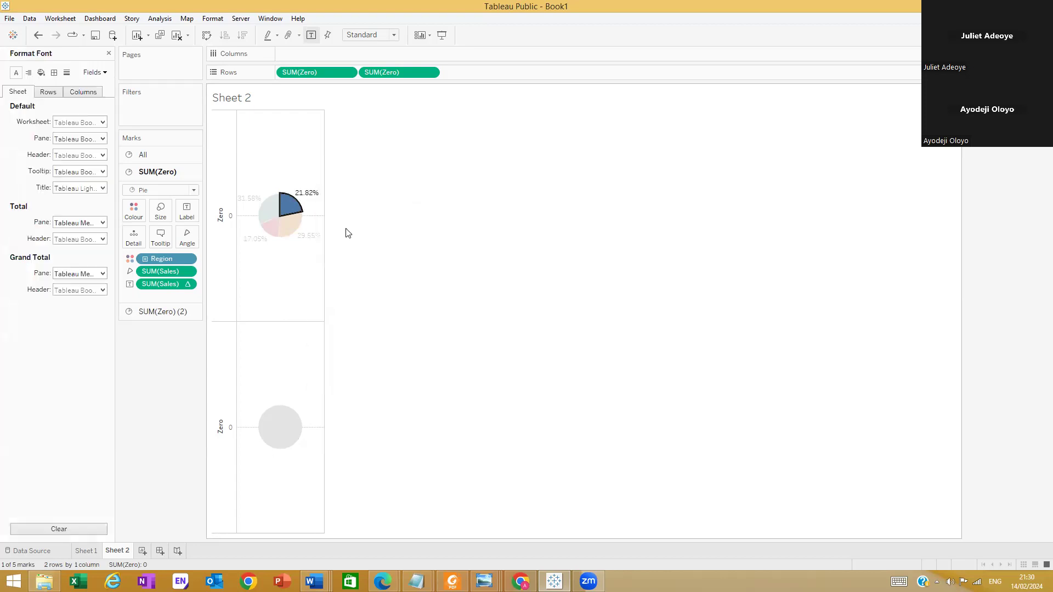
{"action": "left_click", "coordinate": [95, 73]}
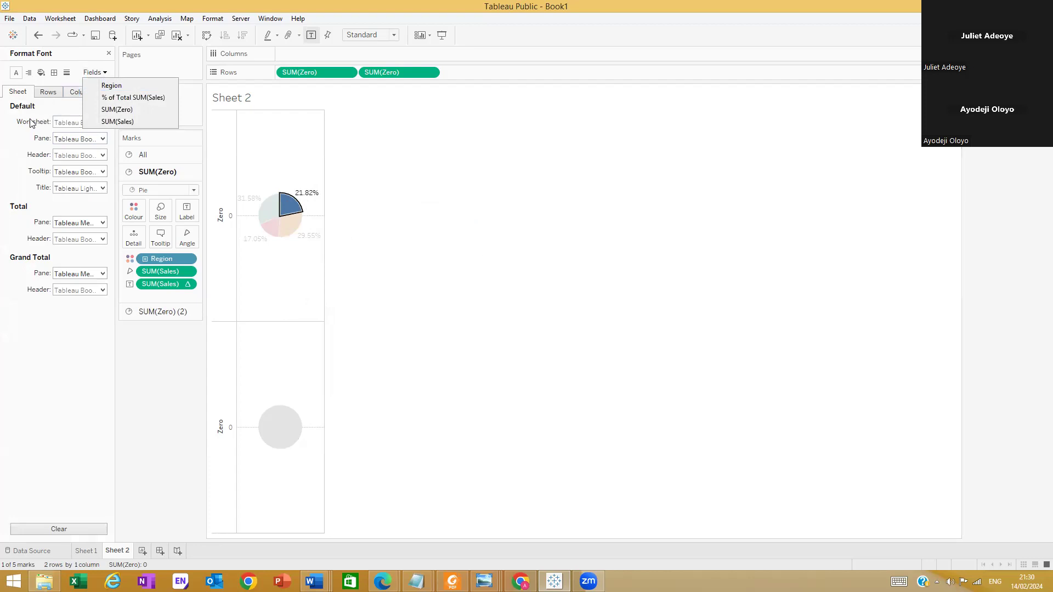
{"action": "left_click", "coordinate": [8, 146]}
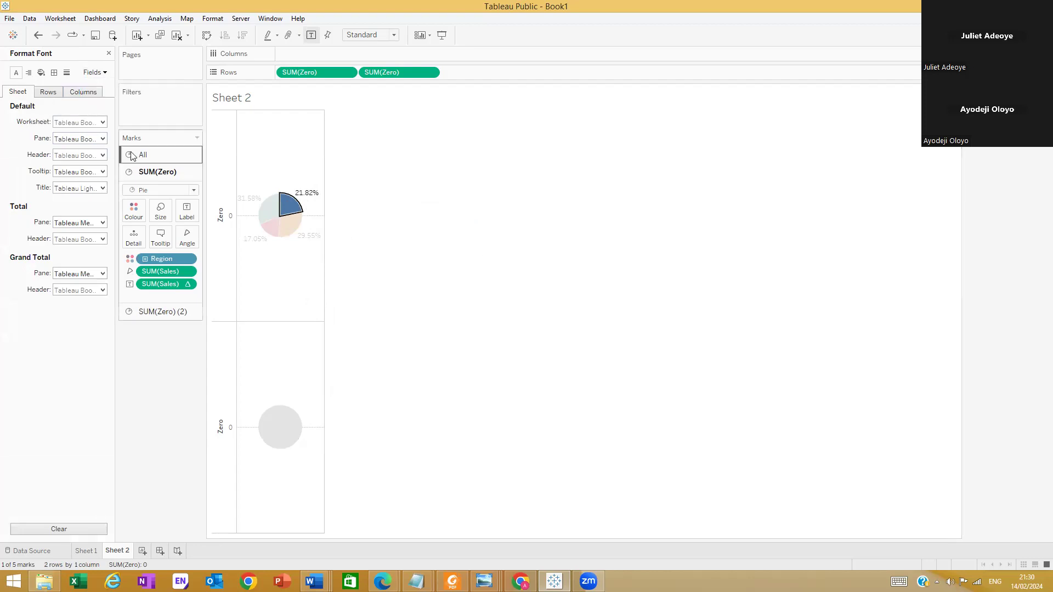
{"action": "left_click", "coordinate": [169, 373]}
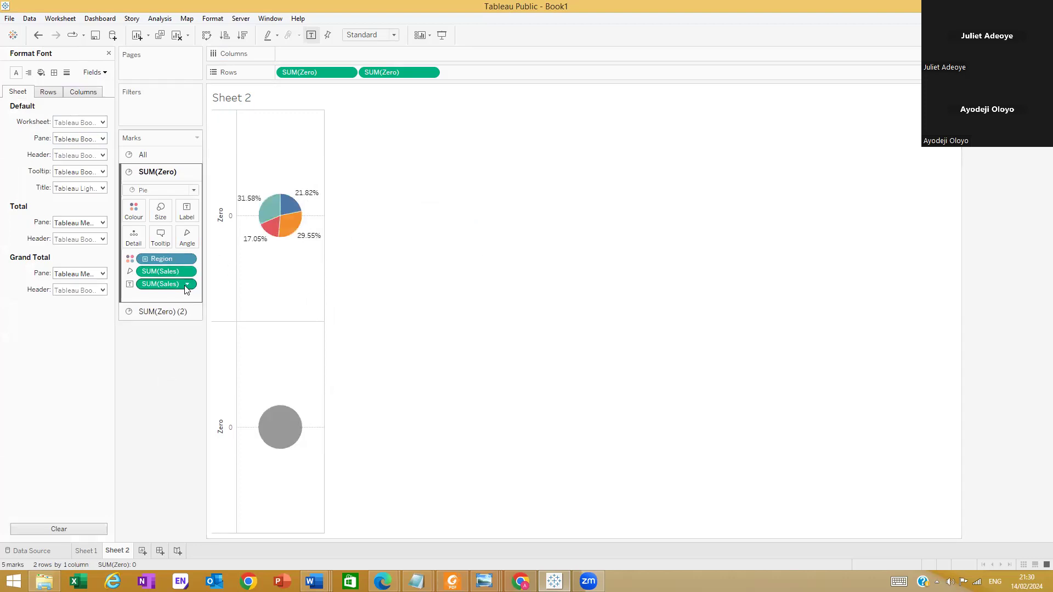
Format the percent-of-total Sales labels in the pane as Number (Custom) with 0 decimal places
{"action": "right_click", "coordinate": [164, 285]}
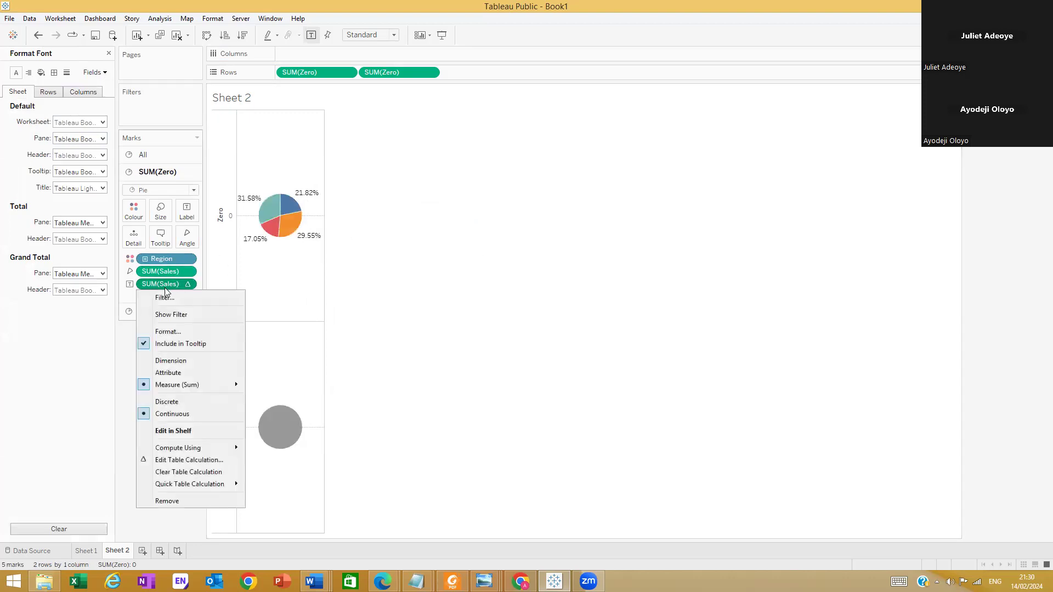
{"action": "left_click", "coordinate": [169, 327]}
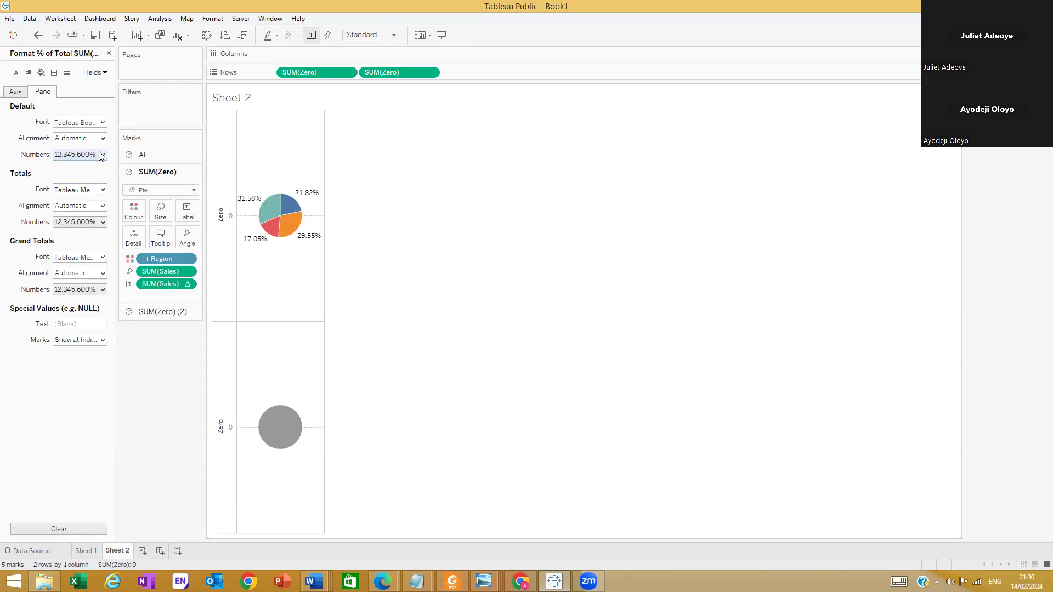
{"action": "mouse_move", "coordinate": [318, 201]}
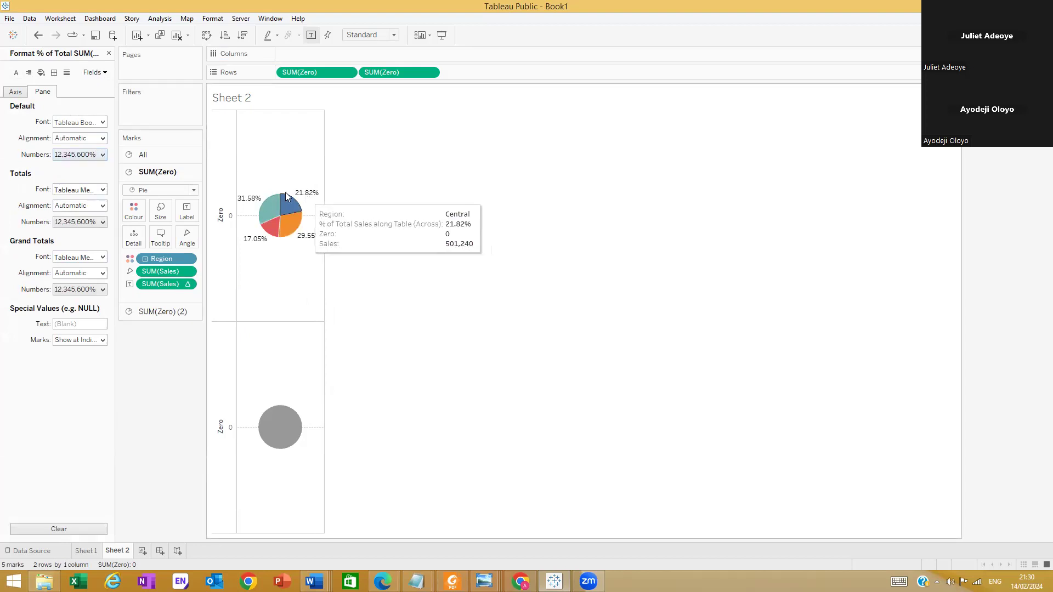
{"action": "left_click", "coordinate": [99, 155]}
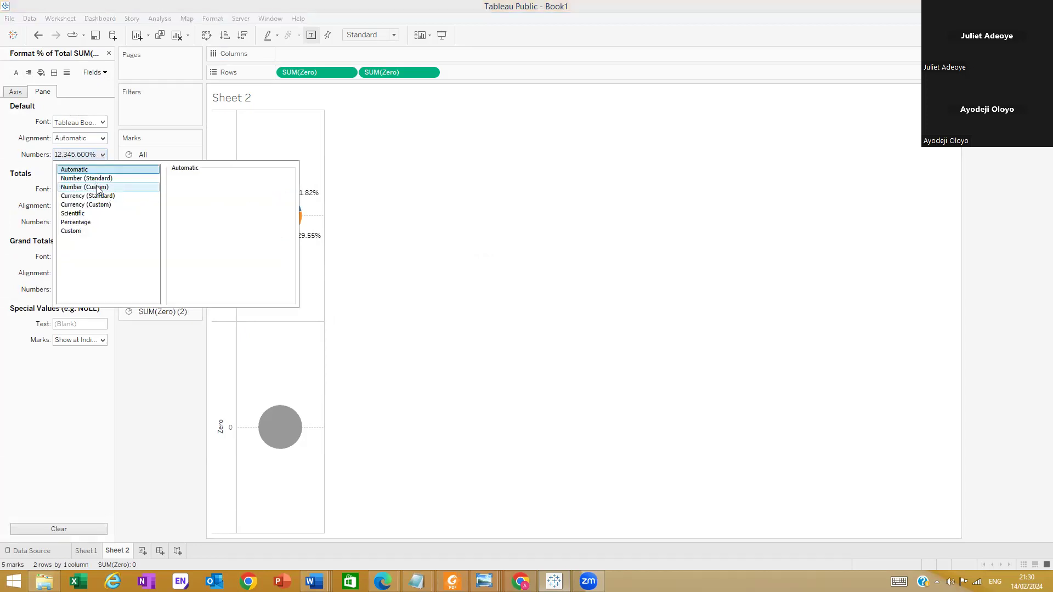
{"action": "left_click", "coordinate": [98, 189]}
{"action": "left_click", "coordinate": [201, 194]}
{"action": "left_click", "coordinate": [202, 193]}
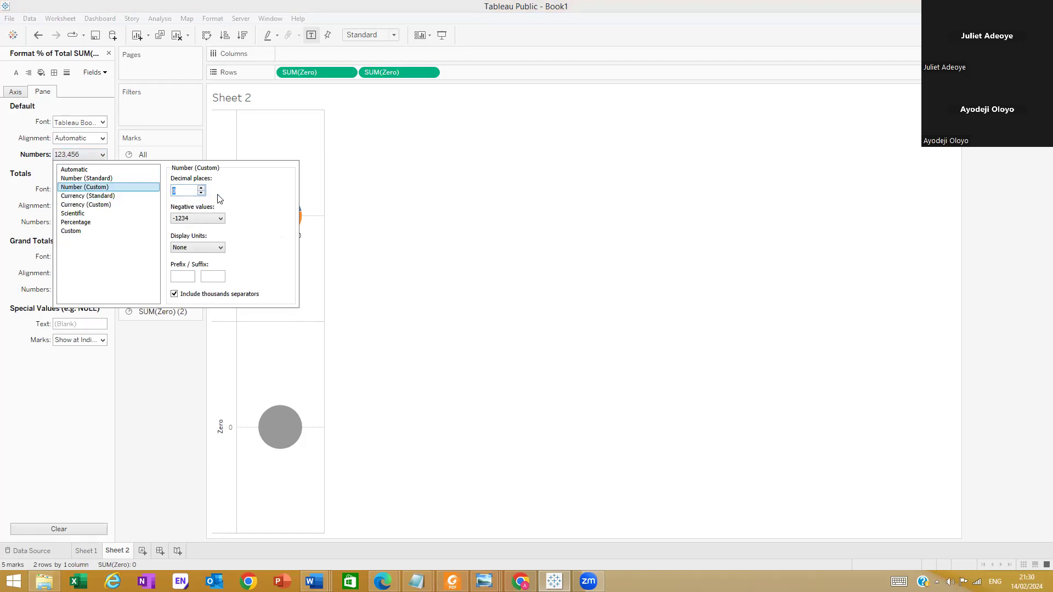
{"action": "left_click", "coordinate": [96, 351]}
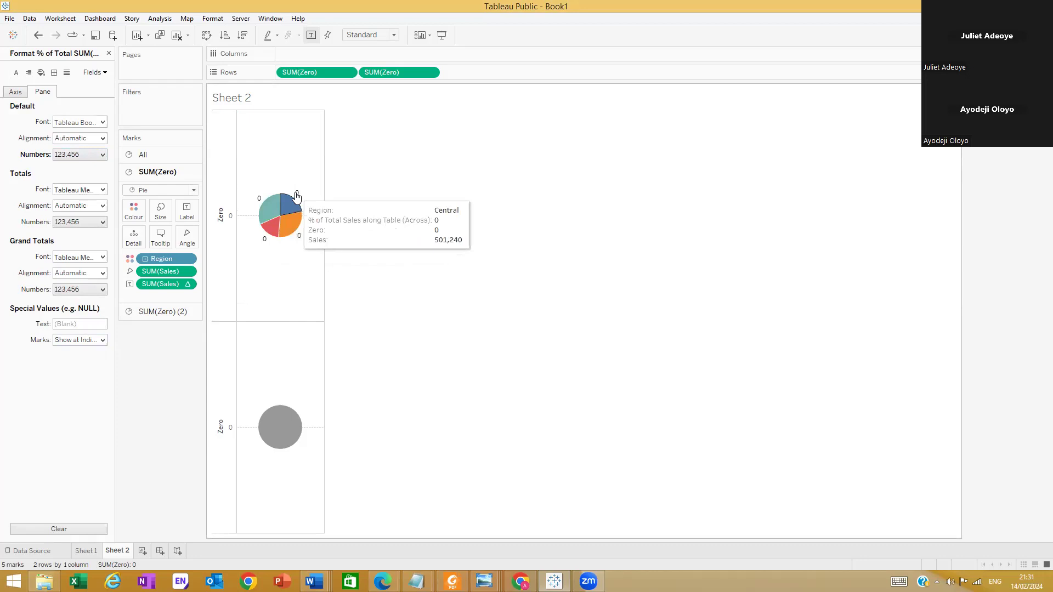
Set the percent-of-total Sales labels to 1 decimal place in the custom number format
{"action": "left_click", "coordinate": [103, 155]}
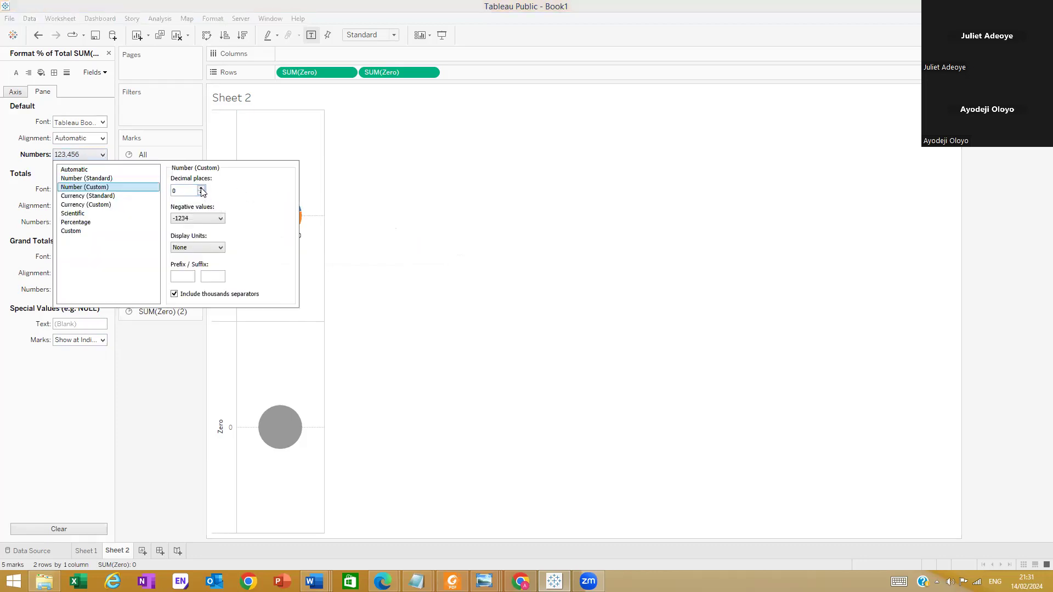
{"action": "left_click", "coordinate": [277, 157]}
{"action": "left_click", "coordinate": [103, 156]}
{"action": "left_click", "coordinate": [60, 367]}
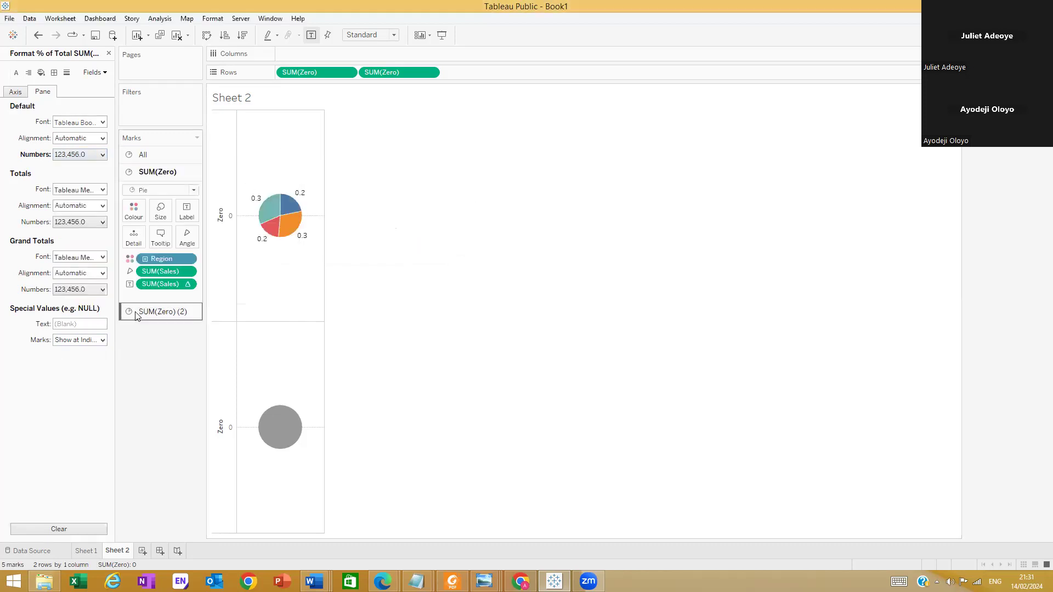
Try formatting the SUM(Sales) field on the first pie's angle as Percentage with 0 decimal places
{"action": "left_click", "coordinate": [187, 272]}
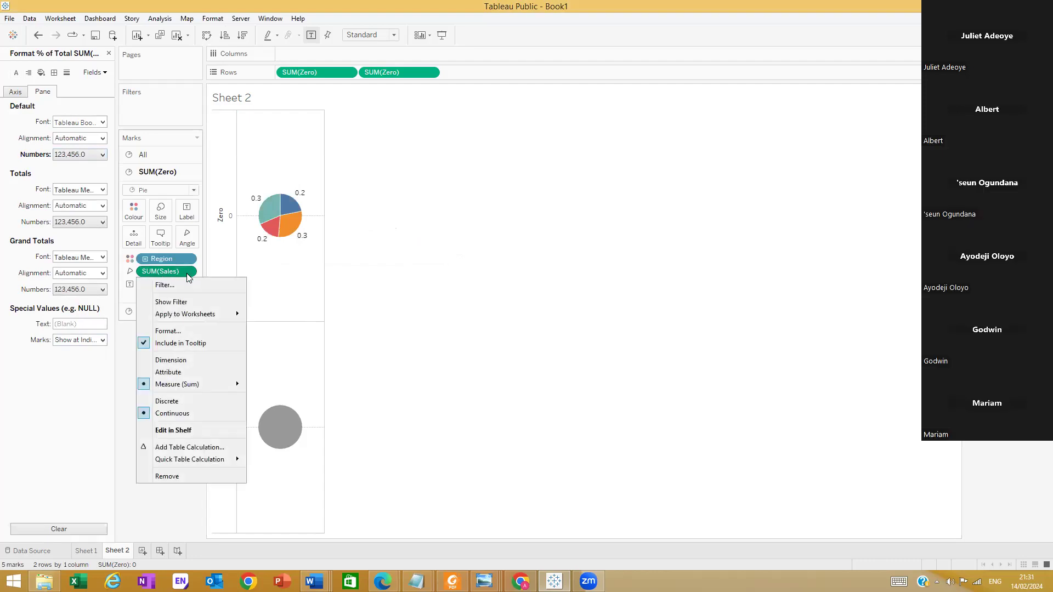
{"action": "left_click", "coordinate": [95, 155]}
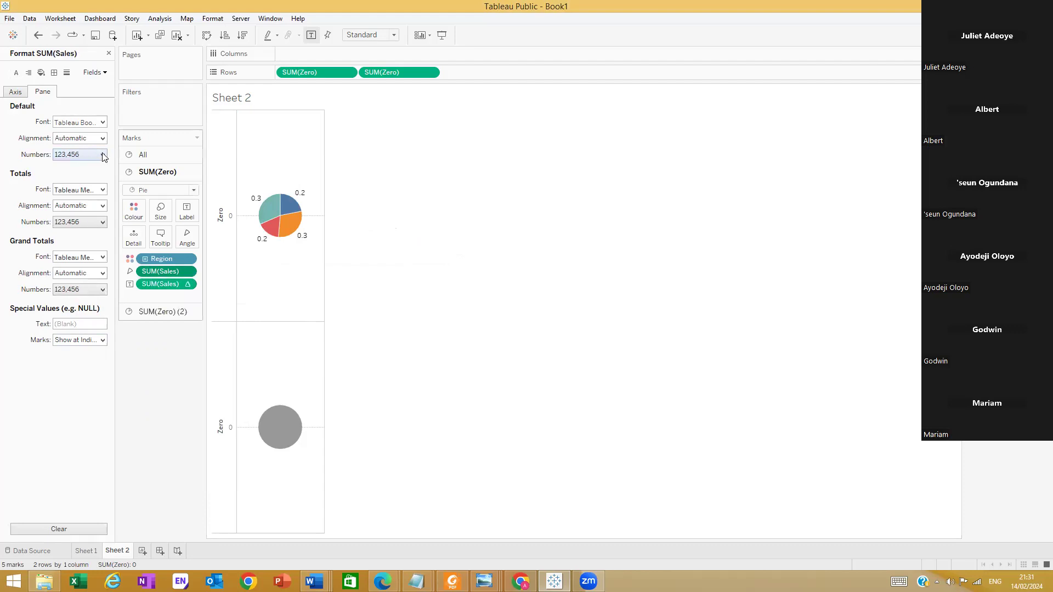
{"action": "left_click", "coordinate": [103, 156]}
{"action": "left_click", "coordinate": [110, 187]}
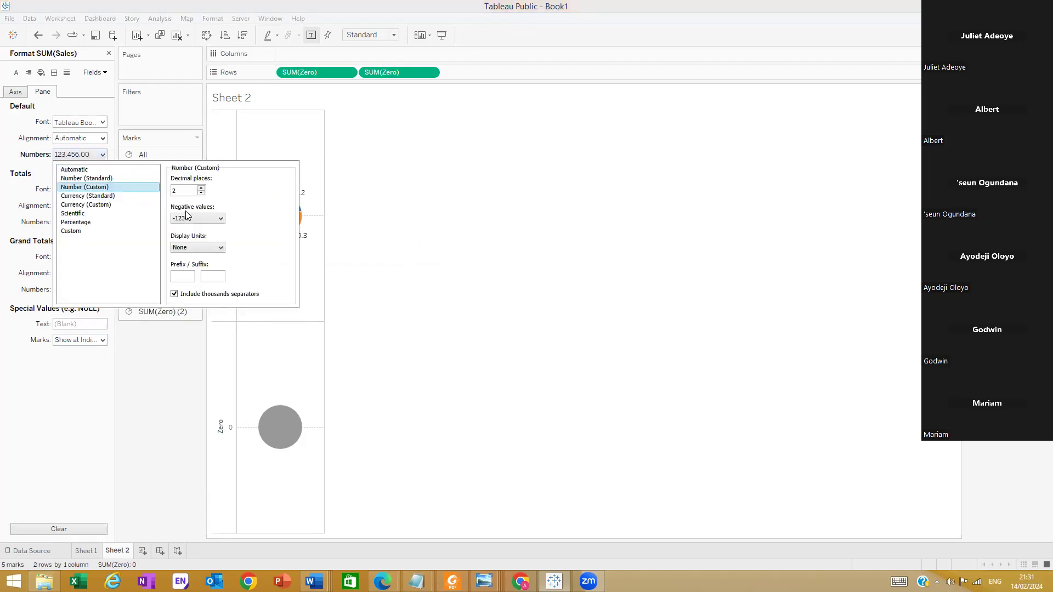
{"action": "left_click", "coordinate": [218, 250]}
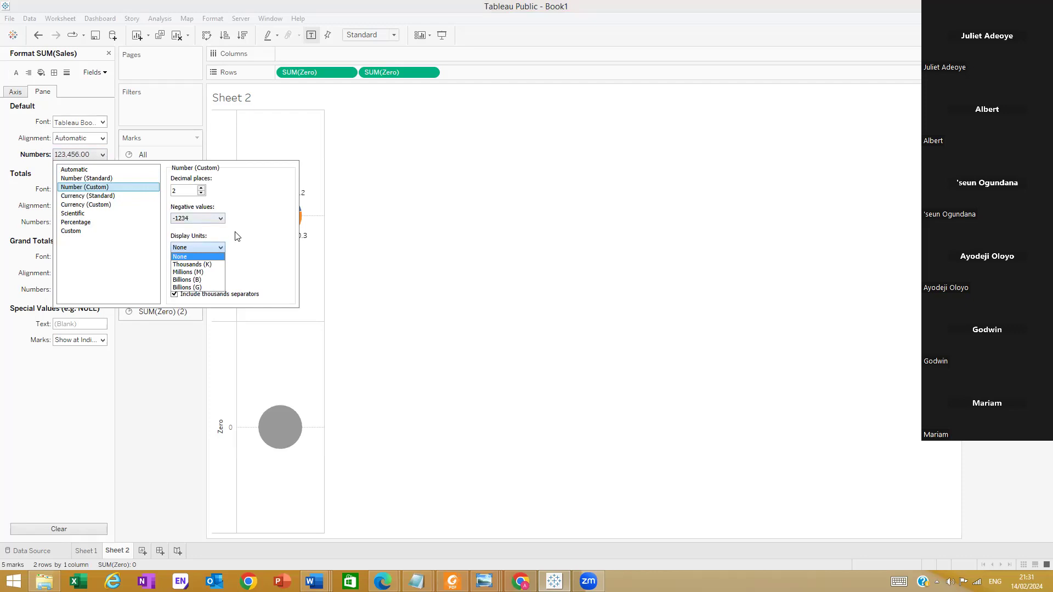
{"action": "left_click", "coordinate": [237, 235]}
{"action": "left_click", "coordinate": [74, 223]}
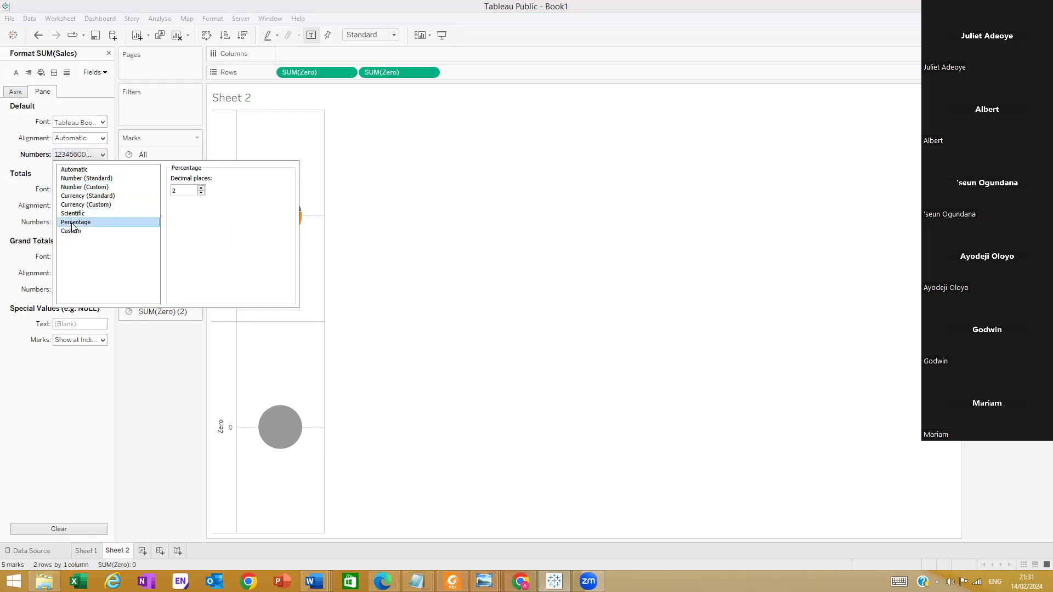
{"action": "left_click", "coordinate": [201, 196]}
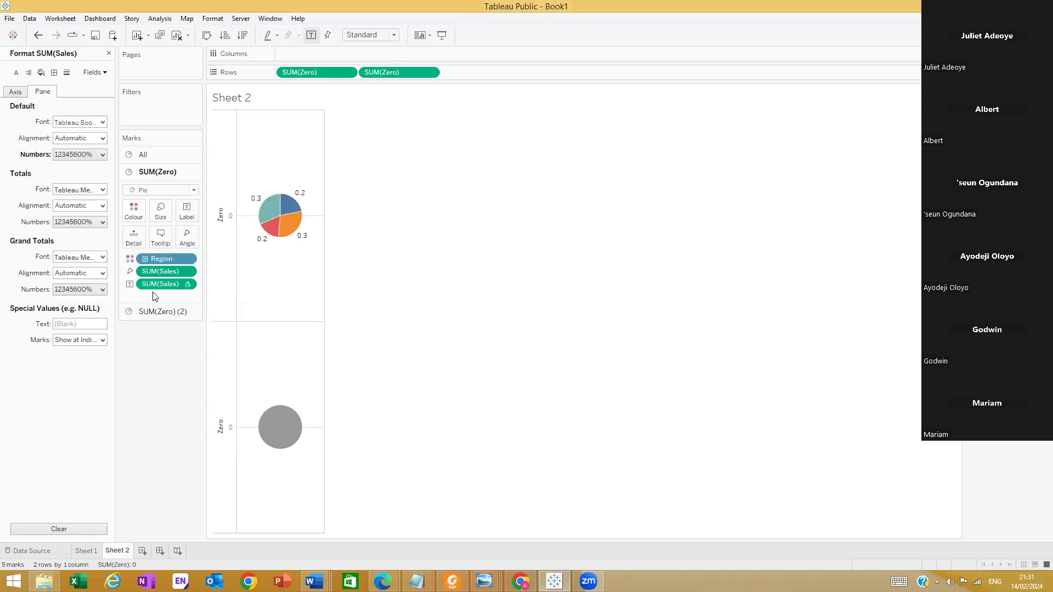
{"action": "left_click", "coordinate": [102, 154]}
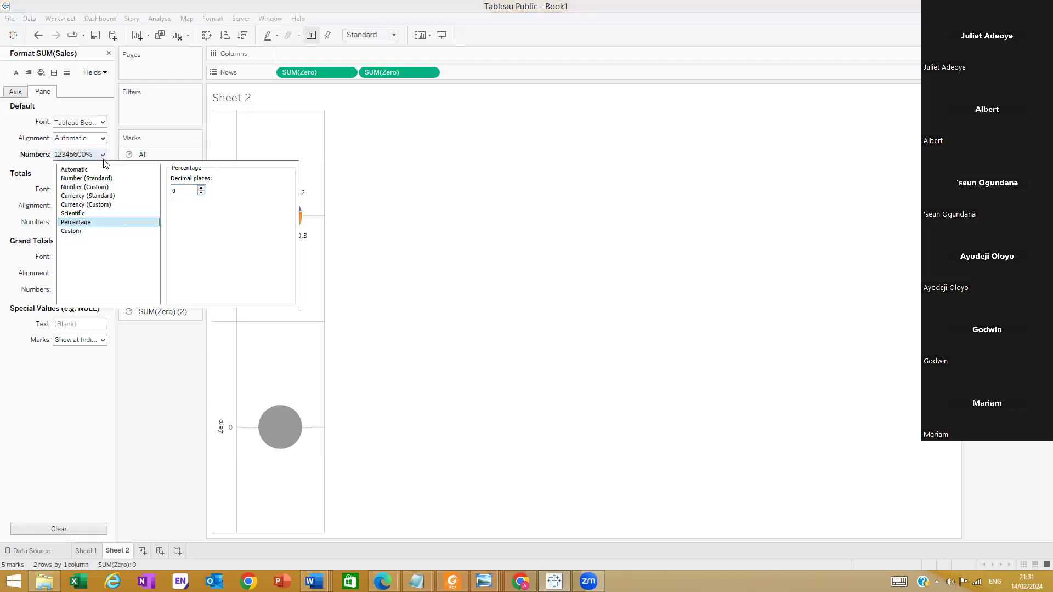
{"action": "left_click", "coordinate": [142, 384]}
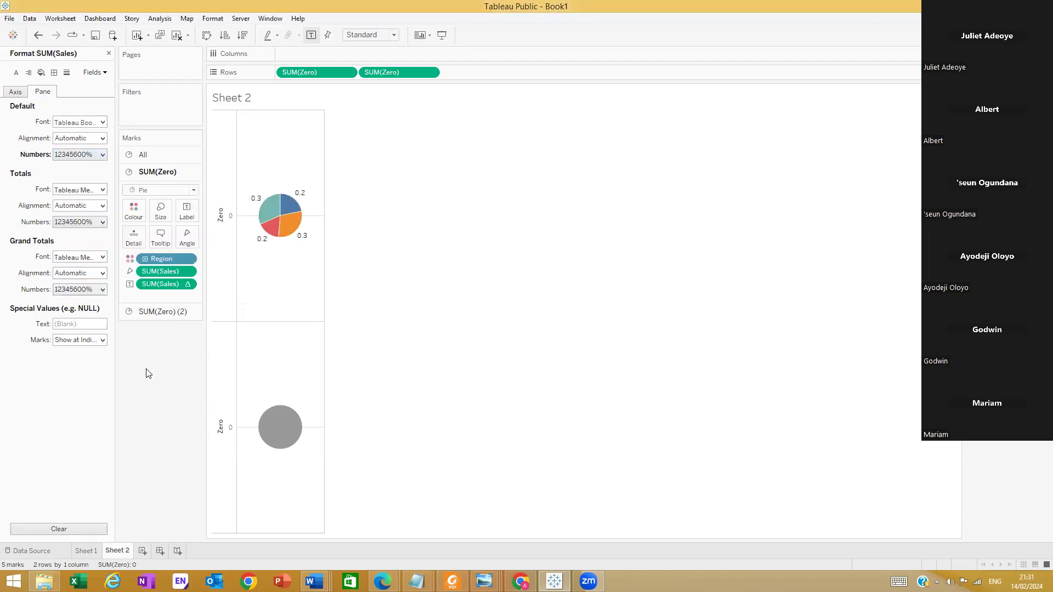
Undo the recent number format changes to the Sales values and the first pie's percent-of-total labels
{"action": "key", "text": "ctrl+z"}
{"action": "key", "text": "ctrl+z"}
{"action": "key", "text": "ctrl+z"}
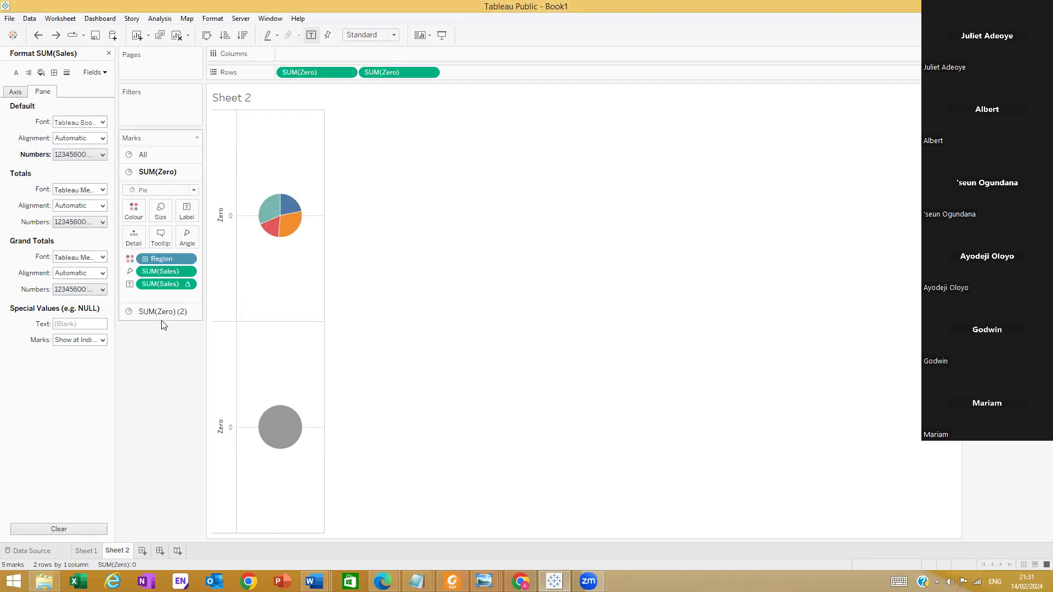
{"action": "key", "text": "ctrl+z"}
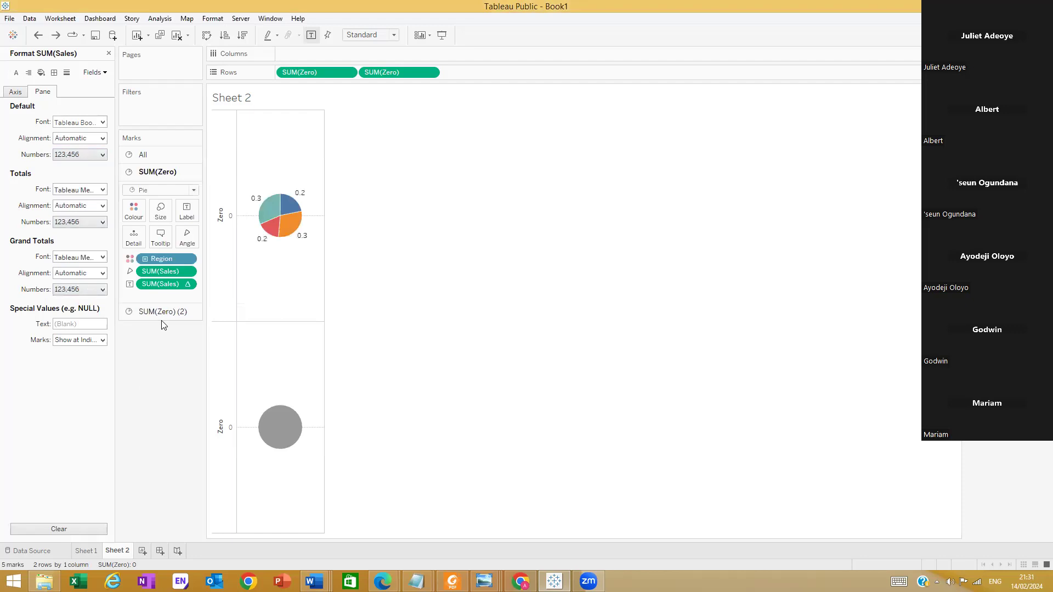
{"action": "key", "text": "ctrl+z"}
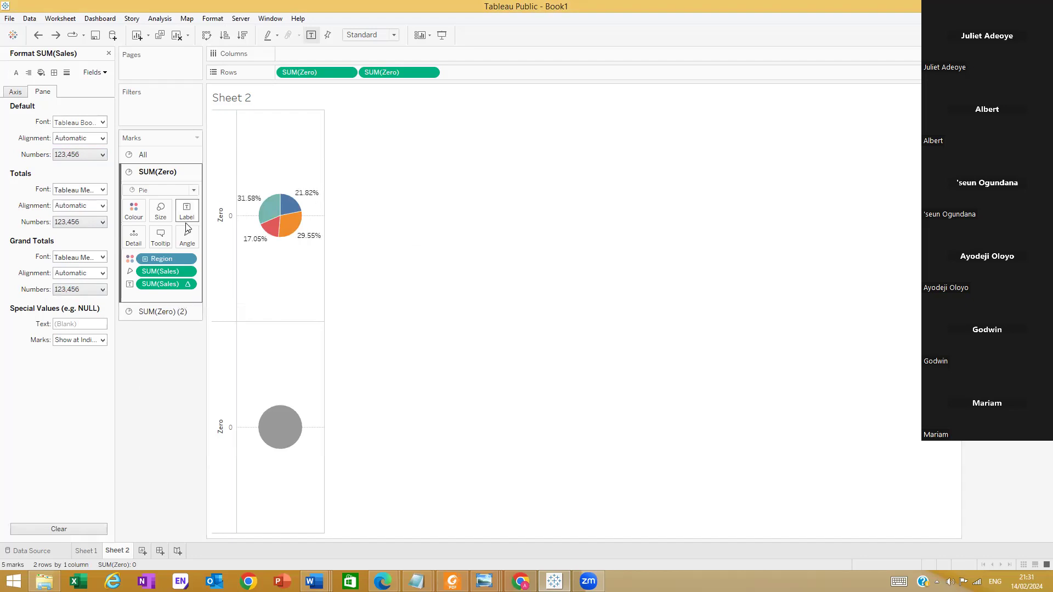
Format the SUM(Sales) numbers in the pane as Percentage with 0 decimal places
{"action": "left_click", "coordinate": [102, 155]}
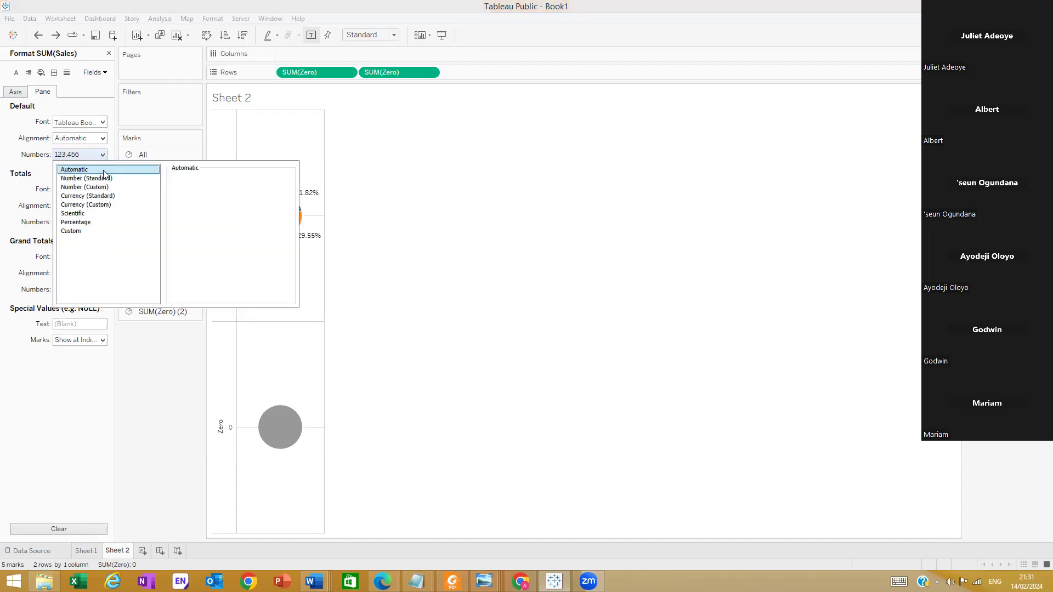
{"action": "left_click", "coordinate": [95, 226]}
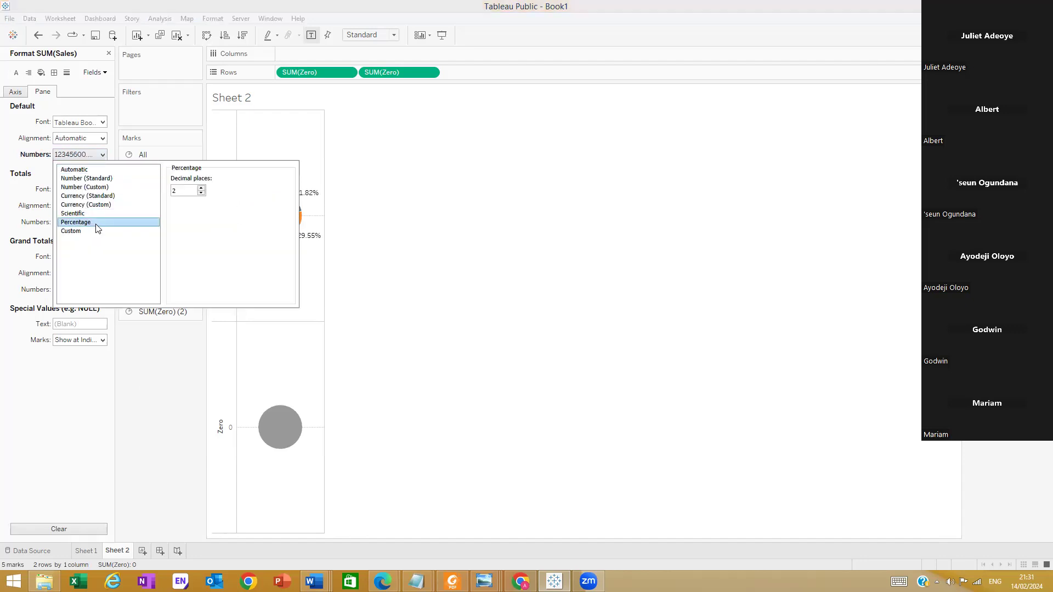
{"action": "left_click", "coordinate": [173, 362]}
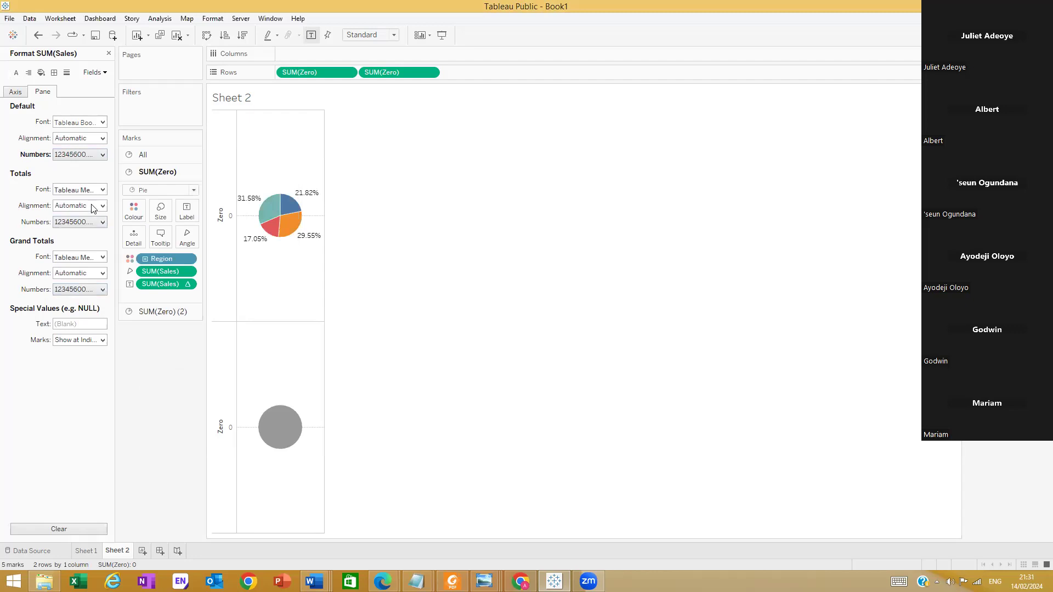
{"action": "left_click", "coordinate": [94, 156]}
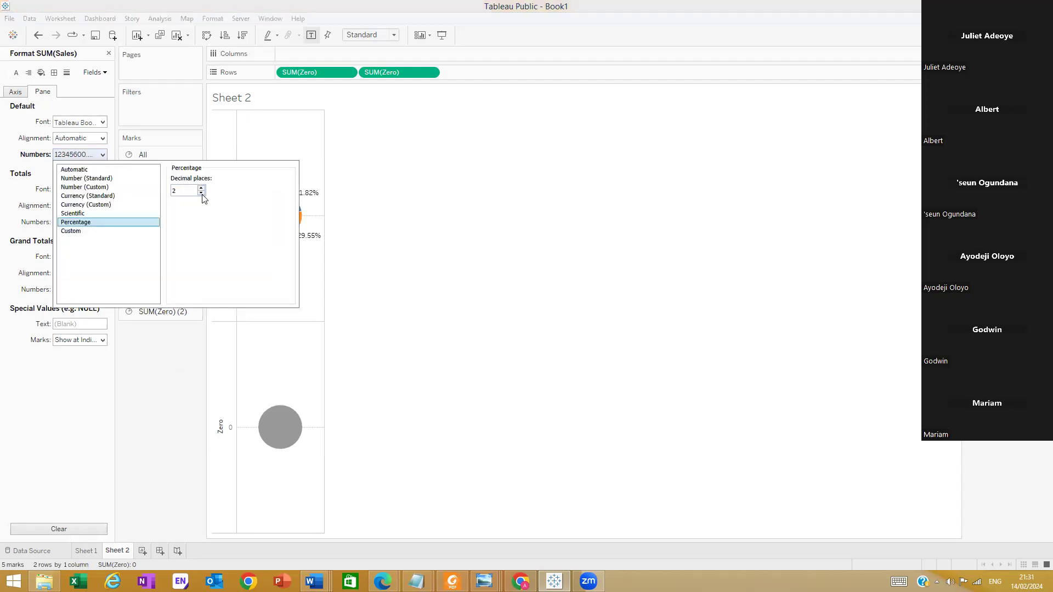
{"action": "left_click", "coordinate": [151, 359]}
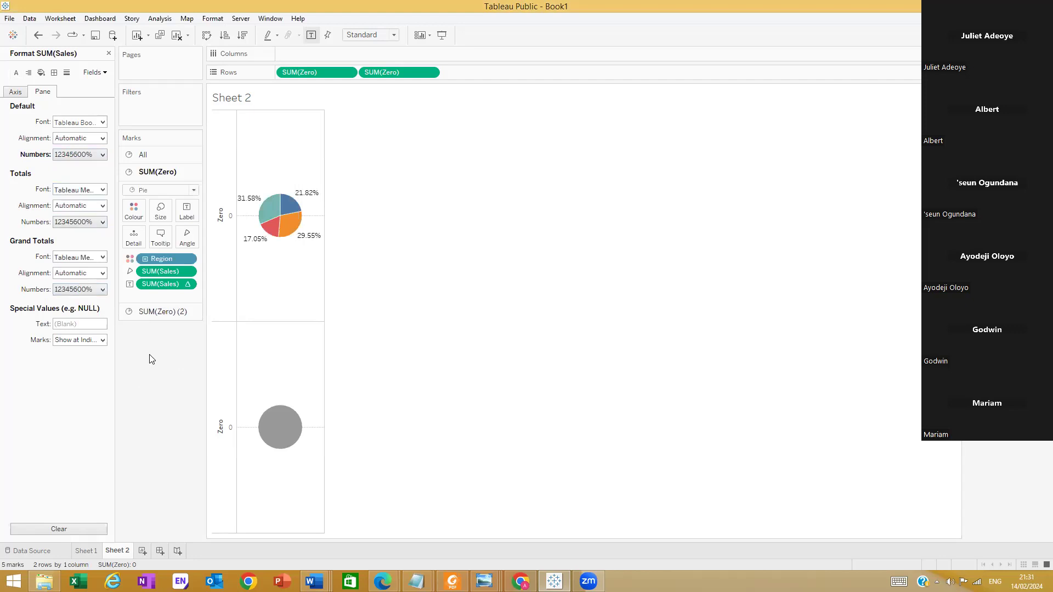
Switch formatting to the % of Total SUM(Sales) field and set its numbers to Percentage with 0 decimal places
{"action": "left_click", "coordinate": [92, 72]}
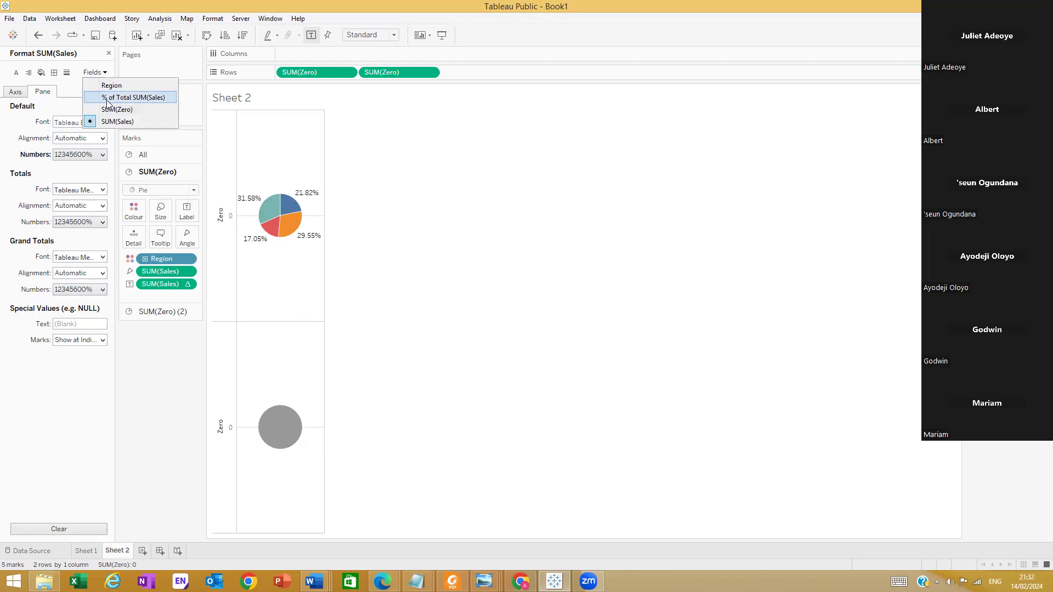
{"action": "left_click", "coordinate": [108, 98]}
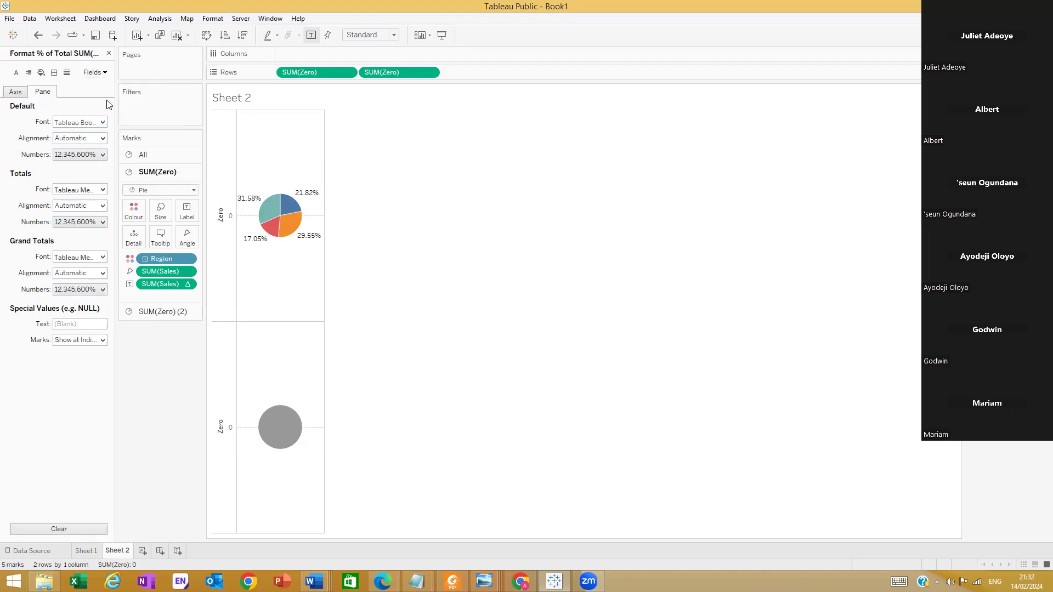
{"action": "left_click", "coordinate": [102, 155]}
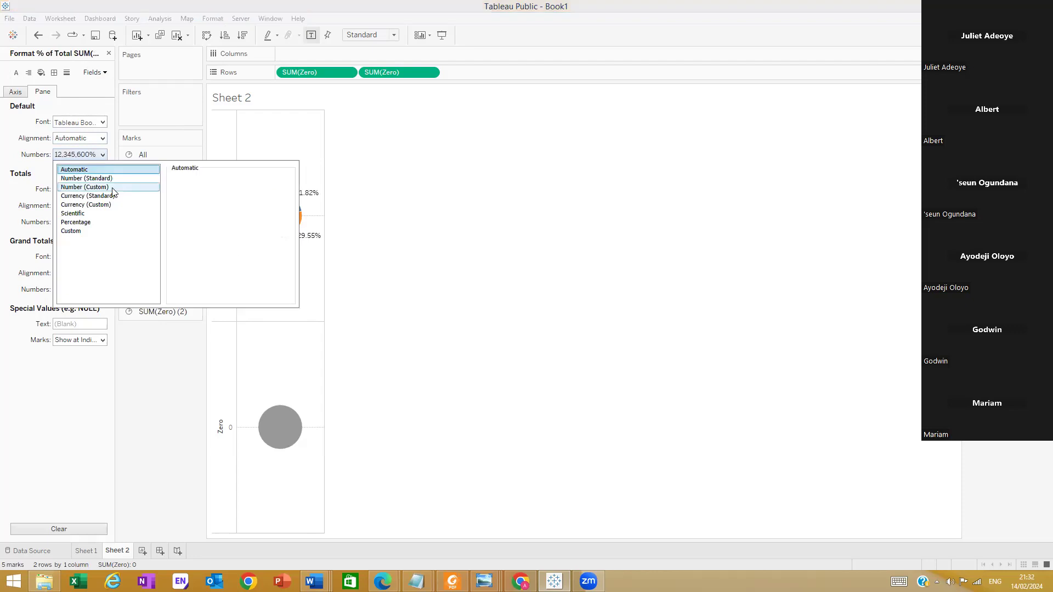
{"action": "left_click", "coordinate": [102, 223]}
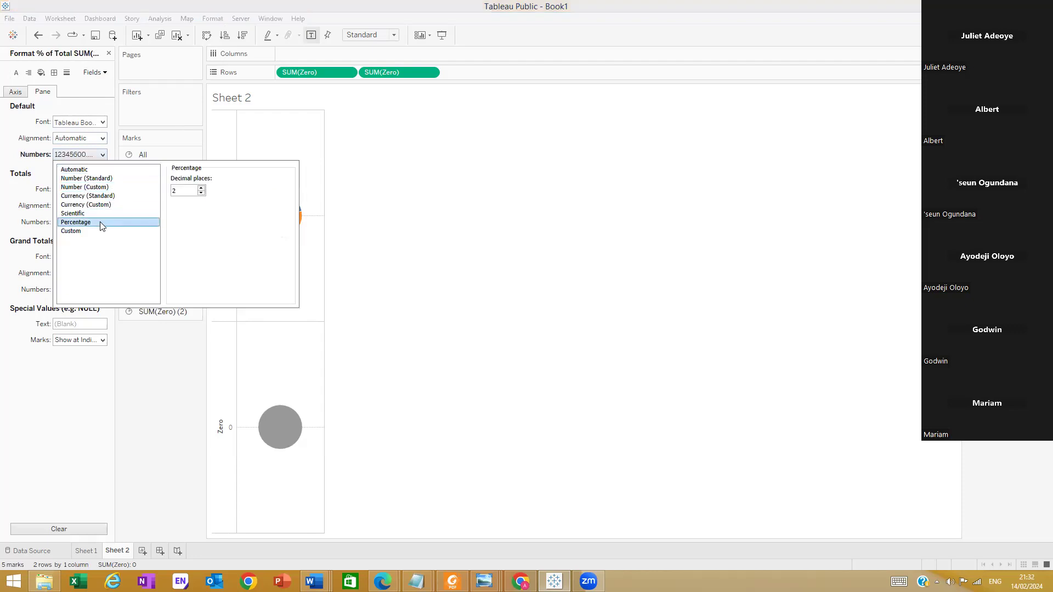
{"action": "left_click", "coordinate": [202, 195]}
{"action": "left_click", "coordinate": [202, 195]}
{"action": "left_click", "coordinate": [154, 354]}
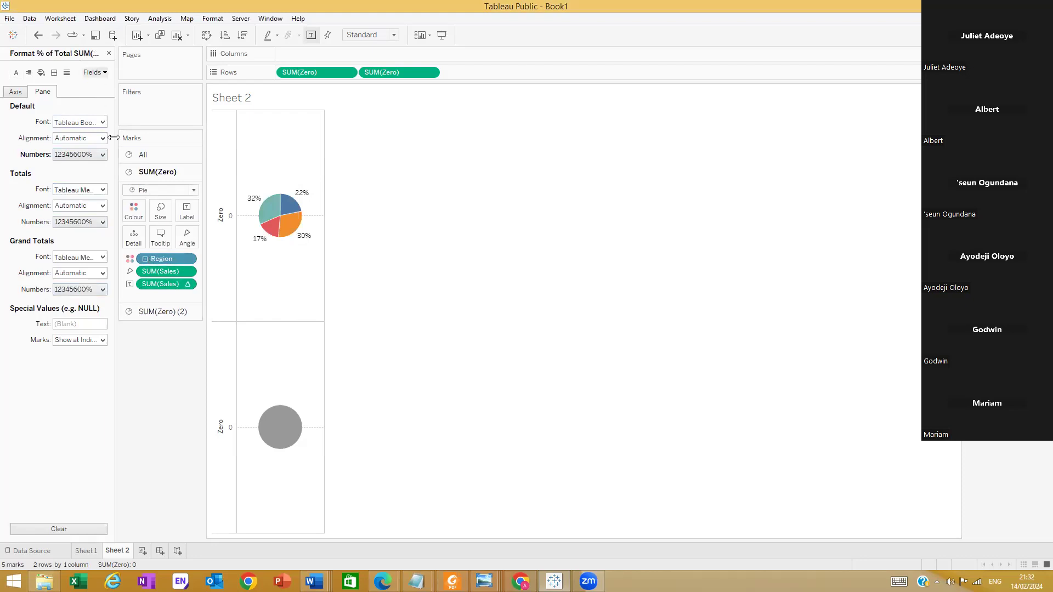
Reopen the formatting of the first pie's percent-of-total Sales label and check its number format
{"action": "left_click", "coordinate": [189, 284]}
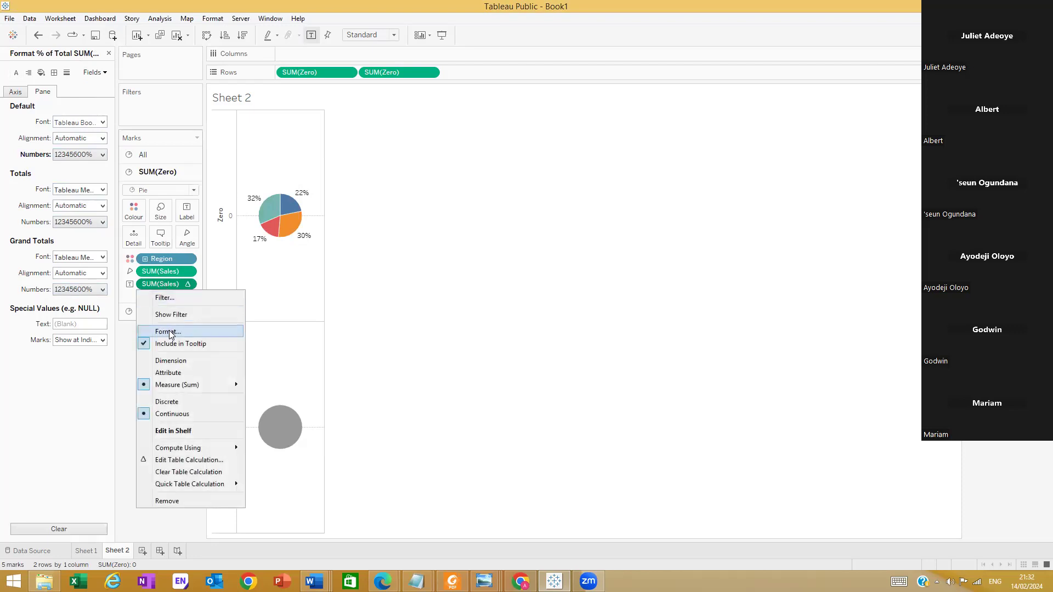
{"action": "left_click", "coordinate": [169, 333]}
{"action": "left_click", "coordinate": [105, 74]}
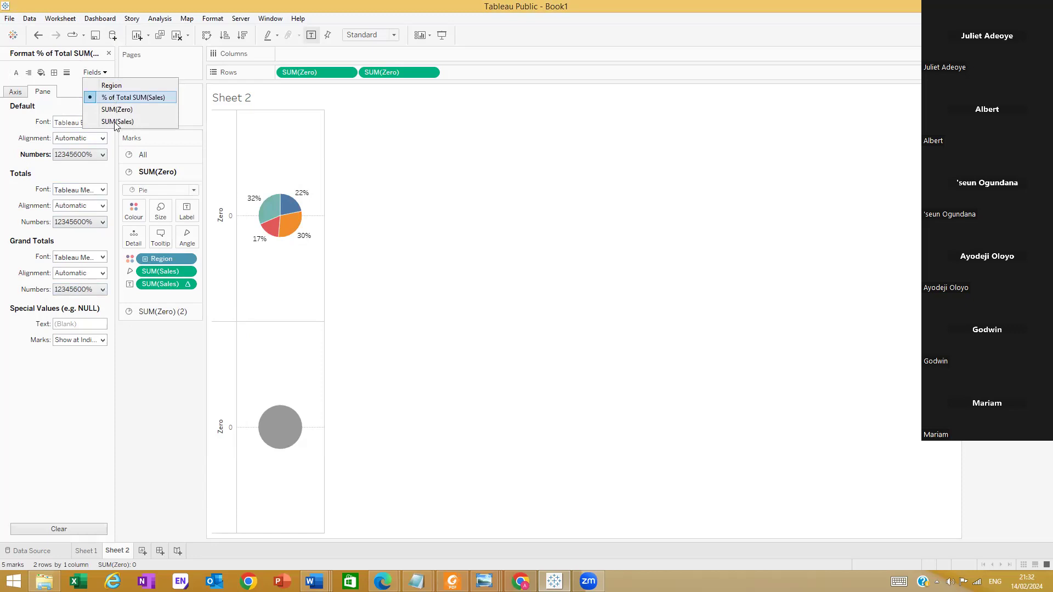
{"action": "left_click", "coordinate": [116, 121]}
{"action": "left_click", "coordinate": [102, 156]}
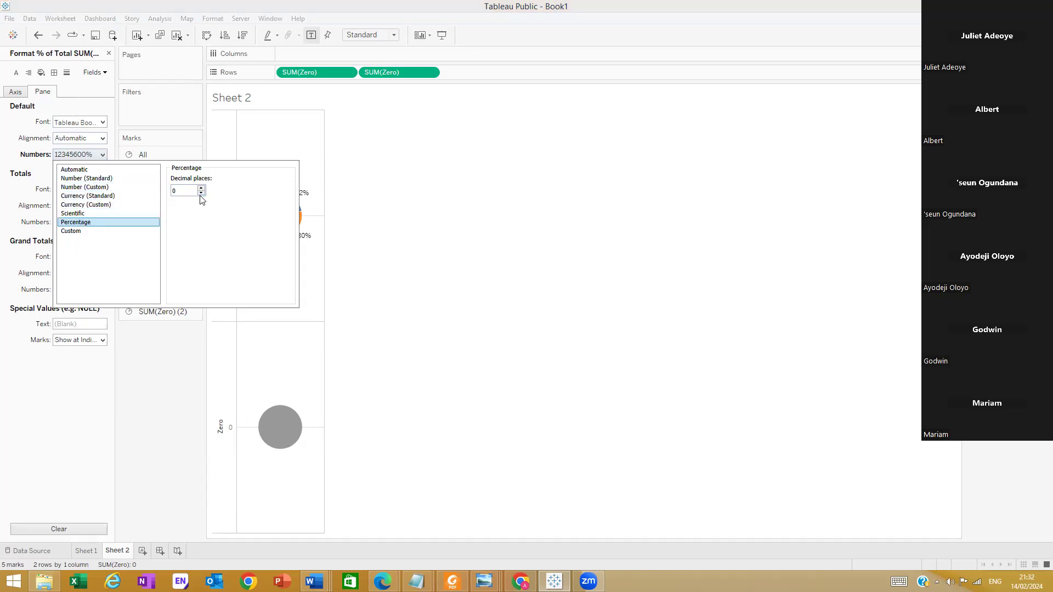
{"action": "left_click", "coordinate": [136, 381]}
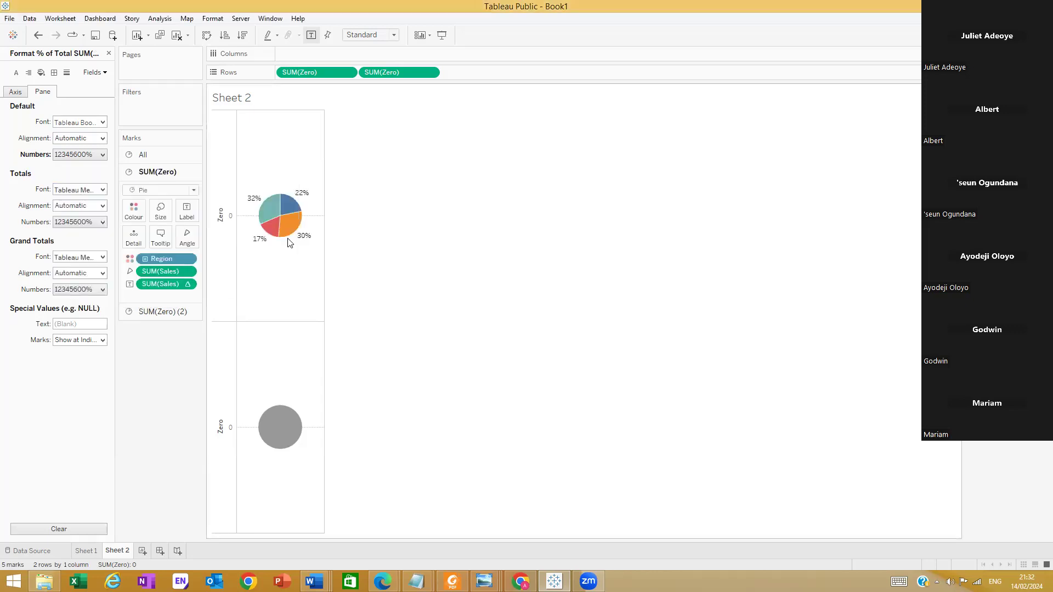
Switch formatting to SUM(Sales) and set its numbers to Currency (Custom) with the £ prefix and 0 decimal places
{"action": "mouse_move", "coordinate": [280, 221]}
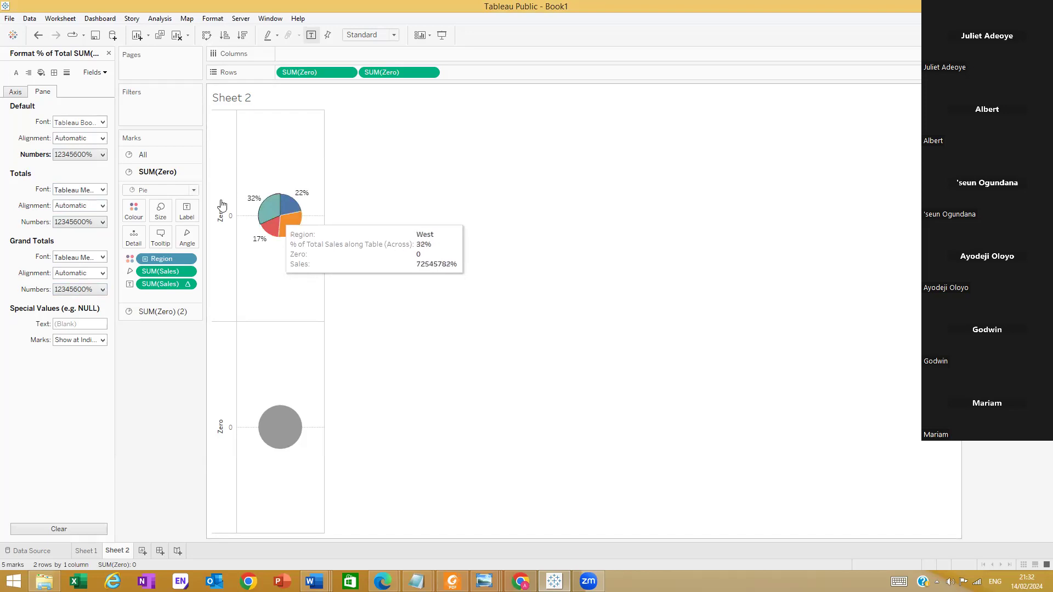
{"action": "left_click", "coordinate": [103, 73]}
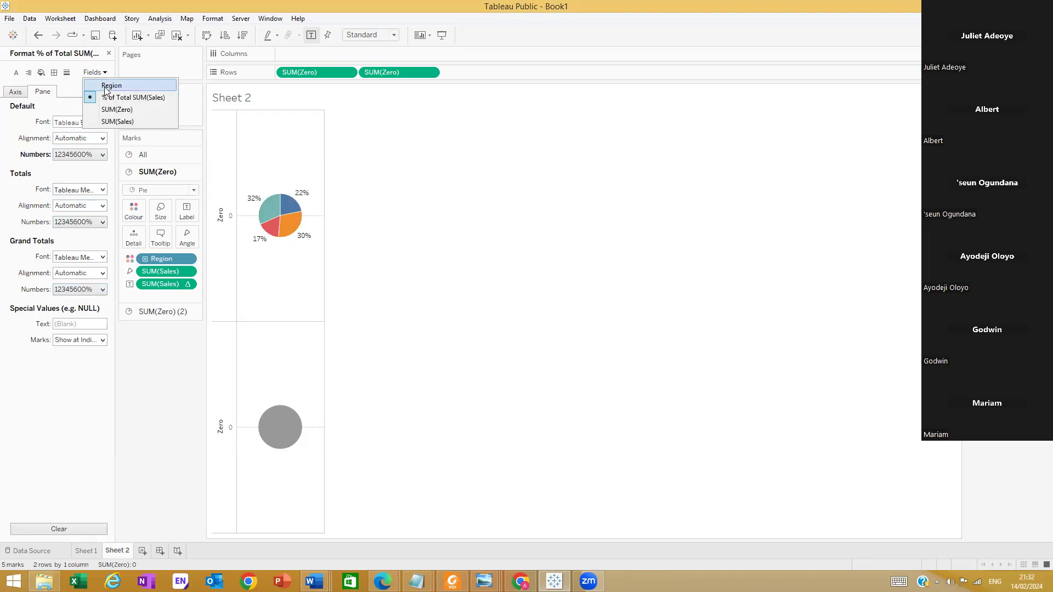
{"action": "left_click", "coordinate": [120, 122]}
{"action": "left_click", "coordinate": [103, 155]}
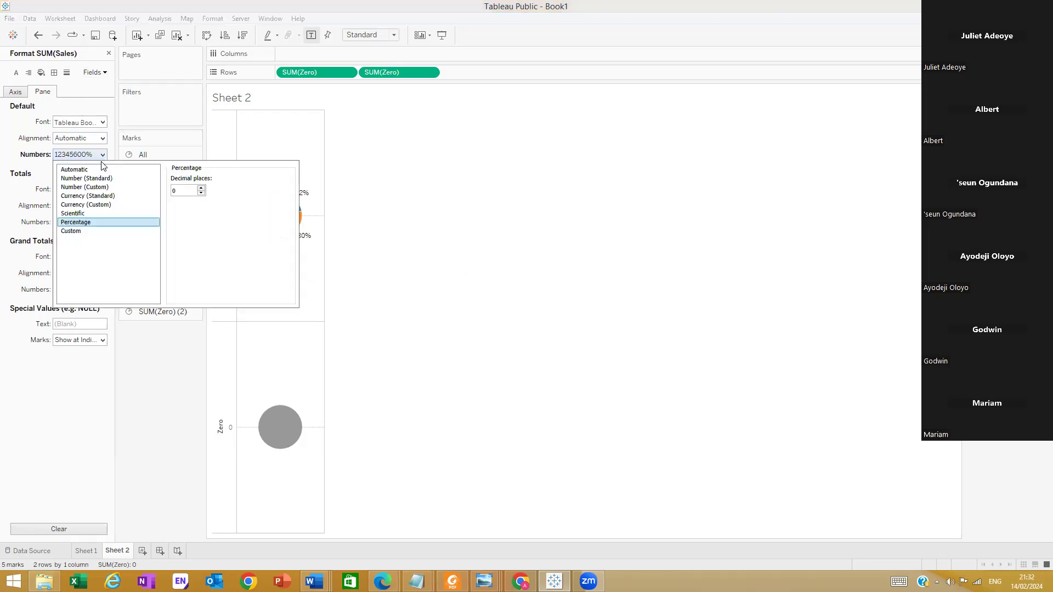
{"action": "left_click", "coordinate": [103, 205]}
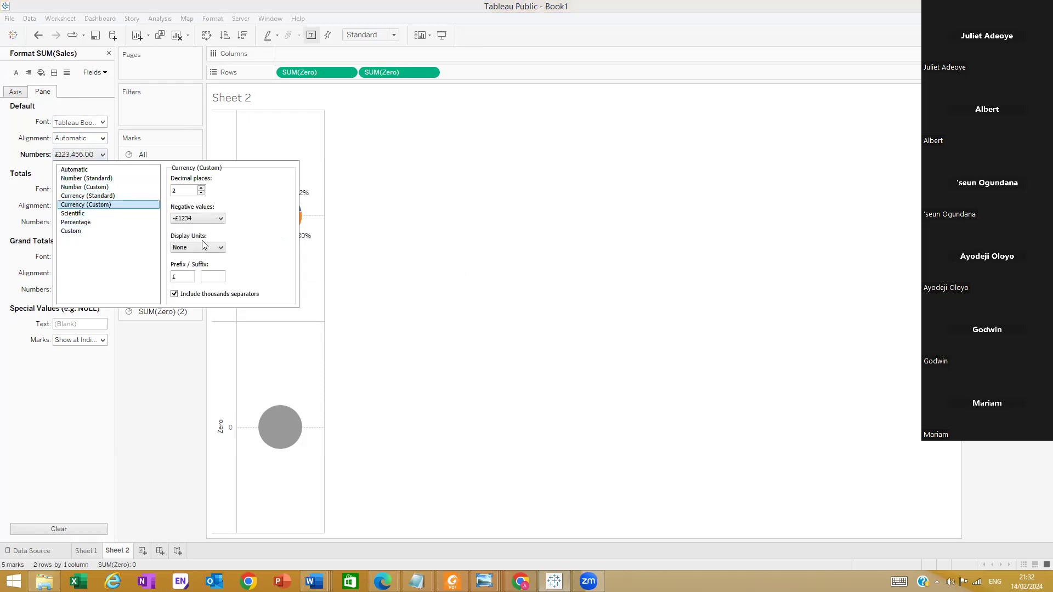
{"action": "left_click", "coordinate": [201, 193]}
{"action": "left_click", "coordinate": [201, 193]}
{"action": "left_click", "coordinate": [146, 359]}
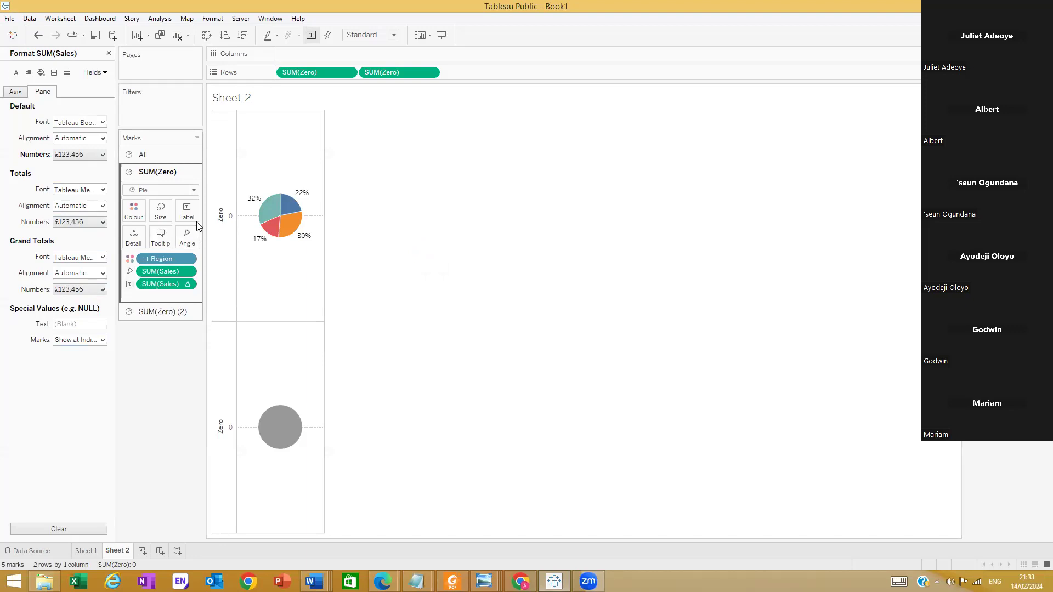
Reapply the Percent of Total quick table calculation to the first pie's Sales label and reopen its format settings
{"action": "left_click", "coordinate": [186, 285]}
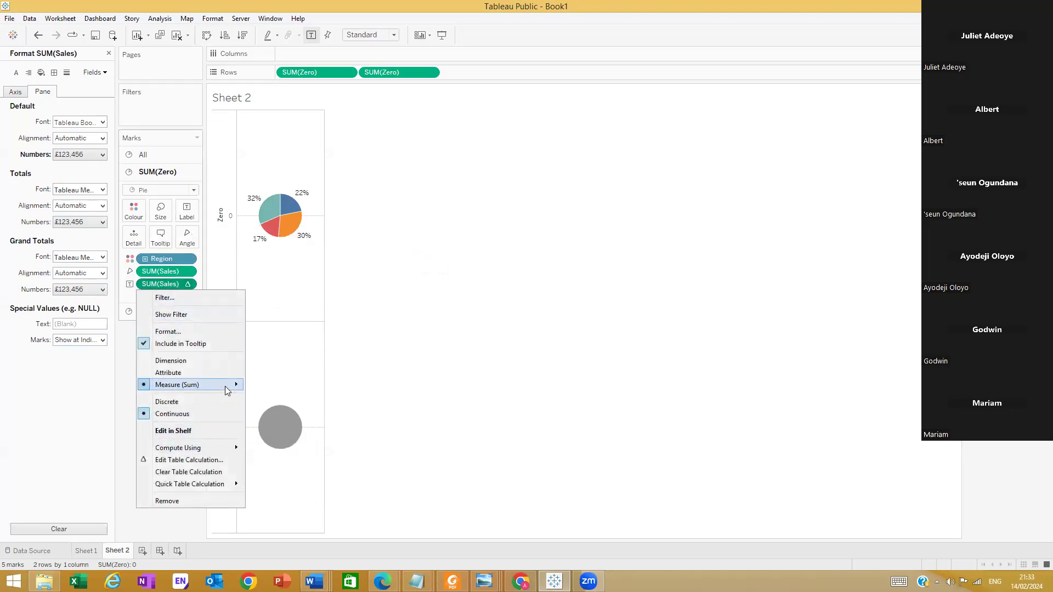
{"action": "mouse_move", "coordinate": [230, 482]}
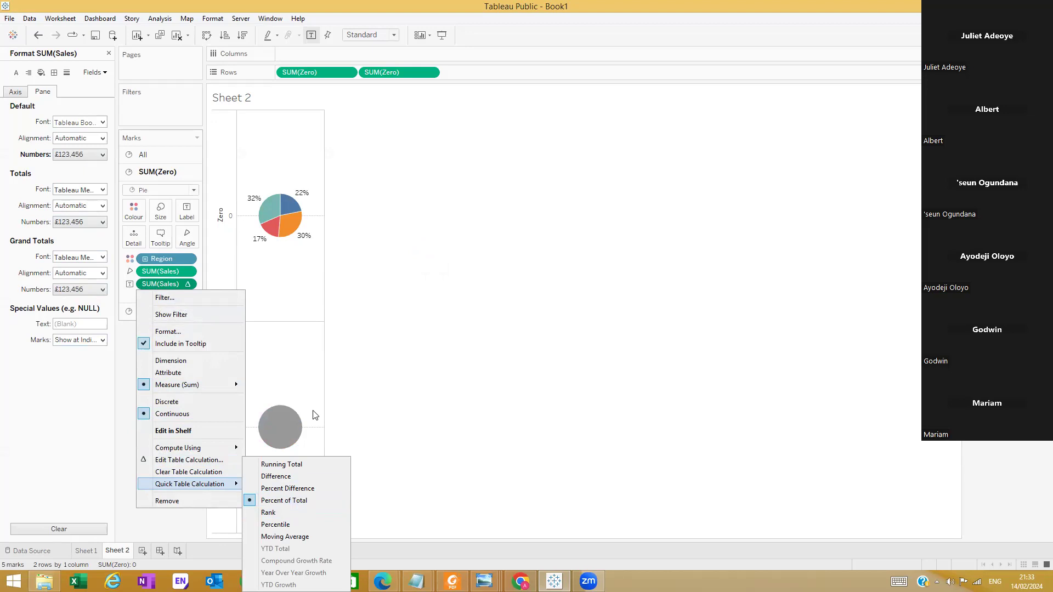
{"action": "left_click", "coordinate": [297, 500]}
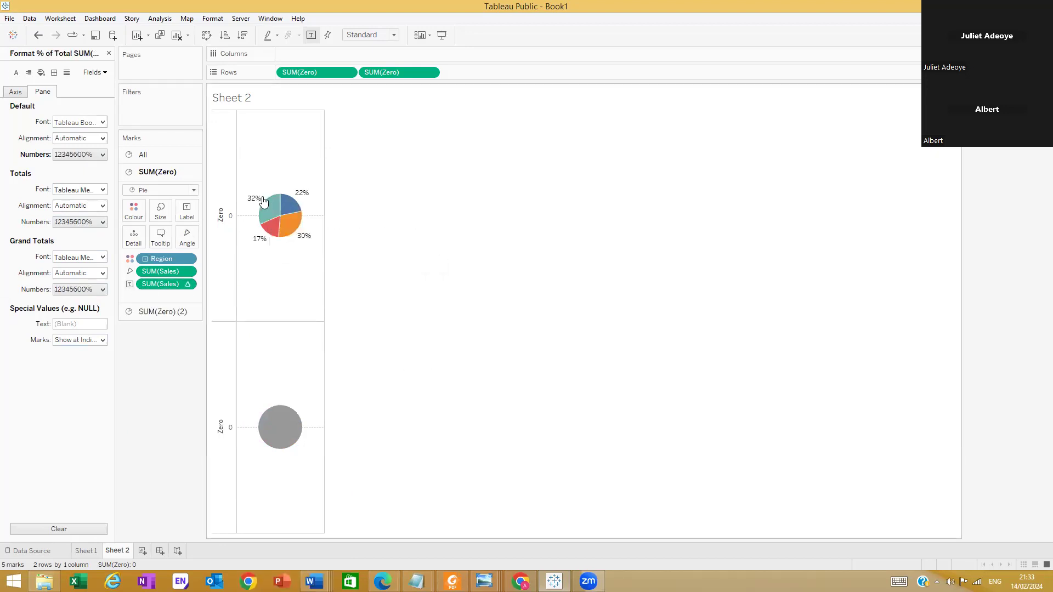
{"action": "left_click", "coordinate": [187, 285]}
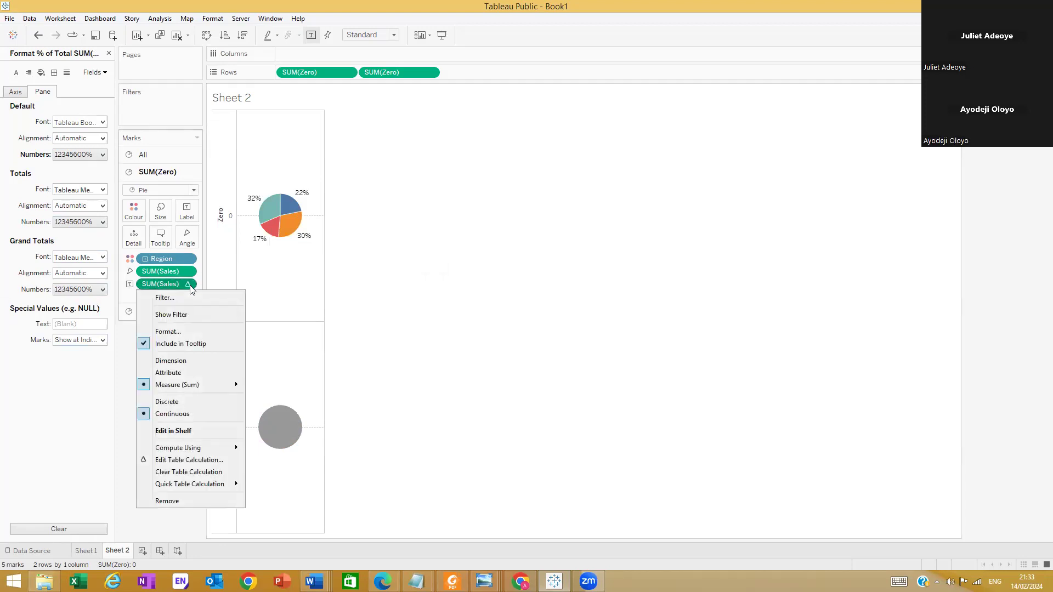
{"action": "left_click", "coordinate": [174, 332]}
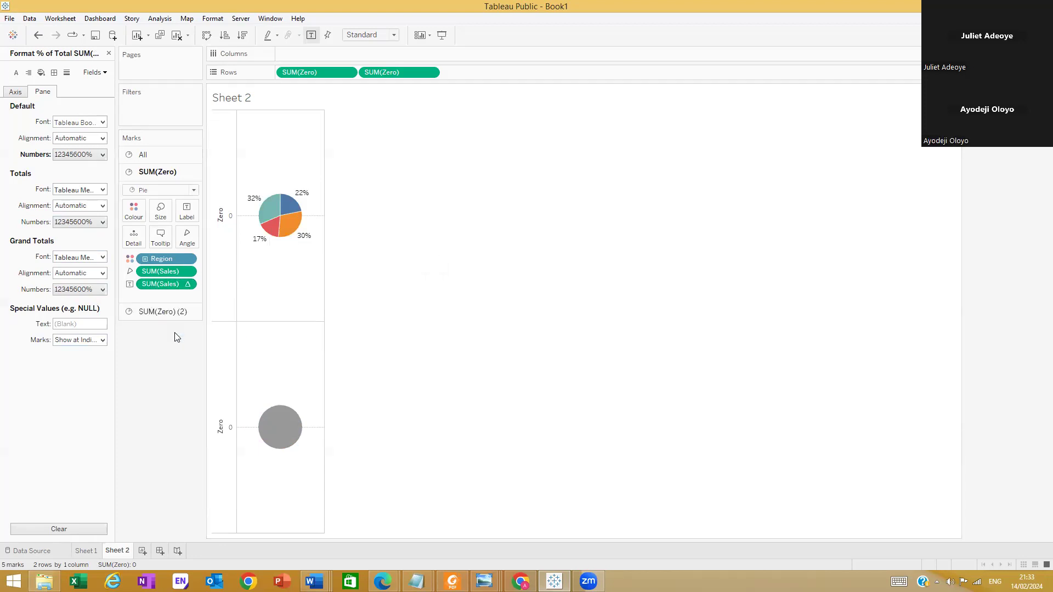
Check the first pie's % of Total SUM(Sales) number format and inspect its slices' tooltip values
{"action": "left_click", "coordinate": [106, 73]}
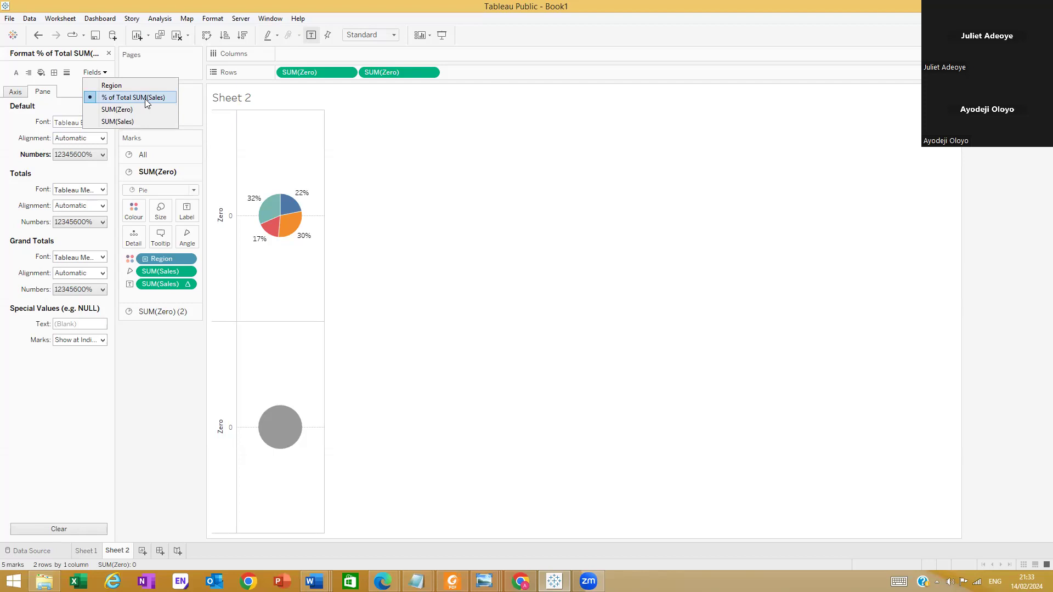
{"action": "left_click", "coordinate": [102, 155]}
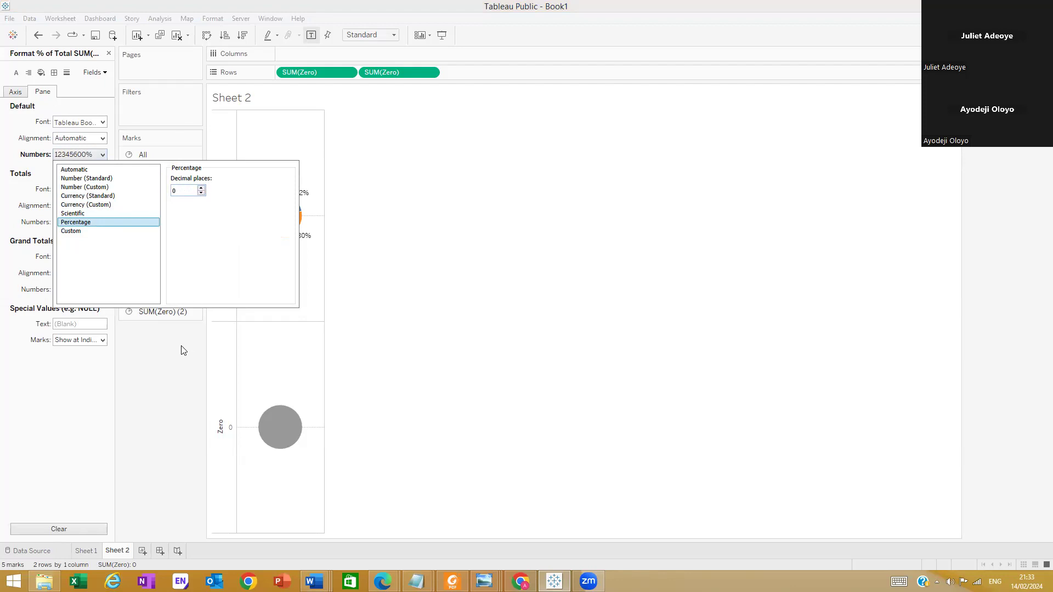
{"action": "left_click", "coordinate": [307, 209]}
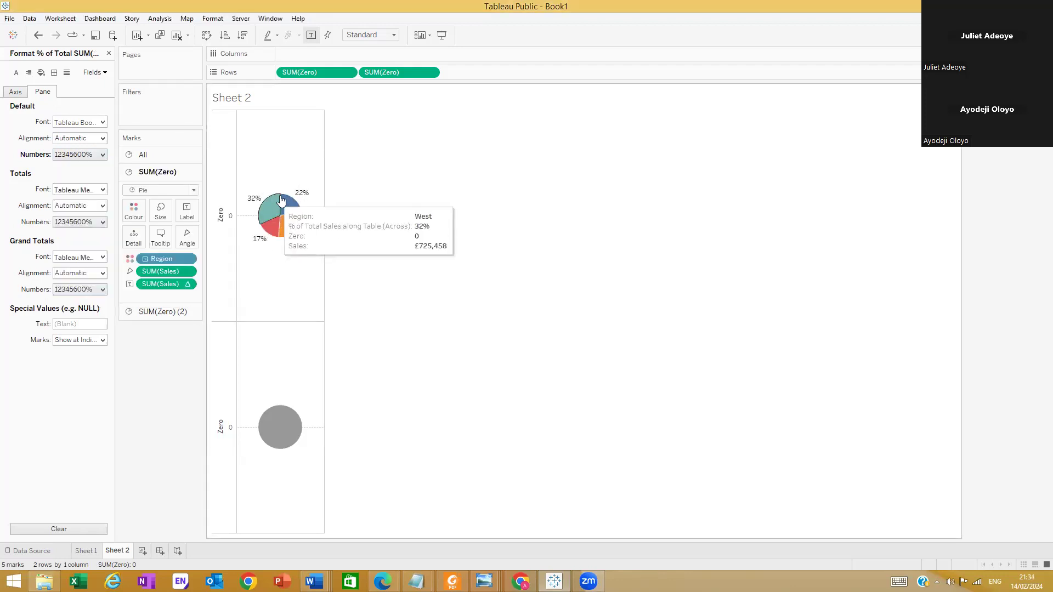
{"action": "mouse_move", "coordinate": [252, 204]}
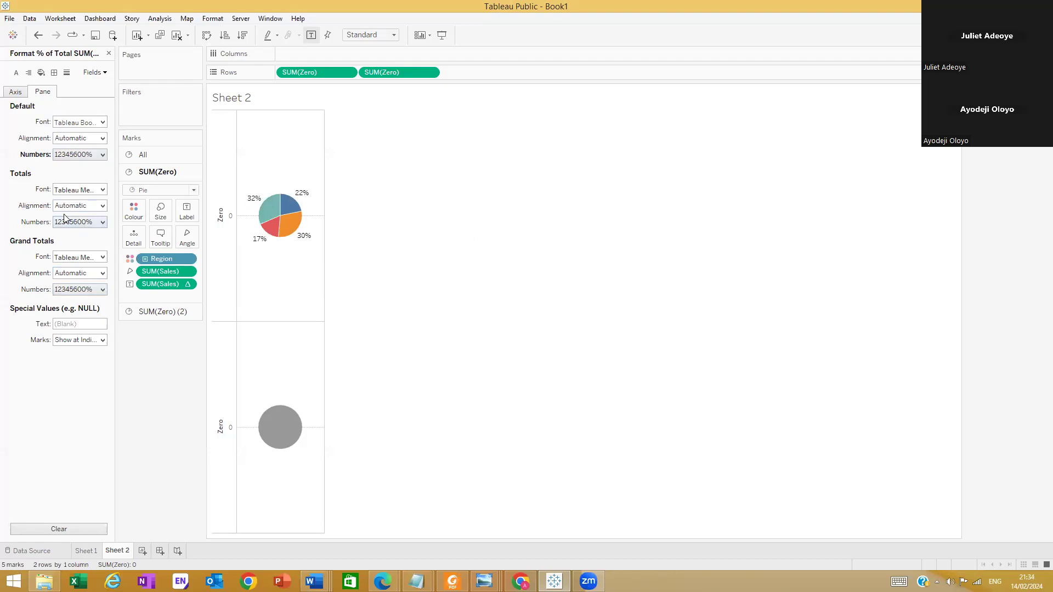
Close the format settings and add Region to the first pie's label
{"action": "left_click", "coordinate": [108, 54]}
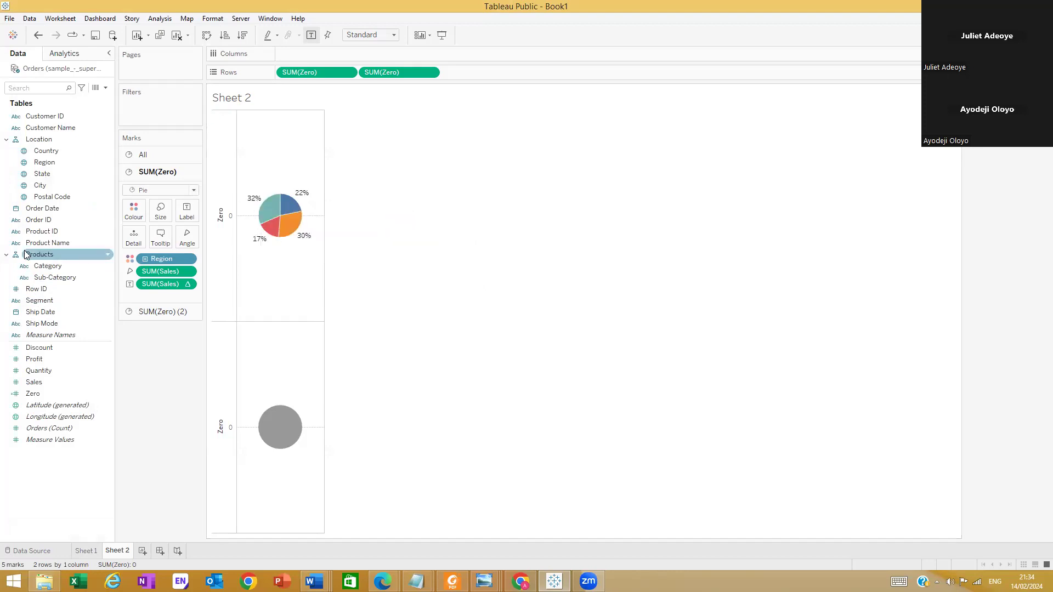
{"action": "left_click_drag", "start_coordinate": [44, 163], "coordinate": [187, 217]}
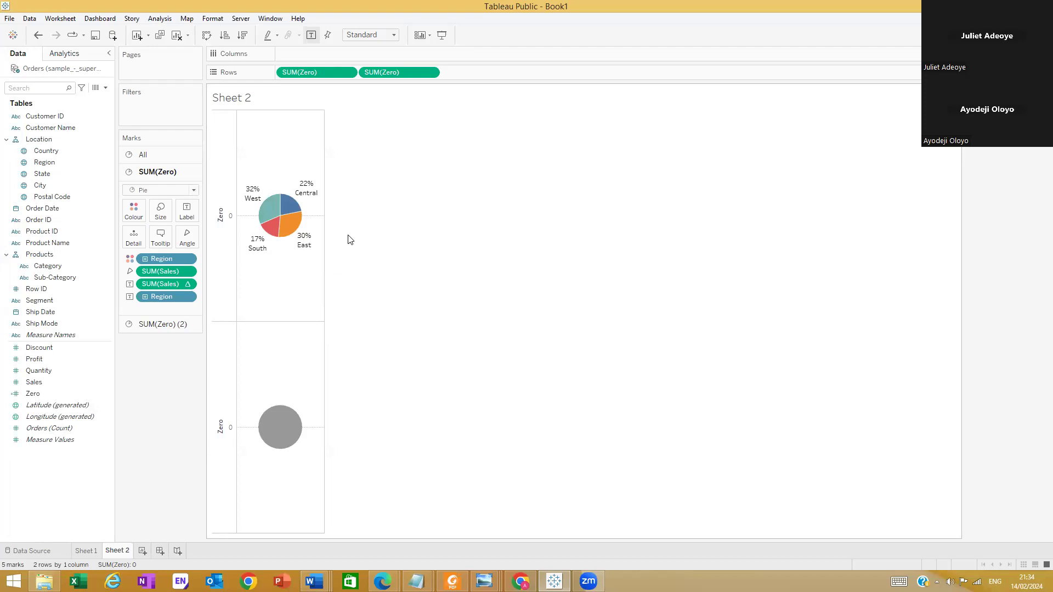
{"action": "left_click", "coordinate": [277, 430]}
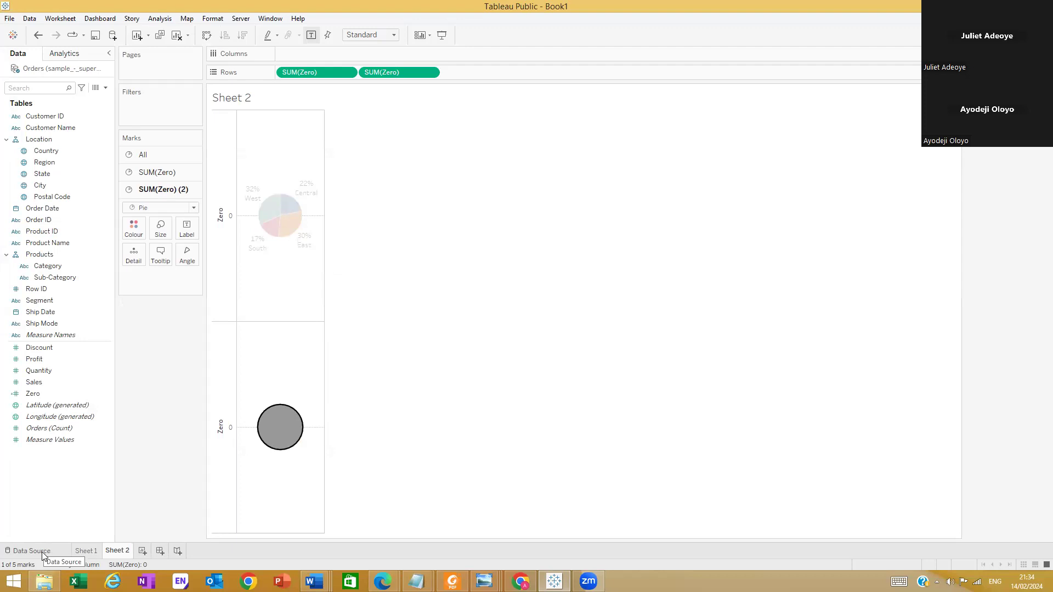
{"action": "left_click", "coordinate": [413, 258]}
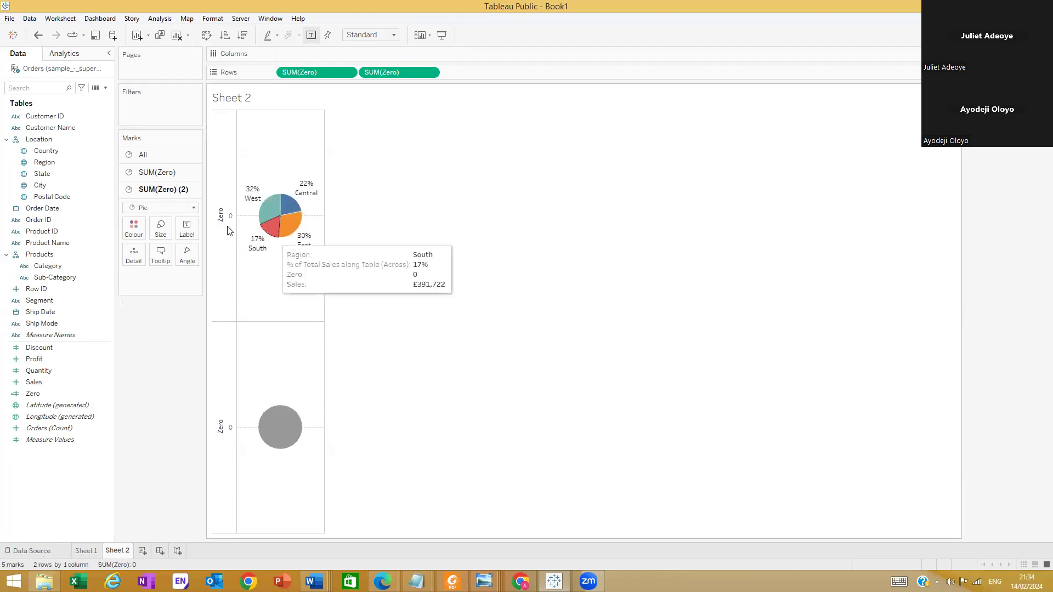
{"action": "left_click", "coordinate": [45, 326]}
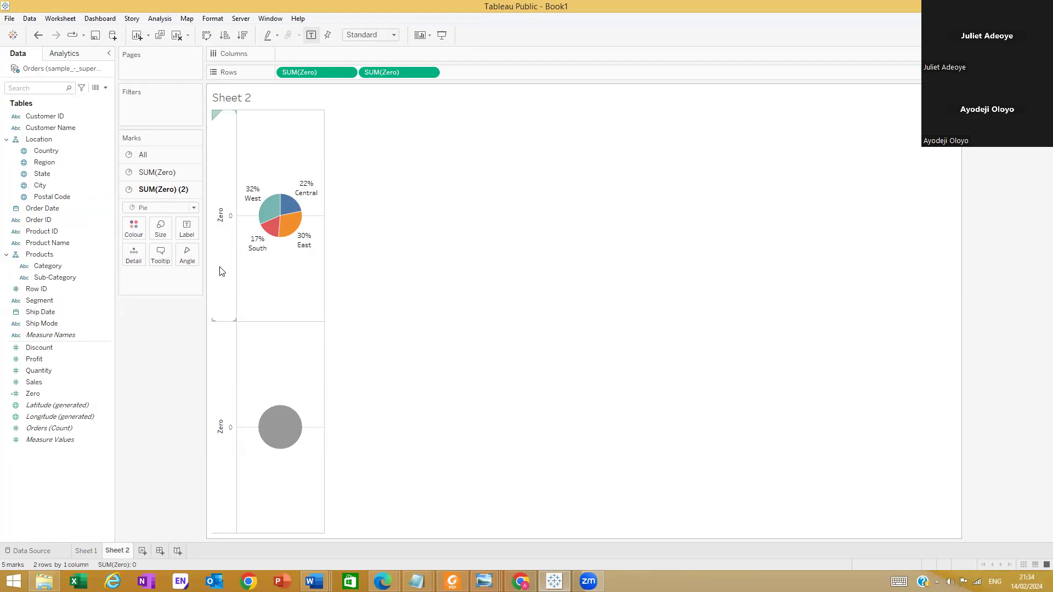
{"action": "mouse_move", "coordinate": [300, 224]}
{"action": "mouse_move", "coordinate": [255, 253]}
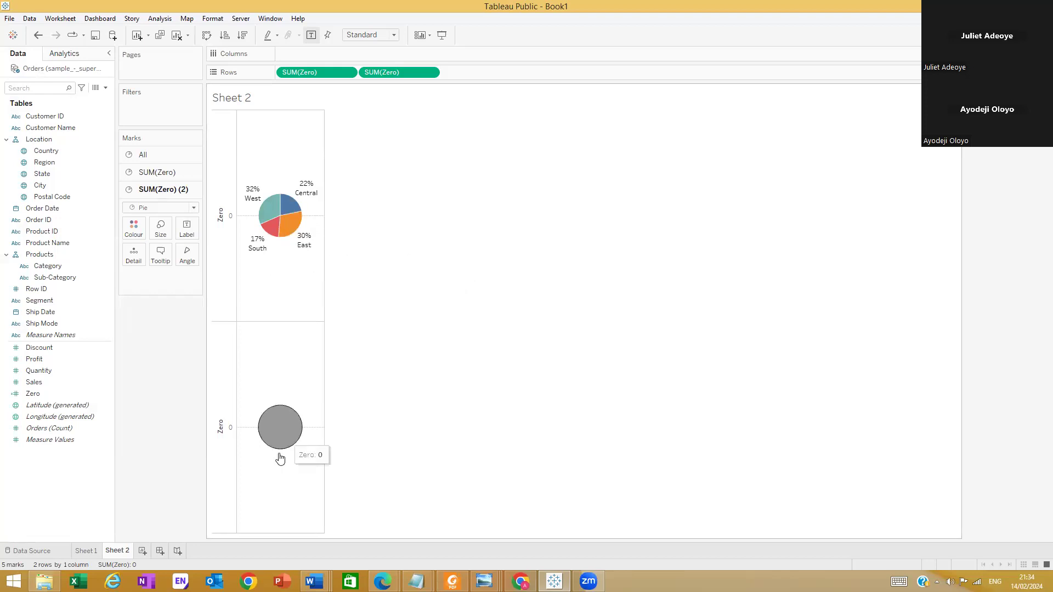
Change the fill colour of the second pie, SUM(Zero) (2), to white
{"action": "left_click", "coordinate": [274, 423]}
{"action": "left_click", "coordinate": [132, 231]}
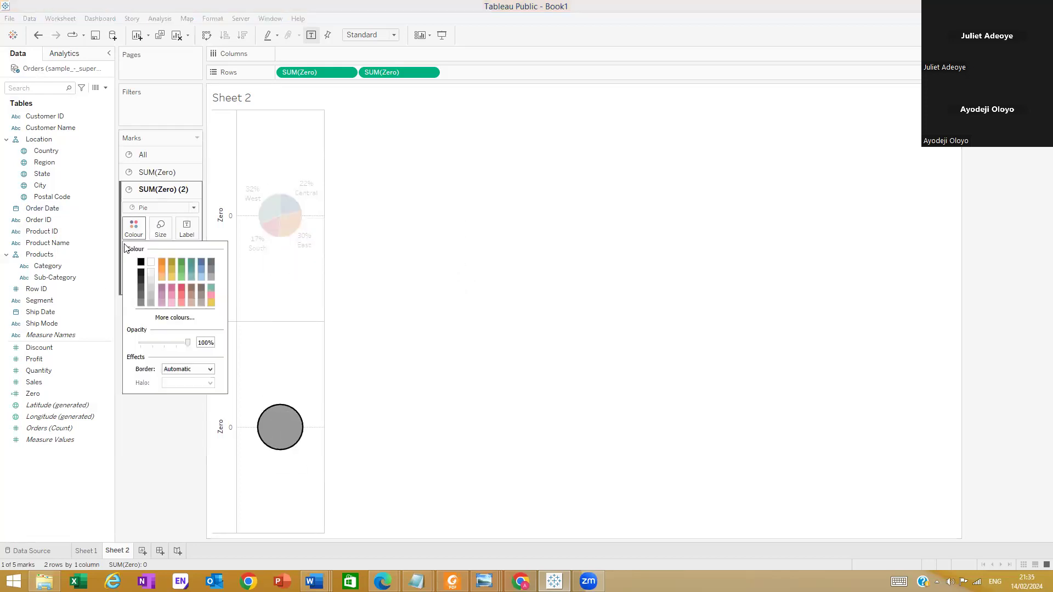
{"action": "left_click", "coordinate": [153, 266]}
{"action": "left_click", "coordinate": [170, 437]}
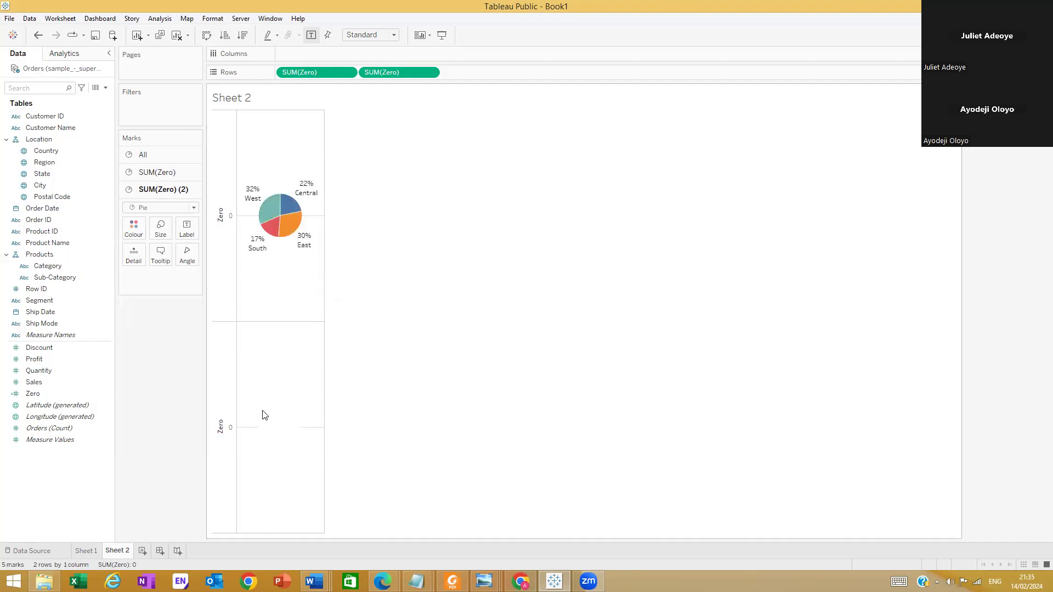
Set the border colour of the second pie, SUM(Zero) (2), to white
{"action": "left_click", "coordinate": [133, 228]}
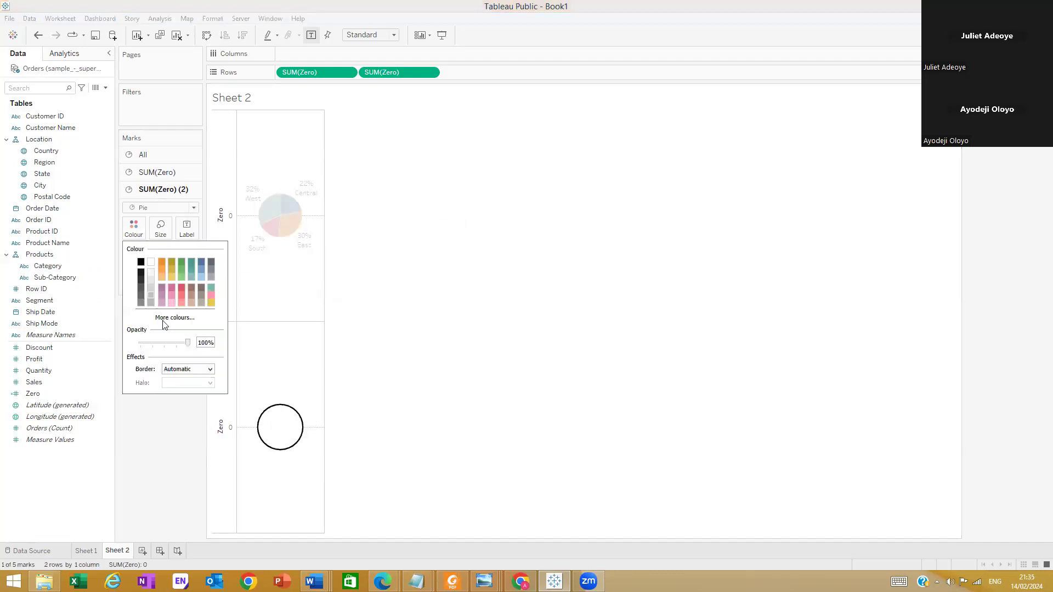
{"action": "left_click", "coordinate": [190, 371]}
{"action": "left_click", "coordinate": [190, 397]}
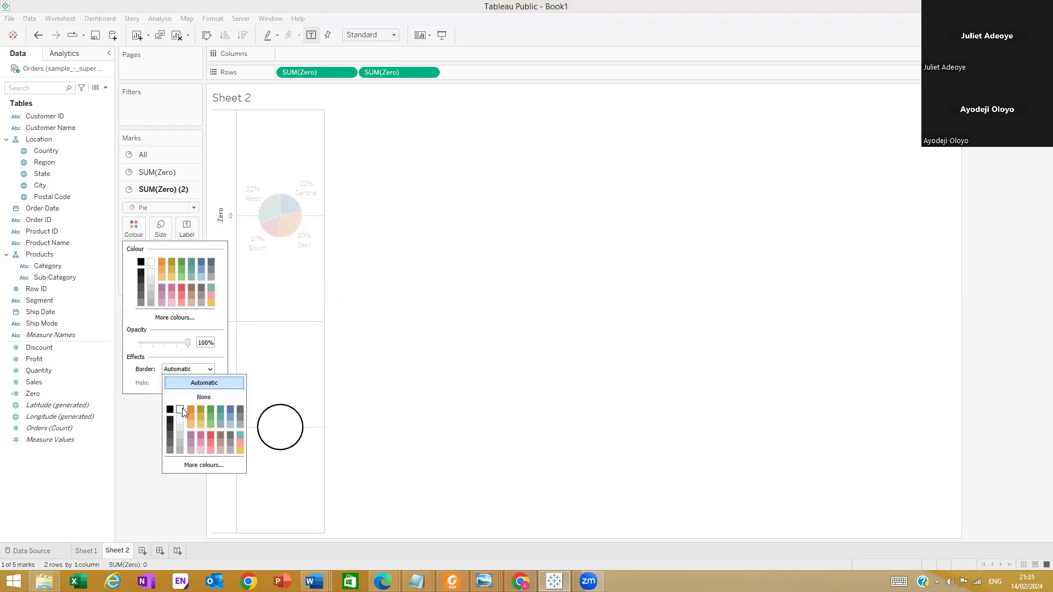
{"action": "left_click", "coordinate": [149, 423]}
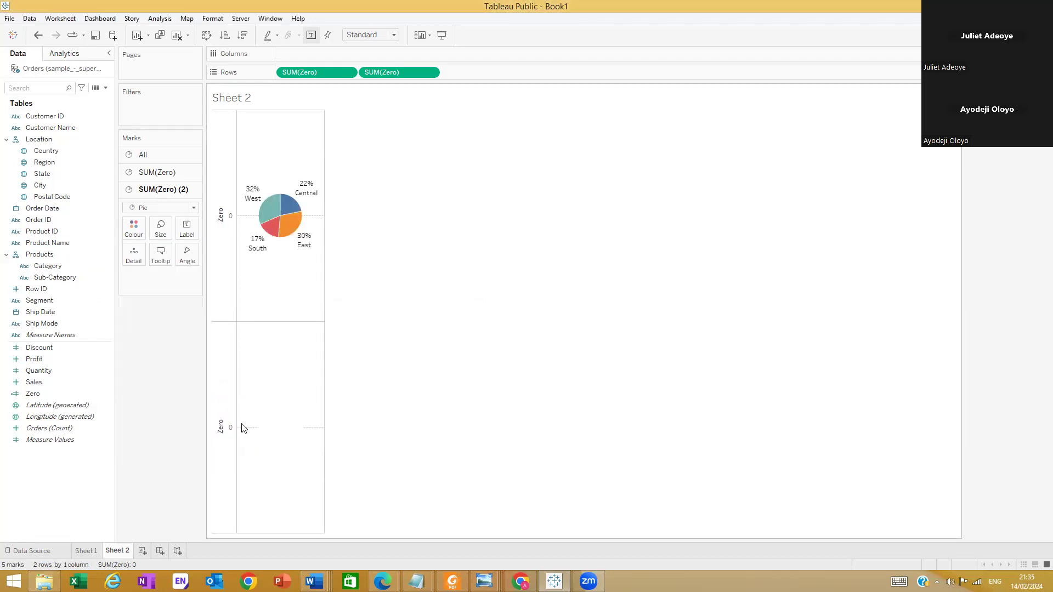
{"action": "left_click", "coordinate": [134, 228]}
{"action": "left_click", "coordinate": [185, 370]}
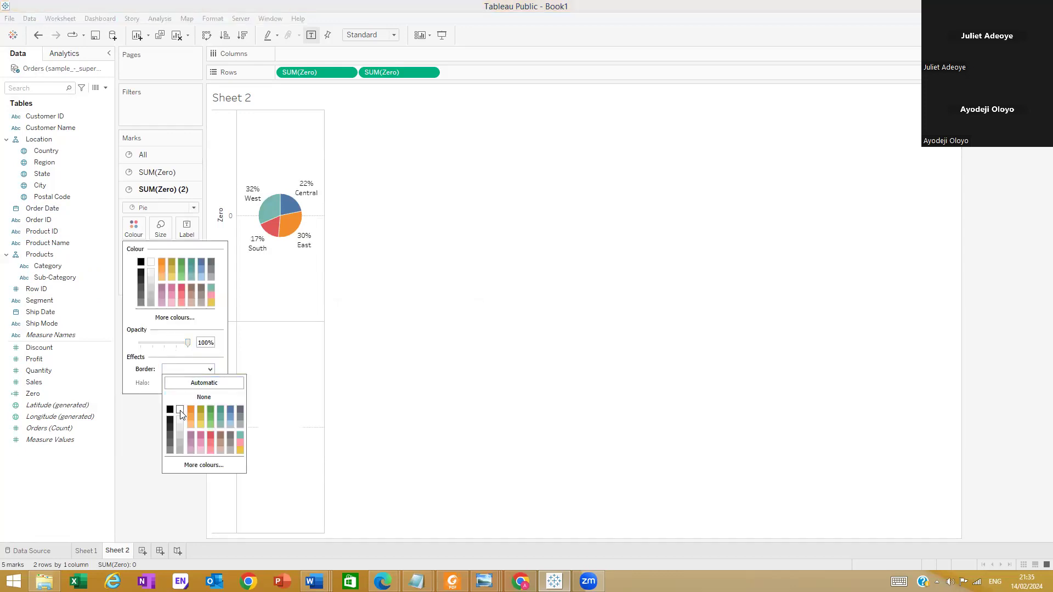
{"action": "left_click", "coordinate": [181, 410]}
{"action": "left_click", "coordinate": [275, 430]}
{"action": "left_click", "coordinate": [188, 387]}
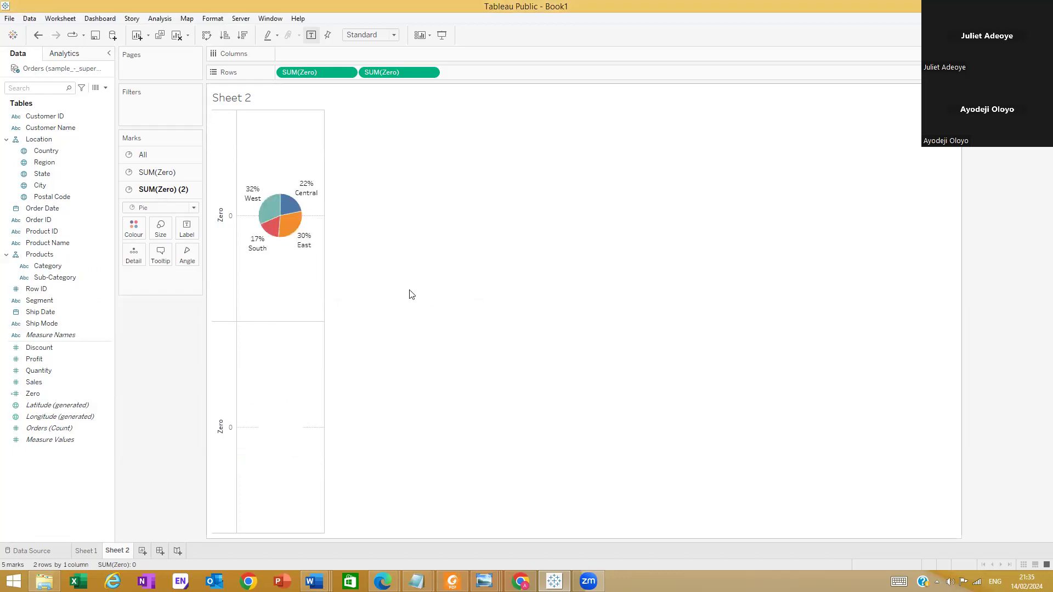
{"action": "mouse_move", "coordinate": [287, 206]}
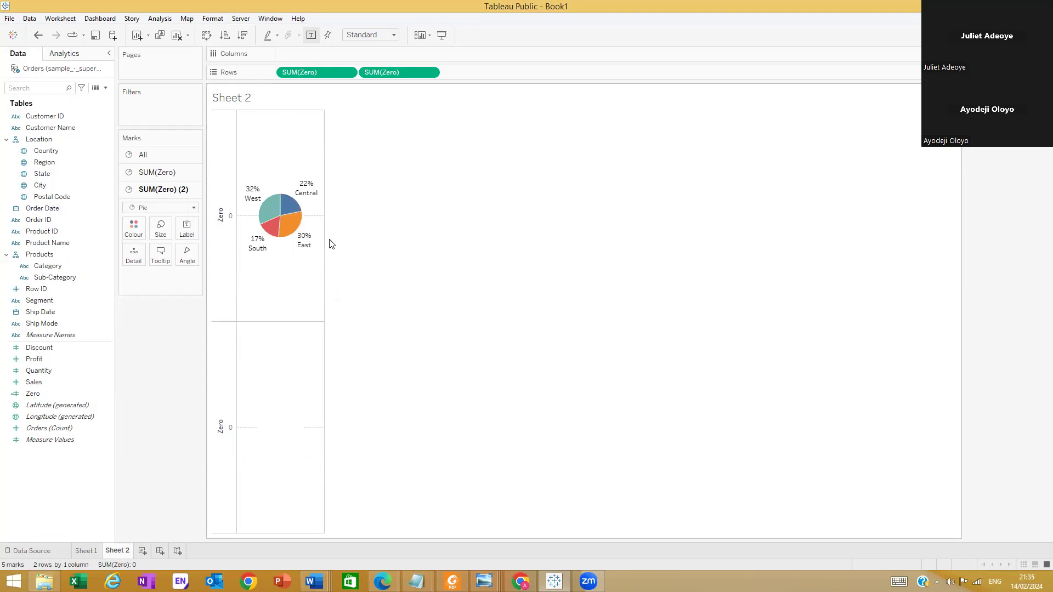
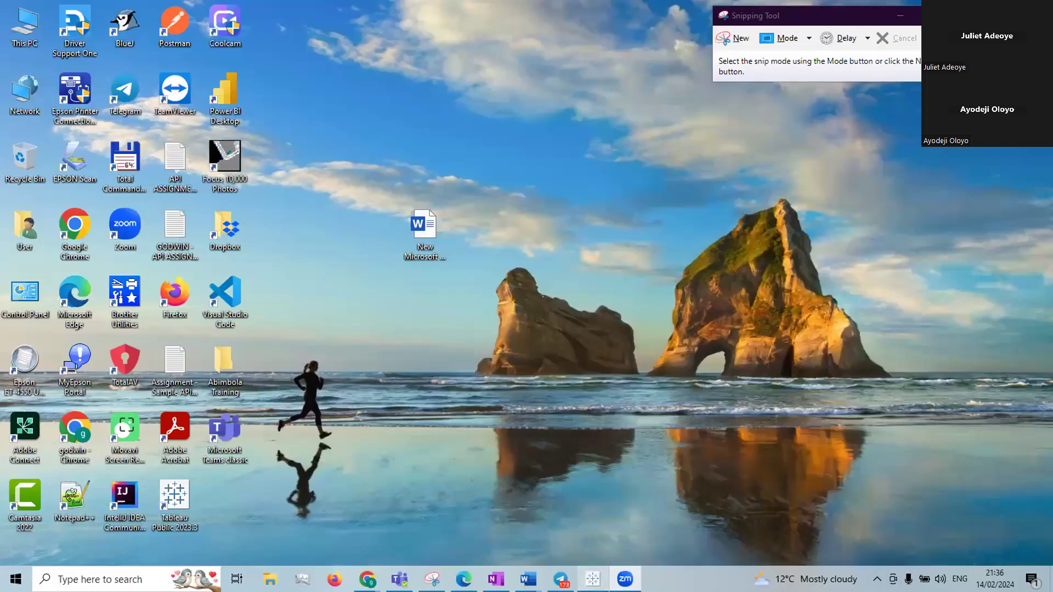
Switch to the Tableau Public workbook Sample store sales and maximize its window
{"action": "left_click", "coordinate": [593, 579]}
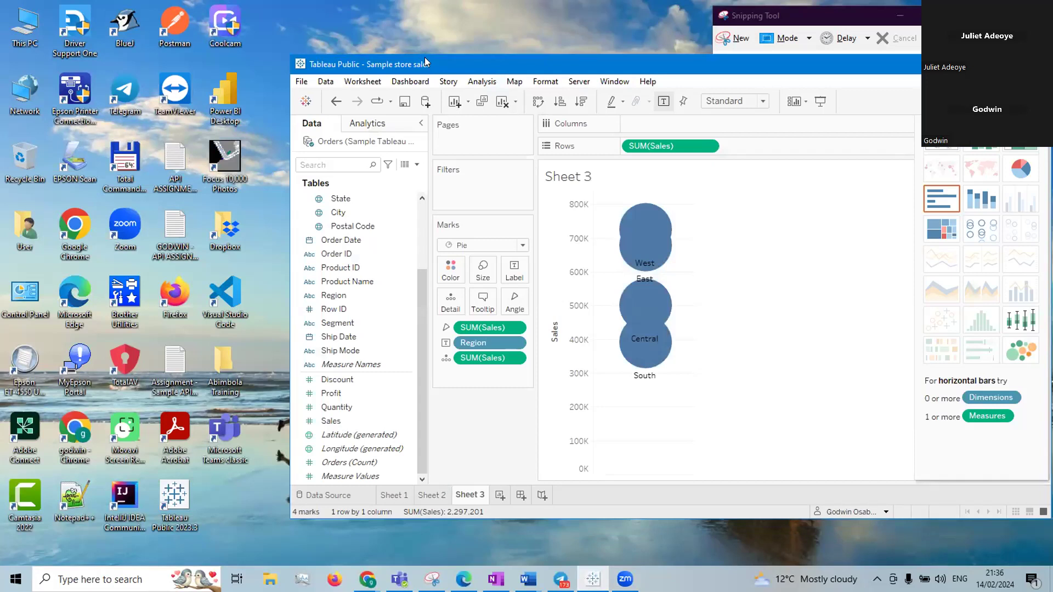
{"action": "left_click_drag", "start_coordinate": [278, 44], "coordinate": [263, 51]}
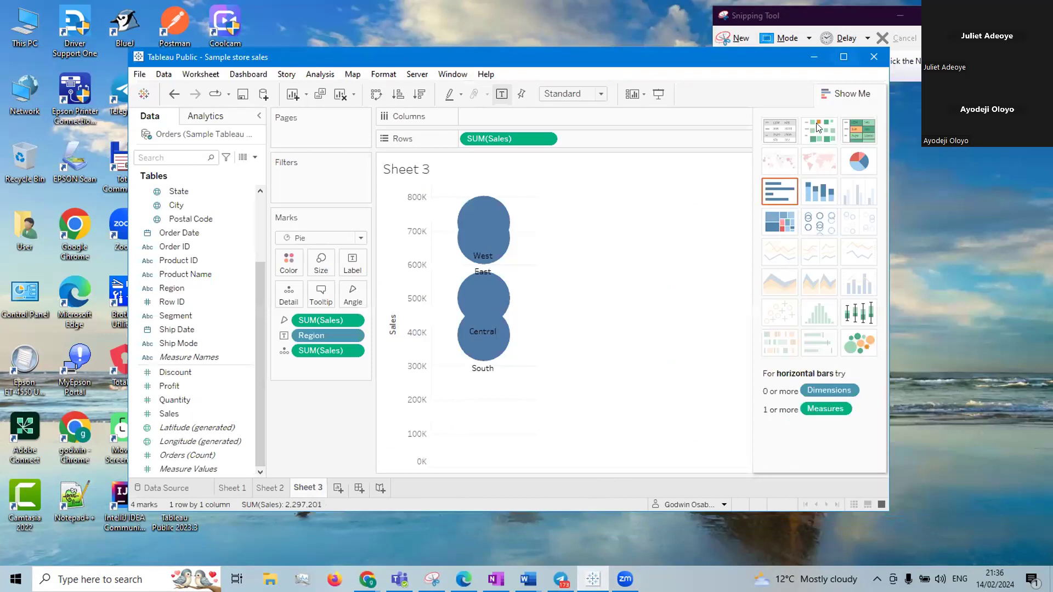
{"action": "left_click", "coordinate": [842, 57]}
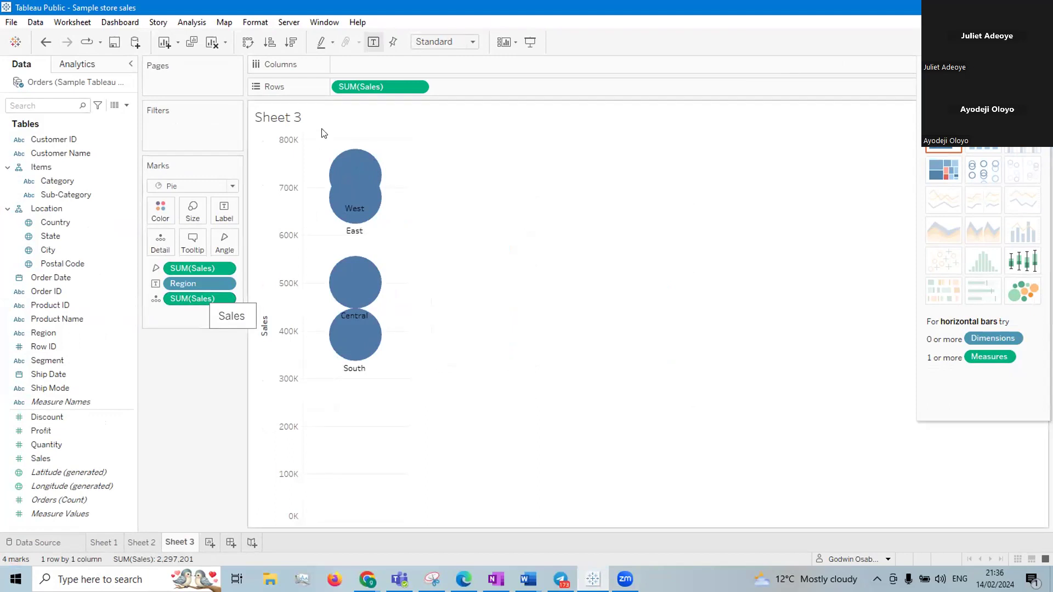
Clear Sheet 3 by removing SUM(Sales) from Rows and both SUM(Sales) fields and Region from the marks
{"action": "left_click_drag", "start_coordinate": [371, 87], "coordinate": [192, 383]}
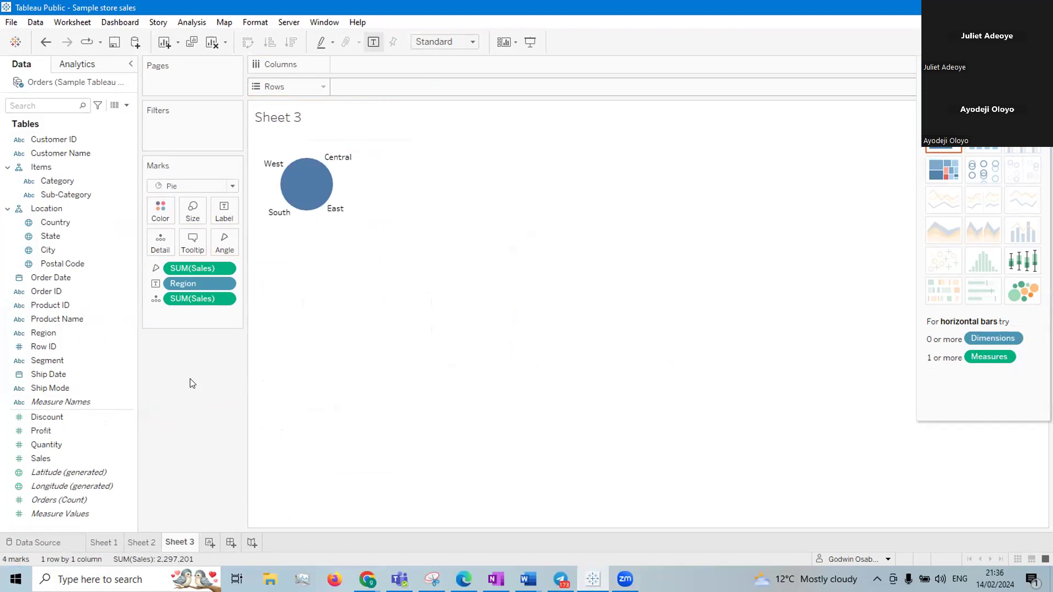
{"action": "left_click_drag", "start_coordinate": [194, 295], "coordinate": [176, 380]}
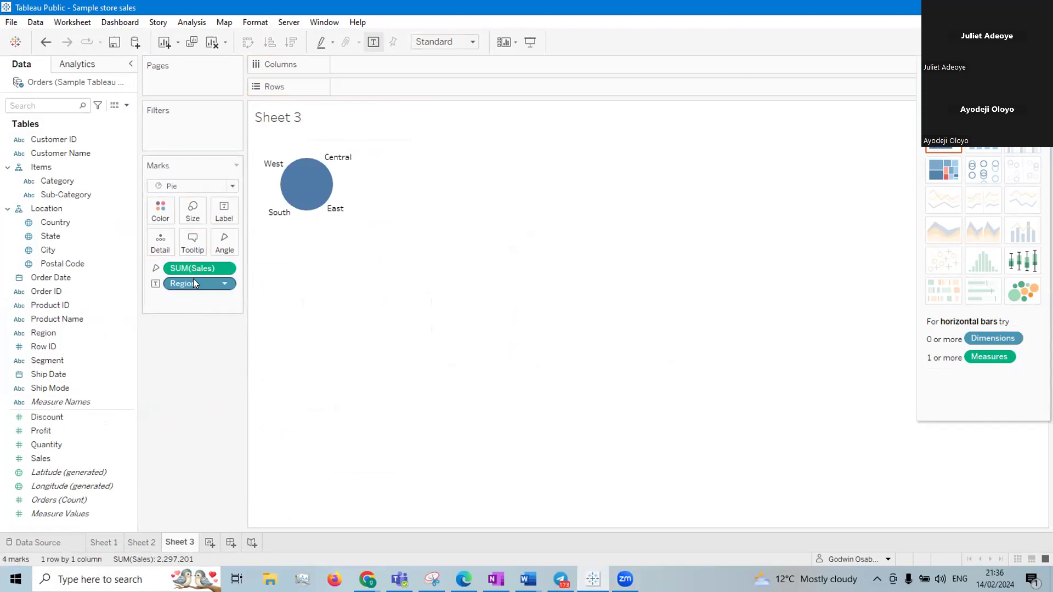
{"action": "left_click_drag", "start_coordinate": [193, 283], "coordinate": [186, 351]}
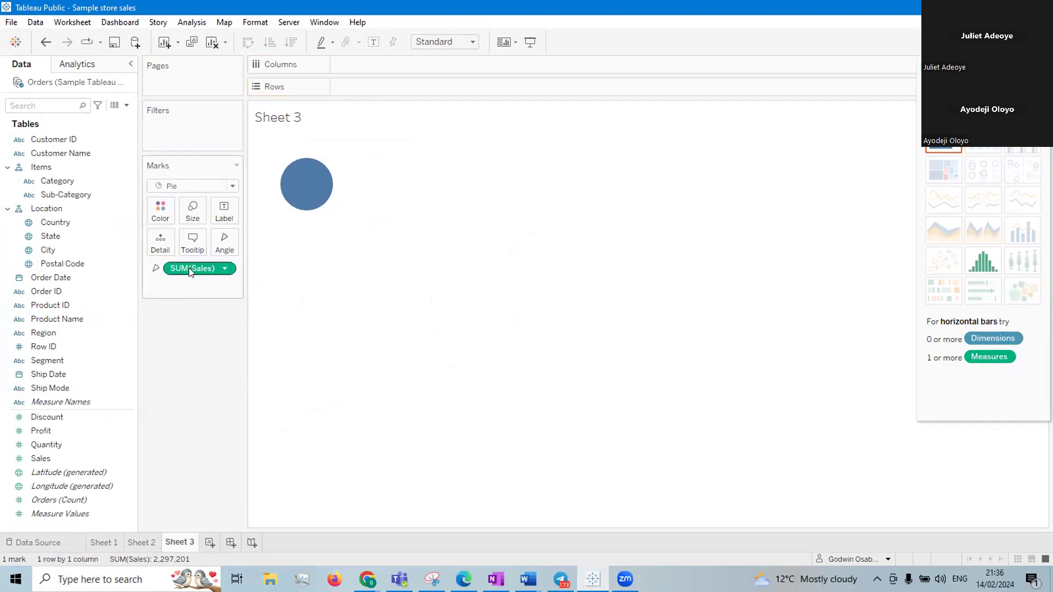
{"action": "left_click_drag", "start_coordinate": [189, 266], "coordinate": [185, 398]}
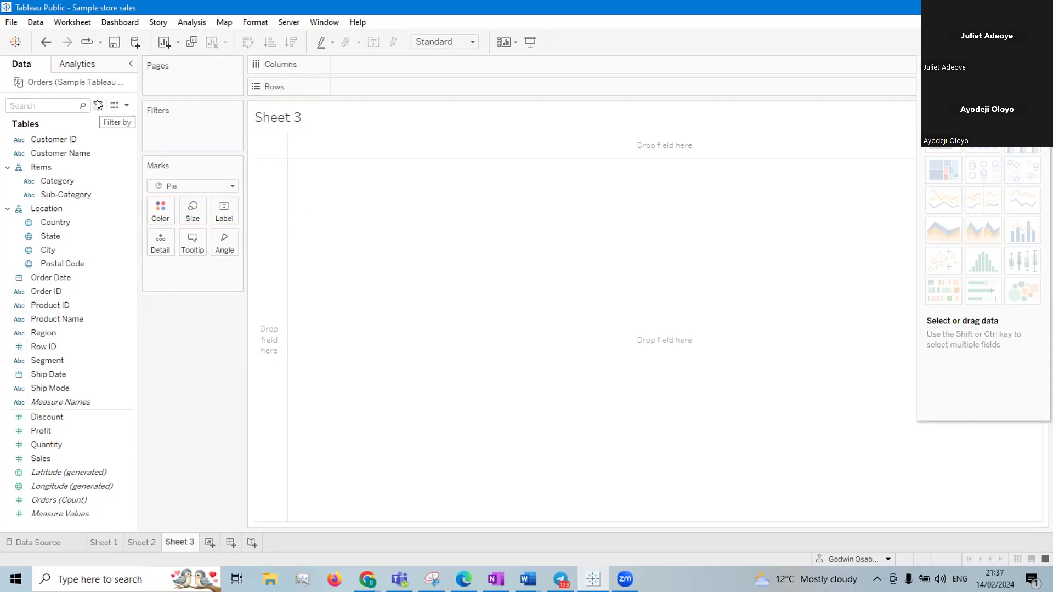
Create a calculated field named Zero with the formula 0
{"action": "left_click", "coordinate": [127, 106]}
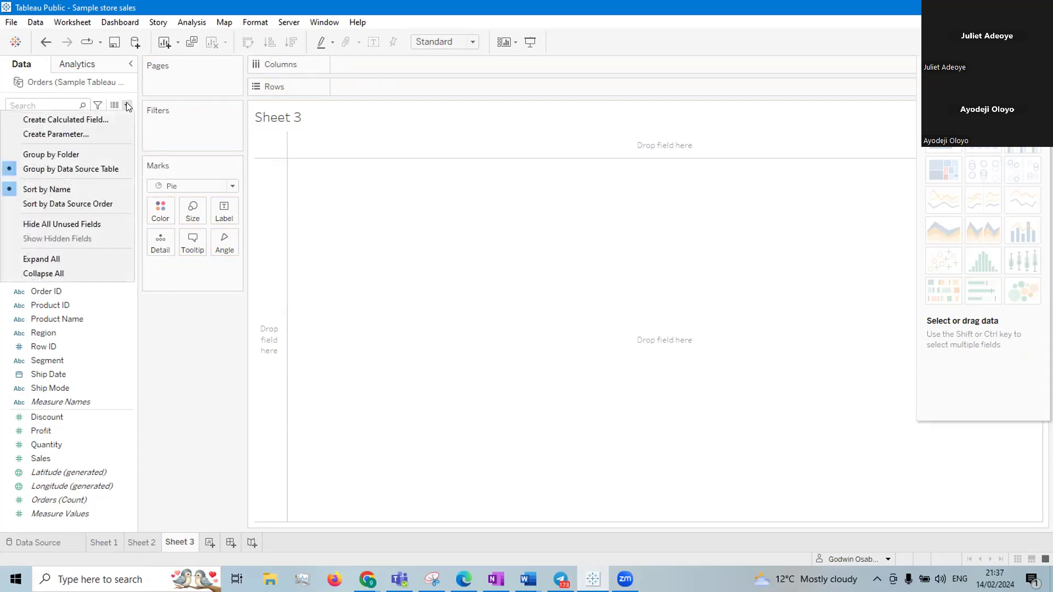
{"action": "left_click", "coordinate": [91, 118]}
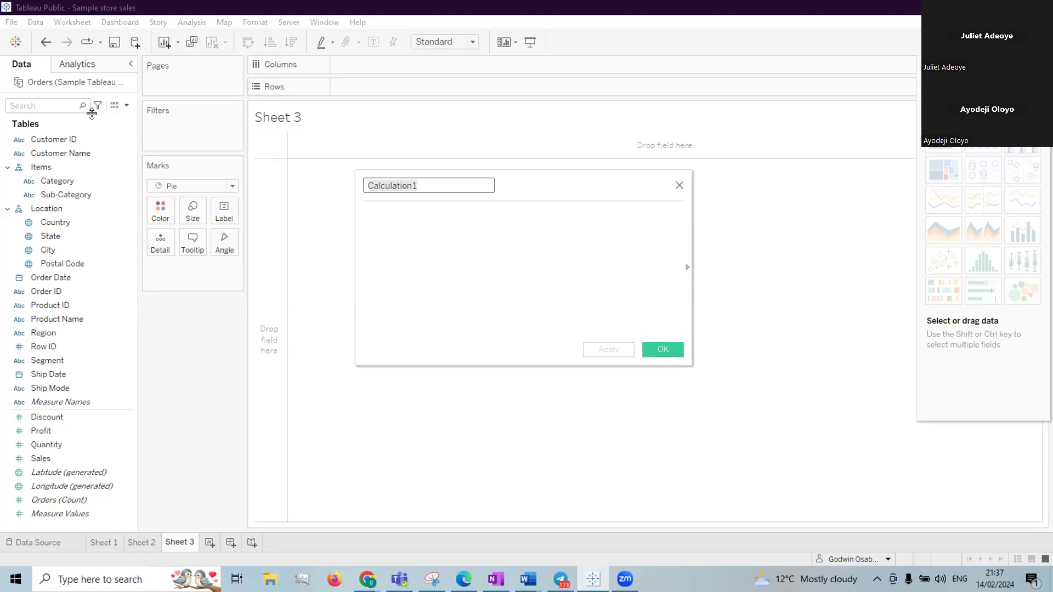
{"action": "type", "text": "Zero"}
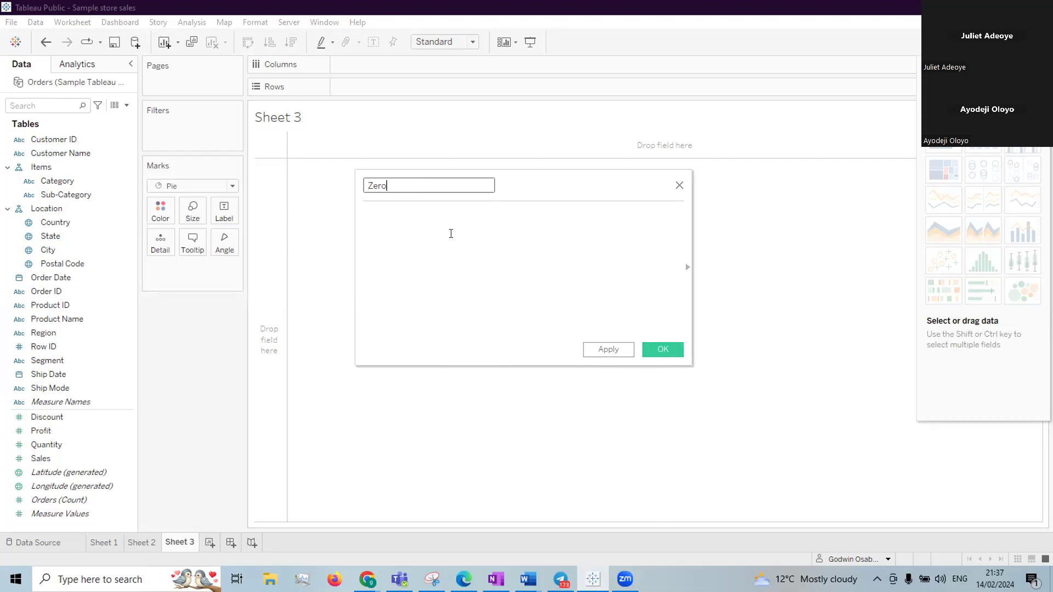
{"action": "left_click", "coordinate": [417, 227]}
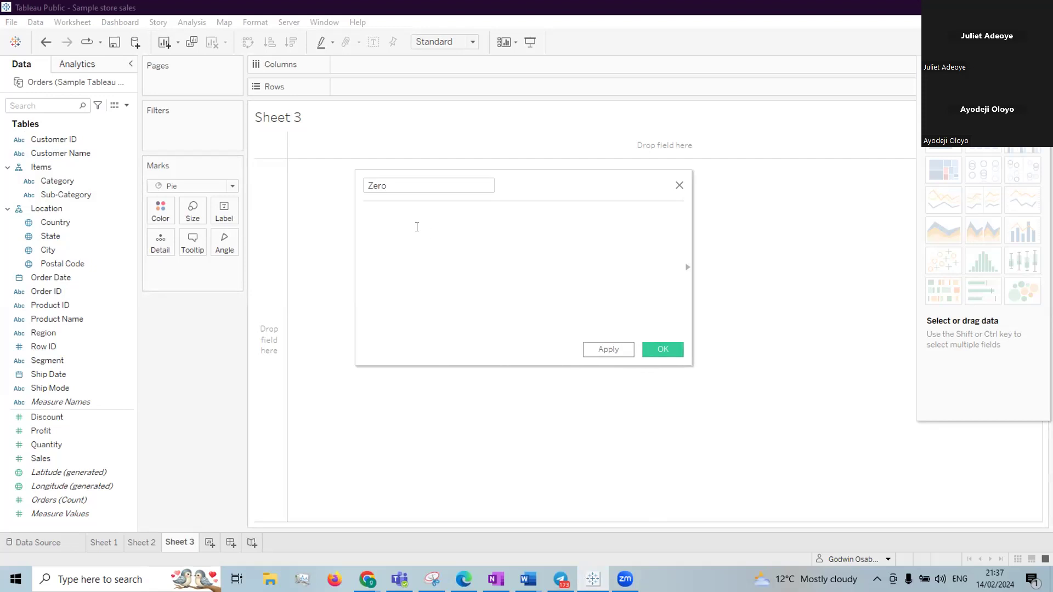
{"action": "type", "text": "0"}
{"action": "left_click", "coordinate": [666, 350]}
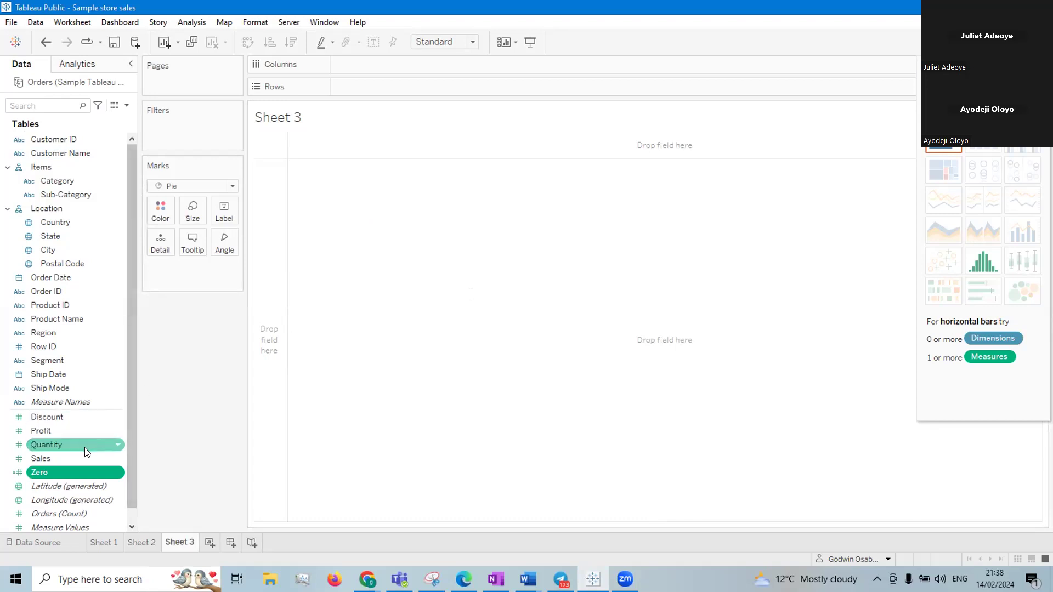
Place the Zero field on Rows twice to get two separate pies
{"action": "left_click_drag", "start_coordinate": [68, 459], "coordinate": [372, 90]}
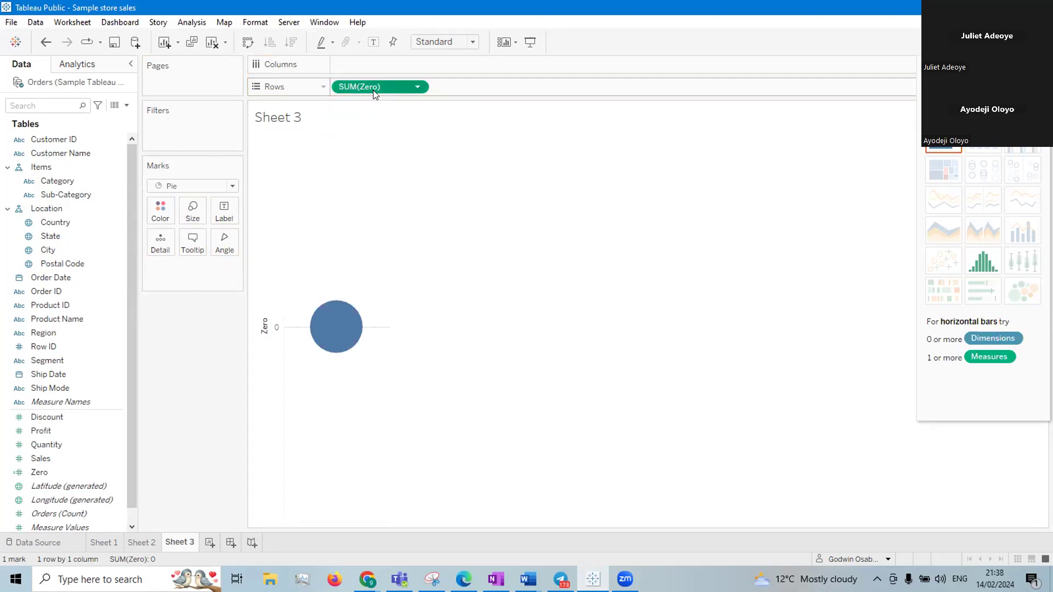
{"action": "left_click_drag", "start_coordinate": [373, 90], "coordinate": [380, 88]}
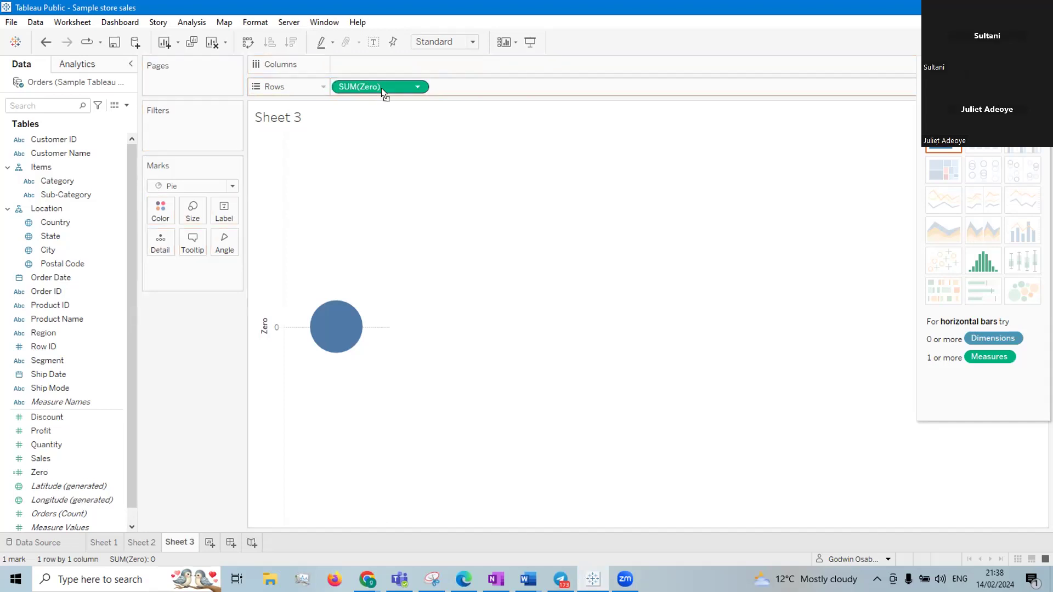
{"action": "left_click_drag", "start_coordinate": [381, 88], "coordinate": [381, 88]}
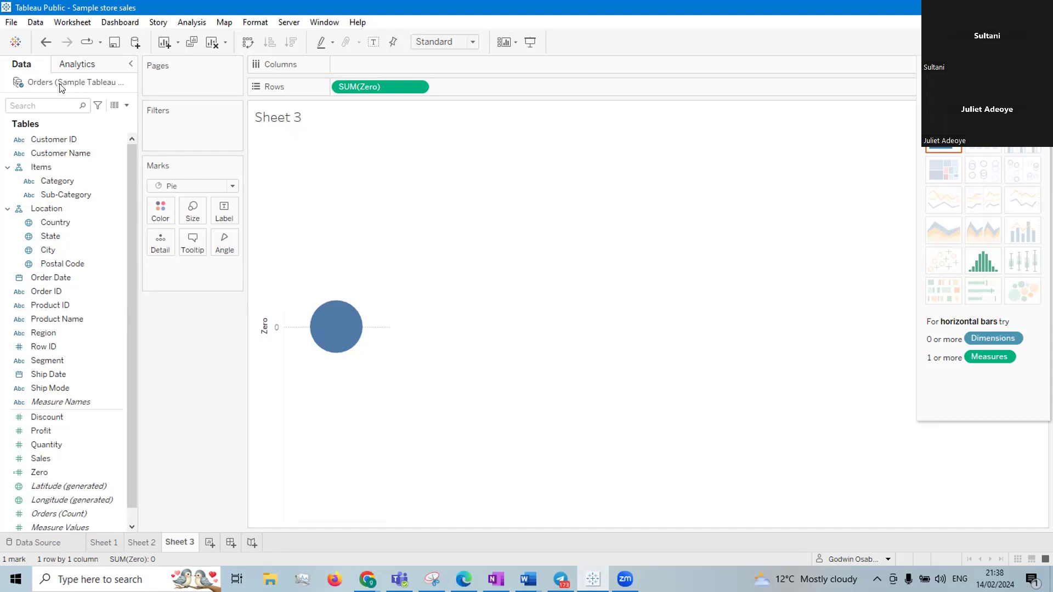
{"action": "left_click", "coordinate": [41, 458]}
{"action": "left_click", "coordinate": [33, 473]}
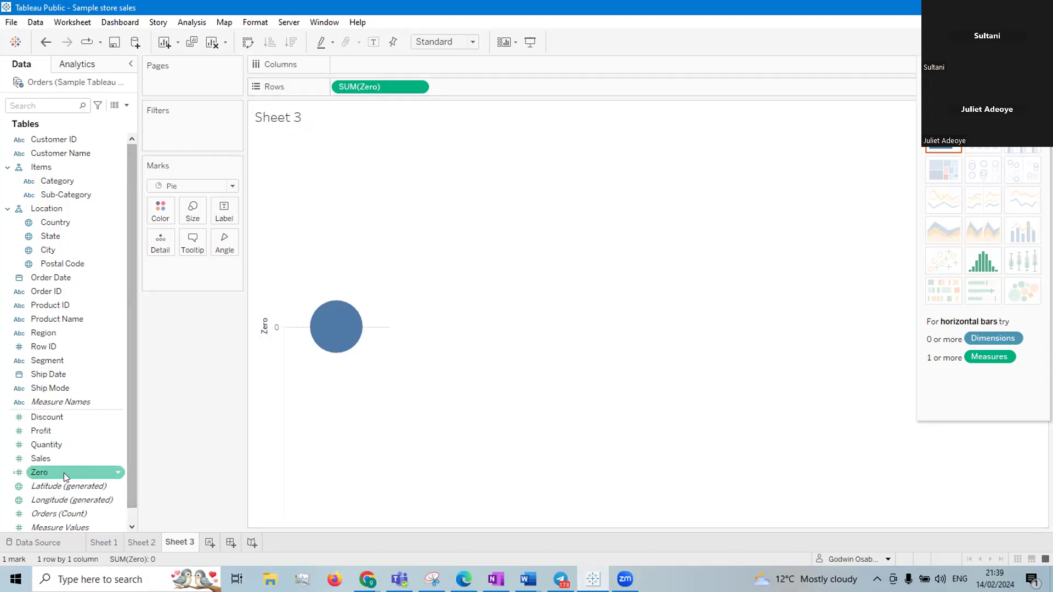
{"action": "left_click_drag", "start_coordinate": [44, 470], "coordinate": [476, 131]}
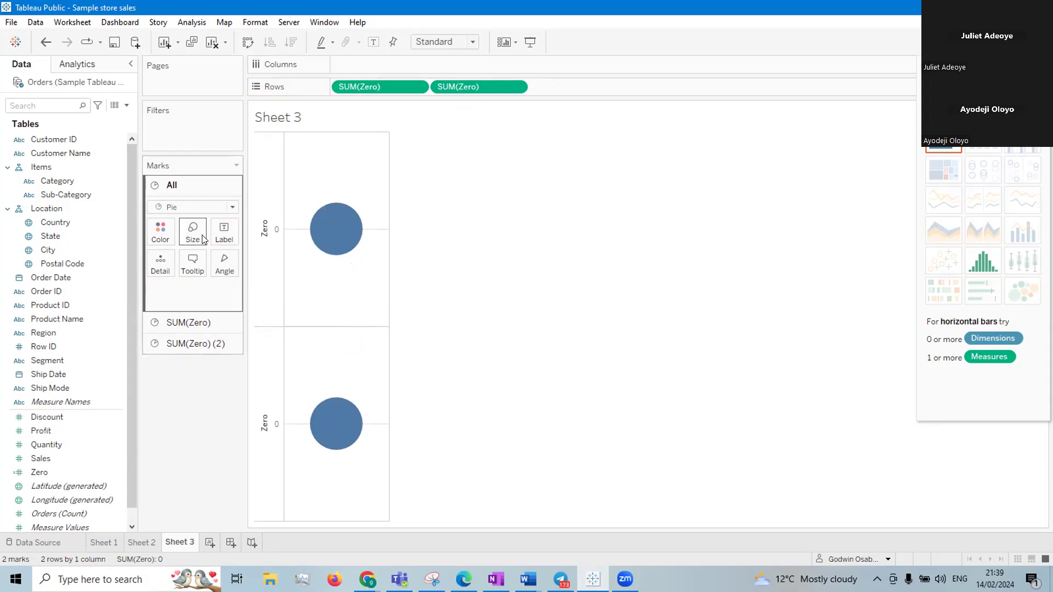
Colour the first pie, SUM(Zero), by Region and size its slice angles by Sales
{"action": "left_click", "coordinate": [192, 323]}
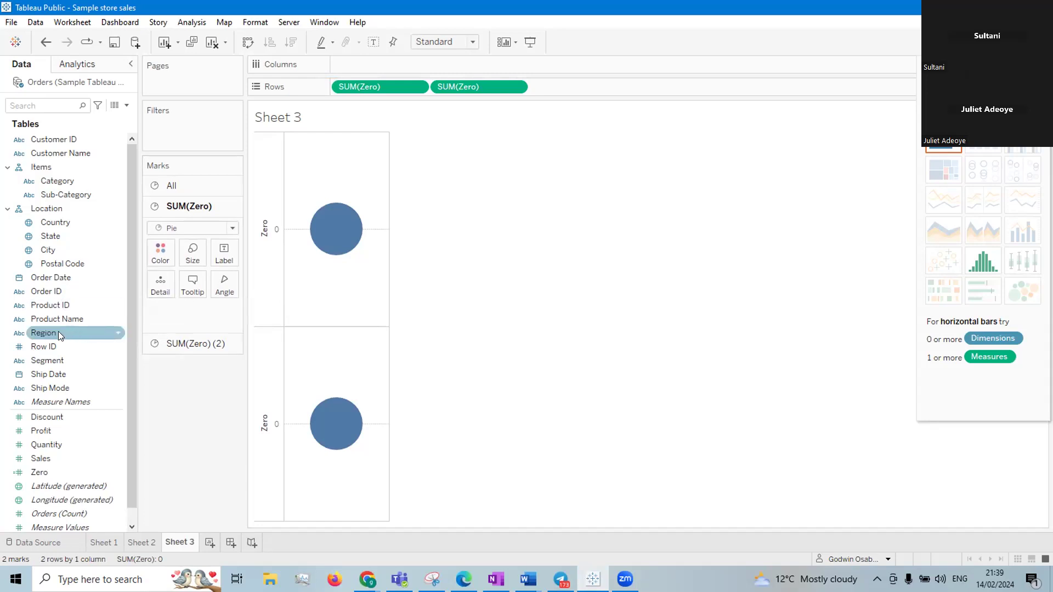
{"action": "left_click_drag", "start_coordinate": [58, 332], "coordinate": [165, 256]}
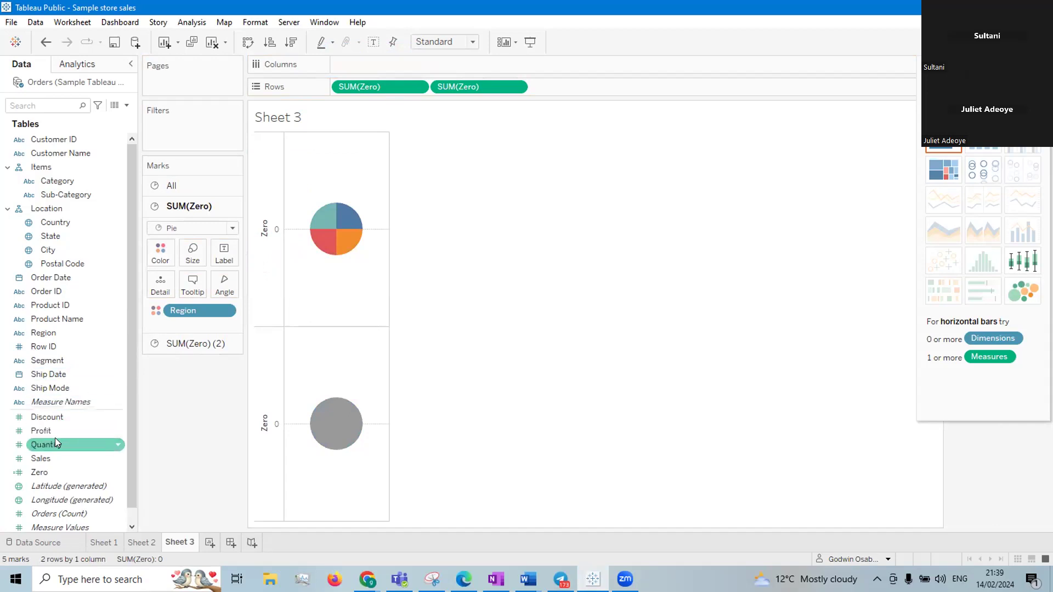
{"action": "left_click_drag", "start_coordinate": [49, 456], "coordinate": [213, 282]}
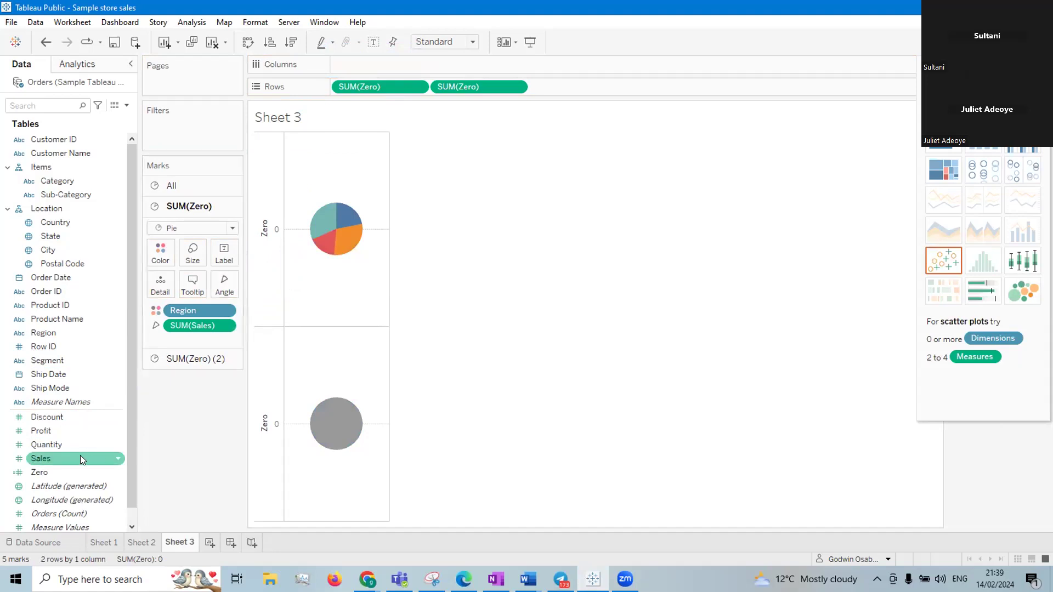
Label the first pie's slices with Sales and Region
{"action": "left_click_drag", "start_coordinate": [80, 458], "coordinate": [243, 254]}
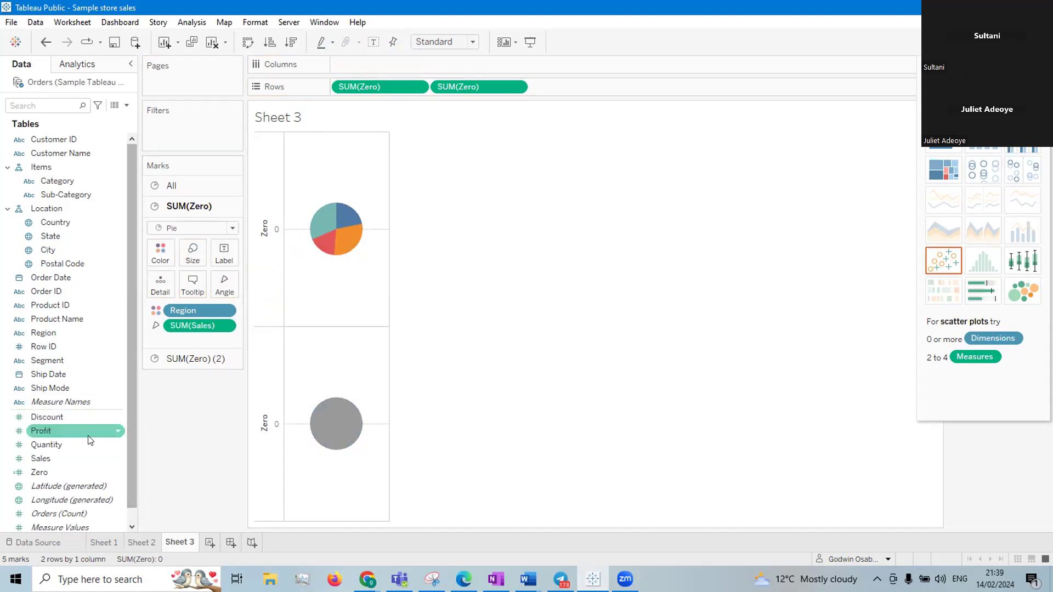
{"action": "left_click_drag", "start_coordinate": [44, 463], "coordinate": [213, 254]}
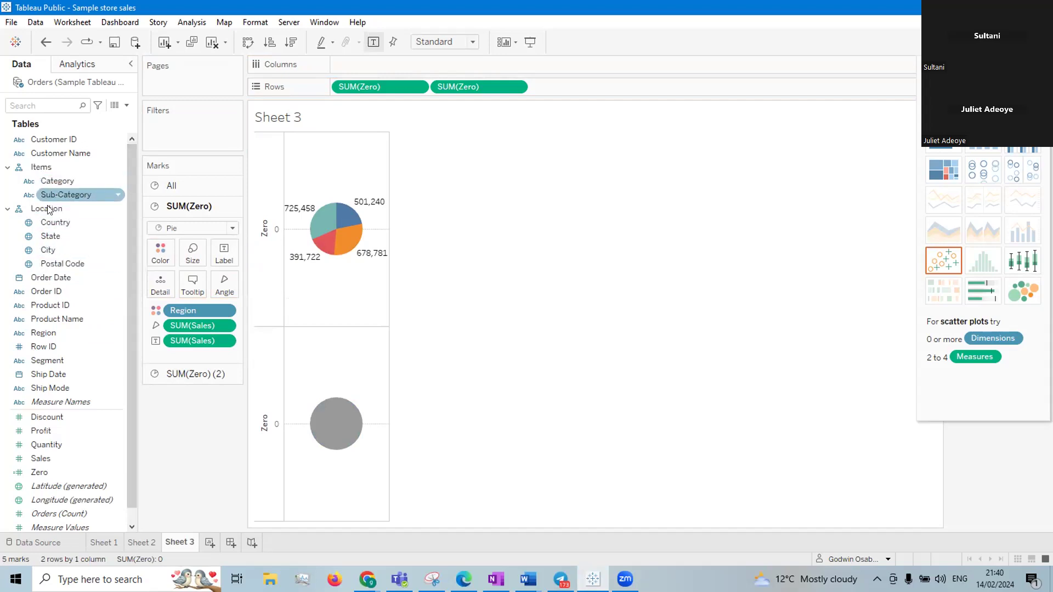
{"action": "left_click", "coordinate": [40, 334]}
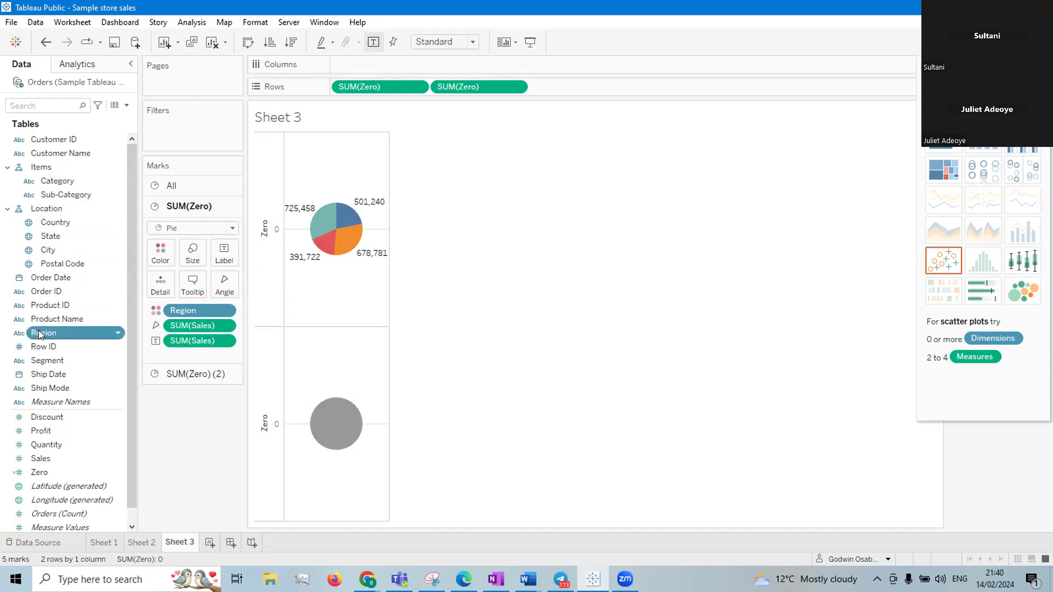
{"action": "left_click", "coordinate": [40, 334]}
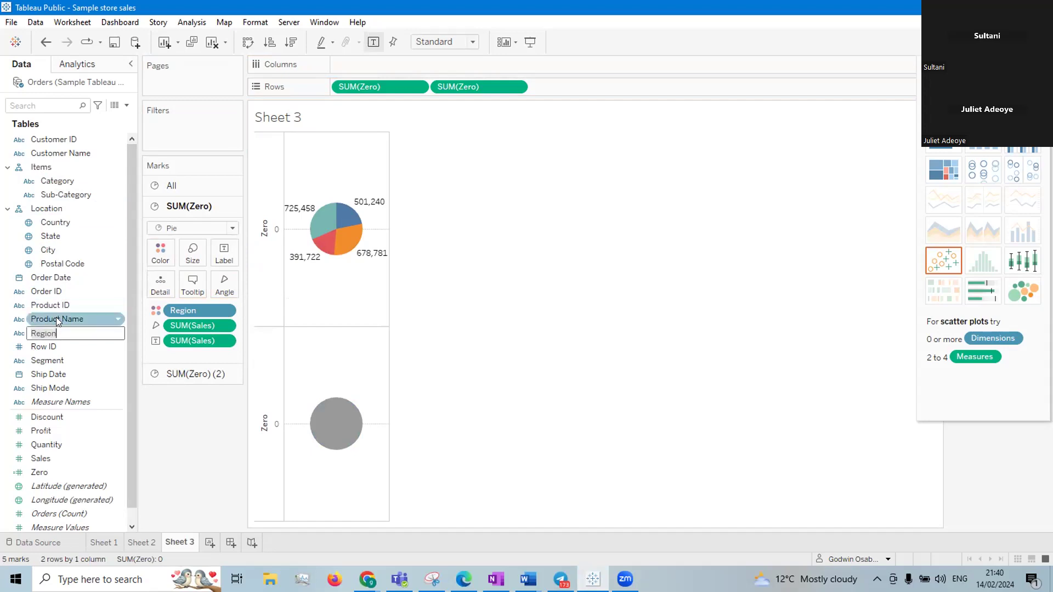
{"action": "left_click", "coordinate": [51, 334]}
{"action": "left_click_drag", "start_coordinate": [51, 335], "coordinate": [224, 257]}
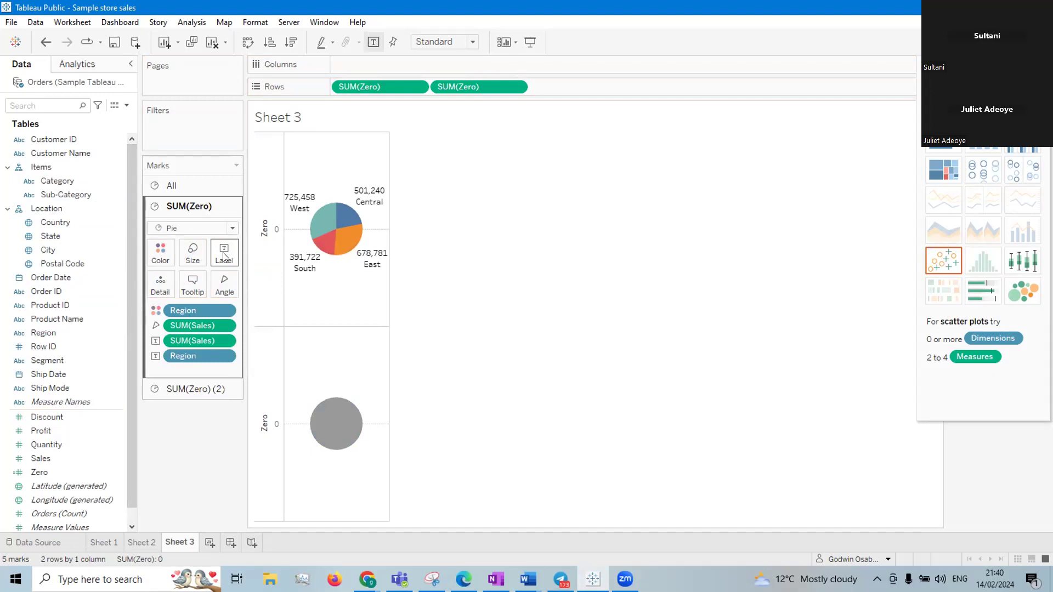
Try the Percentage number format on the first pie's Sales label and set it back to Automatic
{"action": "right_click", "coordinate": [222, 340]}
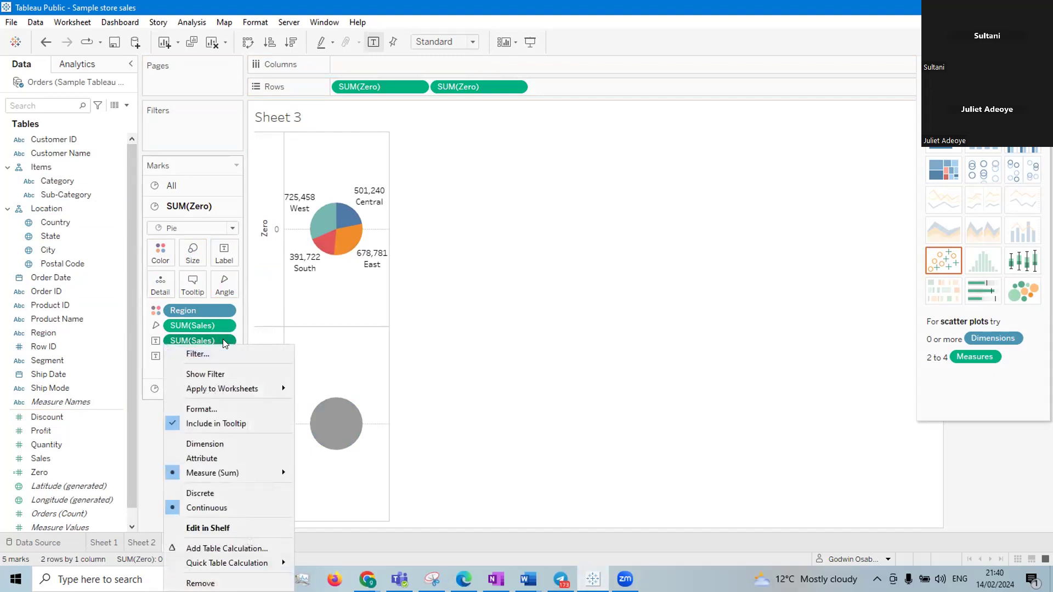
{"action": "left_click", "coordinate": [228, 410]}
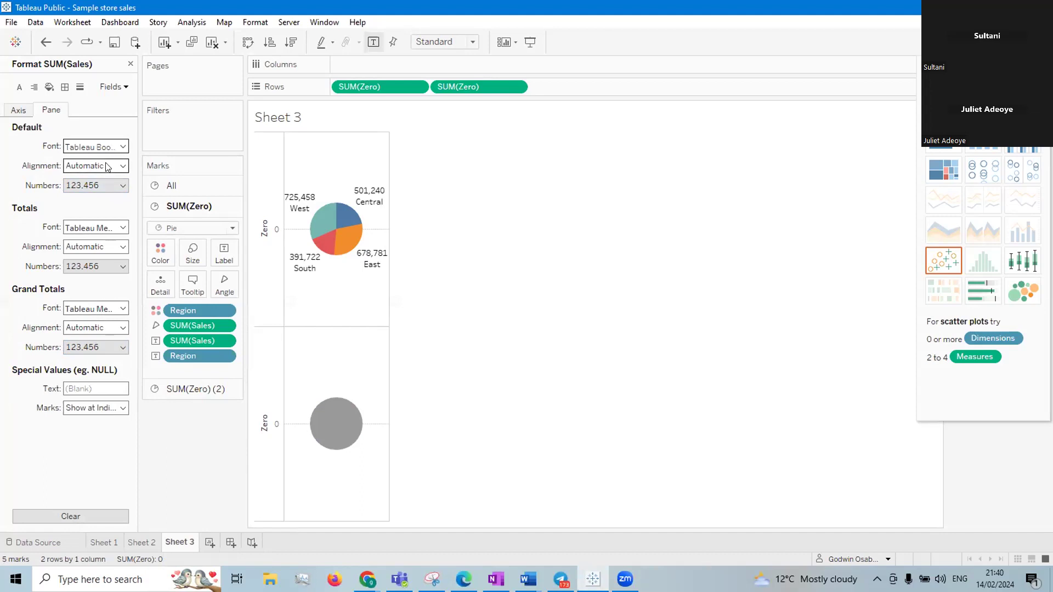
{"action": "left_click", "coordinate": [102, 185]}
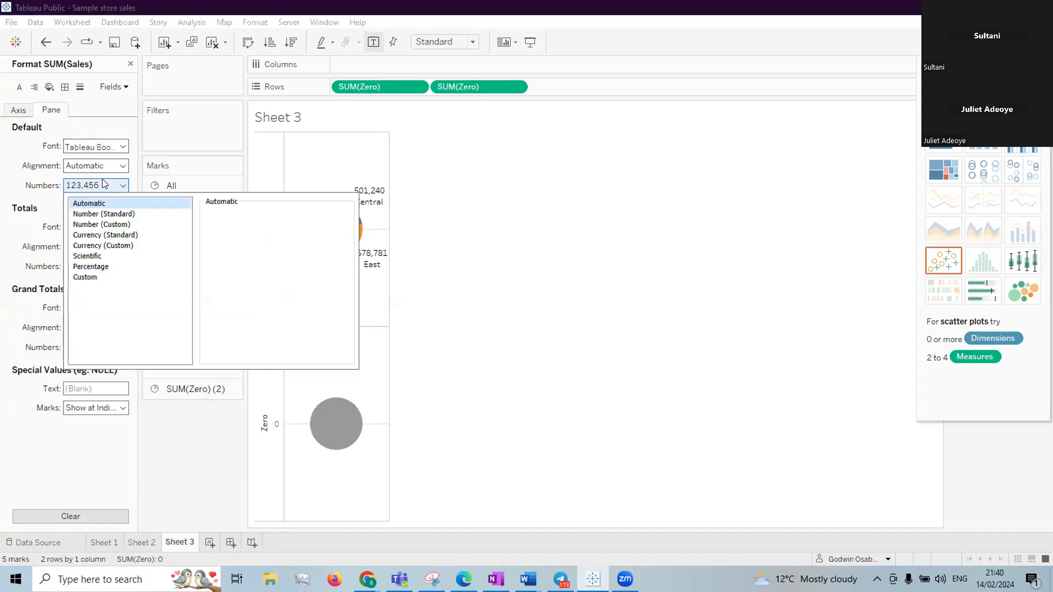
{"action": "left_click", "coordinate": [86, 267]}
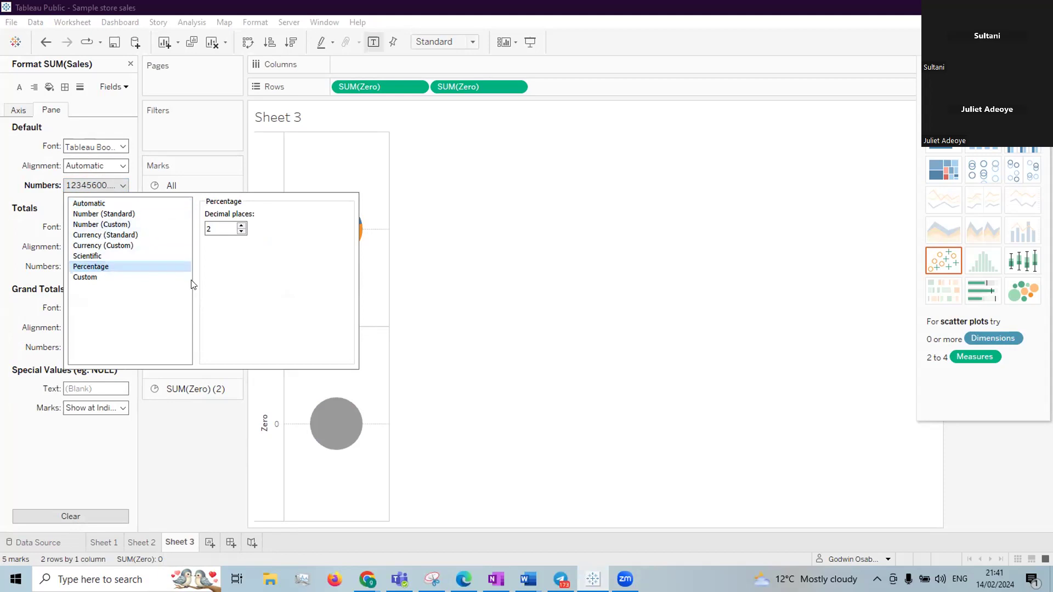
{"action": "left_click", "coordinate": [92, 207]}
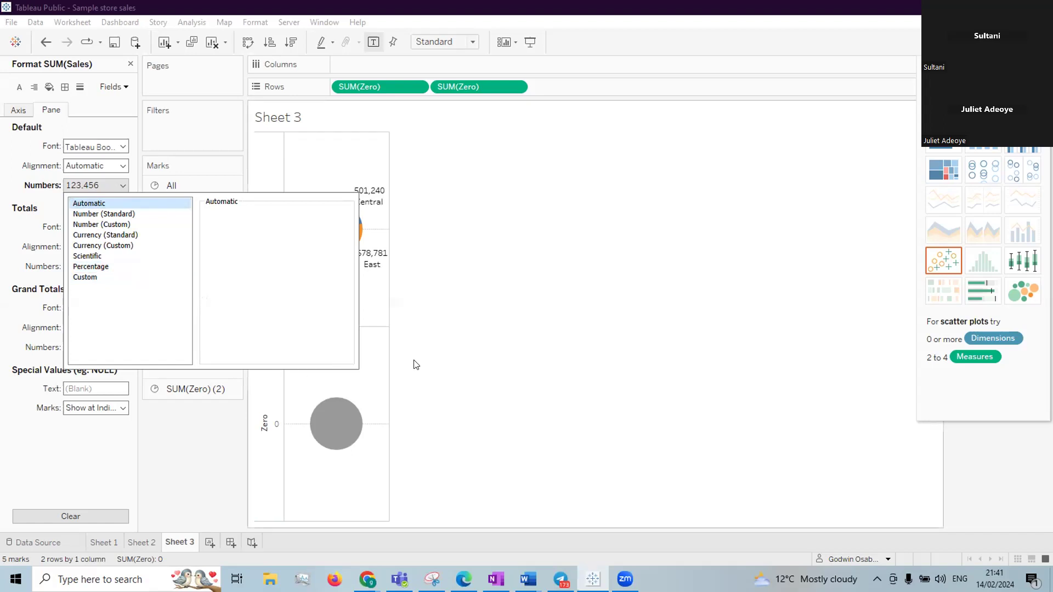
{"action": "left_click", "coordinate": [191, 468]}
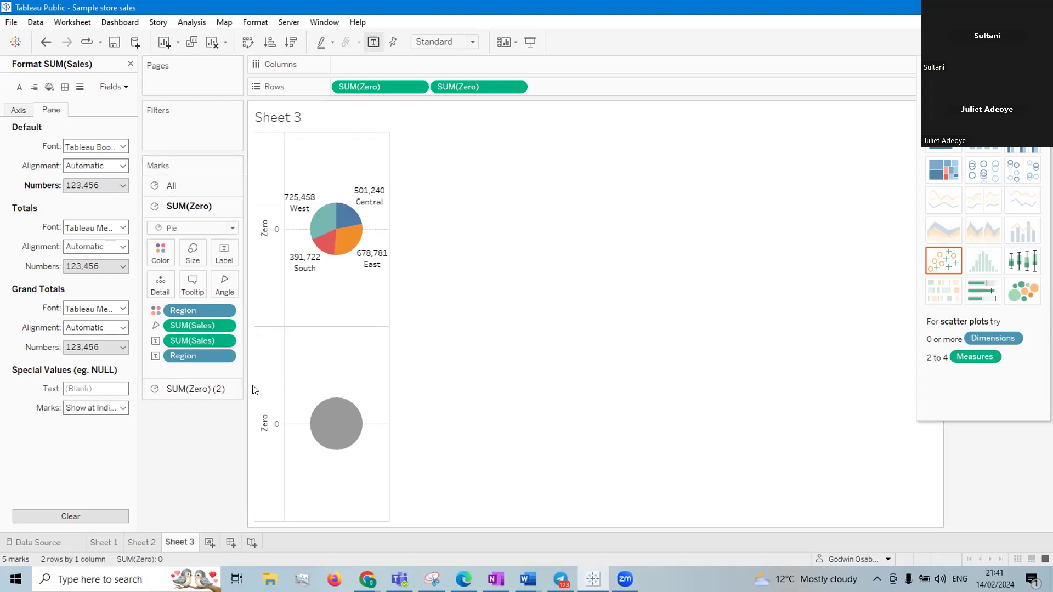
Apply the Percent of Total quick table calculation to the first pie's SUM(Sales) label
{"action": "left_click", "coordinate": [224, 340]}
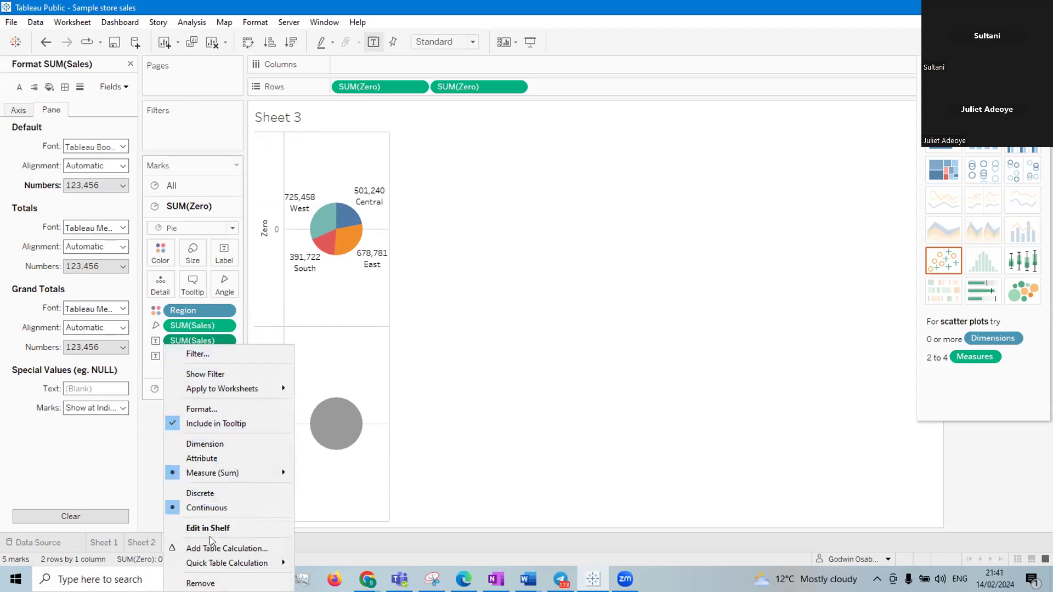
{"action": "mouse_move", "coordinate": [214, 563]}
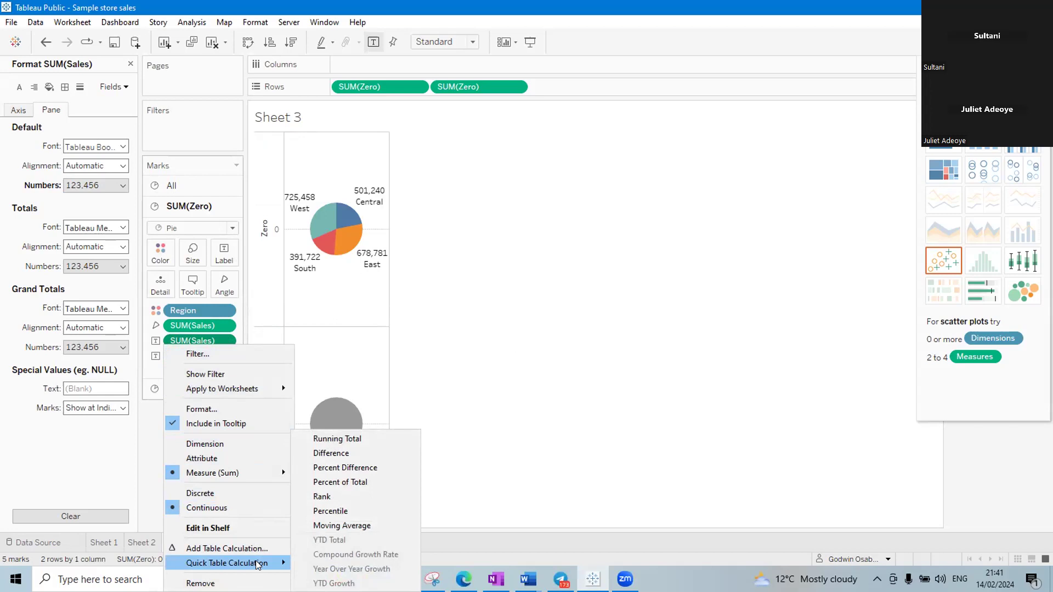
{"action": "left_click", "coordinate": [339, 482]}
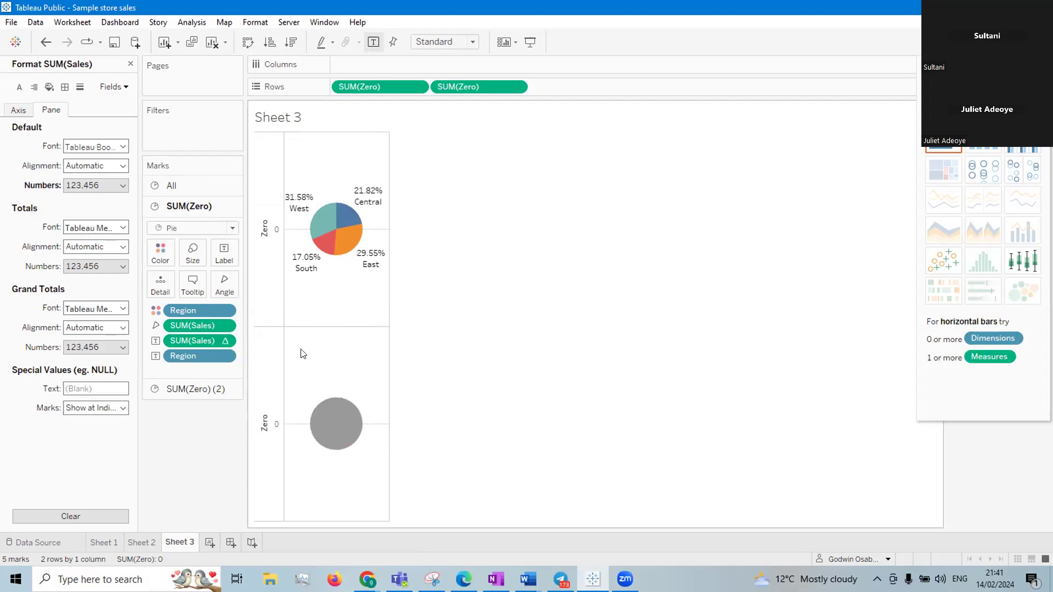
Set the number format of the first pie's plain SUM(Sales) field to Percentage with 0 decimal places
{"action": "left_click", "coordinate": [123, 186]}
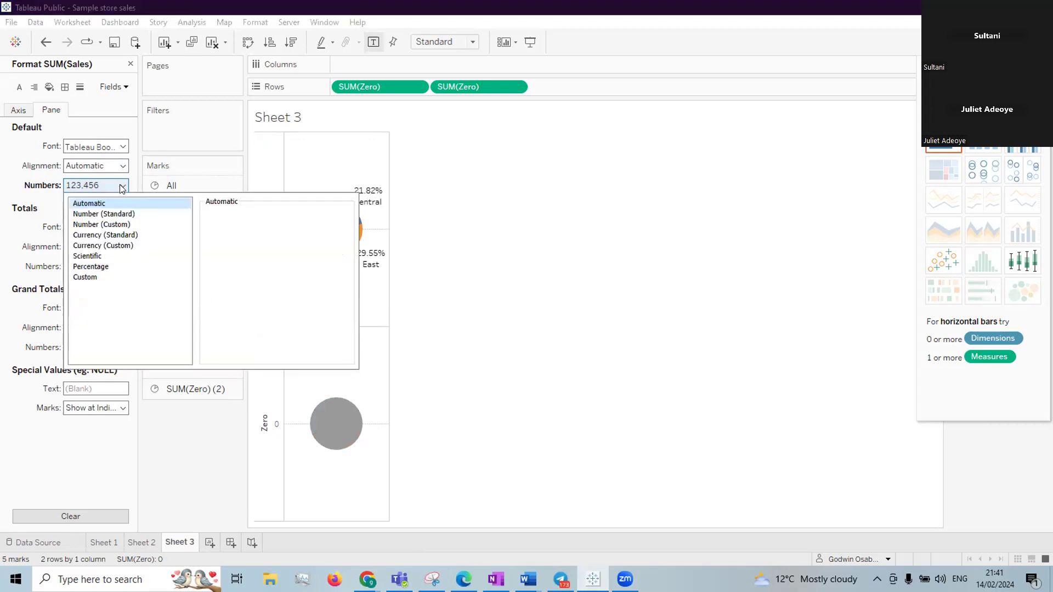
{"action": "left_click", "coordinate": [97, 268]}
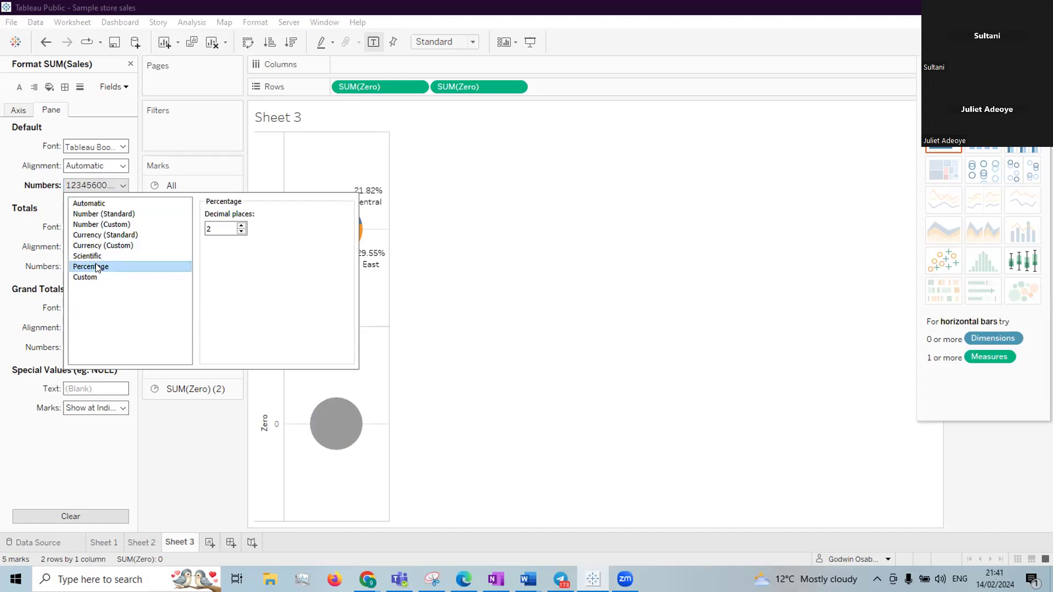
{"action": "left_click", "coordinate": [209, 228]}
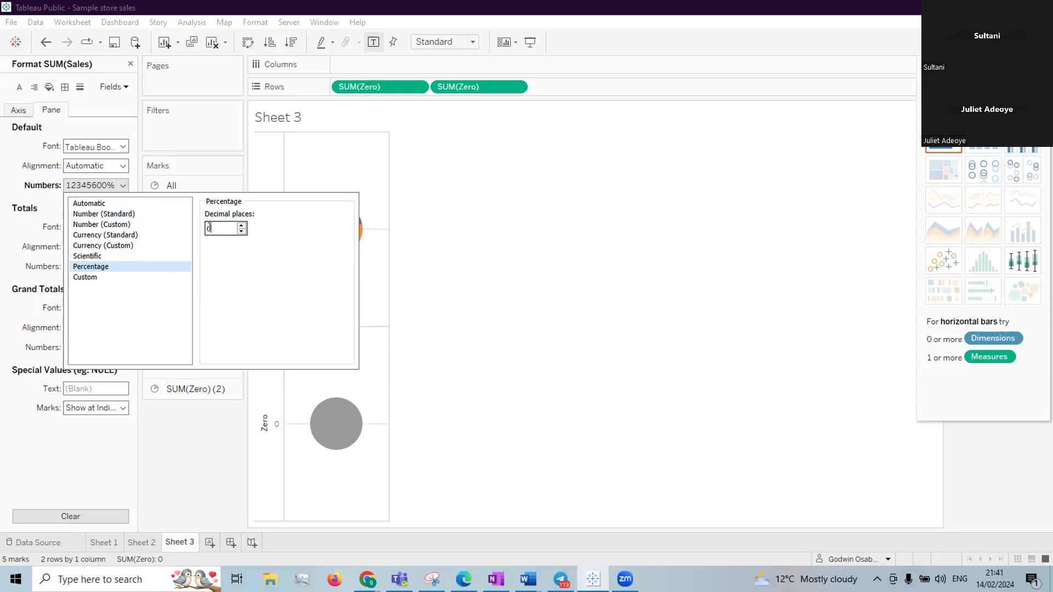
{"action": "type", "text": "0"}
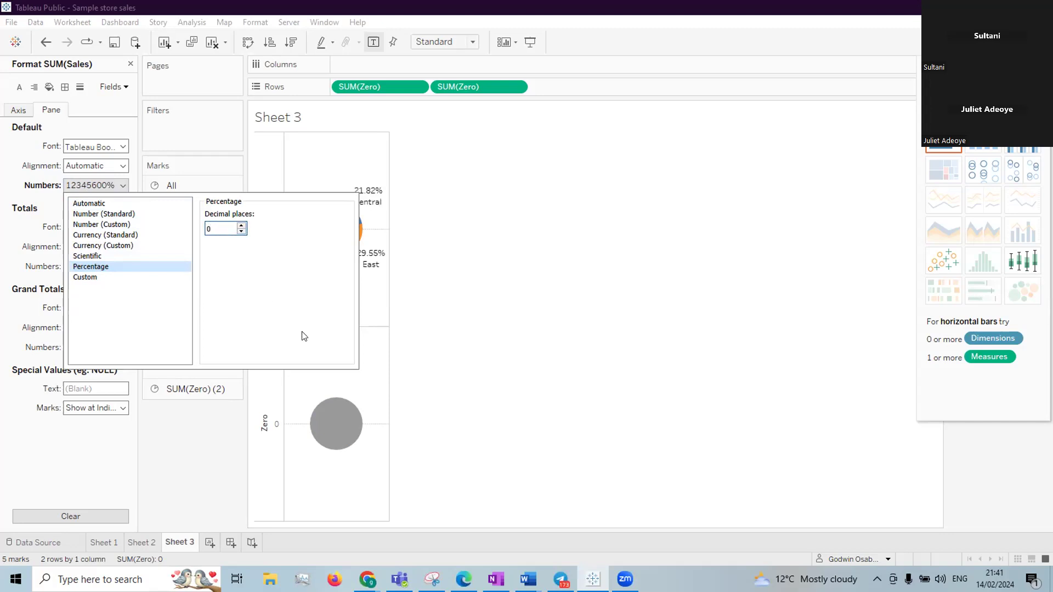
{"action": "left_click", "coordinate": [209, 433]}
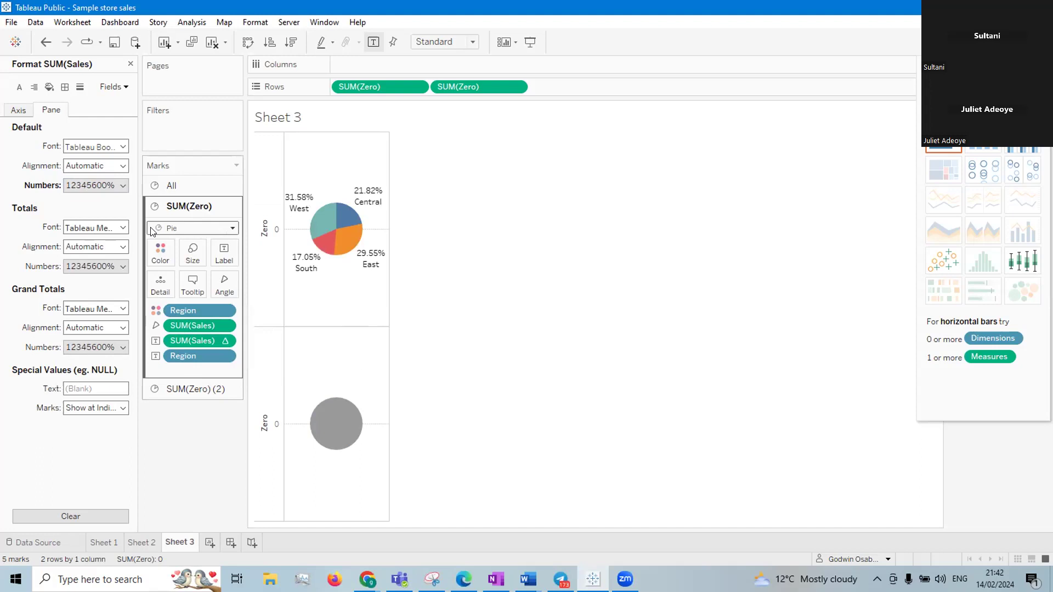
Format the % of Total SUM(Sales) label field as Percentage with 0 decimal places
{"action": "left_click", "coordinate": [126, 88]}
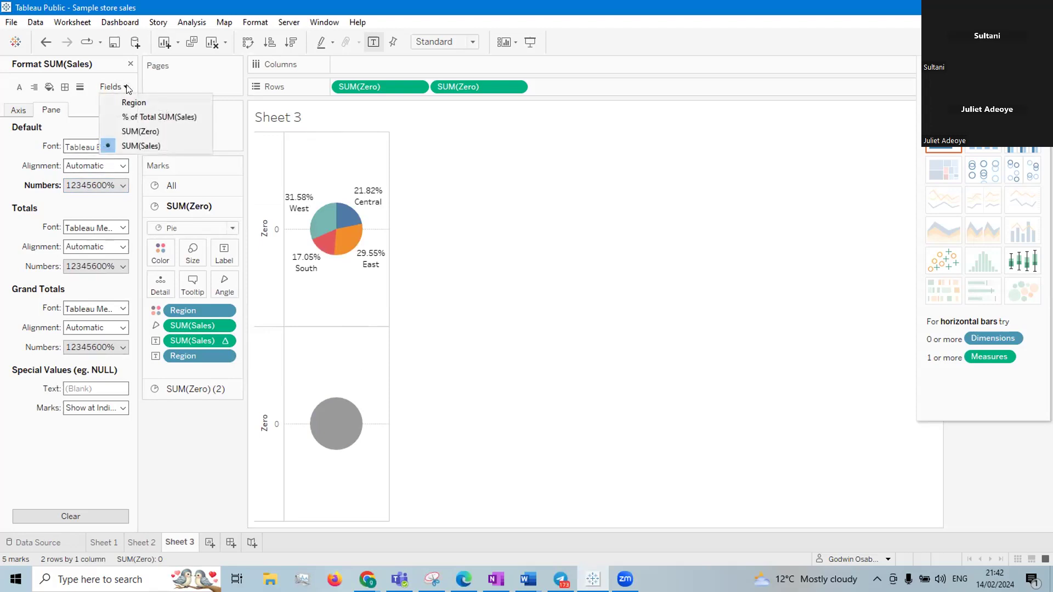
{"action": "left_click", "coordinate": [130, 115]}
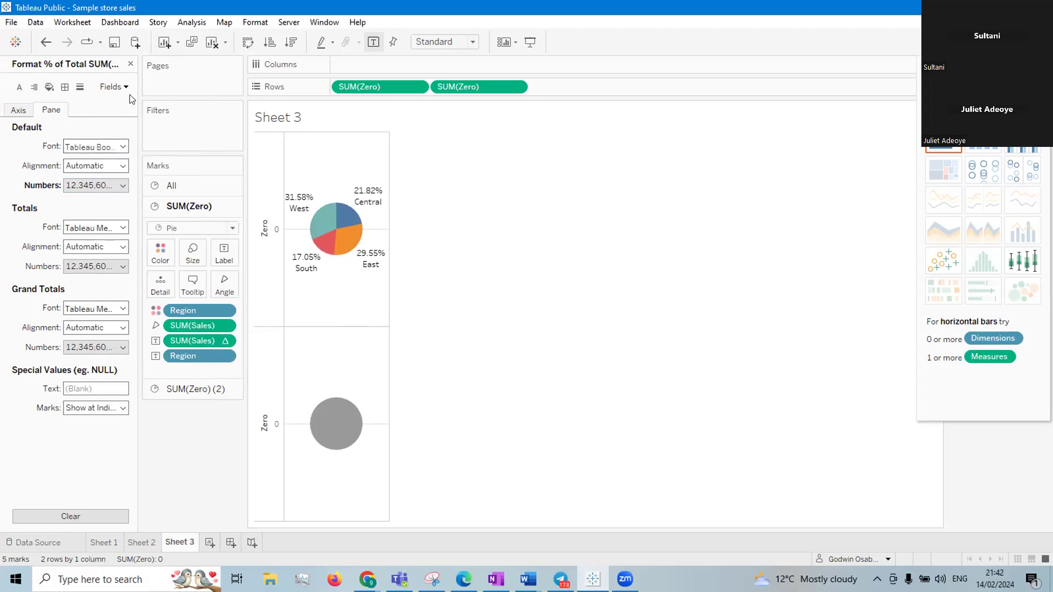
{"action": "left_click", "coordinate": [122, 187]}
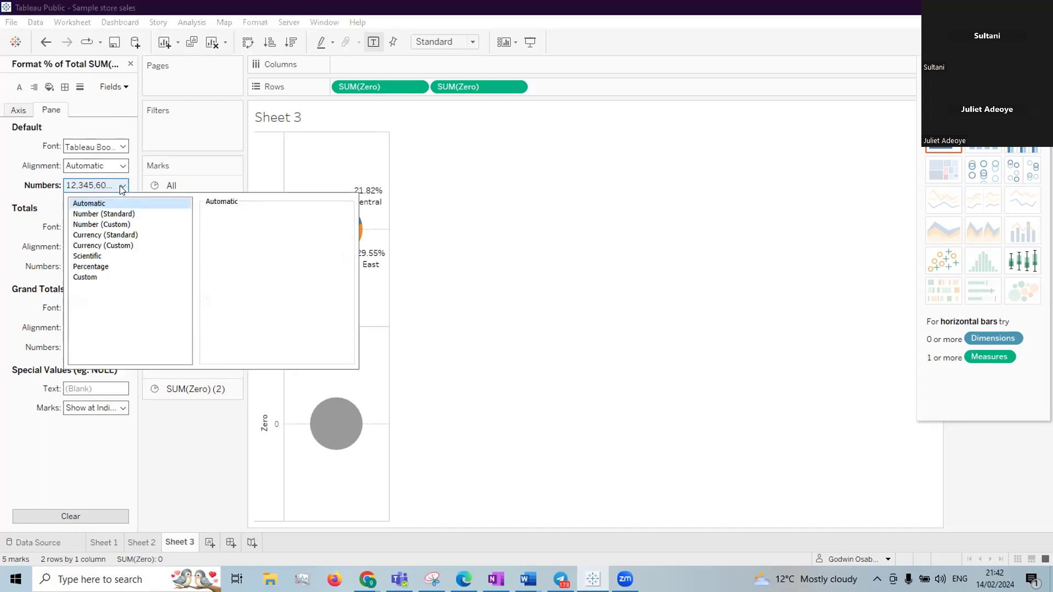
{"action": "left_click", "coordinate": [99, 268]}
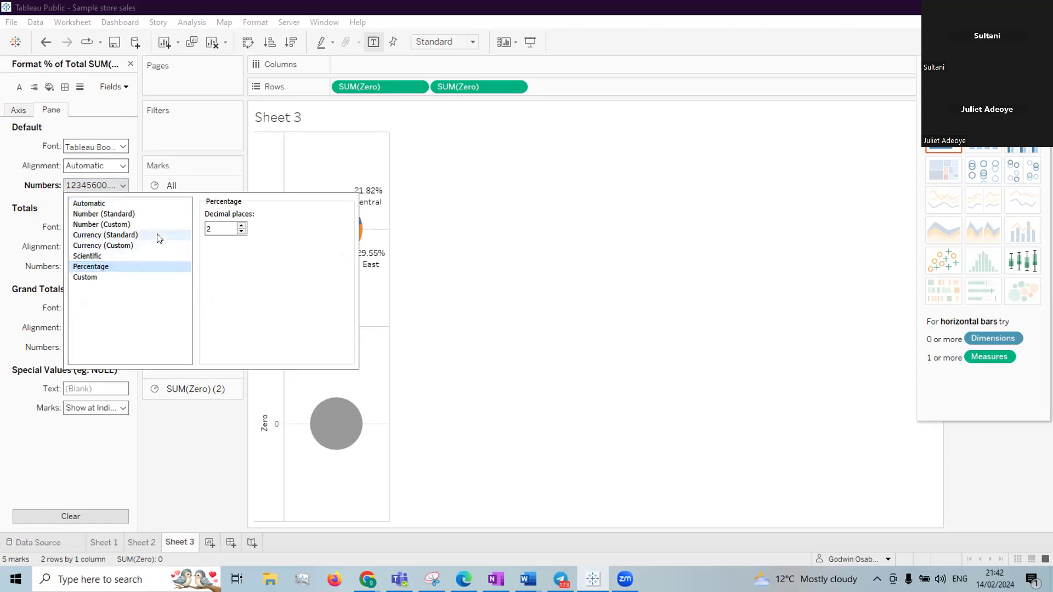
{"action": "left_click", "coordinate": [210, 228]}
{"action": "key", "text": "BackSpace"}
{"action": "type", "text": "0"}
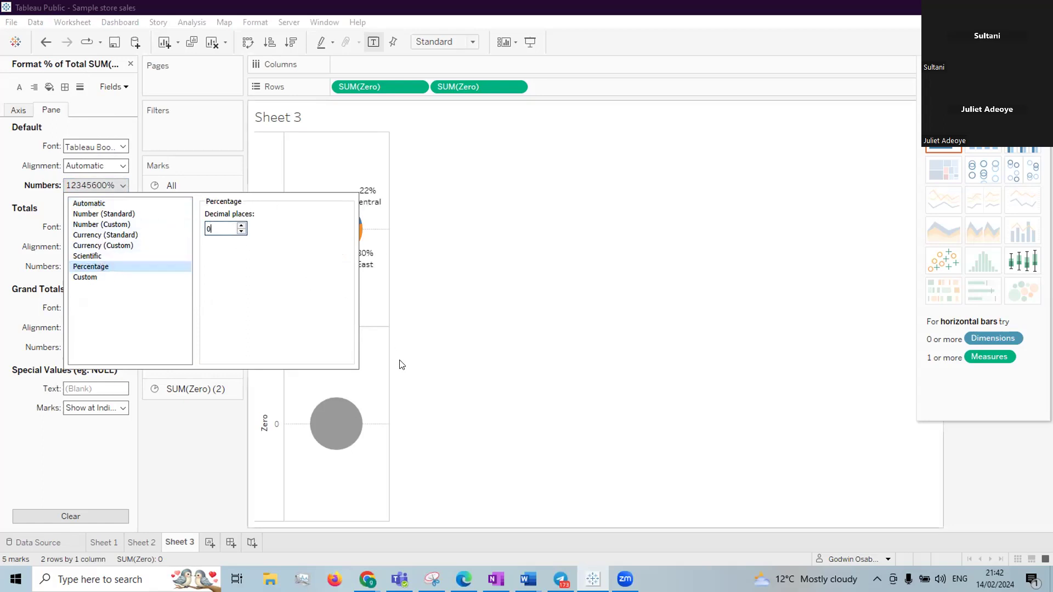
{"action": "left_click", "coordinate": [220, 440]}
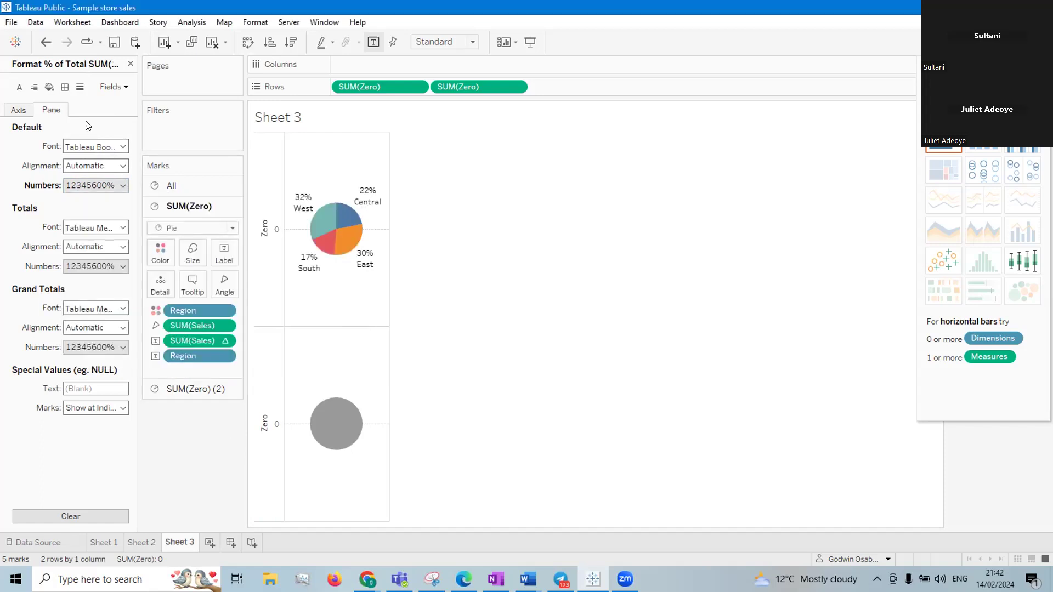
Format the plain SUM(Sales) field as Currency (Custom) with the £ prefix and no decimal places, and close the formatting settings
{"action": "left_click", "coordinate": [126, 88]}
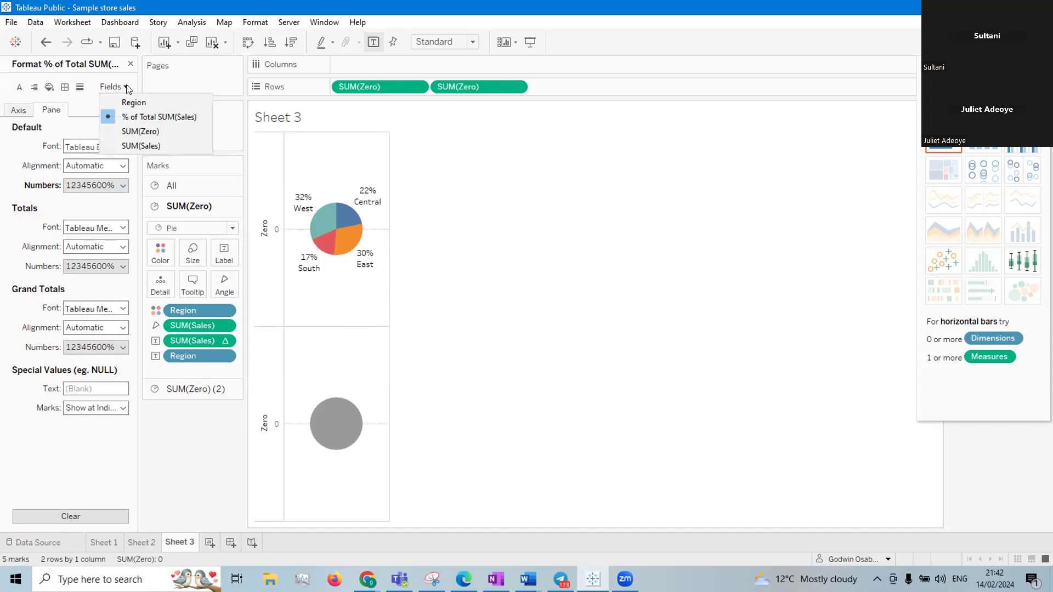
{"action": "left_click", "coordinate": [136, 145]}
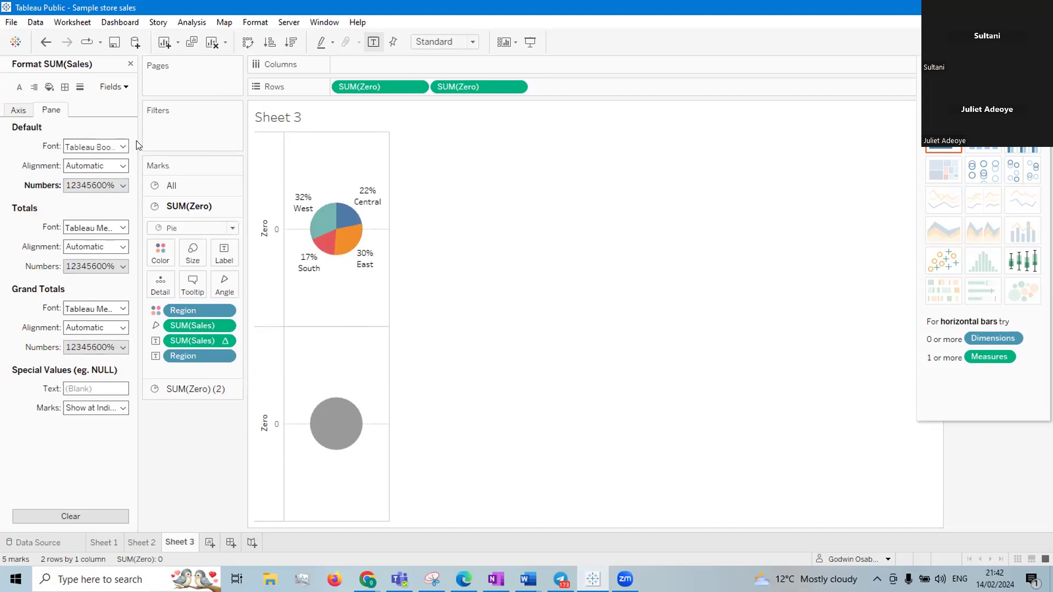
{"action": "left_click", "coordinate": [123, 185]}
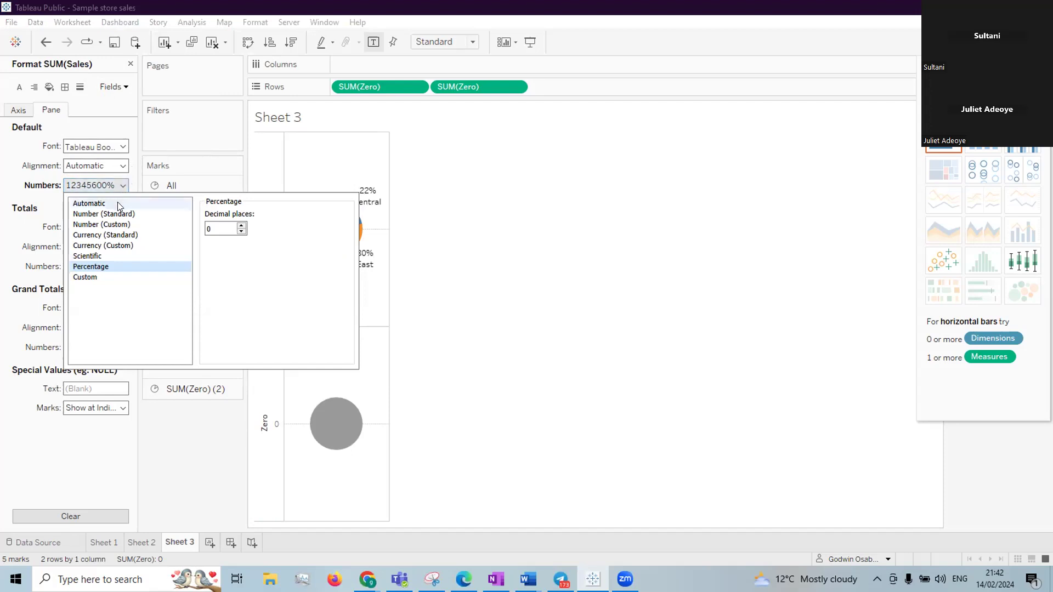
{"action": "left_click", "coordinate": [111, 246]}
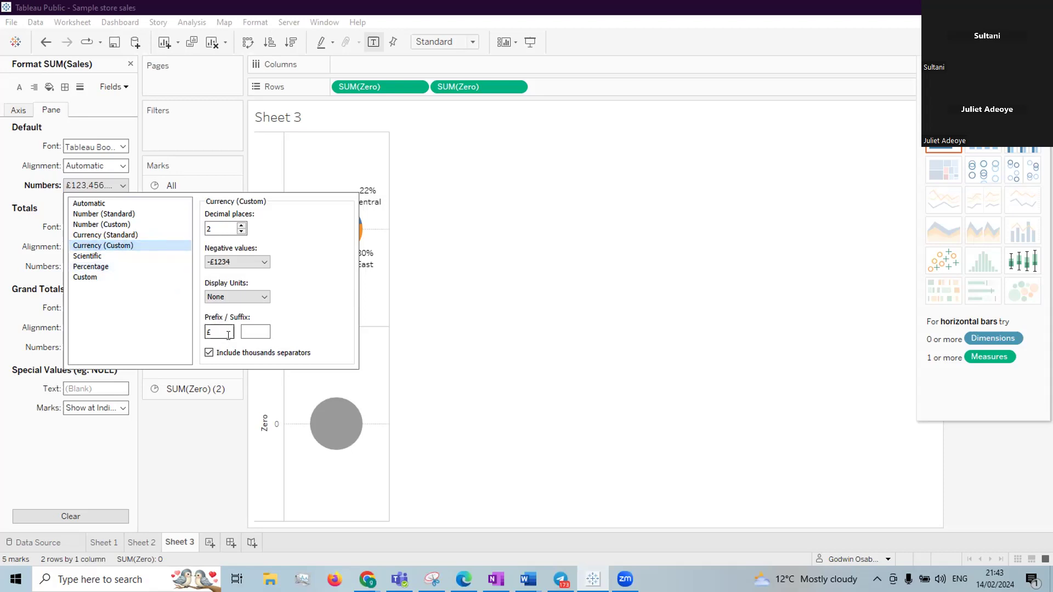
{"action": "left_click", "coordinate": [209, 228]}
{"action": "key", "text": "BackSpace"}
{"action": "left_click", "coordinate": [262, 297]}
{"action": "left_click", "coordinate": [207, 440]}
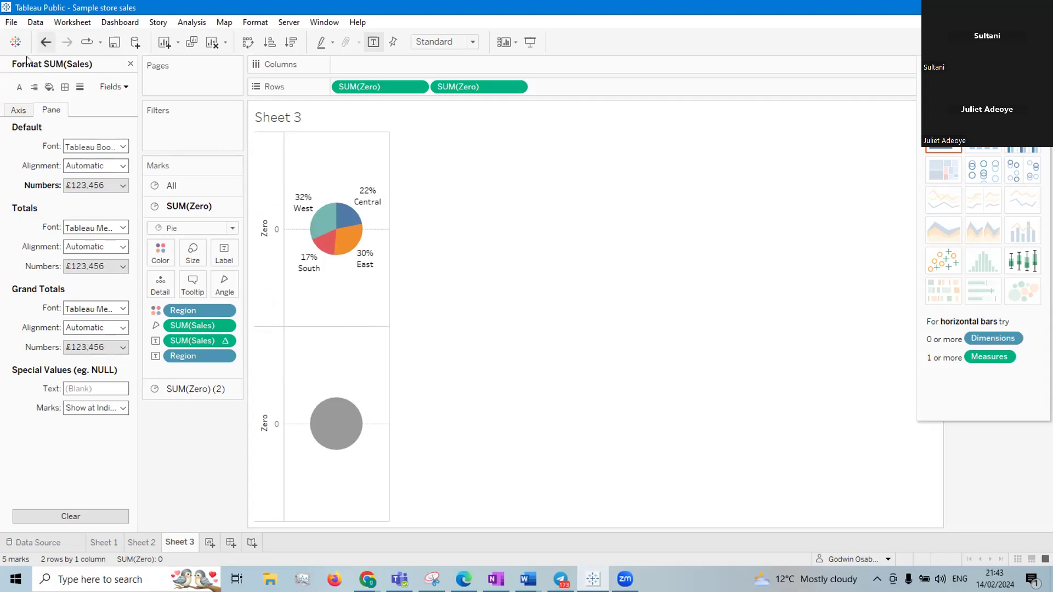
{"action": "left_click", "coordinate": [131, 64]}
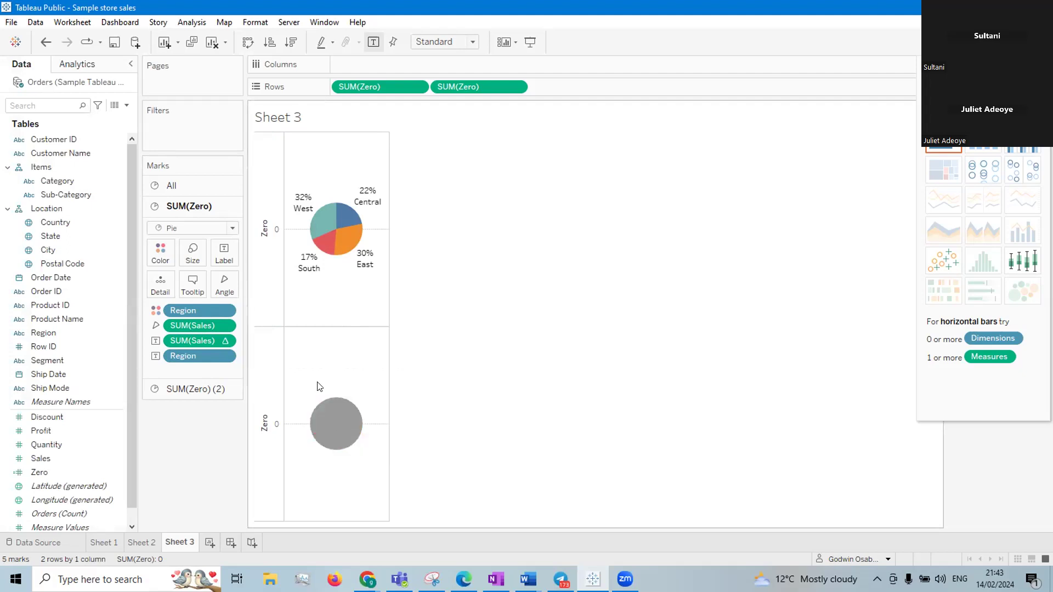
Colour the second pie, SUM(Zero) (2), white
{"action": "left_click", "coordinate": [192, 389]}
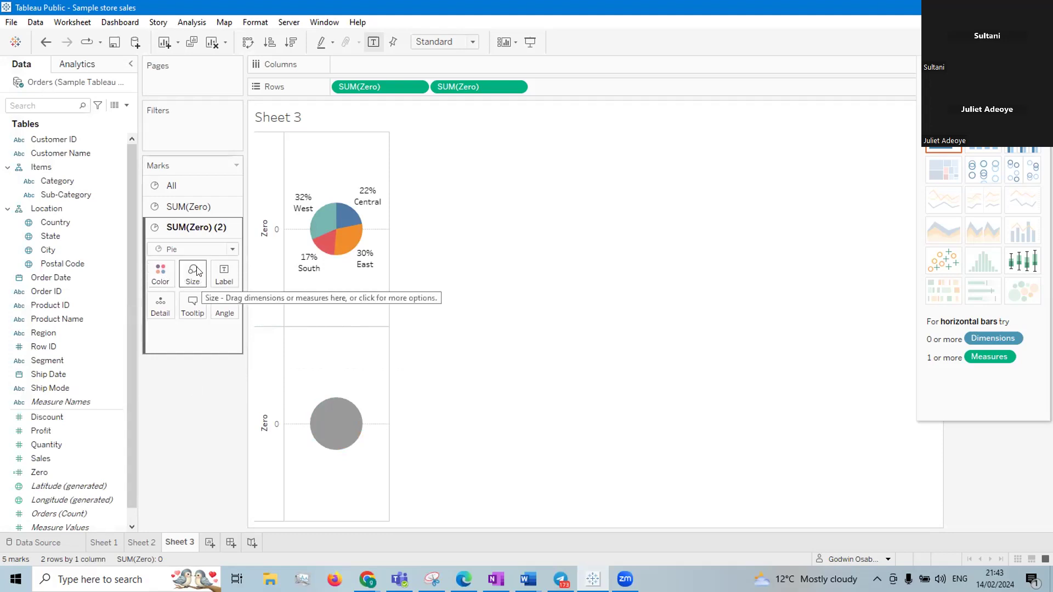
{"action": "left_click", "coordinate": [164, 272]}
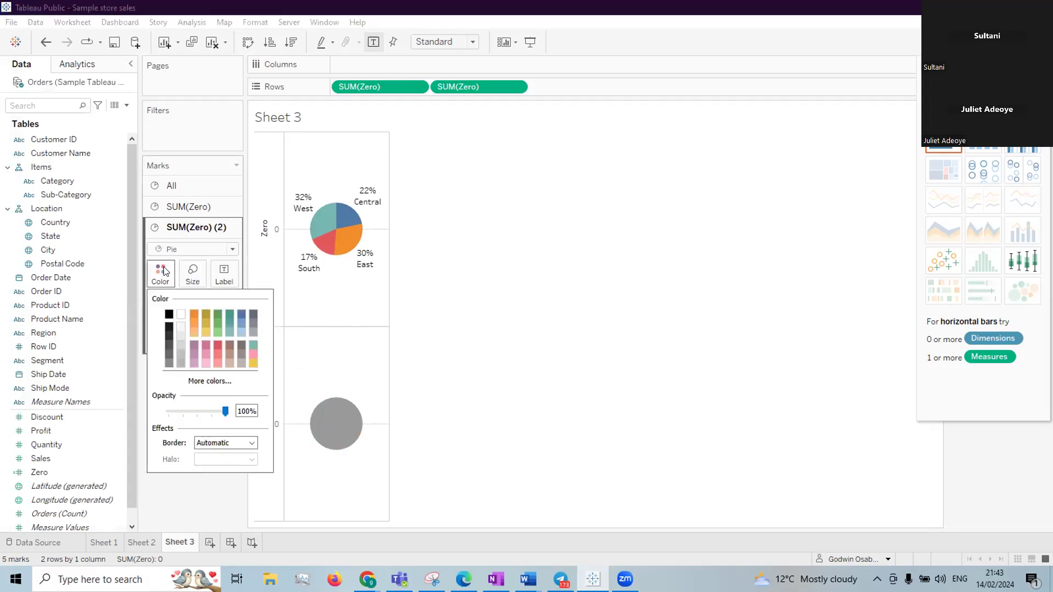
{"action": "left_click", "coordinate": [181, 315]}
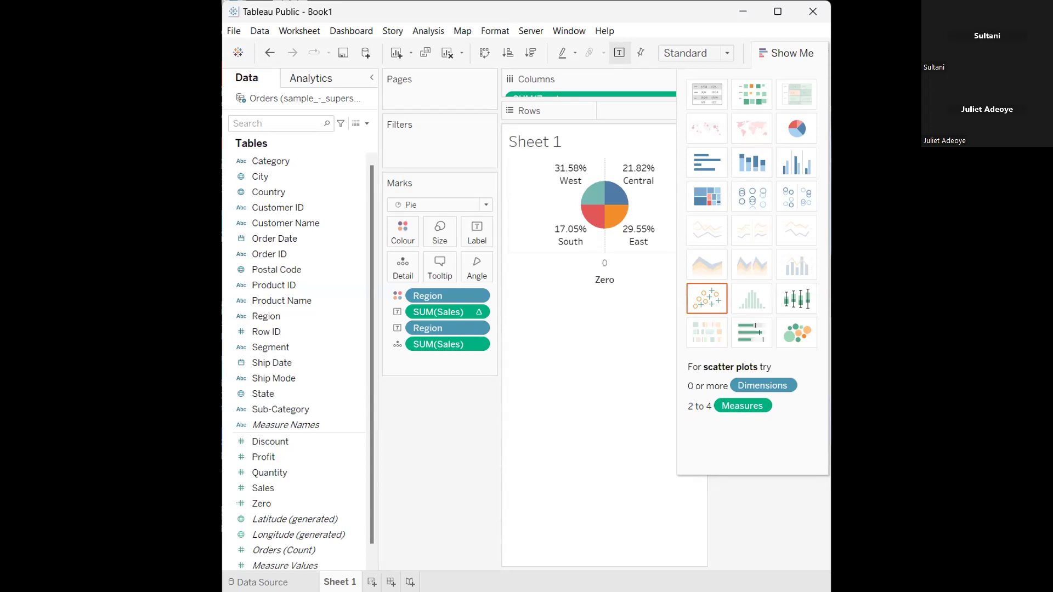
Maximize the Book1 workbook window and hide the Show Me chart suggestions
{"action": "left_click", "coordinate": [778, 12]}
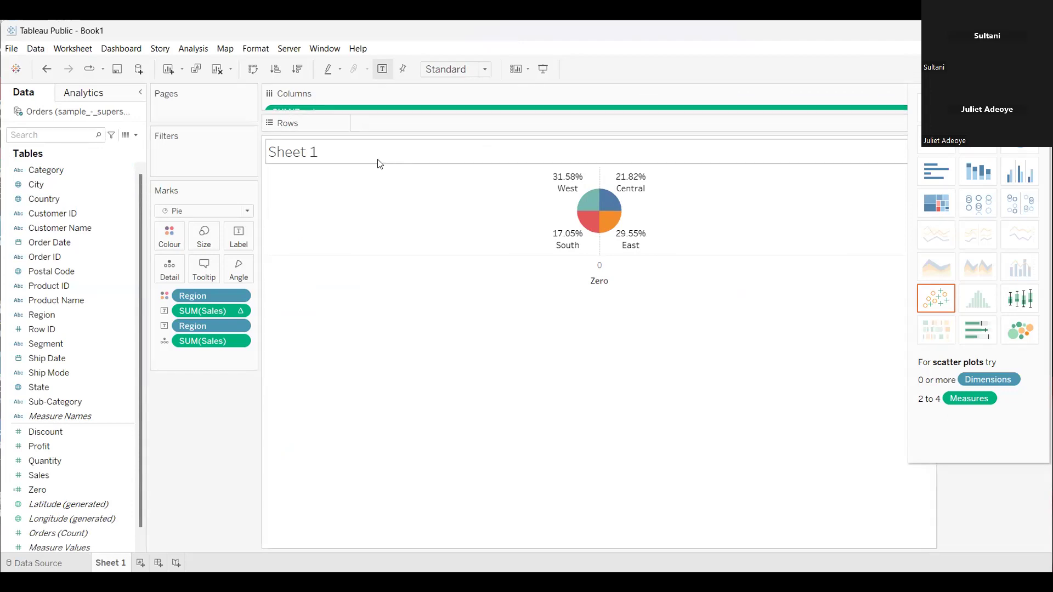
{"action": "mouse_move", "coordinate": [601, 217]}
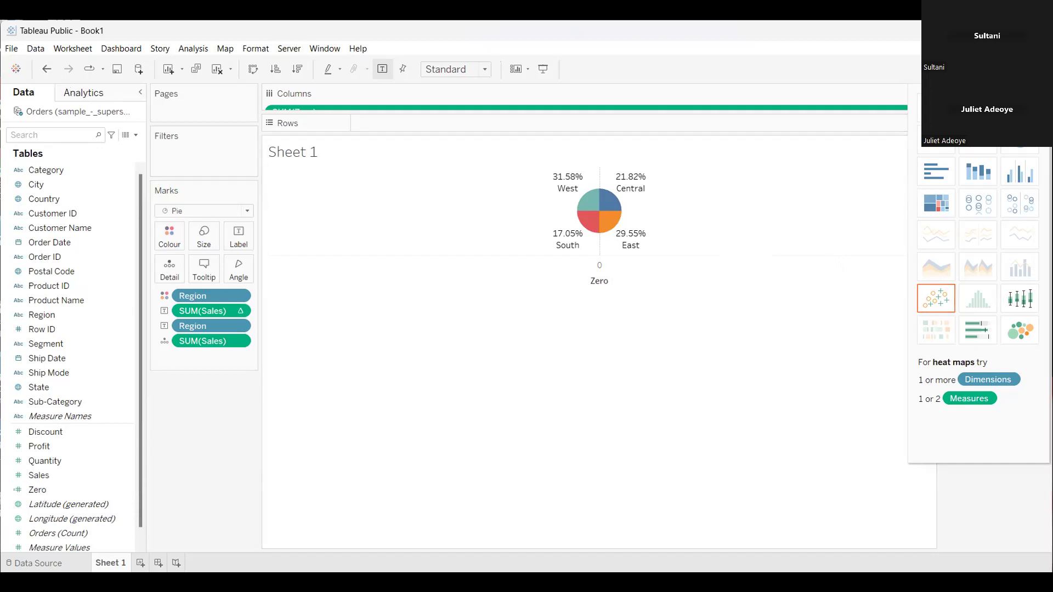
{"action": "left_click", "coordinate": [1021, 69]}
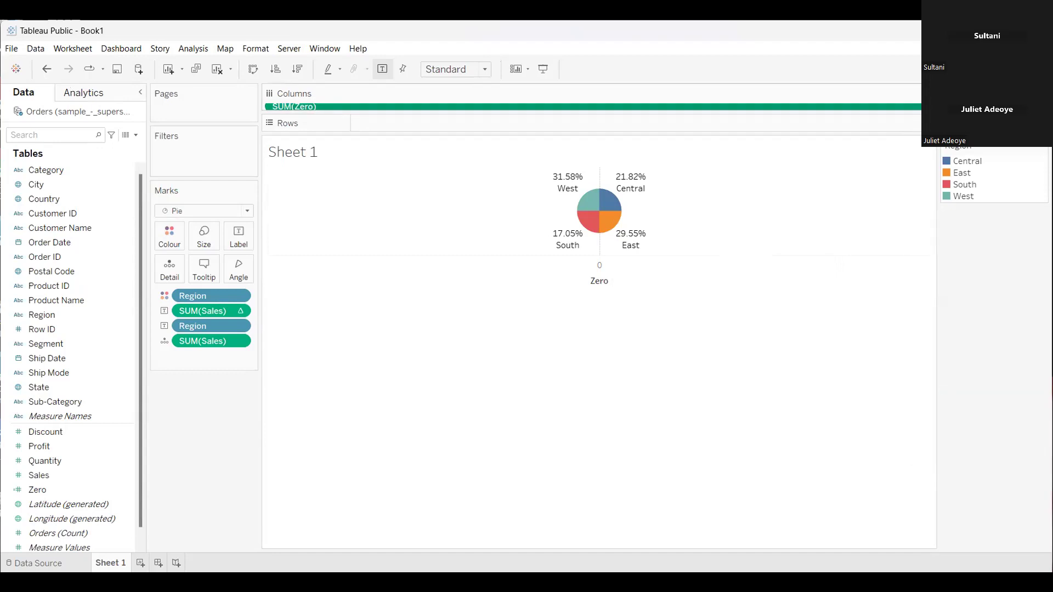
Clear Sheet 1 by removing SUM(Zero) from Columns and all Region and SUM(Sales) fields from the Marks card
{"action": "left_click_drag", "start_coordinate": [295, 106], "coordinate": [187, 487]}
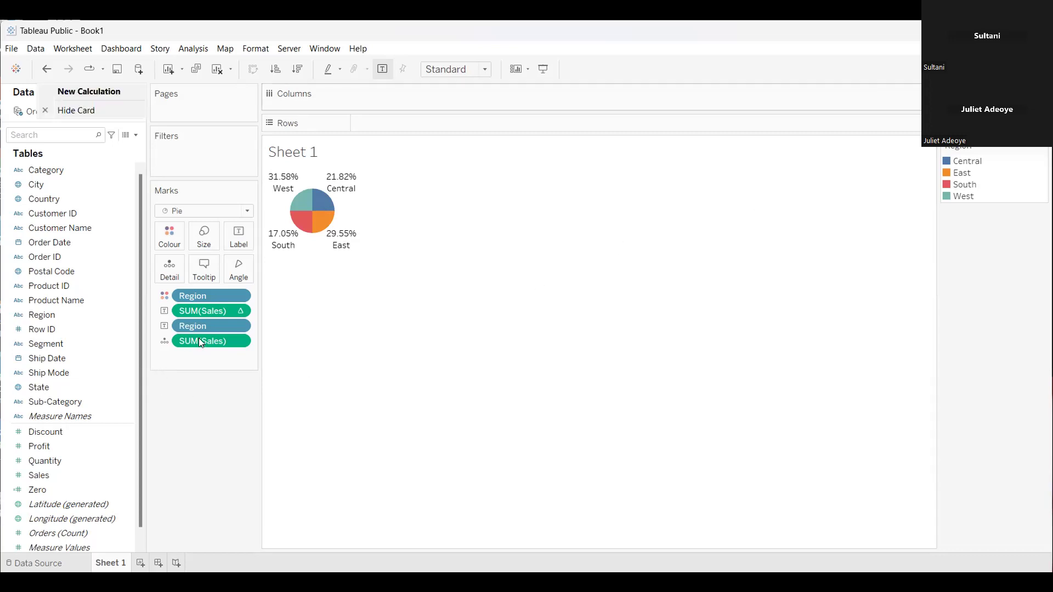
{"action": "left_click_drag", "start_coordinate": [169, 438], "coordinate": [170, 438]}
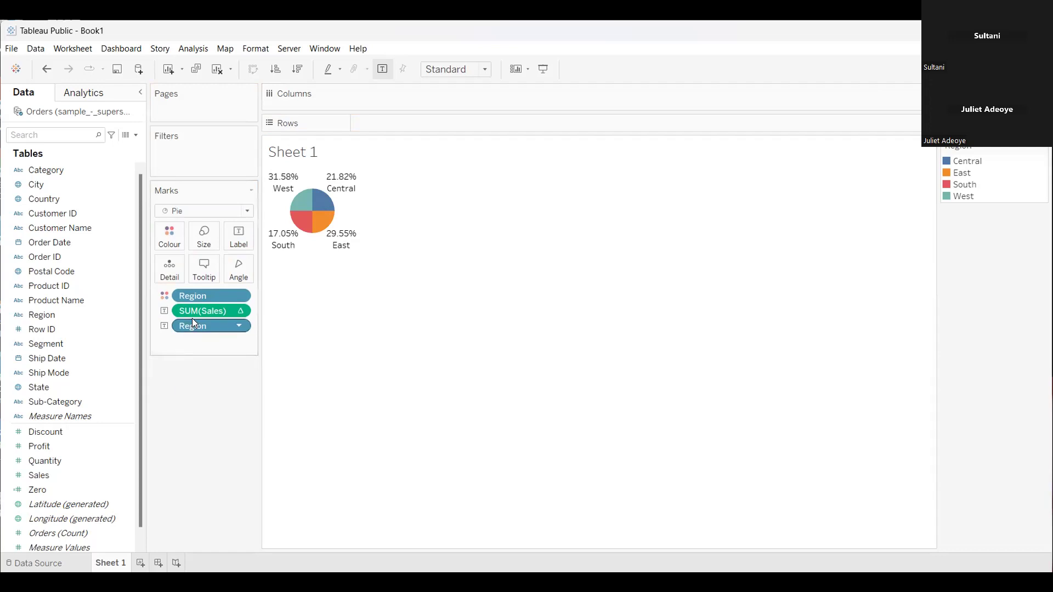
{"action": "left_click_drag", "start_coordinate": [189, 331], "coordinate": [218, 489]}
{"action": "left_click_drag", "start_coordinate": [207, 317], "coordinate": [182, 472]}
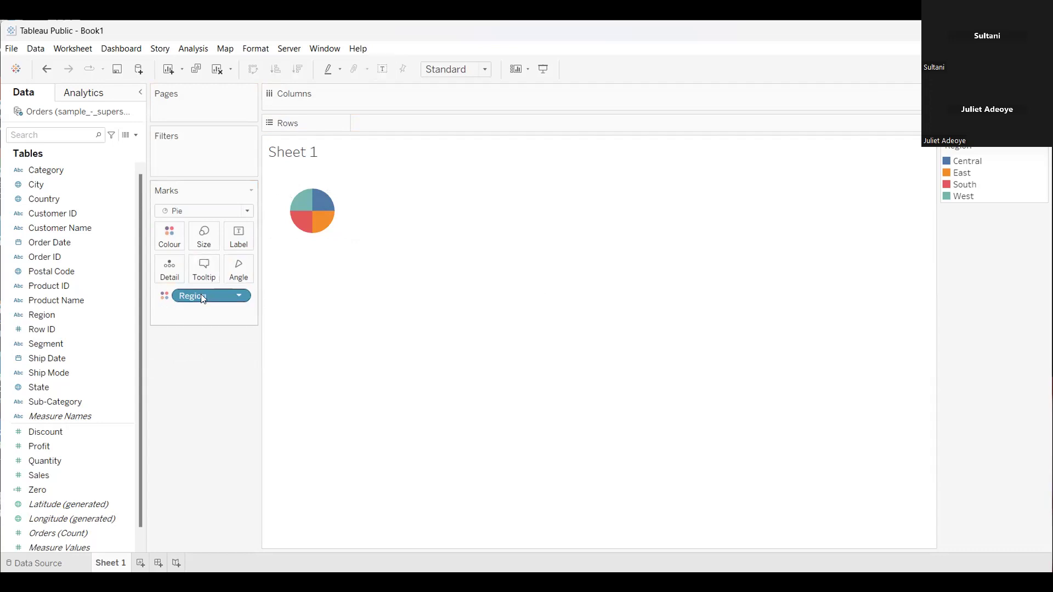
{"action": "left_click_drag", "start_coordinate": [228, 464], "coordinate": [228, 464]}
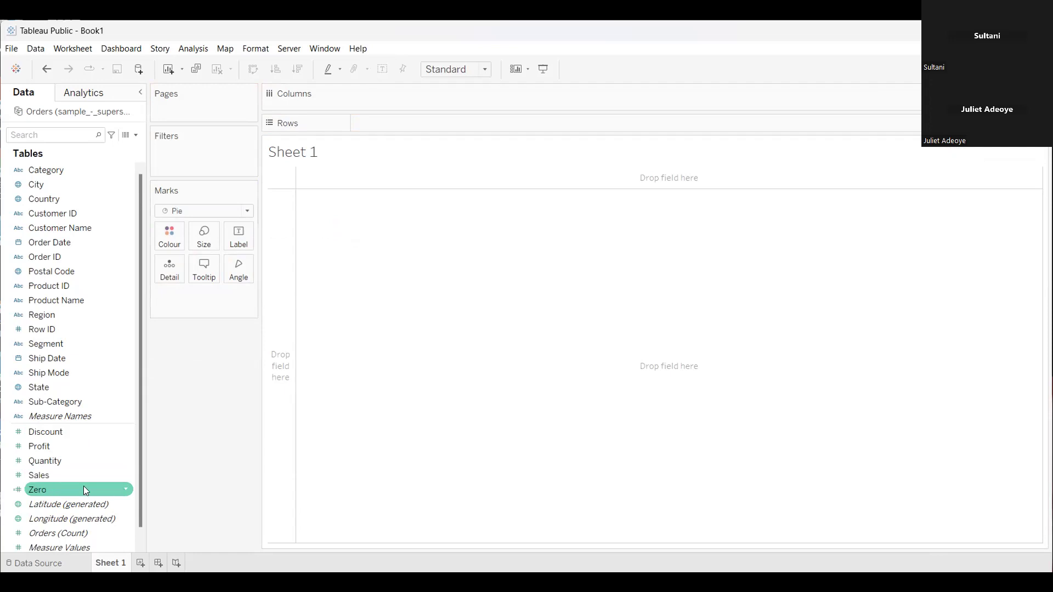
Delete the Zero calculated field from the data source's tables
{"action": "left_click", "coordinate": [107, 486]}
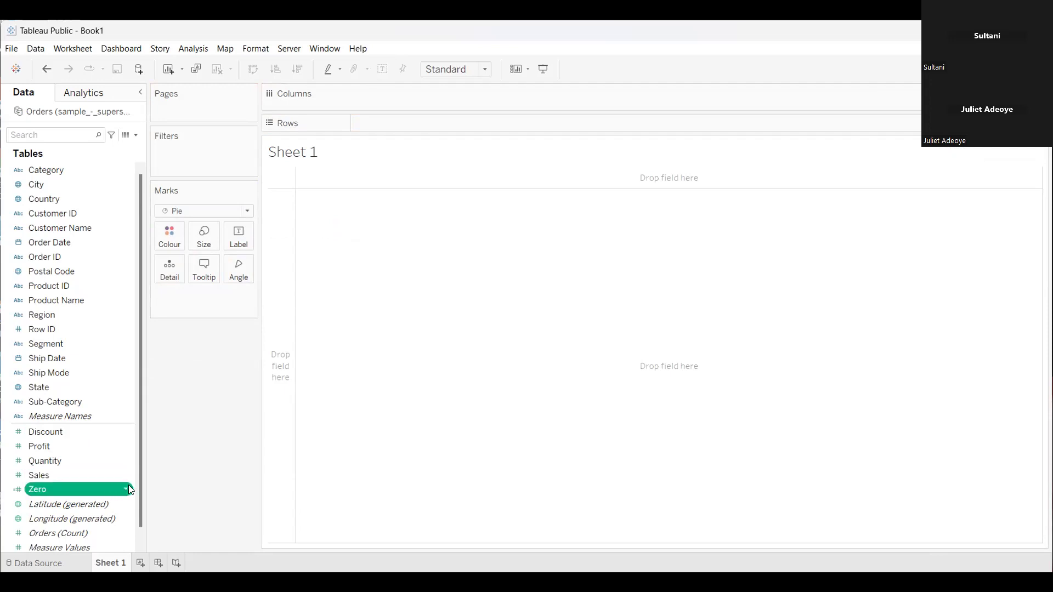
{"action": "left_click", "coordinate": [127, 486]}
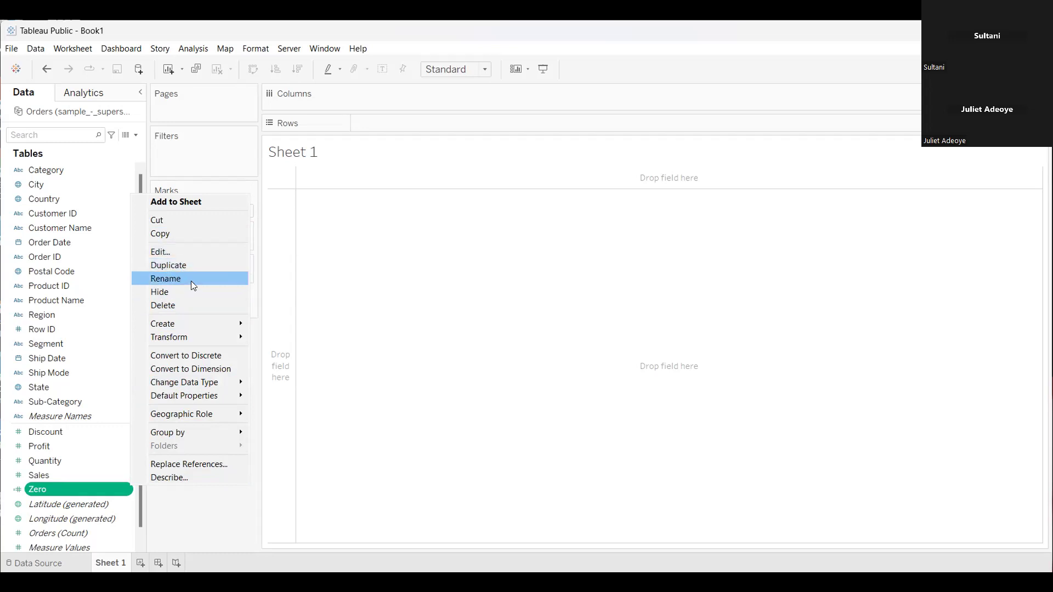
{"action": "left_click", "coordinate": [193, 306]}
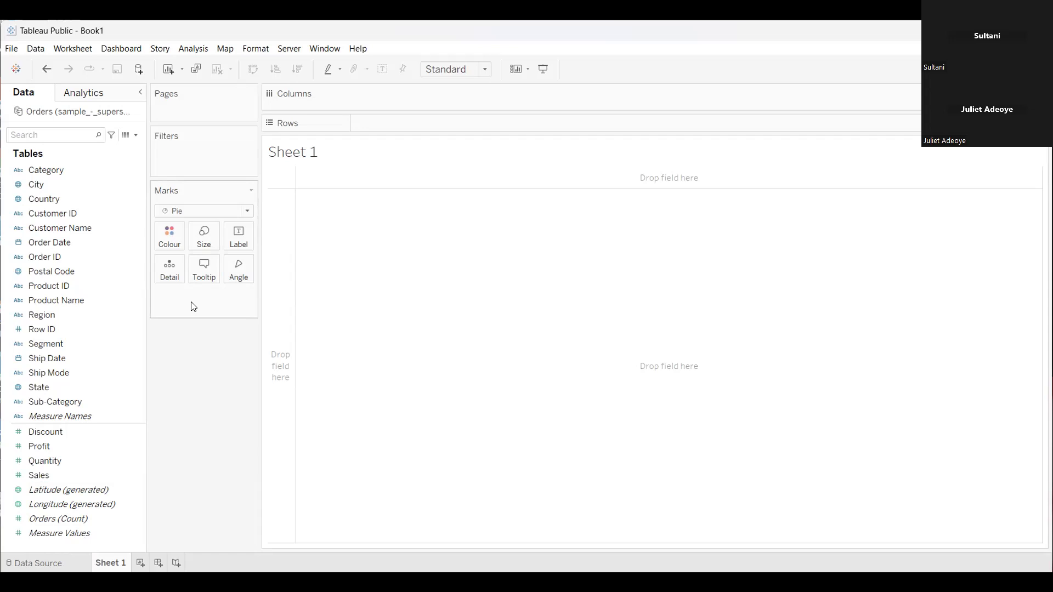
Create a calculated field named zero with the formula 0
{"action": "left_click", "coordinate": [136, 136]}
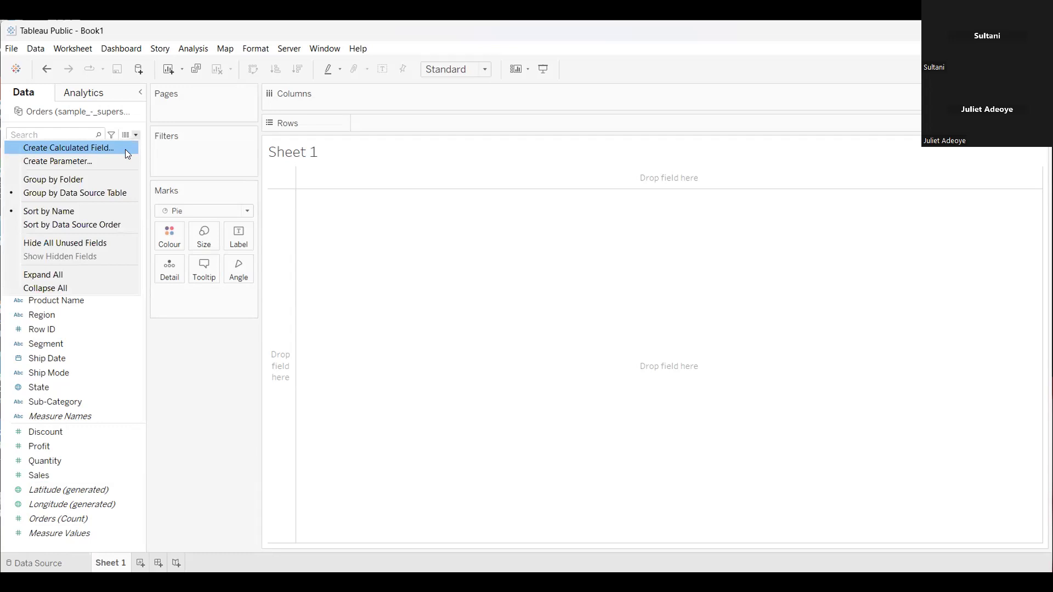
{"action": "left_click", "coordinate": [125, 150]}
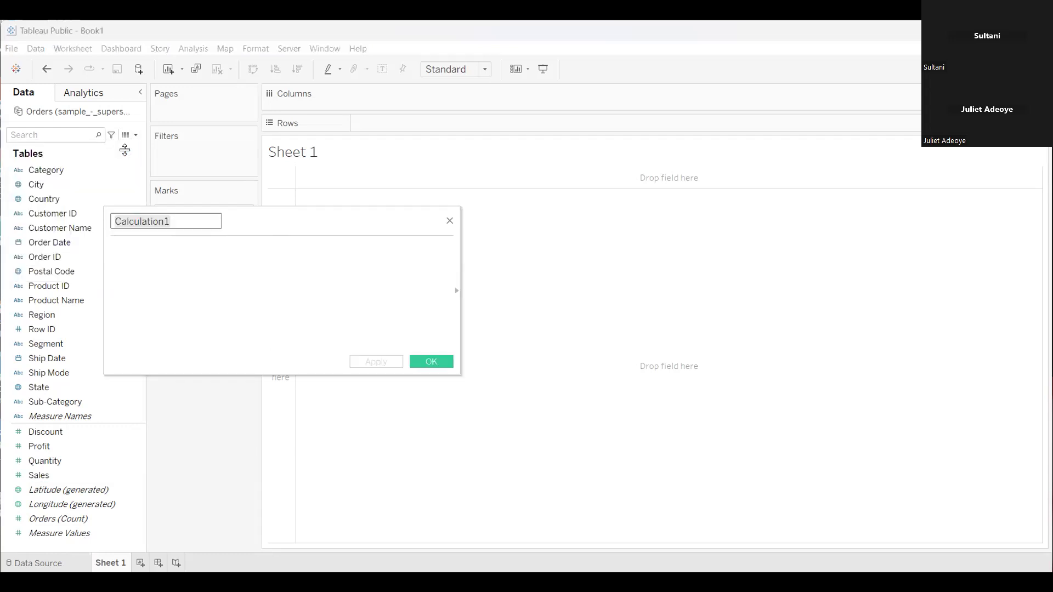
{"action": "type", "text": "z"}
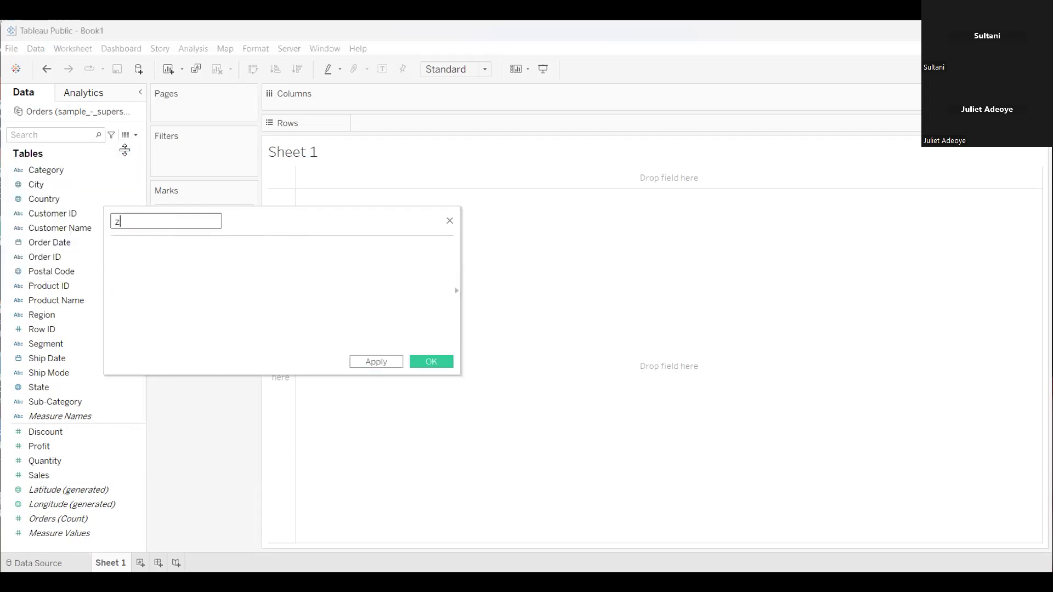
{"action": "type", "text": "ero"}
{"action": "left_click", "coordinate": [129, 258]}
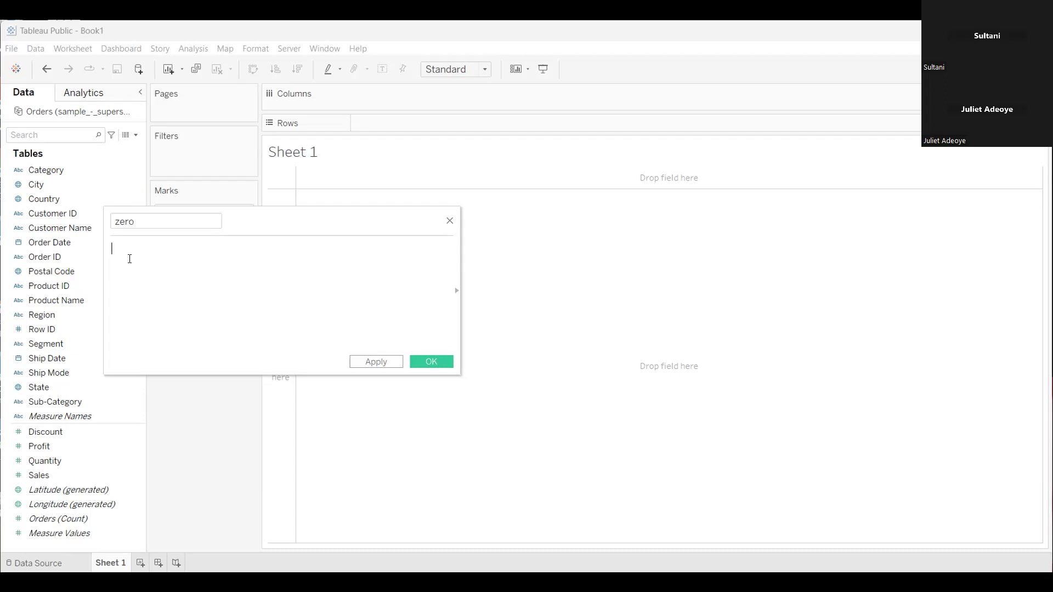
{"action": "type", "text": "0"}
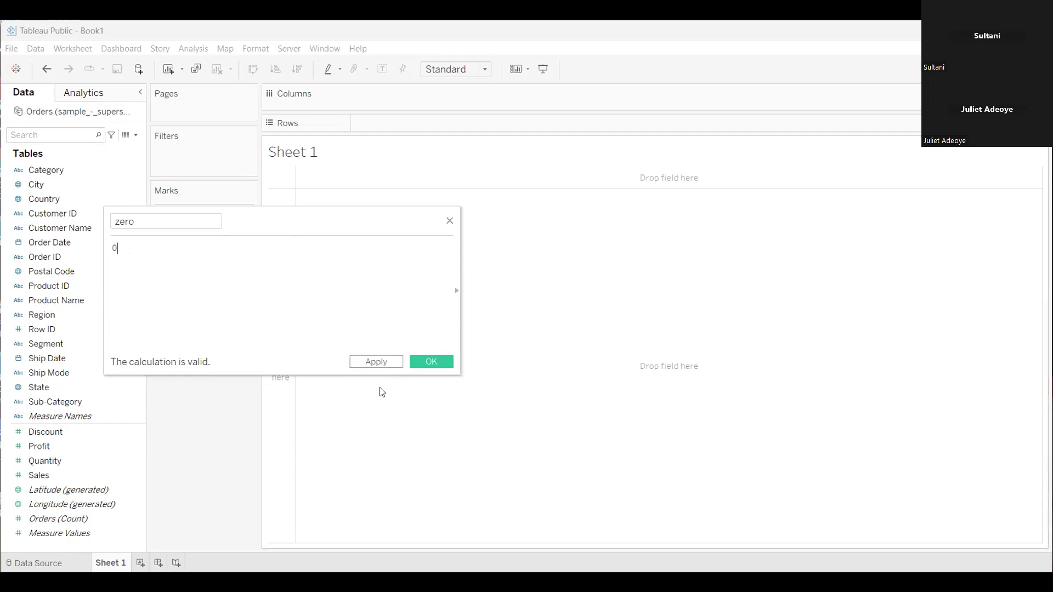
{"action": "left_click", "coordinate": [428, 363]}
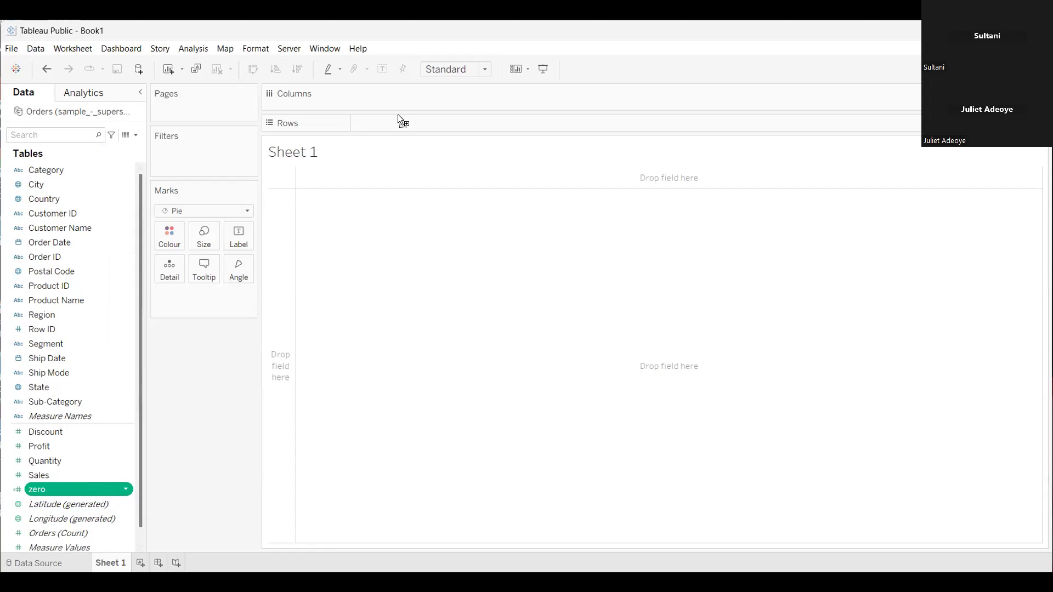
Place the zero field on Rows twice to make two stacked pies
{"action": "left_click_drag", "start_coordinate": [438, 130], "coordinate": [438, 129]}
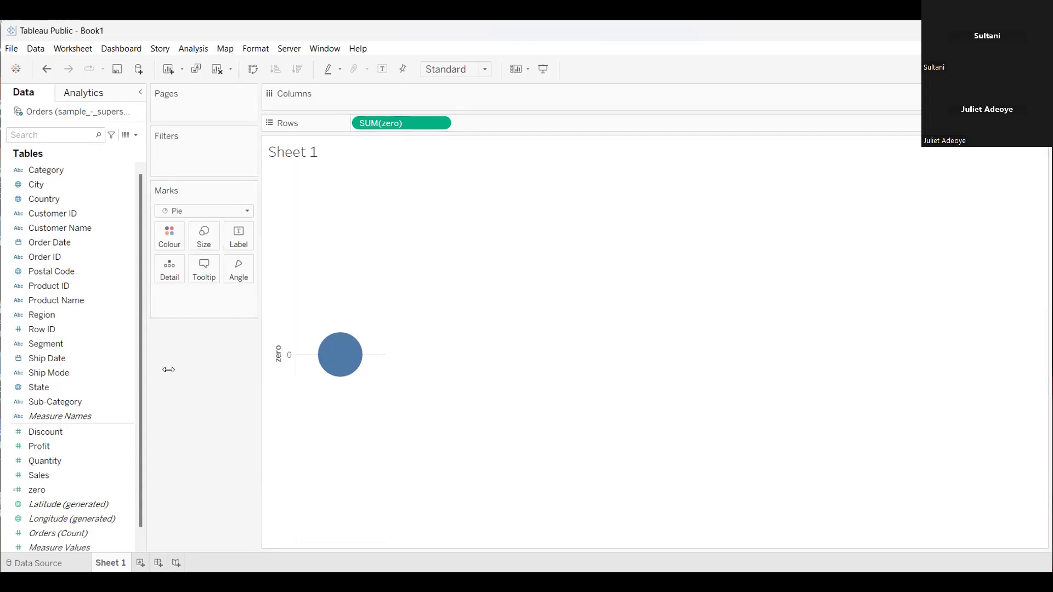
{"action": "left_click", "coordinate": [64, 494]}
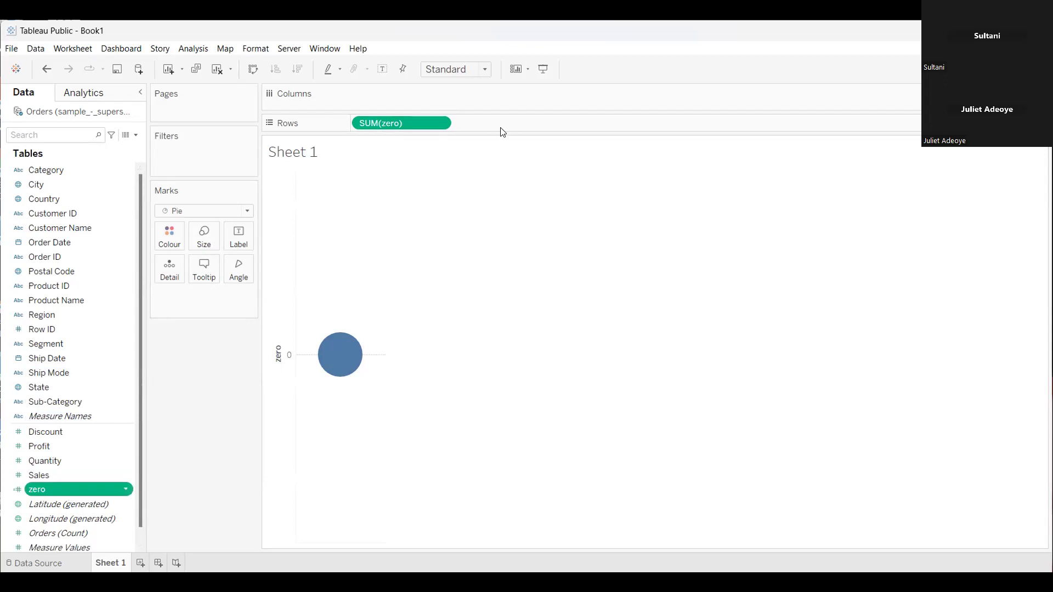
{"action": "left_click_drag", "start_coordinate": [503, 132], "coordinate": [503, 131]}
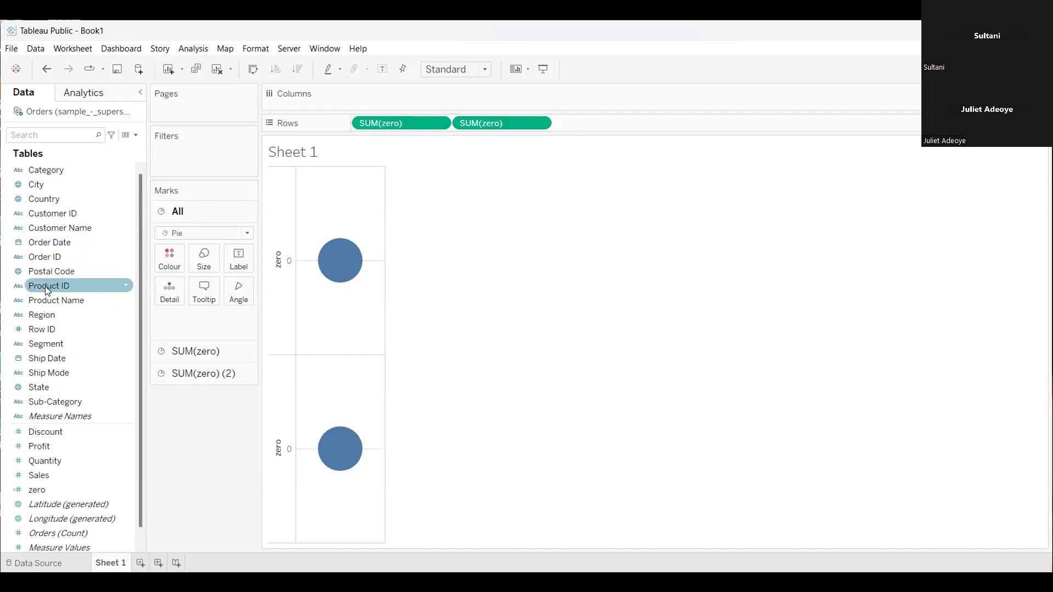
{"action": "left_click", "coordinate": [45, 315]}
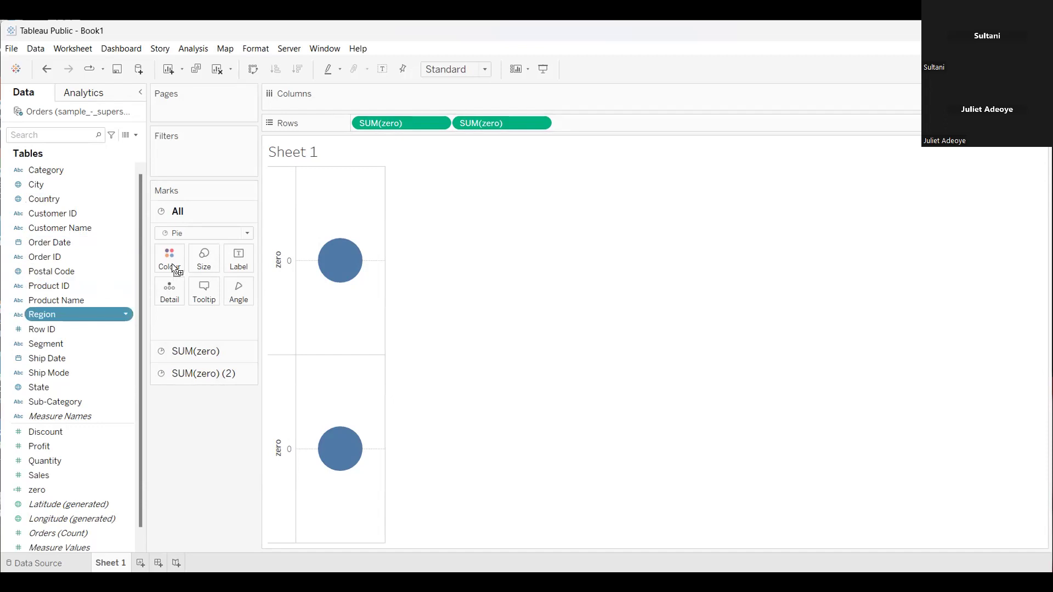
{"action": "left_click_drag", "start_coordinate": [172, 264], "coordinate": [172, 264]}
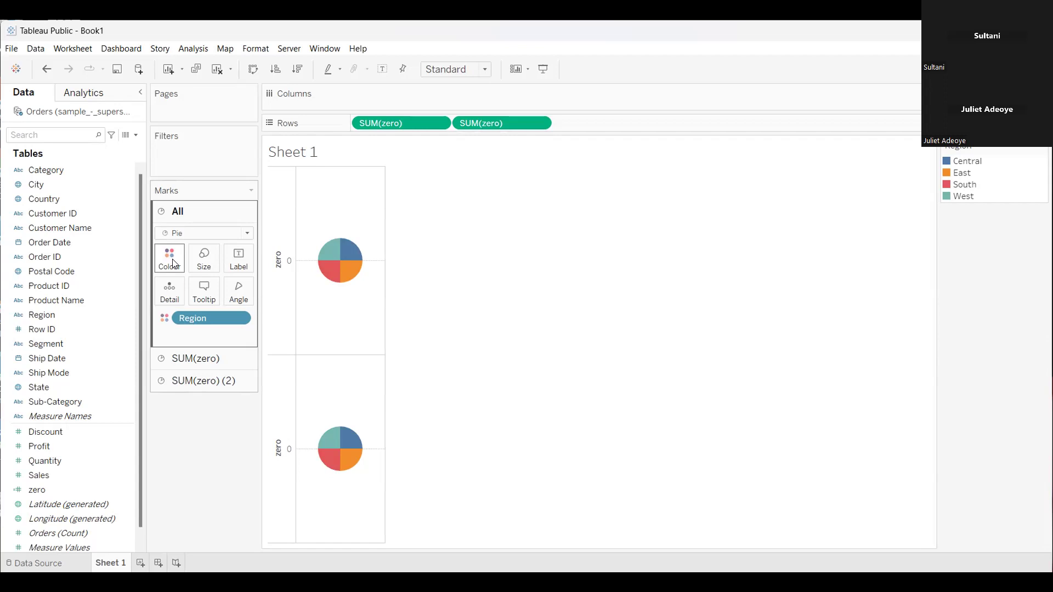
{"action": "left_click", "coordinate": [250, 233]}
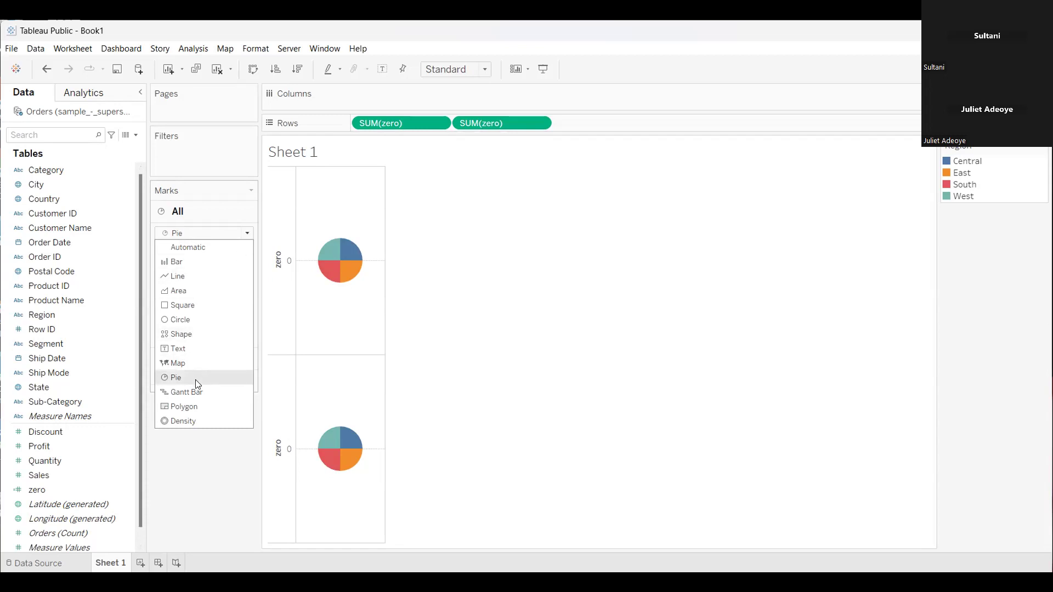
{"action": "left_click", "coordinate": [216, 466]}
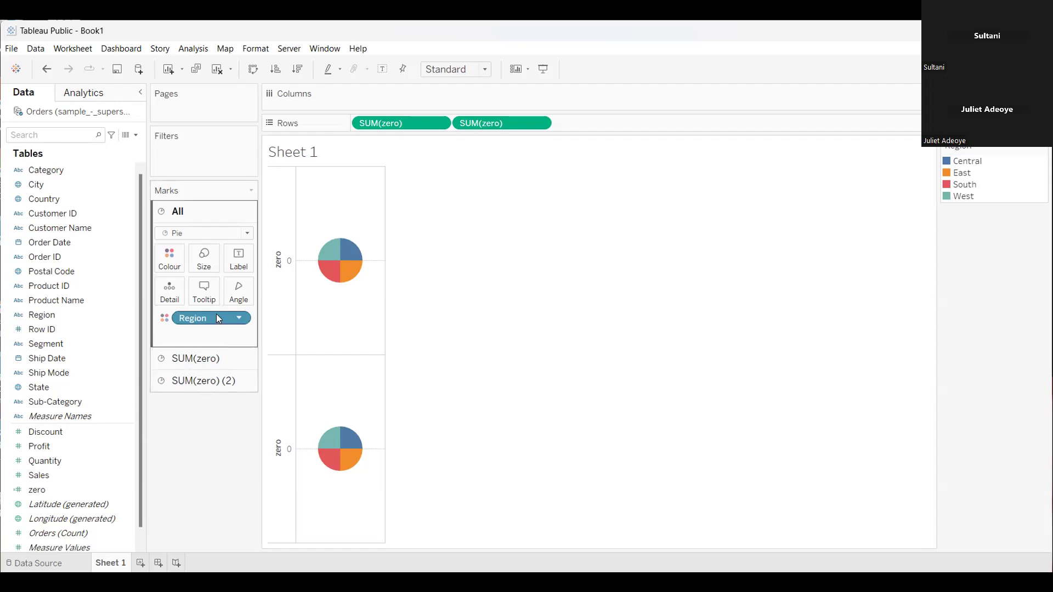
{"action": "left_click_drag", "start_coordinate": [193, 318], "coordinate": [189, 386]}
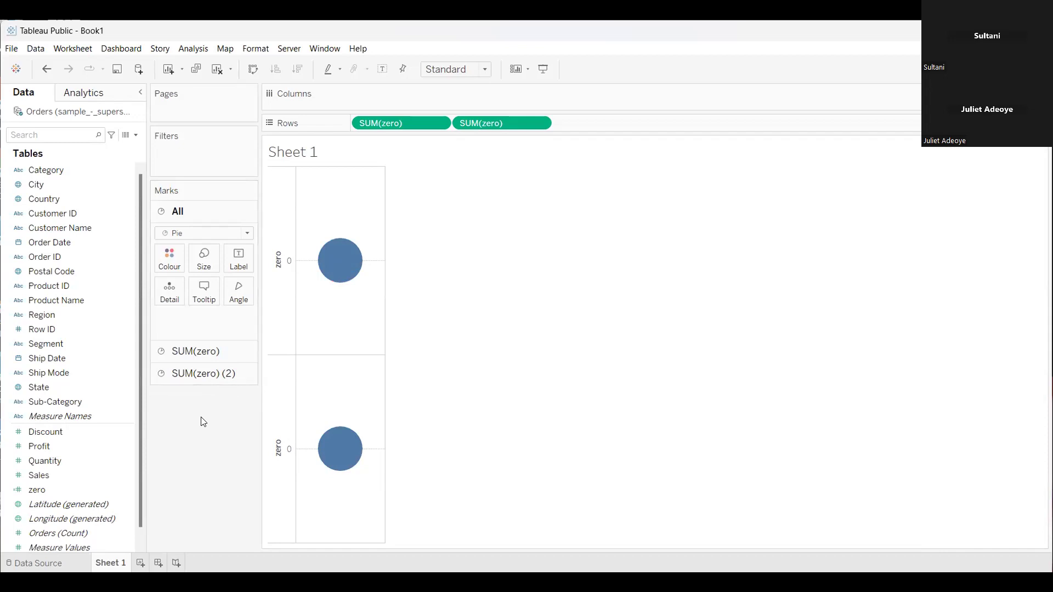
For the first SUM(zero) marks only, colour the pie by Region and set its slice angle by Sales
{"action": "left_click", "coordinate": [204, 352]}
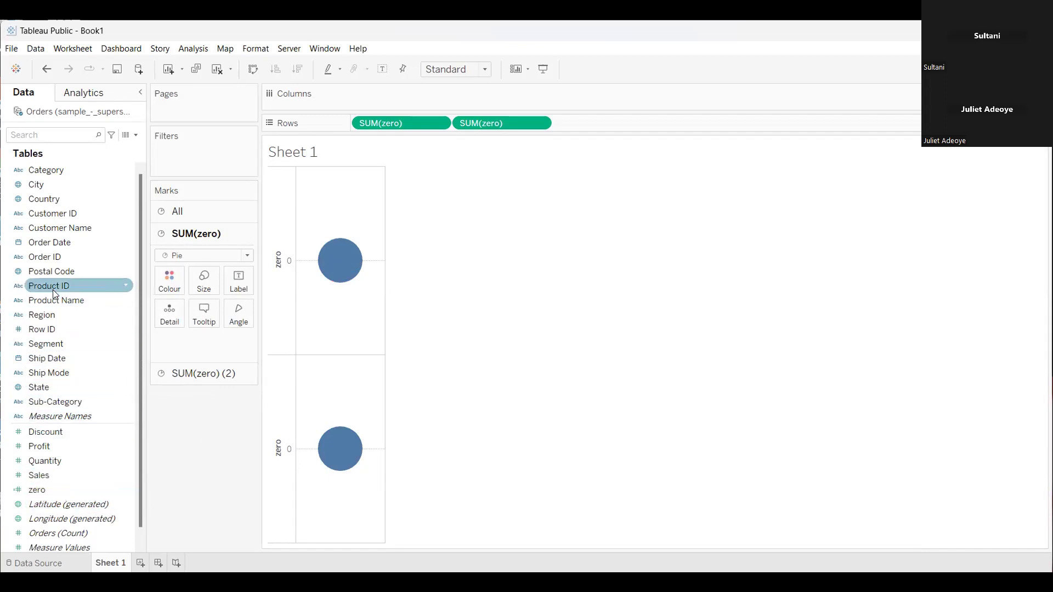
{"action": "left_click", "coordinate": [44, 317]}
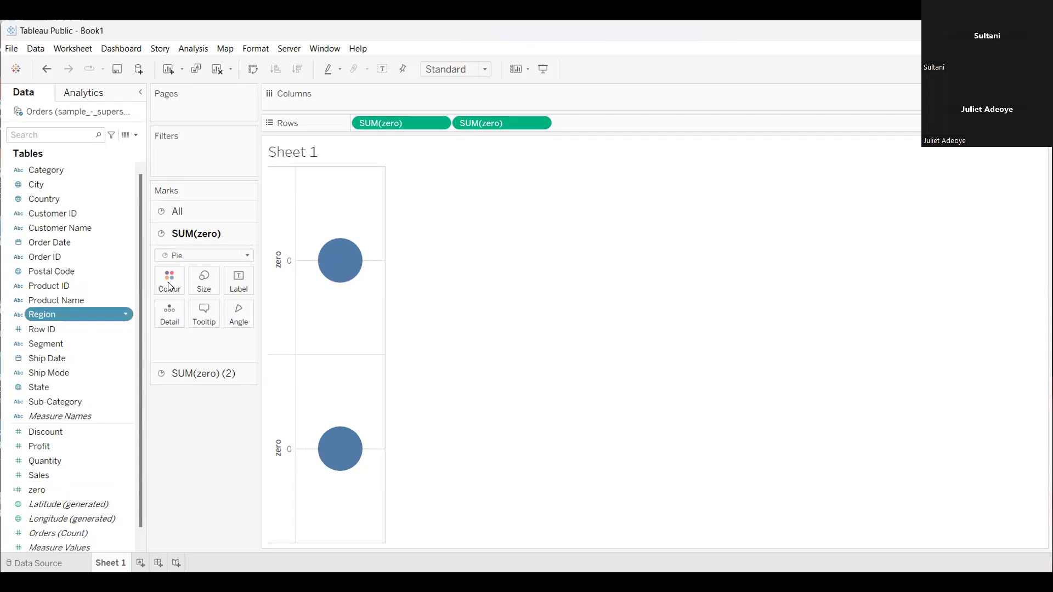
{"action": "left_click_drag", "start_coordinate": [169, 286], "coordinate": [169, 286]}
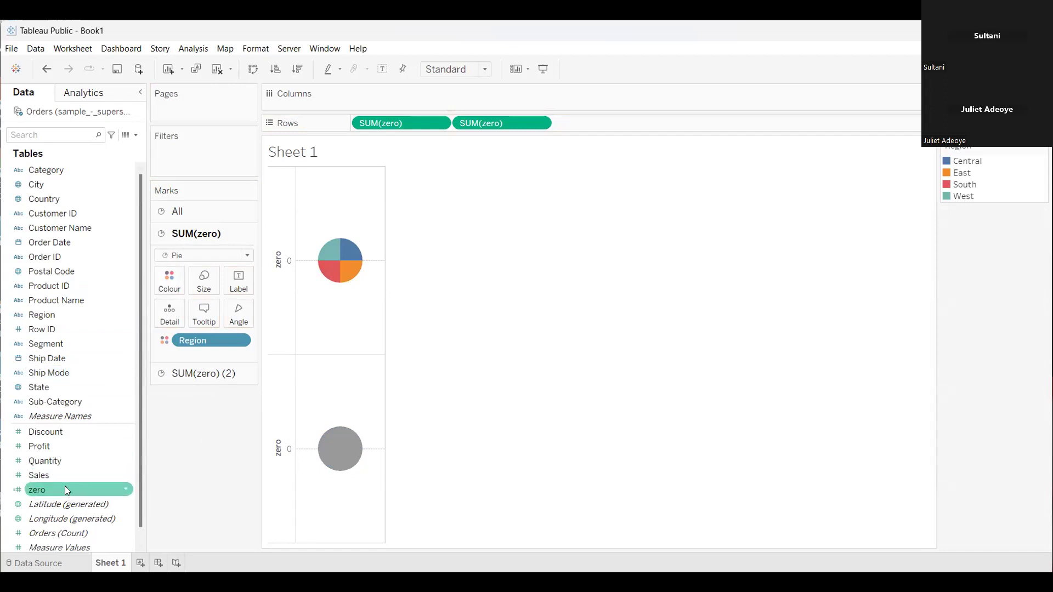
{"action": "left_click_drag", "start_coordinate": [62, 477], "coordinate": [138, 406]}
{"action": "left_click_drag", "start_coordinate": [241, 317], "coordinate": [243, 317]}
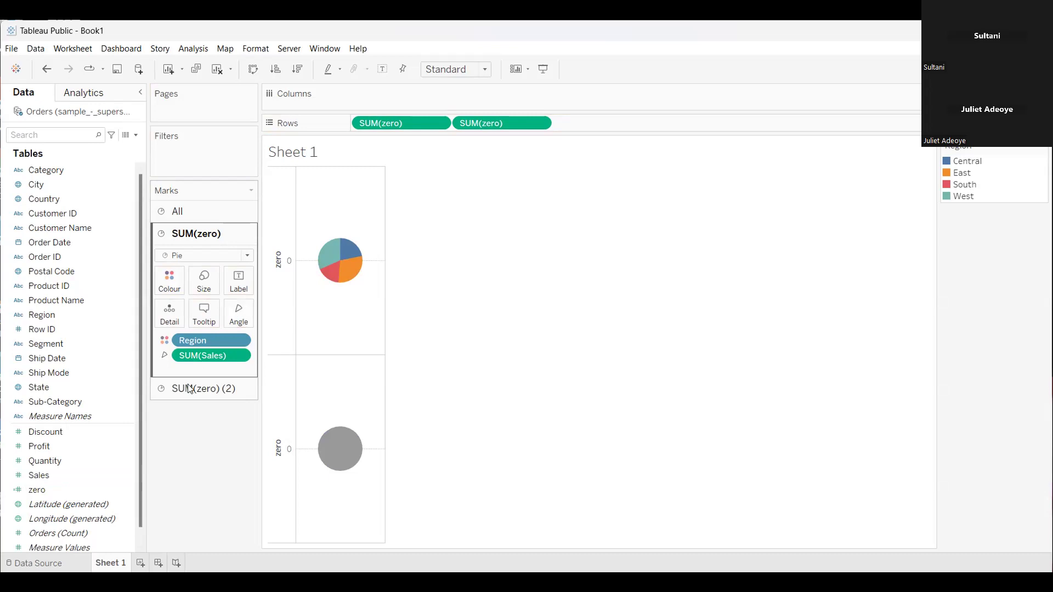
Label the first pie's slices with Sales and Region
{"action": "left_click", "coordinate": [65, 474]}
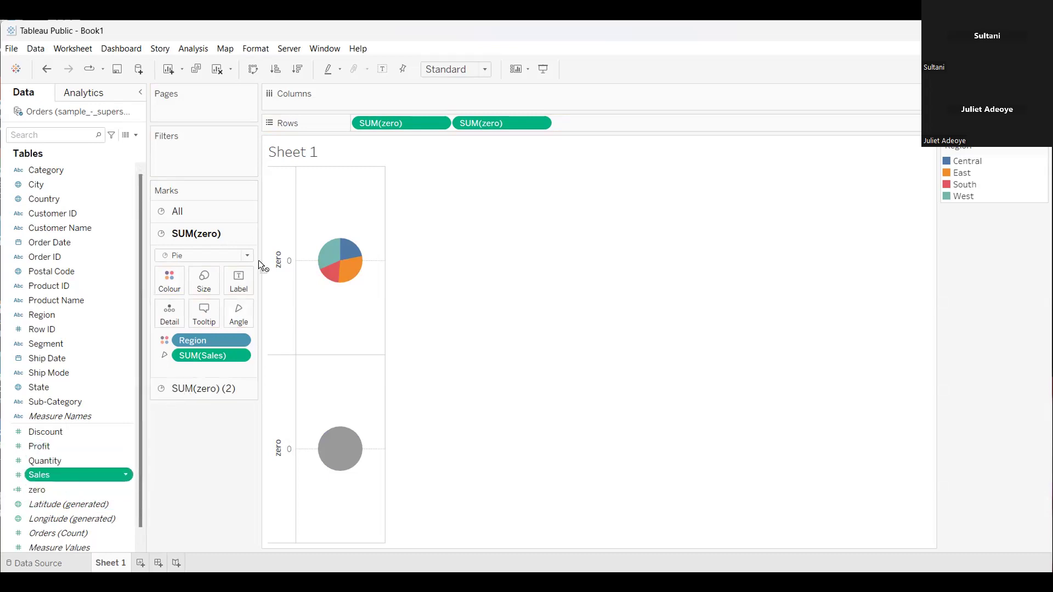
{"action": "left_click_drag", "start_coordinate": [248, 279], "coordinate": [250, 281]}
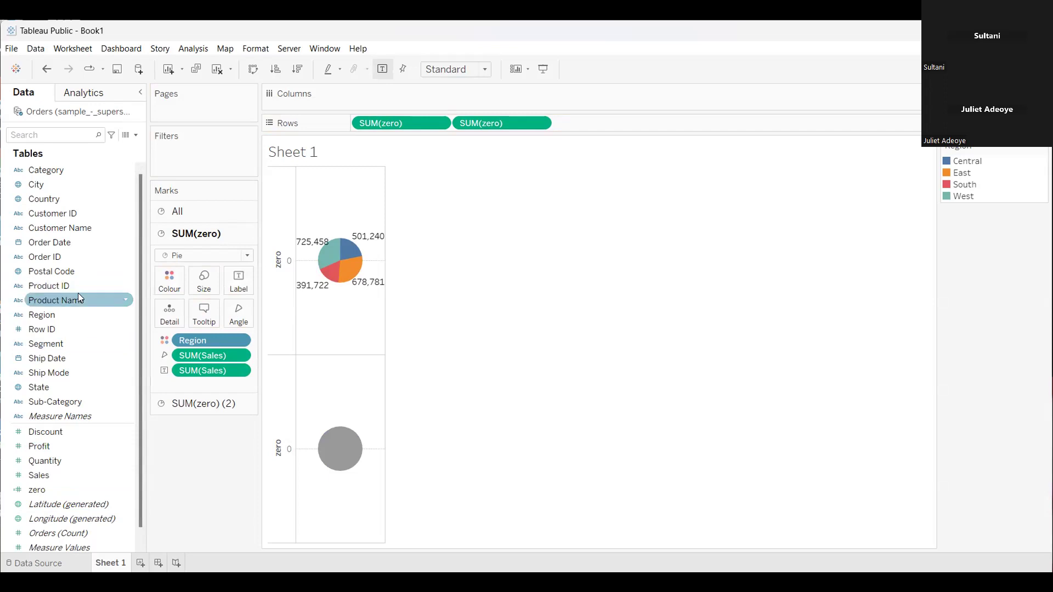
{"action": "left_click_drag", "start_coordinate": [72, 315], "coordinate": [253, 278]}
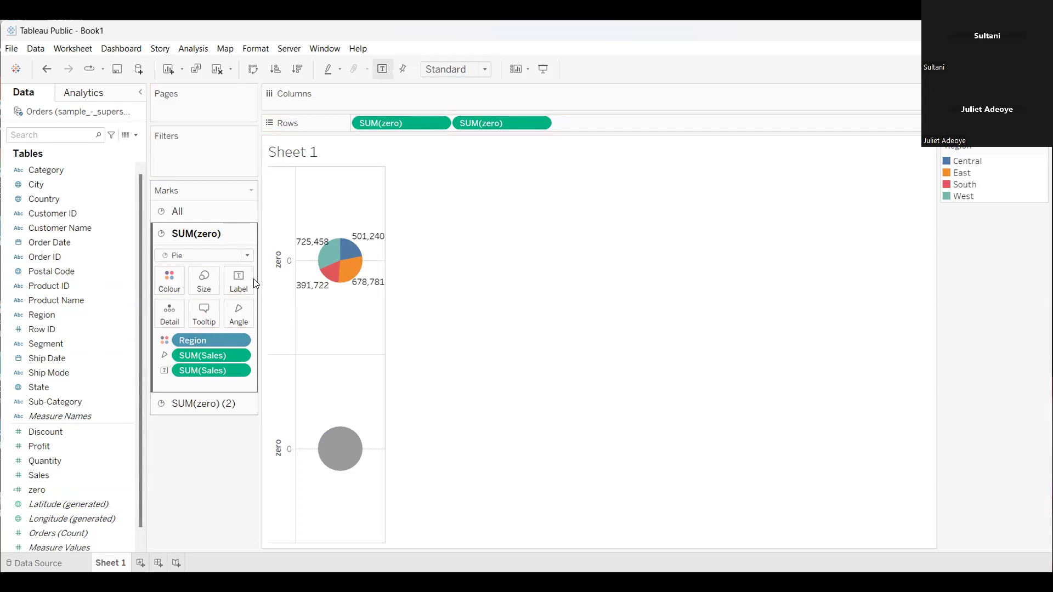
{"action": "left_click", "coordinate": [77, 285]}
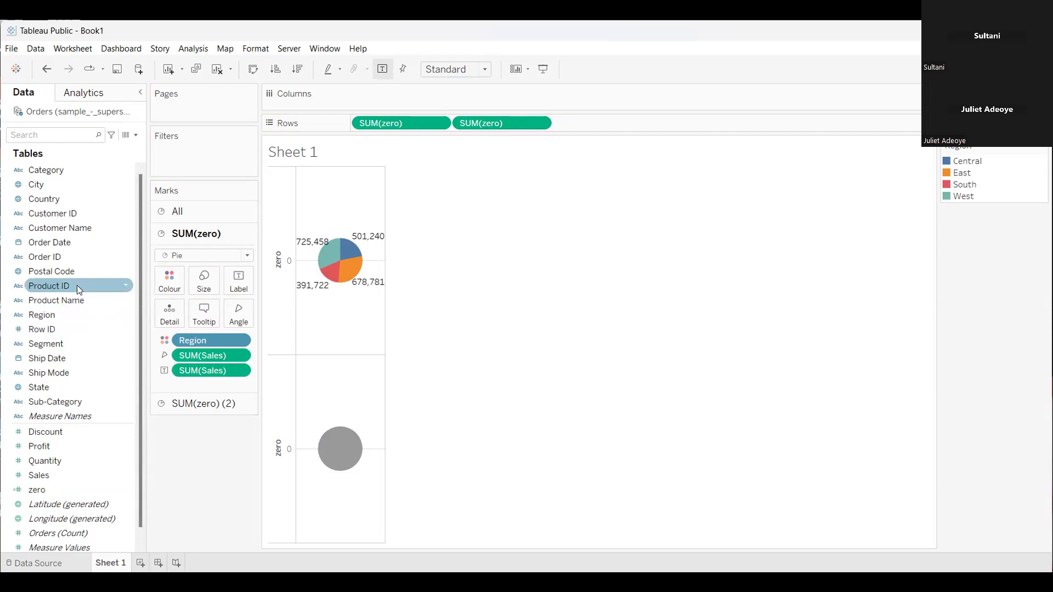
{"action": "left_click_drag", "start_coordinate": [51, 312], "coordinate": [245, 280]}
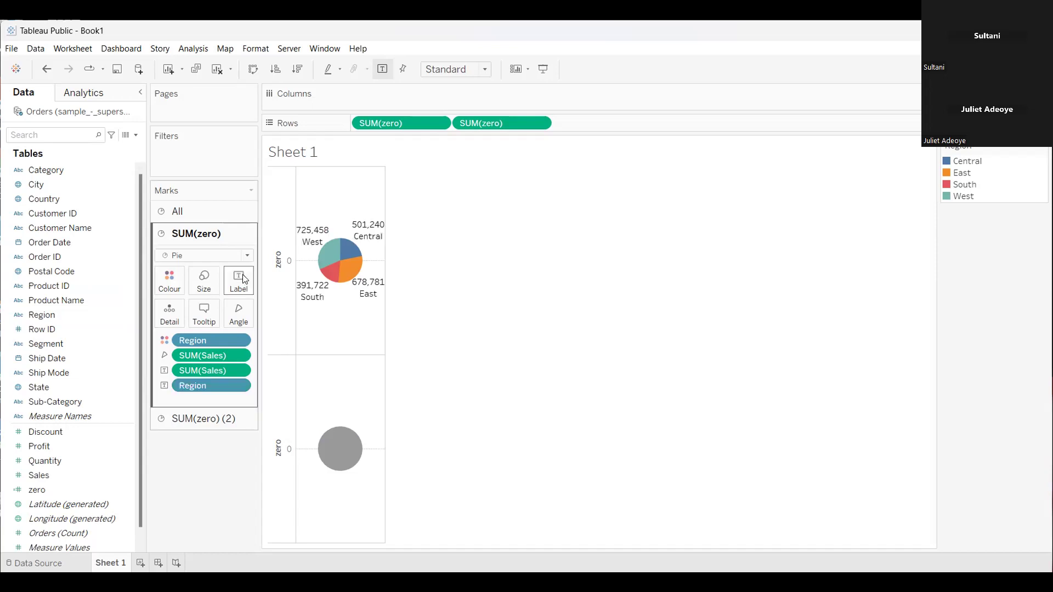
Apply the Percent of Total quick table calculation to the SUM(Sales) label of the first pie
{"action": "right_click", "coordinate": [239, 357]}
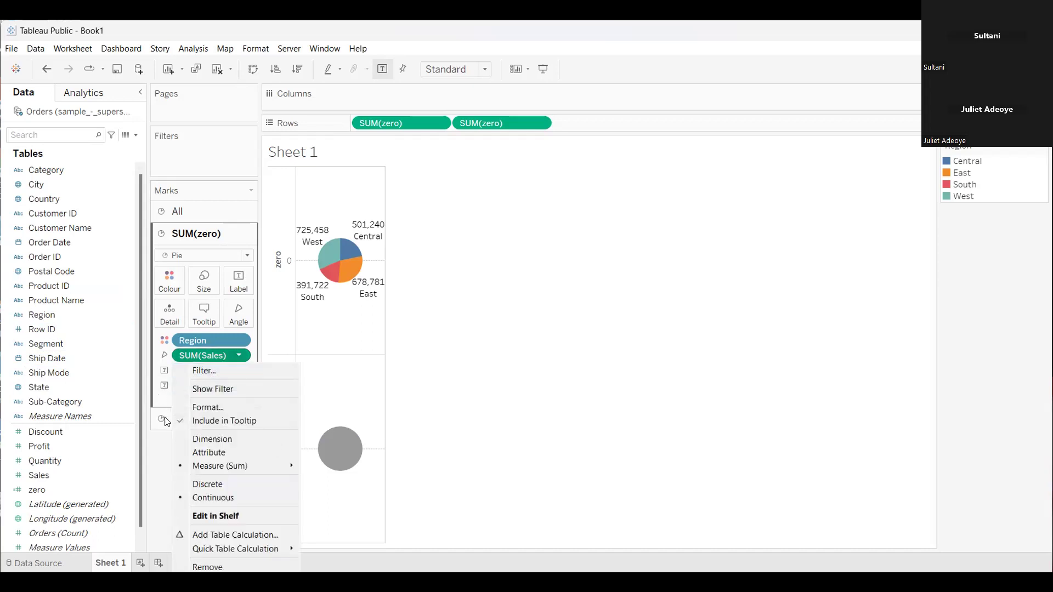
{"action": "left_click", "coordinate": [115, 449]}
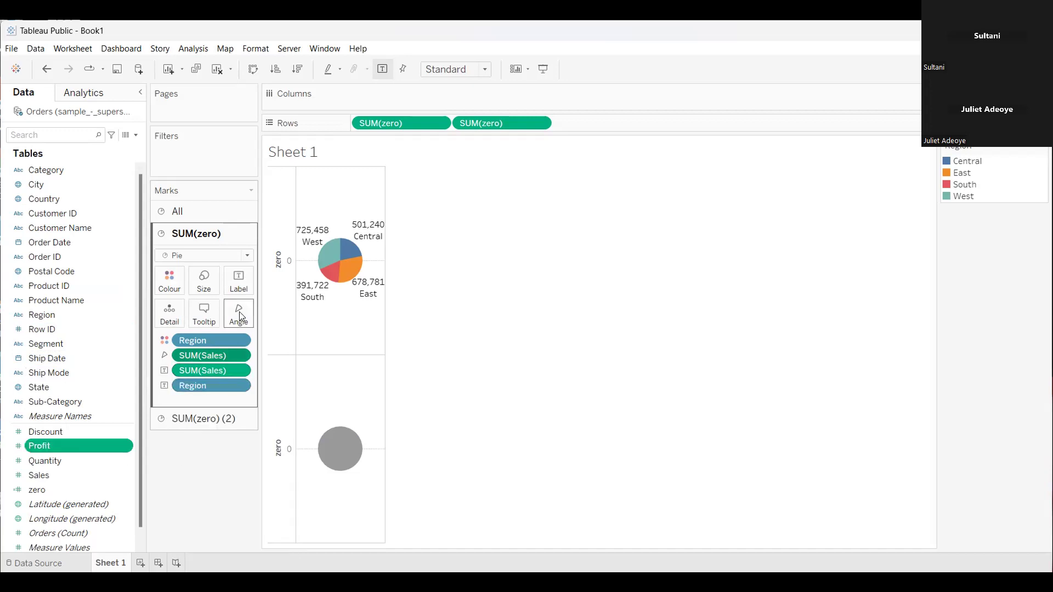
{"action": "left_click", "coordinate": [235, 370]}
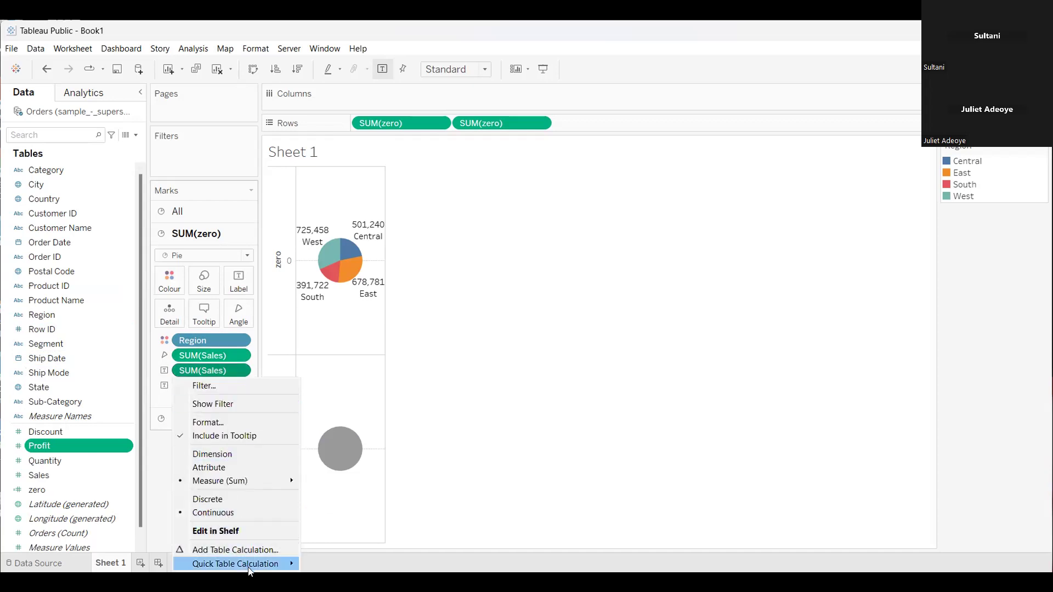
{"action": "mouse_move", "coordinate": [248, 570]}
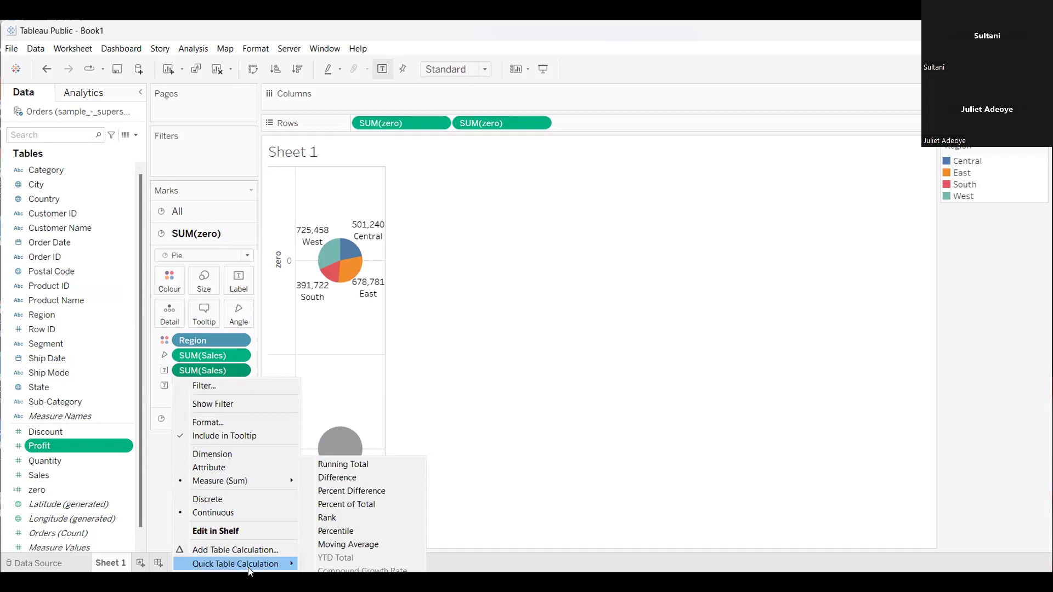
{"action": "left_click", "coordinate": [327, 505]}
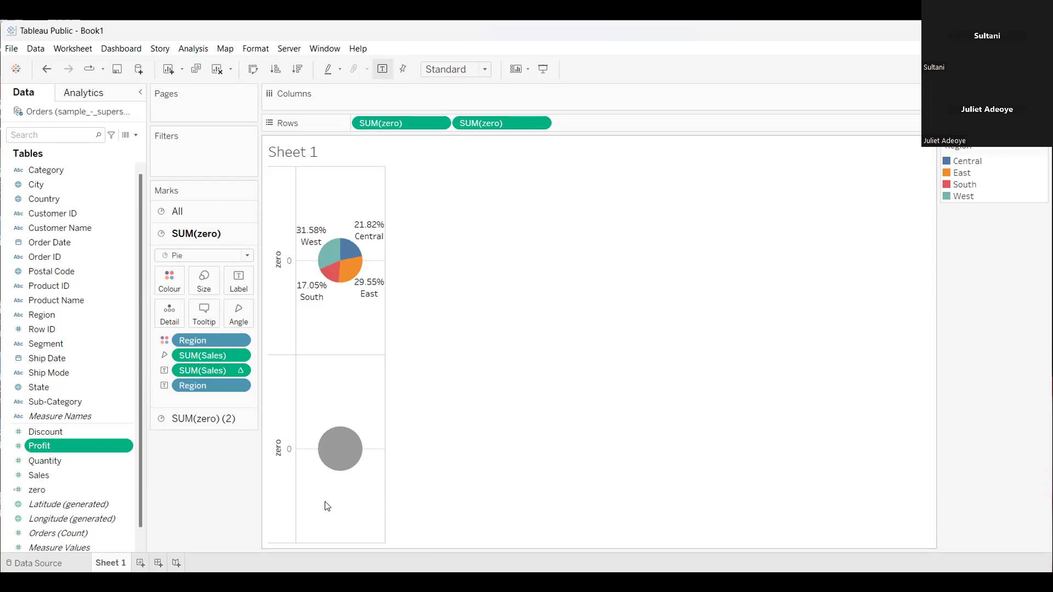
Format the pane numbers of the percent-of-total Sales label as Percentage with 0 decimal places
{"action": "left_click", "coordinate": [240, 371]}
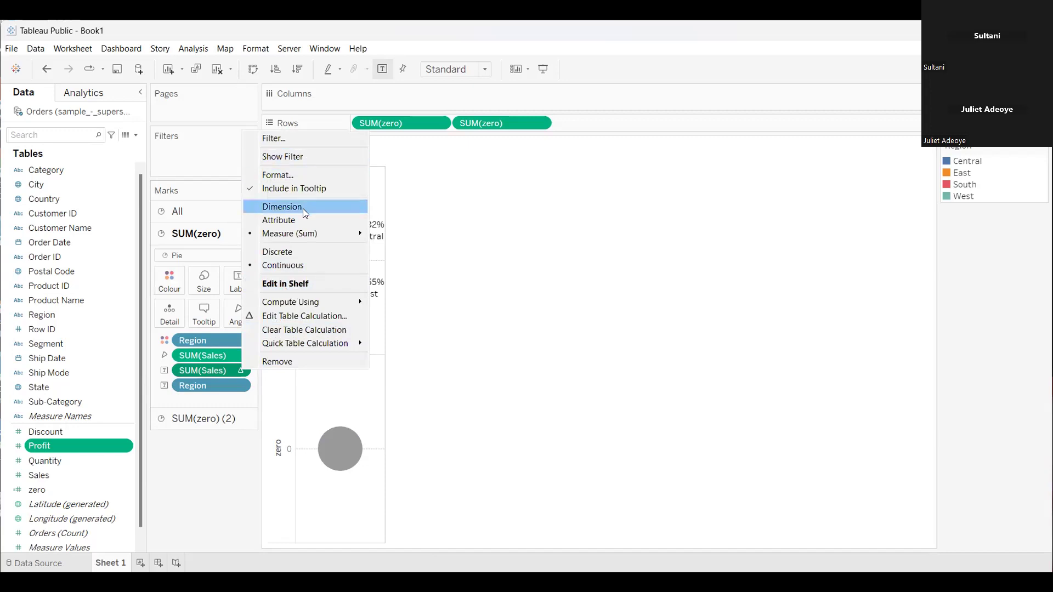
{"action": "left_click", "coordinate": [302, 176]}
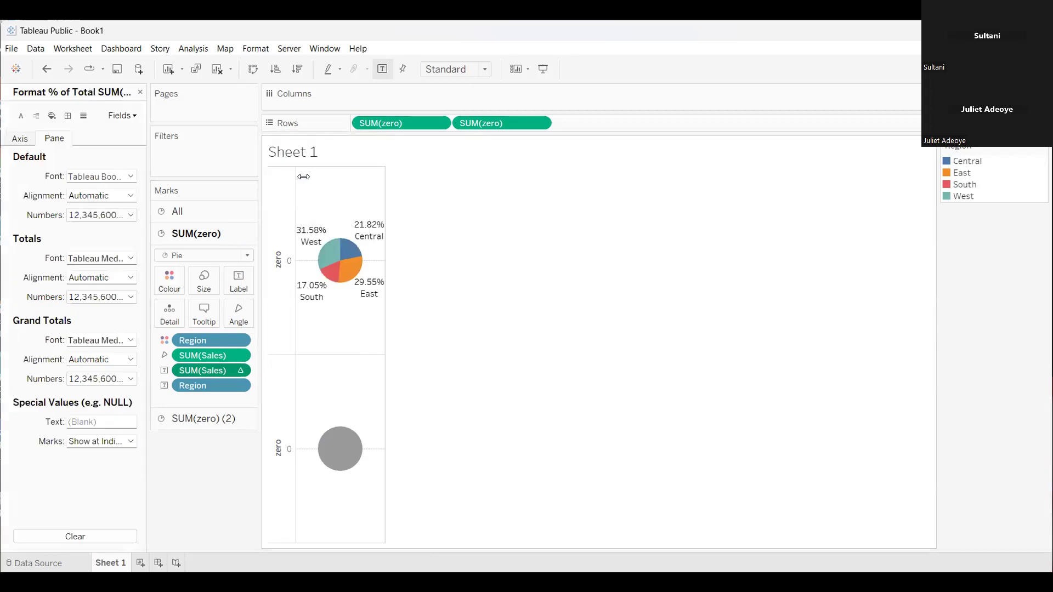
{"action": "left_click", "coordinate": [131, 216]}
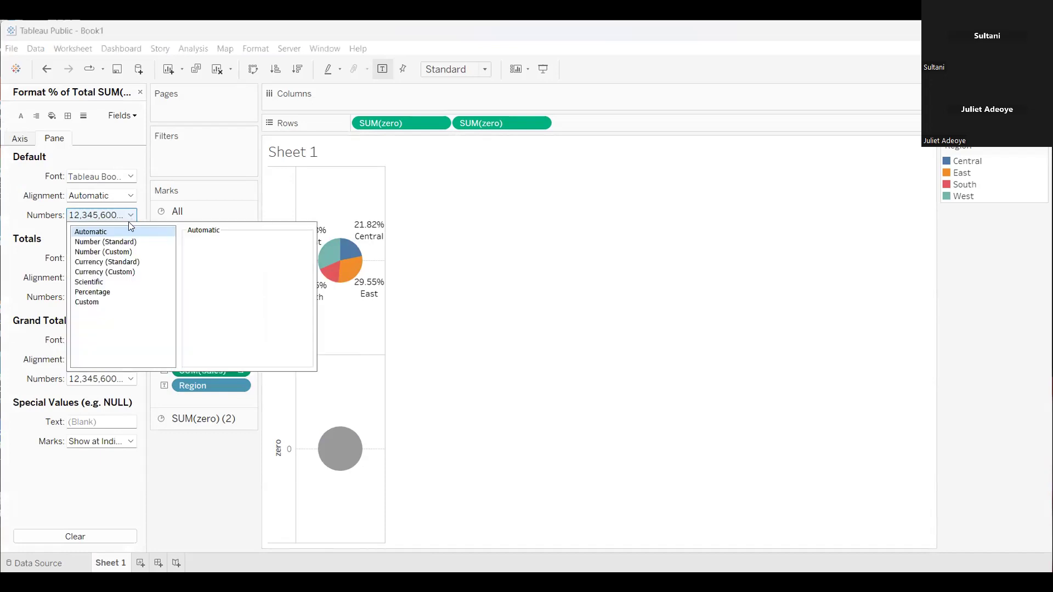
{"action": "left_click", "coordinate": [124, 293]}
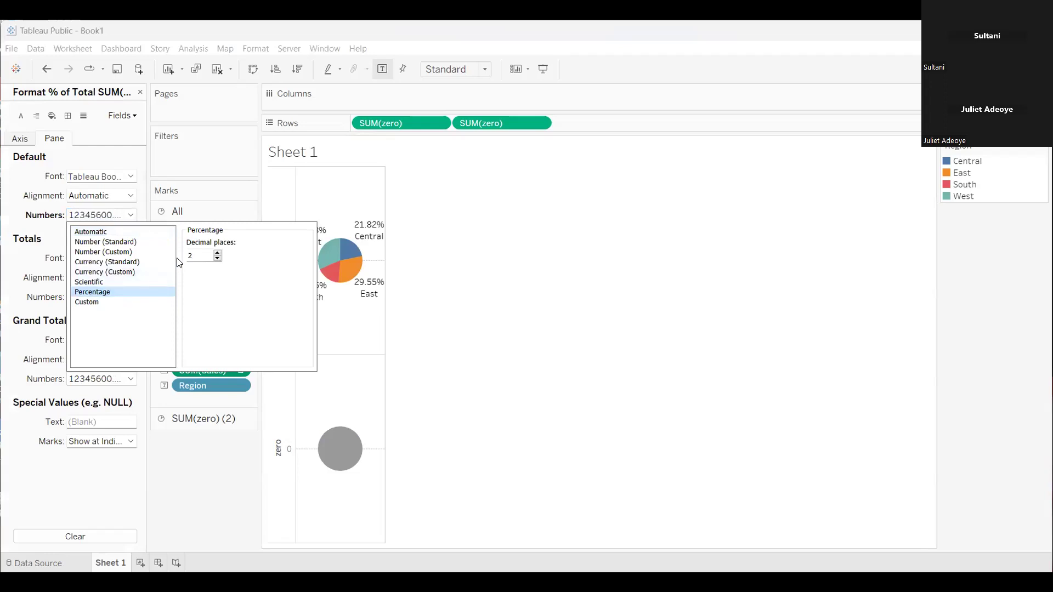
{"action": "key", "text": "BackSpace"}
{"action": "type", "text": "0"}
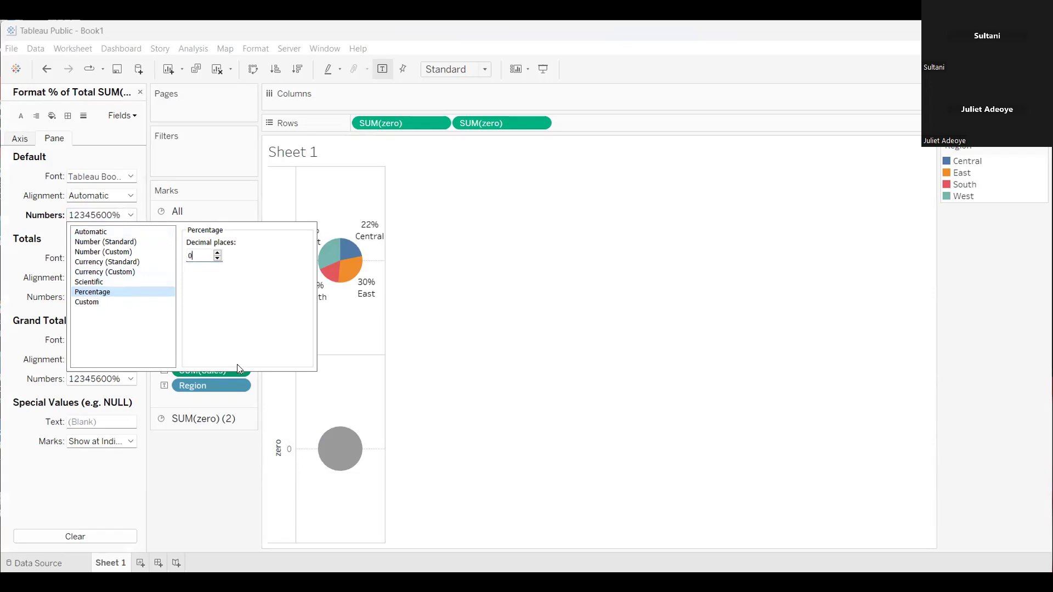
{"action": "left_click", "coordinate": [217, 471]}
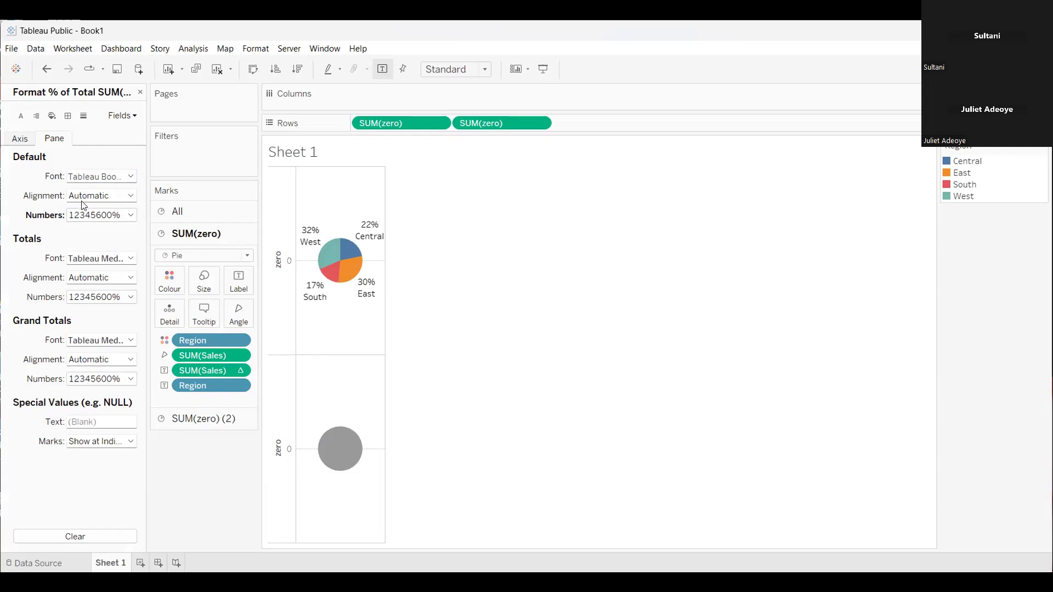
{"action": "left_click", "coordinate": [128, 215]}
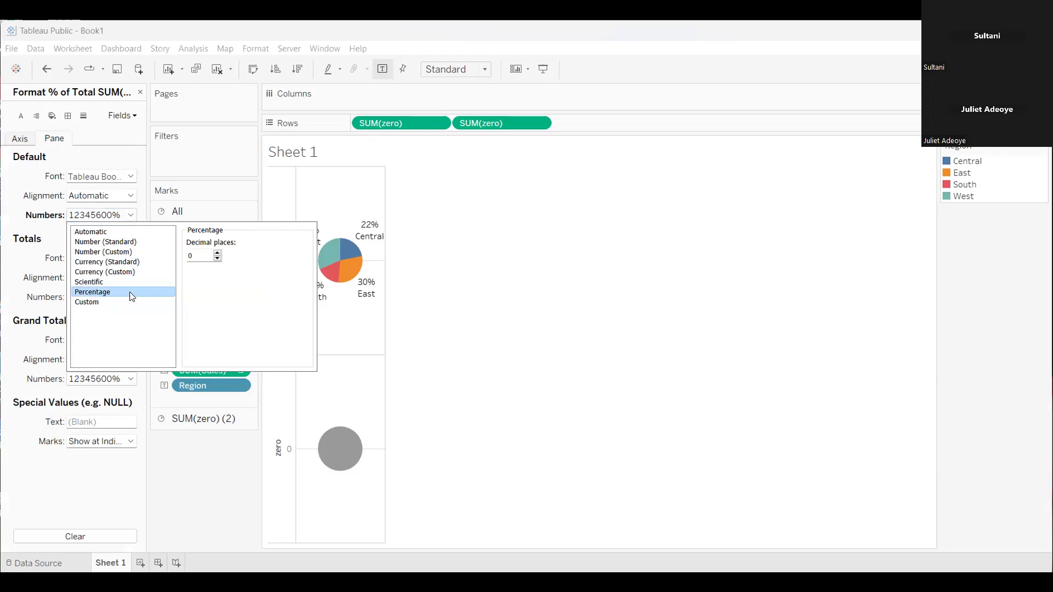
Format the pane numbers of the first pie's SUM(Sales) angle field as Currency (Custom) with 0 decimal places
{"action": "left_click", "coordinate": [200, 254]}
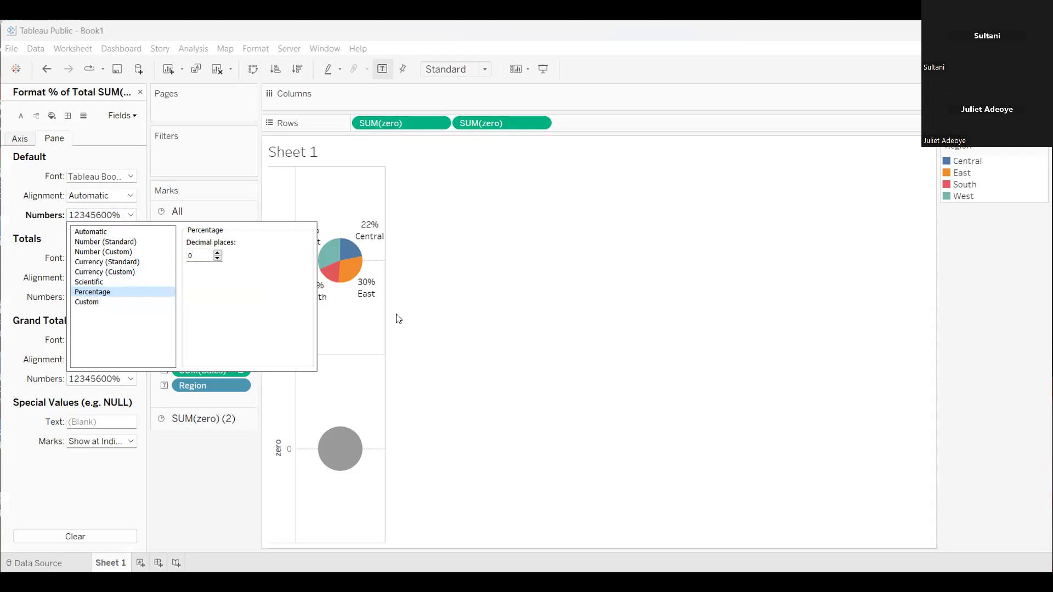
{"action": "left_click", "coordinate": [452, 339]}
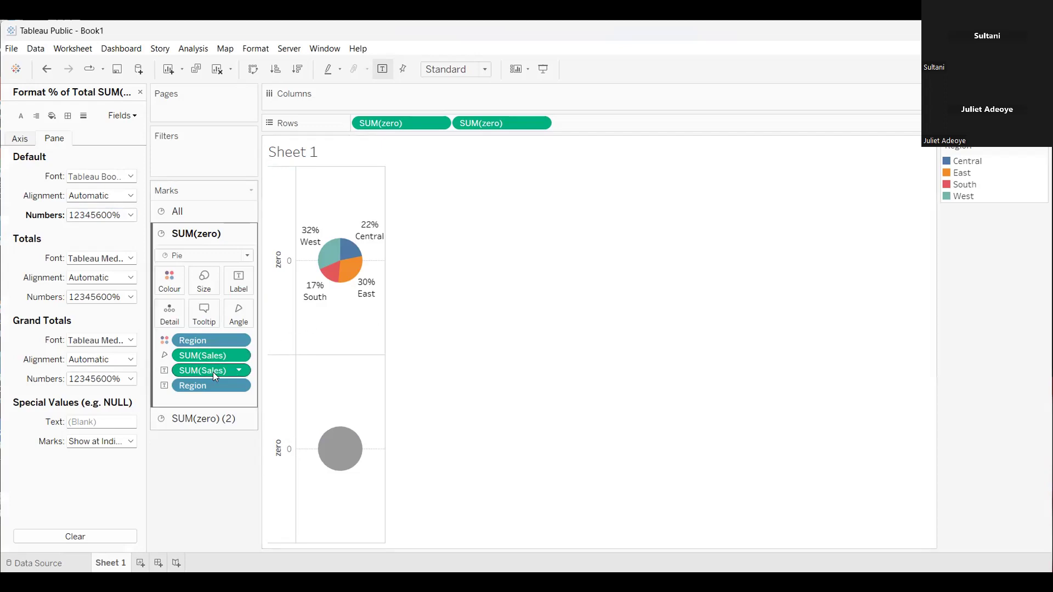
{"action": "left_click", "coordinate": [241, 355]}
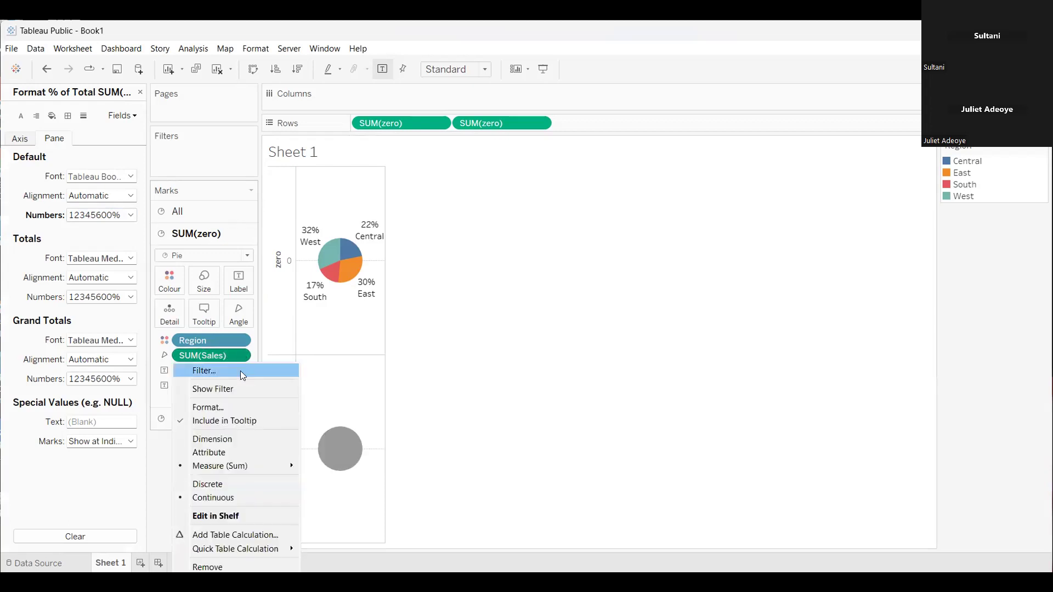
{"action": "left_click", "coordinate": [236, 411]}
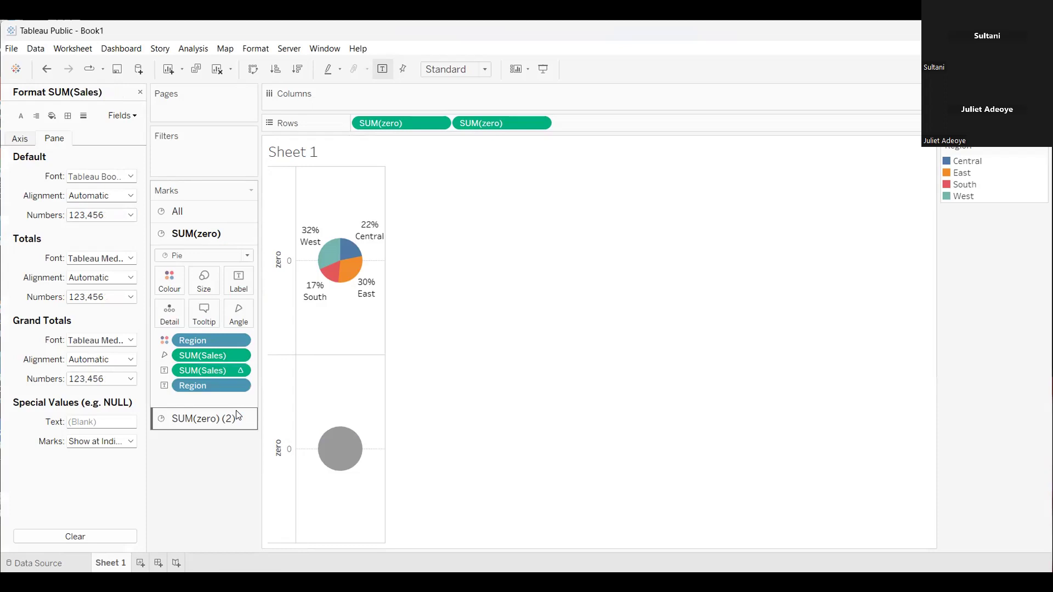
{"action": "left_click", "coordinate": [129, 216]}
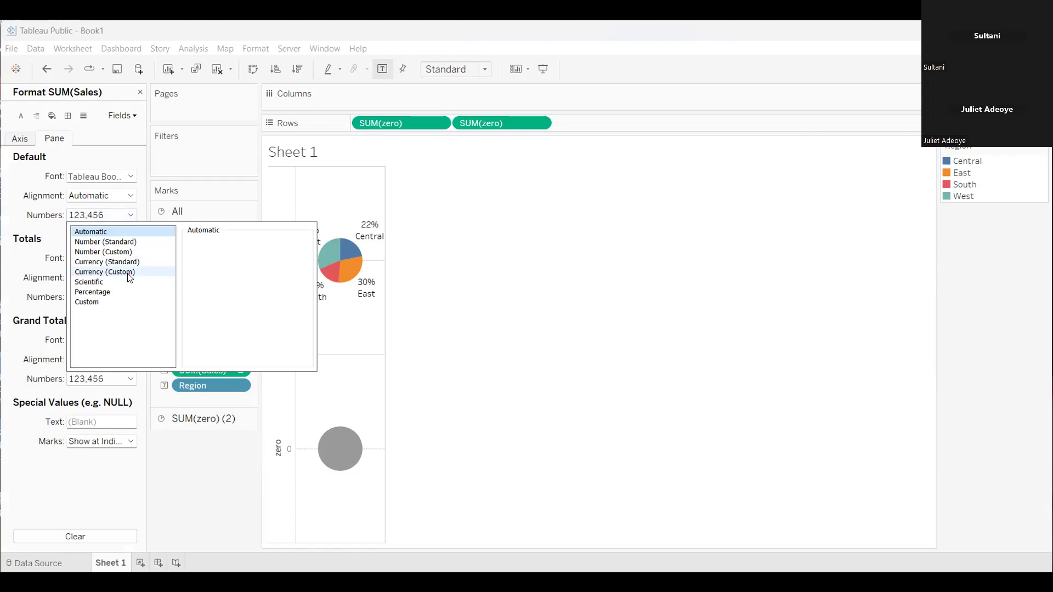
{"action": "left_click", "coordinate": [130, 272]}
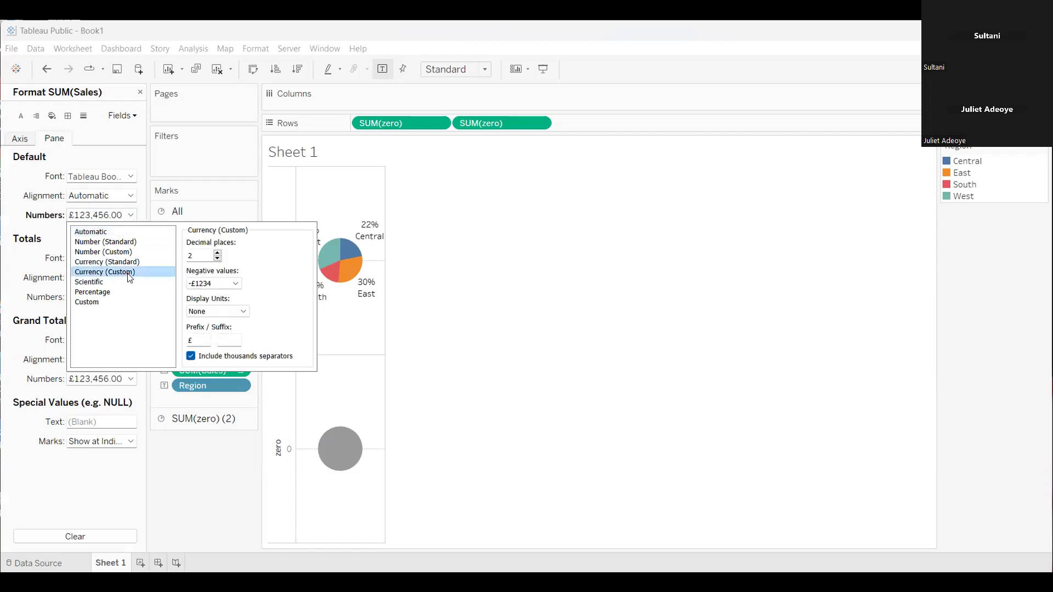
{"action": "left_click", "coordinate": [194, 256]}
{"action": "key", "text": "BackSpace"}
{"action": "type", "text": "0"}
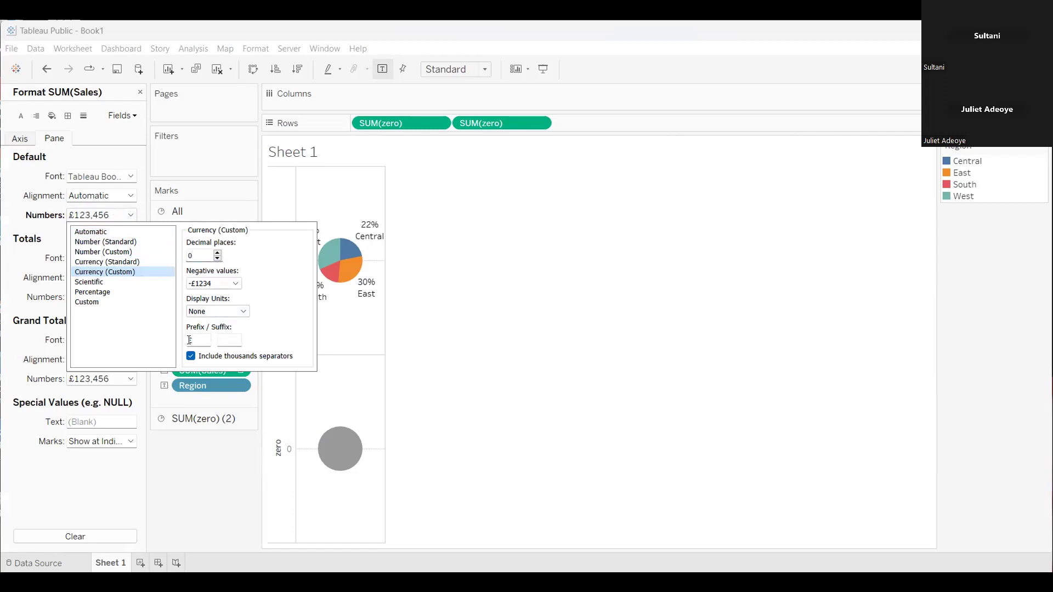
{"action": "left_click", "coordinate": [195, 491]}
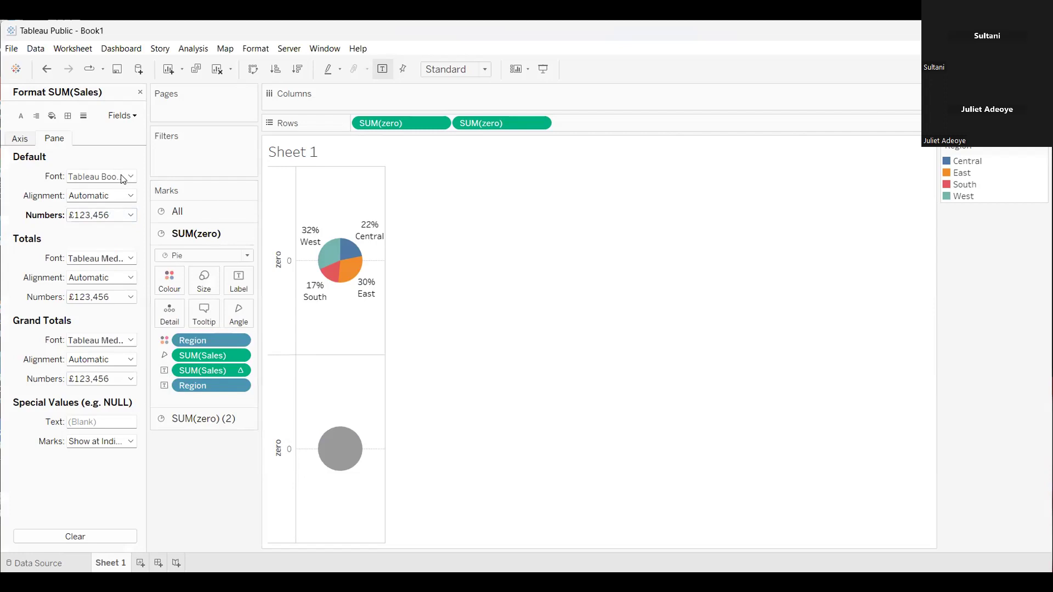
{"action": "mouse_move", "coordinate": [318, 233]}
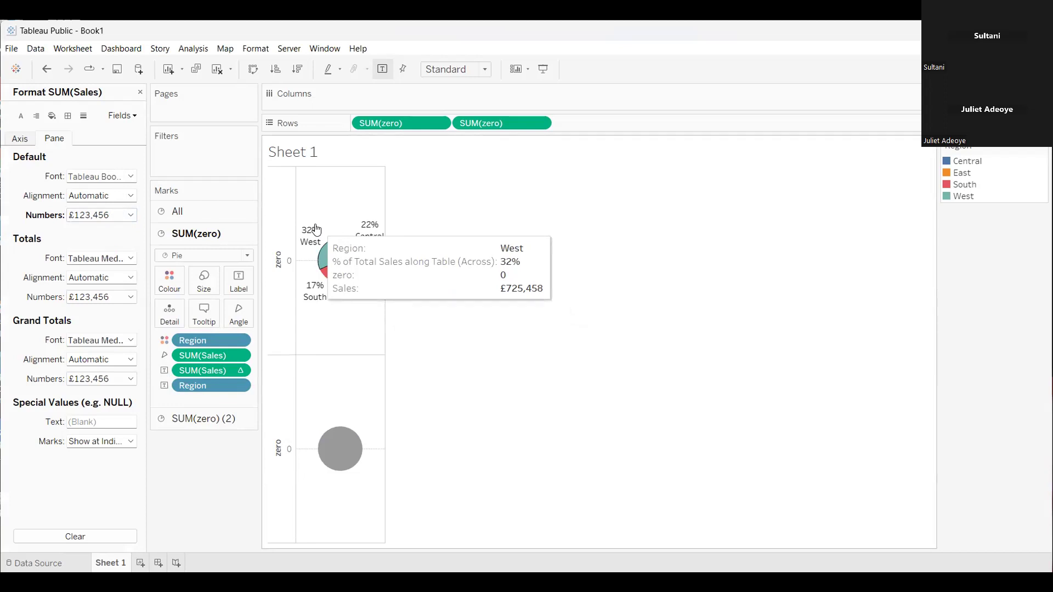
{"action": "mouse_move", "coordinate": [368, 229]}
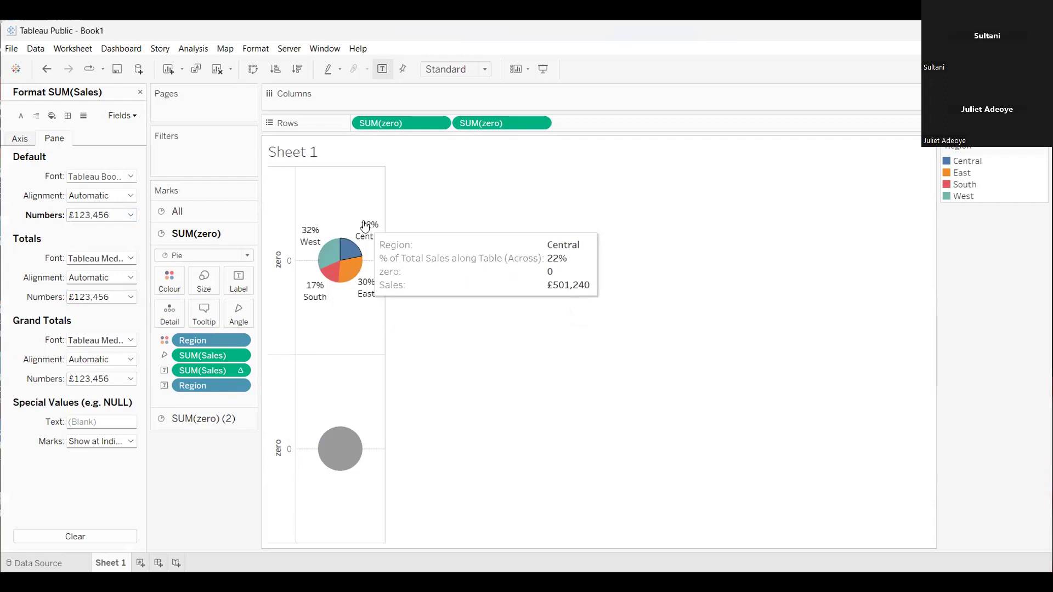
{"action": "mouse_move", "coordinate": [365, 285]}
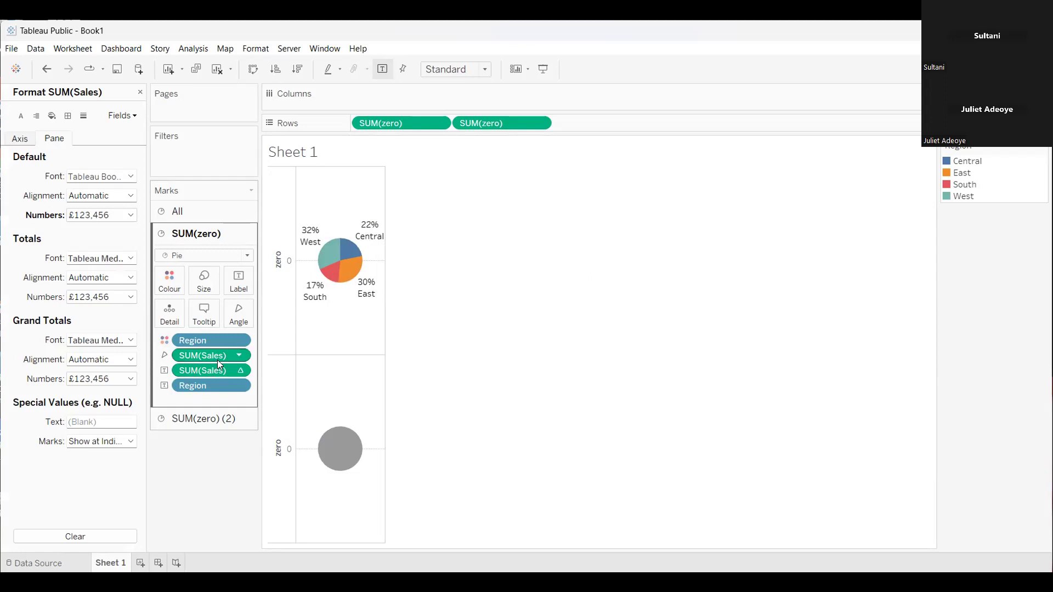
Colour the second SUM(zero) pie white and close the formatting pane
{"action": "left_click", "coordinate": [221, 418]}
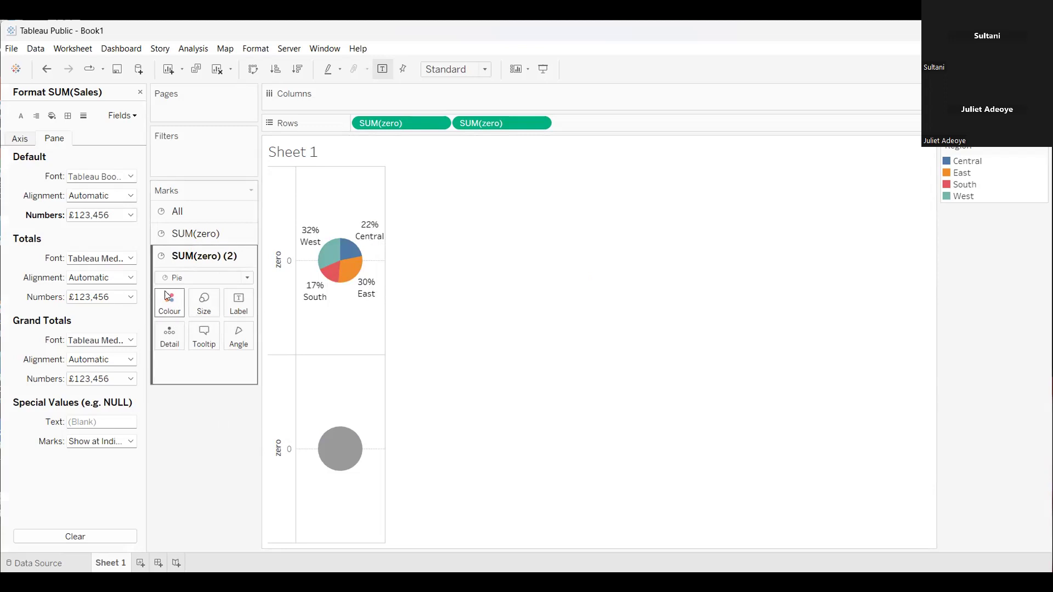
{"action": "left_click", "coordinate": [168, 296]}
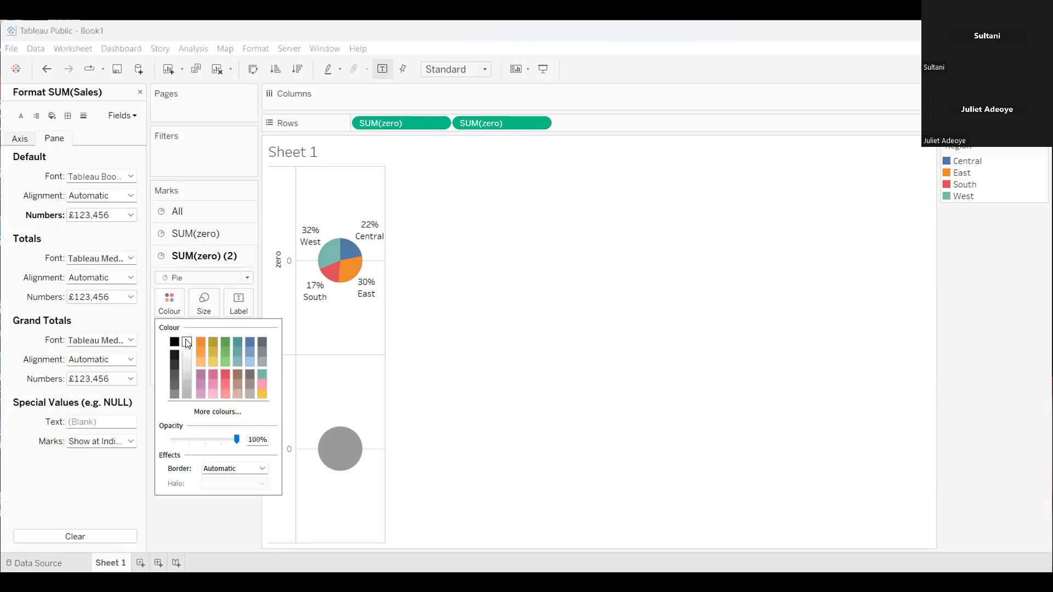
{"action": "left_click", "coordinate": [187, 343]}
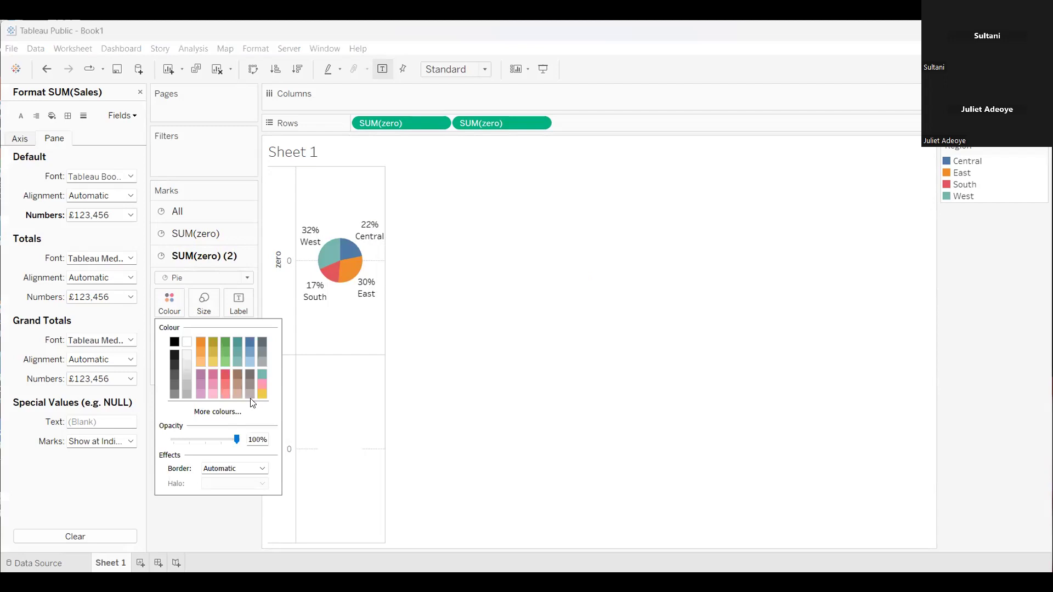
{"action": "left_click", "coordinate": [229, 524]}
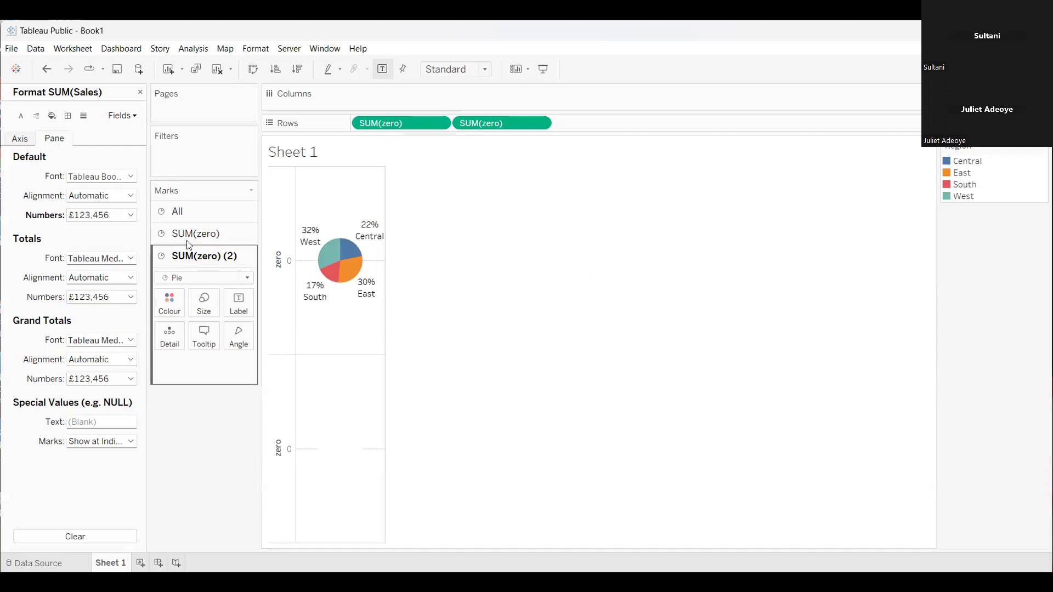
{"action": "left_click", "coordinate": [140, 93]}
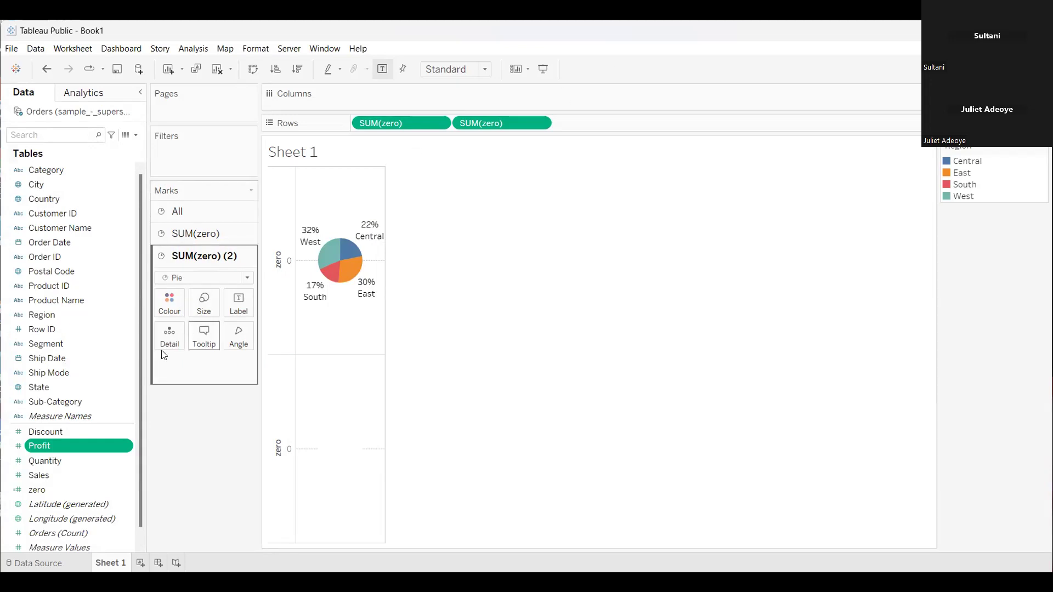
{"action": "left_click", "coordinate": [170, 302]}
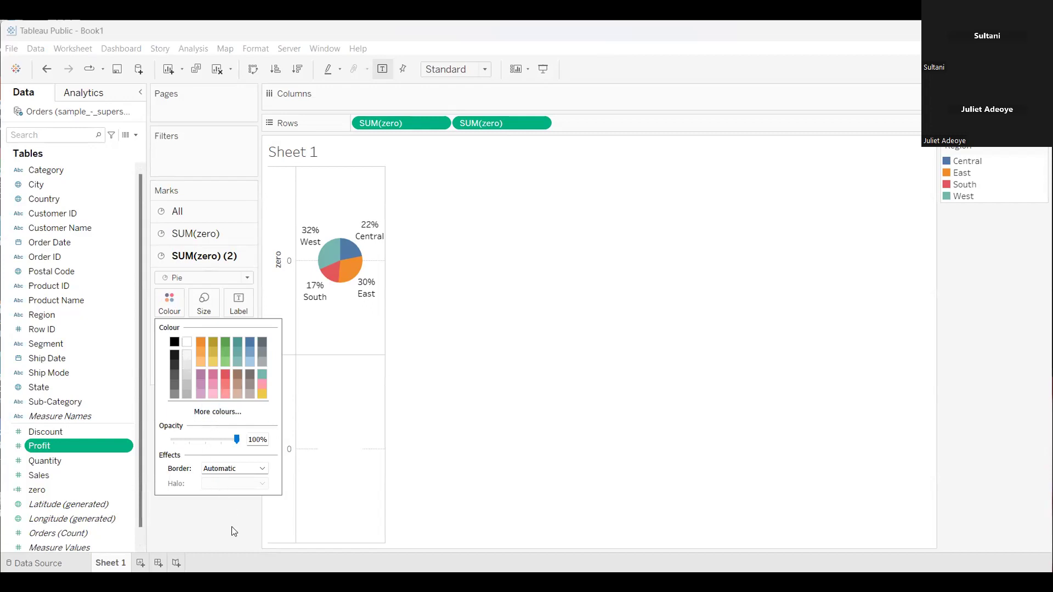
{"action": "left_click", "coordinate": [208, 261]}
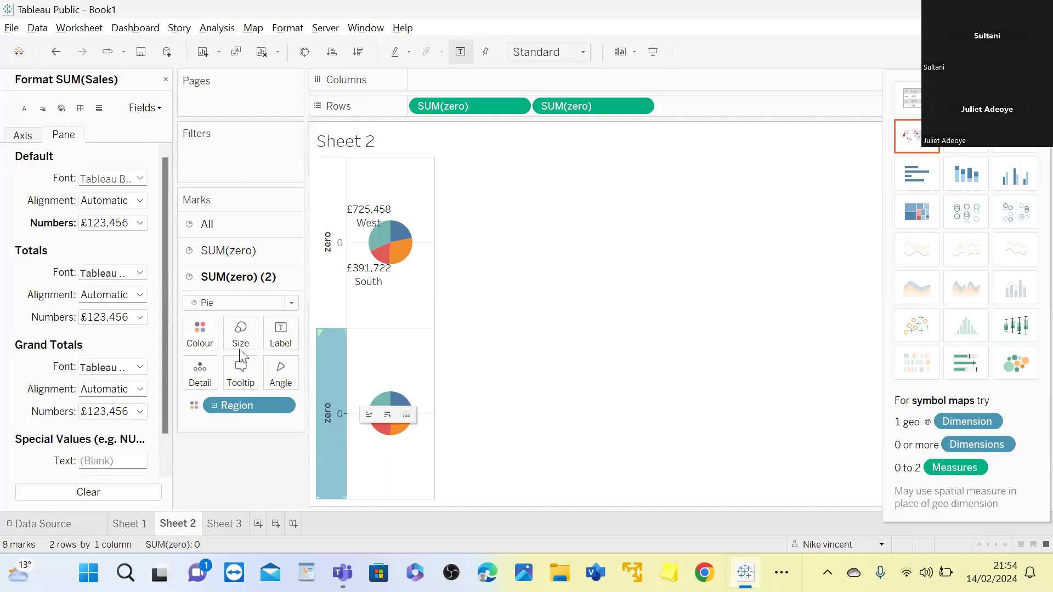
On Sheet 2, remove Region from the colour of the second SUM(zero) marks
{"action": "right_click", "coordinate": [241, 406]}
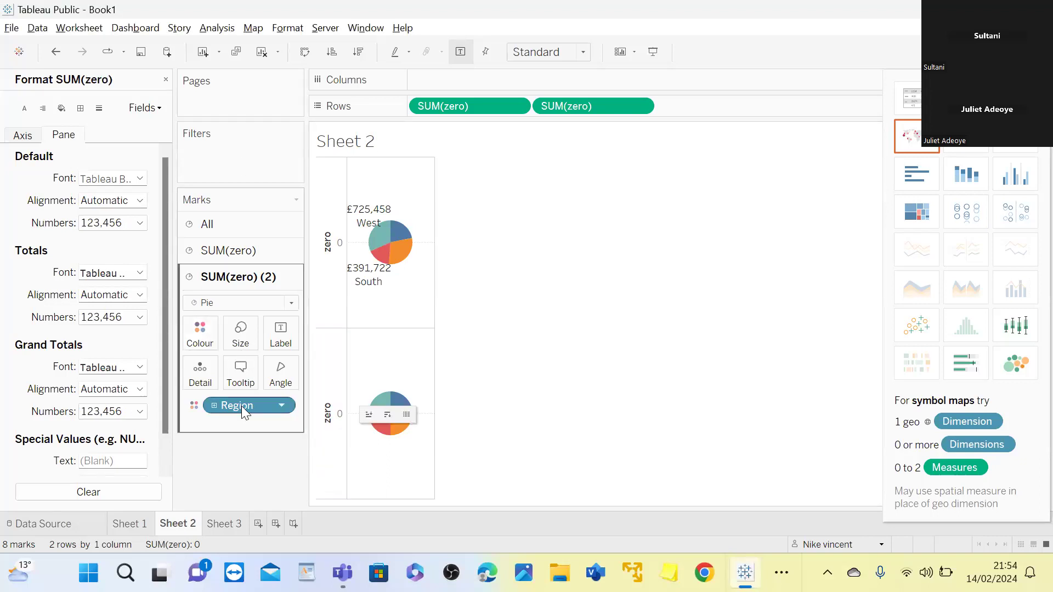
{"action": "left_click", "coordinate": [241, 406]}
{"action": "right_click", "coordinate": [241, 406]}
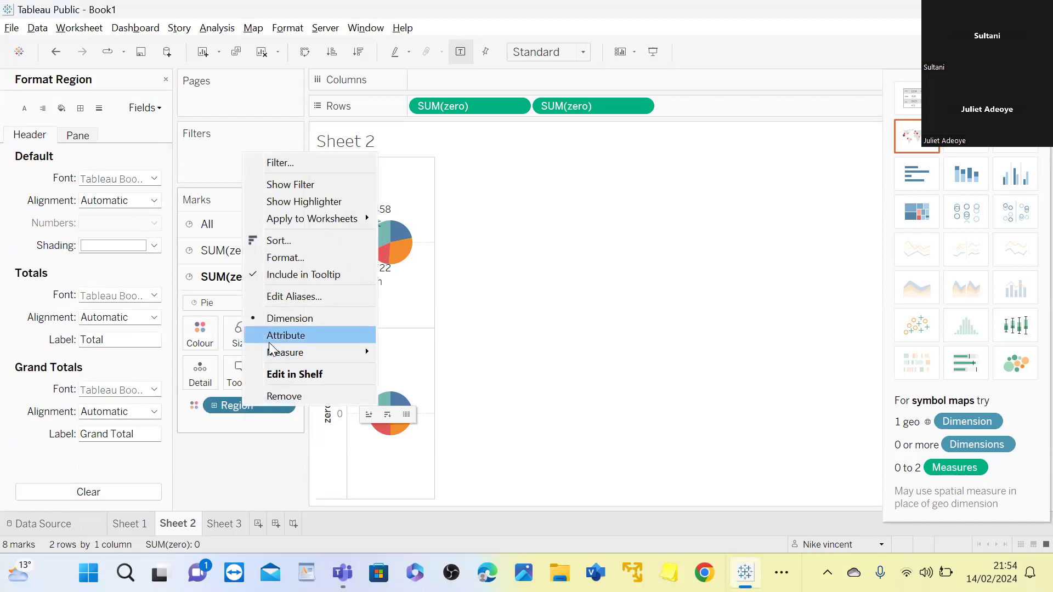
{"action": "left_click", "coordinate": [276, 394]}
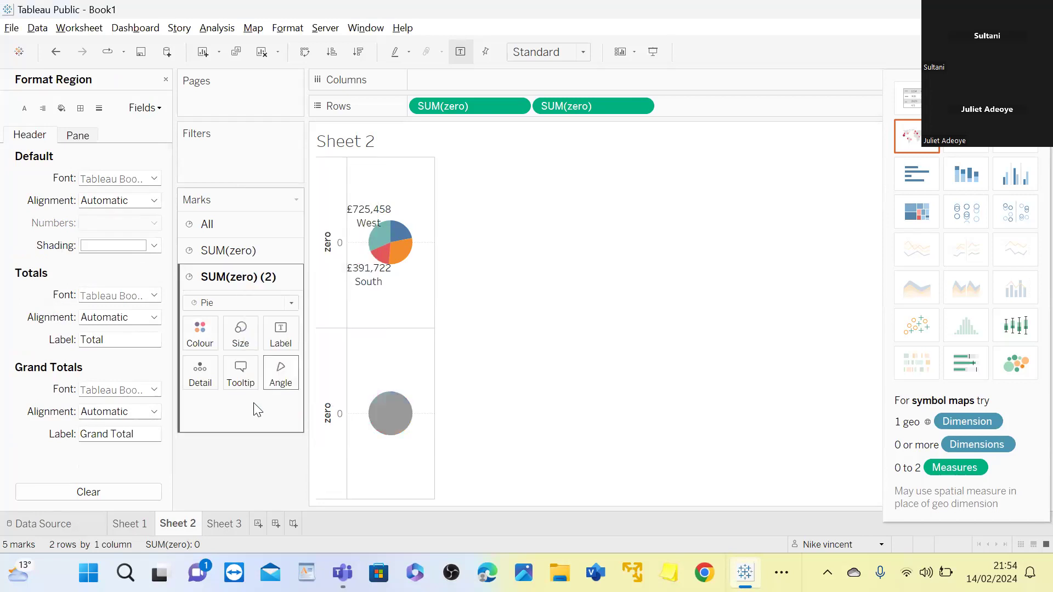
Set the second pie on Sheet 2 to white
{"action": "left_click", "coordinate": [208, 340]}
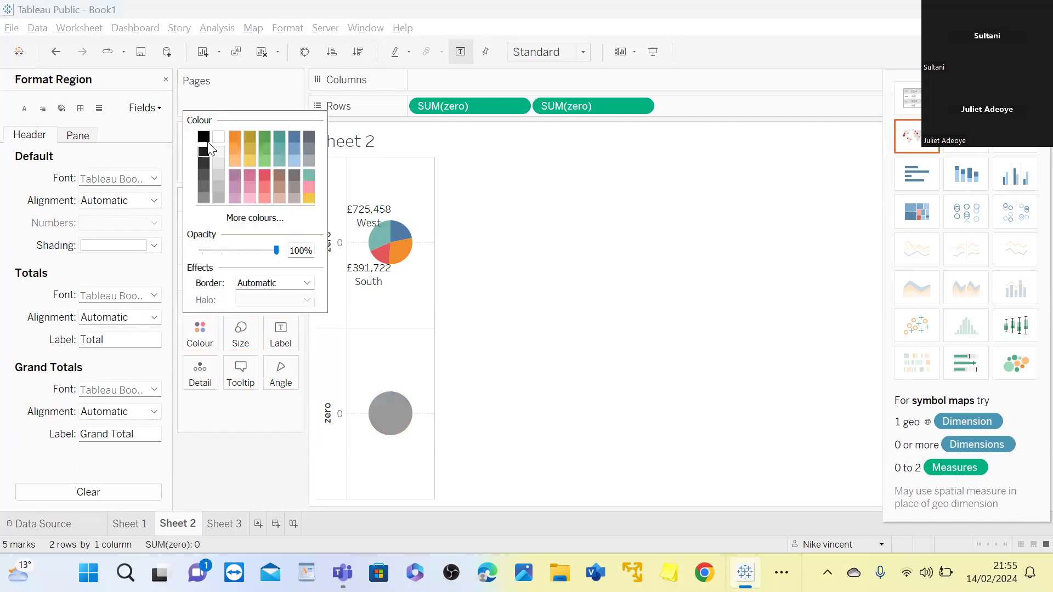
{"action": "left_click", "coordinate": [218, 136]}
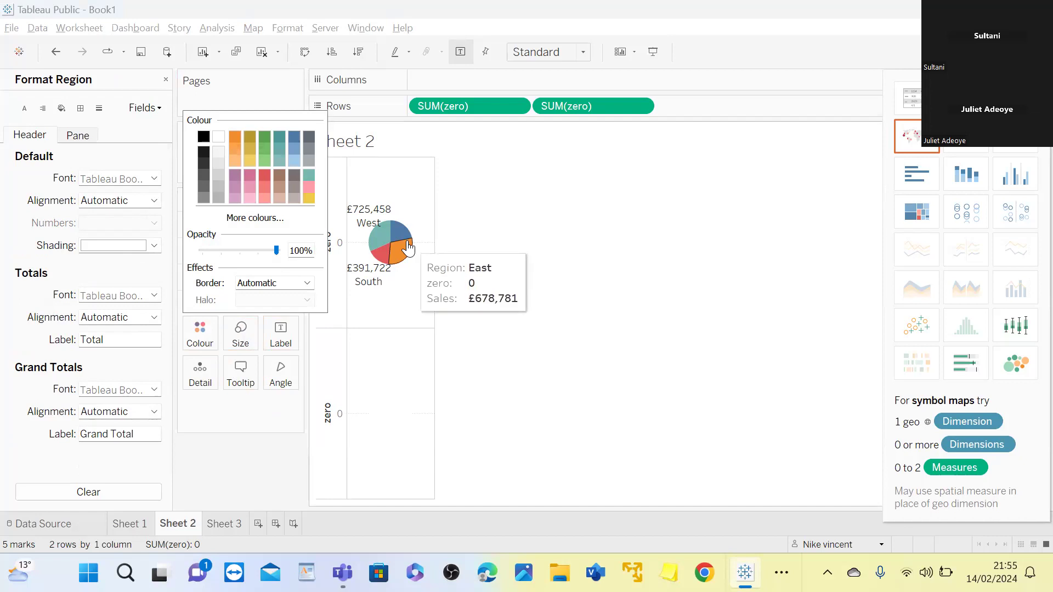
{"action": "mouse_move", "coordinate": [406, 243]}
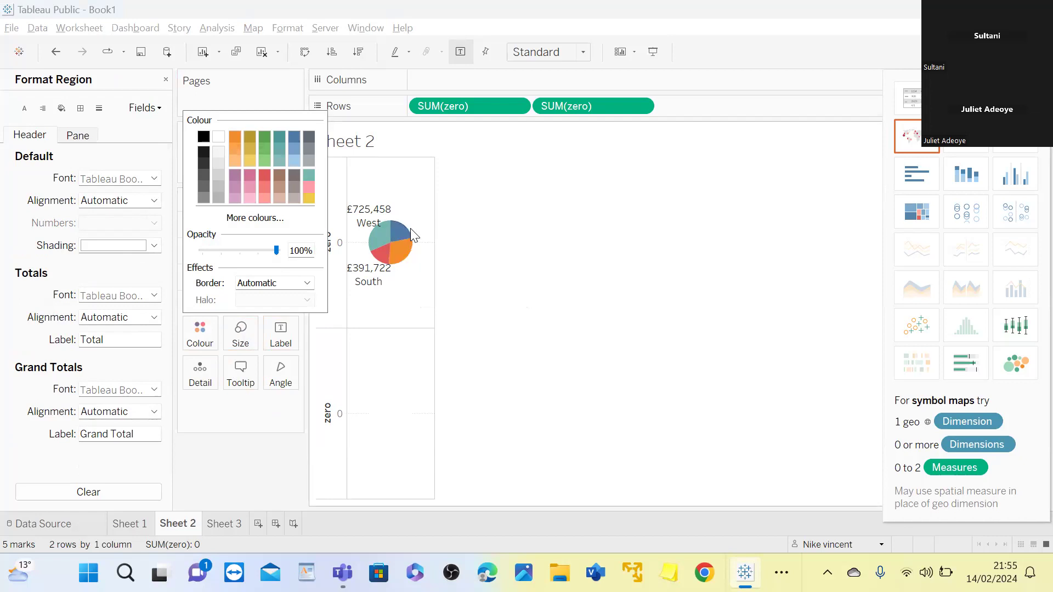
{"action": "left_click", "coordinate": [503, 235]}
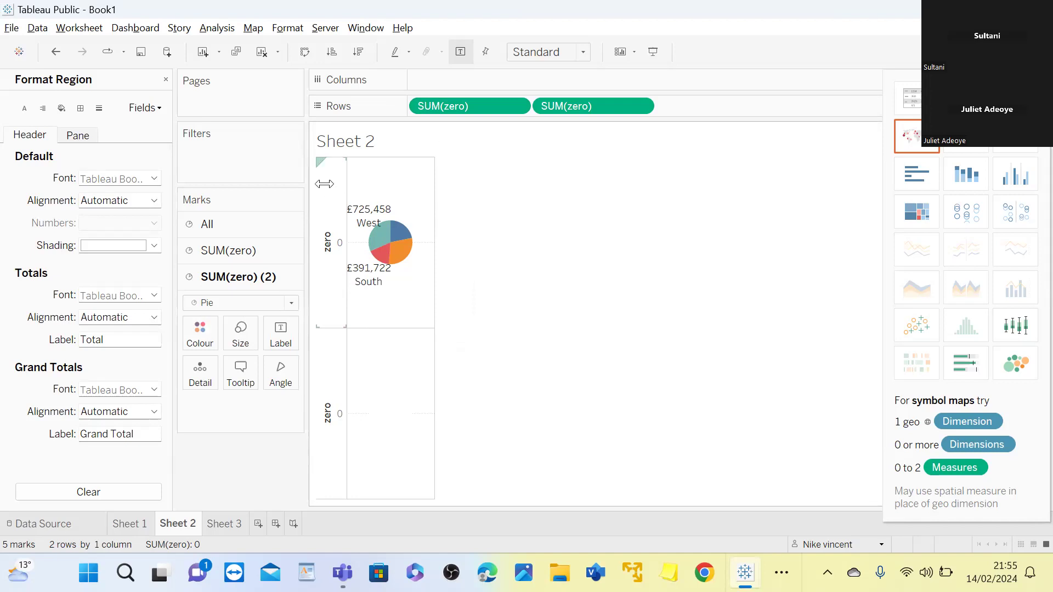
Apply the Percent of Total quick table calculation to the SUM(Sales) label of Sheet 2's first pie
{"action": "left_click", "coordinate": [268, 257]}
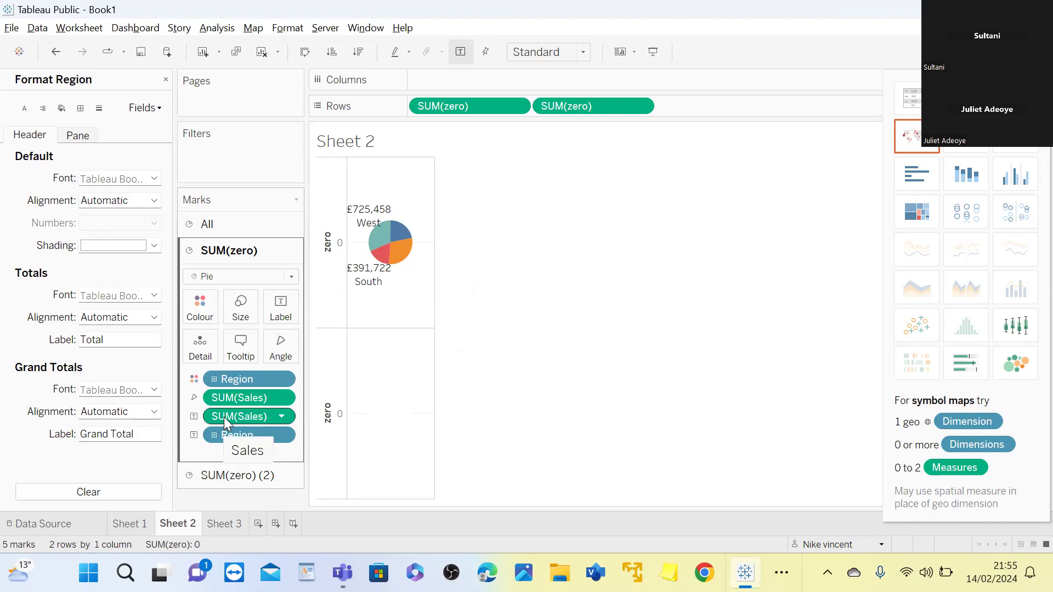
{"action": "left_click", "coordinate": [282, 420]}
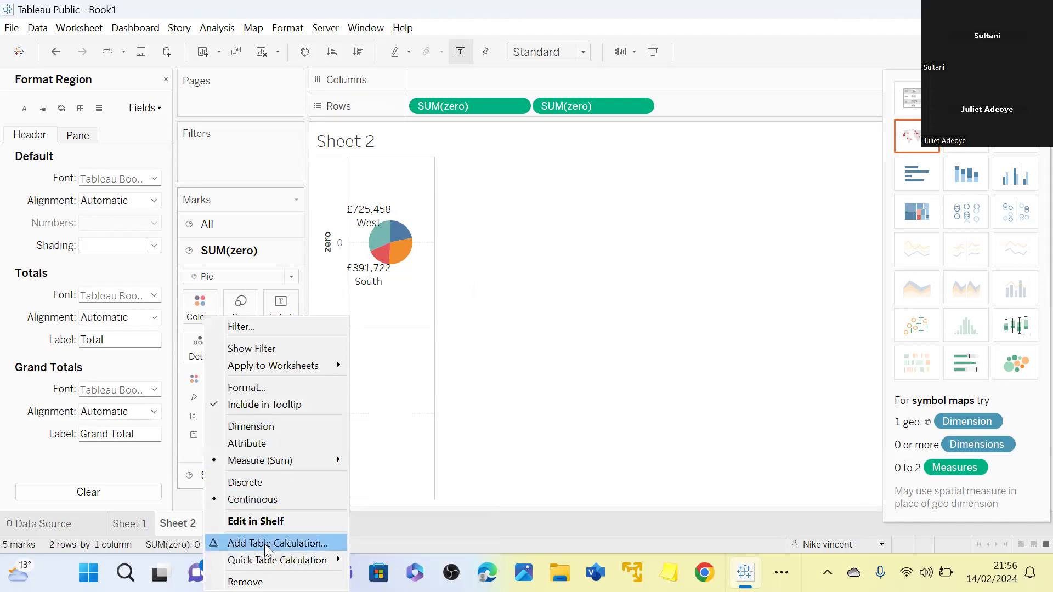
{"action": "mouse_move", "coordinate": [263, 564]}
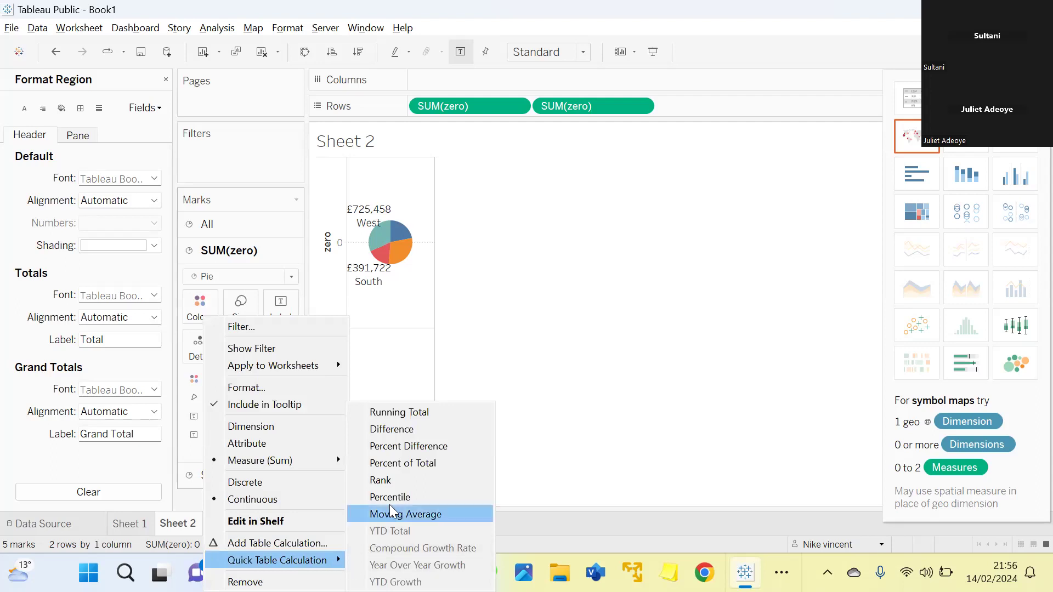
{"action": "left_click", "coordinate": [424, 466]}
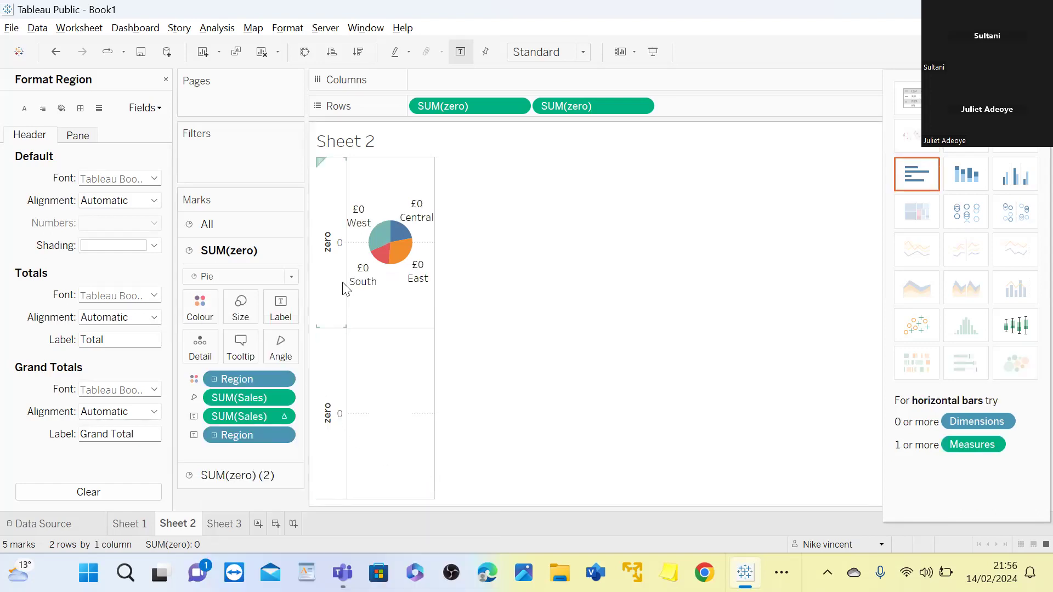
{"action": "mouse_move", "coordinate": [405, 236]}
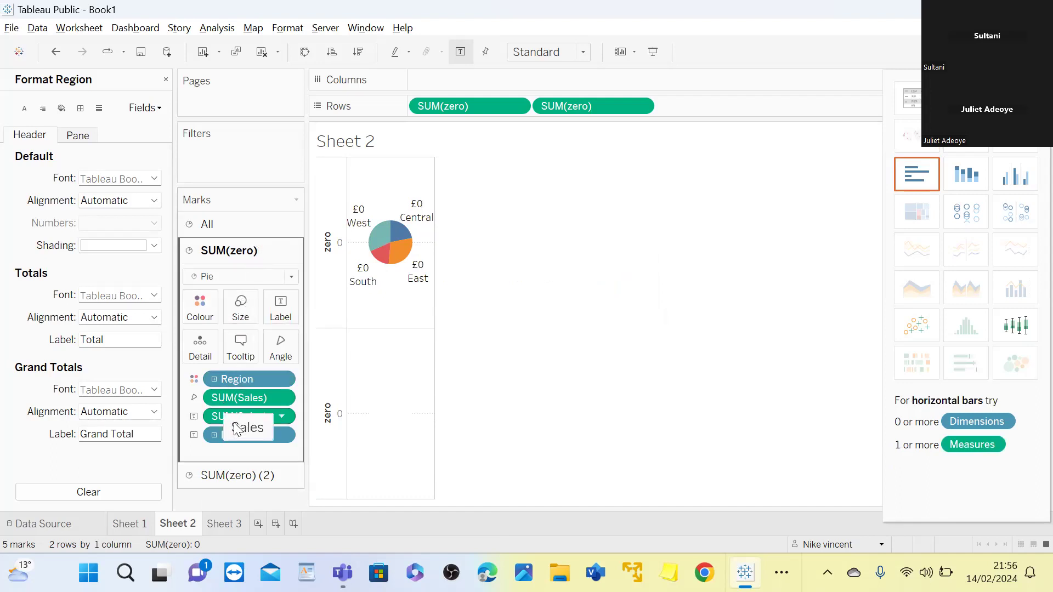
Format the pane numbers of Sheet 2's percent-of-total Sales label as Percentage with 0 decimal places
{"action": "left_click", "coordinate": [284, 418]}
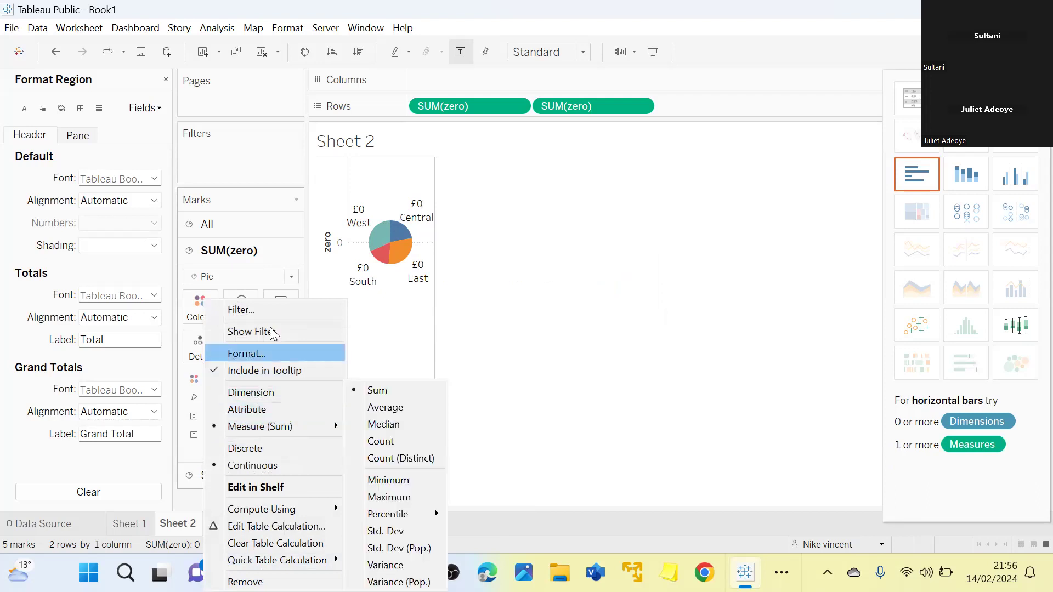
{"action": "left_click", "coordinate": [271, 354]}
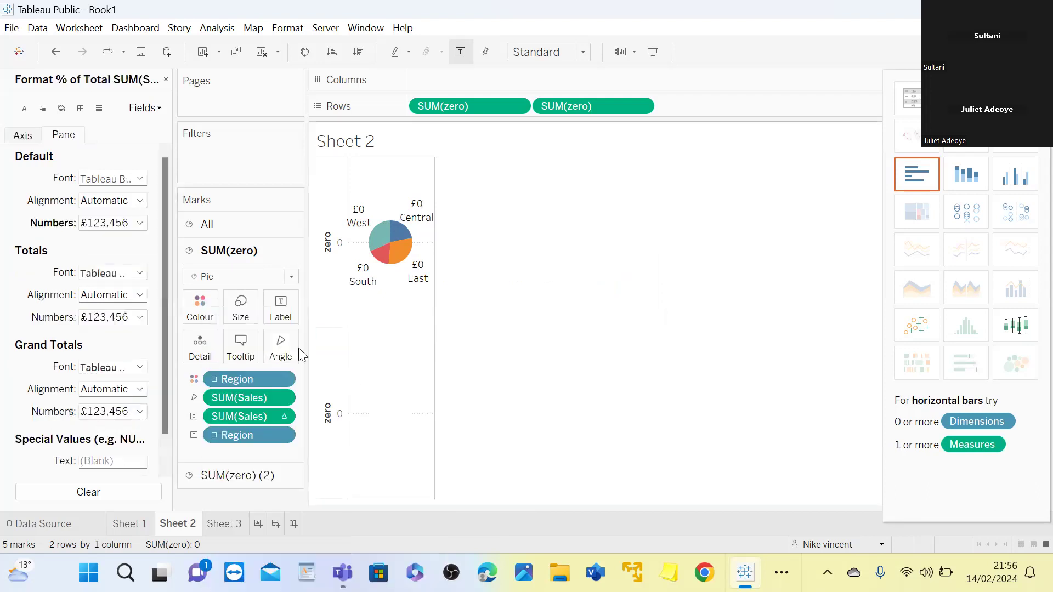
{"action": "left_click", "coordinate": [140, 200]}
{"action": "left_click", "coordinate": [248, 169]}
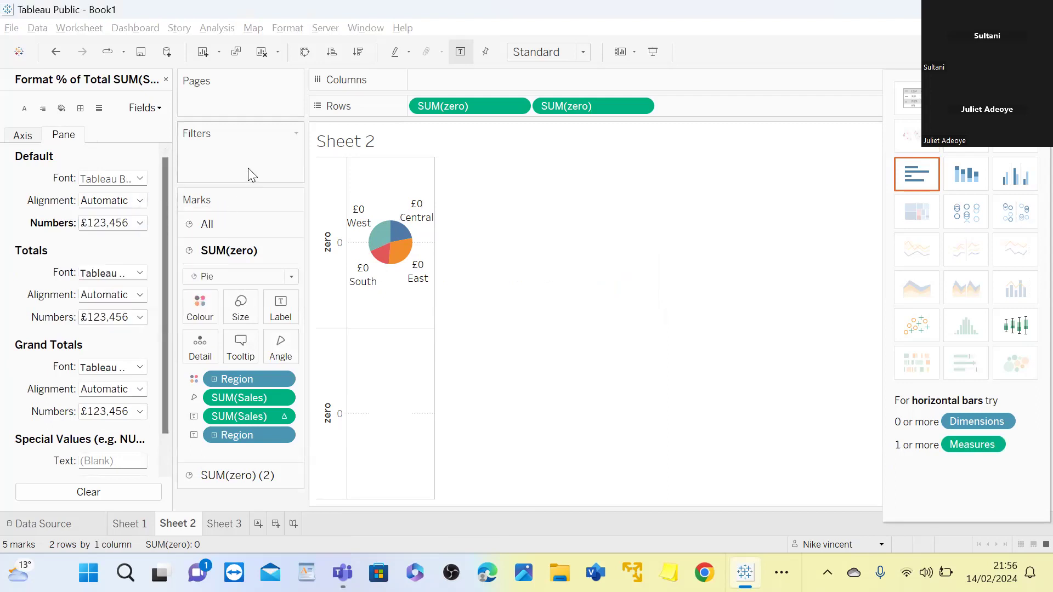
{"action": "left_click", "coordinate": [139, 223]}
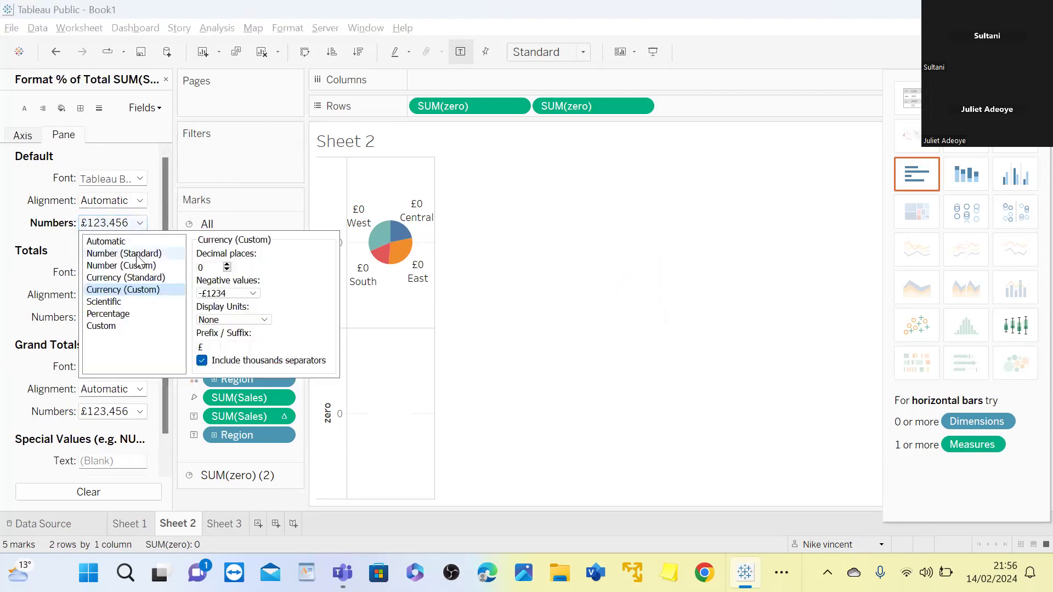
{"action": "left_click", "coordinate": [126, 314]}
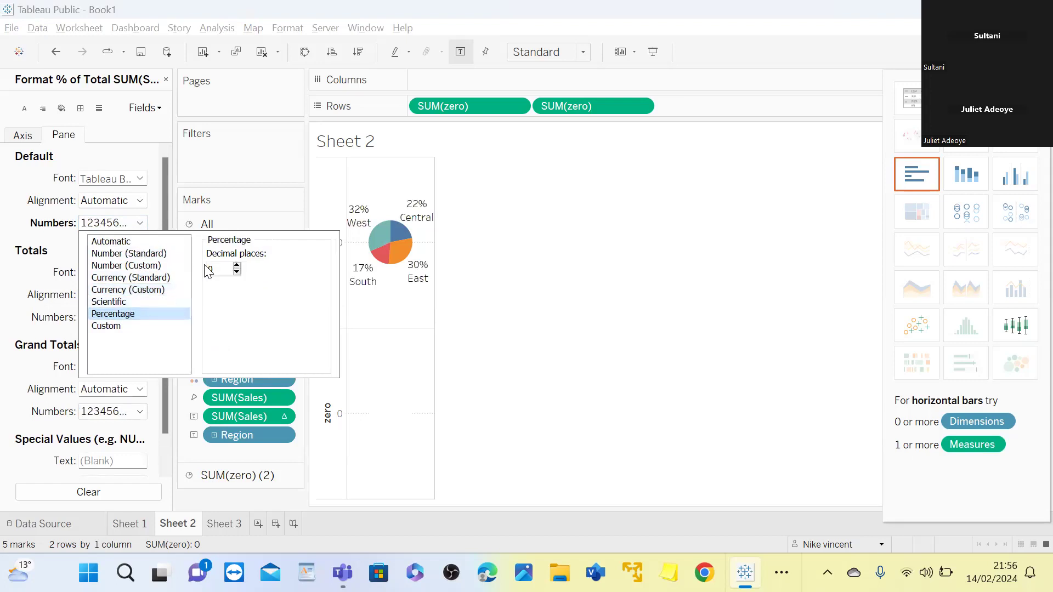
{"action": "left_click", "coordinate": [540, 304]}
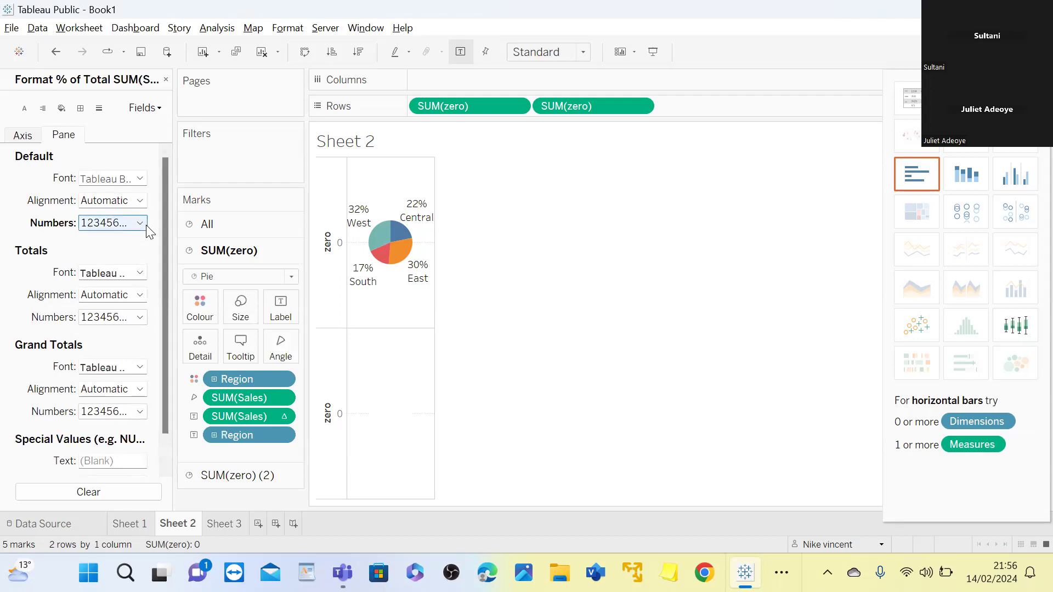
Combine the two SUM(Zero) pies on Sheet 2 by making the second SUM(Zero) on Rows a dual axis
{"action": "left_click", "coordinate": [327, 314]}
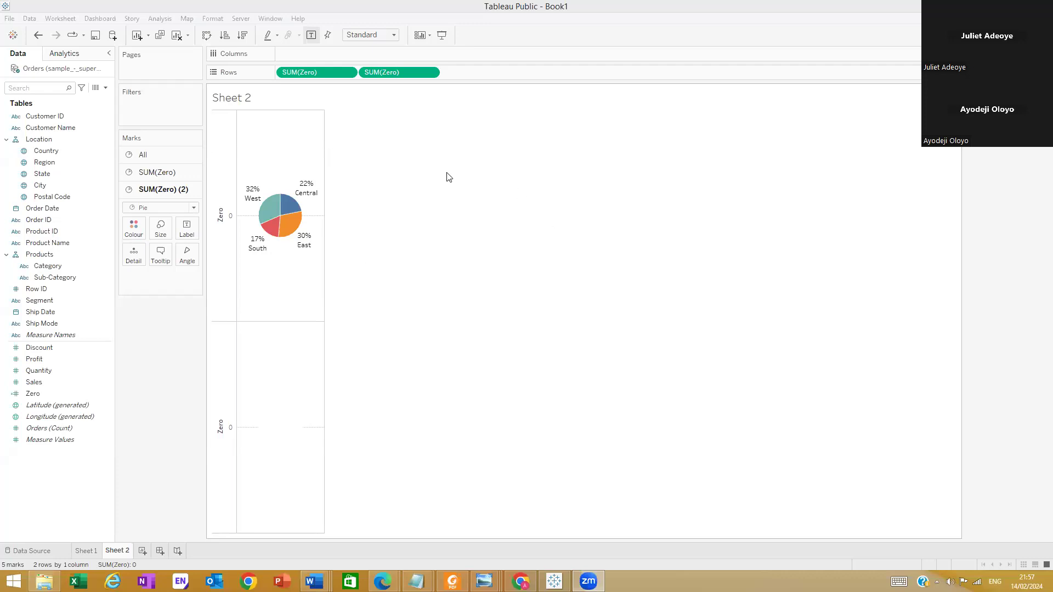
{"action": "left_click", "coordinate": [643, 249]}
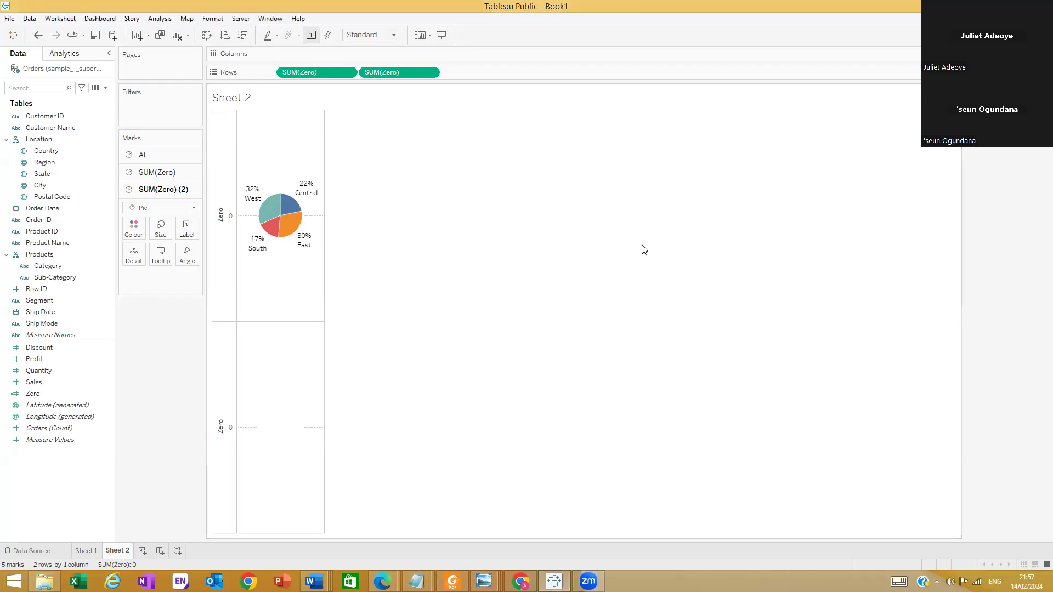
{"action": "left_click", "coordinate": [430, 73]}
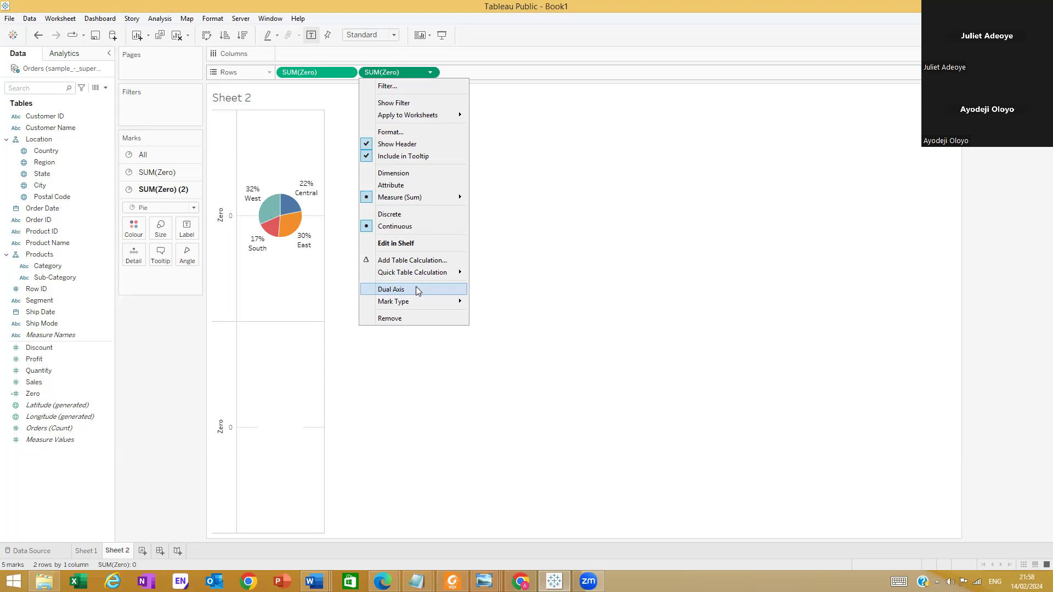
{"action": "left_click", "coordinate": [416, 289]}
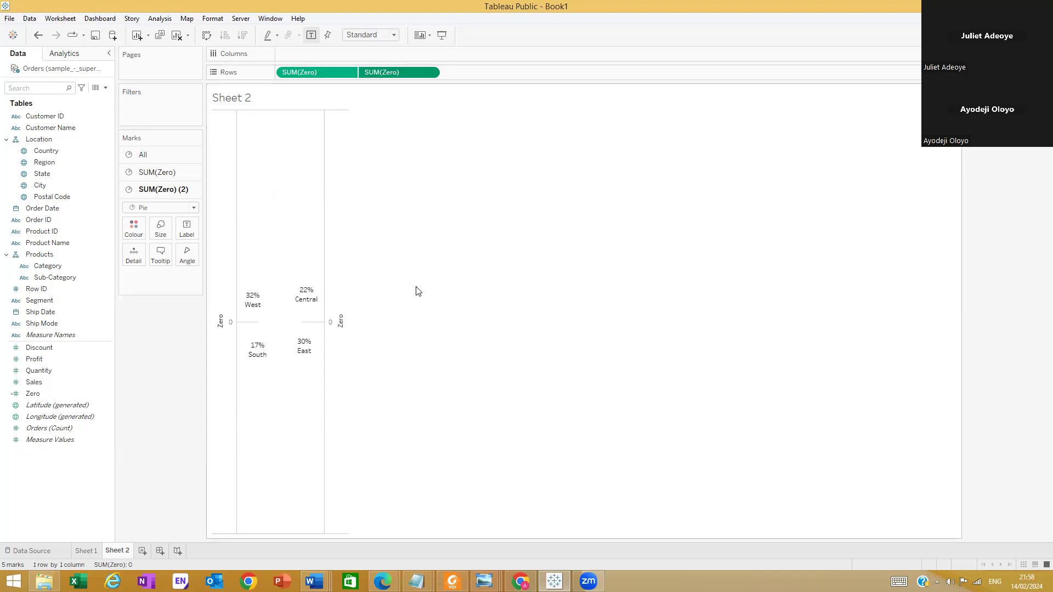
{"action": "mouse_move", "coordinate": [278, 296]}
{"action": "mouse_move", "coordinate": [277, 327]}
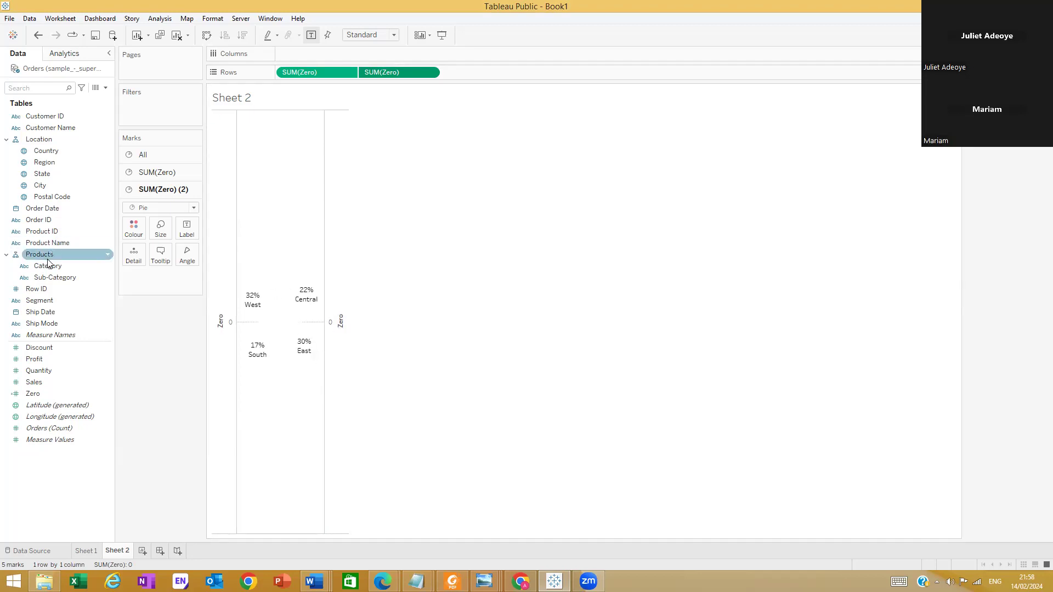
{"action": "left_click", "coordinate": [430, 73]}
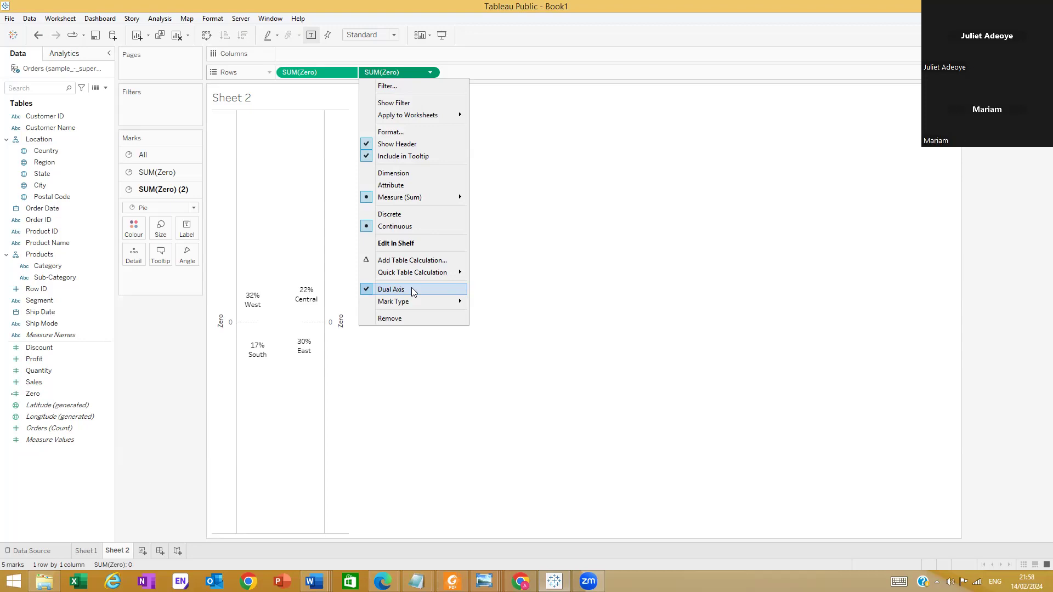
{"action": "left_click", "coordinate": [642, 287]}
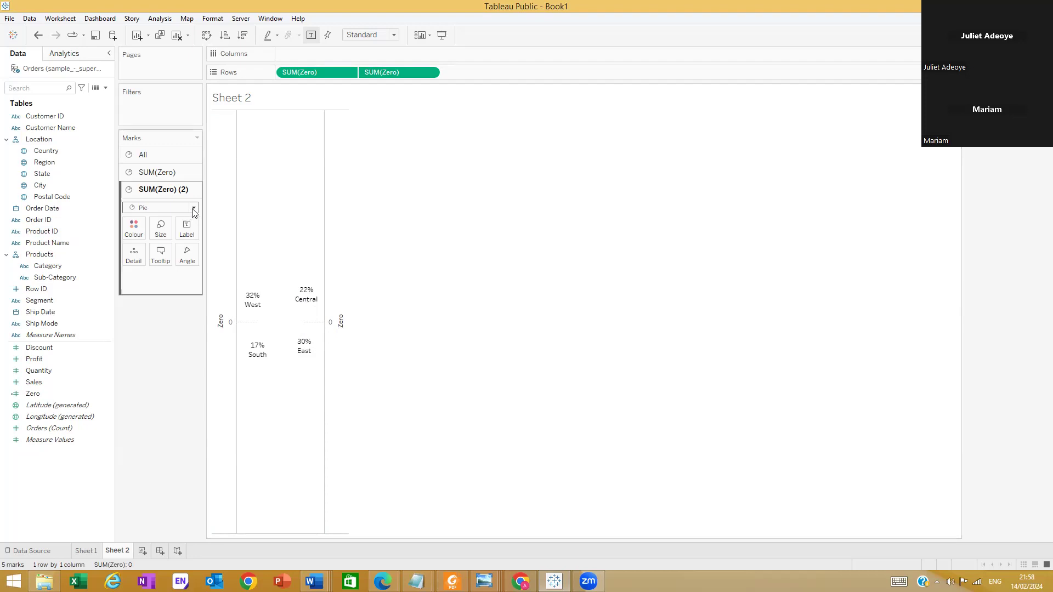
Set the fit of Sheet 2 to Entire View
{"action": "left_click", "coordinate": [394, 35]}
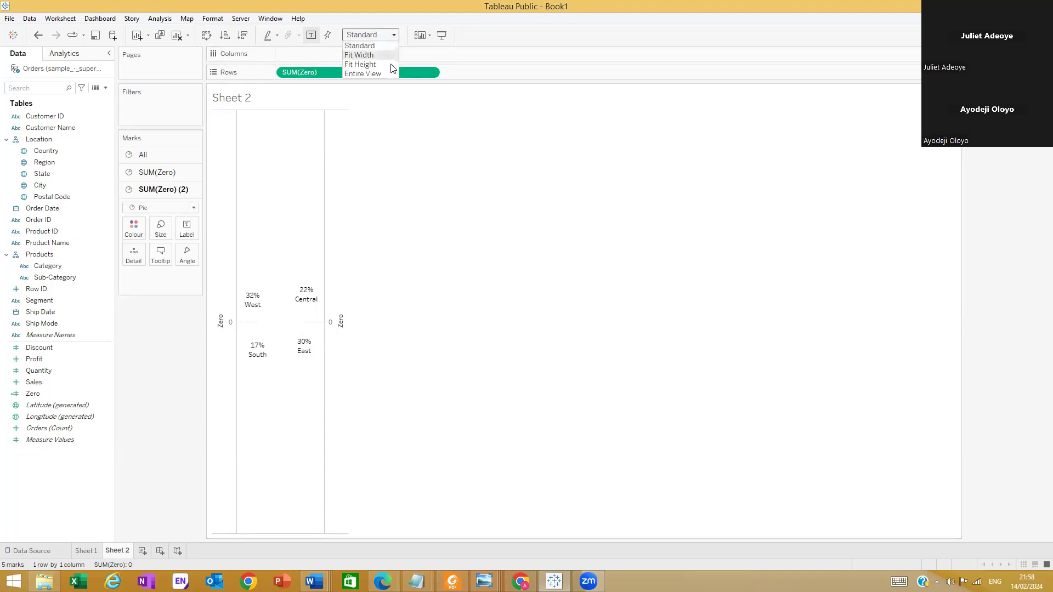
{"action": "left_click", "coordinate": [382, 73]}
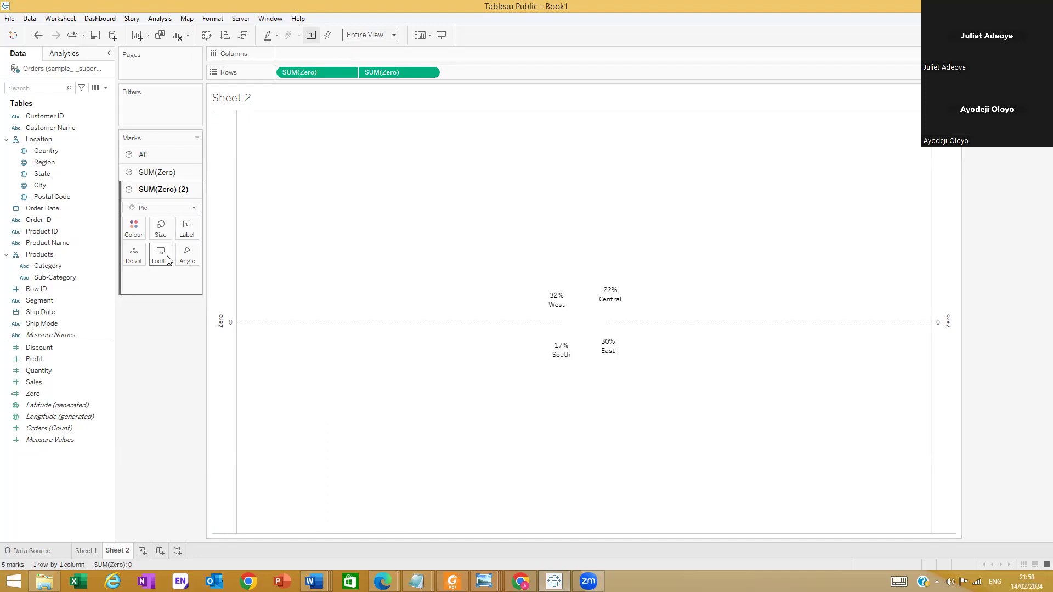
{"action": "left_click", "coordinate": [161, 235]}
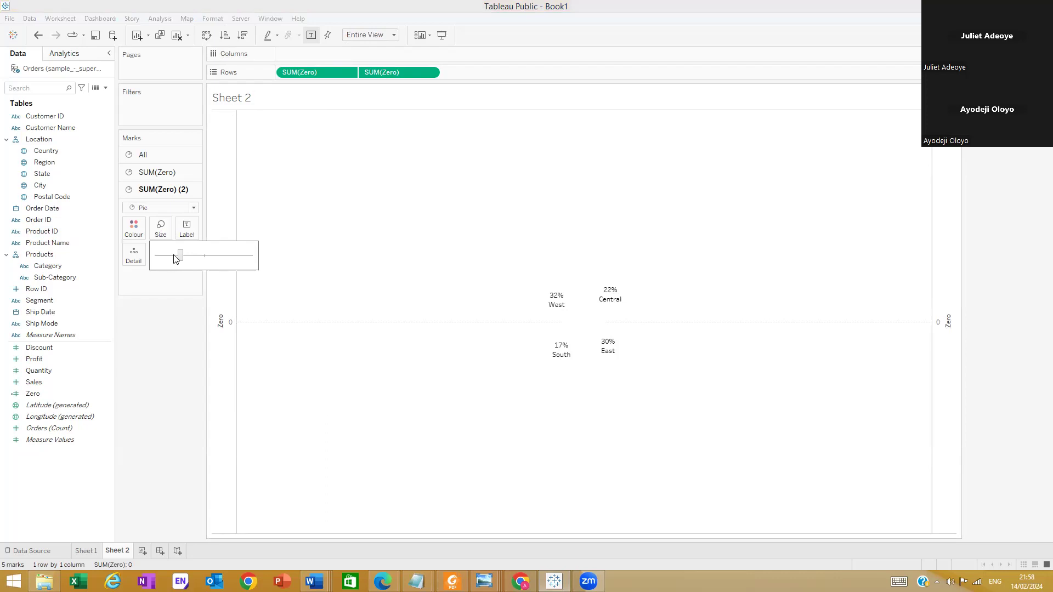
{"action": "left_click", "coordinate": [165, 351]}
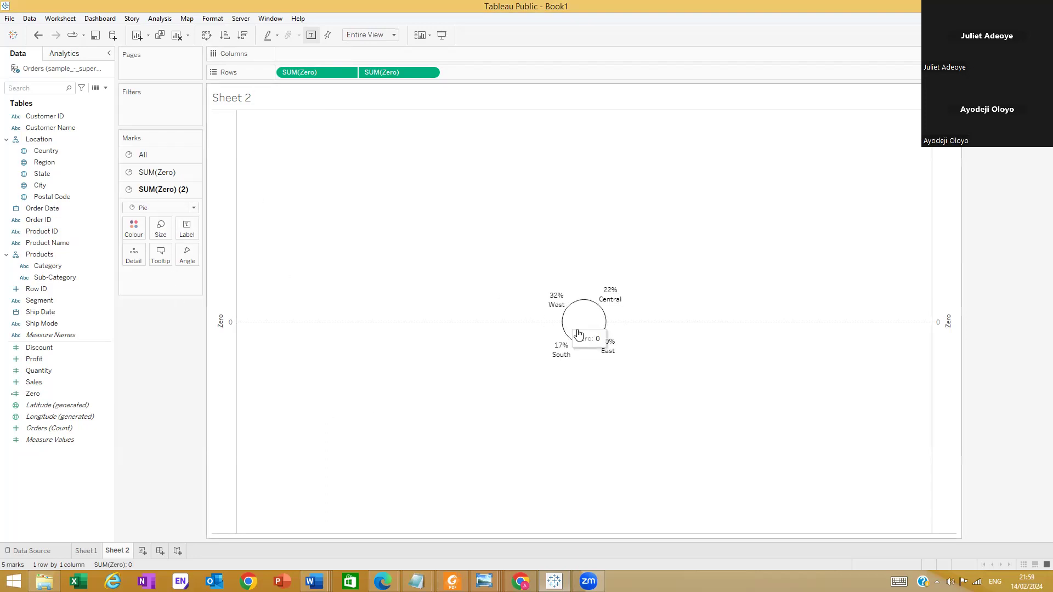
Enlarge the first SUM(Zero) pie slightly beyond the white pie so its regions form a thin coloured ring
{"action": "left_click", "coordinate": [154, 155]}
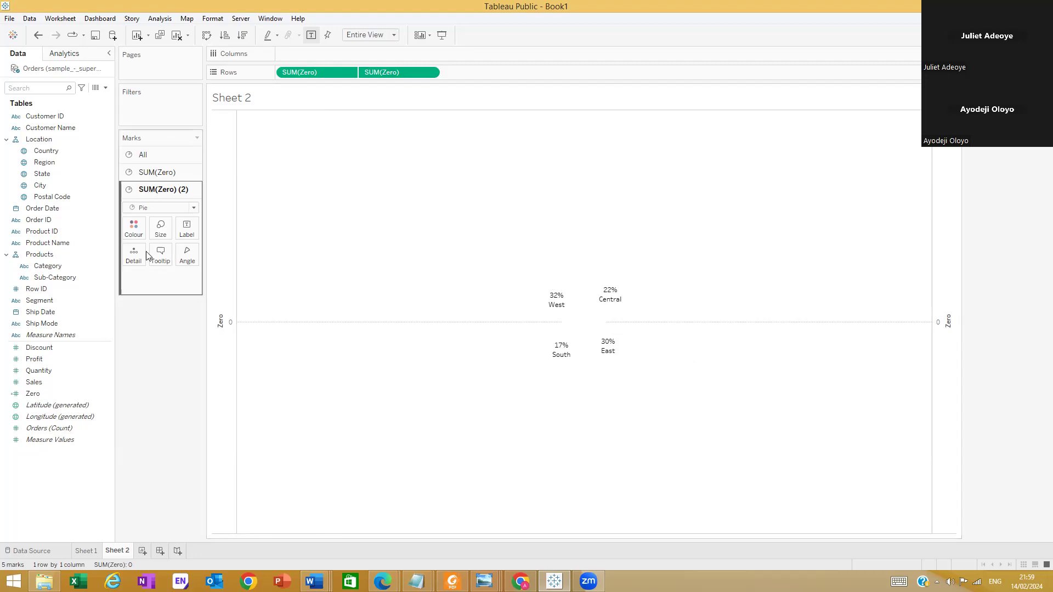
{"action": "left_click", "coordinate": [157, 172]}
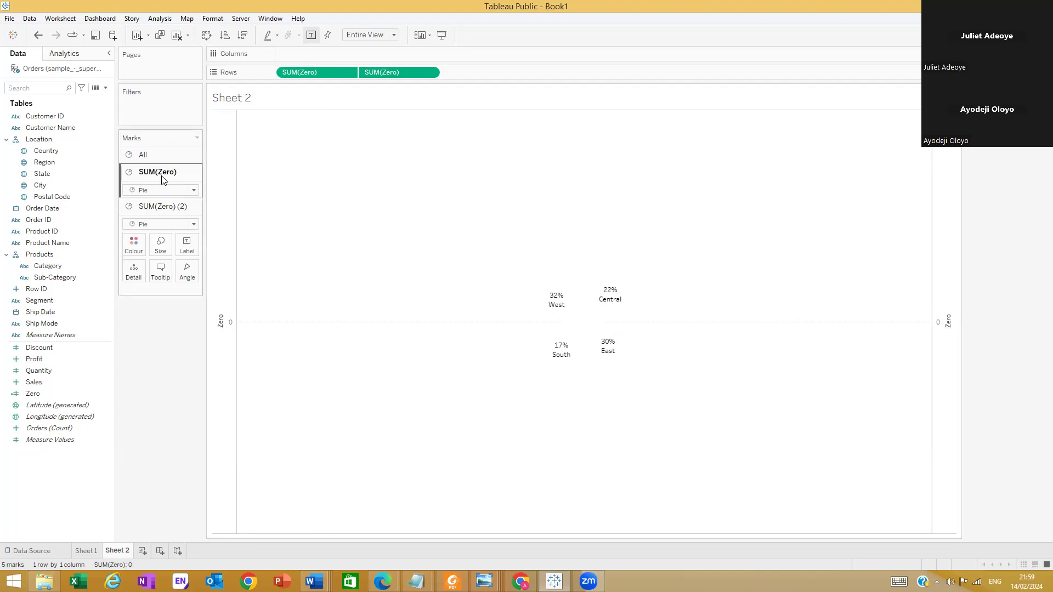
{"action": "left_click", "coordinate": [160, 211]}
{"action": "left_click", "coordinate": [193, 237]}
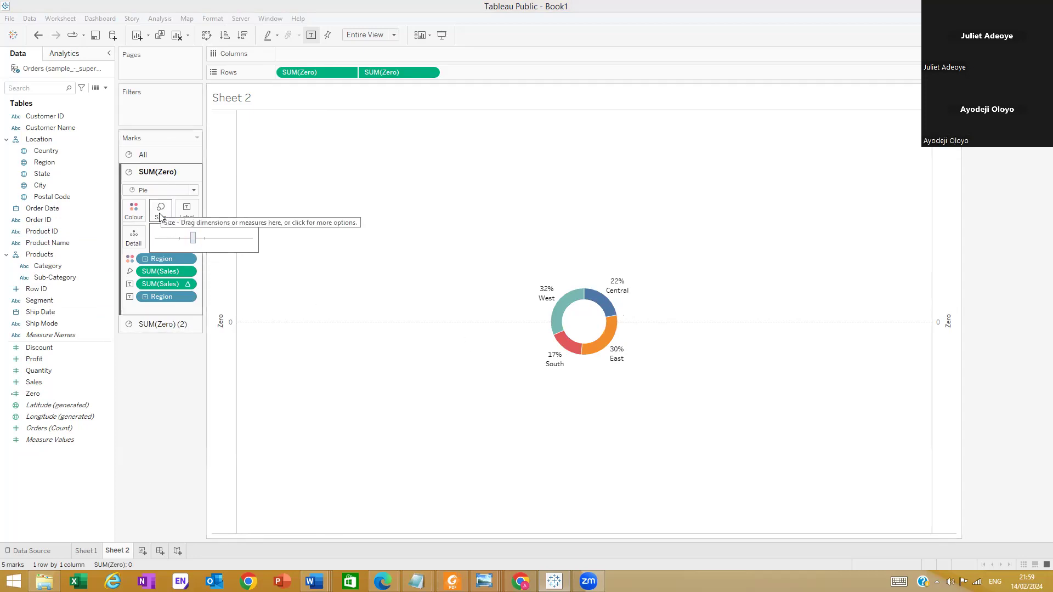
{"action": "left_click_drag", "start_coordinate": [193, 238], "coordinate": [214, 240]}
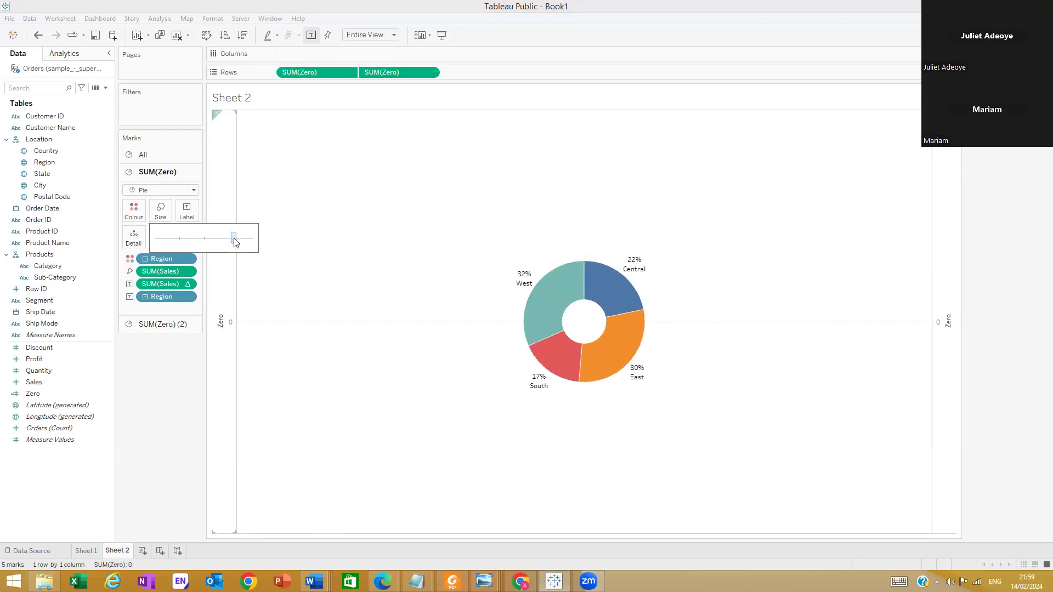
{"action": "left_click", "coordinate": [235, 240]}
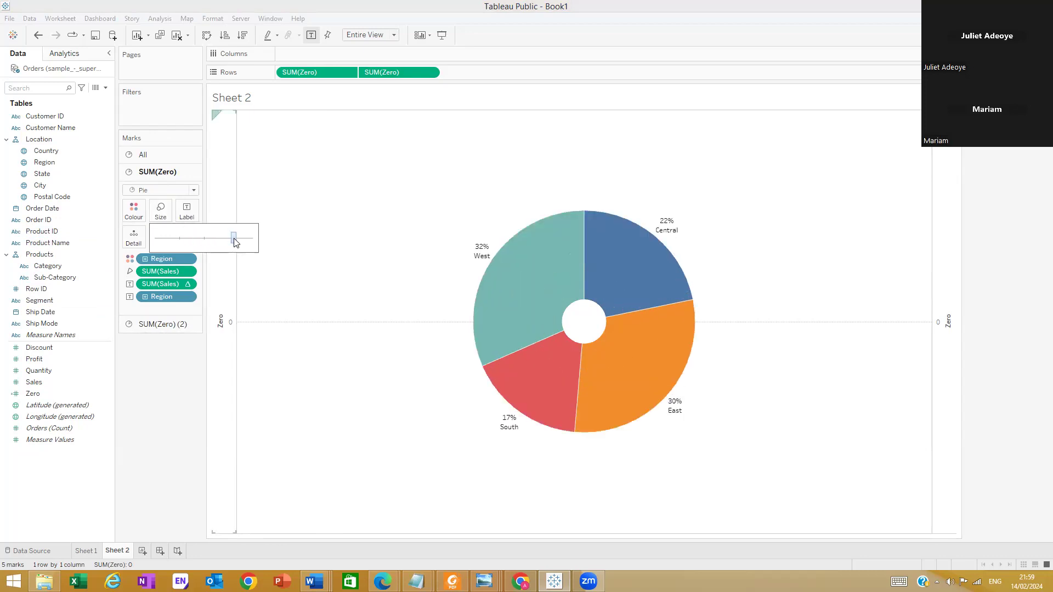
{"action": "left_click", "coordinate": [192, 240]}
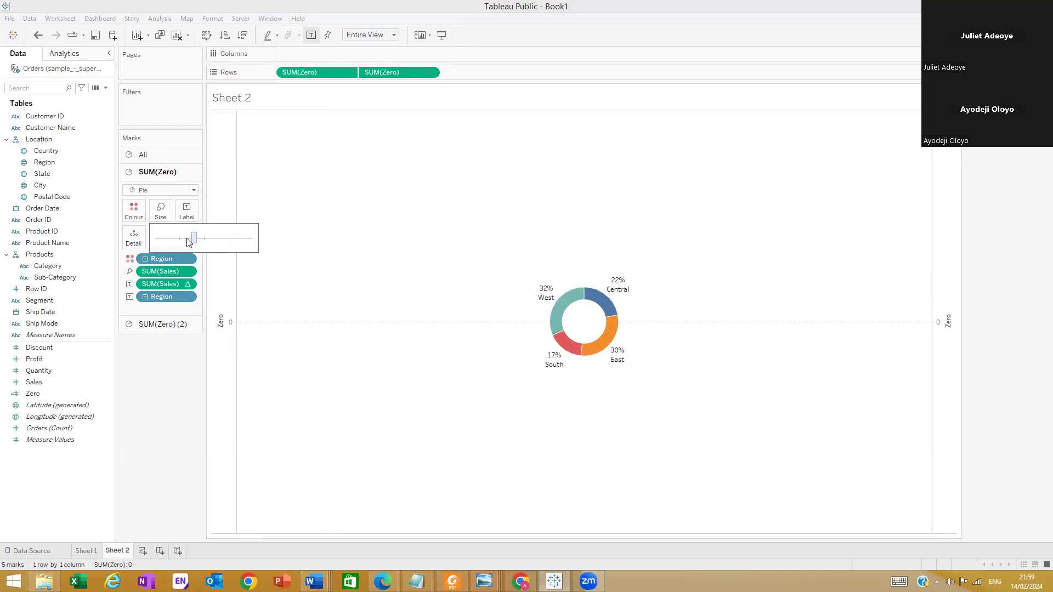
{"action": "left_click", "coordinate": [187, 239]}
{"action": "left_click", "coordinate": [191, 236]}
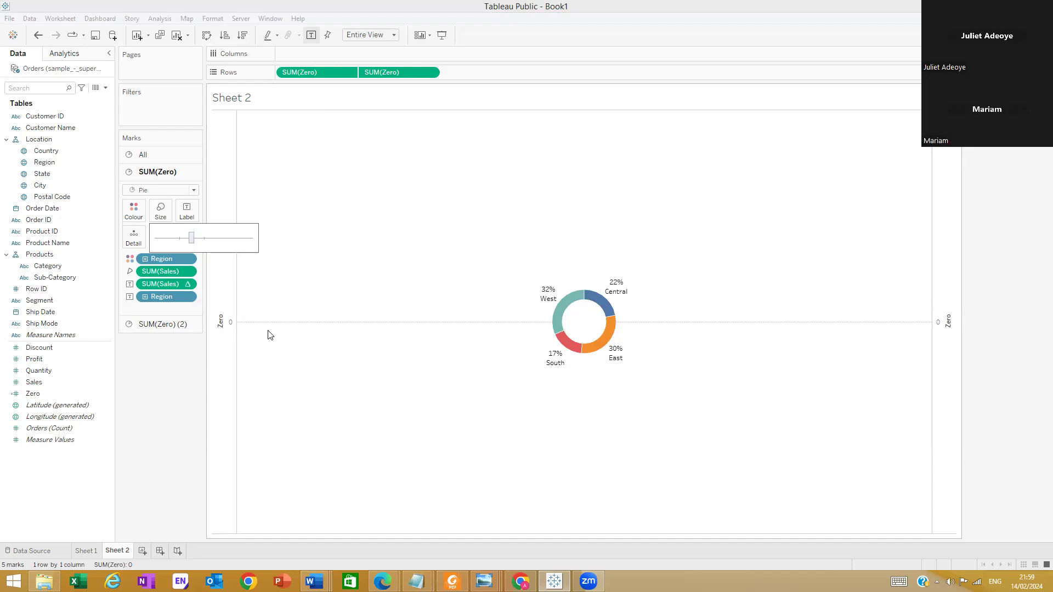
Hide the headers of both Zero axes on Sheet 2
{"action": "left_click", "coordinate": [84, 550]}
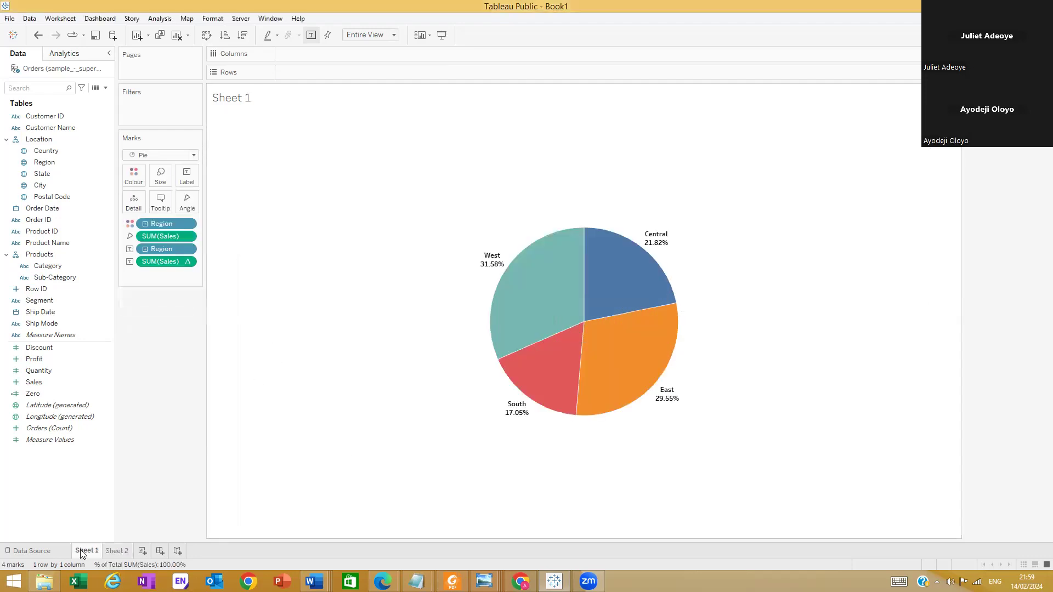
{"action": "left_click", "coordinate": [110, 550]}
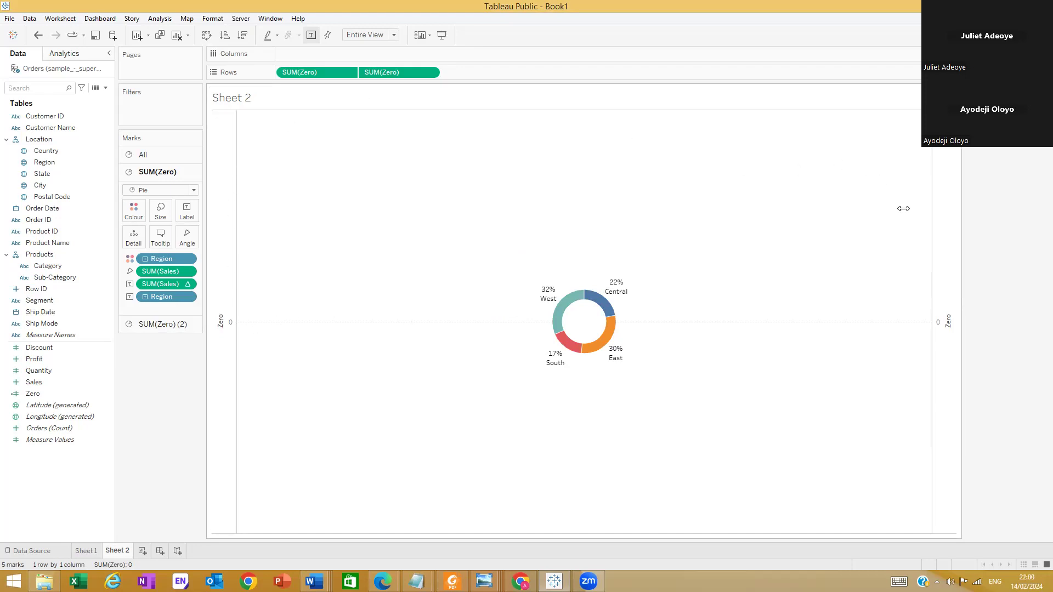
{"action": "left_click", "coordinate": [940, 186]}
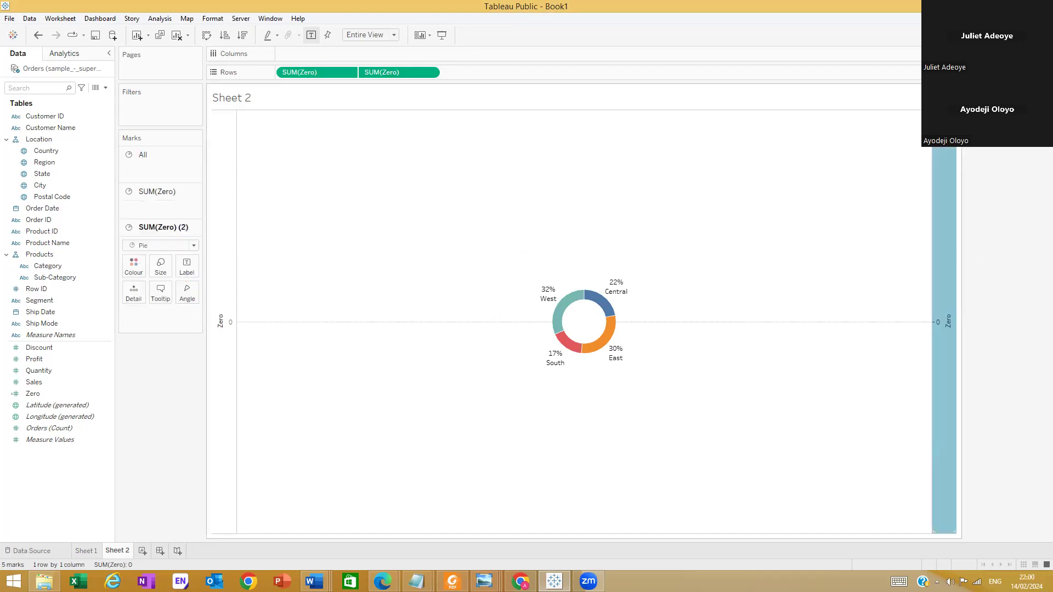
{"action": "right_click", "coordinate": [939, 144]}
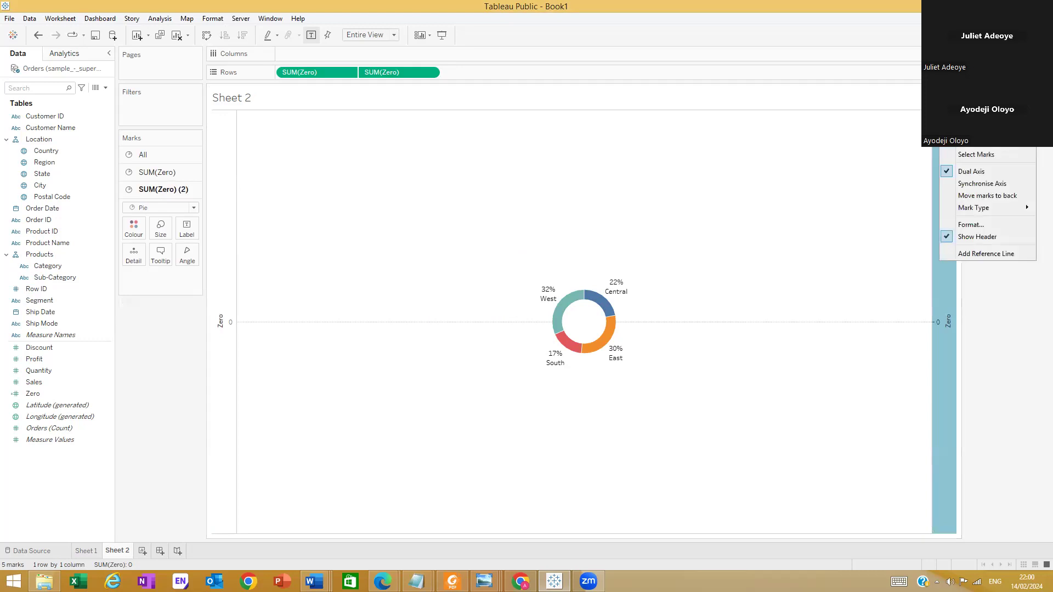
{"action": "left_click", "coordinate": [950, 240]}
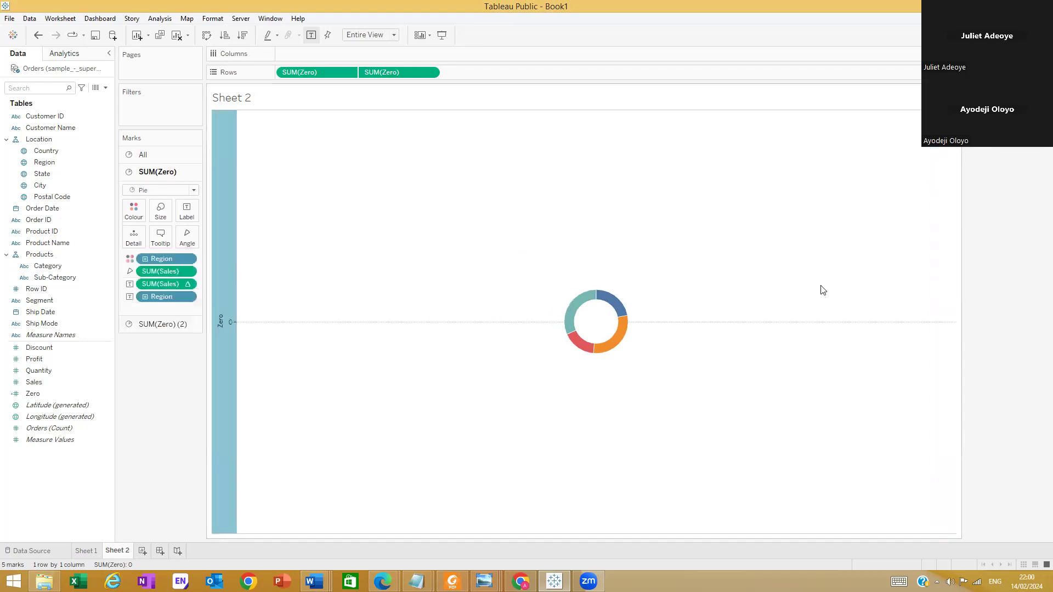
{"action": "right_click", "coordinate": [224, 231]}
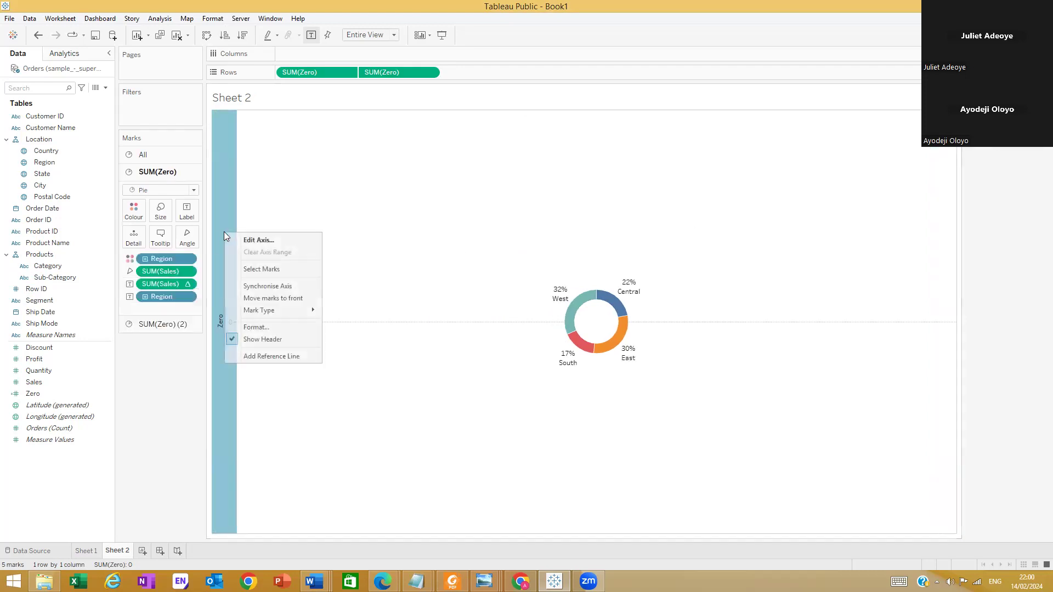
{"action": "left_click", "coordinate": [254, 343]}
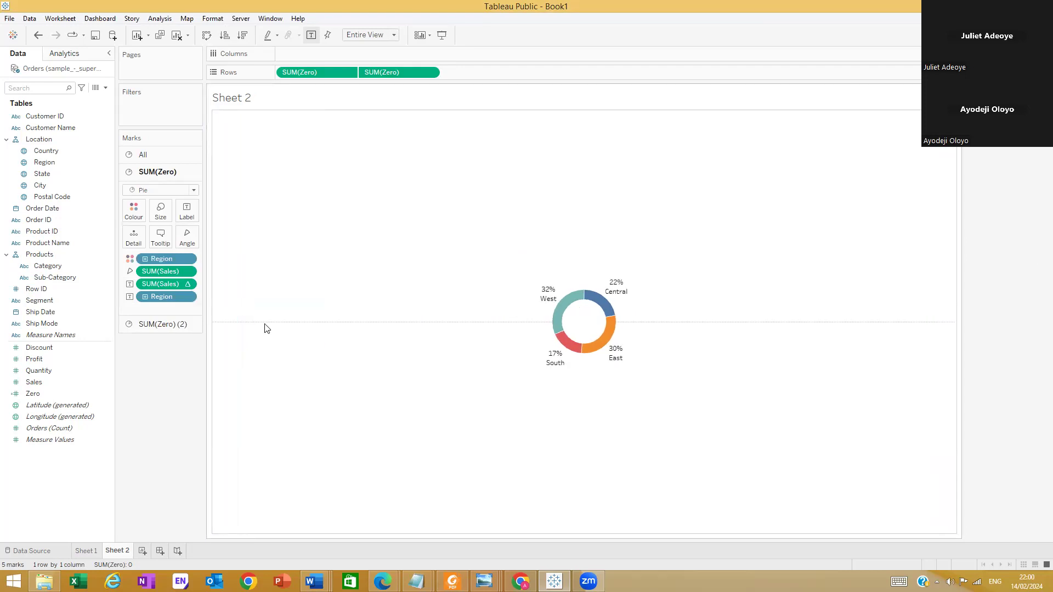
Set the sheet-level zero lines of Sheet 2 to None
{"action": "right_click", "coordinate": [266, 324]}
{"action": "left_click", "coordinate": [287, 358]}
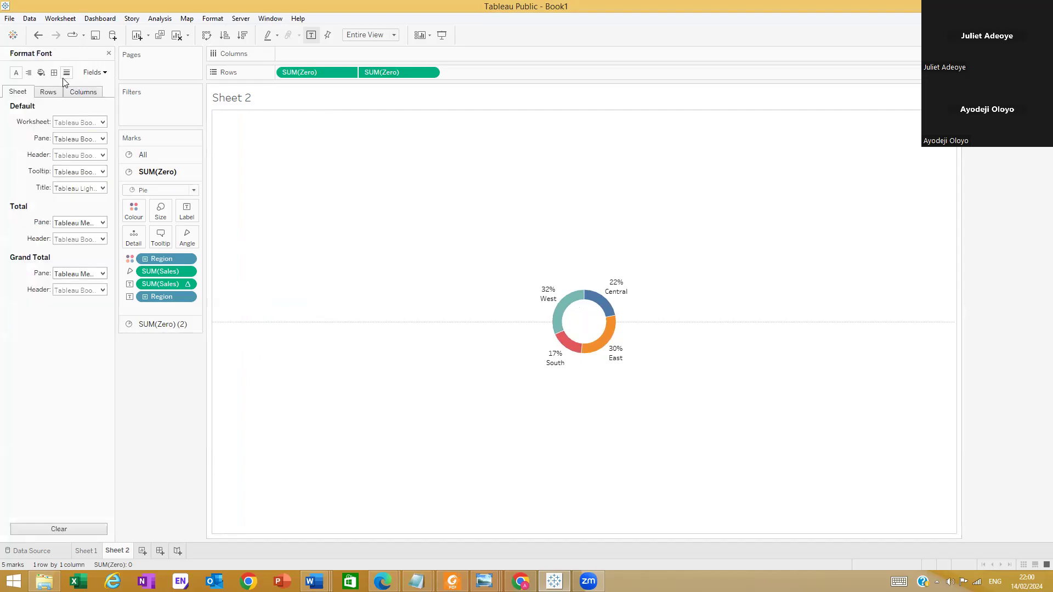
{"action": "left_click", "coordinate": [54, 73]}
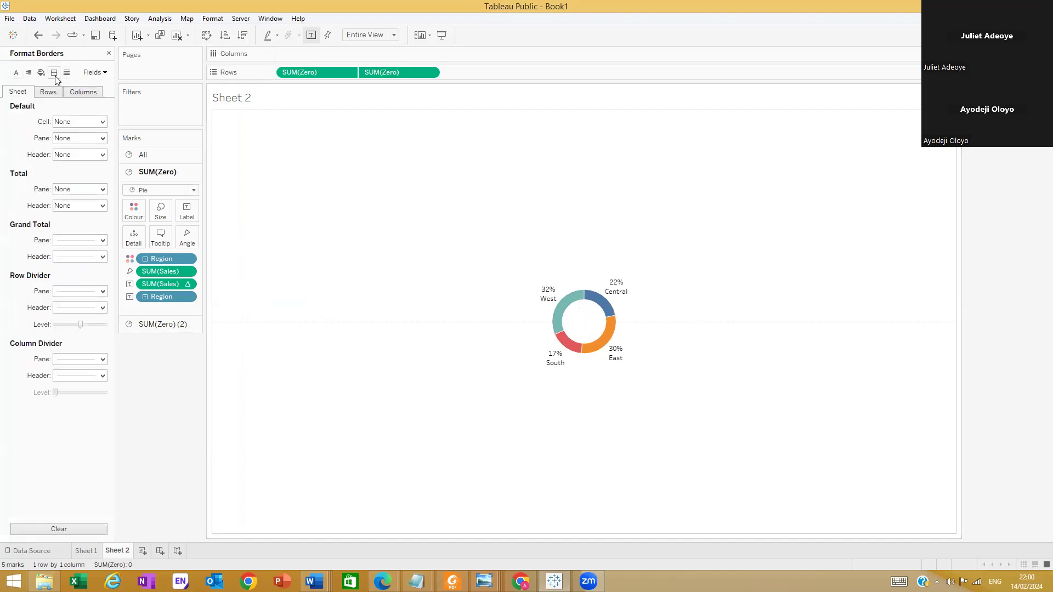
{"action": "left_click", "coordinate": [66, 72]}
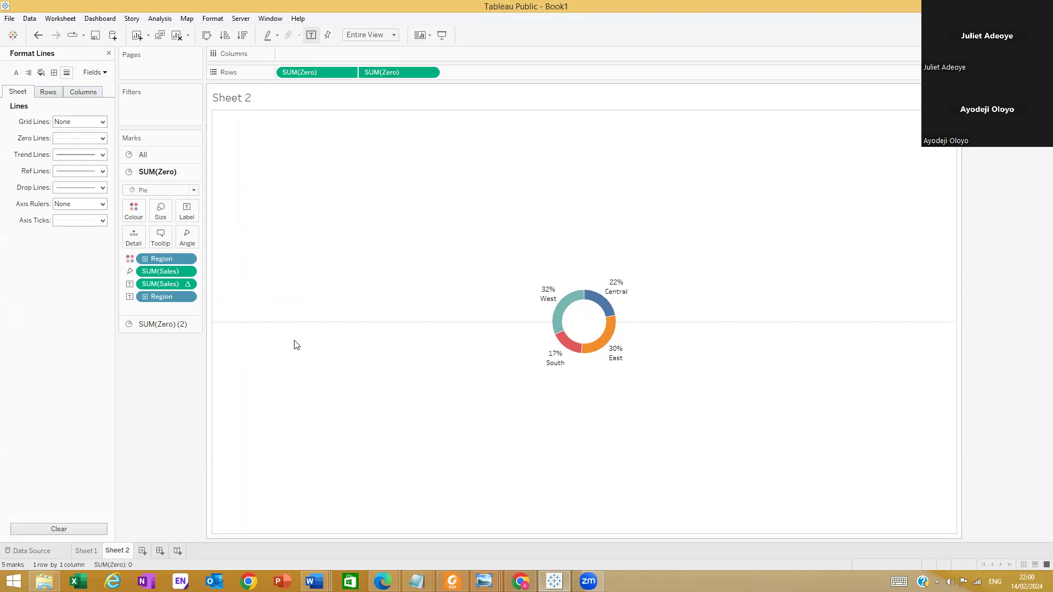
{"action": "left_click", "coordinate": [102, 138]}
{"action": "left_click", "coordinate": [95, 153]}
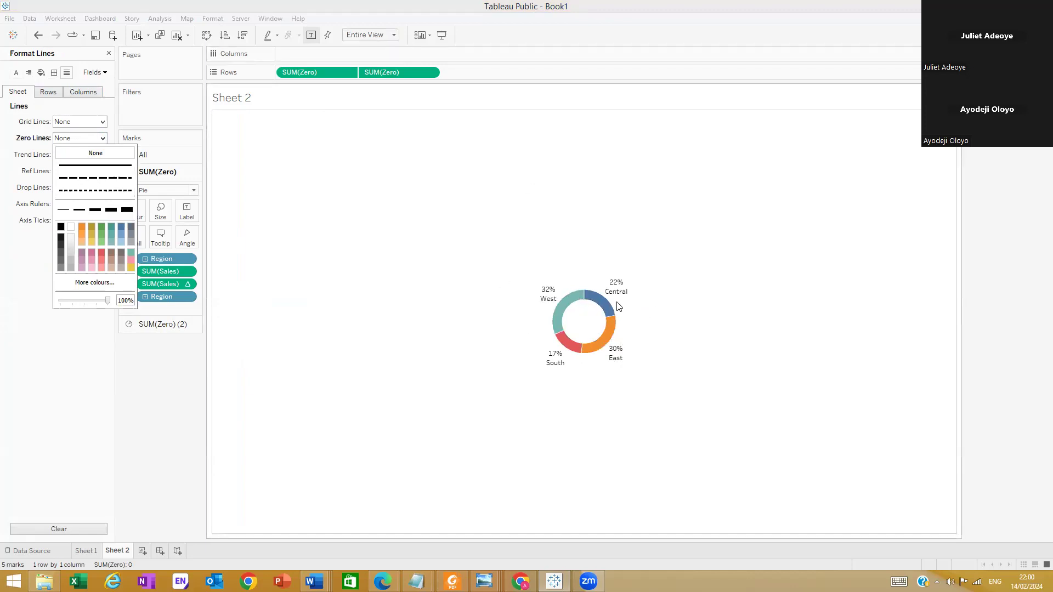
{"action": "left_click", "coordinate": [53, 451]}
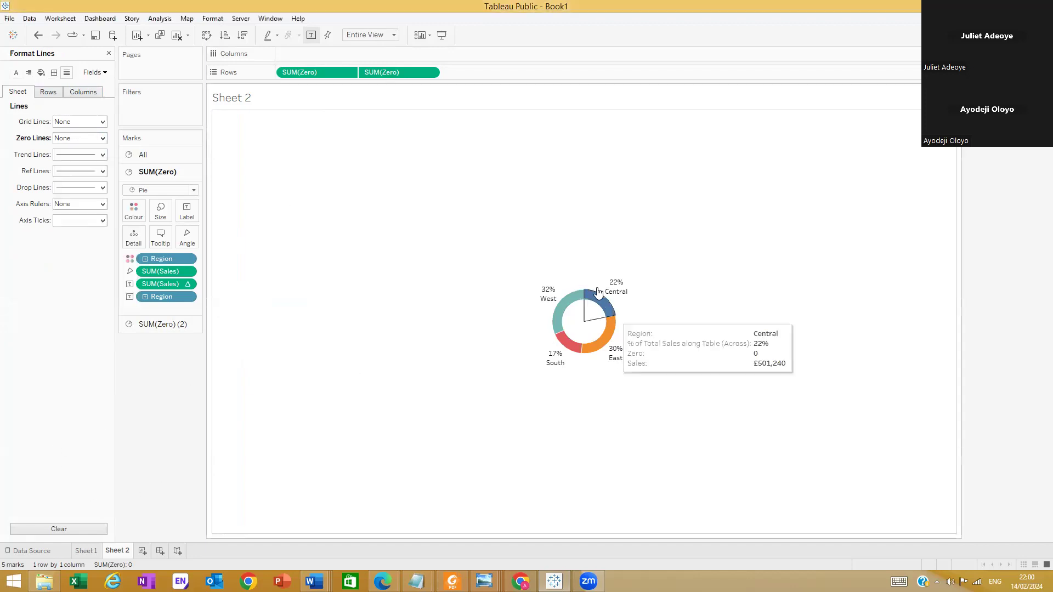
{"action": "mouse_move", "coordinate": [603, 294]}
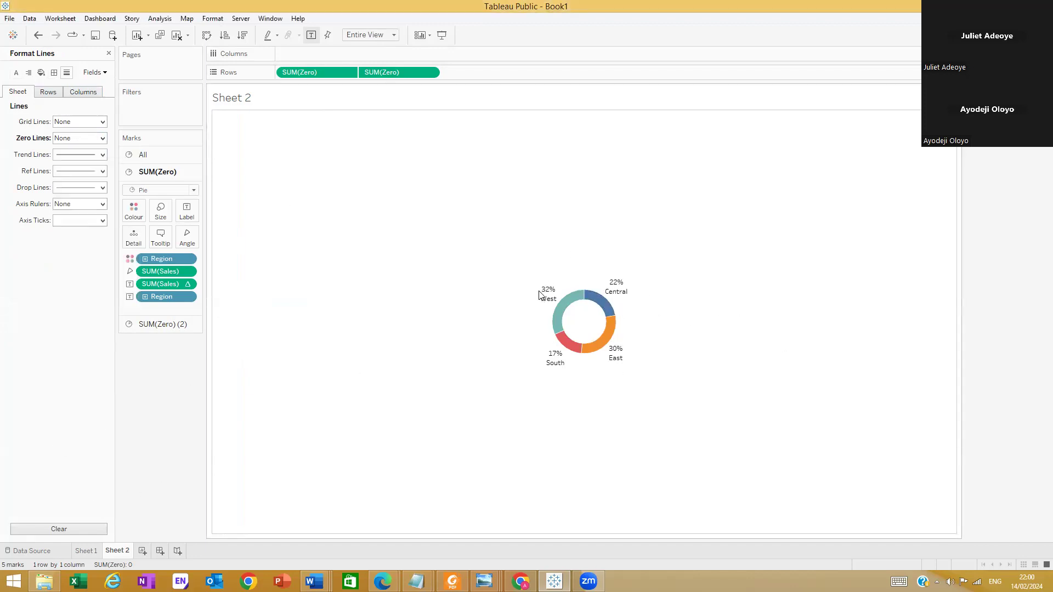
{"action": "mouse_move", "coordinate": [547, 292]}
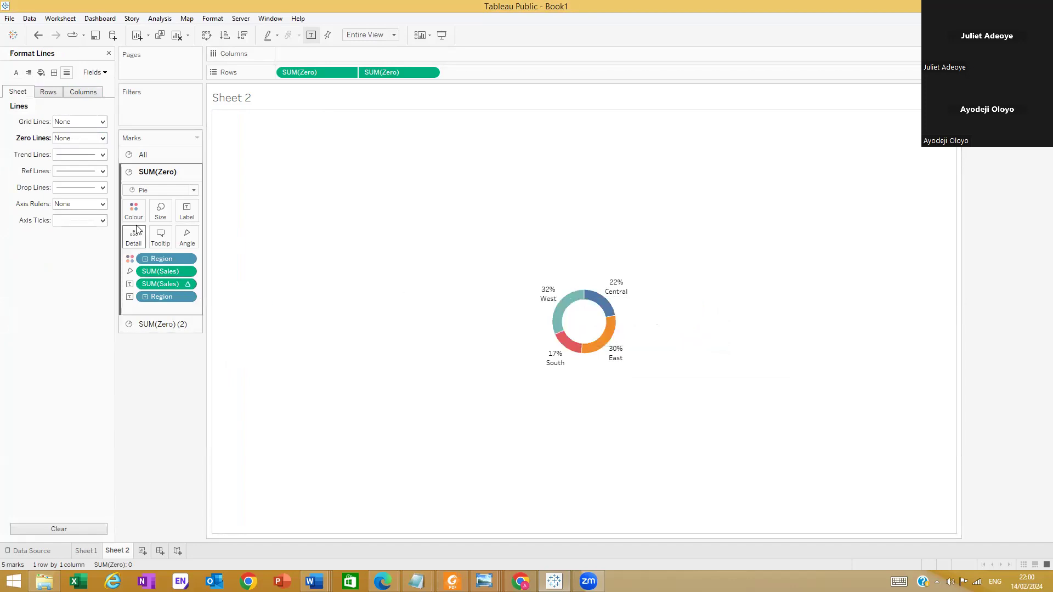
Move the Region label above the percent-of-total Sales label on the first SUM(Zero) marks
{"action": "left_click", "coordinate": [95, 72]}
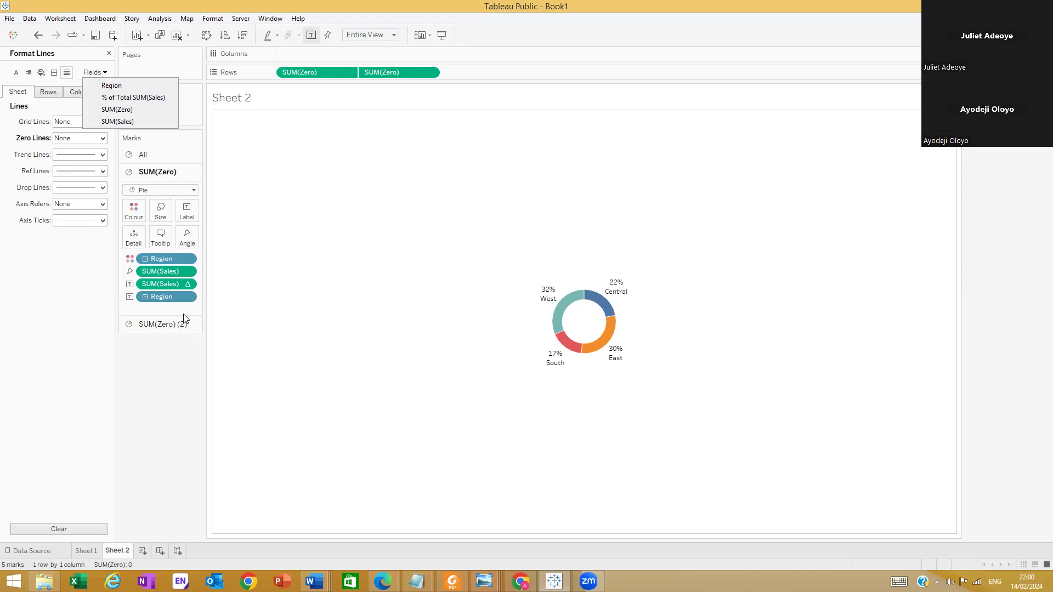
{"action": "left_click_drag", "start_coordinate": [170, 296], "coordinate": [170, 276]}
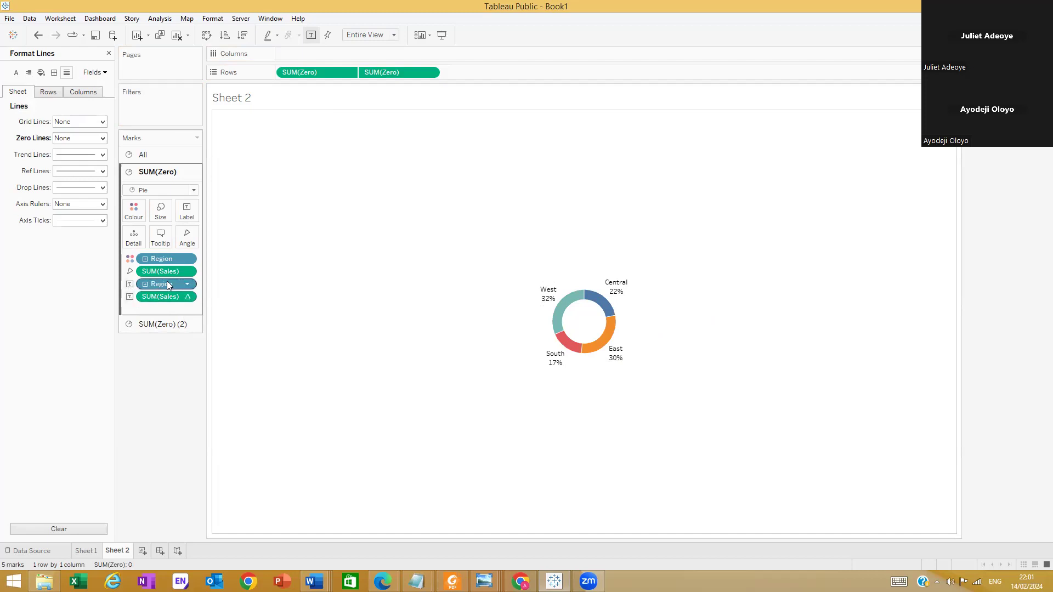
{"action": "mouse_move", "coordinate": [545, 302]}
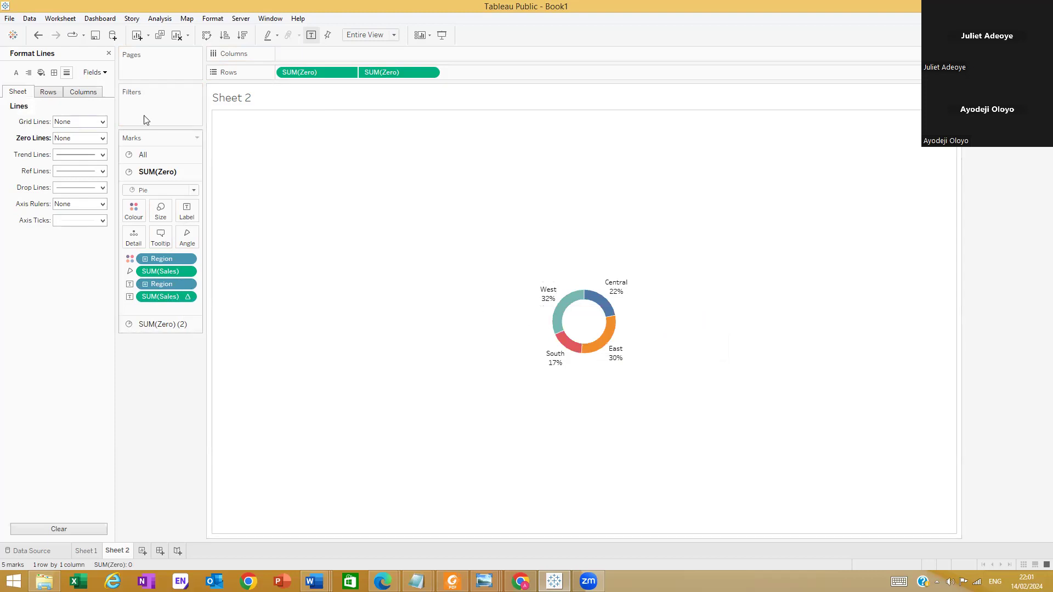
Open the pane formatting options for the Region field
{"action": "left_click", "coordinate": [100, 75]}
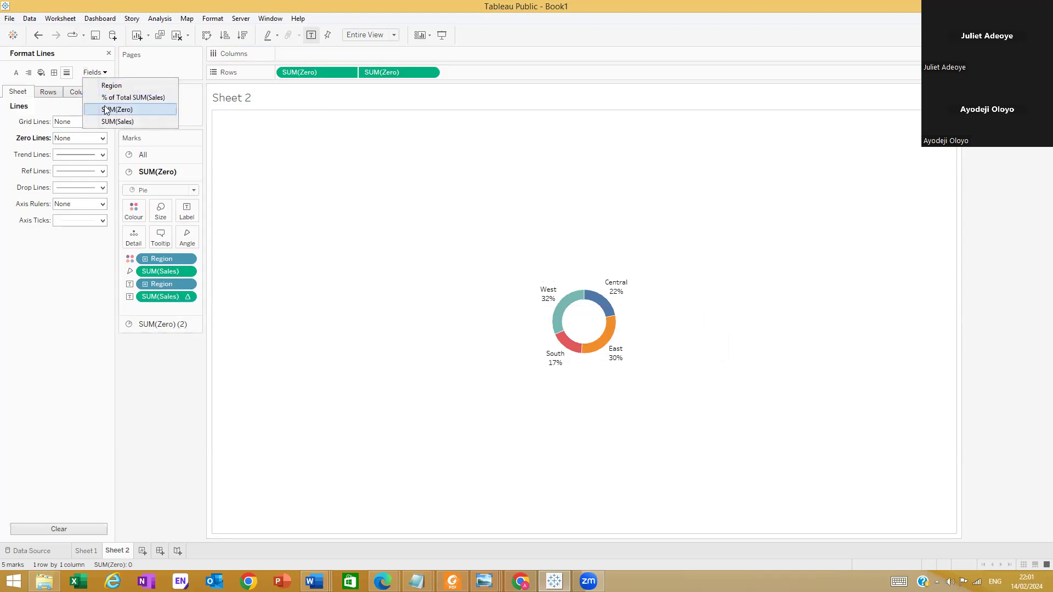
{"action": "left_click", "coordinate": [109, 86]}
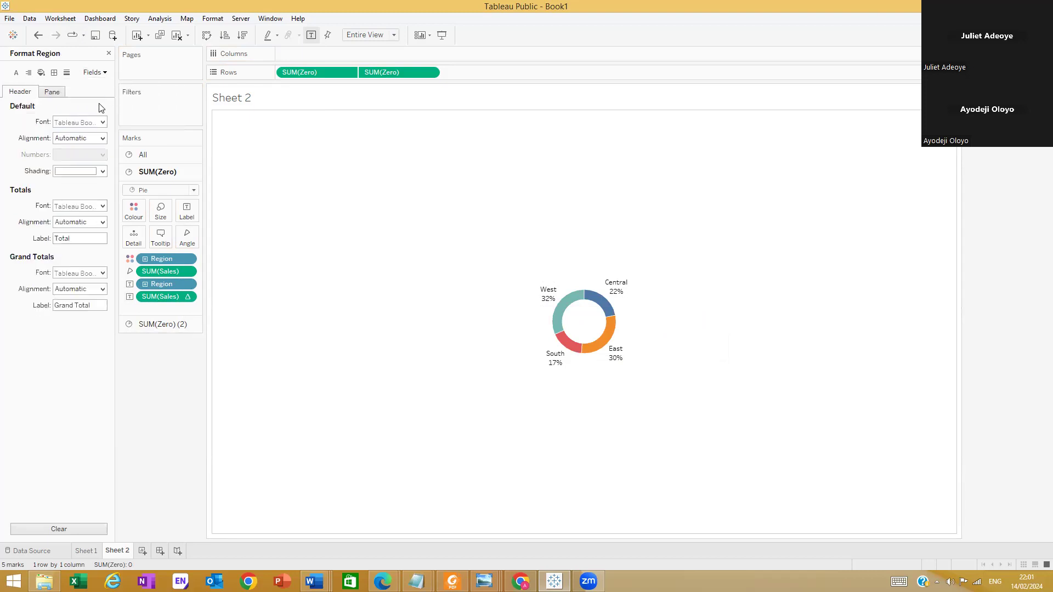
{"action": "left_click", "coordinate": [50, 92]}
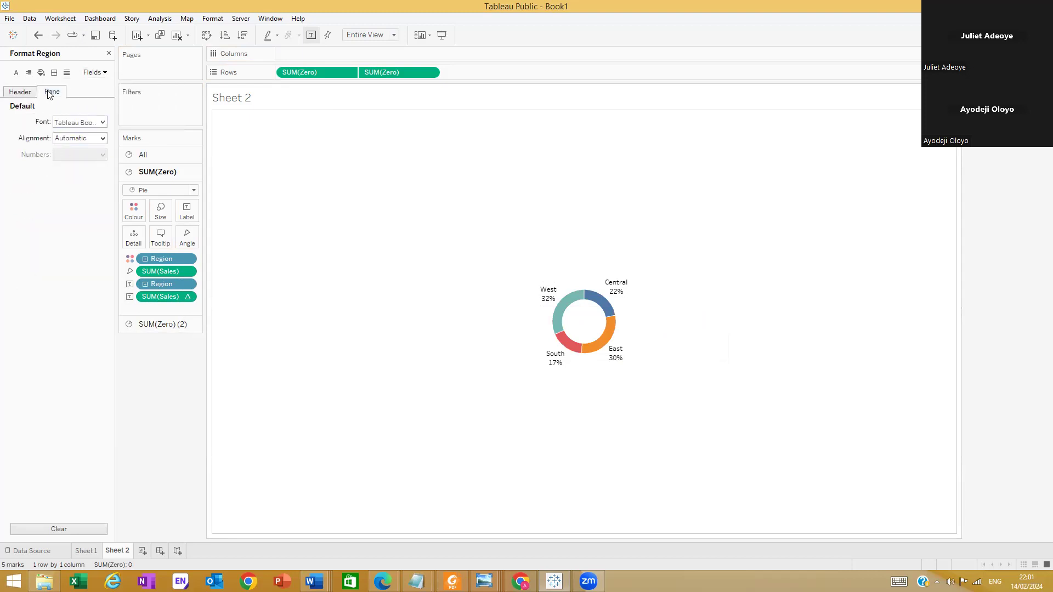
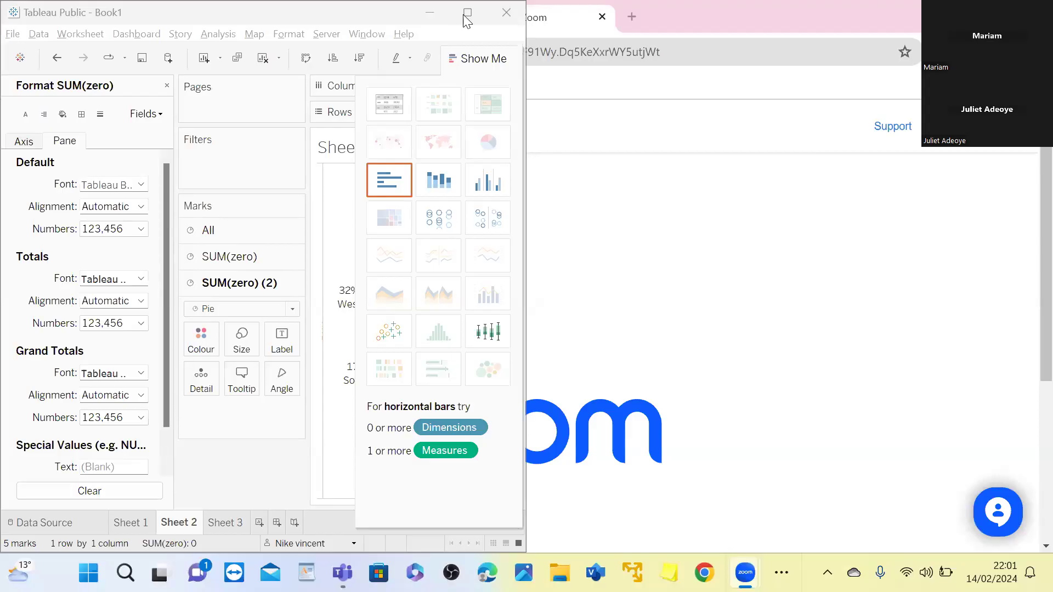
Shrink the second SUM(zero) pie so it forms a smaller centre hole inside the region pie
{"action": "left_click", "coordinate": [467, 13]}
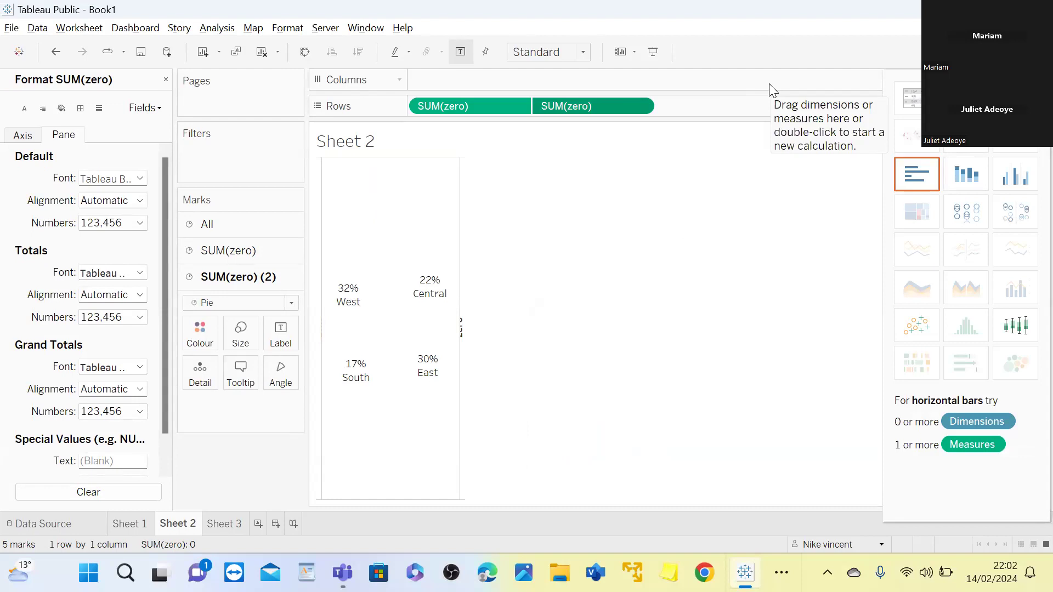
{"action": "left_click", "coordinate": [247, 334]}
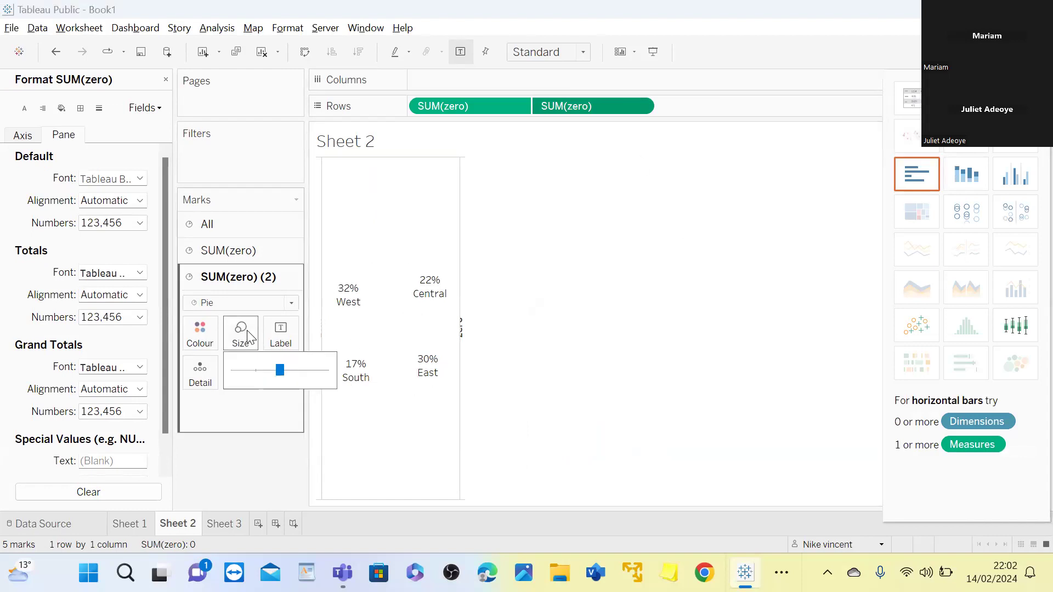
{"action": "left_click_drag", "start_coordinate": [276, 365], "coordinate": [258, 365]}
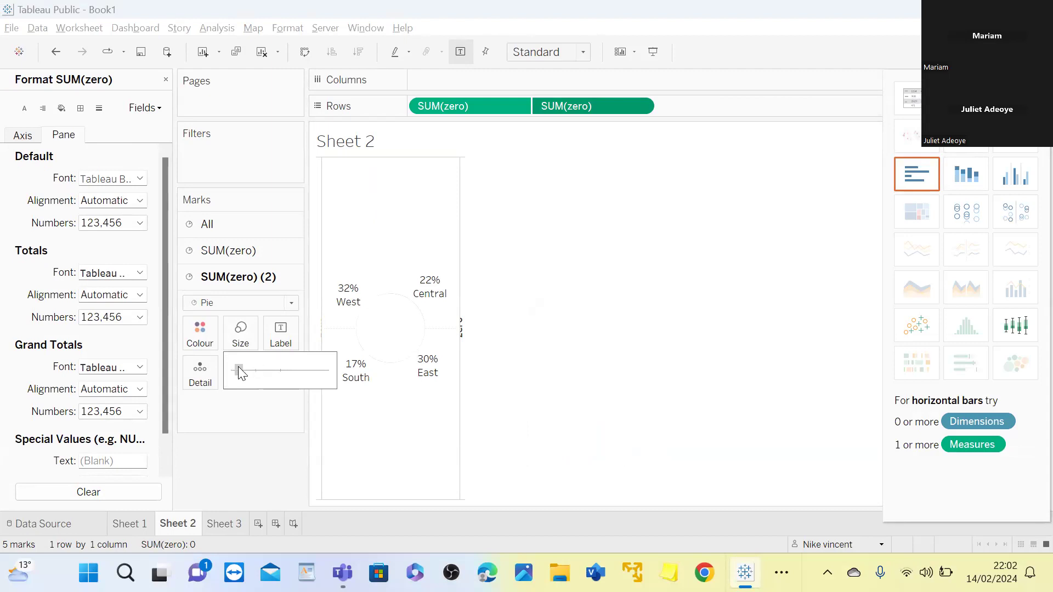
{"action": "left_click", "coordinate": [238, 366]}
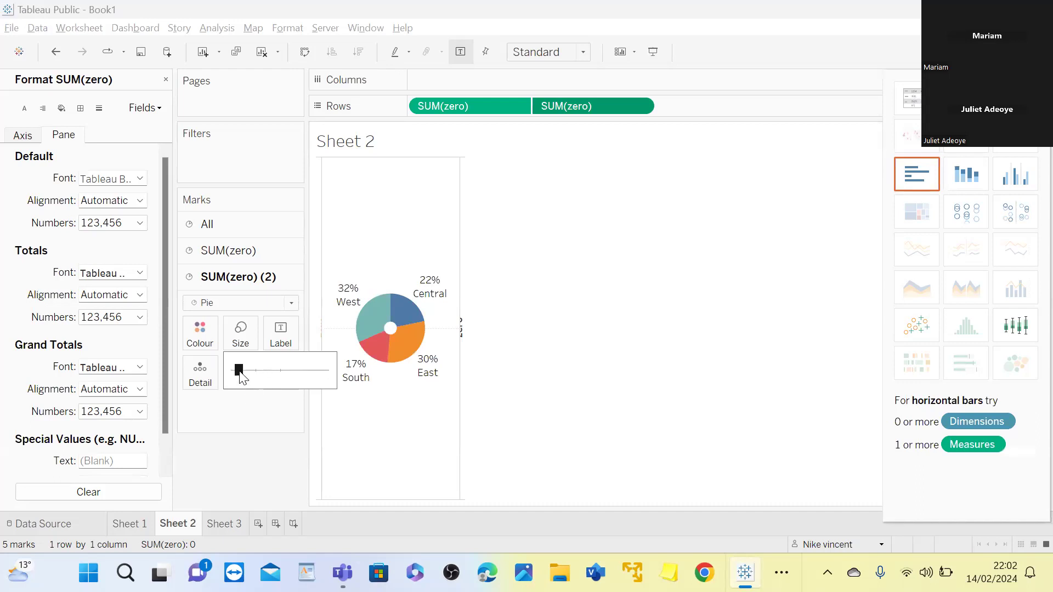
{"action": "left_click_drag", "start_coordinate": [240, 372], "coordinate": [255, 374]}
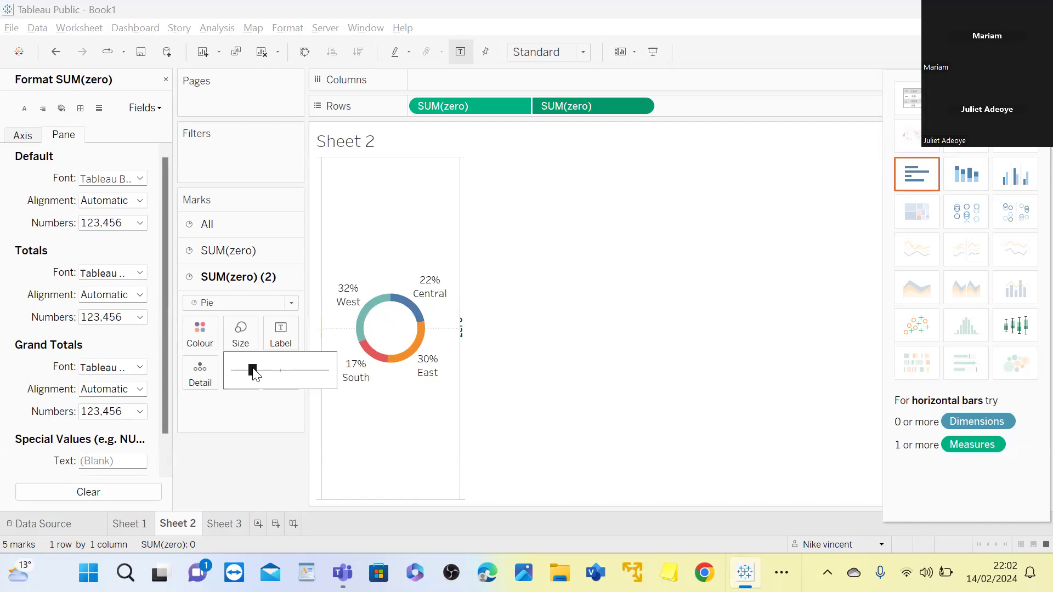
Enlarge the first SUM(zero) pie moderately to thicken the donut ring, and fit the sheet to Entire View
{"action": "left_click", "coordinate": [262, 248]}
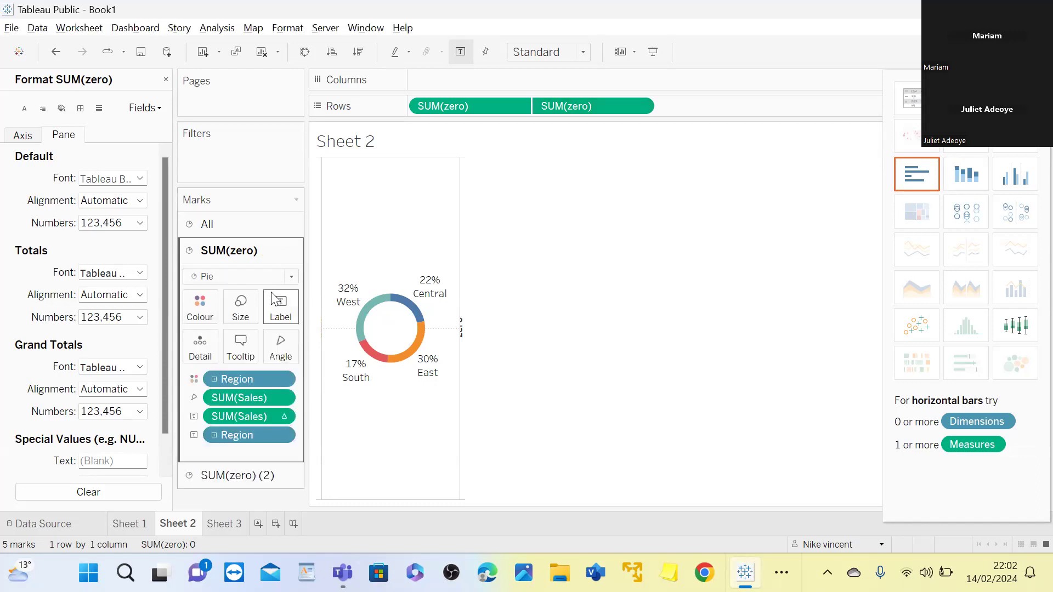
{"action": "left_click", "coordinate": [236, 310]}
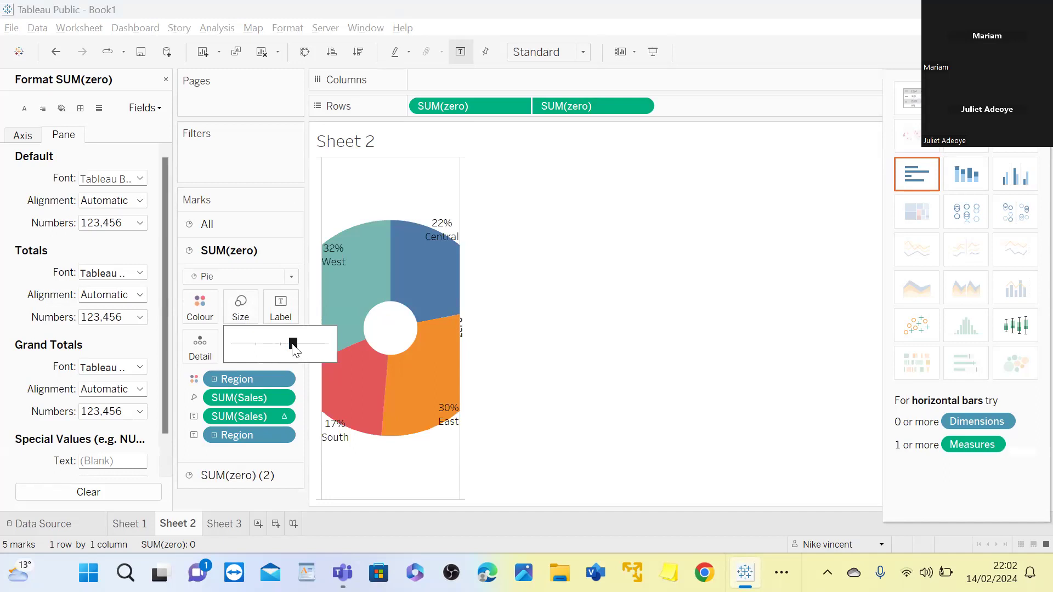
{"action": "left_click_drag", "start_coordinate": [285, 347], "coordinate": [274, 344]}
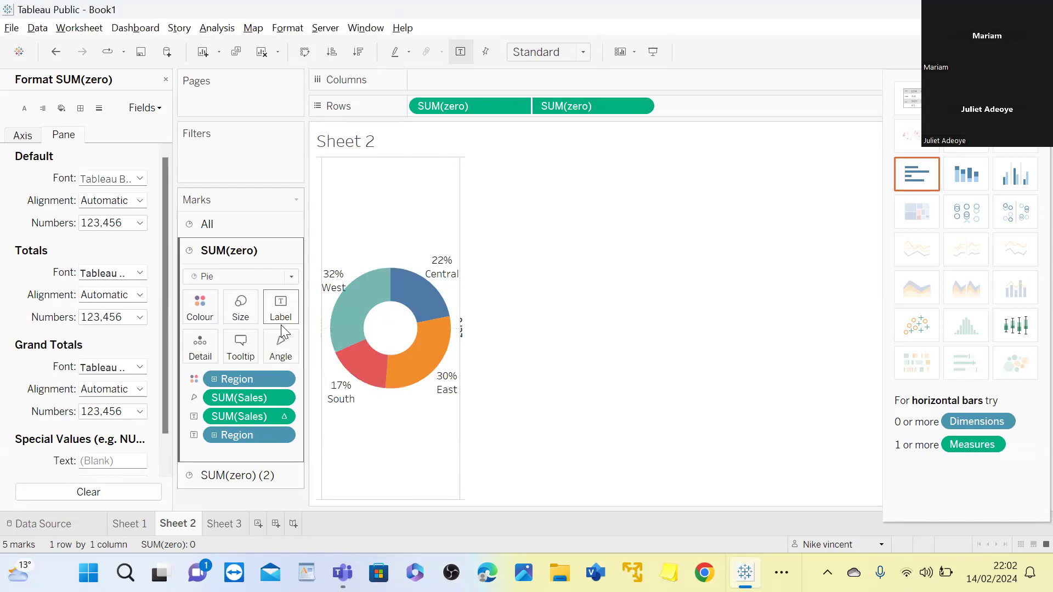
{"action": "left_click", "coordinate": [240, 313]}
{"action": "left_click_drag", "start_coordinate": [269, 344], "coordinate": [268, 347]}
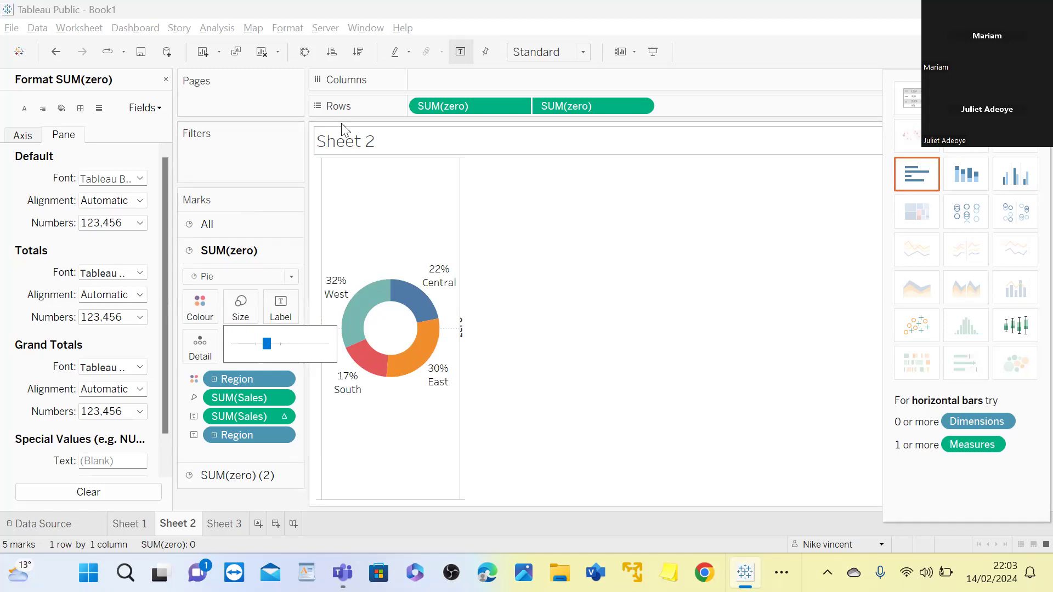
{"action": "left_click", "coordinate": [529, 52]}
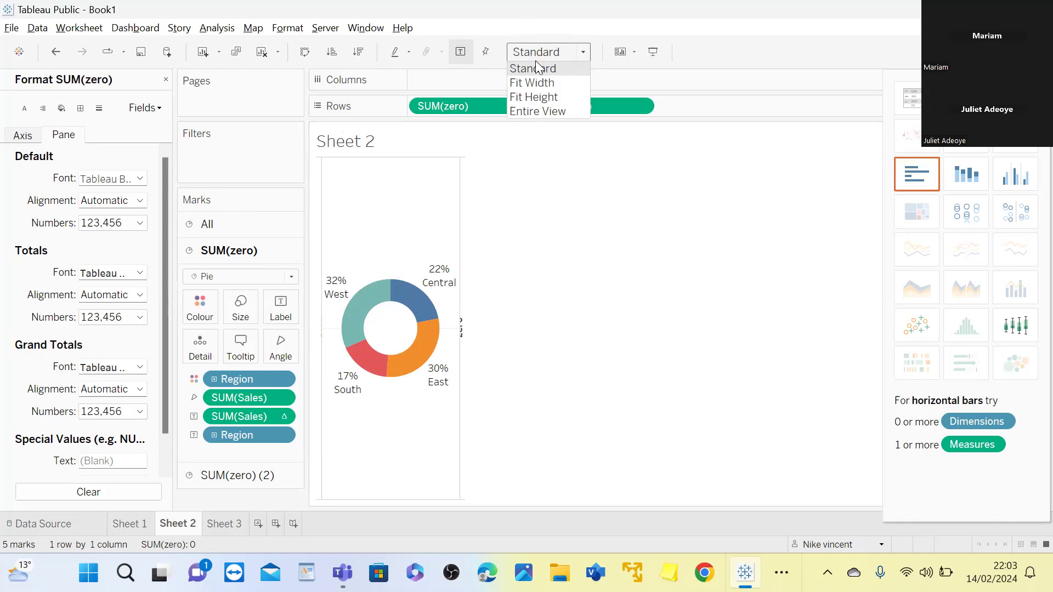
{"action": "left_click", "coordinate": [555, 112]}
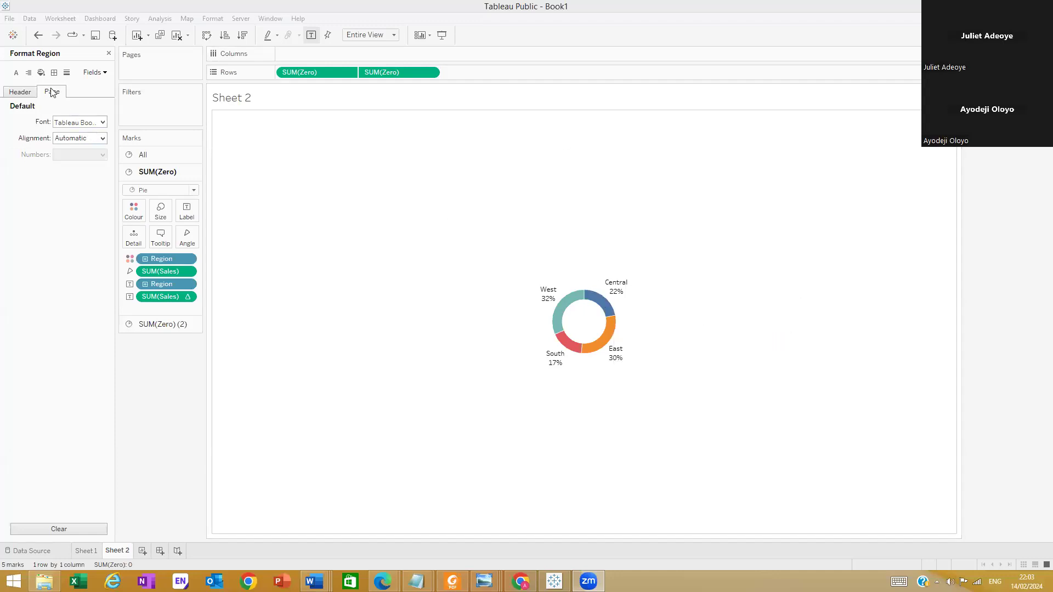
Set the Region field's default pane font to Tableau Semibold, size 10, bold
{"action": "left_click", "coordinate": [95, 72]}
{"action": "left_click", "coordinate": [111, 86]}
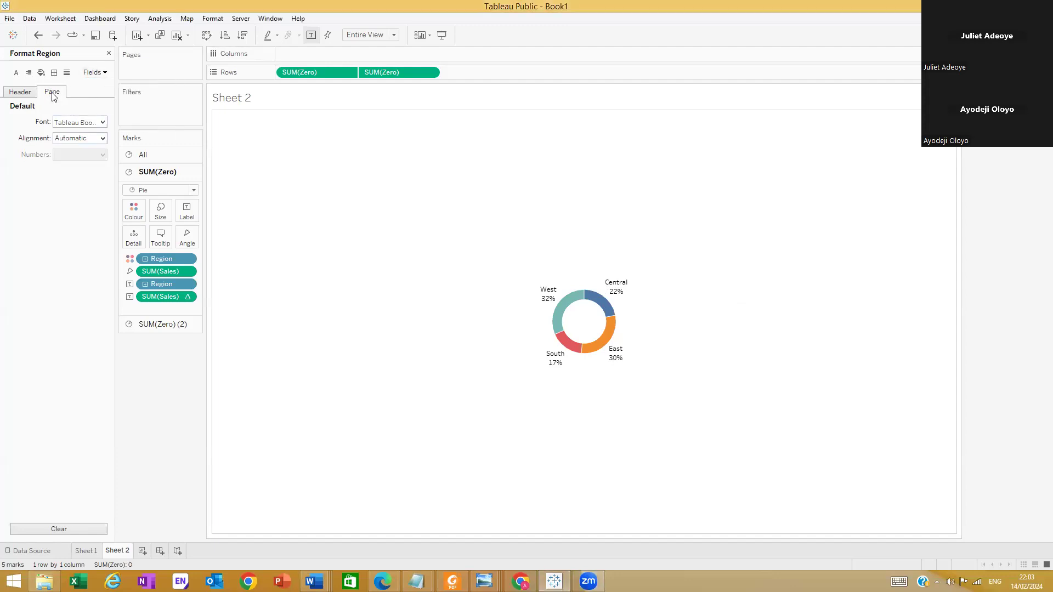
{"action": "left_click", "coordinate": [103, 123]}
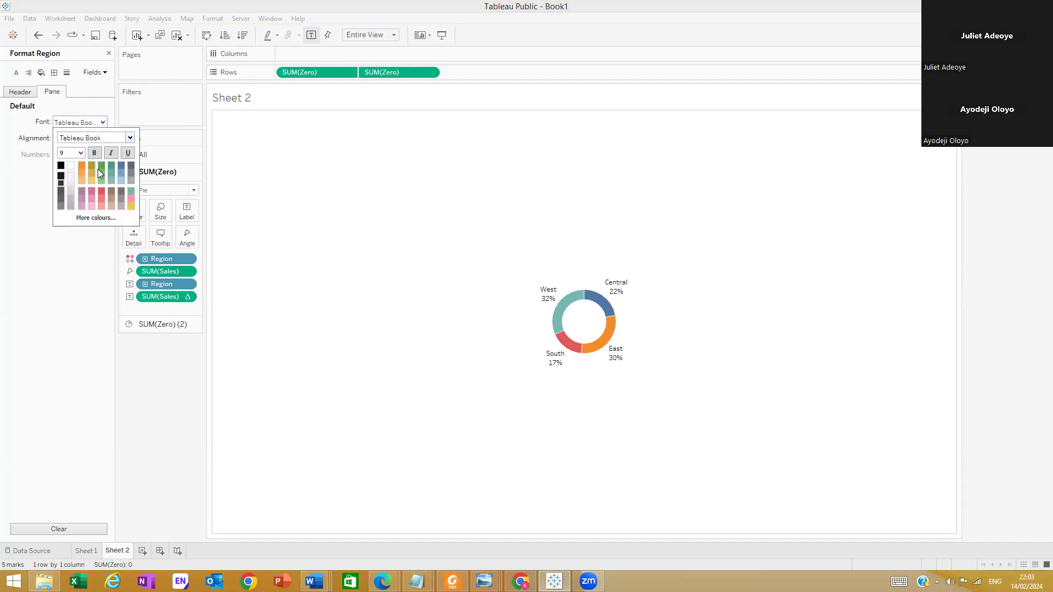
{"action": "left_click", "coordinate": [130, 138]}
{"action": "left_click", "coordinate": [88, 183]}
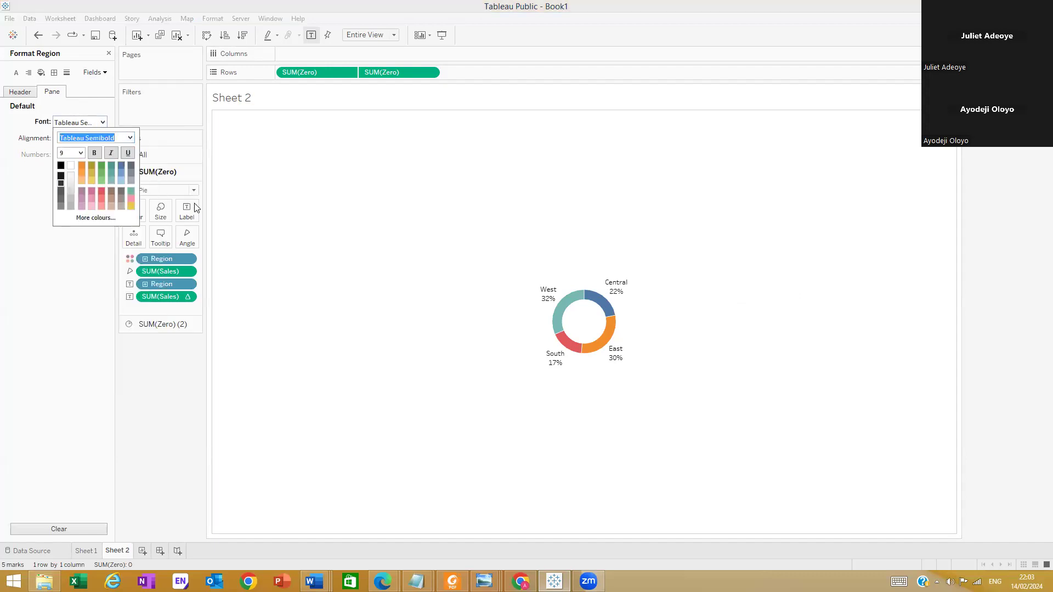
{"action": "left_click", "coordinate": [81, 154]}
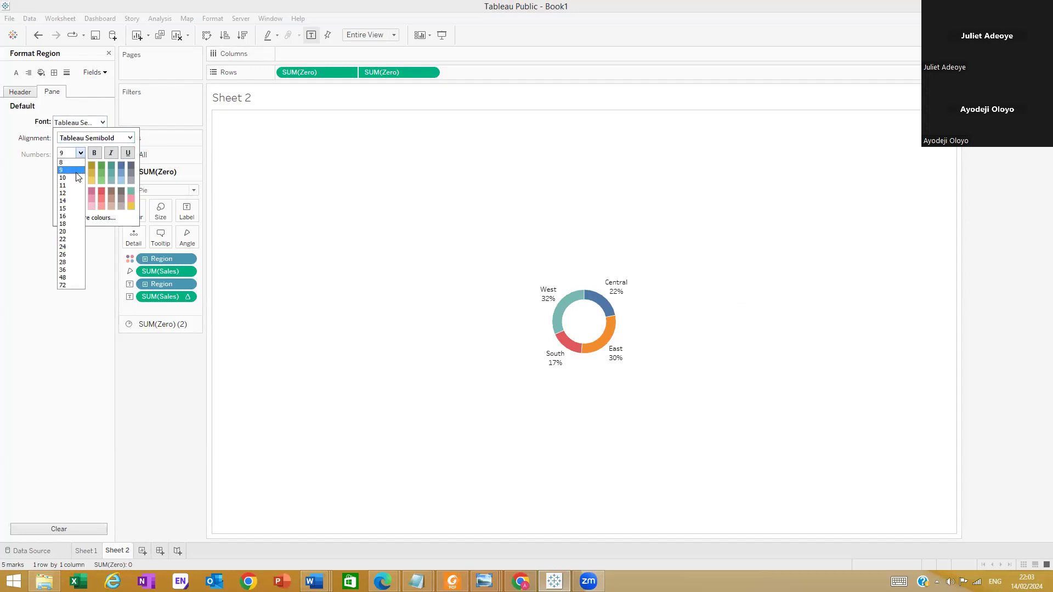
{"action": "left_click", "coordinate": [74, 177]}
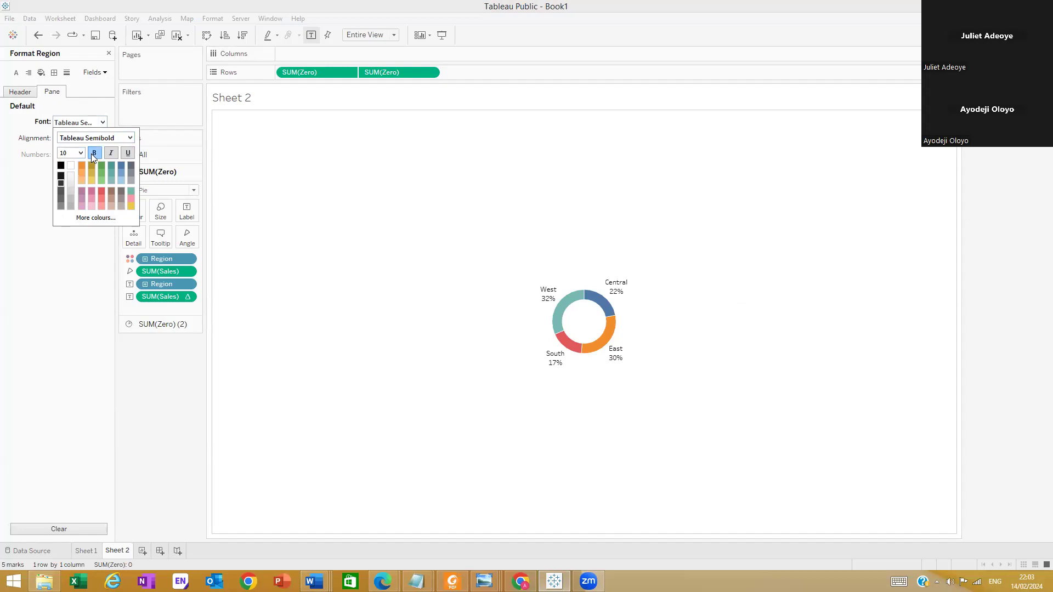
{"action": "left_click", "coordinate": [7, 166]}
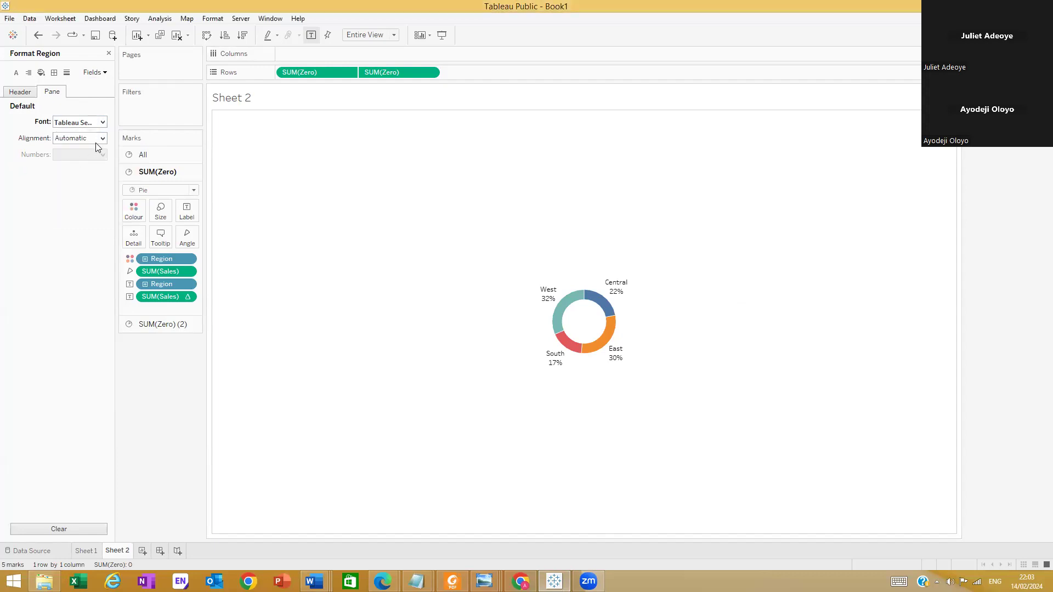
{"action": "left_click", "coordinate": [101, 122]}
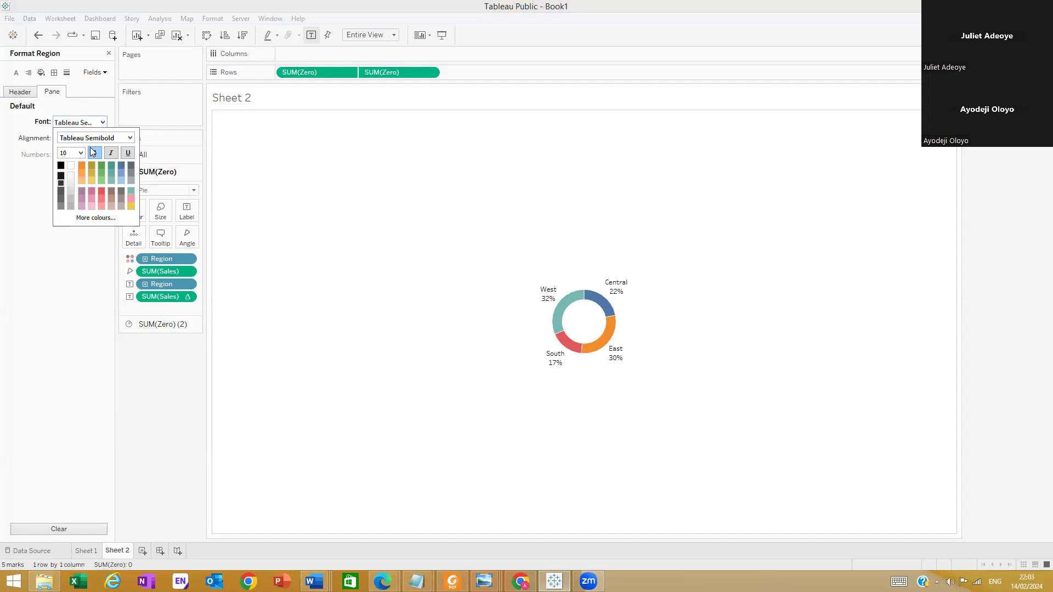
Set the Region field's default header font to size 10, Tableau Semibold, bold
{"action": "left_click", "coordinate": [27, 91]}
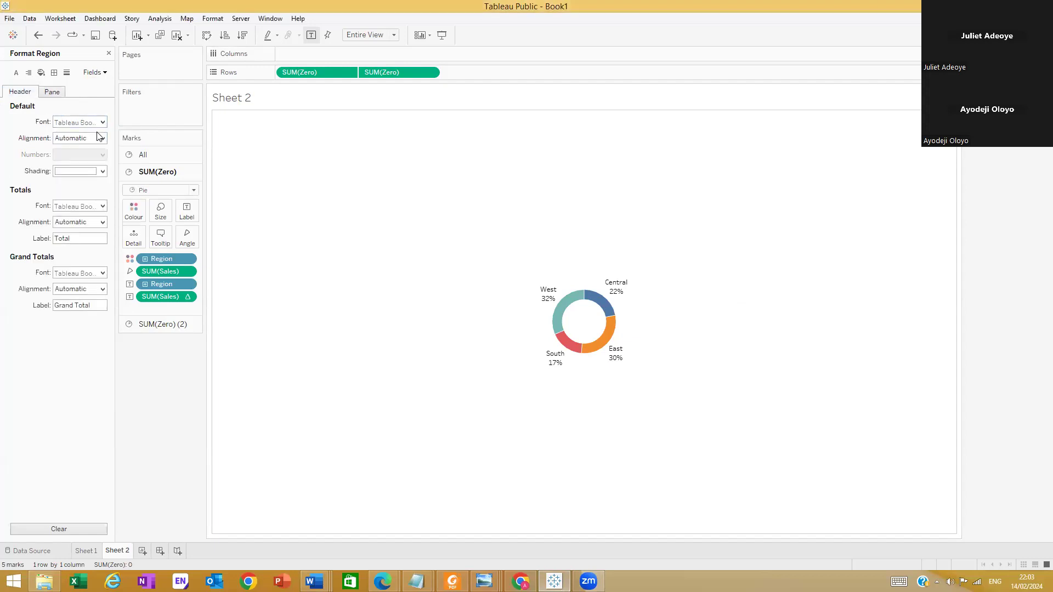
{"action": "left_click", "coordinate": [101, 122]}
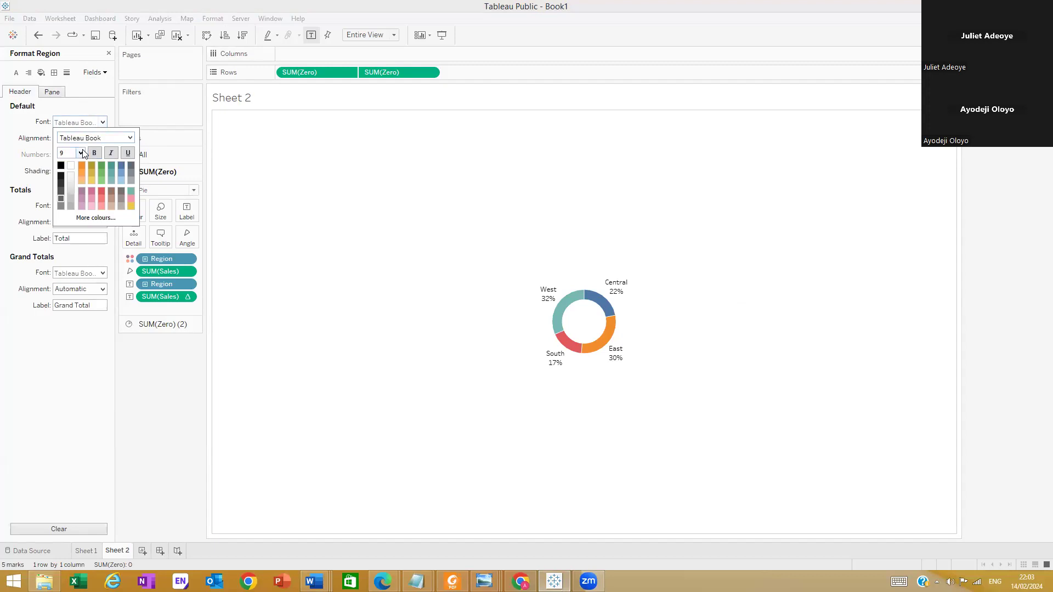
{"action": "left_click", "coordinate": [80, 153]}
{"action": "left_click", "coordinate": [74, 177]}
{"action": "left_click", "coordinate": [130, 138]}
{"action": "left_click", "coordinate": [93, 181]}
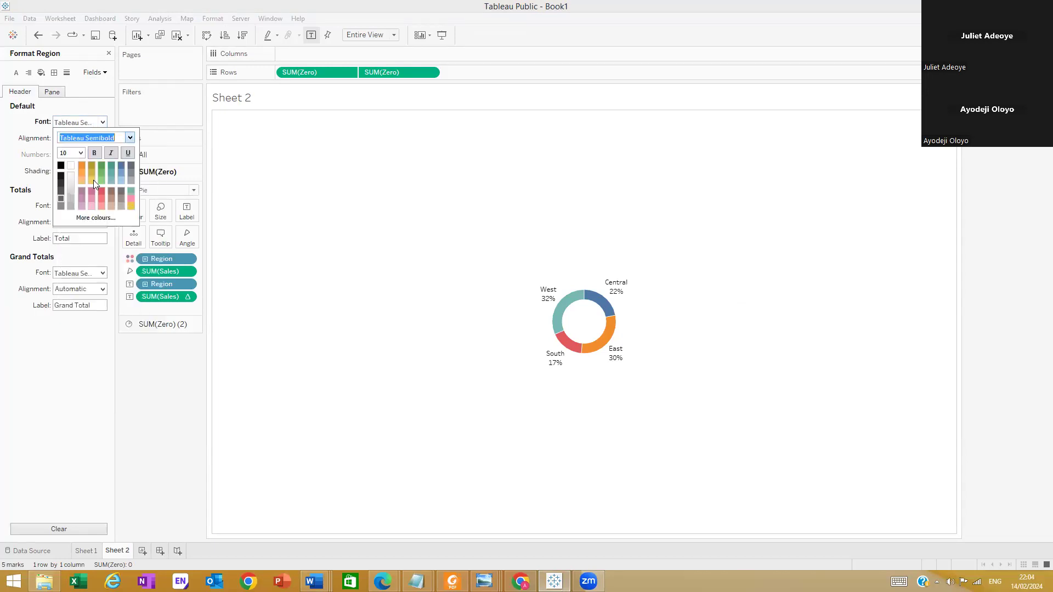
{"action": "left_click", "coordinate": [95, 154]}
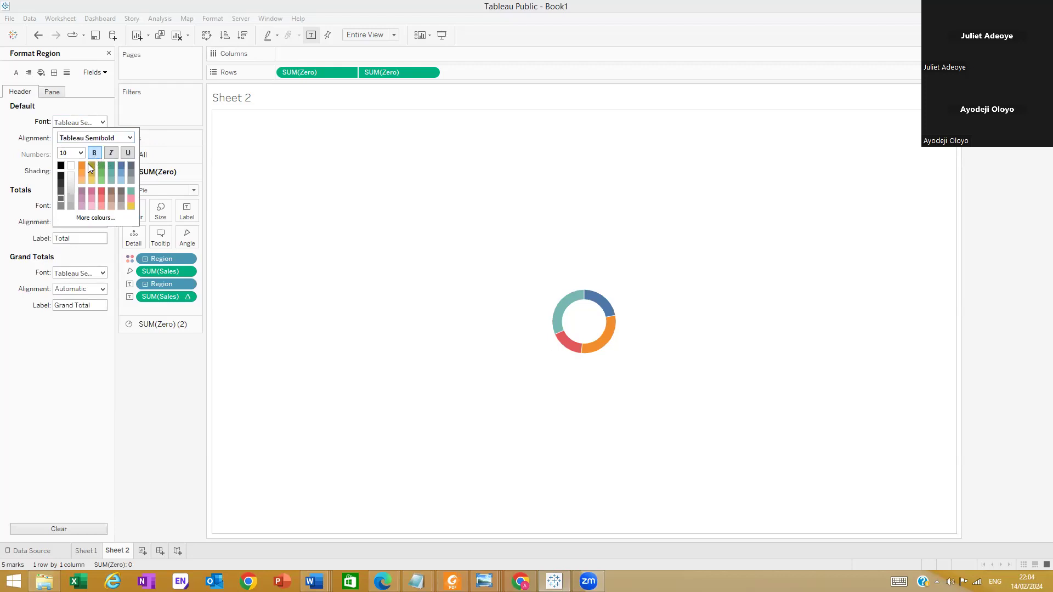
{"action": "left_click", "coordinate": [93, 117]}
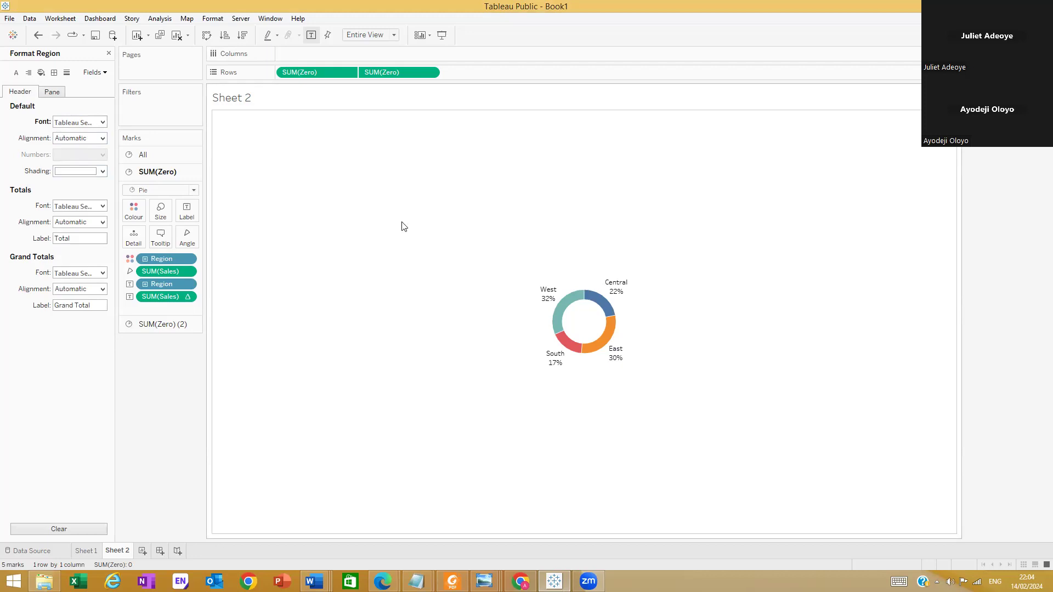
Check the Region field's header and pane font settings and look through the marks cards
{"action": "mouse_move", "coordinate": [617, 287]}
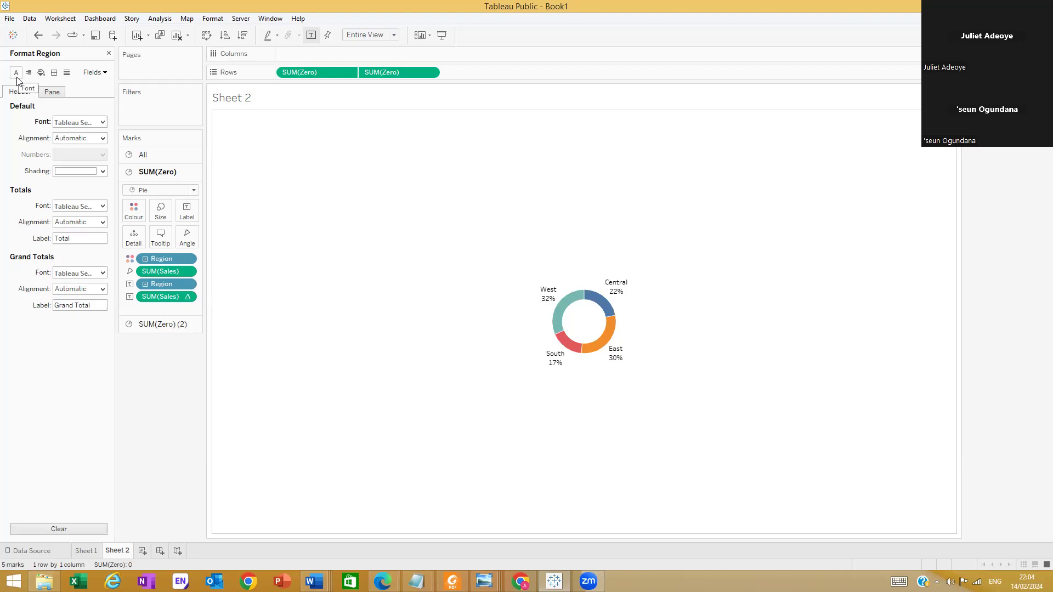
{"action": "left_click", "coordinate": [93, 73]}
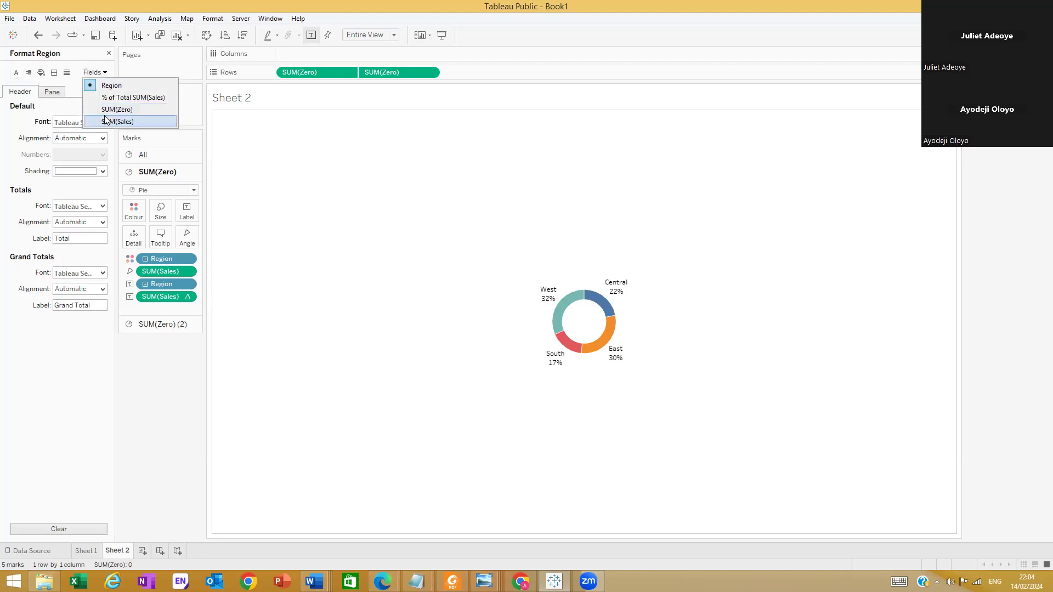
{"action": "left_click", "coordinate": [112, 86]}
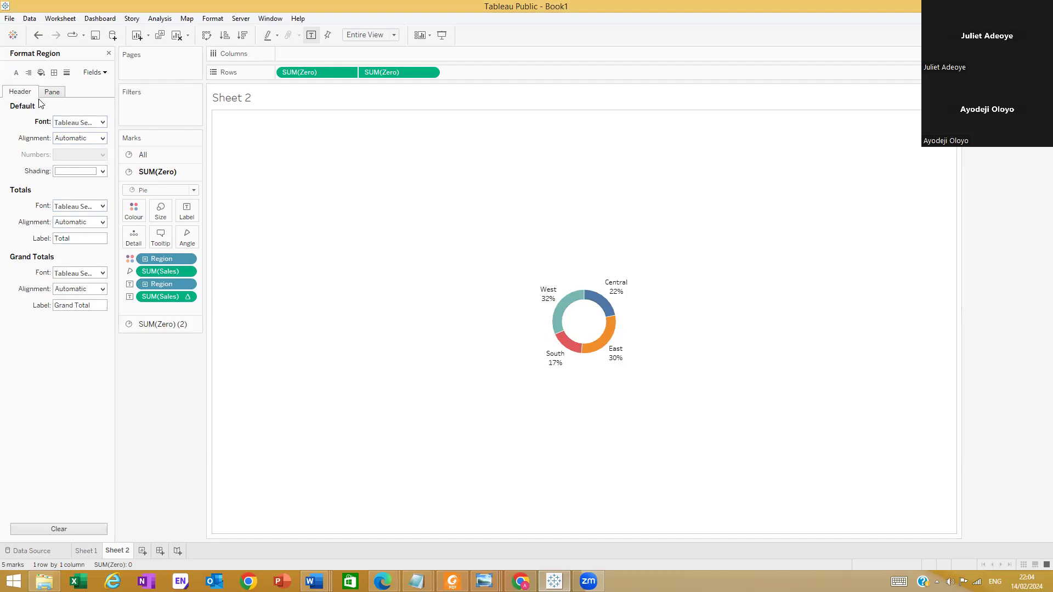
{"action": "left_click", "coordinate": [102, 123]}
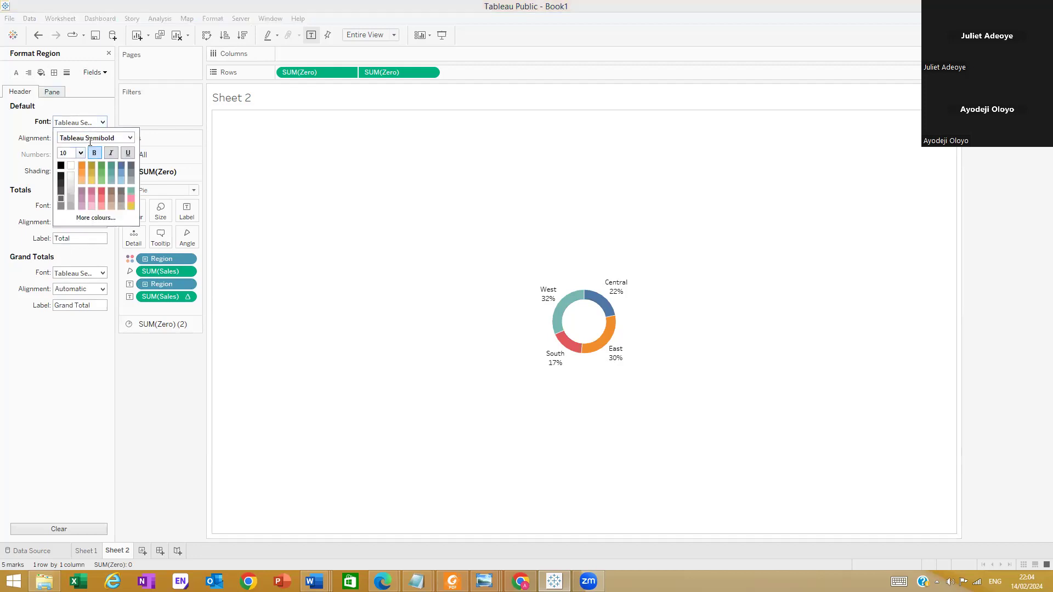
{"action": "left_click", "coordinate": [41, 105]}
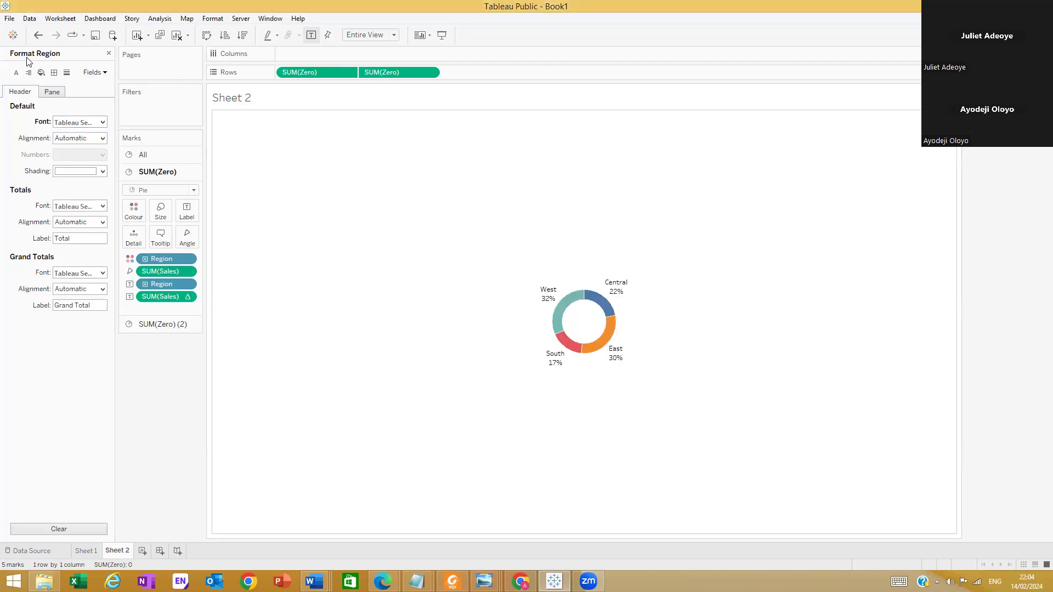
{"action": "left_click", "coordinate": [49, 93]}
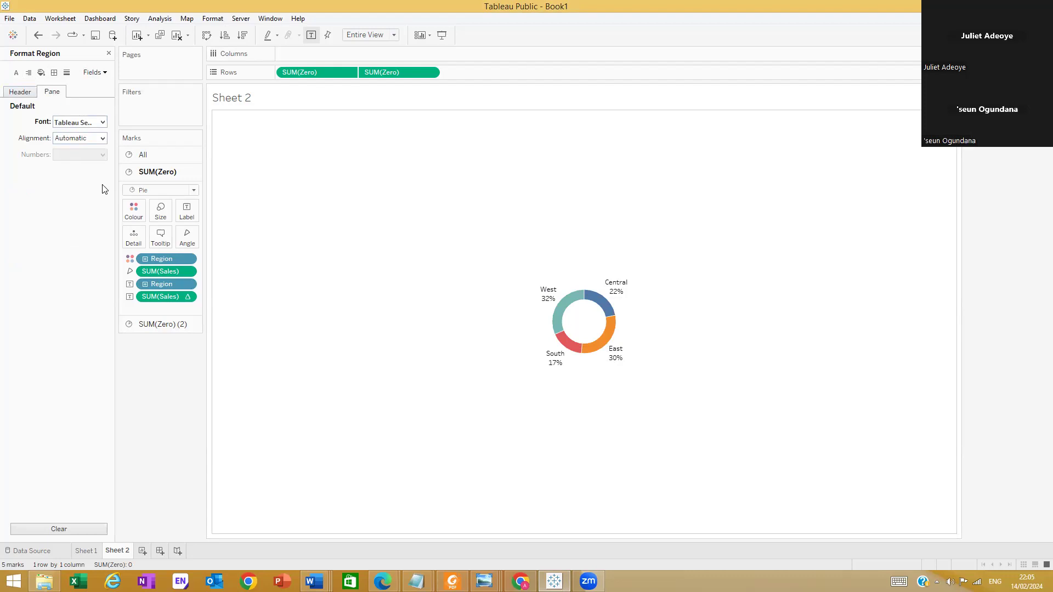
{"action": "left_click", "coordinate": [152, 325]}
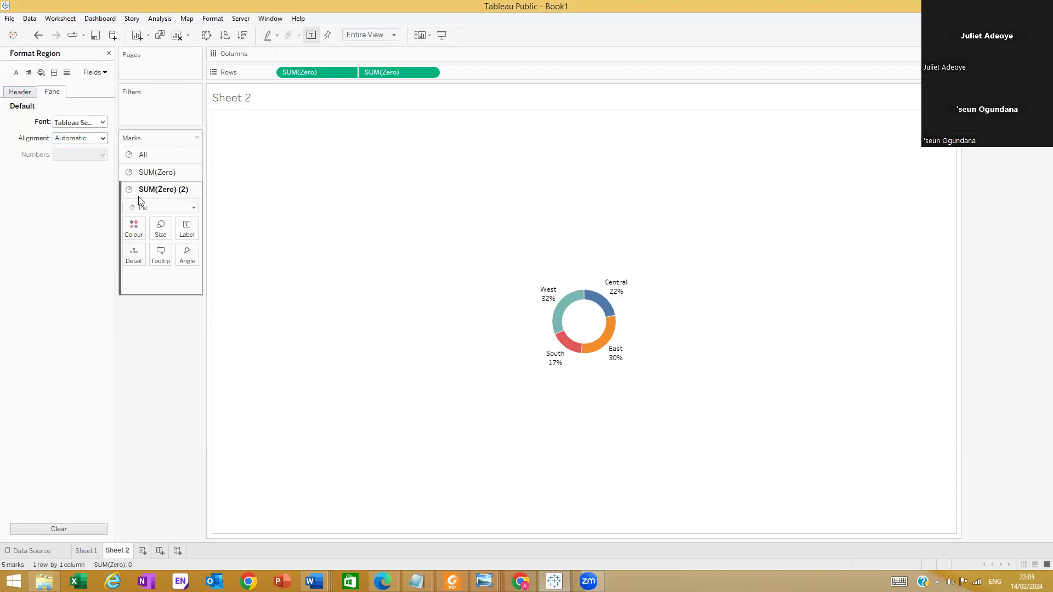
{"action": "left_click", "coordinate": [140, 155]}
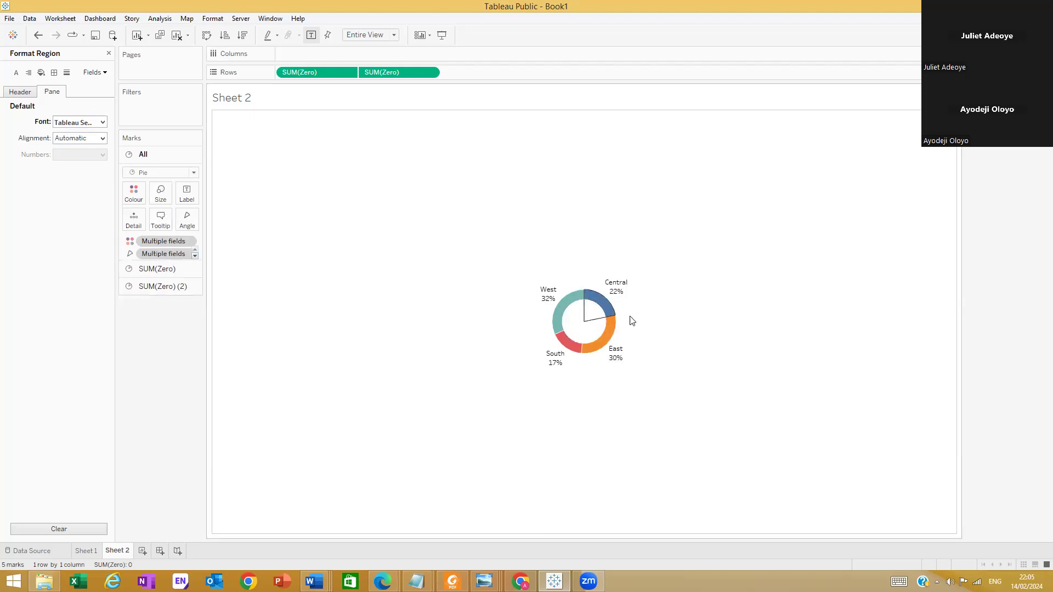
{"action": "left_click", "coordinate": [16, 72]}
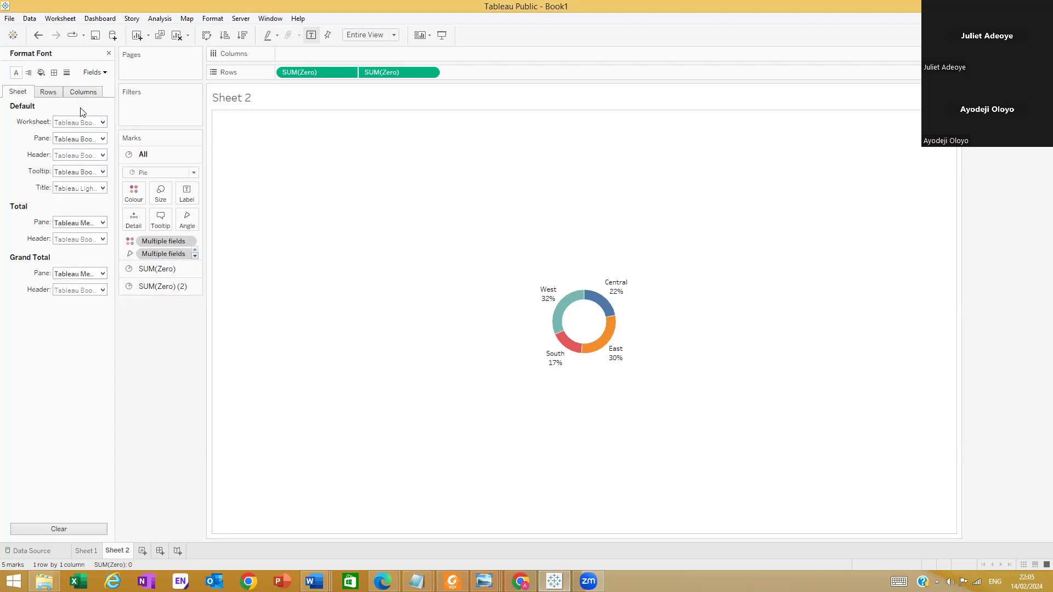
{"action": "left_click", "coordinate": [103, 139]}
{"action": "left_click", "coordinate": [110, 154]}
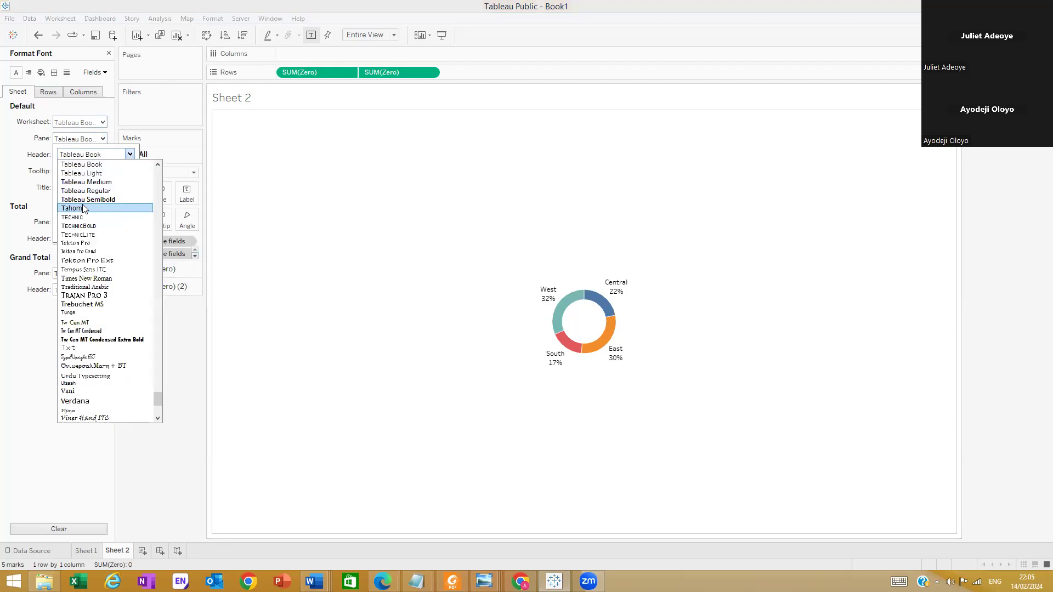
{"action": "left_click", "coordinate": [13, 130]}
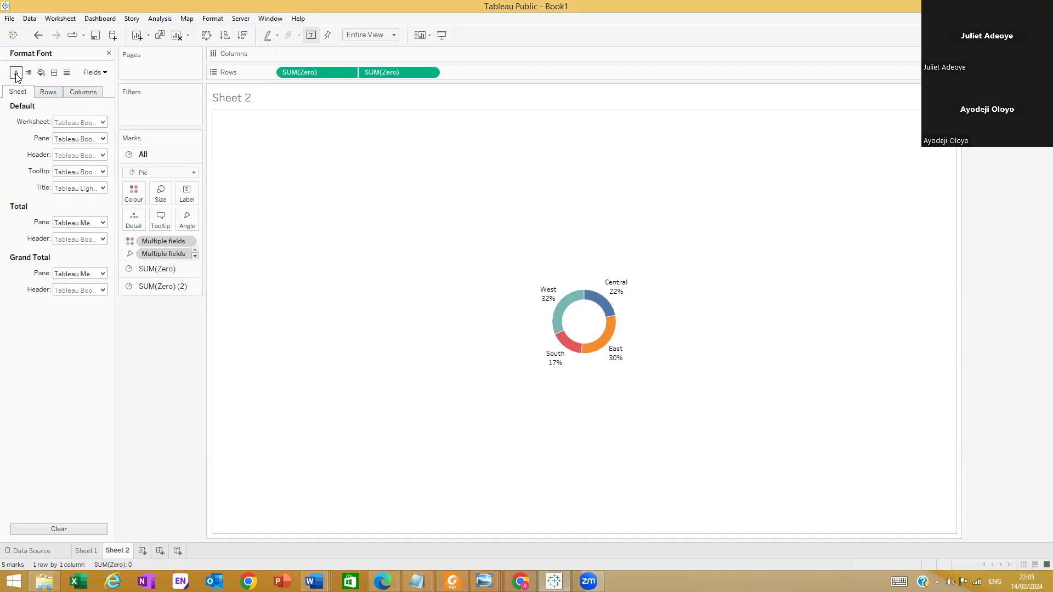
{"action": "left_click", "coordinate": [101, 72]}
{"action": "left_click", "coordinate": [99, 84]}
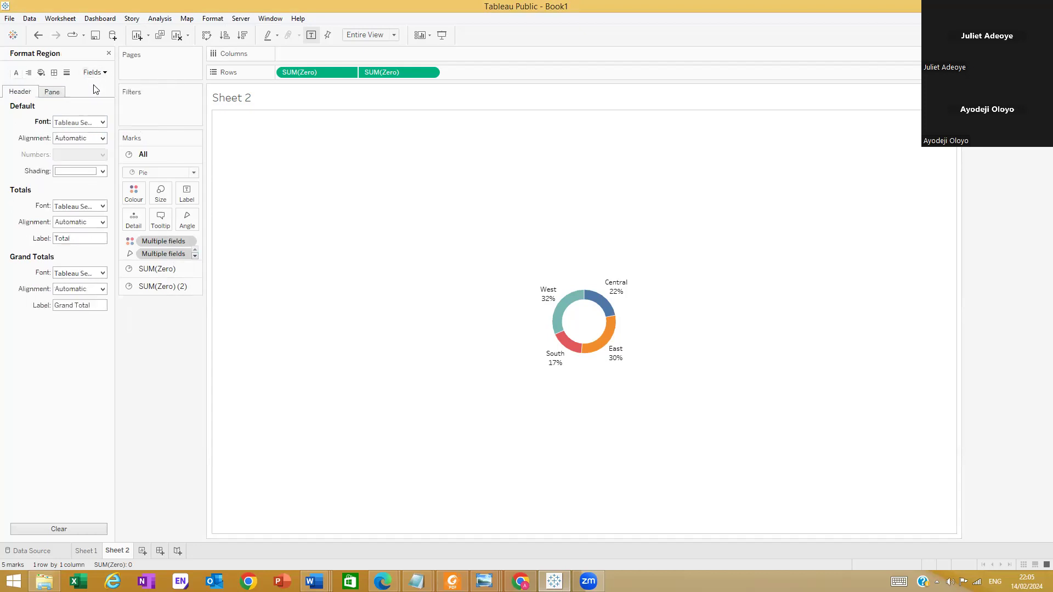
{"action": "left_click", "coordinate": [94, 72]}
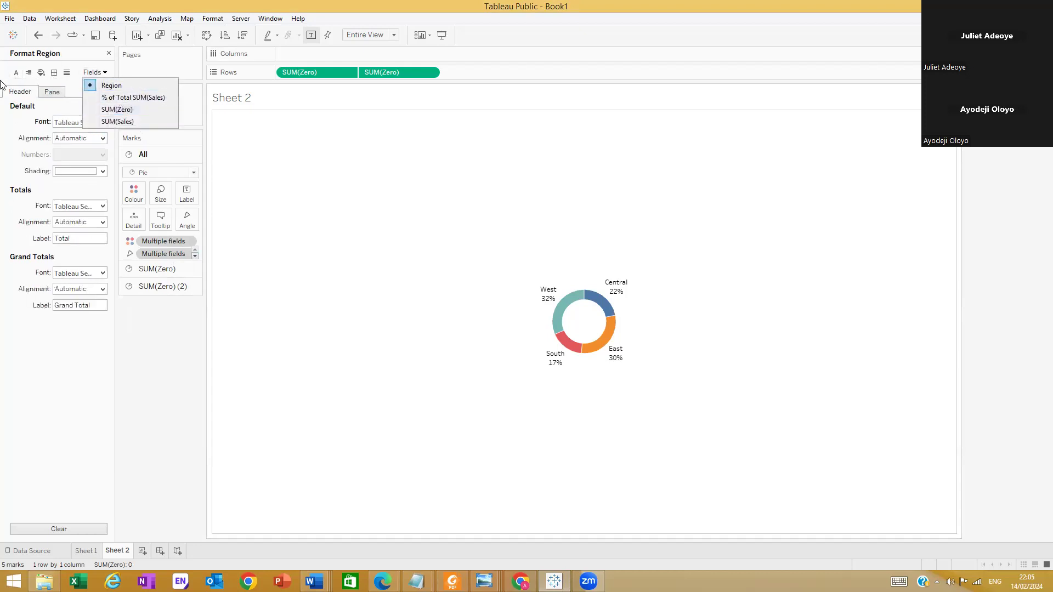
{"action": "left_click", "coordinate": [18, 75]}
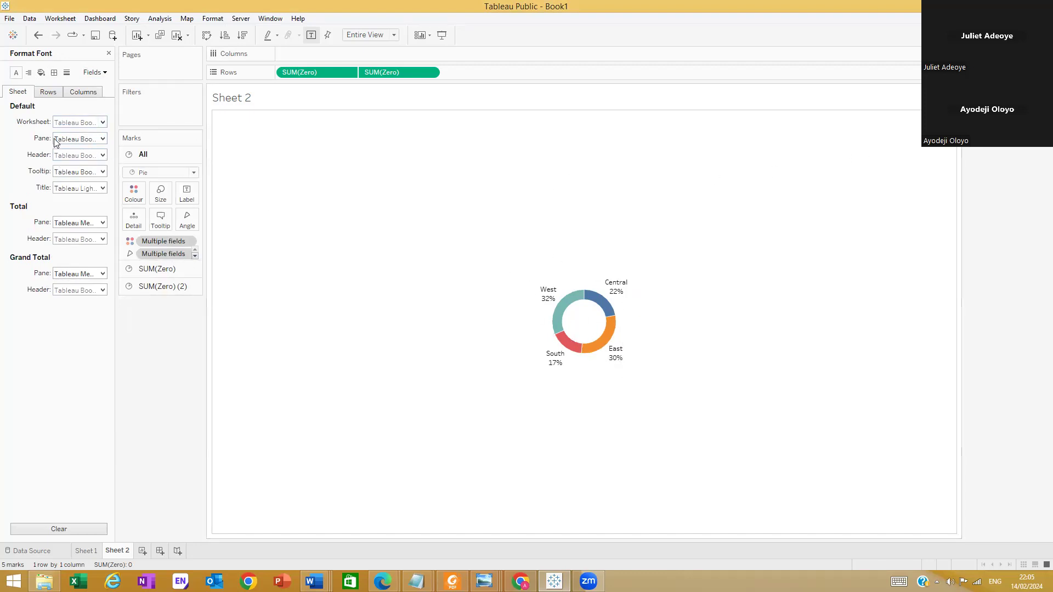
Set the worksheet's default pane font to Tableau Semibold, size 10, bold, and check the donut's region and percentage labels
{"action": "left_click", "coordinate": [103, 139]}
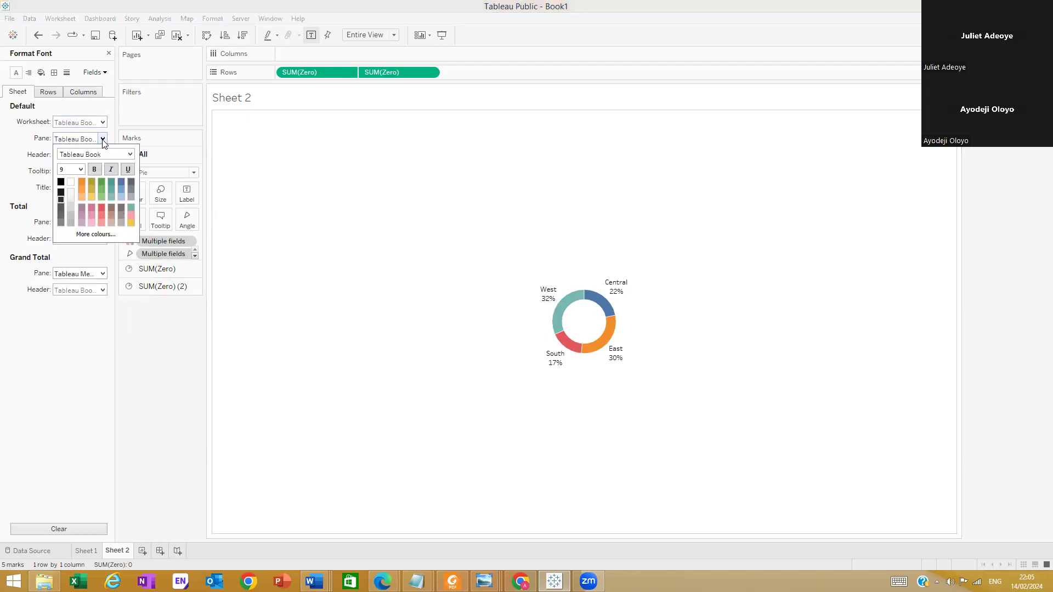
{"action": "left_click", "coordinate": [130, 155]}
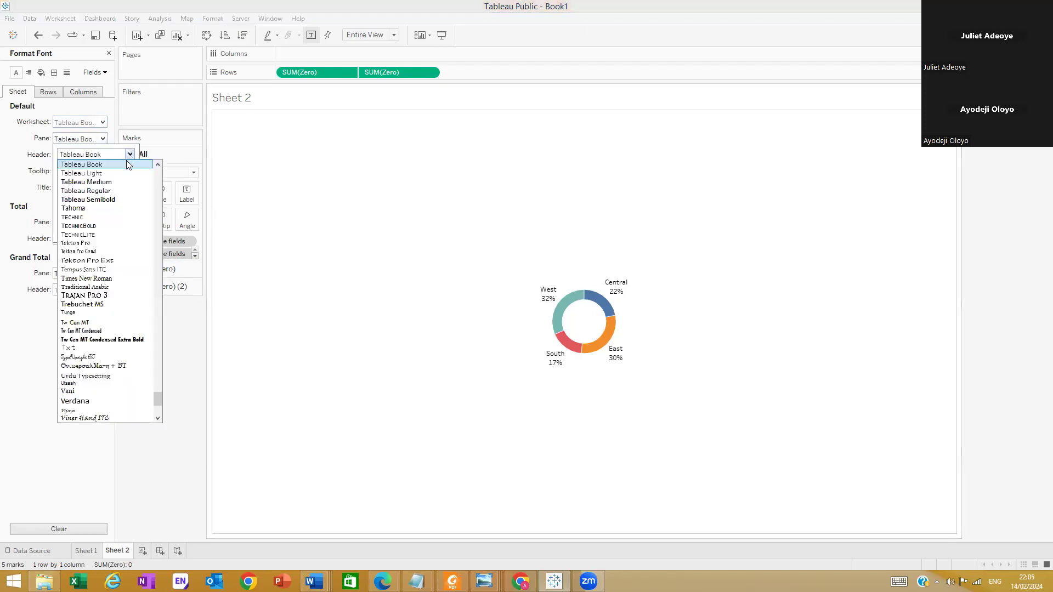
{"action": "left_click", "coordinate": [107, 200]}
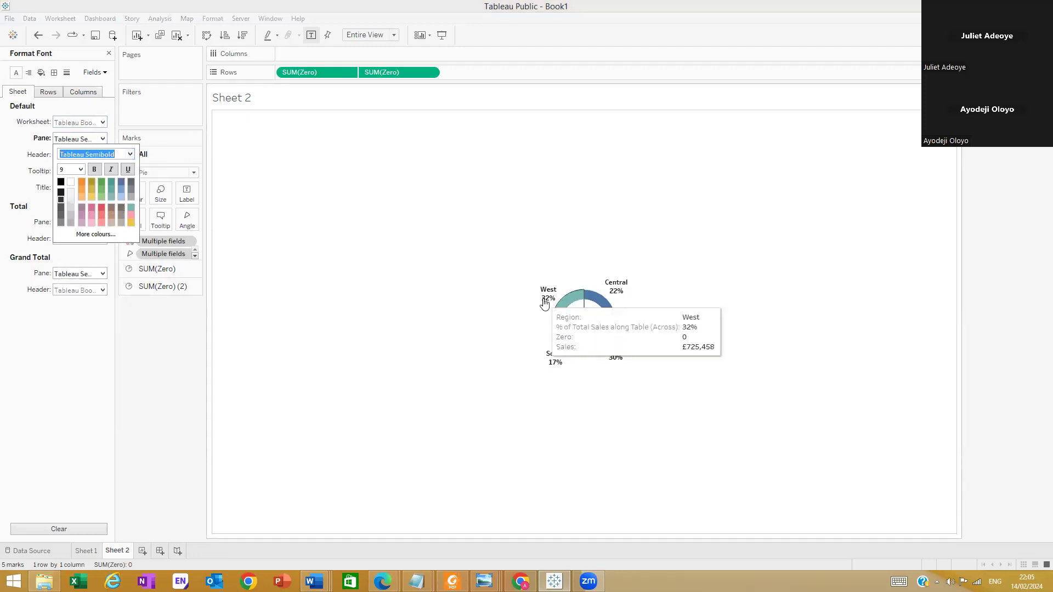
{"action": "left_click", "coordinate": [81, 170]}
{"action": "left_click", "coordinate": [68, 195]}
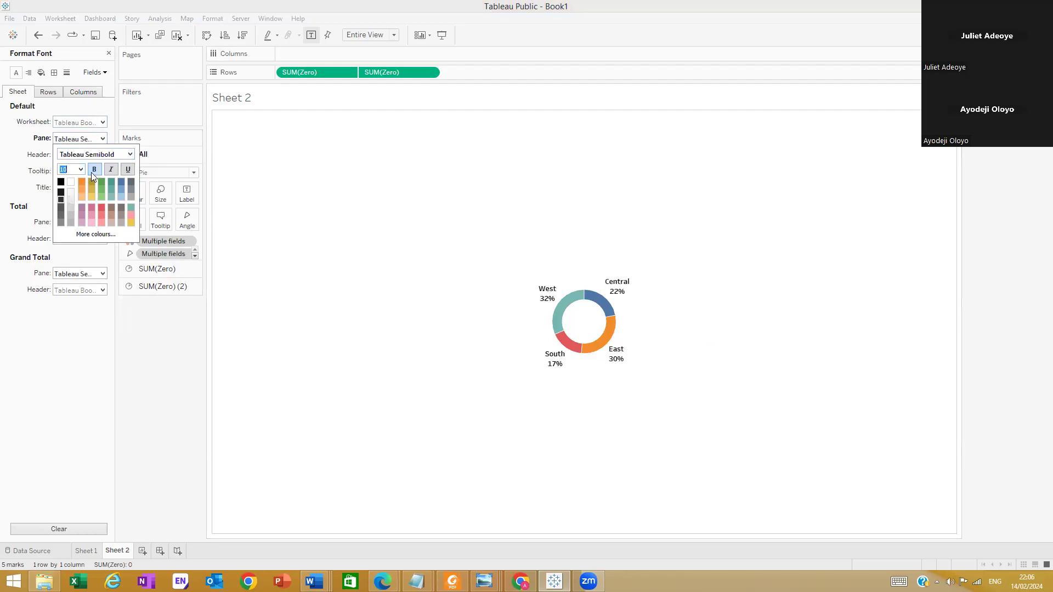
{"action": "mouse_move", "coordinate": [620, 301]}
{"action": "mouse_move", "coordinate": [548, 295]}
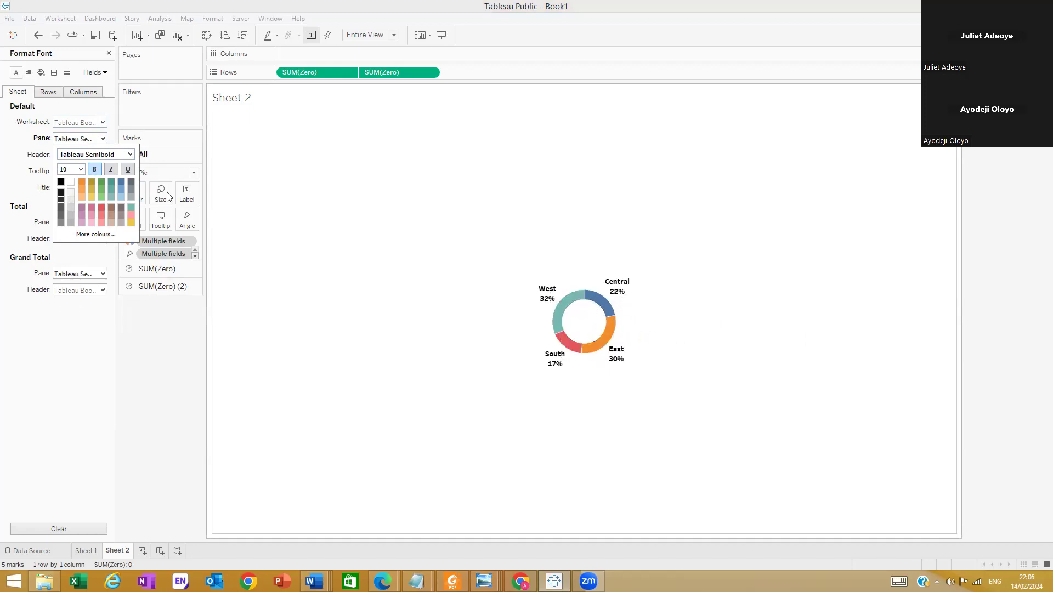
{"action": "left_click", "coordinate": [153, 360]}
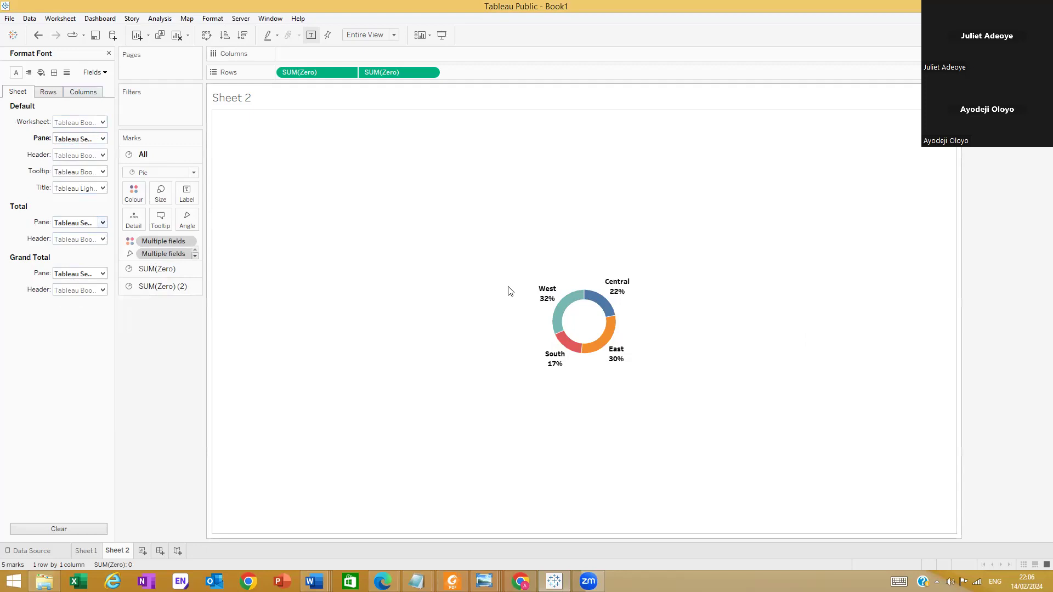
{"action": "mouse_move", "coordinate": [544, 322]}
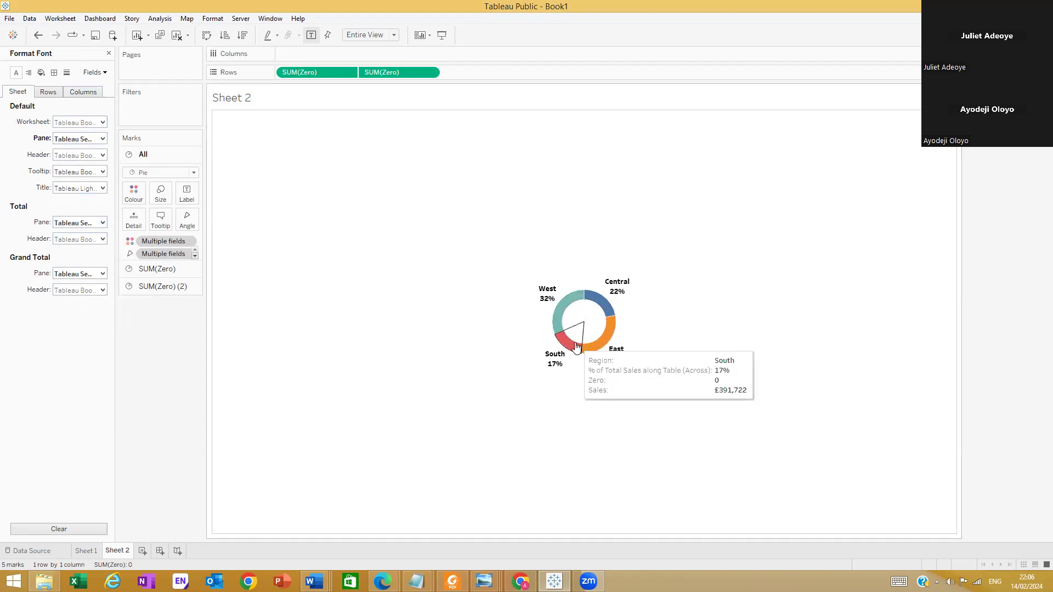
{"action": "mouse_move", "coordinate": [574, 343]}
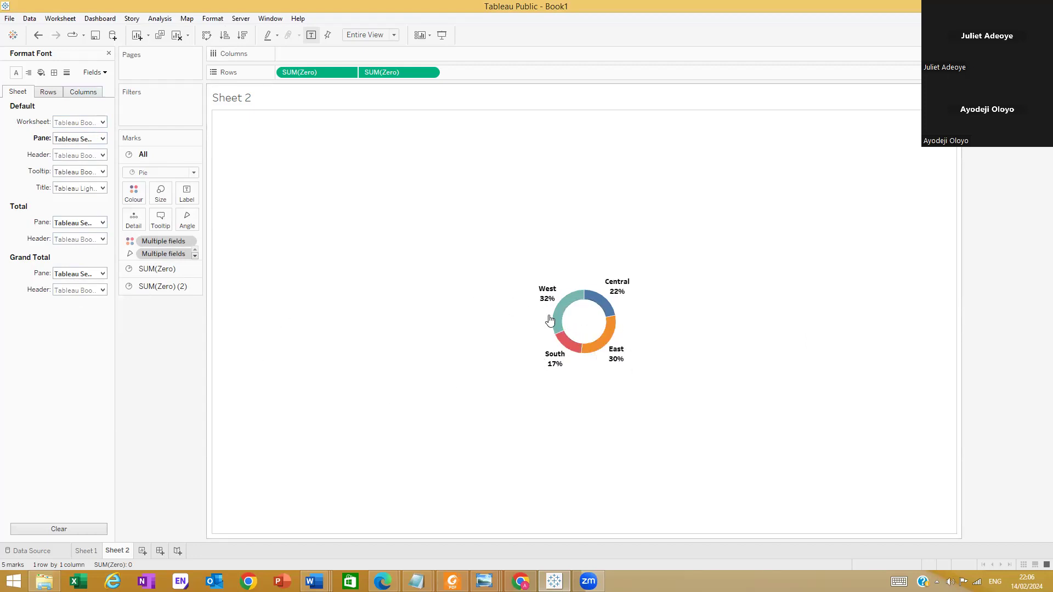
{"action": "left_click_drag", "start_coordinate": [119, 551], "coordinate": [358, 509]}
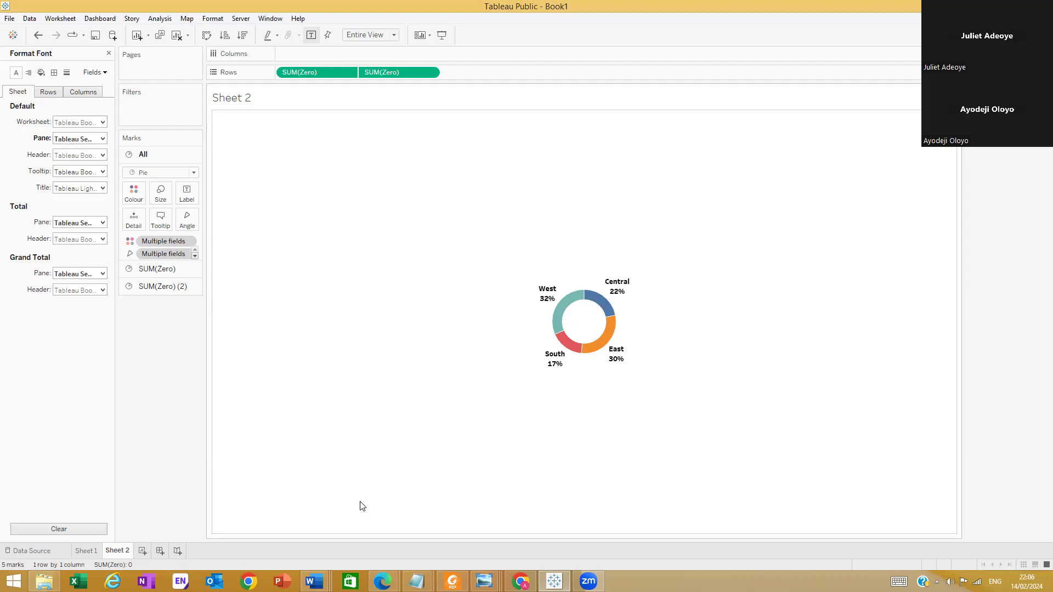
{"action": "left_click", "coordinate": [133, 556]}
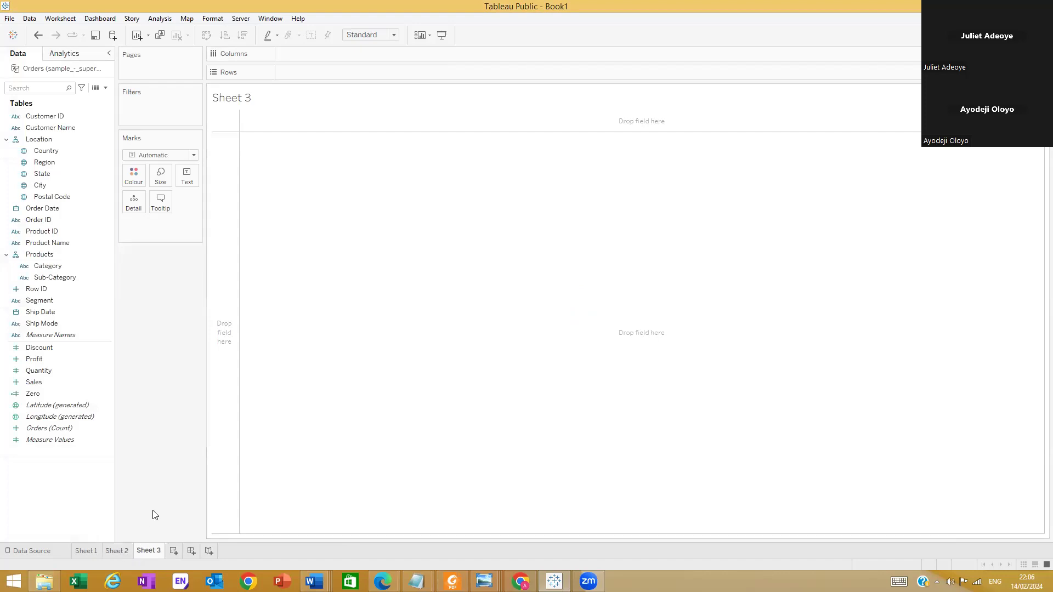
{"action": "key", "text": "ctrl+z"}
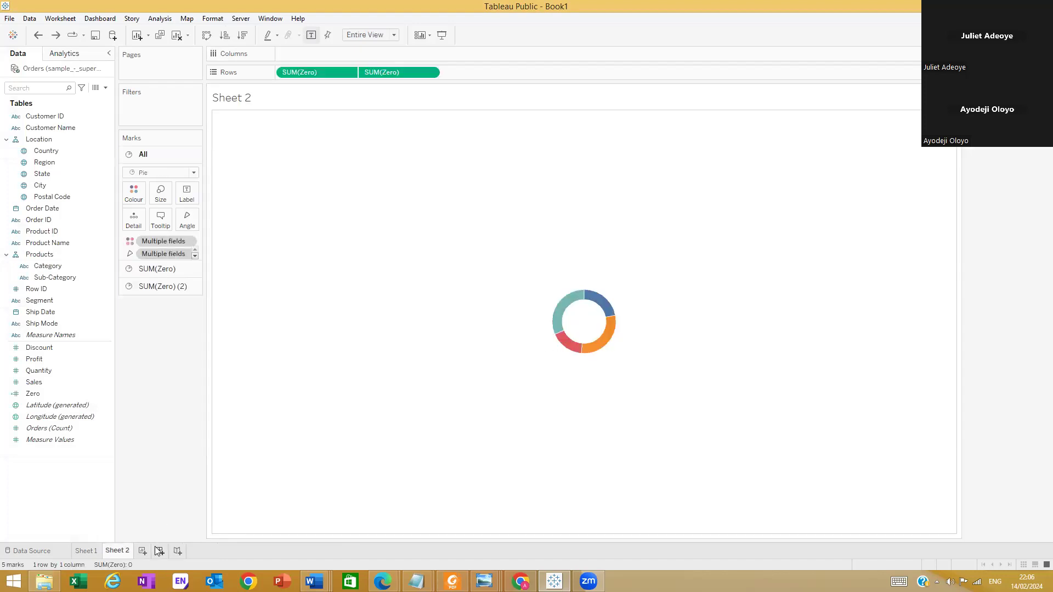
{"action": "right_click", "coordinate": [123, 553]}
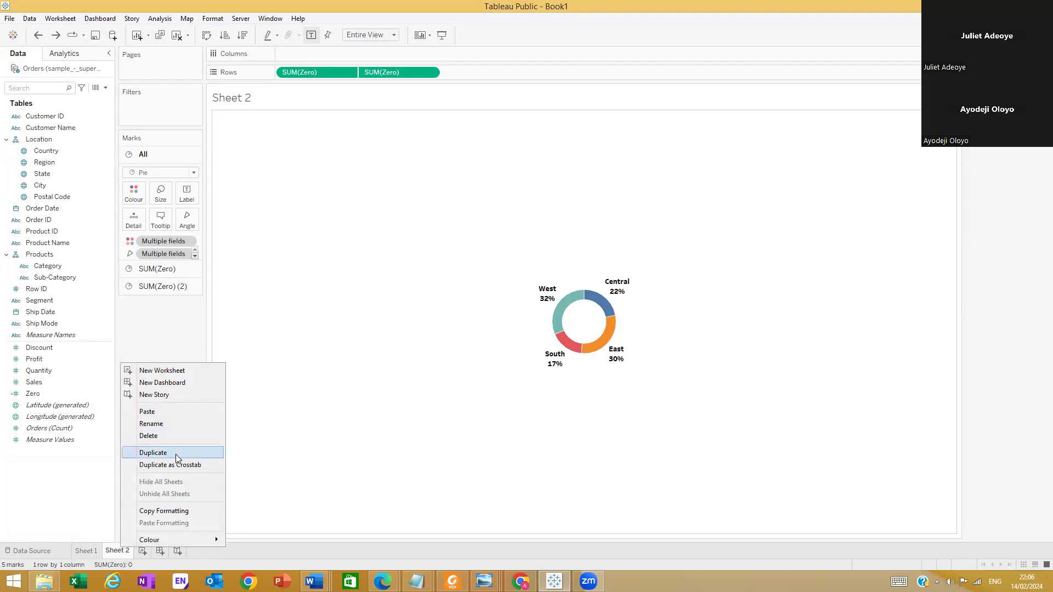
{"action": "left_click", "coordinate": [348, 488]}
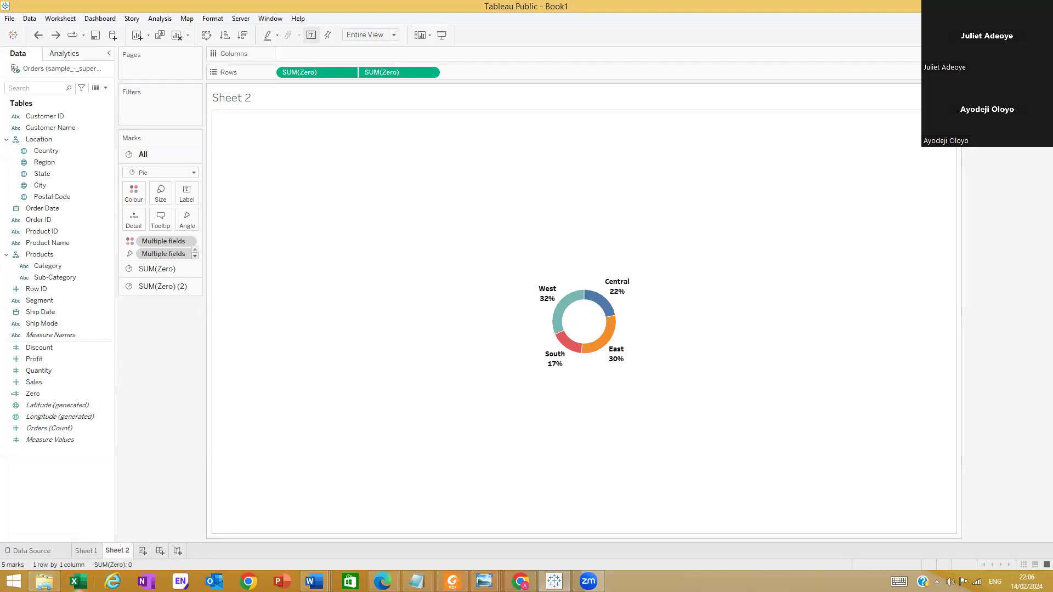
{"action": "right_click", "coordinate": [120, 553]}
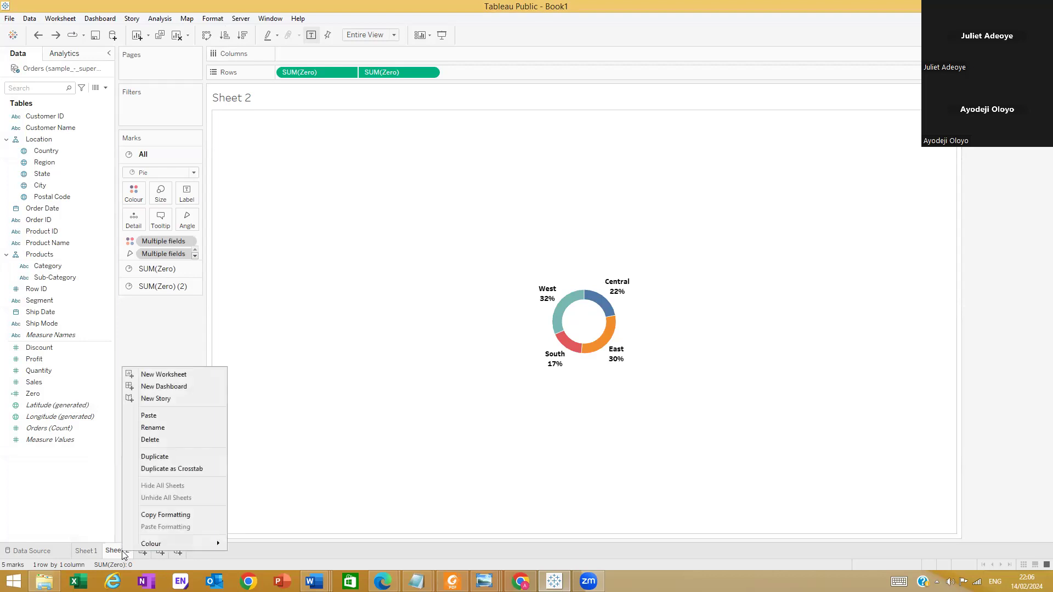
{"action": "left_click", "coordinate": [344, 418]}
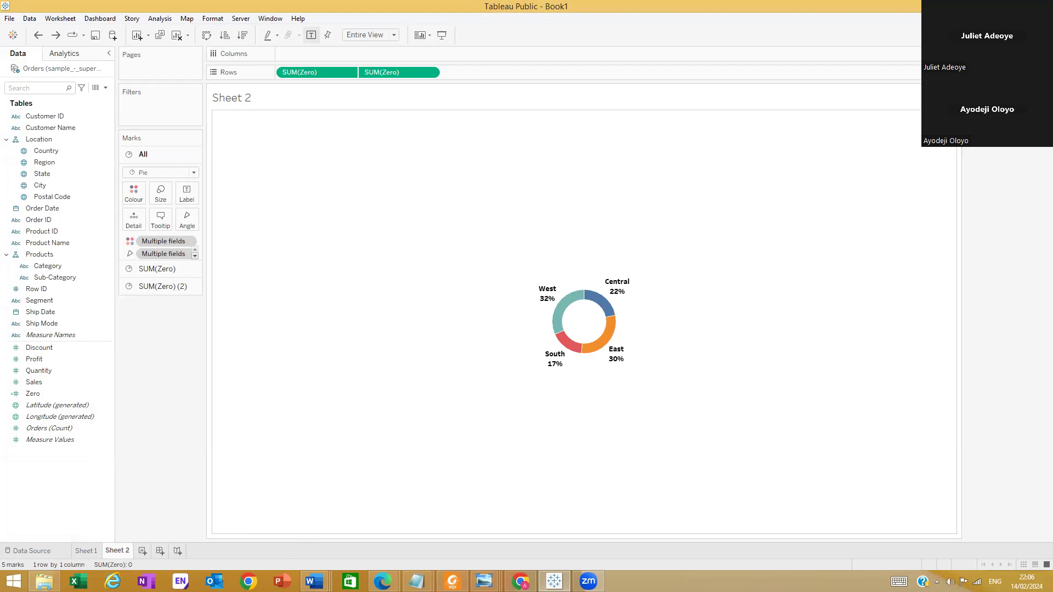
Switch to Windows Photo Viewer to examine the sample dashboard's charts, table and map, and return to Tableau
{"action": "left_click", "coordinate": [484, 581]}
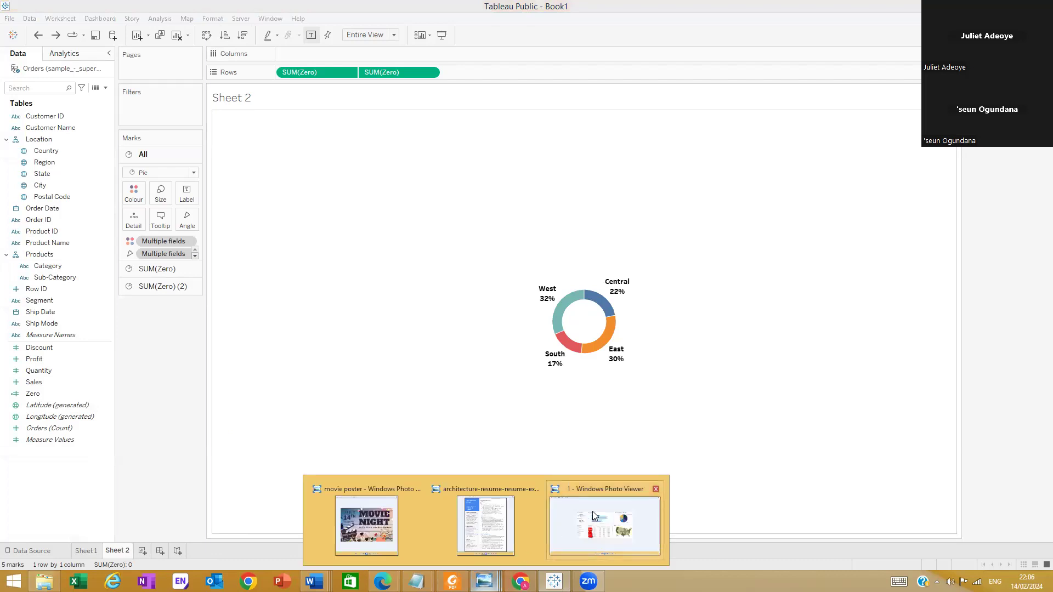
{"action": "left_click", "coordinate": [592, 511]}
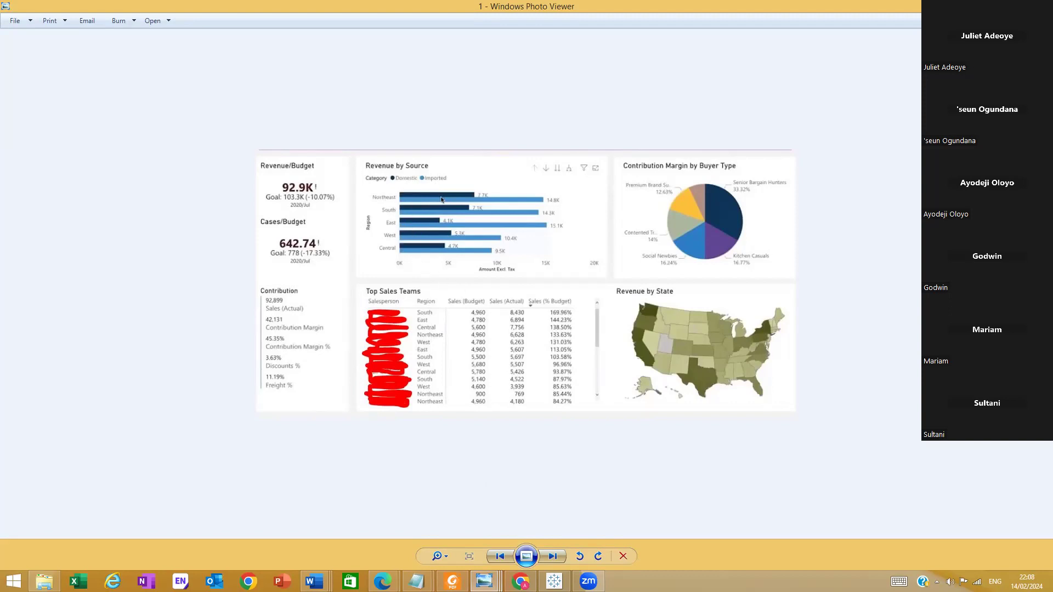
{"action": "key", "text": "alt+Tab"}
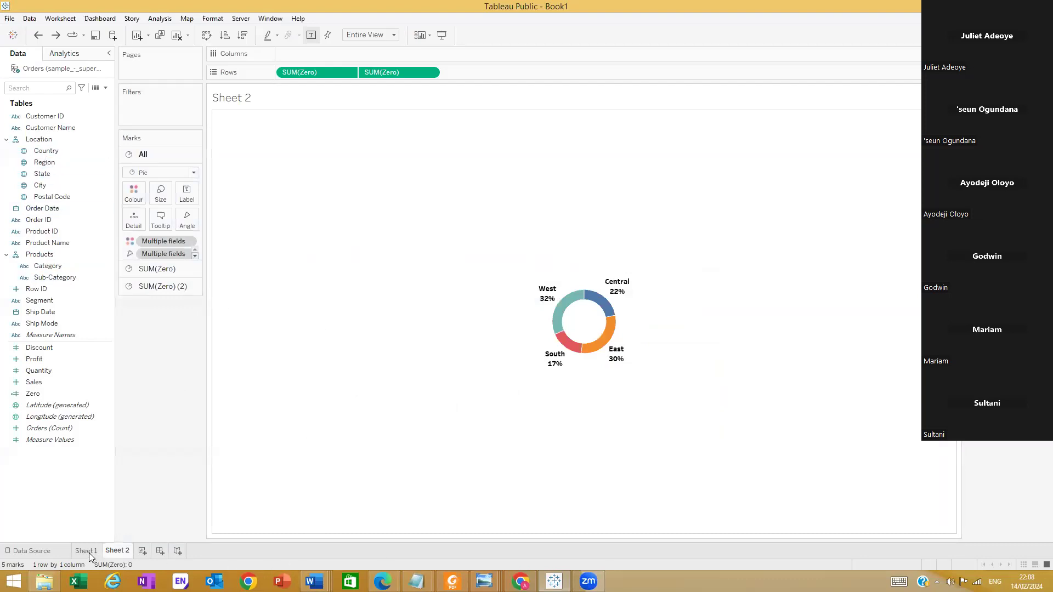
Add a new worksheet with horizontal bars of Sales by Region and Category, sorting Category descending by Sales
{"action": "left_click", "coordinate": [142, 551]}
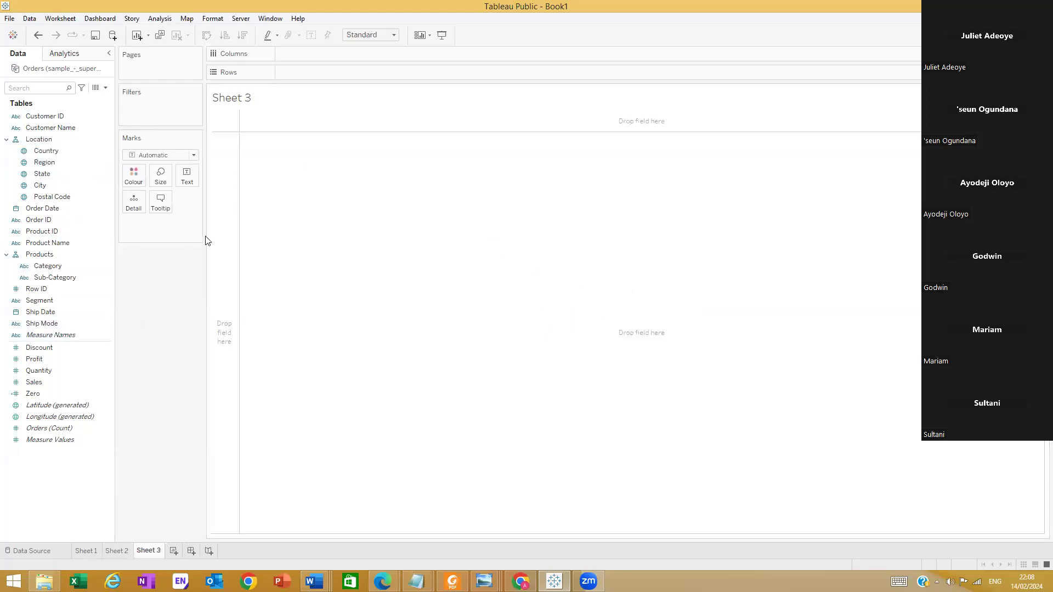
{"action": "left_click_drag", "start_coordinate": [39, 254], "coordinate": [334, 72]}
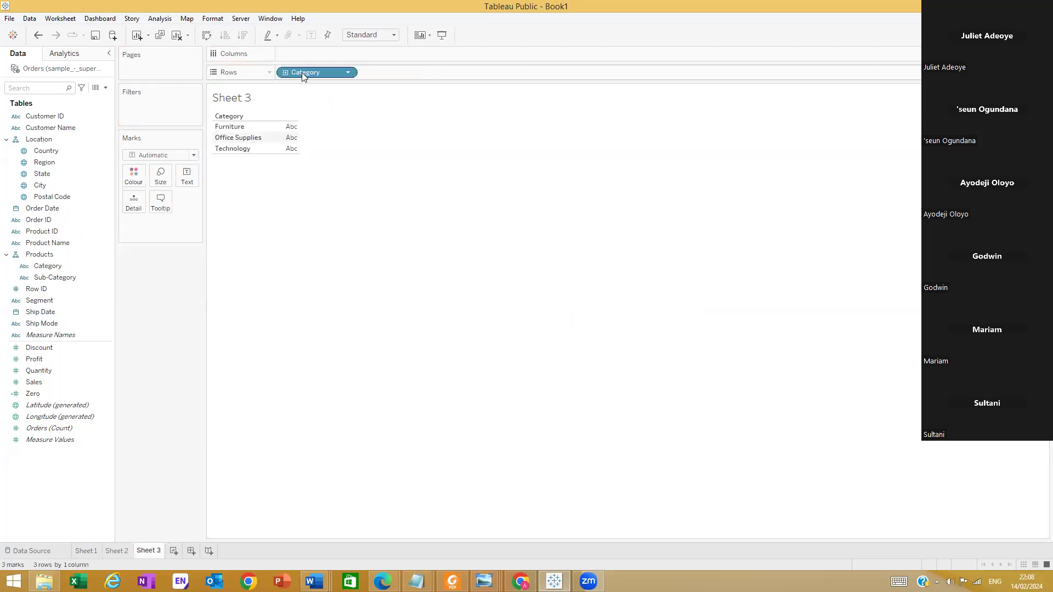
{"action": "left_click_drag", "start_coordinate": [30, 383], "coordinate": [329, 54]}
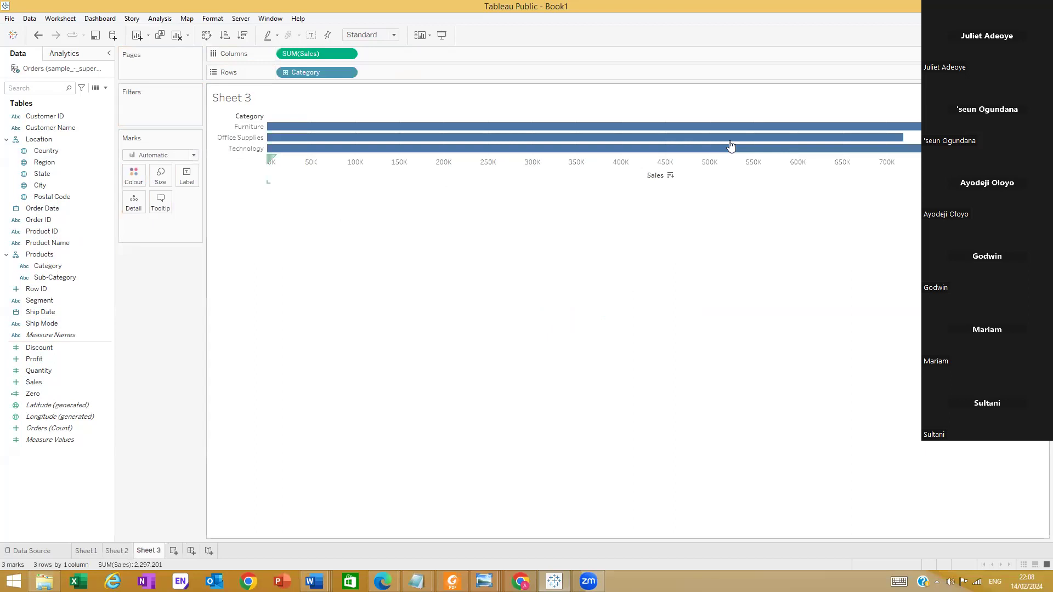
{"action": "left_click_drag", "start_coordinate": [41, 162], "coordinate": [267, 83]}
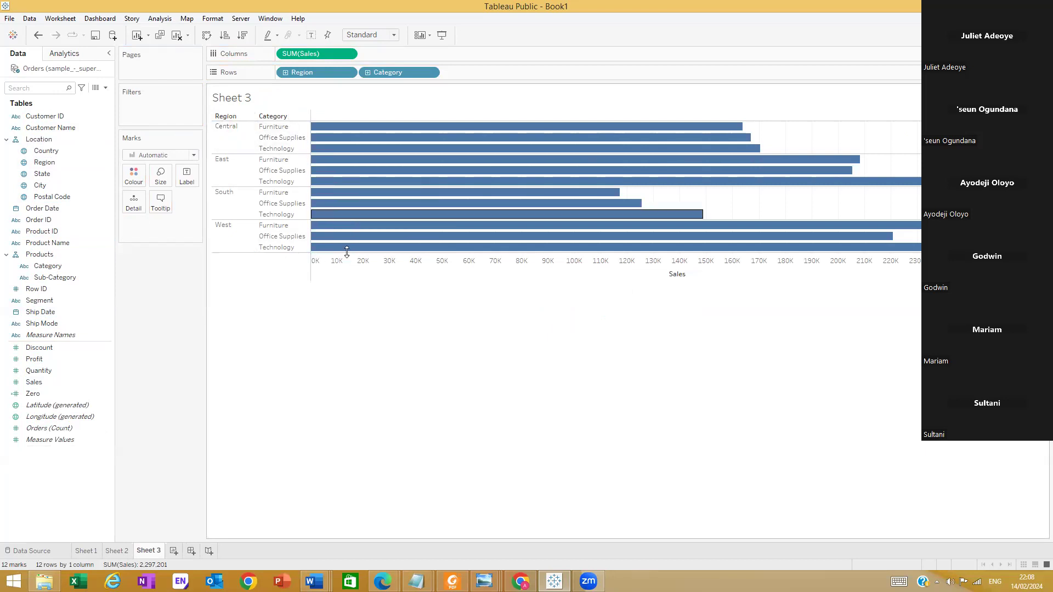
{"action": "left_click", "coordinate": [242, 34]}
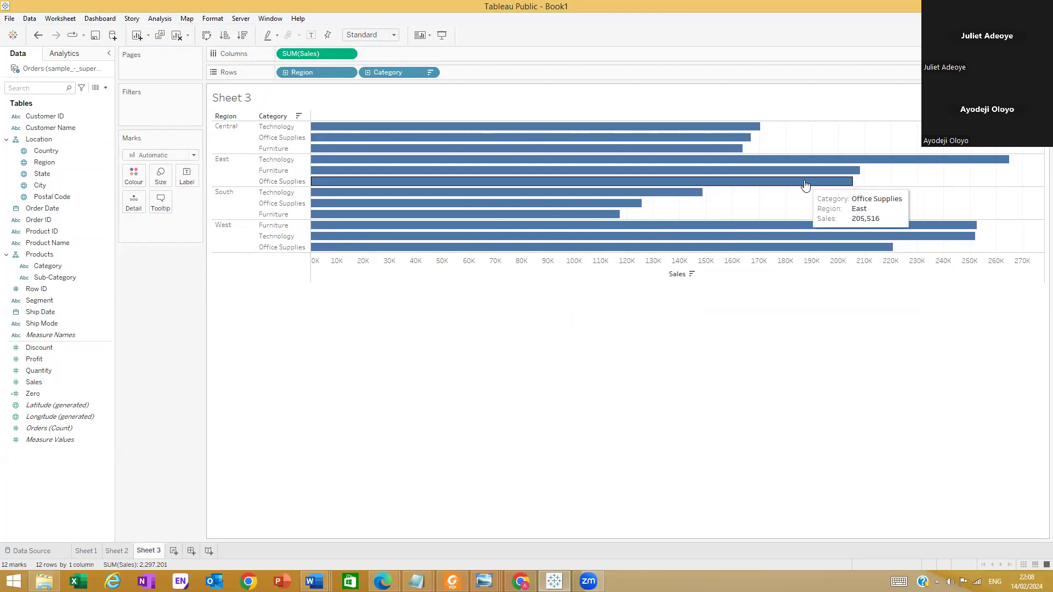
Compare the Sales by Region and Category bars with the sample dashboard image in Windows Photo Viewer, and return to Tableau
{"action": "left_click", "coordinate": [485, 581]}
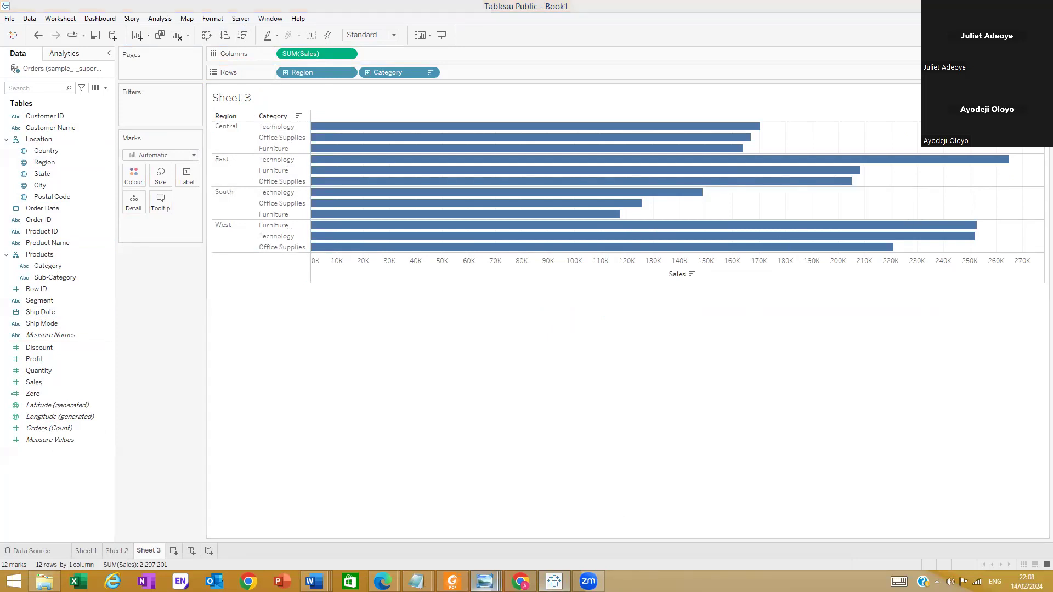
{"action": "left_click", "coordinate": [610, 543]}
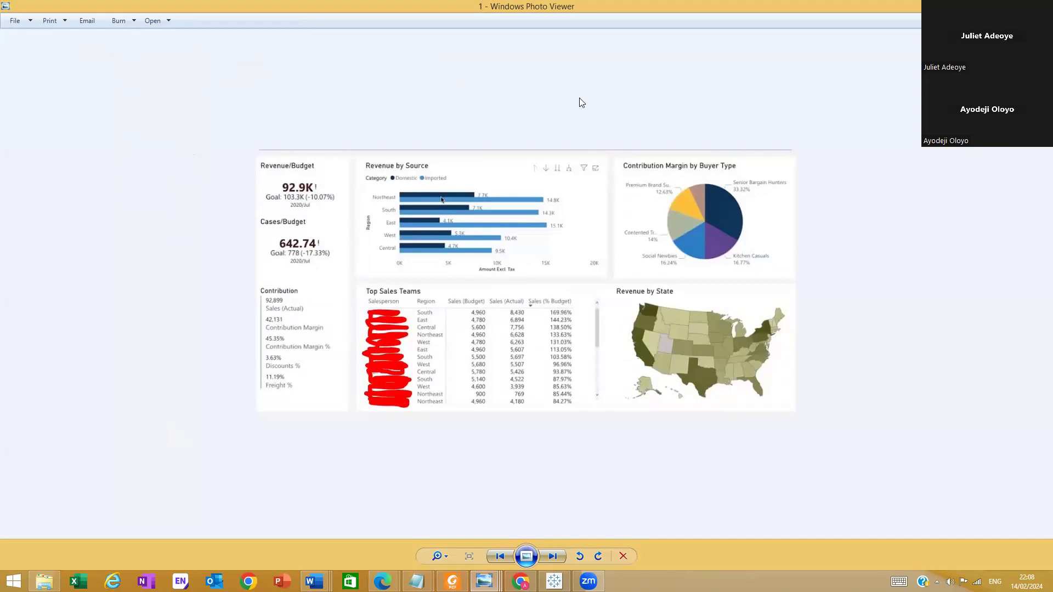
{"action": "left_click", "coordinate": [1003, 6]}
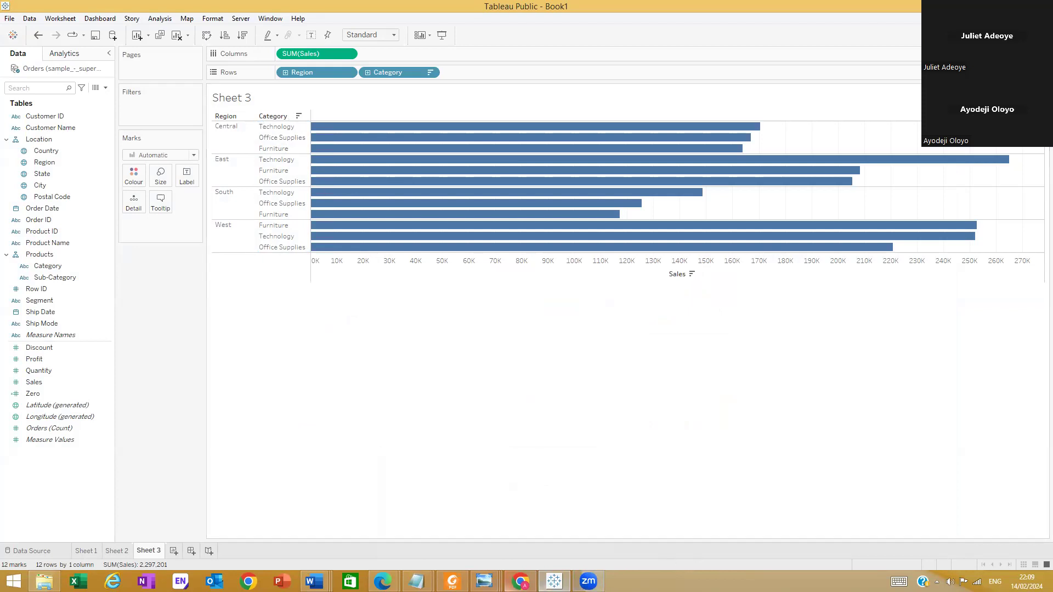
{"action": "left_click", "coordinate": [485, 581]}
{"action": "left_click", "coordinate": [617, 539]}
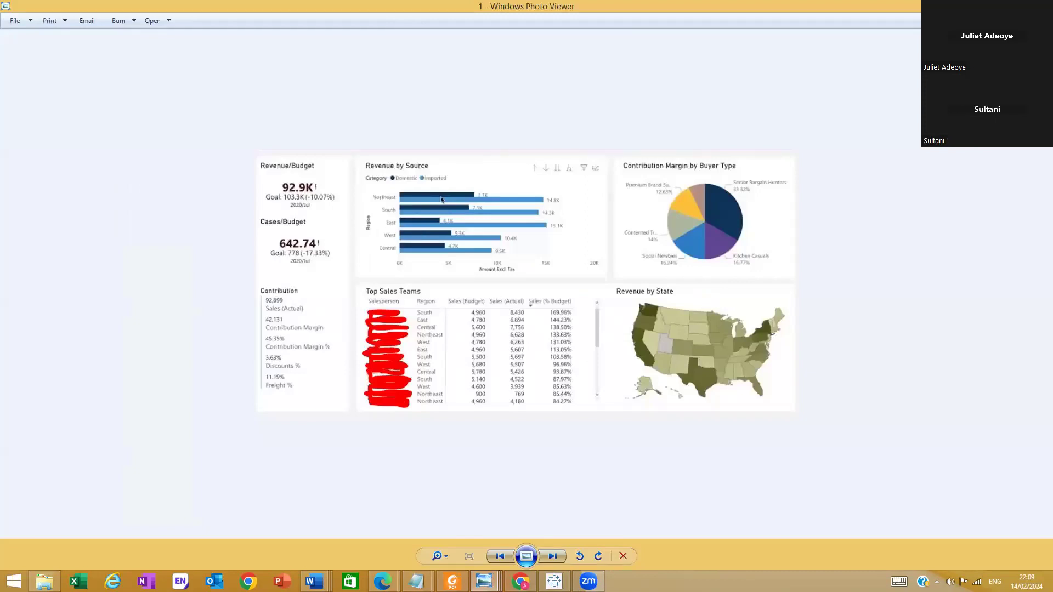
{"action": "left_click", "coordinate": [1003, 5]}
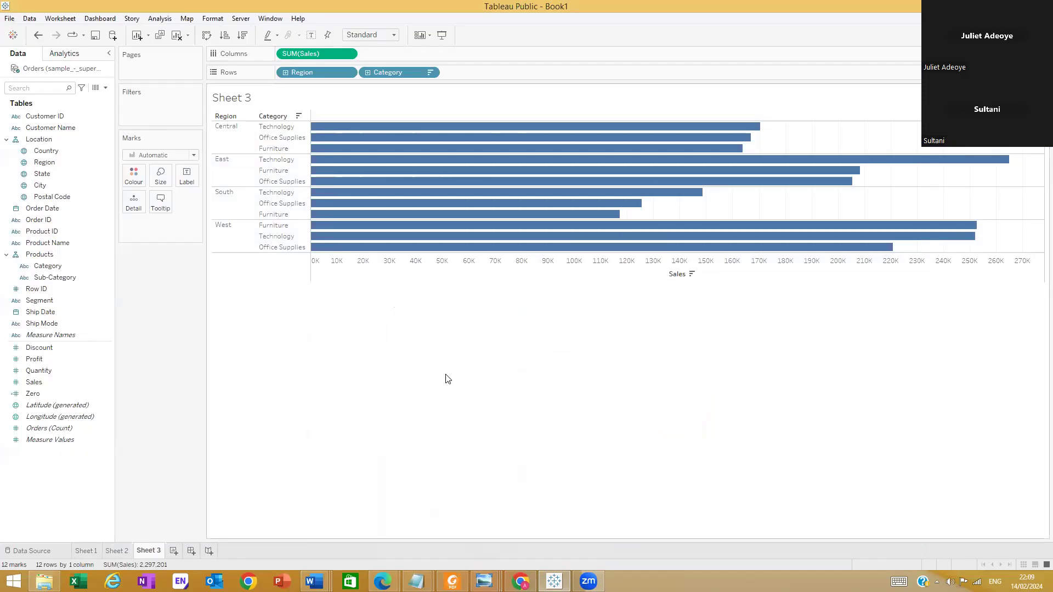
{"action": "mouse_move", "coordinate": [482, 580]}
{"action": "left_click", "coordinate": [565, 501]}
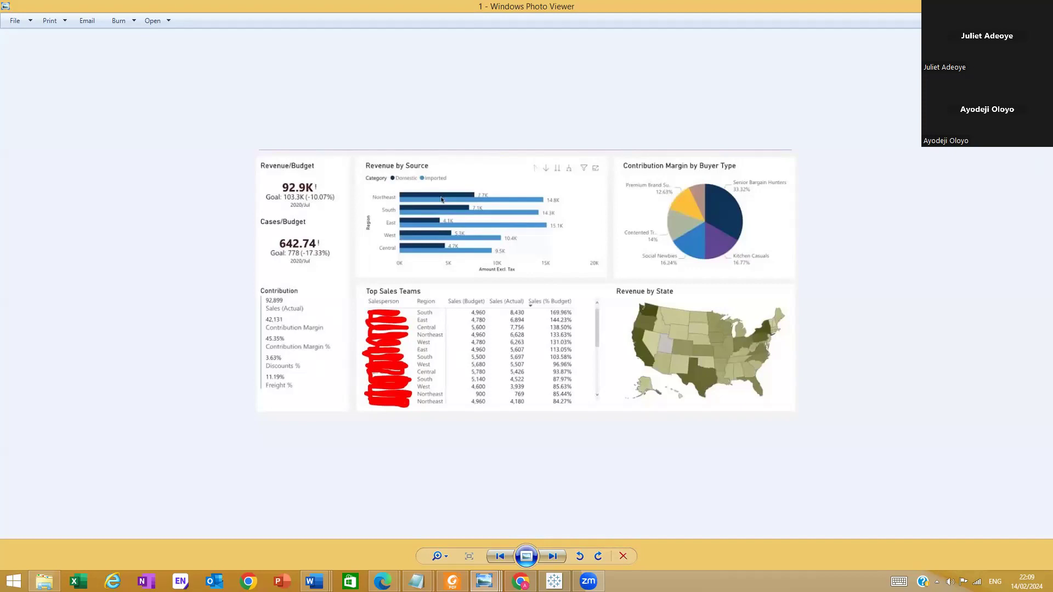
{"action": "key", "text": "alt+Tab"}
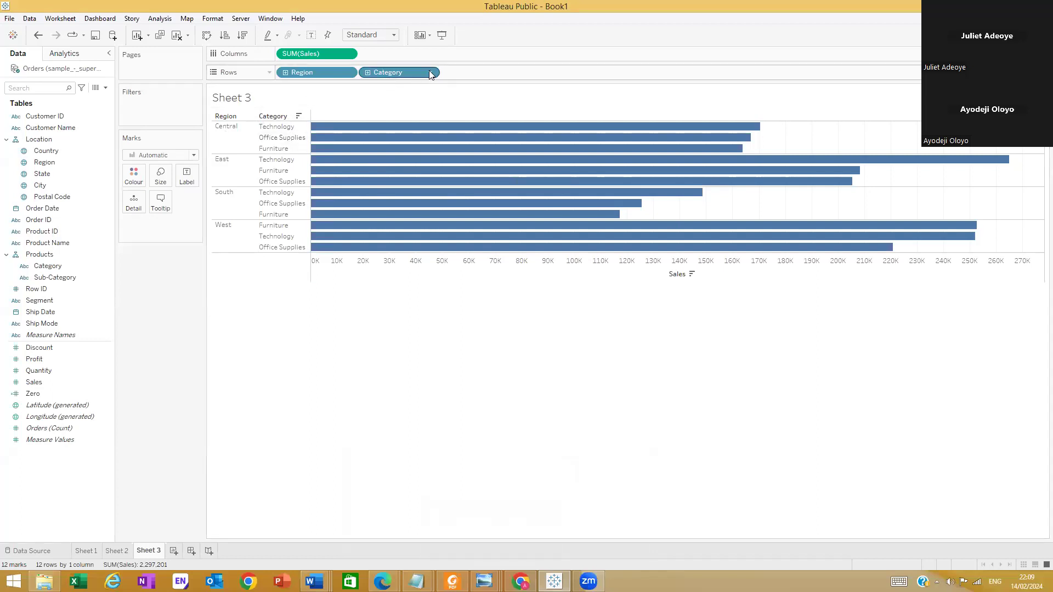
Expand Category in the row hierarchy to Sub-Category and review the bars down to the West region
{"action": "left_click", "coordinate": [368, 72]}
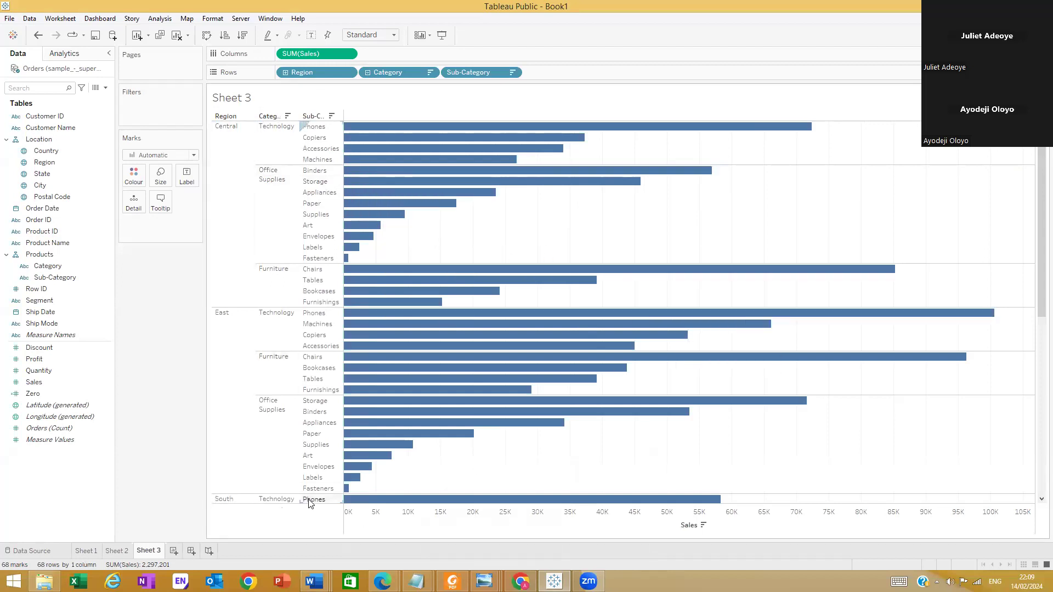
{"action": "scroll", "coordinate": [453, 449], "scroll_direction": "down", "scroll_amount": 6}
{"action": "scroll", "coordinate": [459, 444], "scroll_direction": "down", "scroll_amount": 3}
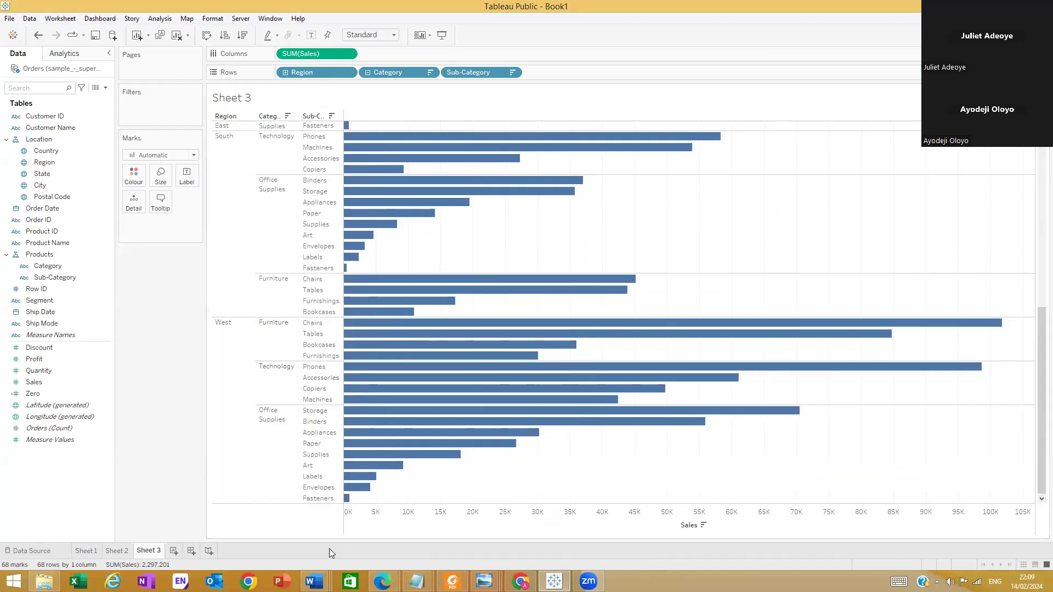
Expand the Region row hierarchy through State, City and Postal Code, and review the resulting Sales bars
{"action": "scroll", "coordinate": [686, 318], "scroll_direction": "up", "scroll_amount": 5}
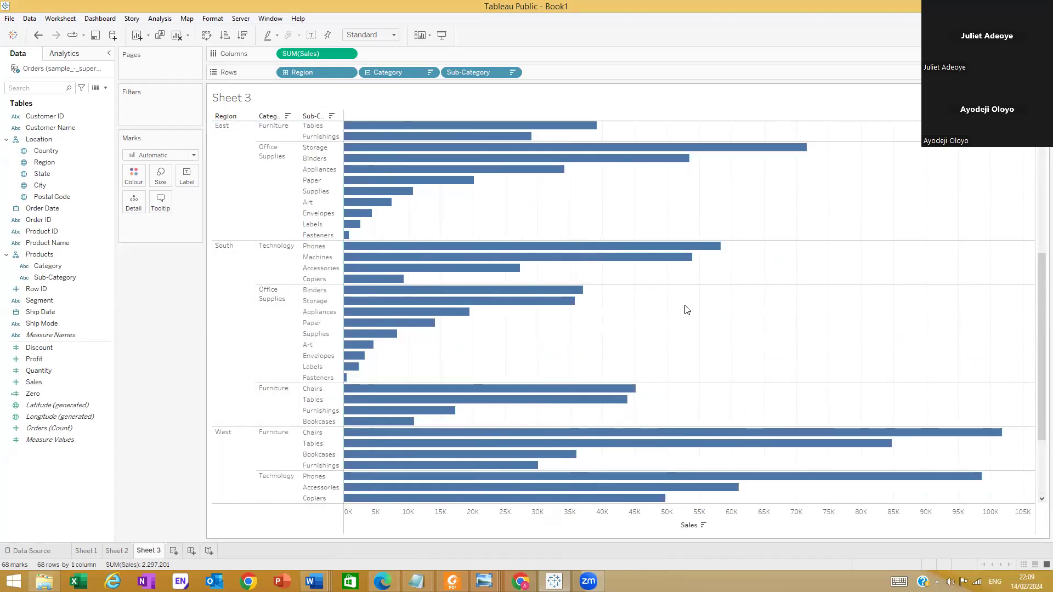
{"action": "scroll", "coordinate": [682, 340], "scroll_direction": "up", "scroll_amount": 5}
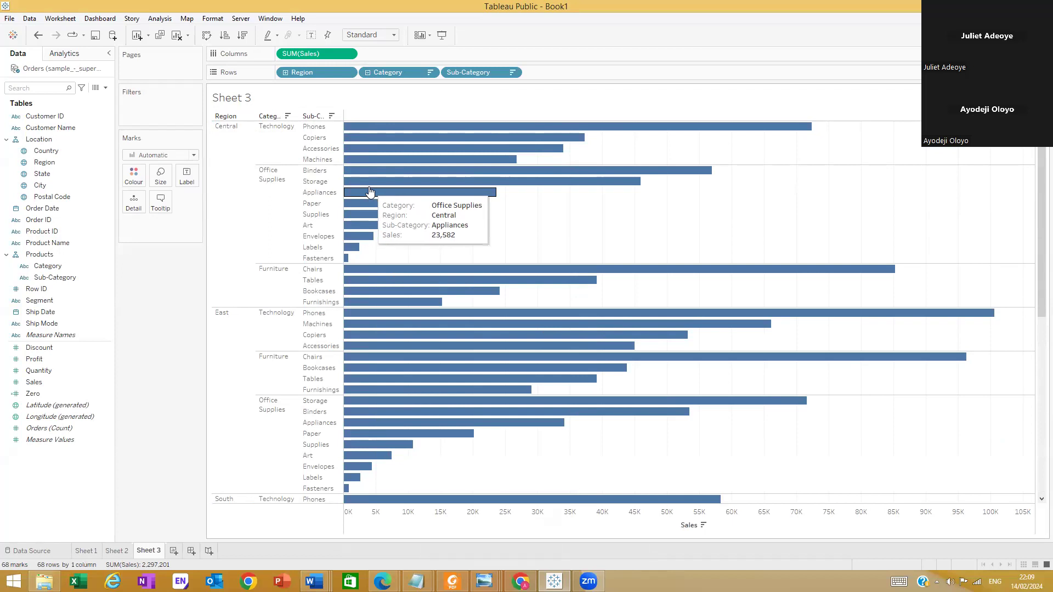
{"action": "left_click_drag", "start_coordinate": [39, 177], "coordinate": [351, 75]}
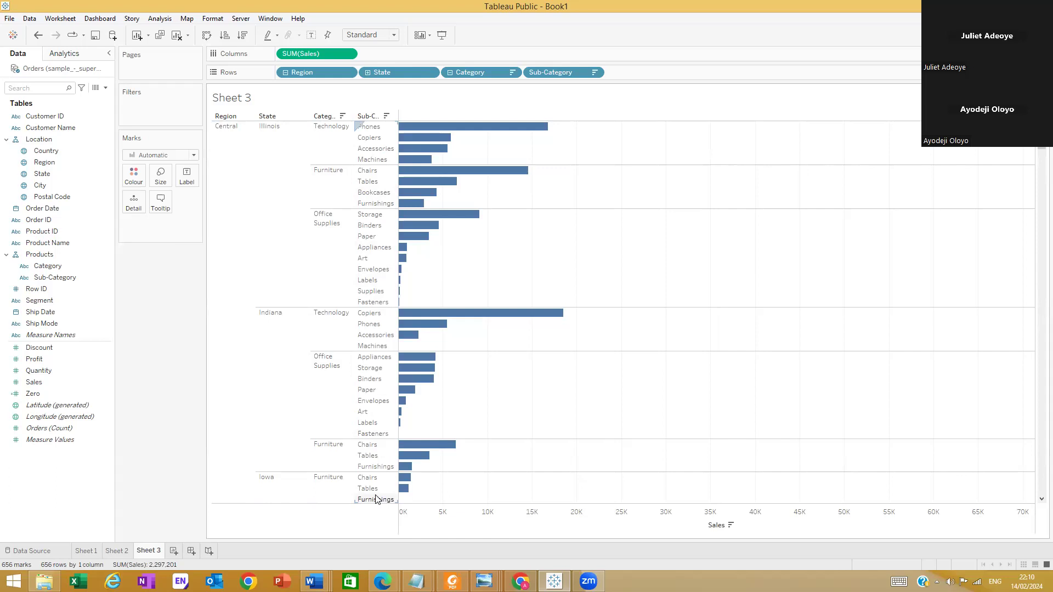
{"action": "left_click", "coordinate": [367, 72]}
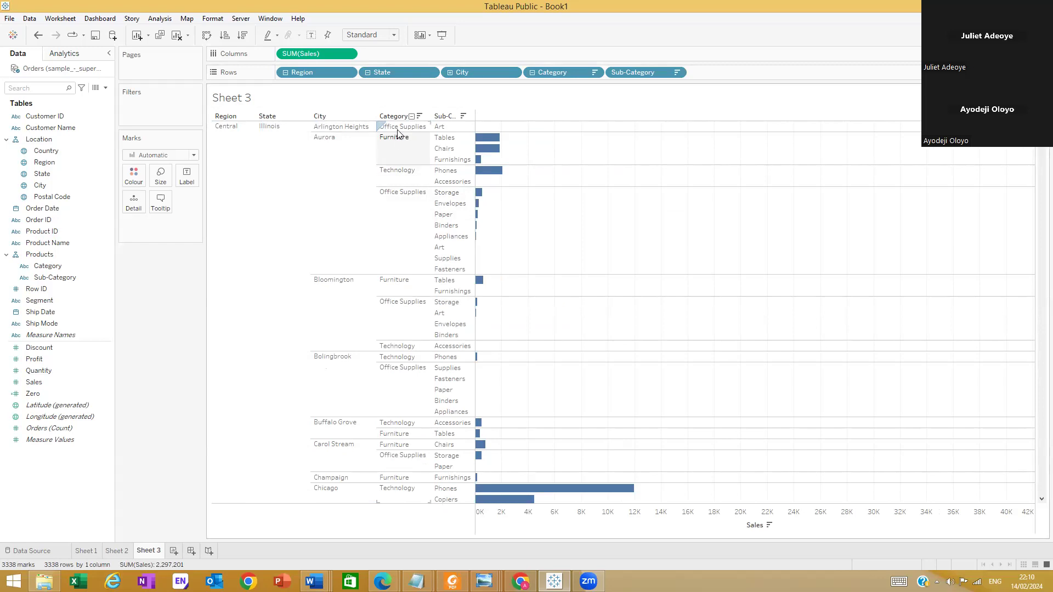
{"action": "left_click", "coordinate": [450, 73]}
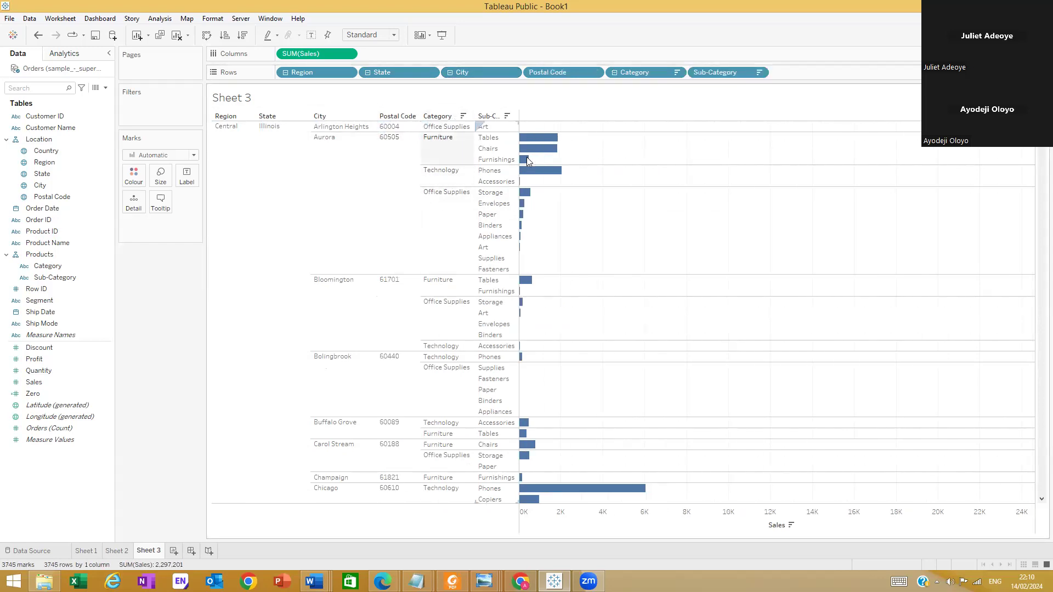
{"action": "scroll", "coordinate": [798, 302], "scroll_direction": "down", "scroll_amount": 6}
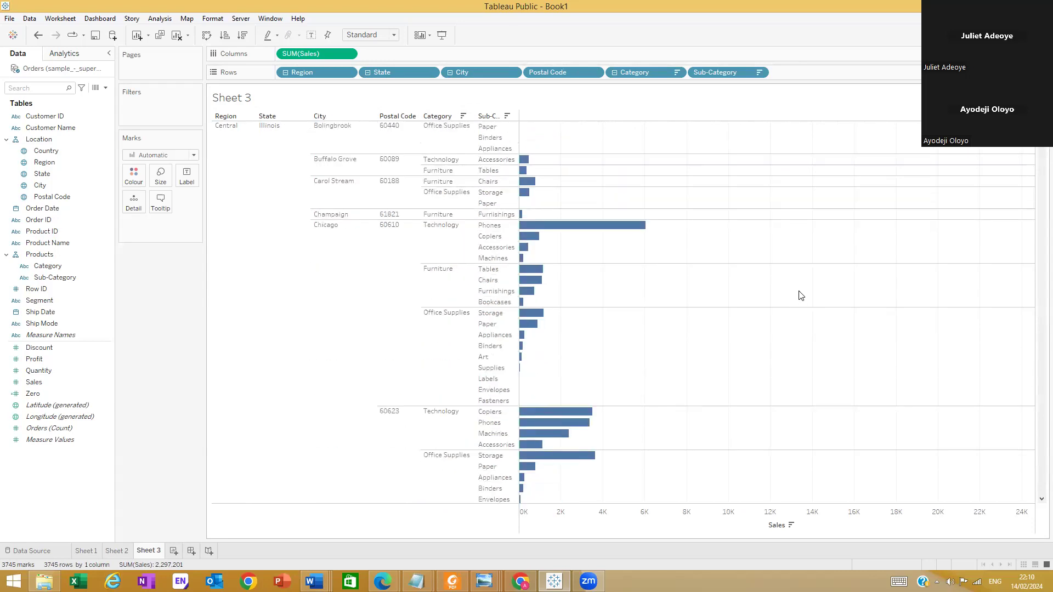
{"action": "scroll", "coordinate": [800, 299], "scroll_direction": "down", "scroll_amount": 4}
{"action": "scroll", "coordinate": [691, 215], "scroll_direction": "down", "scroll_amount": 2}
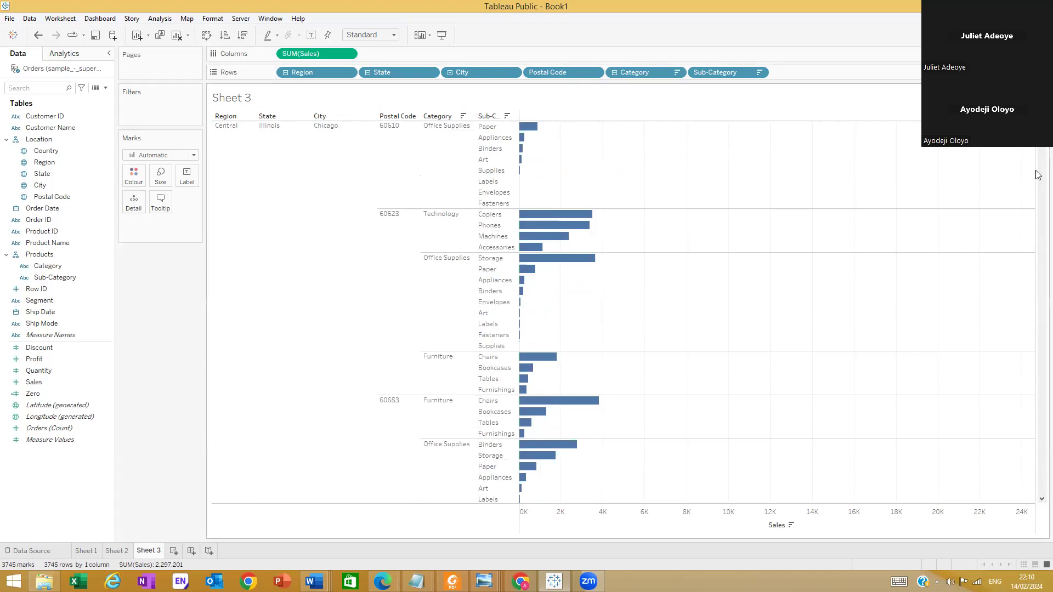
{"action": "mouse_move", "coordinate": [1039, 136]}
{"action": "left_mouse_down"}
{"action": "mouse_move", "coordinate": [1042, 388]}
{"action": "mouse_move", "coordinate": [1039, 129]}
{"action": "left_mouse_up"}
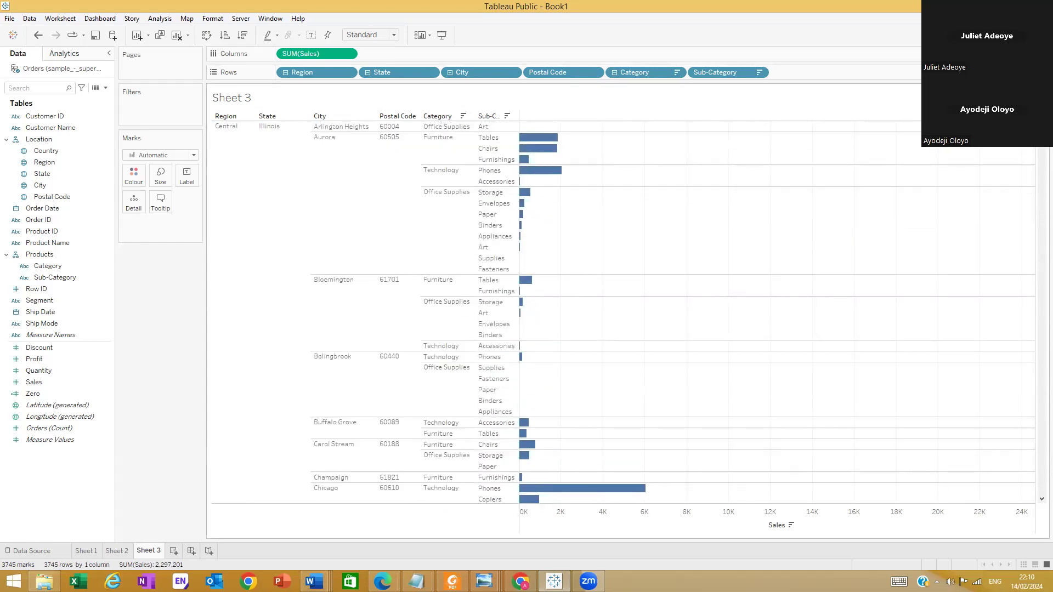
Collapse the location row hierarchy back to Region and review the Sub-Category bars down to the West region
{"action": "left_click", "coordinate": [450, 72]}
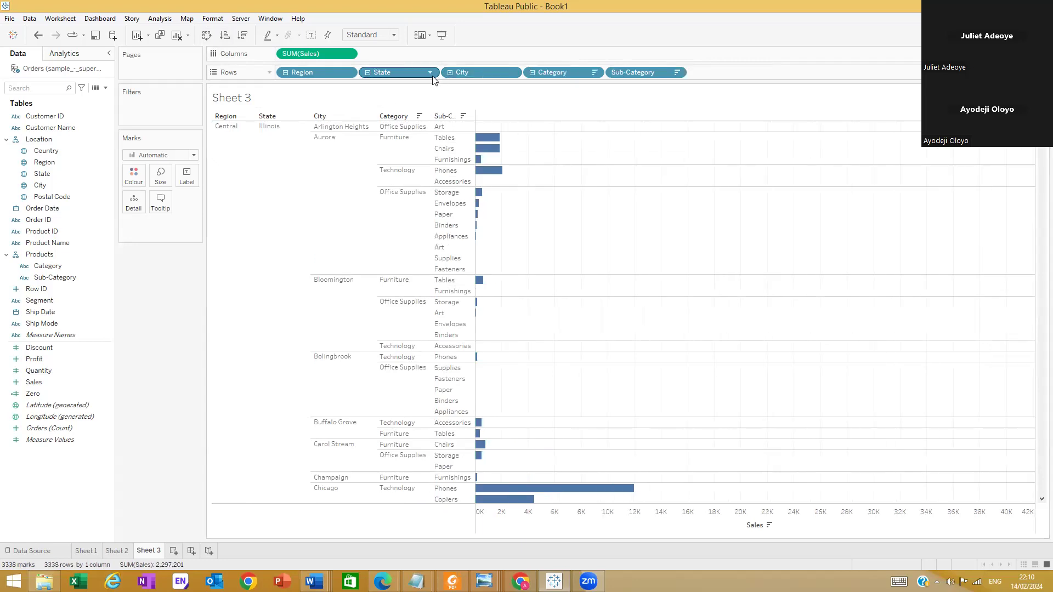
{"action": "left_click", "coordinate": [367, 72]}
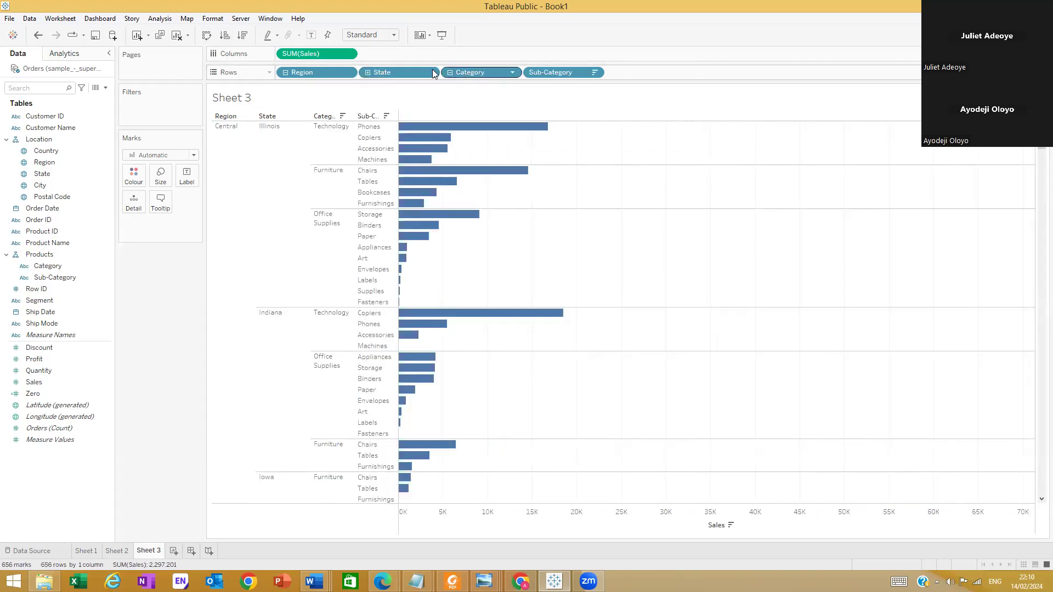
{"action": "left_click", "coordinate": [285, 73]}
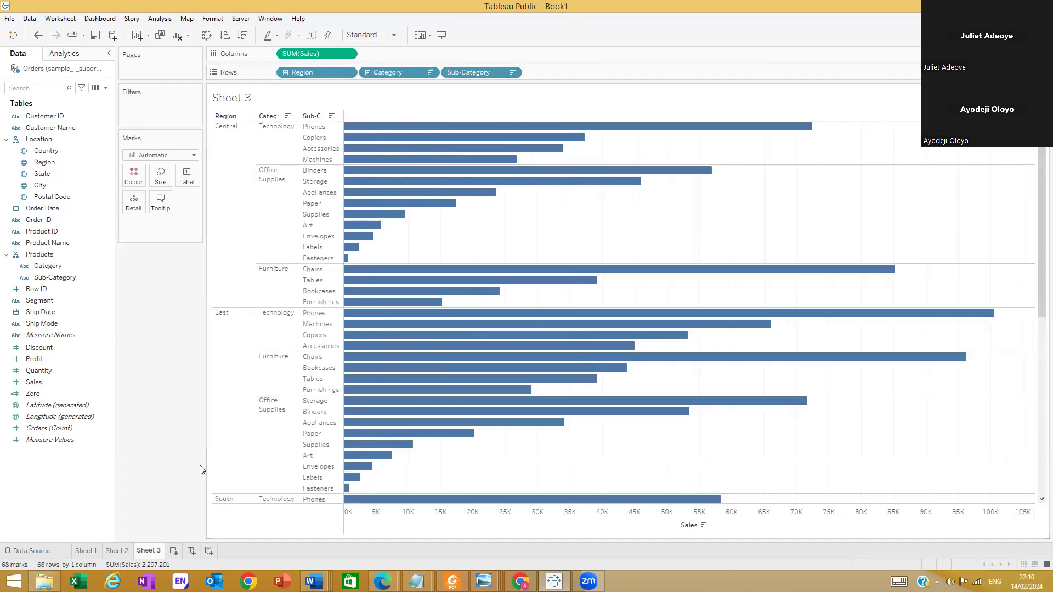
{"action": "scroll", "coordinate": [231, 458], "scroll_direction": "down", "scroll_amount": 2}
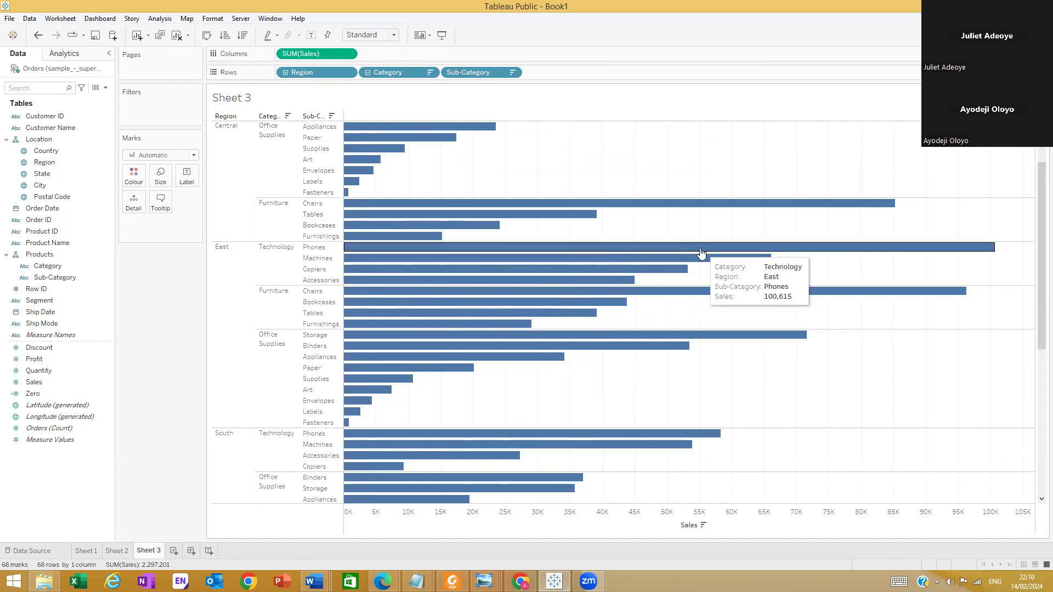
{"action": "scroll", "coordinate": [691, 284], "scroll_direction": "down", "scroll_amount": 5}
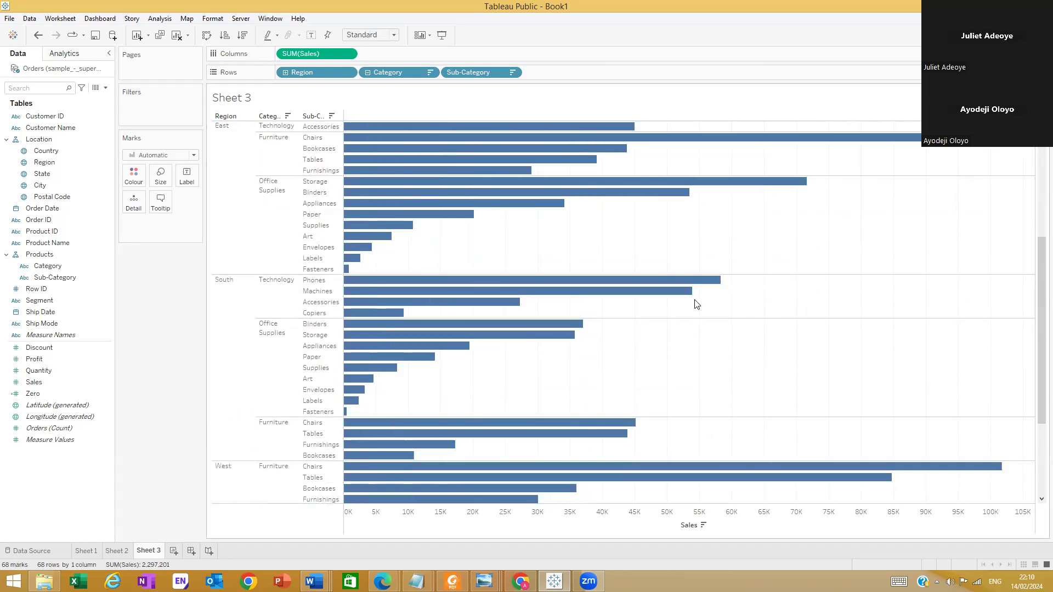
{"action": "scroll", "coordinate": [695, 304], "scroll_direction": "up", "scroll_amount": 3}
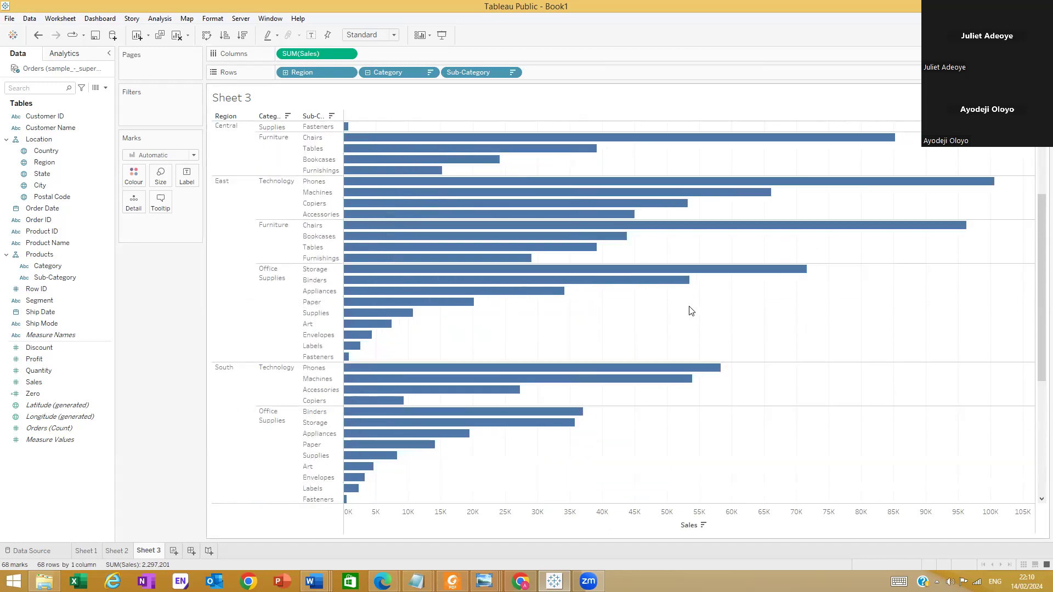
{"action": "scroll", "coordinate": [695, 333], "scroll_direction": "down", "scroll_amount": 7}
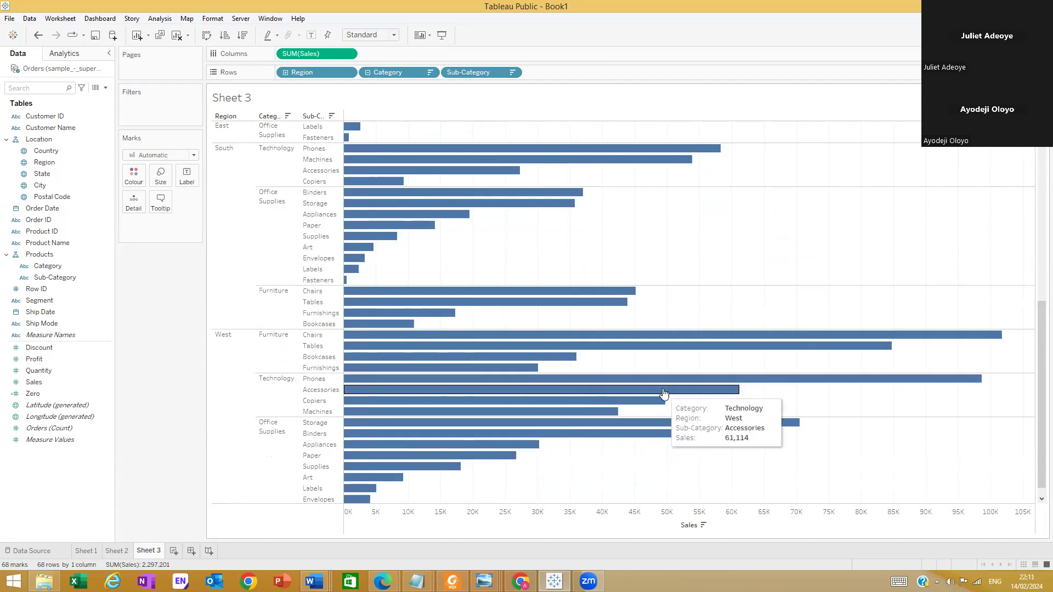
{"action": "scroll", "coordinate": [674, 397], "scroll_direction": "up", "scroll_amount": 7}
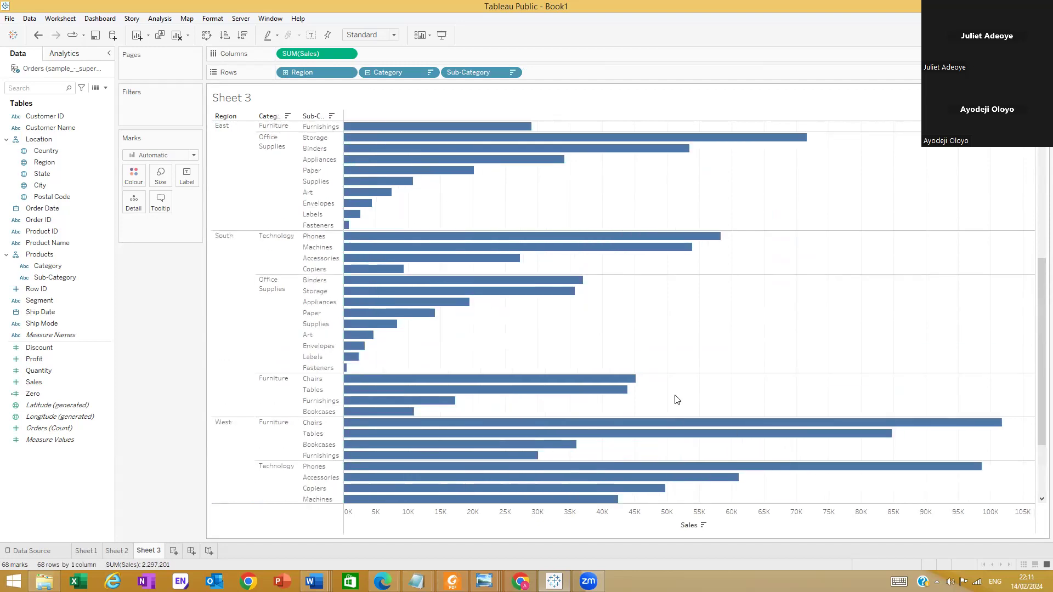
{"action": "scroll", "coordinate": [669, 444], "scroll_direction": "up", "scroll_amount": 4}
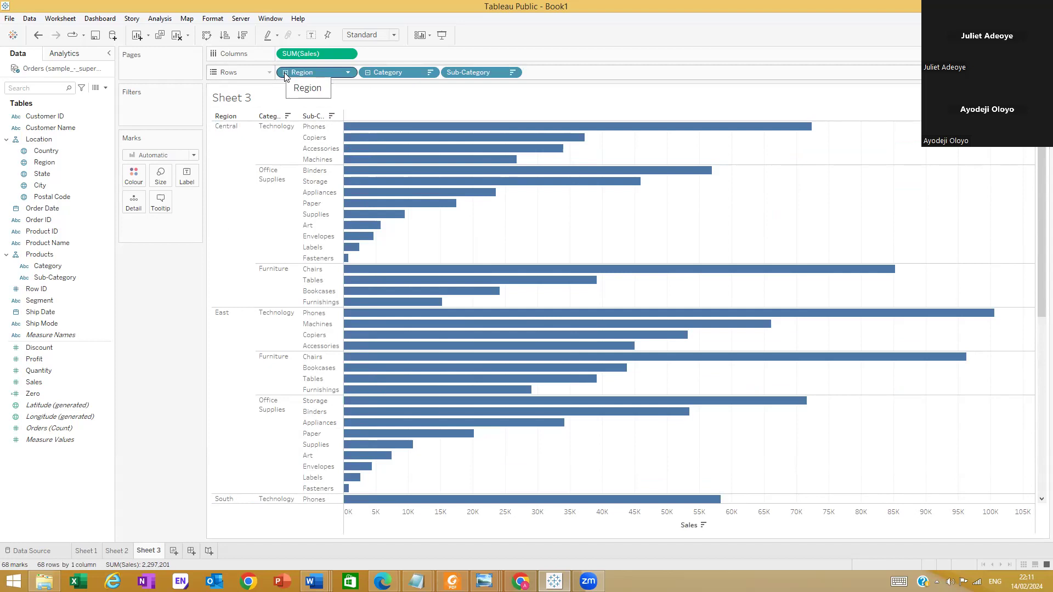
Collapse the product row hierarchy to Category, removing the Sub-Category level from the bars
{"action": "left_click", "coordinate": [510, 75]}
{"action": "left_click", "coordinate": [511, 75]}
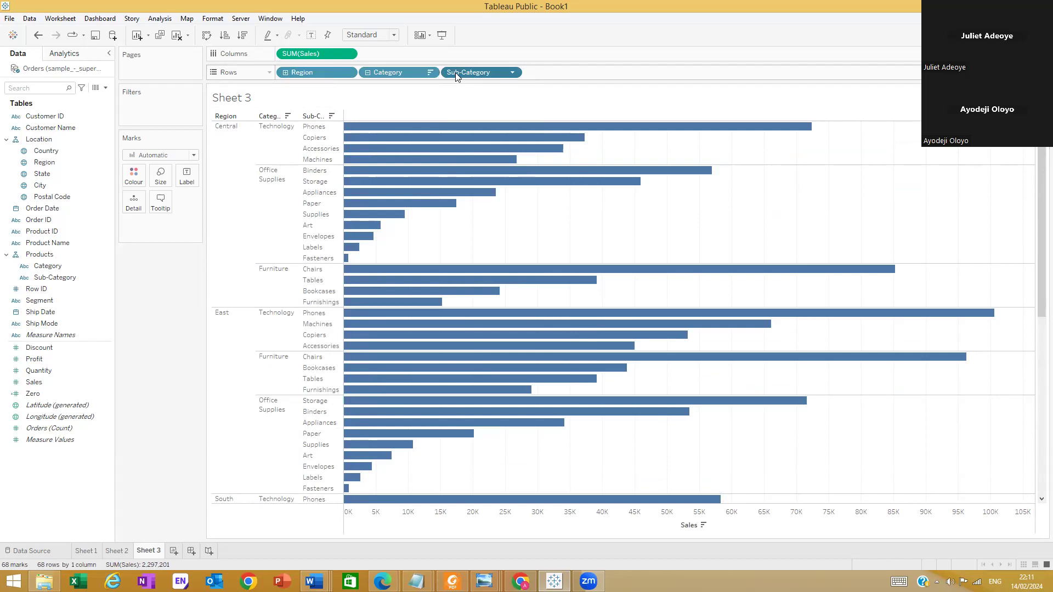
{"action": "left_click", "coordinate": [511, 74]}
{"action": "left_click", "coordinate": [369, 74]}
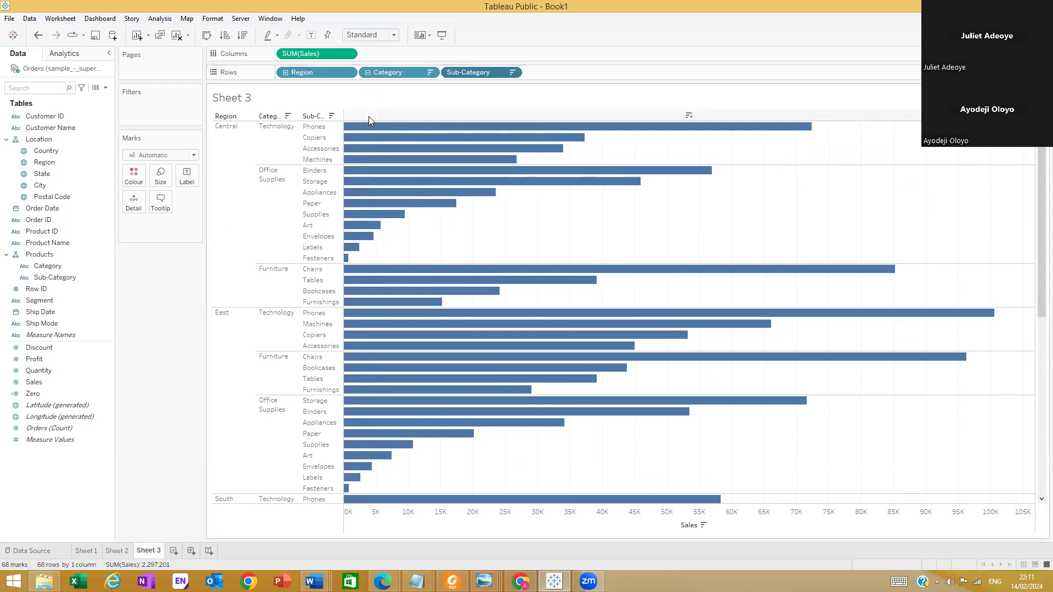
{"action": "left_click", "coordinate": [367, 72]}
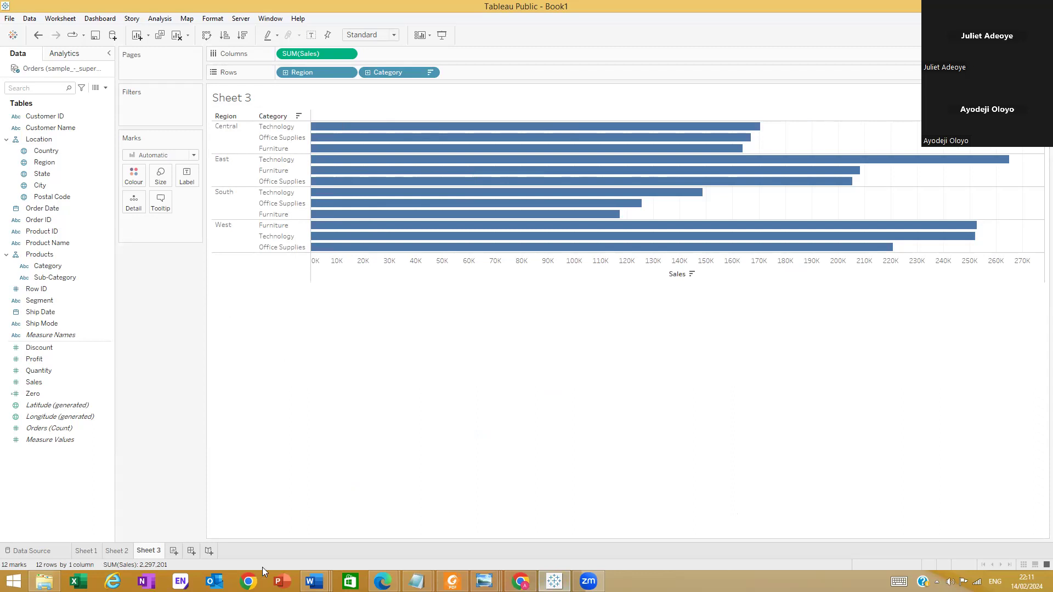
Open the sample_-_superstore (1) workbook from the Downloads folder in File Explorer, and return to Tableau
{"action": "left_click", "coordinate": [44, 582]}
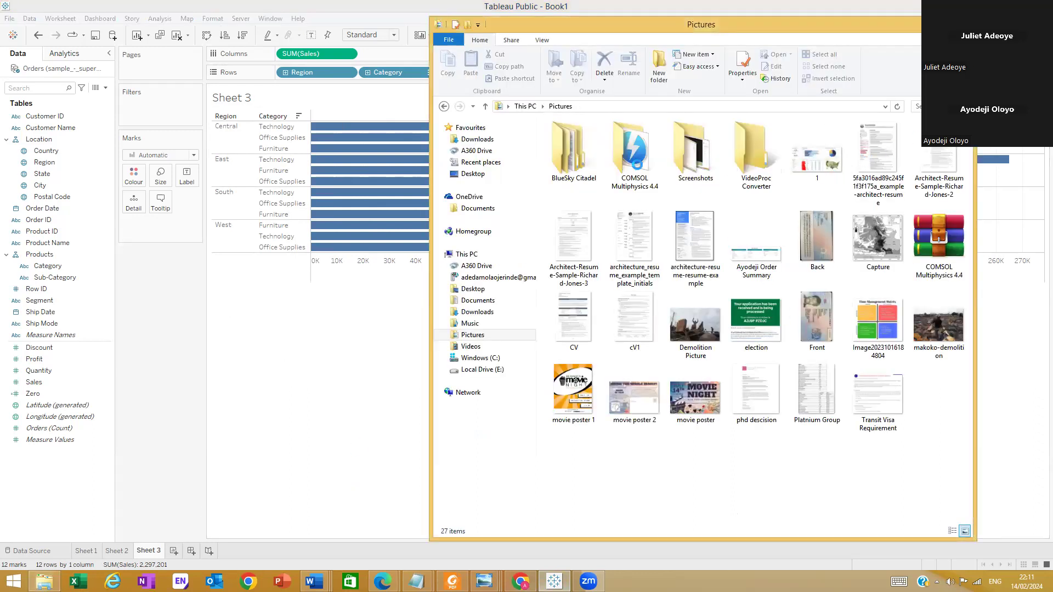
{"action": "left_click", "coordinate": [481, 142]}
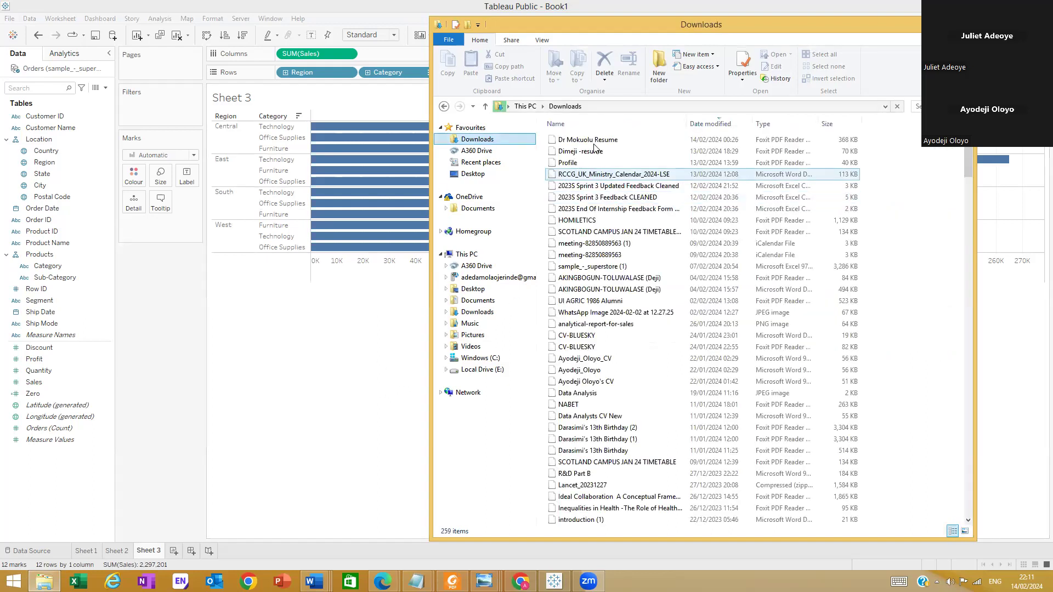
{"action": "double_click", "coordinate": [580, 268]}
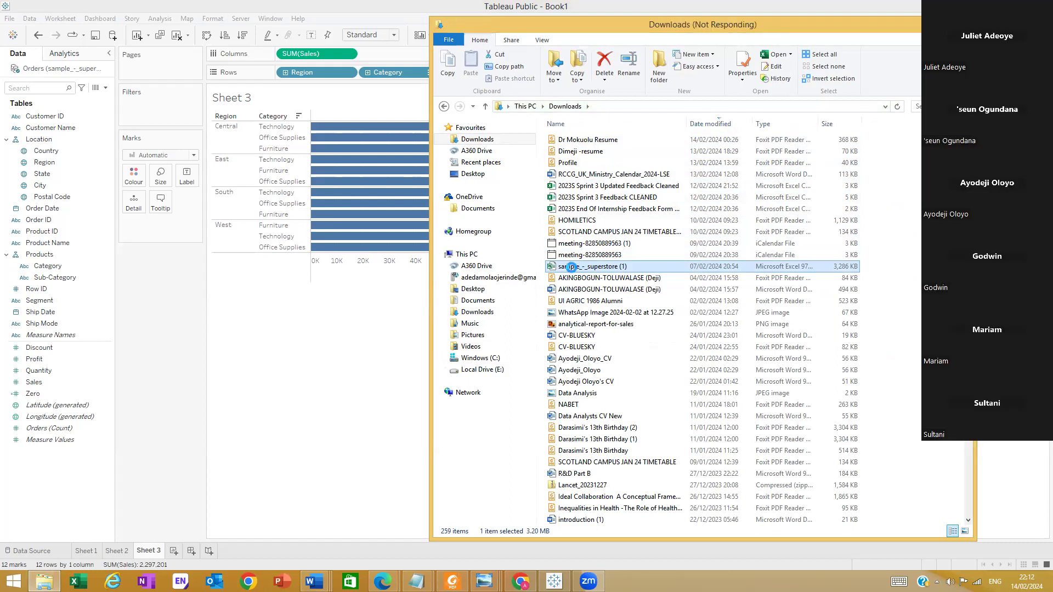
{"action": "left_click", "coordinate": [340, 320]}
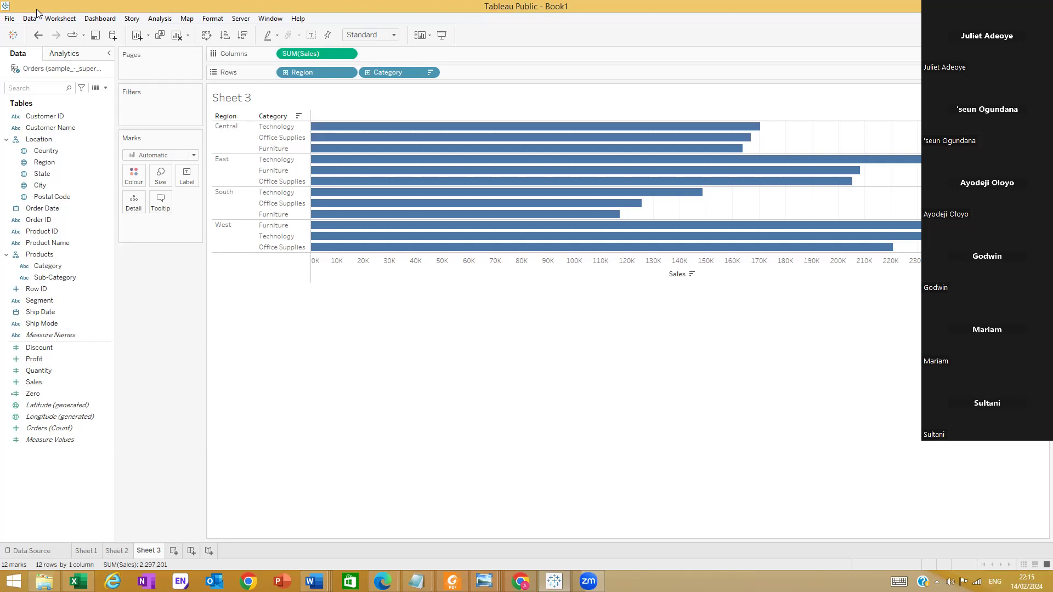
{"action": "left_click", "coordinate": [66, 167]}
Review the pie chart on Sheet 1 and the donut chart on Sheet 2, and return to Sheet 3
{"action": "mouse_move", "coordinate": [521, 581]}
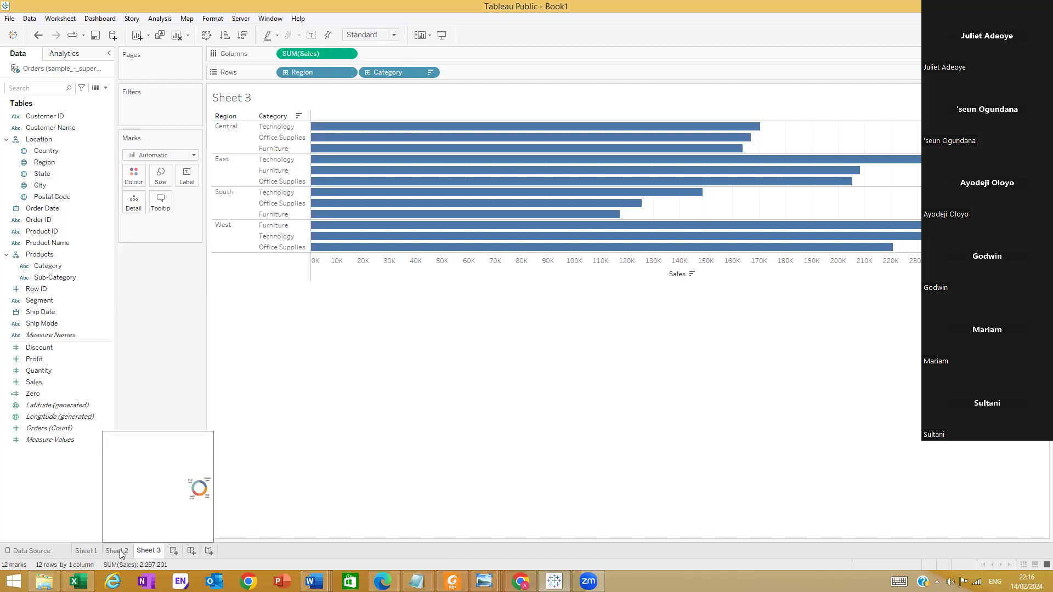
{"action": "left_click", "coordinate": [94, 550]}
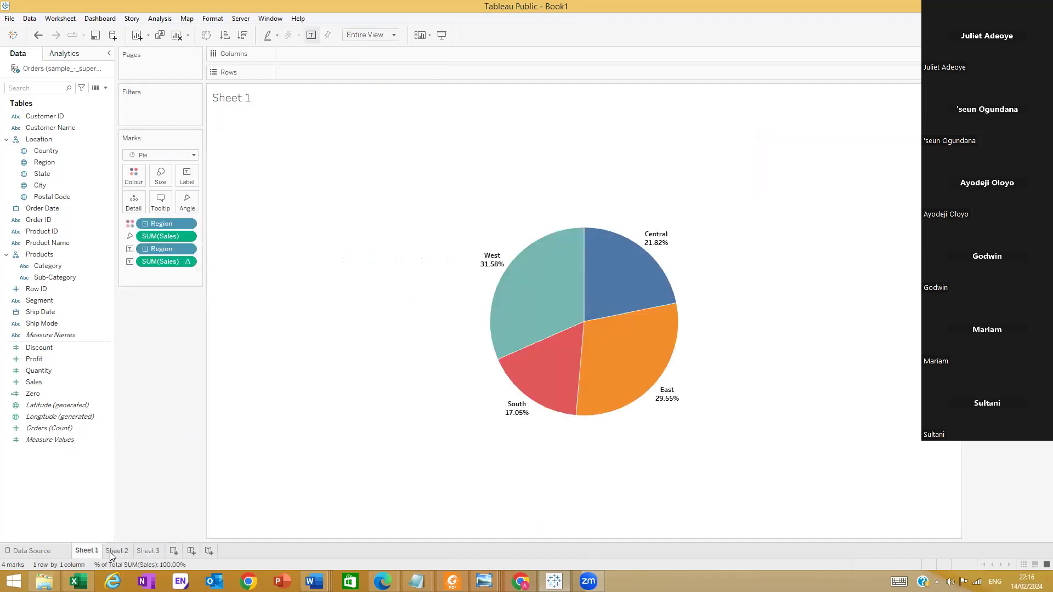
{"action": "left_click", "coordinate": [110, 550]}
{"action": "mouse_move", "coordinate": [120, 554]}
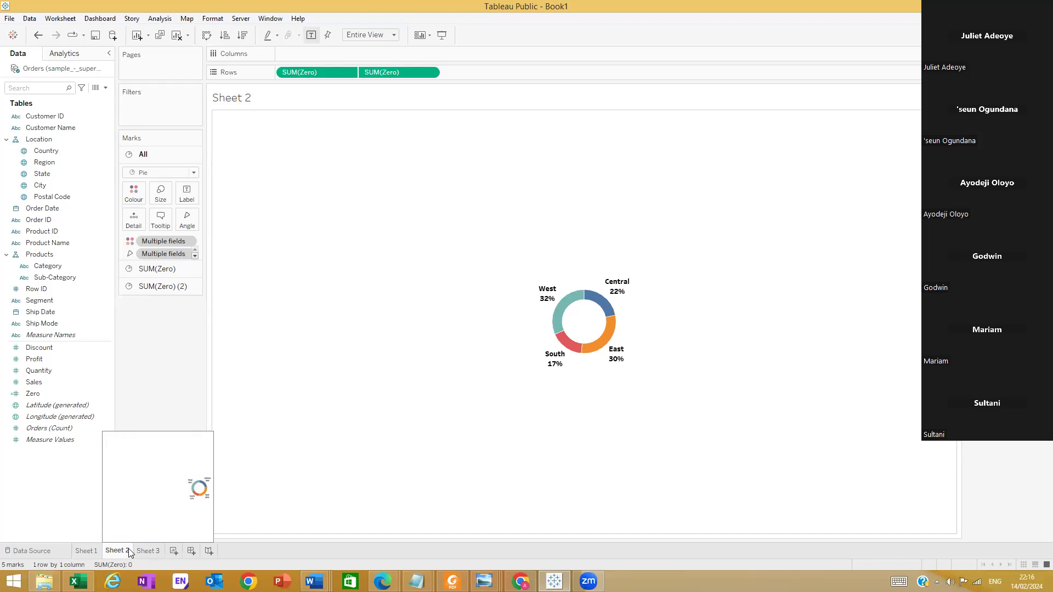
{"action": "left_click", "coordinate": [144, 554]}
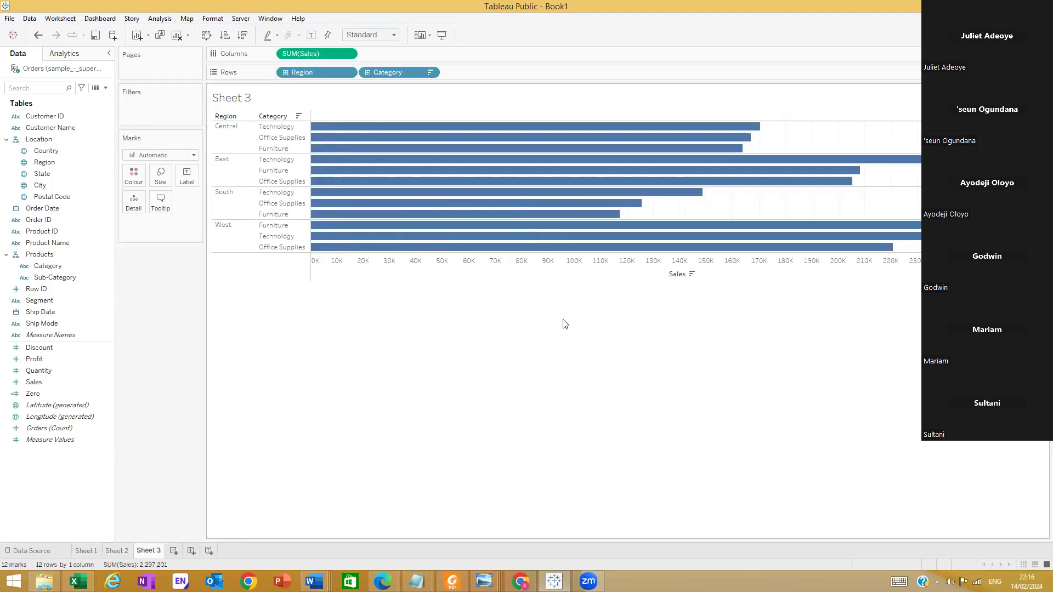
Add a new worksheet with Map marks, plot Country on it, and expand its detail to Region and State
{"action": "left_click", "coordinate": [174, 551]}
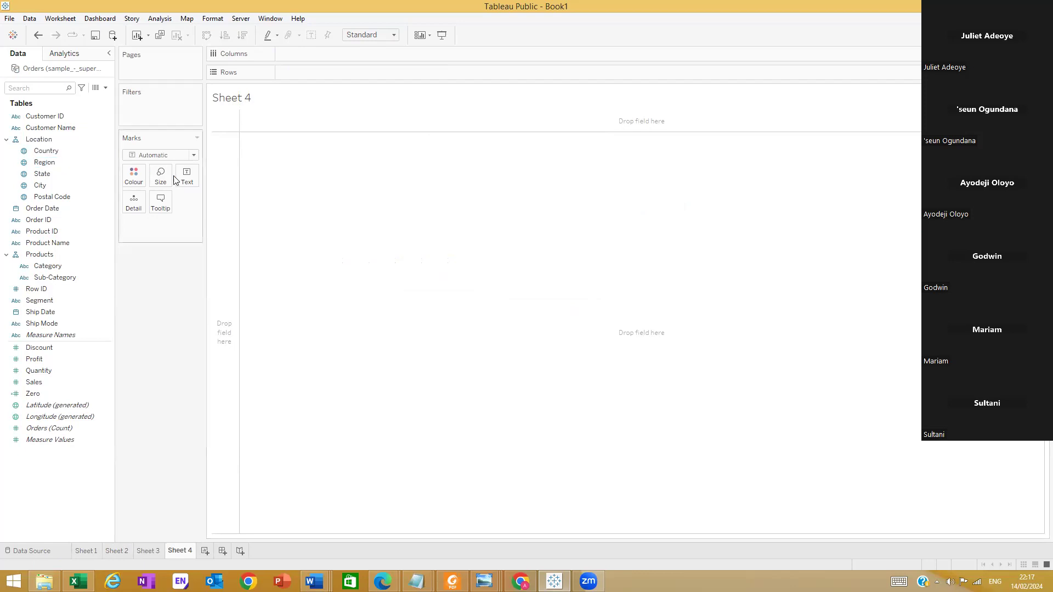
{"action": "left_click", "coordinate": [193, 155]}
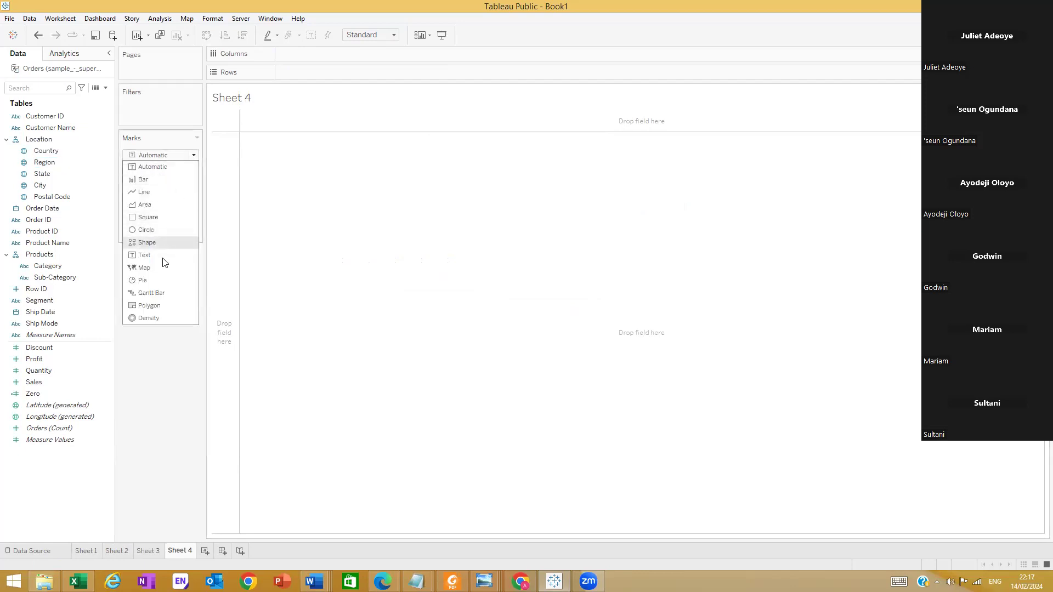
{"action": "left_click", "coordinate": [162, 274]}
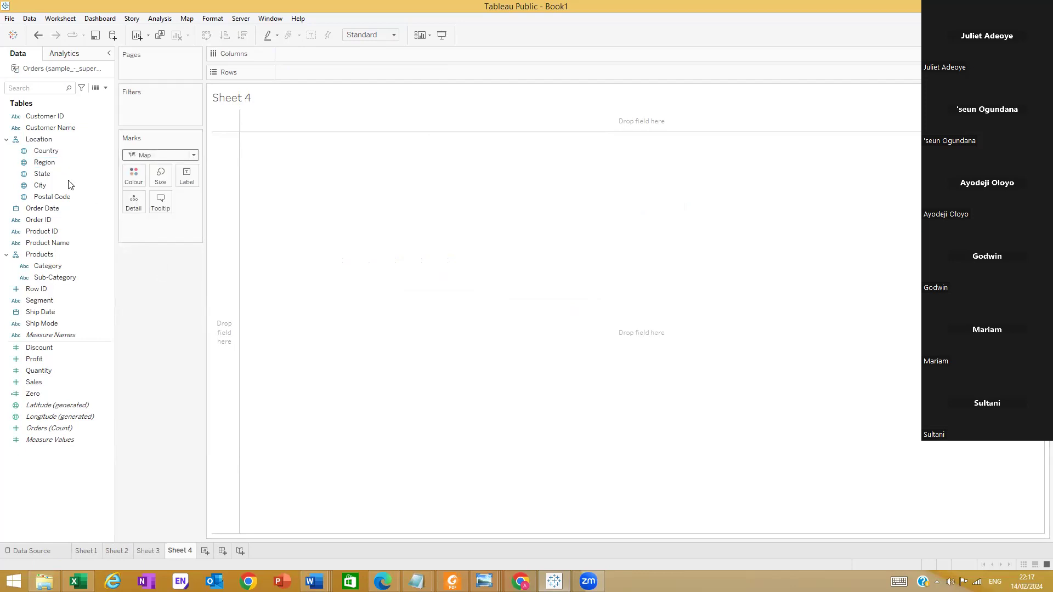
{"action": "left_click", "coordinate": [49, 152]}
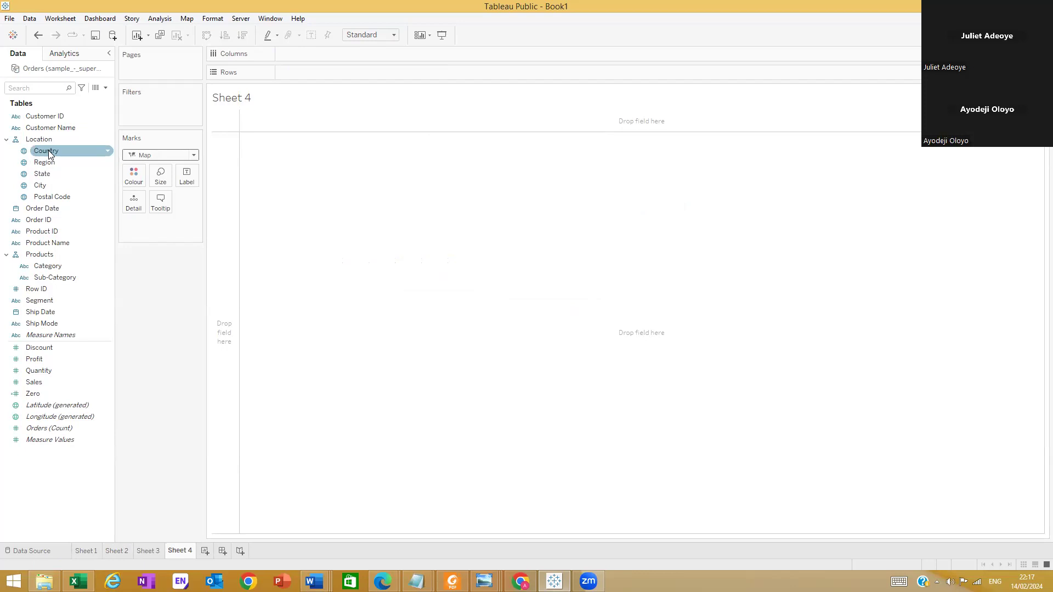
{"action": "left_click_drag", "start_coordinate": [49, 153], "coordinate": [296, 143]}
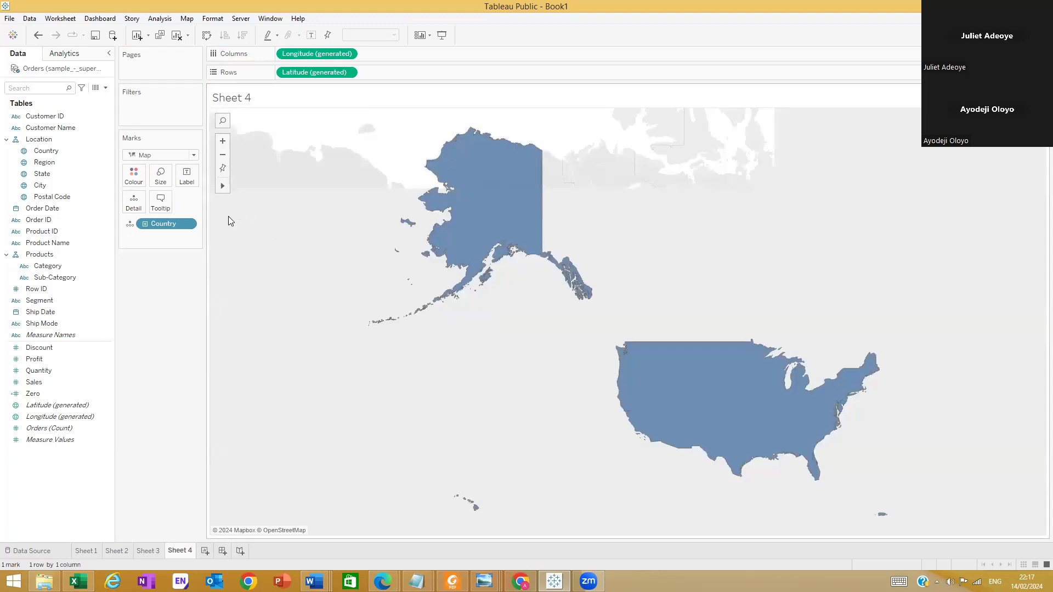
{"action": "left_click", "coordinate": [145, 225]}
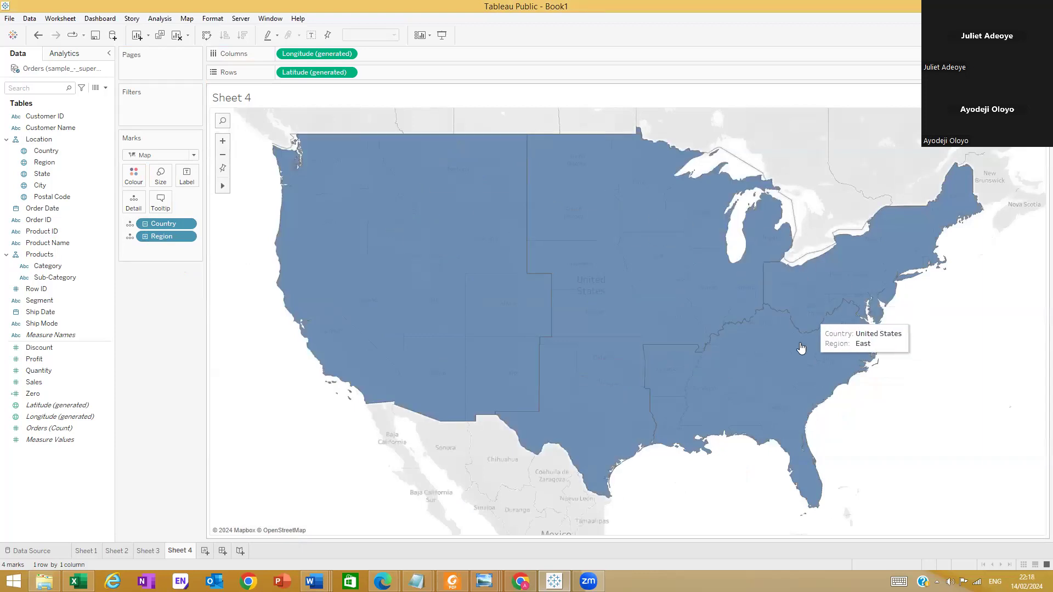
{"action": "left_click", "coordinate": [145, 237]}
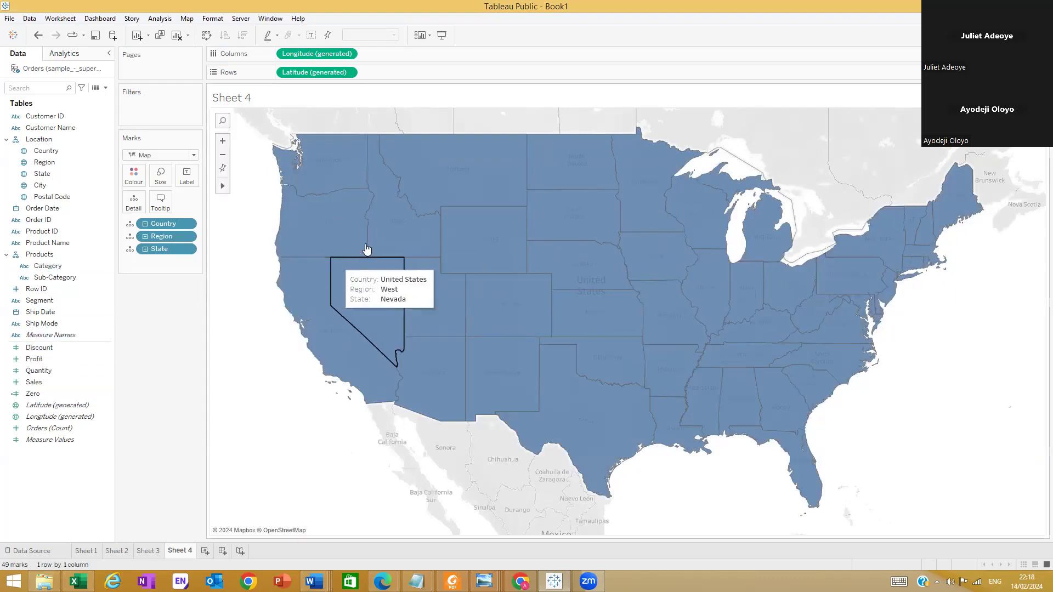
Label each state on the map with its summed Quantity
{"action": "left_click", "coordinate": [101, 382]}
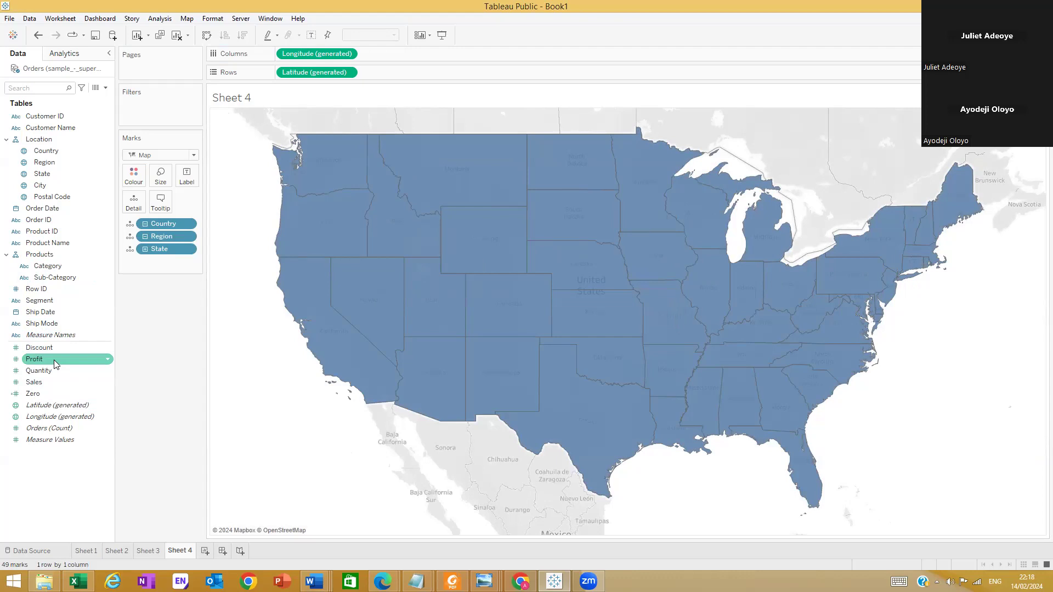
{"action": "mouse_move", "coordinate": [54, 370]}
{"action": "left_mouse_down"}
{"action": "mouse_move", "coordinate": [140, 185]}
{"action": "mouse_move", "coordinate": [122, 248]}
{"action": "mouse_move", "coordinate": [150, 397]}
{"action": "mouse_move", "coordinate": [67, 488]}
{"action": "mouse_move", "coordinate": [52, 369]}
{"action": "left_mouse_up"}
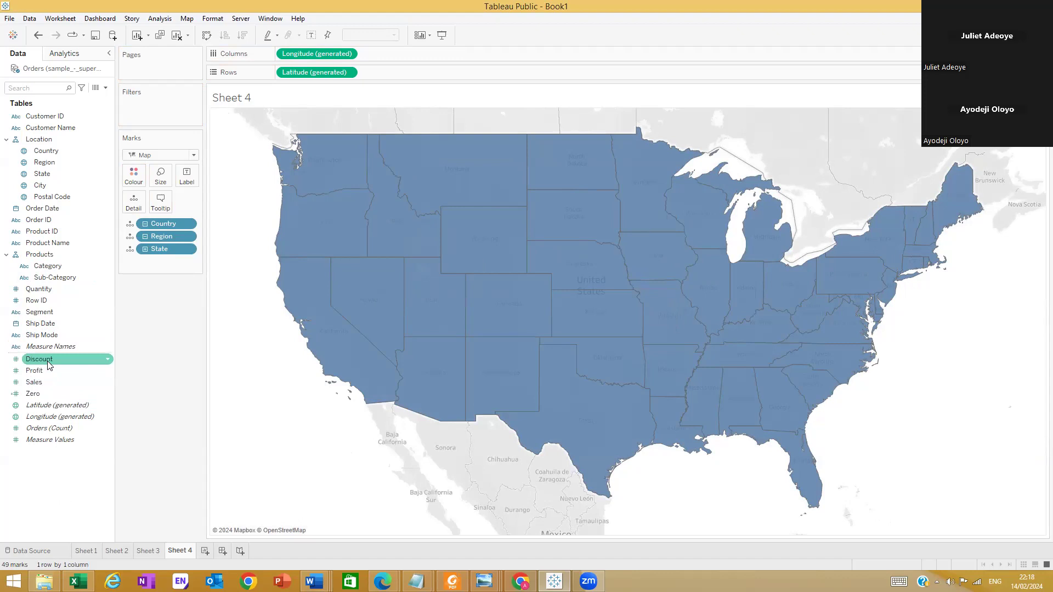
{"action": "left_click_drag", "start_coordinate": [39, 289], "coordinate": [182, 177]}
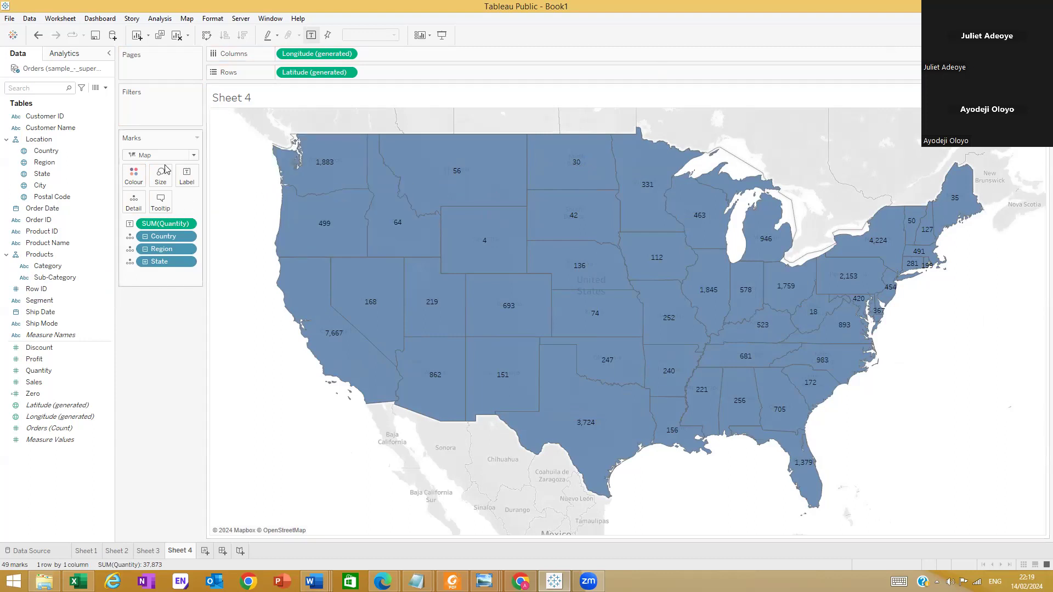
Change the map's mark type to Shape and remove the Quantity labels from the states
{"action": "left_click", "coordinate": [193, 155]}
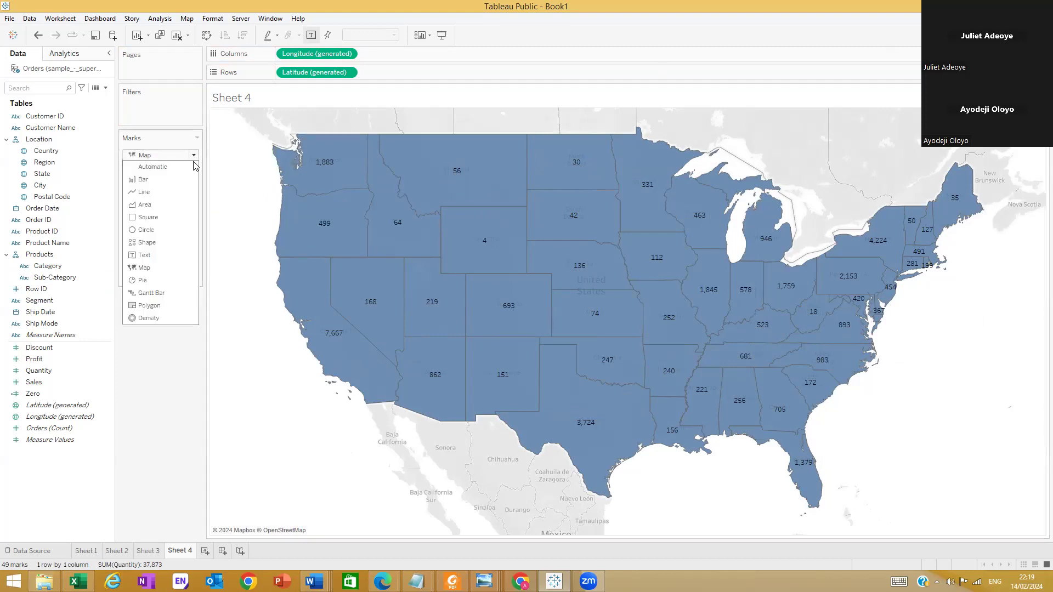
{"action": "left_click", "coordinate": [165, 243]}
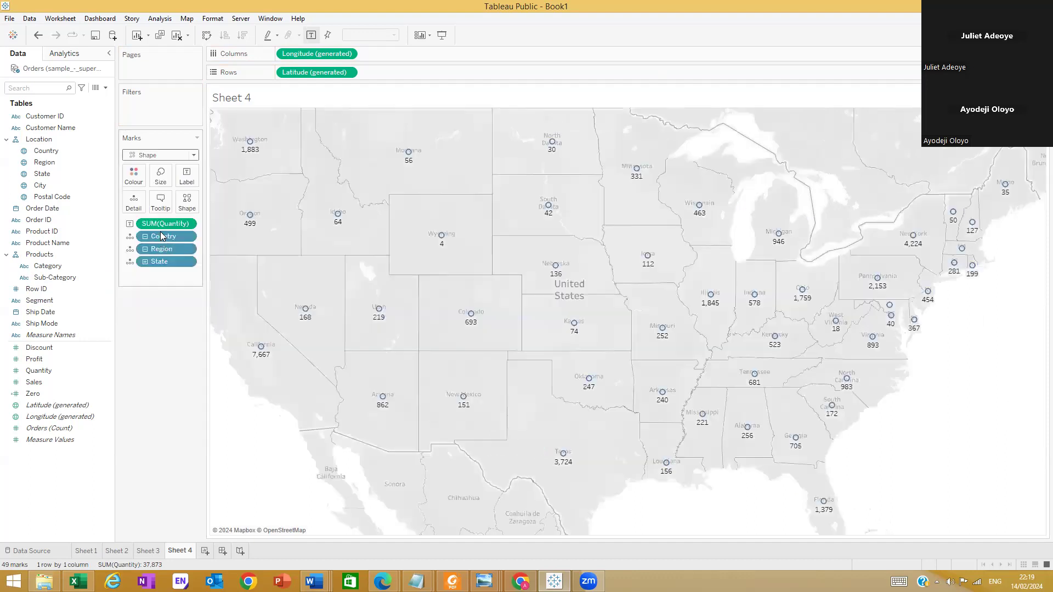
{"action": "left_click_drag", "start_coordinate": [153, 224], "coordinate": [137, 339]}
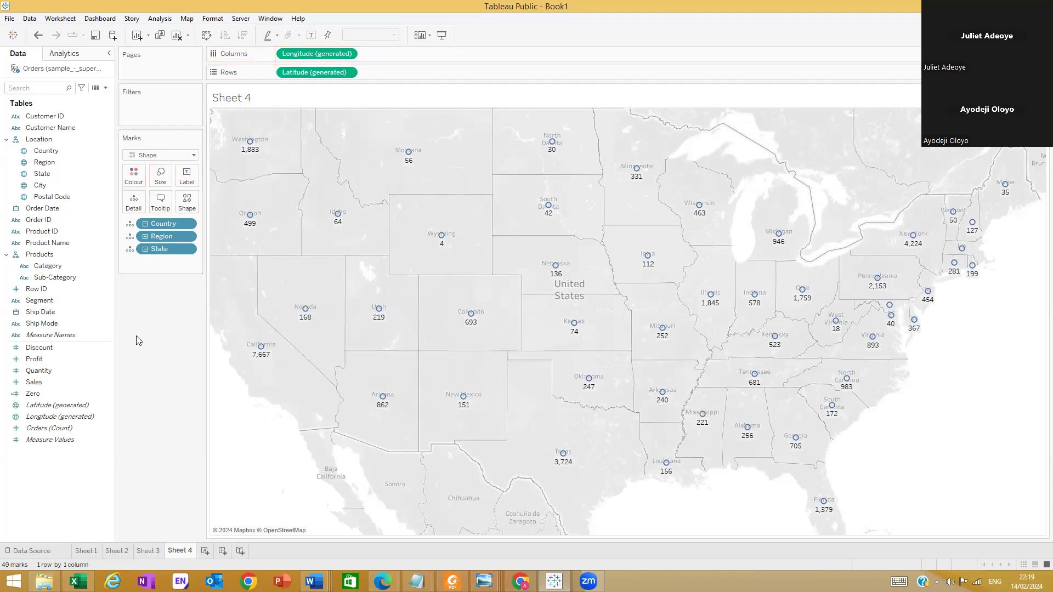
Show the states as filled squares and size the marks by summed Quantity
{"action": "left_click", "coordinate": [194, 155]}
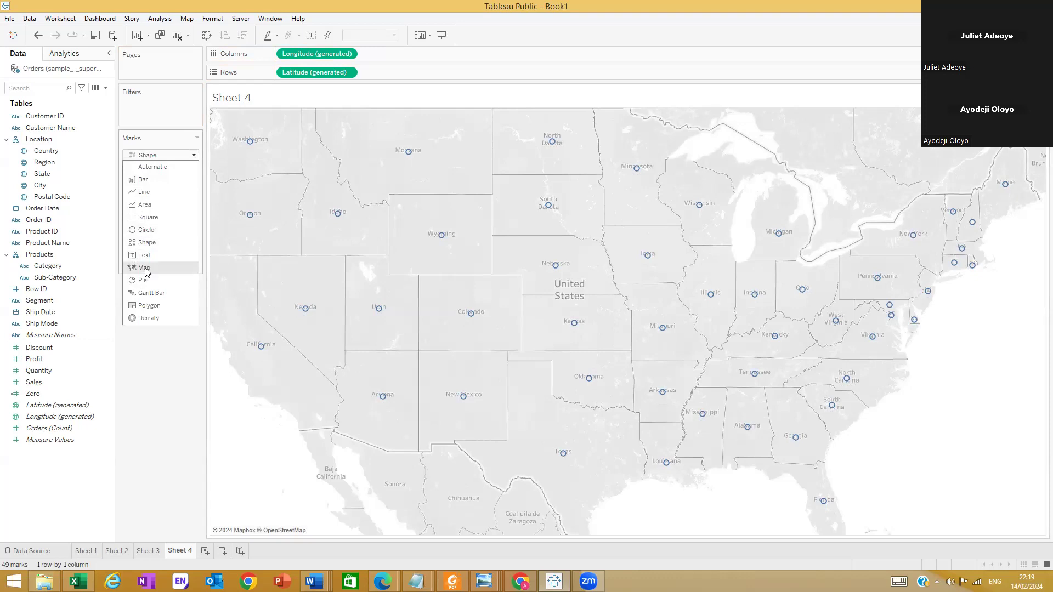
{"action": "left_click", "coordinate": [158, 242]}
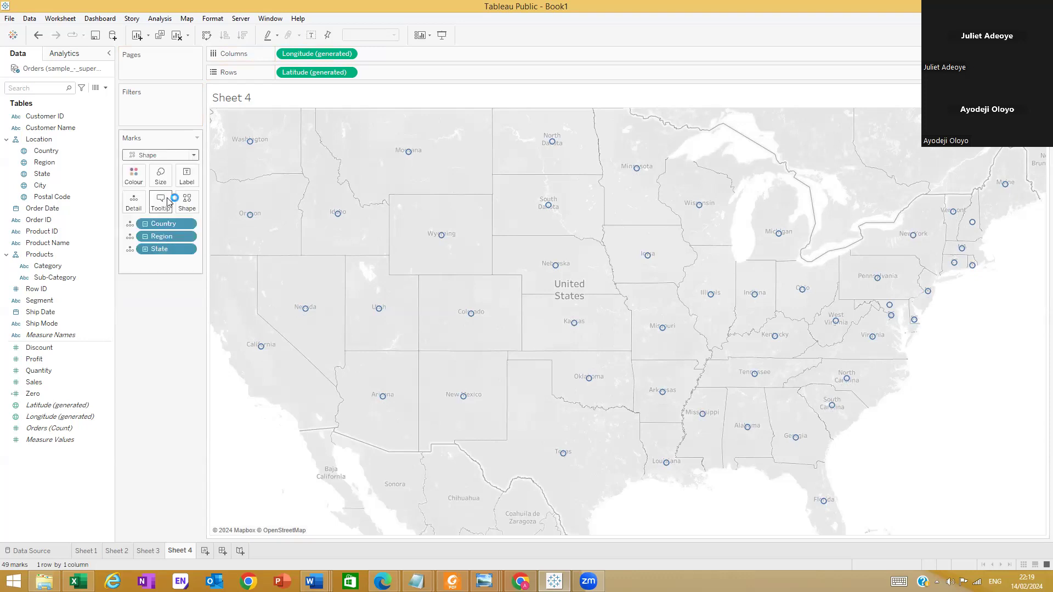
{"action": "left_click", "coordinate": [187, 202]}
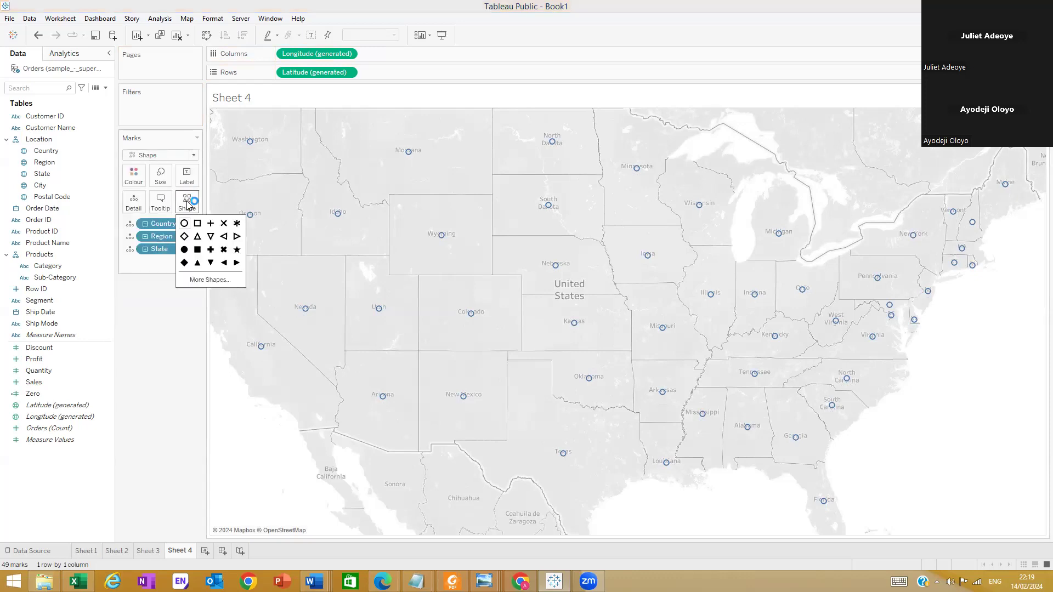
{"action": "left_click", "coordinate": [197, 251]}
{"action": "left_click", "coordinate": [183, 336]}
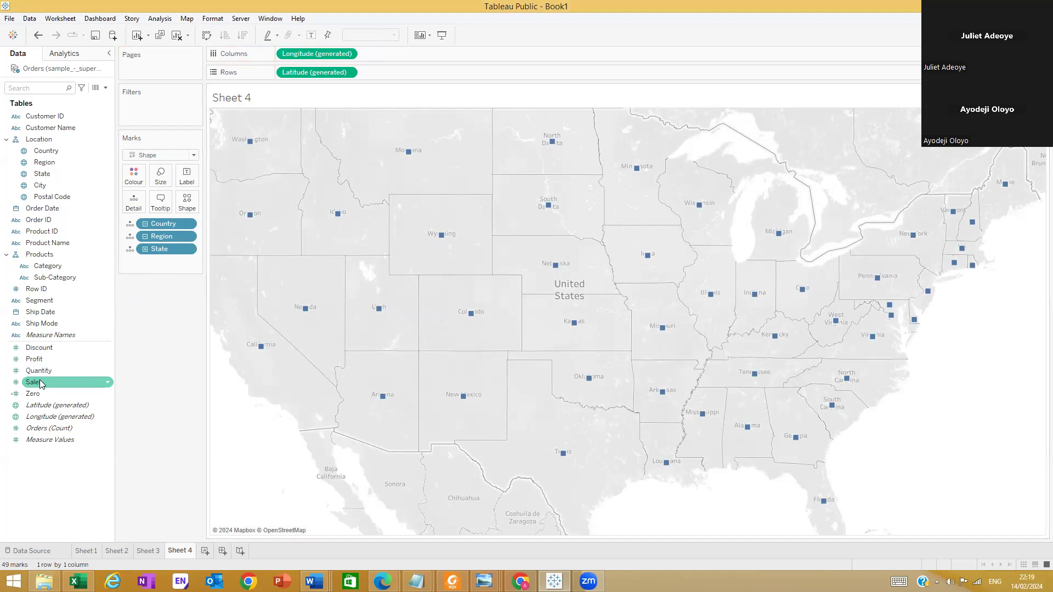
{"action": "left_click_drag", "start_coordinate": [51, 374], "coordinate": [163, 178]}
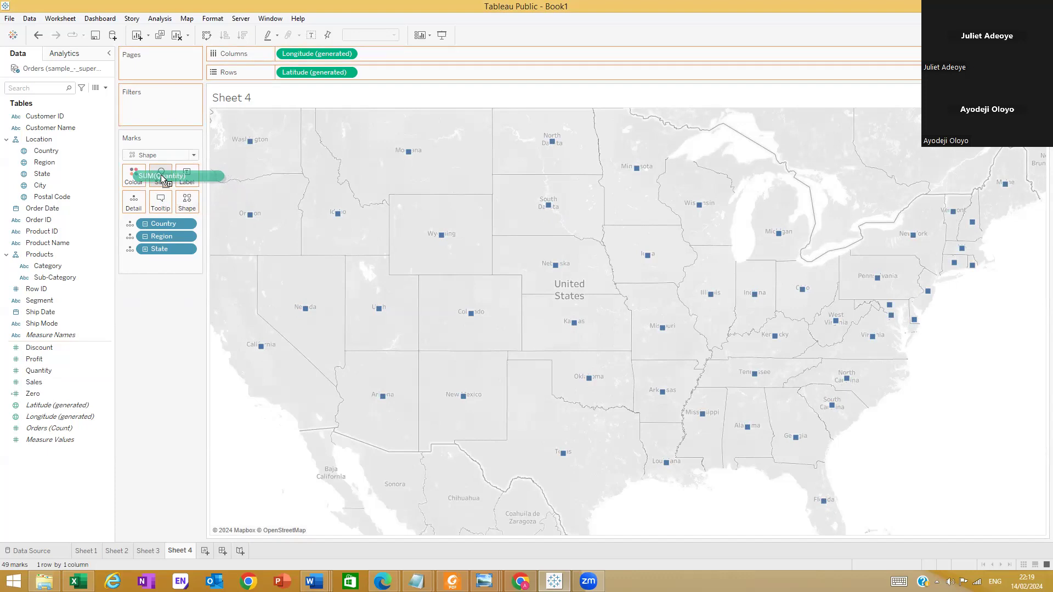
{"action": "left_click_drag", "start_coordinate": [163, 179], "coordinate": [163, 180]}
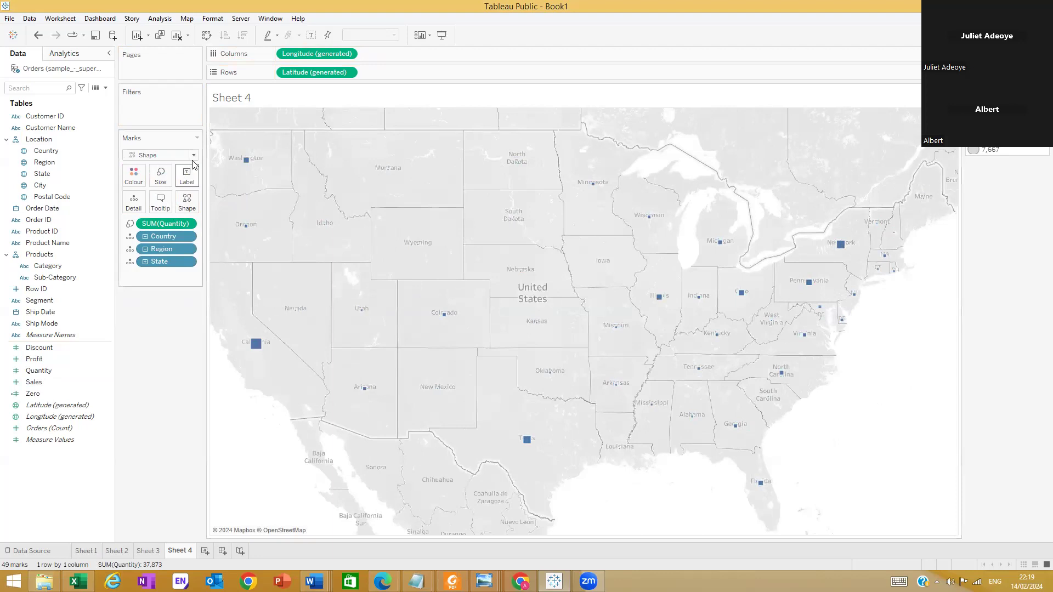
Change the state marks to the filled diamond from the Filled shape palette
{"action": "left_click", "coordinate": [187, 203]}
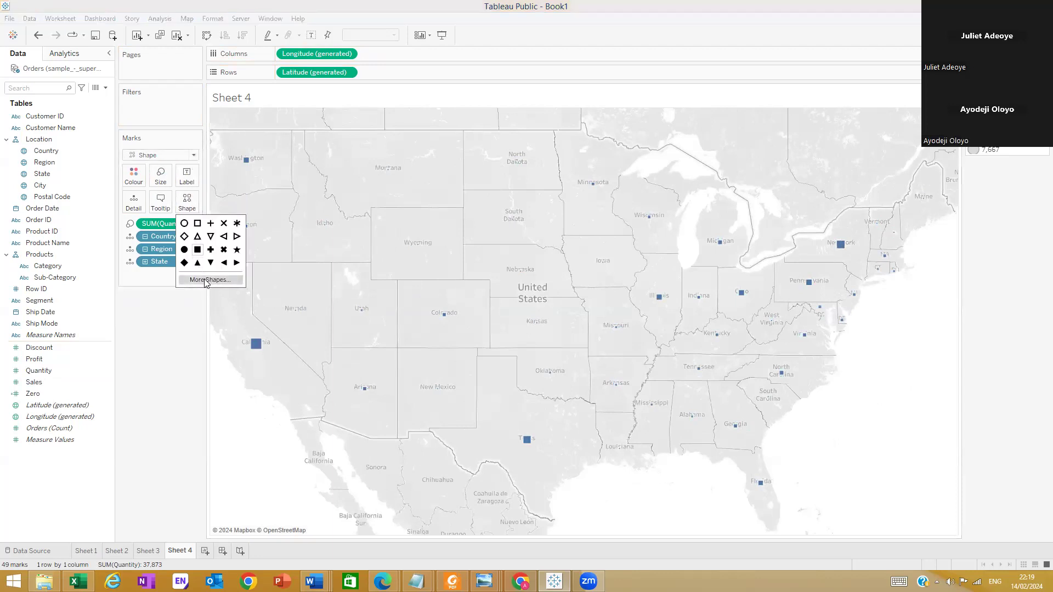
{"action": "left_click", "coordinate": [206, 281]}
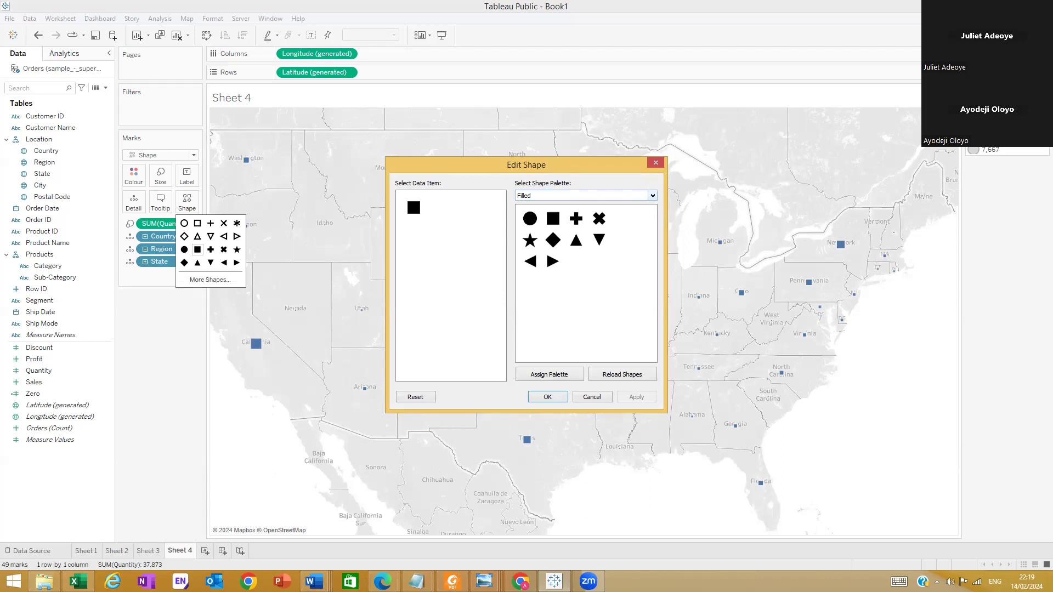
{"action": "left_click", "coordinate": [653, 196]}
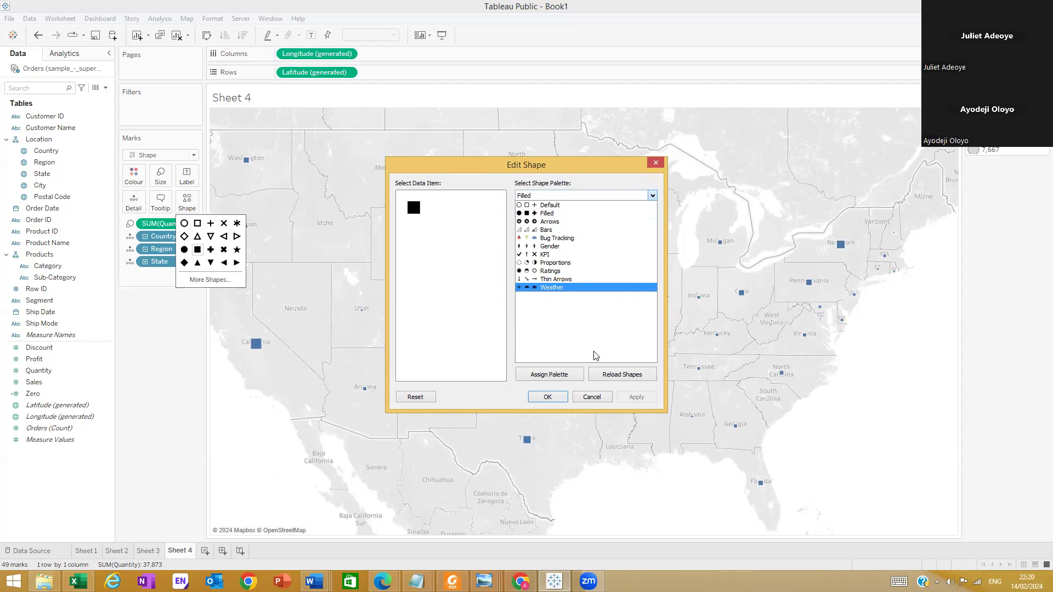
{"action": "left_click", "coordinate": [626, 341]}
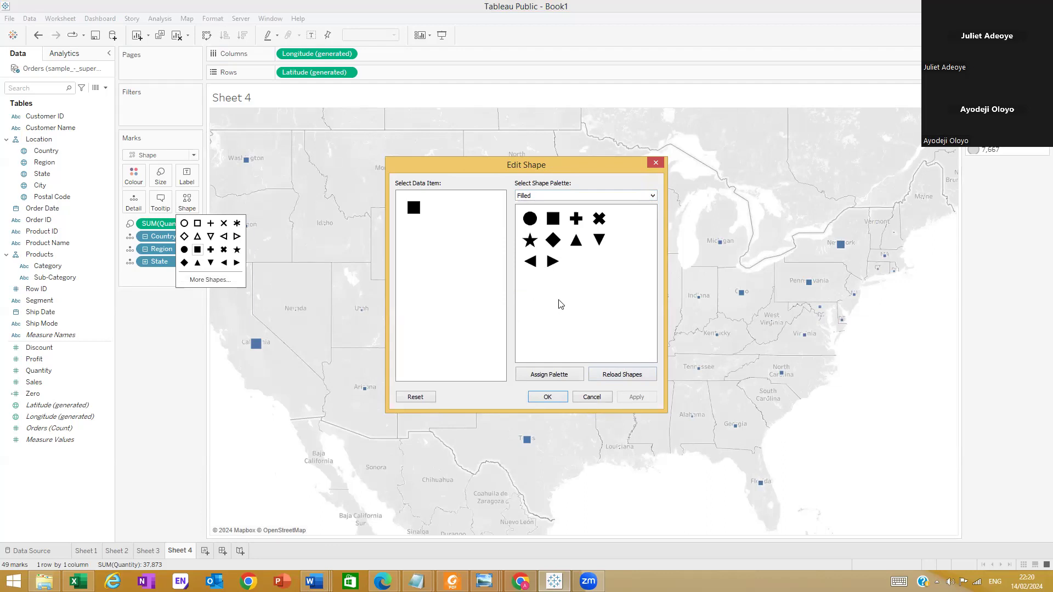
{"action": "left_click", "coordinate": [553, 240]}
{"action": "left_click", "coordinate": [630, 397]}
{"action": "left_click", "coordinate": [546, 396]}
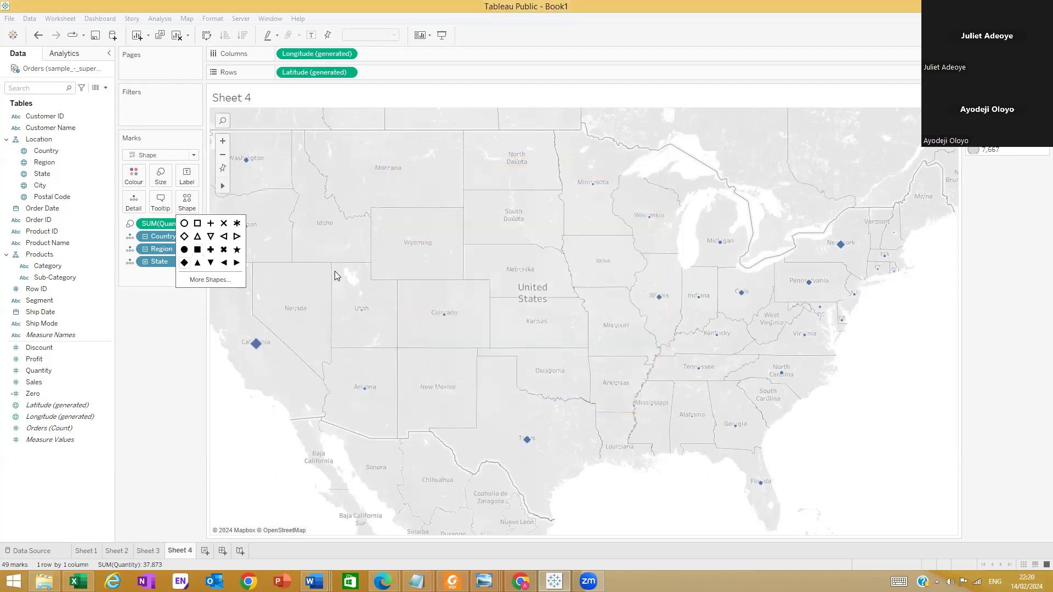
Enlarge the diamond marks on the map considerably, keeping Shape as the mark type
{"action": "left_click", "coordinate": [160, 176]}
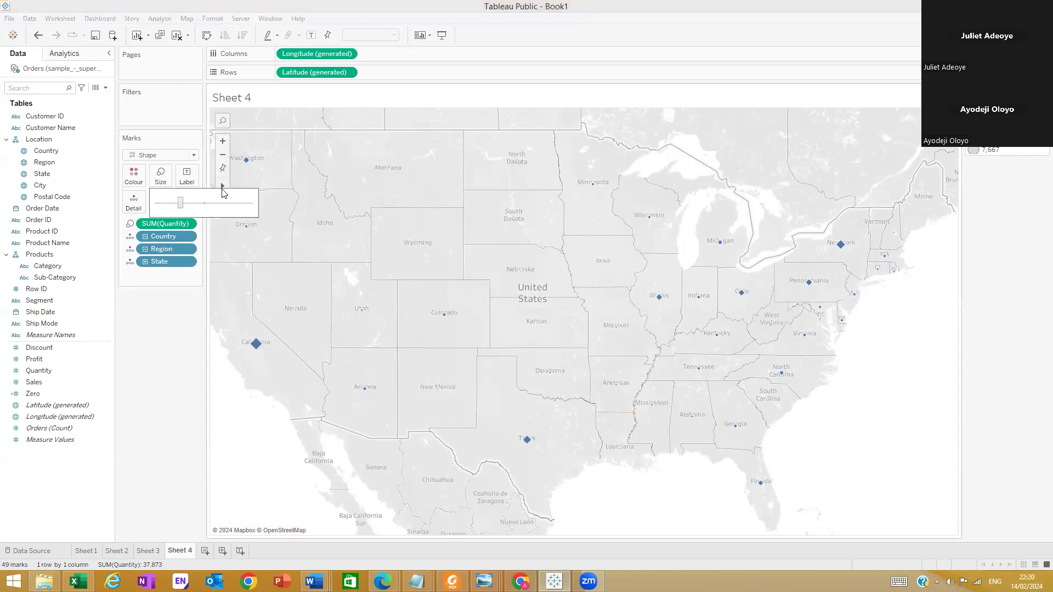
{"action": "left_click_drag", "start_coordinate": [204, 203], "coordinate": [239, 204]}
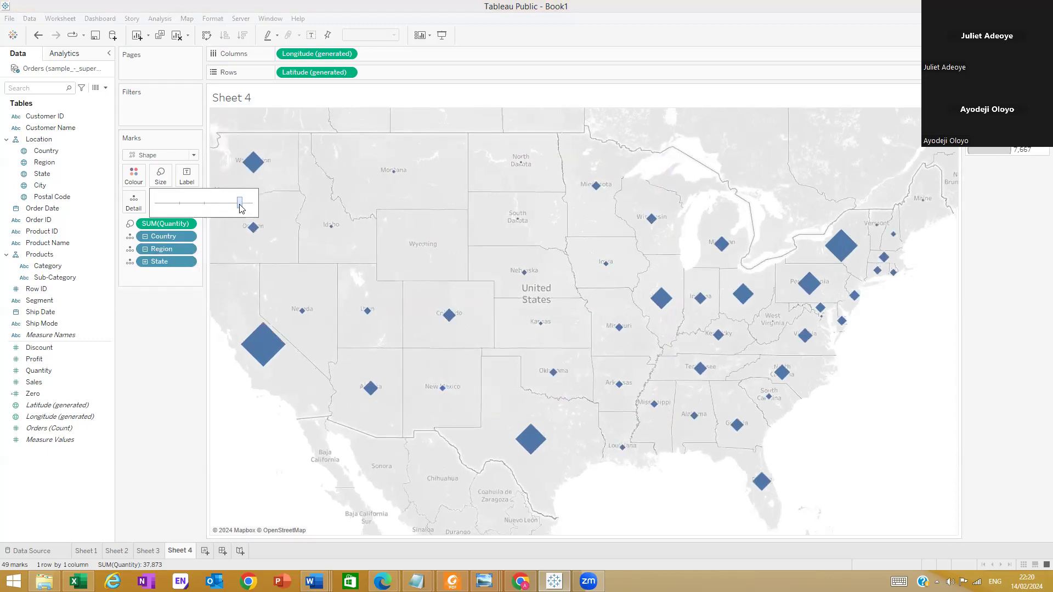
{"action": "left_click", "coordinate": [245, 451]}
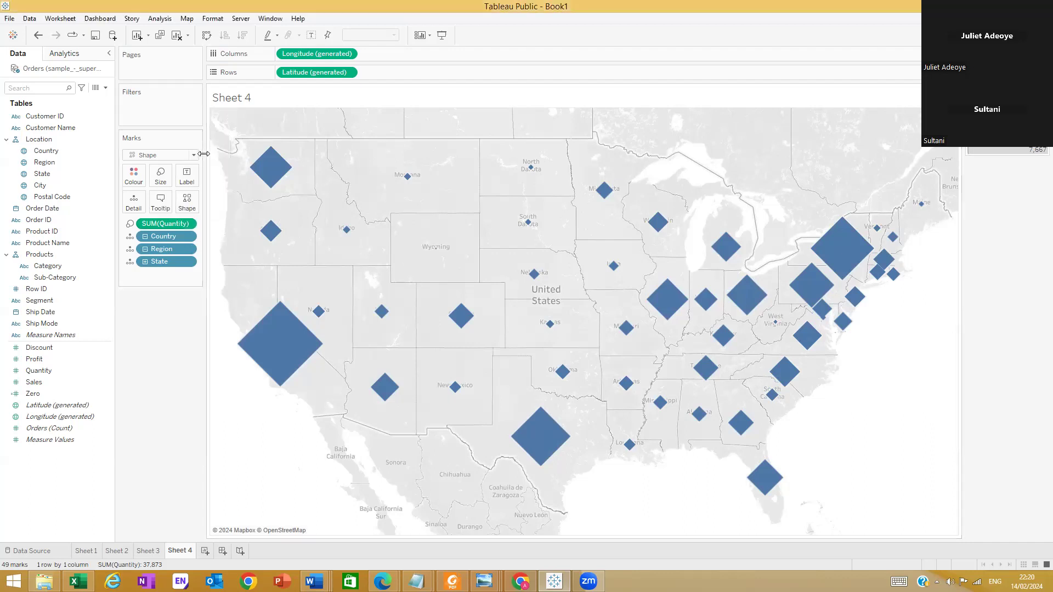
{"action": "left_click", "coordinate": [191, 157]}
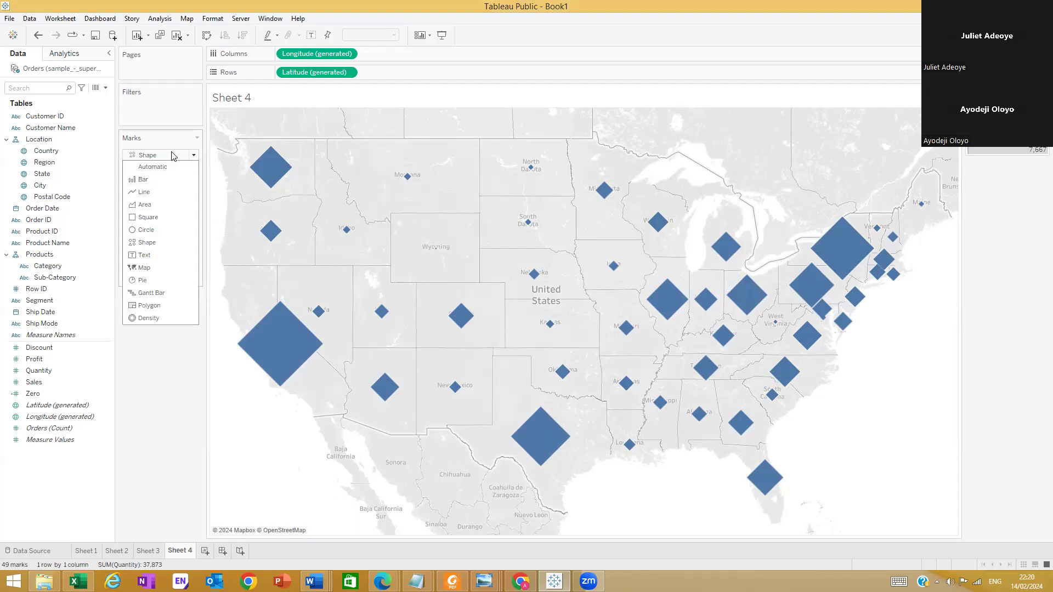
{"action": "left_click", "coordinate": [154, 243]}
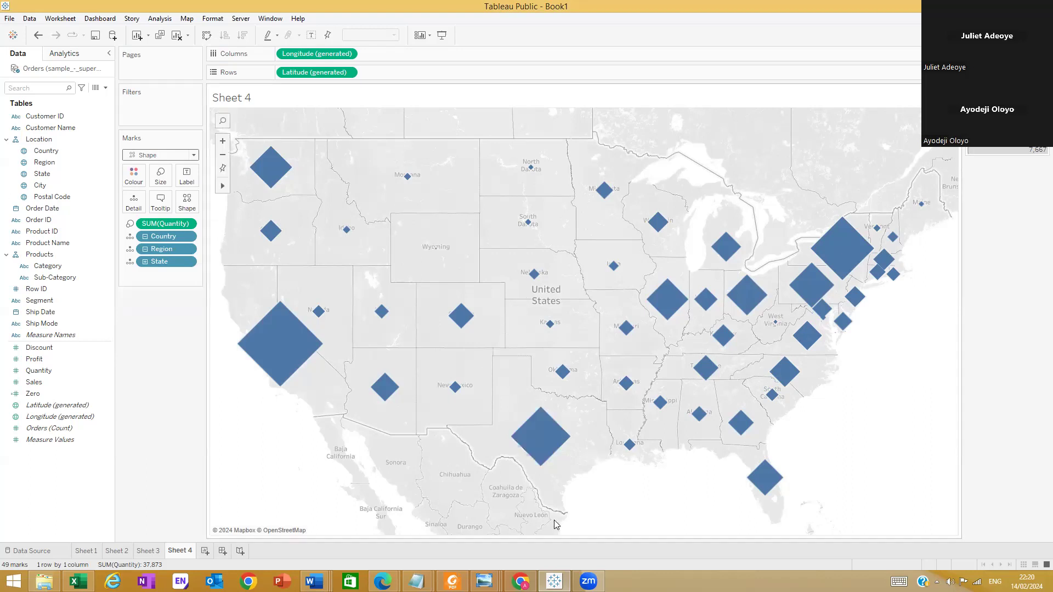
Review the Revenue by State map in the reference dashboard image in Windows Photo Viewer, and return to Tableau
{"action": "left_click", "coordinate": [485, 582]}
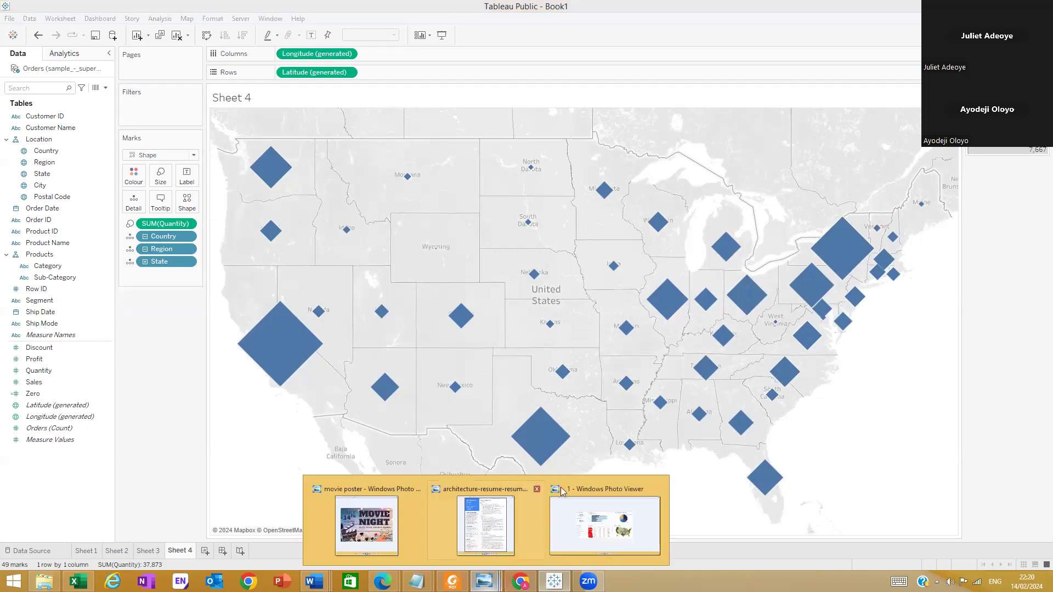
{"action": "left_click", "coordinate": [605, 526]}
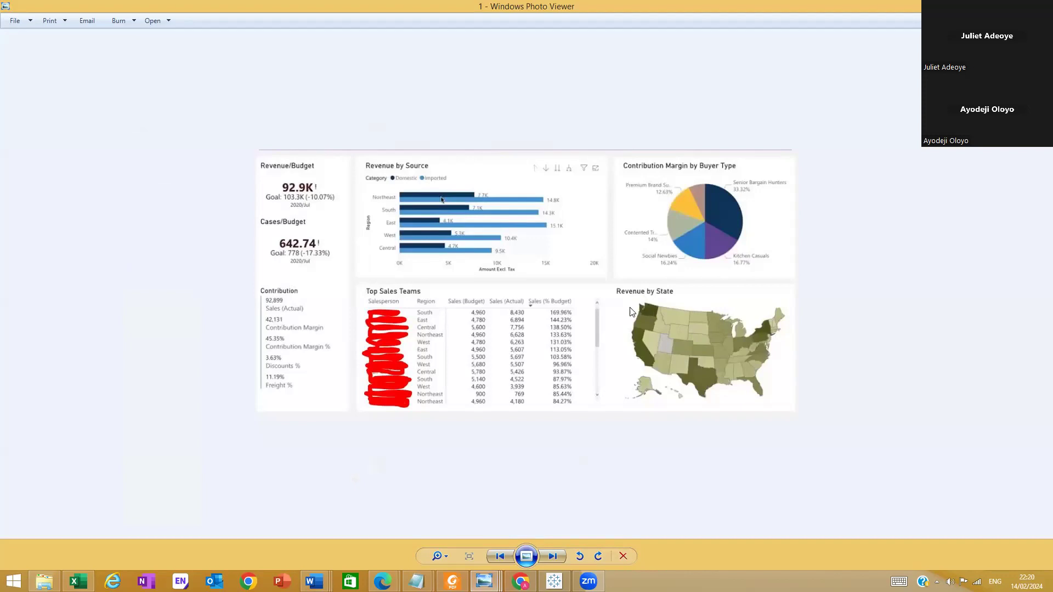
{"action": "key", "text": "alt+Tab"}
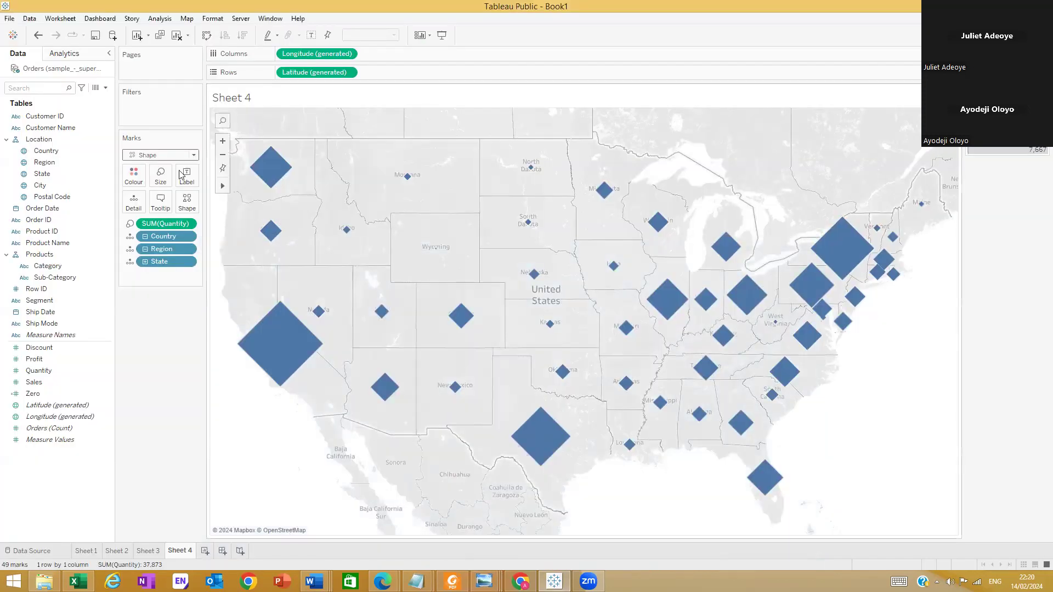
Size the diamonds by summed Profit instead of Quantity, and reduce the overall mark size
{"action": "left_click", "coordinate": [49, 393]}
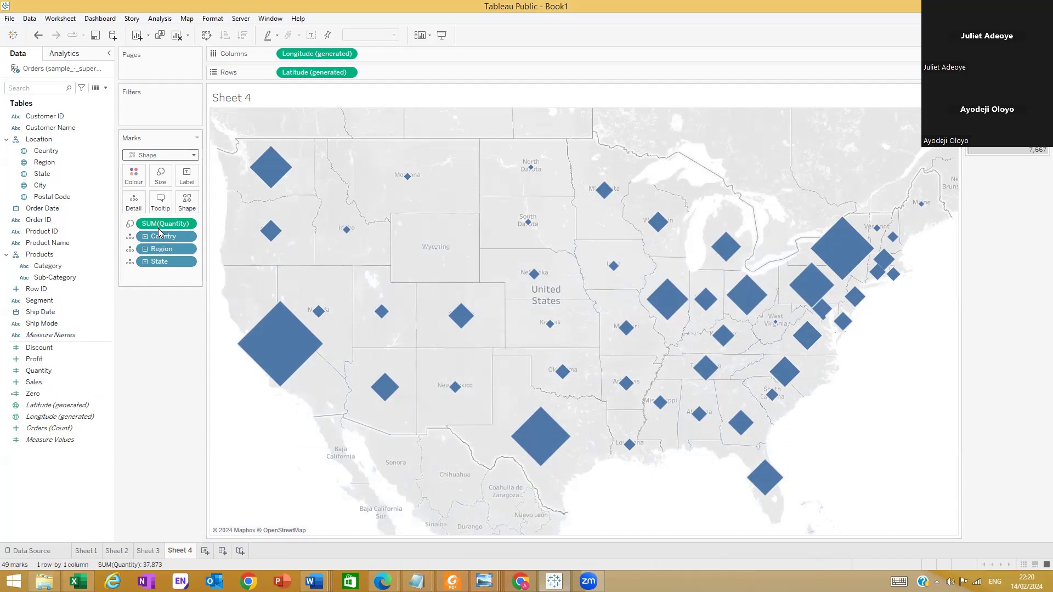
{"action": "left_click_drag", "start_coordinate": [169, 224], "coordinate": [166, 269]}
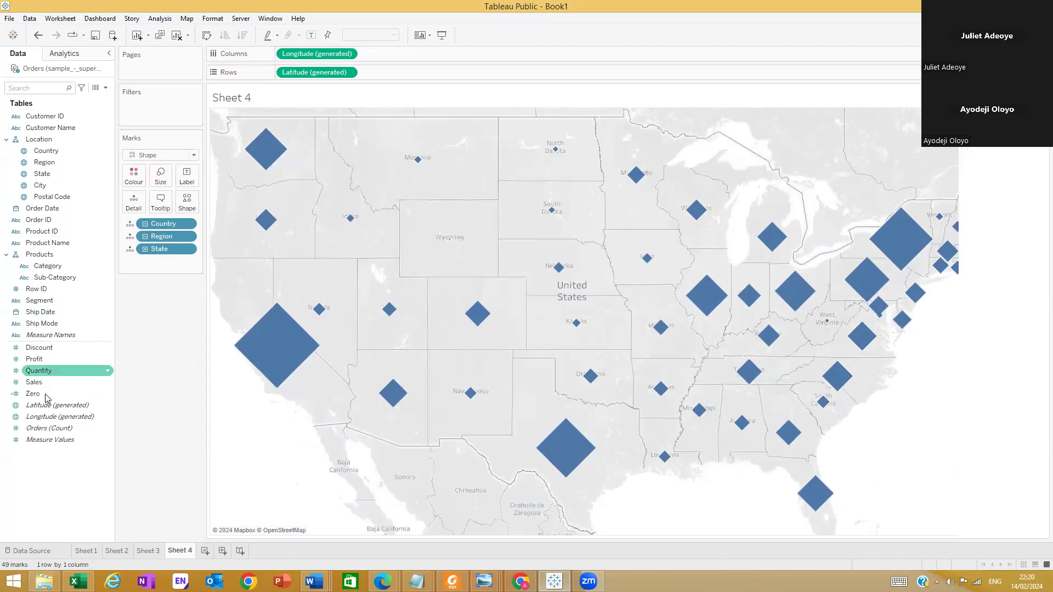
{"action": "left_click_drag", "start_coordinate": [34, 359], "coordinate": [166, 187]}
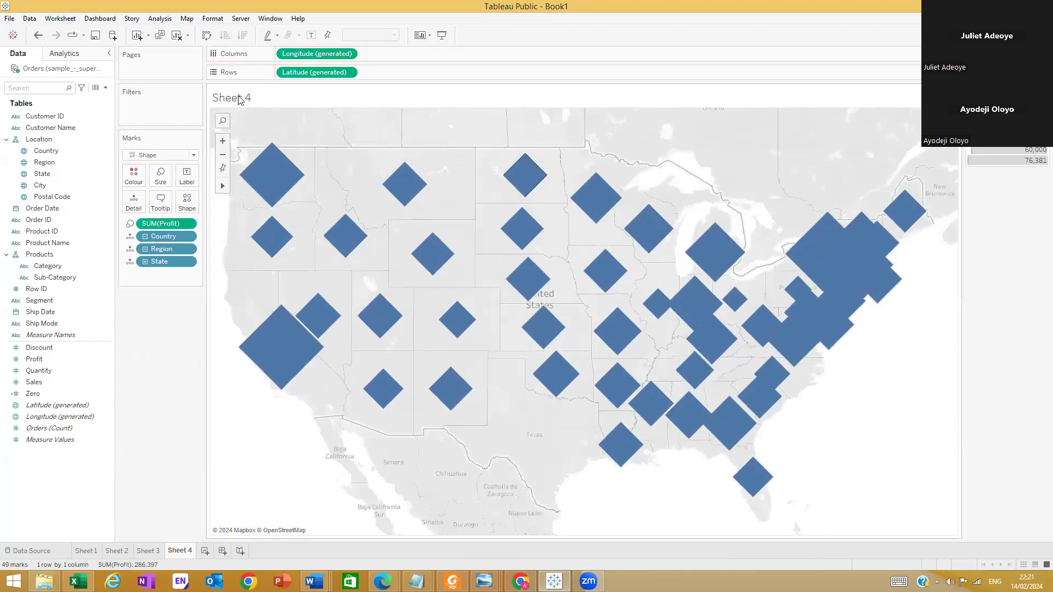
{"action": "left_click", "coordinate": [160, 176]}
{"action": "left_click_drag", "start_coordinate": [228, 207], "coordinate": [219, 207]}
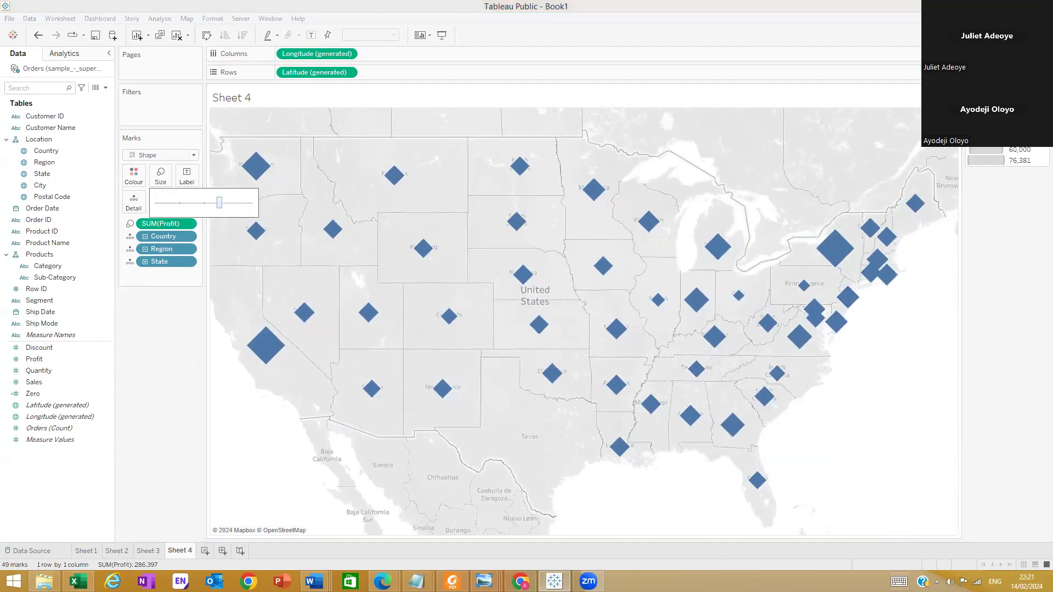
{"action": "left_click", "coordinate": [199, 163]}
Change the mark type to Map and colour the states by summed Profit
{"action": "left_click", "coordinate": [195, 157]}
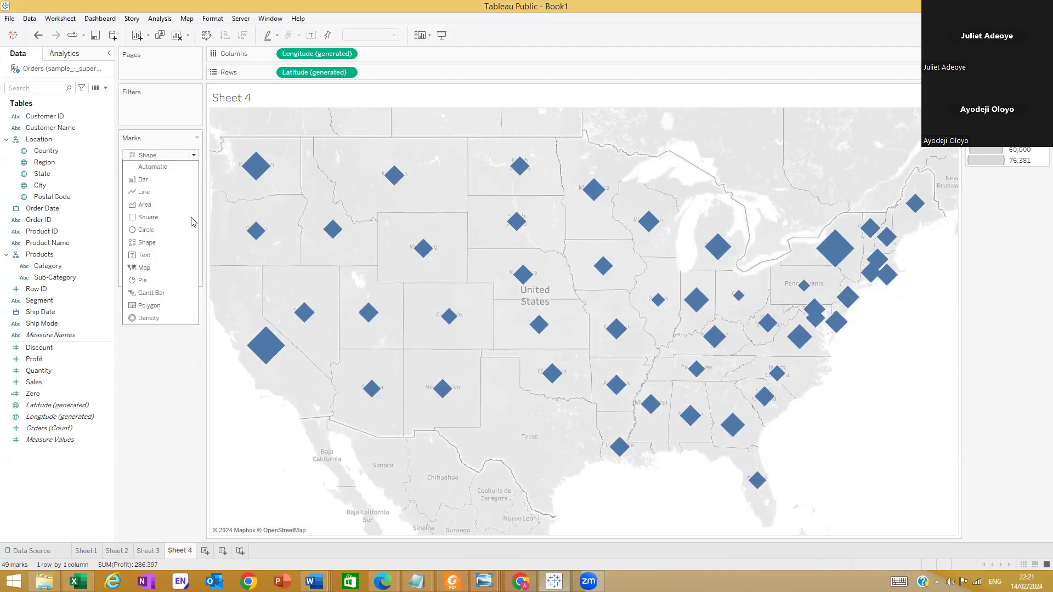
{"action": "left_click", "coordinate": [165, 269]}
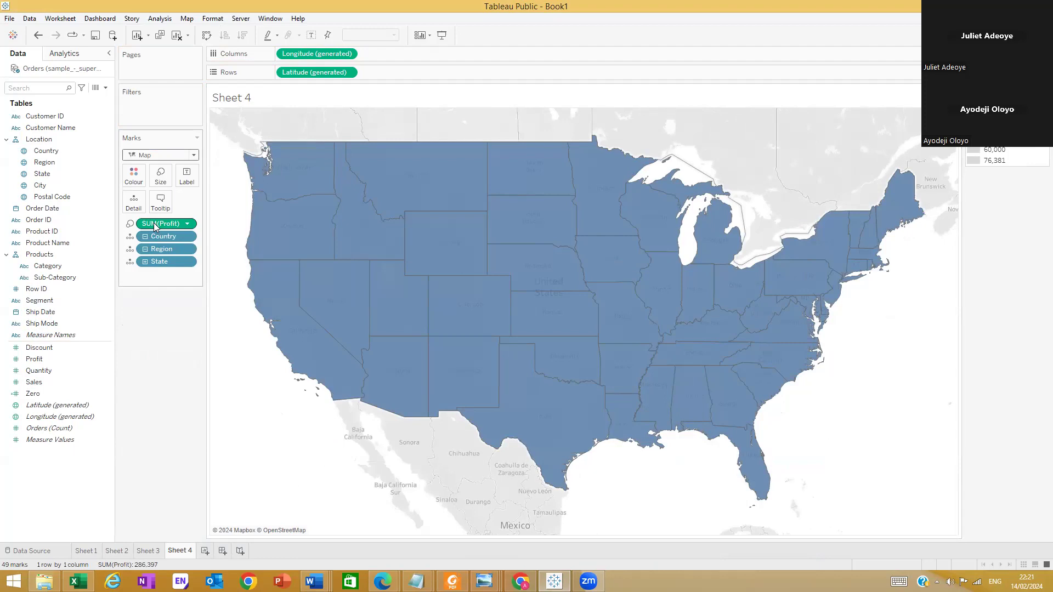
{"action": "left_click_drag", "start_coordinate": [154, 225], "coordinate": [135, 176]}
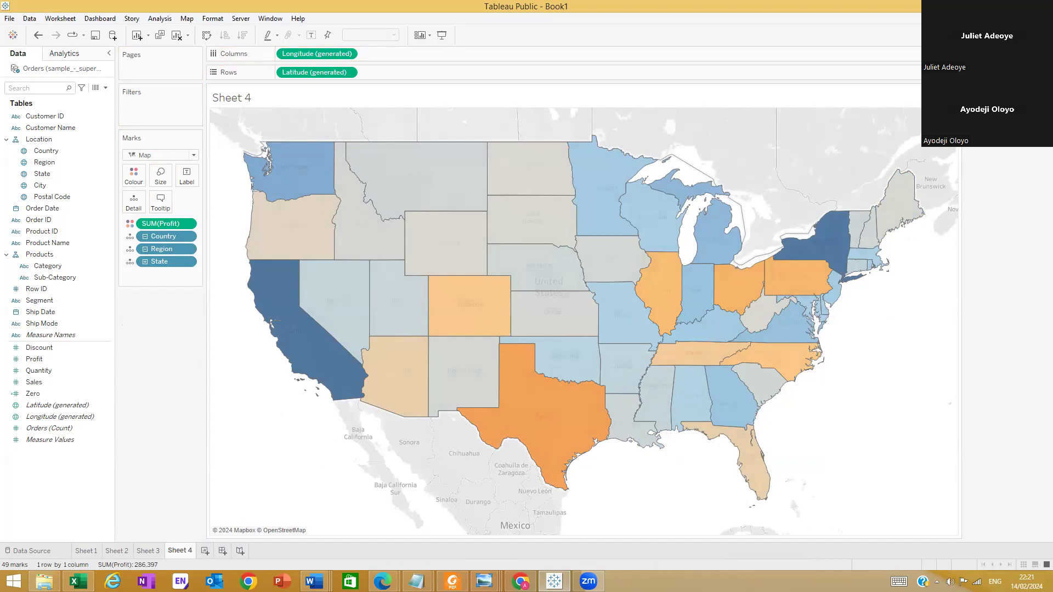
Set the low end of the map's Profit colour palette to pure red, #ff0000
{"action": "left_click", "coordinate": [130, 224]}
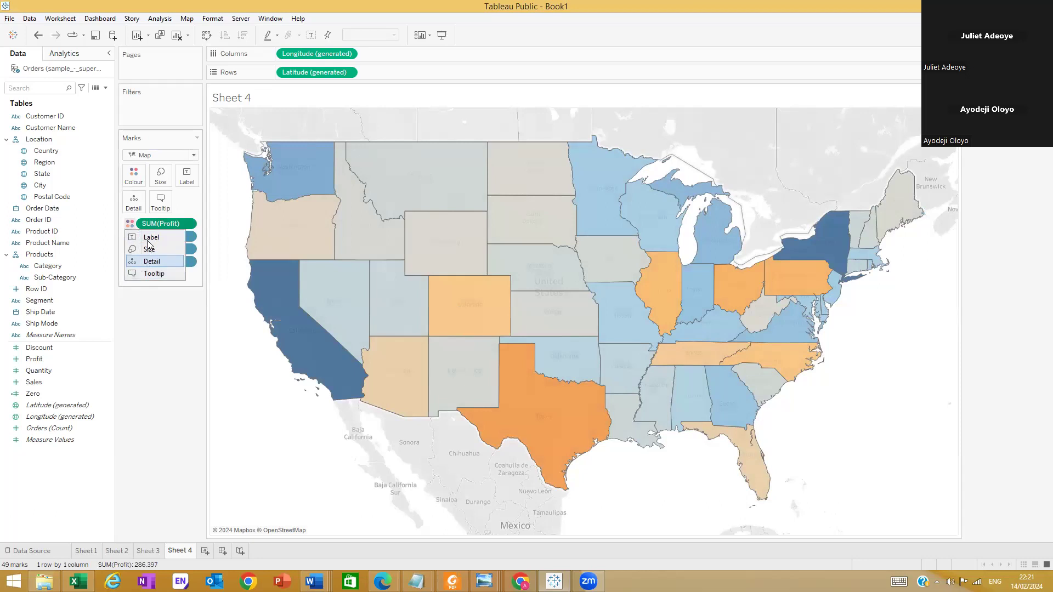
{"action": "left_click", "coordinate": [129, 225]}
{"action": "left_click", "coordinate": [133, 175]}
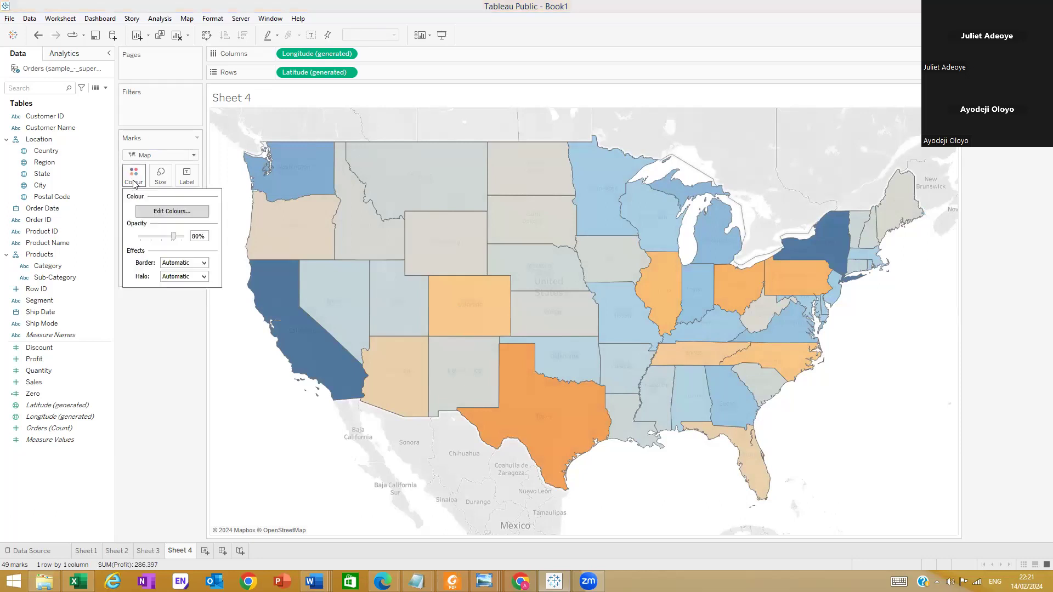
{"action": "left_click", "coordinate": [177, 211]}
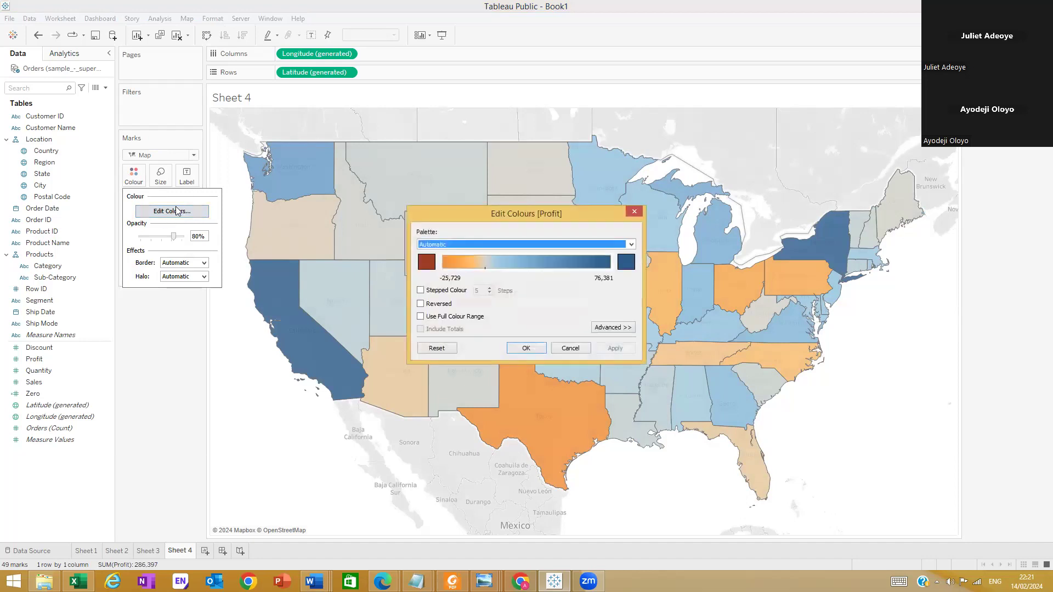
{"action": "left_click", "coordinate": [426, 262]}
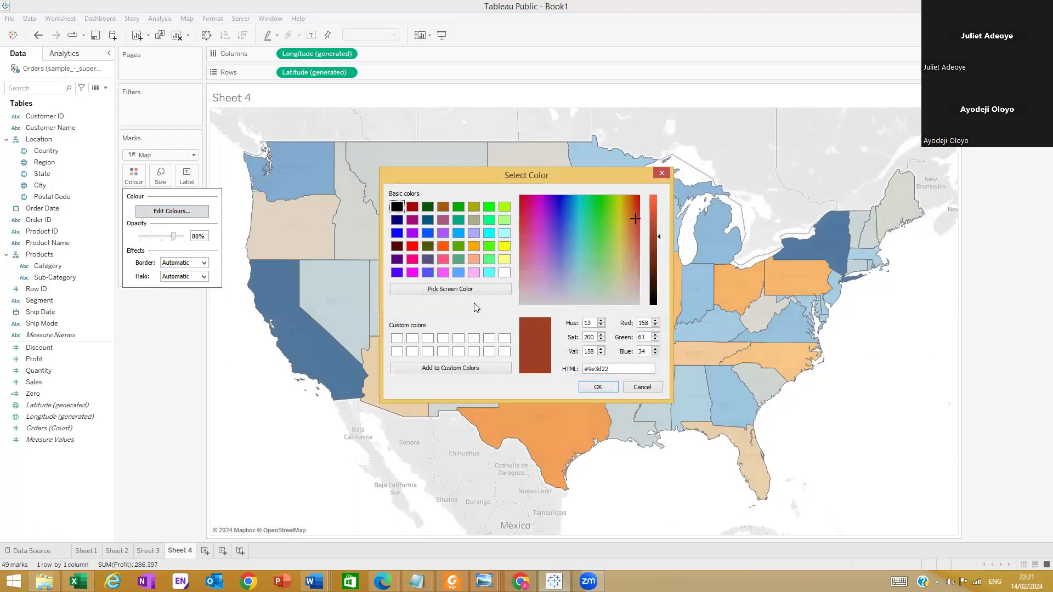
{"action": "left_click", "coordinate": [410, 245]}
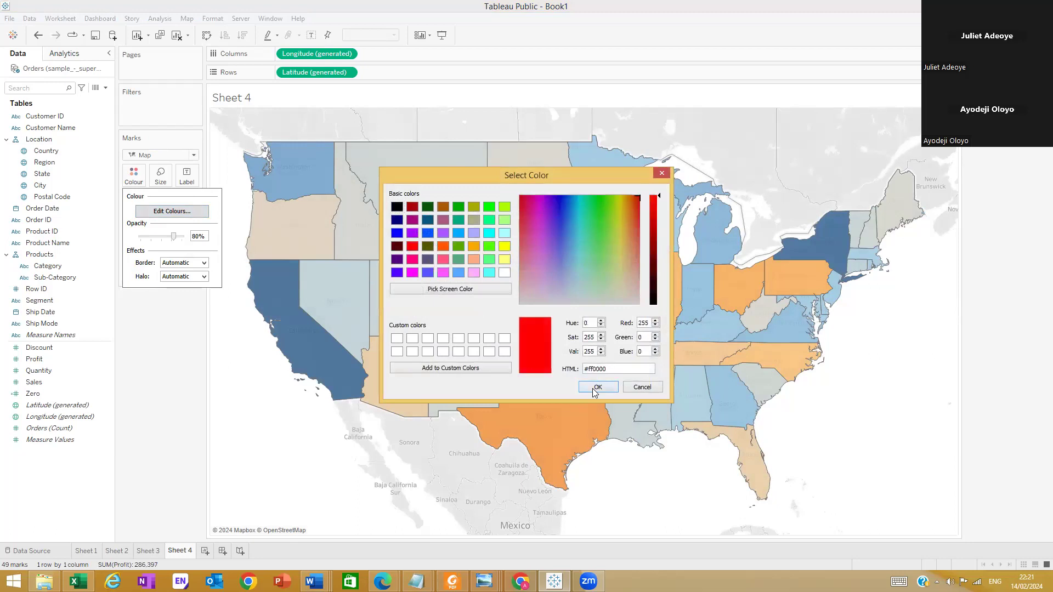
{"action": "left_click", "coordinate": [596, 388]}
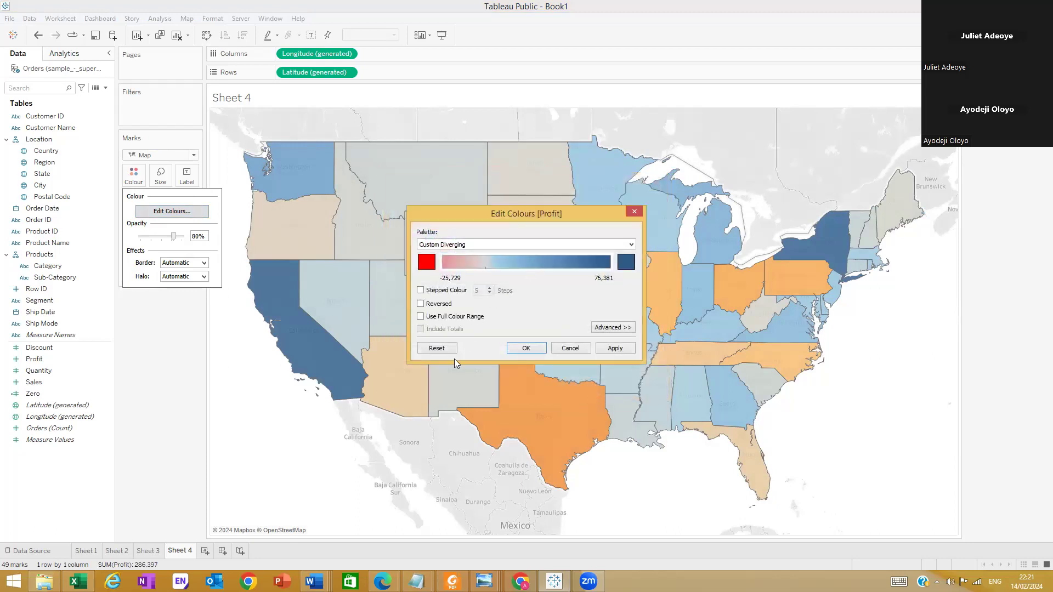
Divide the Profit colours into 6 stepped bands and apply a custom centre of 10,000
{"action": "left_click", "coordinate": [421, 292]}
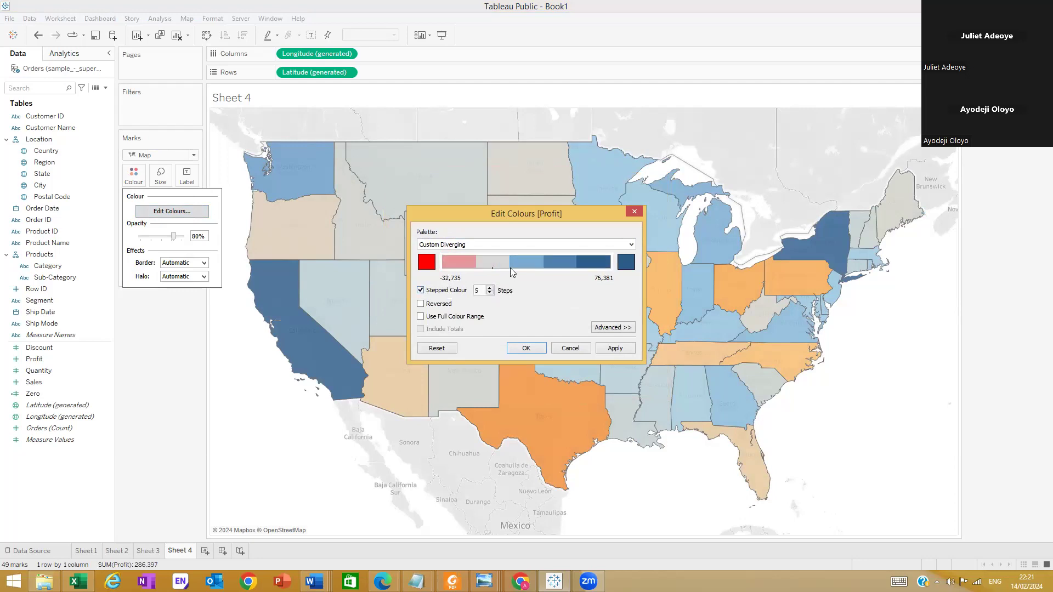
{"action": "left_click", "coordinate": [491, 289]}
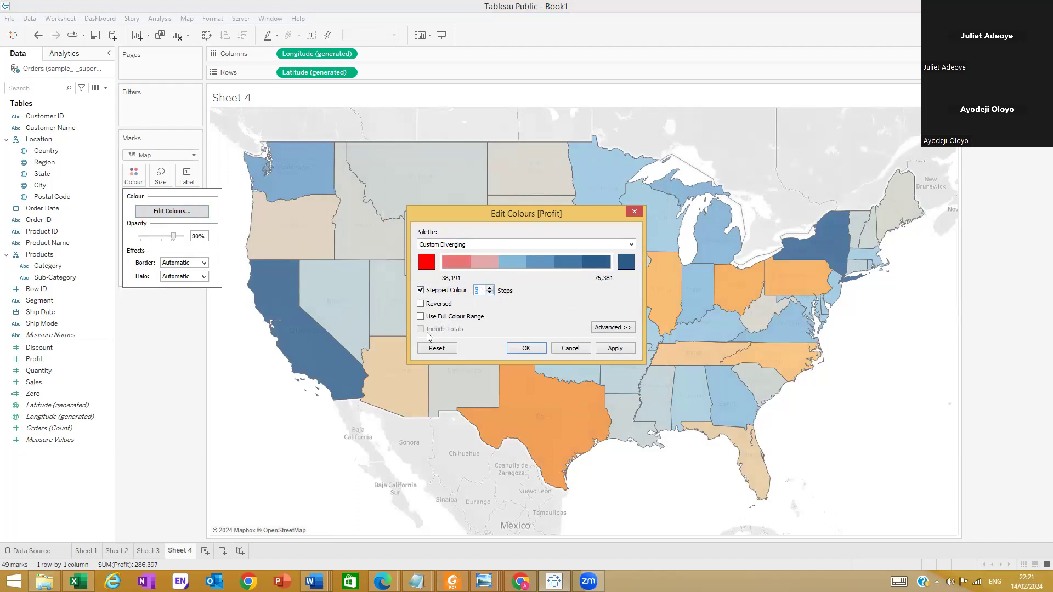
{"action": "left_click", "coordinate": [598, 329]}
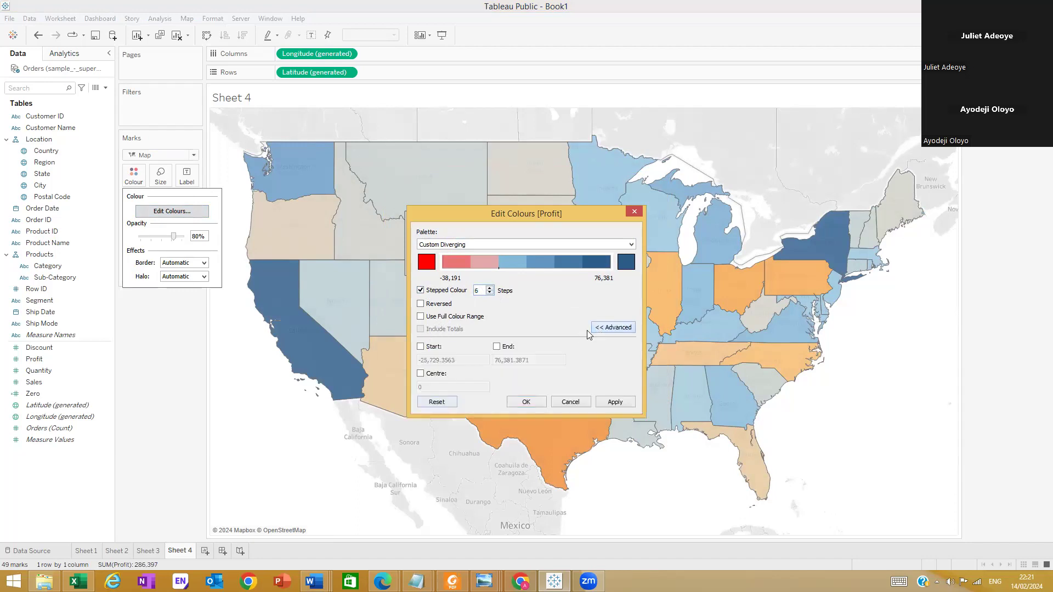
{"action": "left_click", "coordinate": [423, 375]}
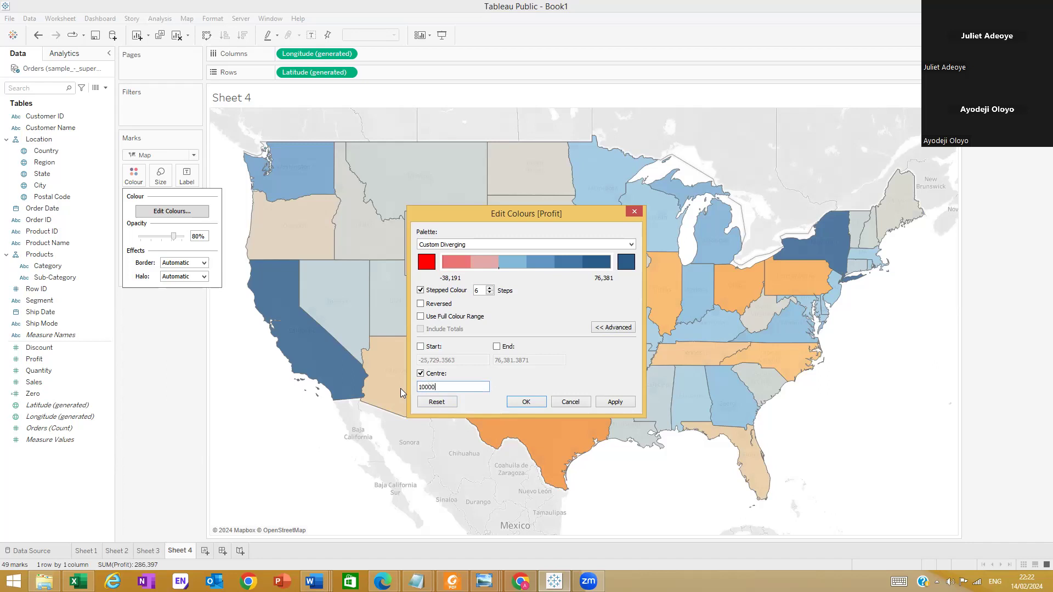
{"action": "left_click", "coordinate": [607, 402]}
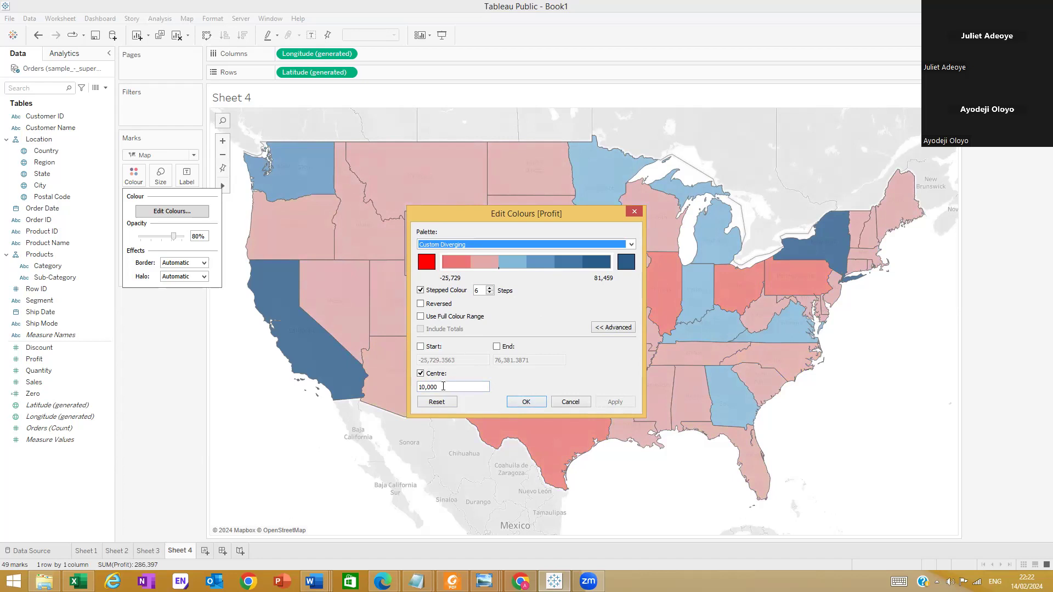
Set the centre of the Profit colour range to 0 and accept the palette changes
{"action": "left_click_drag", "start_coordinate": [441, 386], "coordinate": [400, 389]}
{"action": "type", "text": "0"}
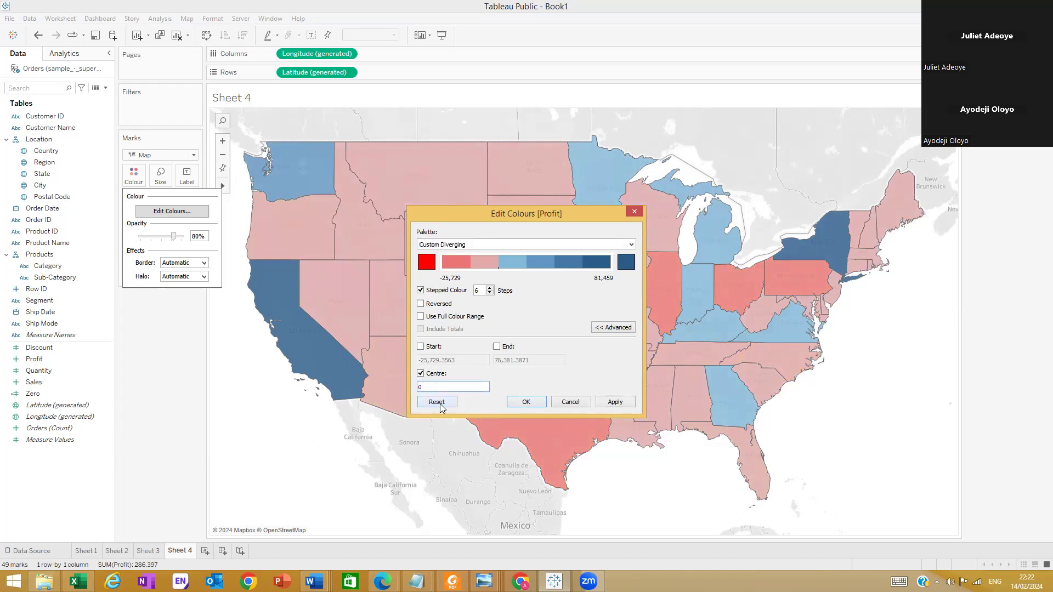
{"action": "left_click", "coordinate": [614, 402]}
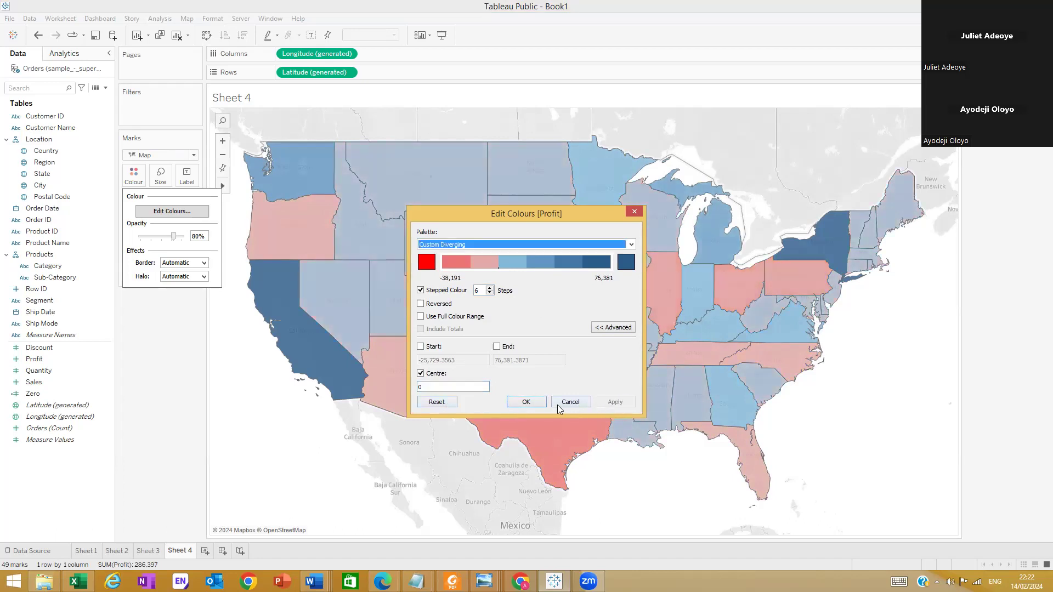
{"action": "left_click", "coordinate": [525, 402]}
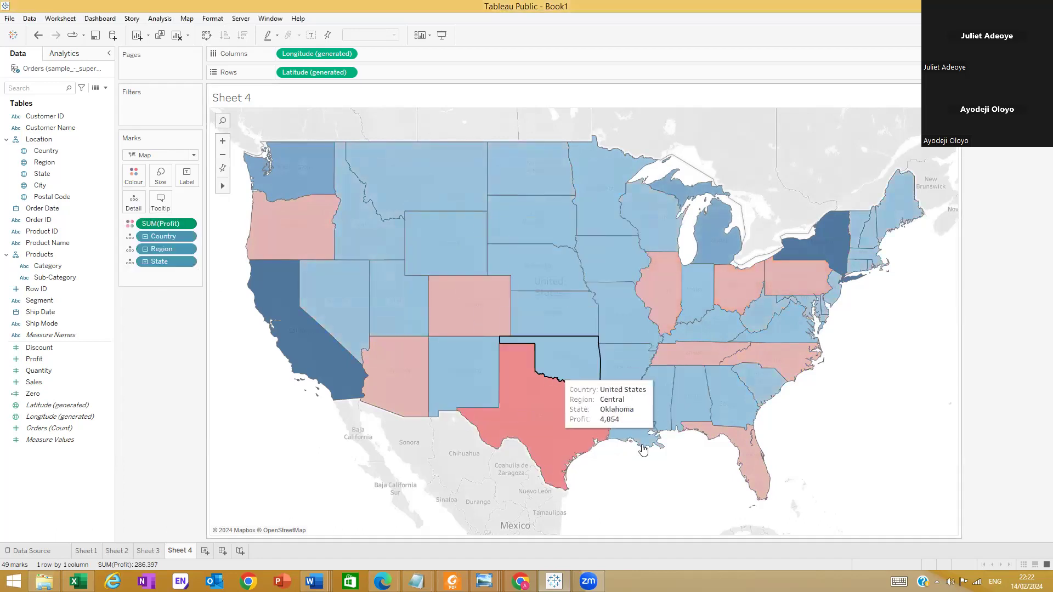
Compare with the Revenue by State map in the reference dashboard image in Windows Photo Viewer, and return to Tableau
{"action": "mouse_move", "coordinate": [484, 581]}
{"action": "left_click", "coordinate": [647, 532]}
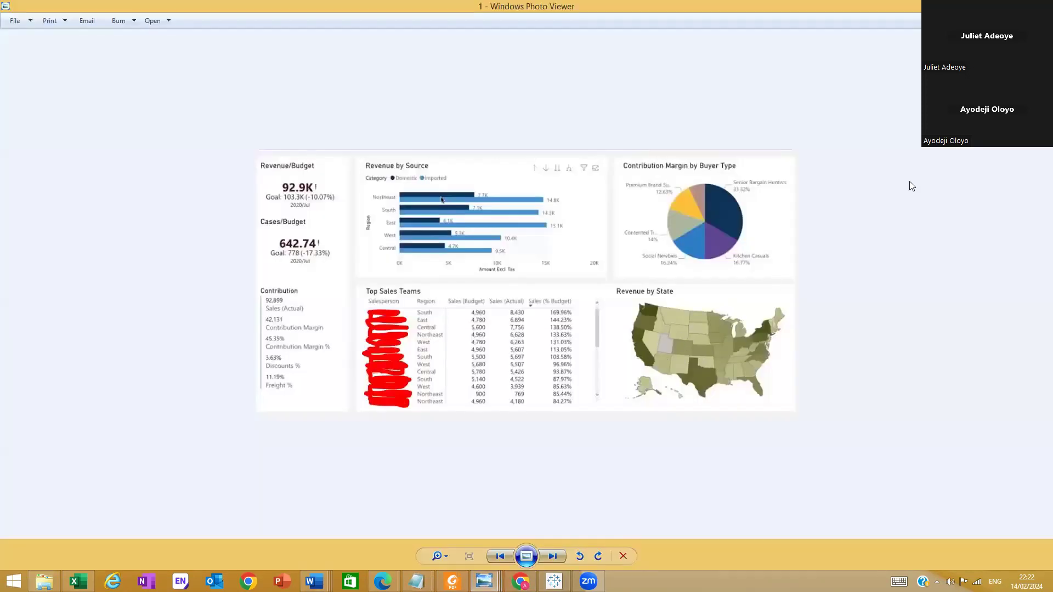
{"action": "key", "text": "alt+Tab"}
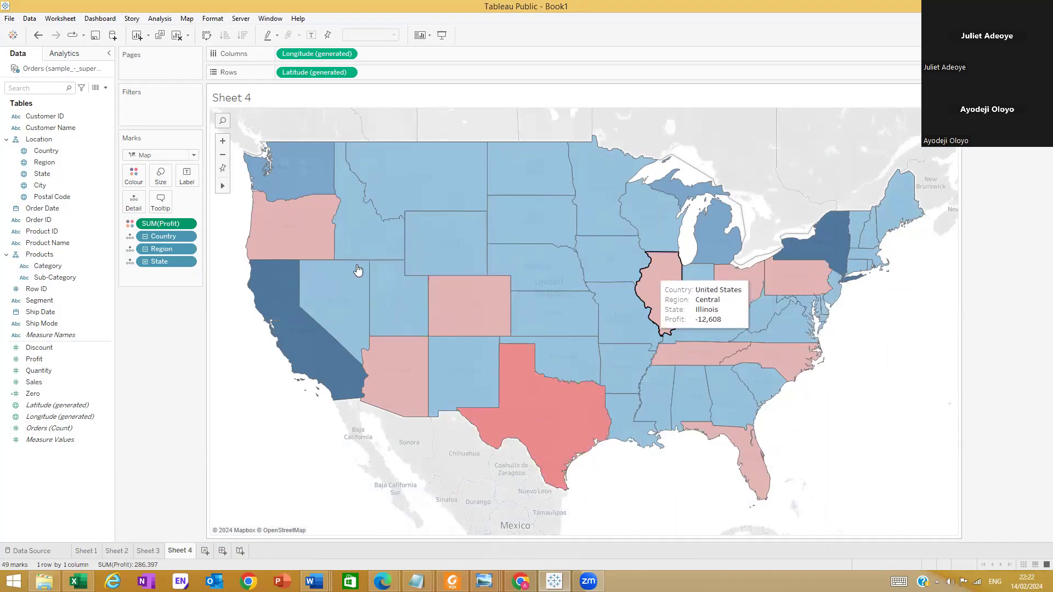
Raise the opacity of the state fill colours and label the map marks with the State field
{"action": "left_click", "coordinate": [134, 176]}
{"action": "left_click_drag", "start_coordinate": [179, 236], "coordinate": [187, 238]}
{"action": "left_click", "coordinate": [173, 322]}
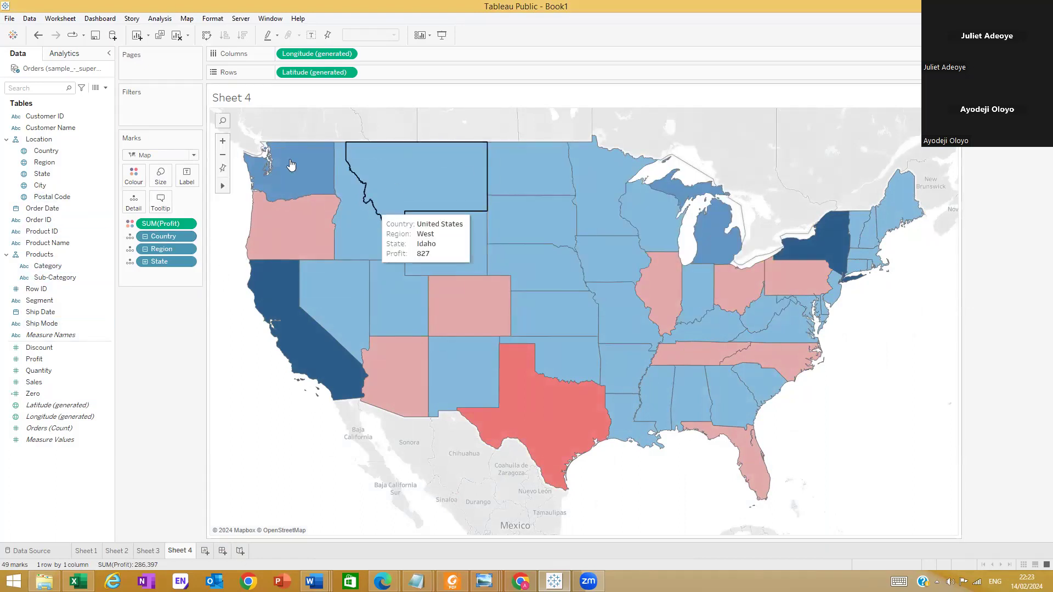
{"action": "left_click_drag", "start_coordinate": [42, 173], "coordinate": [187, 177]}
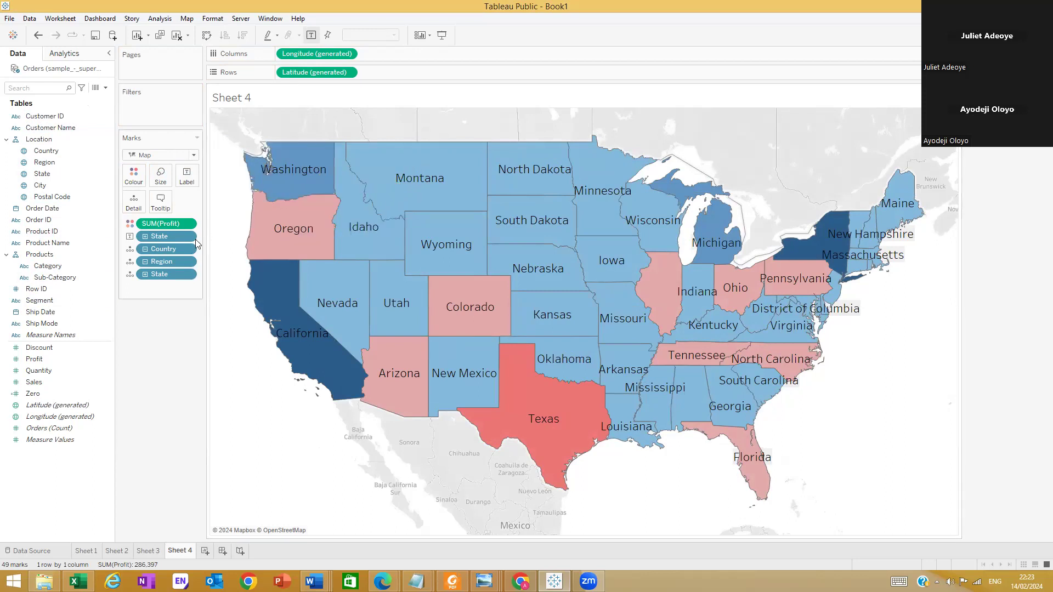
Format the State label field's default header font as size 10 bold
{"action": "left_click", "coordinate": [186, 237]}
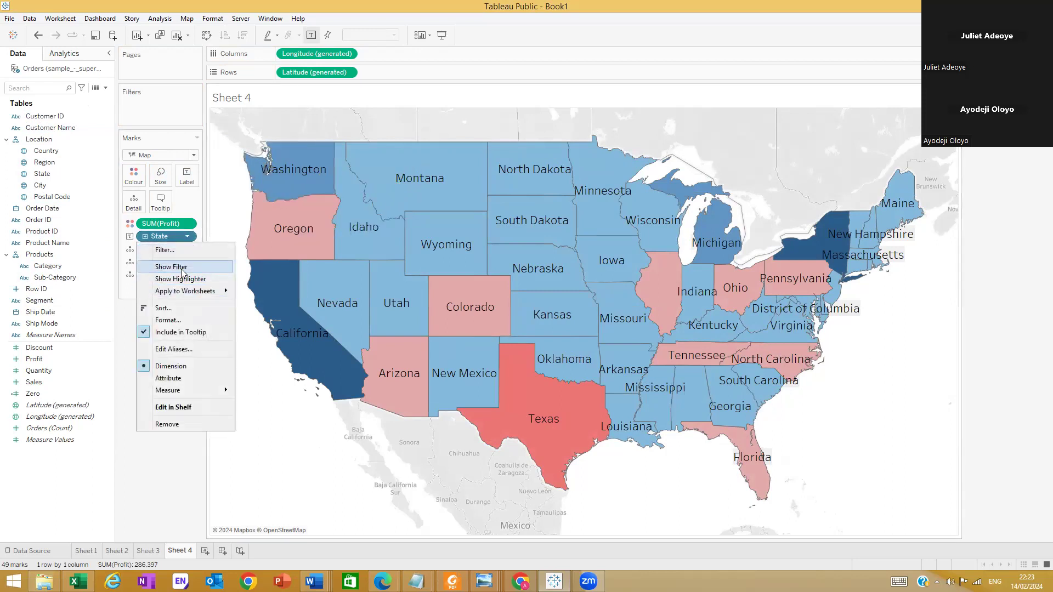
{"action": "left_click", "coordinate": [175, 321]}
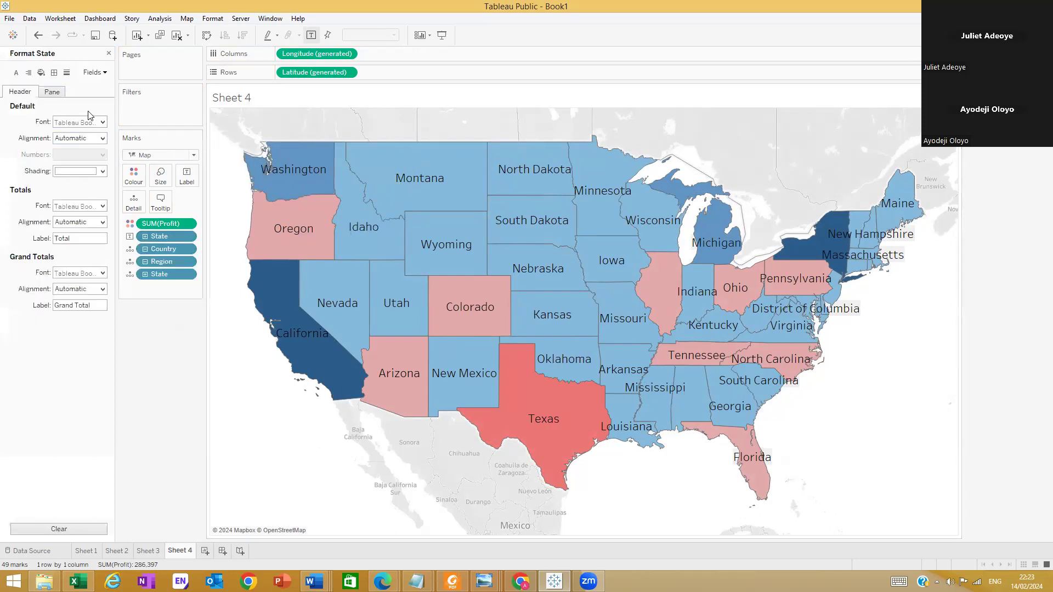
{"action": "left_click", "coordinate": [102, 122]}
{"action": "left_click", "coordinate": [80, 153]}
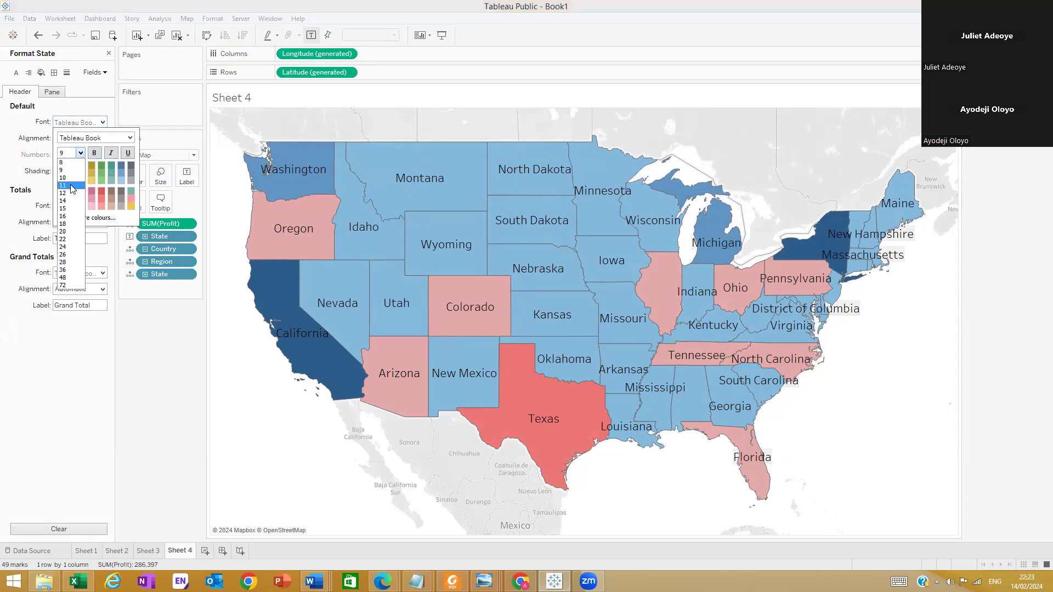
{"action": "left_click", "coordinate": [74, 178]}
{"action": "left_click", "coordinate": [95, 153]}
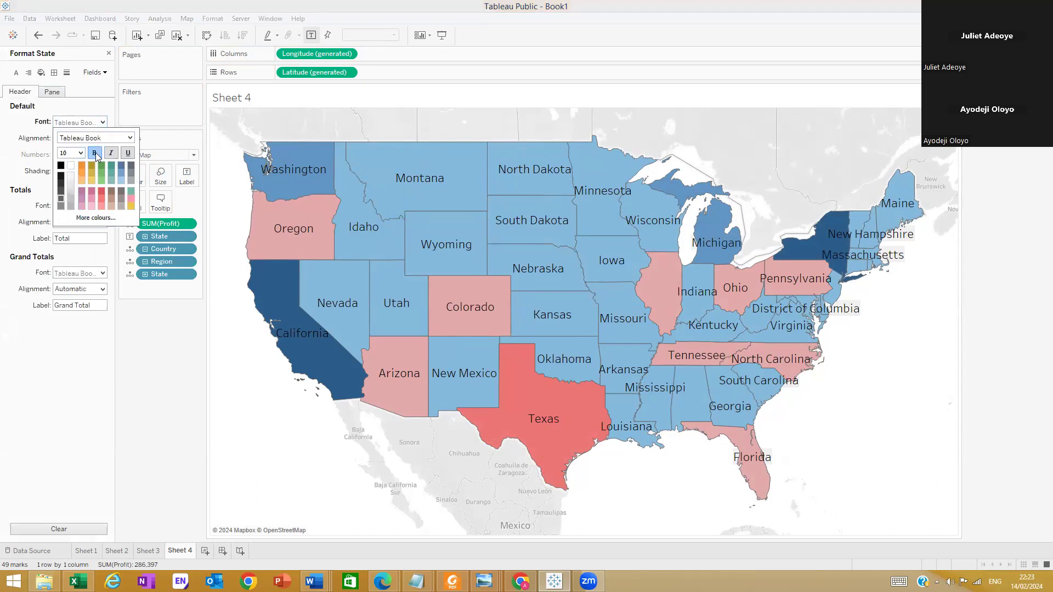
{"action": "left_click", "coordinate": [131, 264]}
Set the worksheet's default pane font to Tableau Semibold, size 8
{"action": "left_click", "coordinate": [16, 73]}
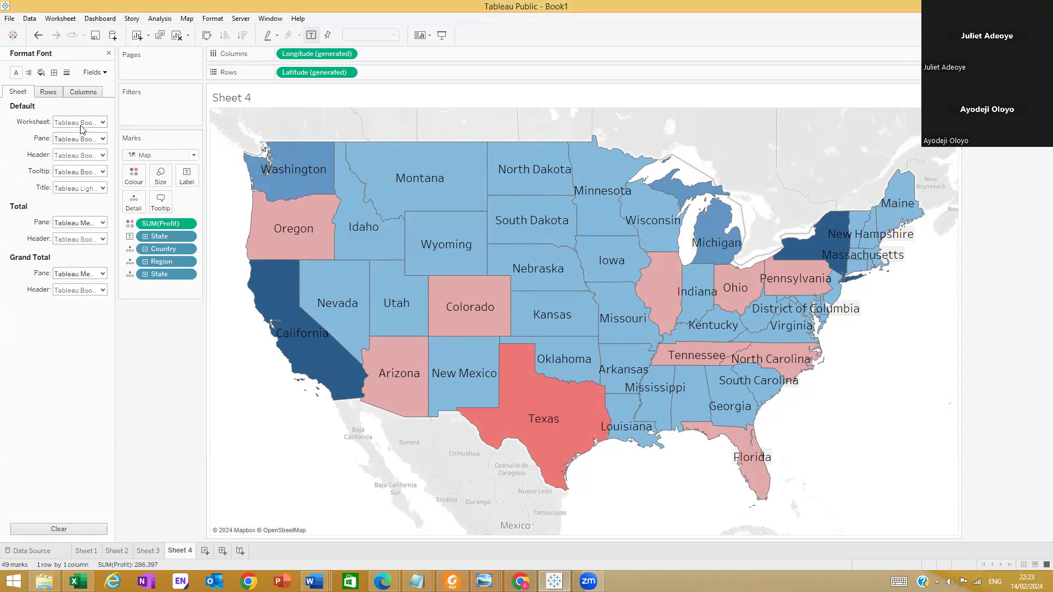
{"action": "left_click", "coordinate": [102, 139]}
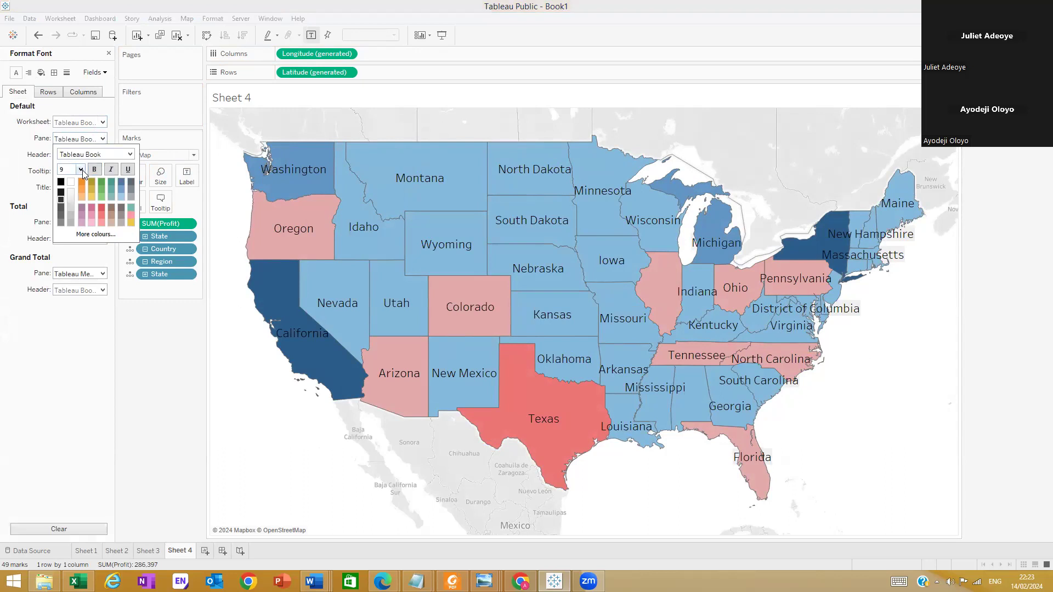
{"action": "left_click", "coordinate": [130, 154]}
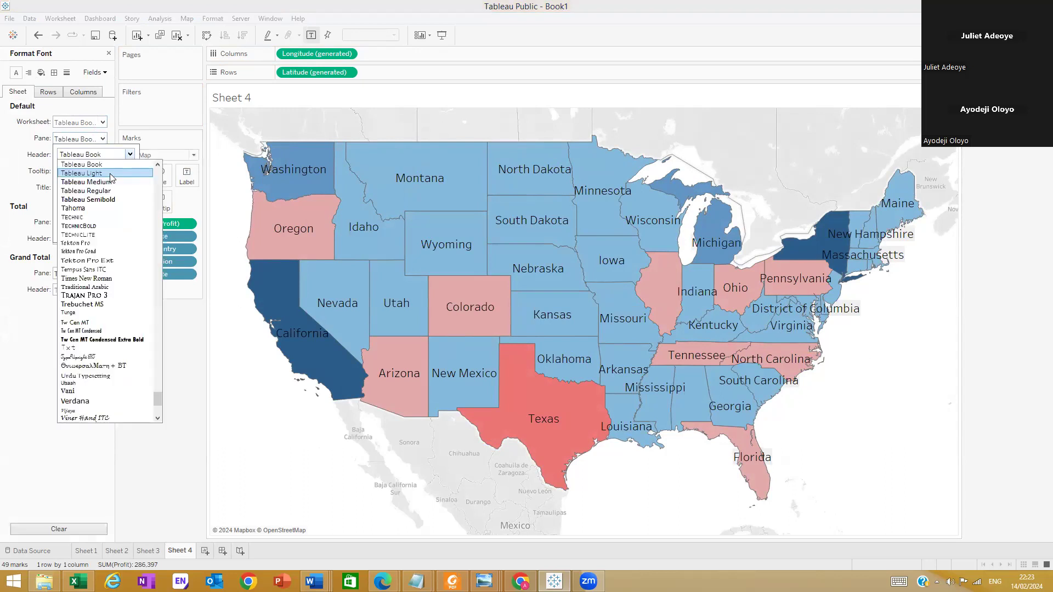
{"action": "left_click", "coordinate": [95, 200]}
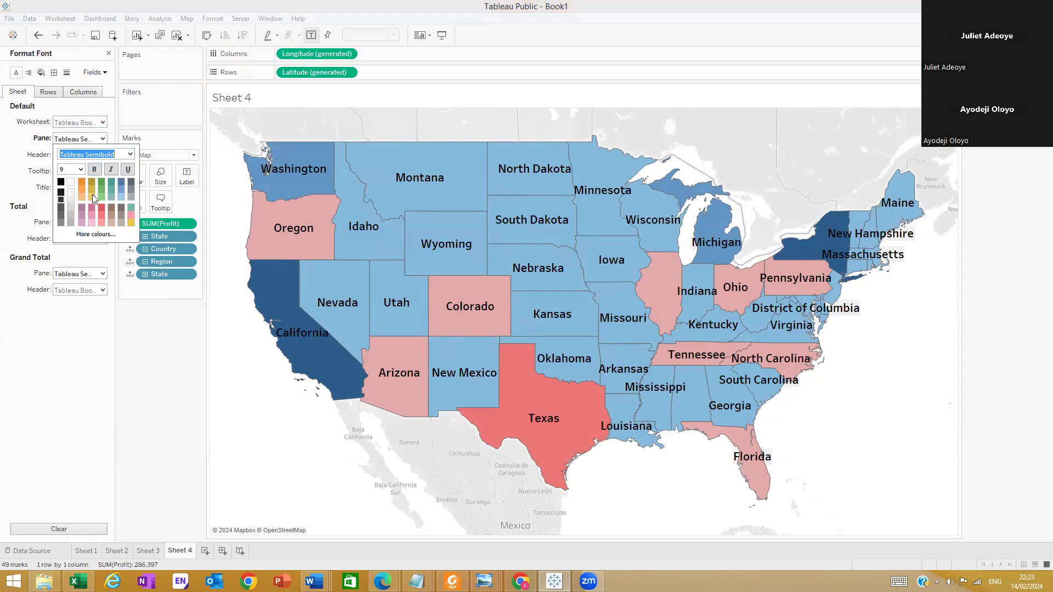
{"action": "left_click", "coordinate": [80, 170]}
{"action": "left_click", "coordinate": [69, 181]}
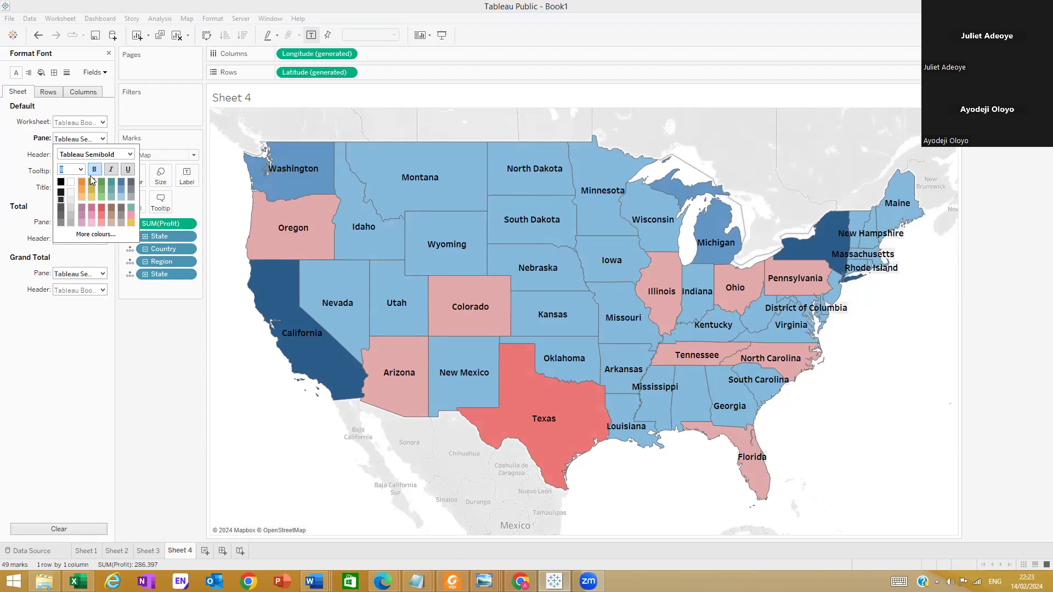
Change the default pane font of the state labels to Tw Cen MT Condensed
{"action": "left_click", "coordinate": [130, 156]}
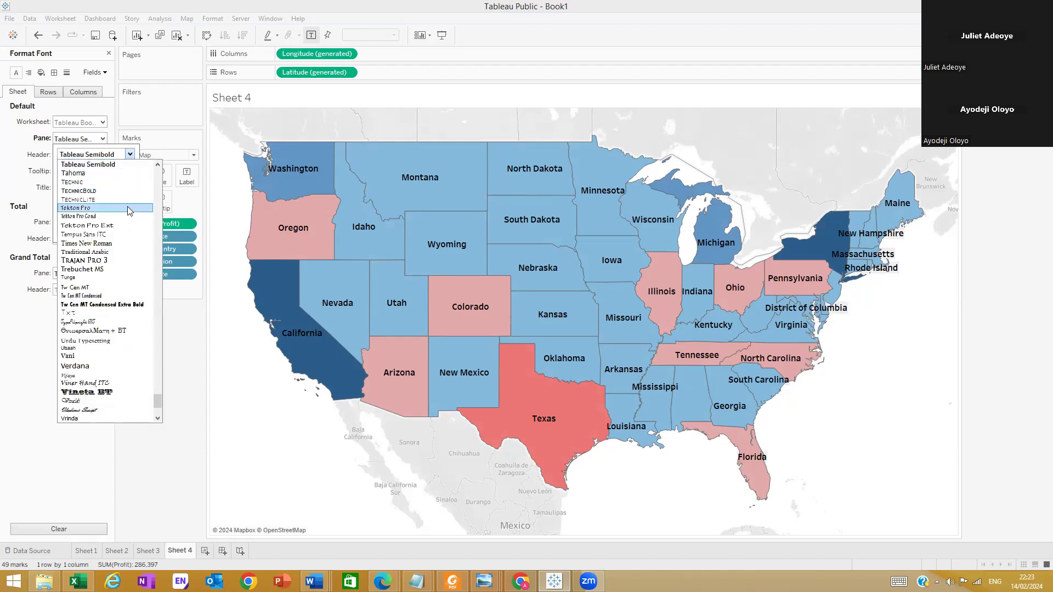
{"action": "scroll", "coordinate": [130, 212], "scroll_direction": "up", "scroll_amount": 3}
{"action": "scroll", "coordinate": [128, 213], "scroll_direction": "down", "scroll_amount": 2}
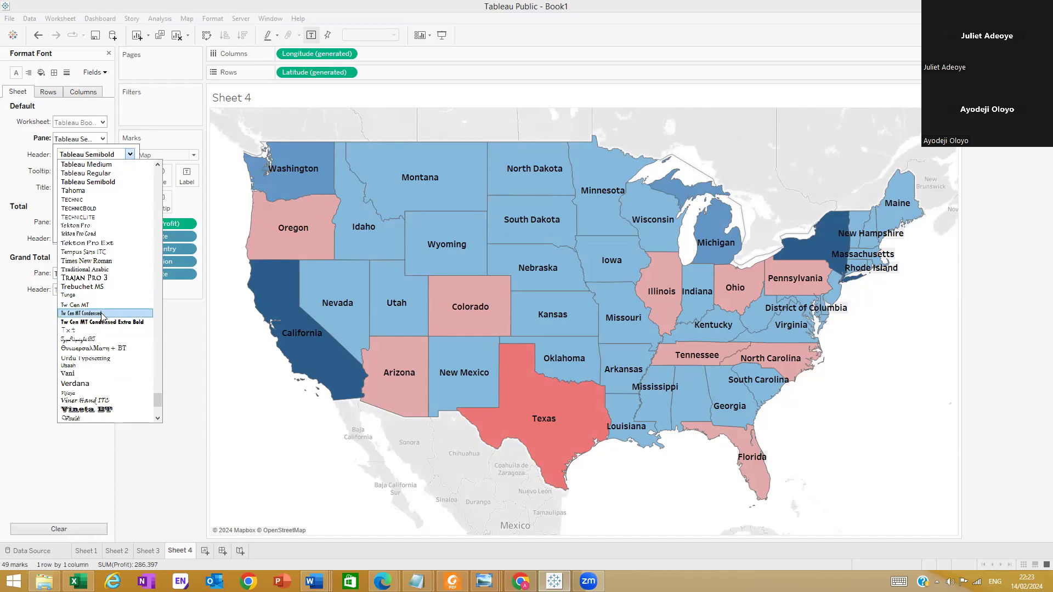
{"action": "left_click", "coordinate": [102, 313]}
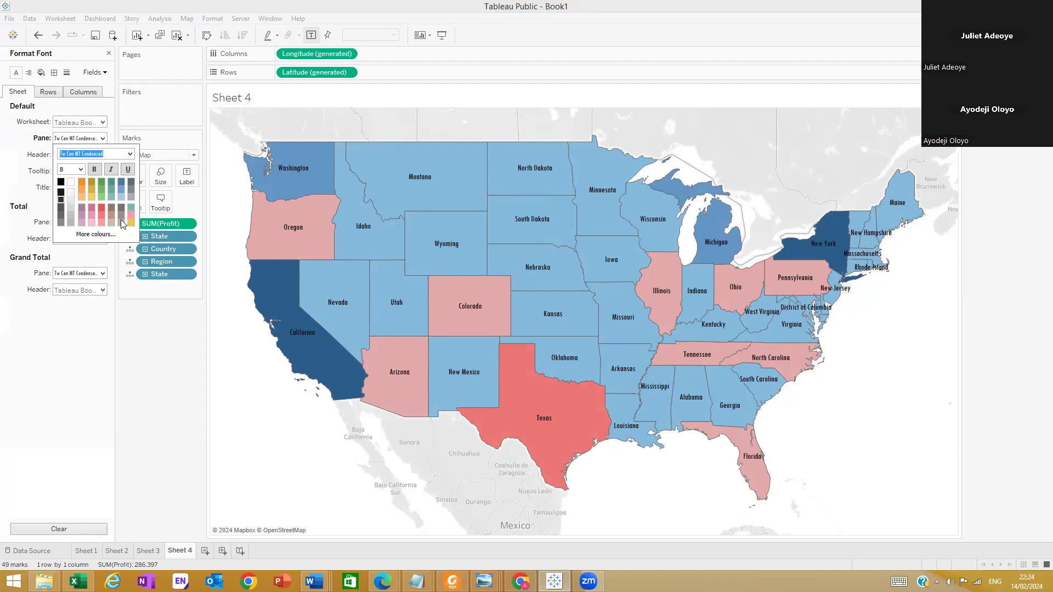
Try size 9 for the state labels' pane font, and return it to size 8
{"action": "left_click", "coordinate": [79, 169]}
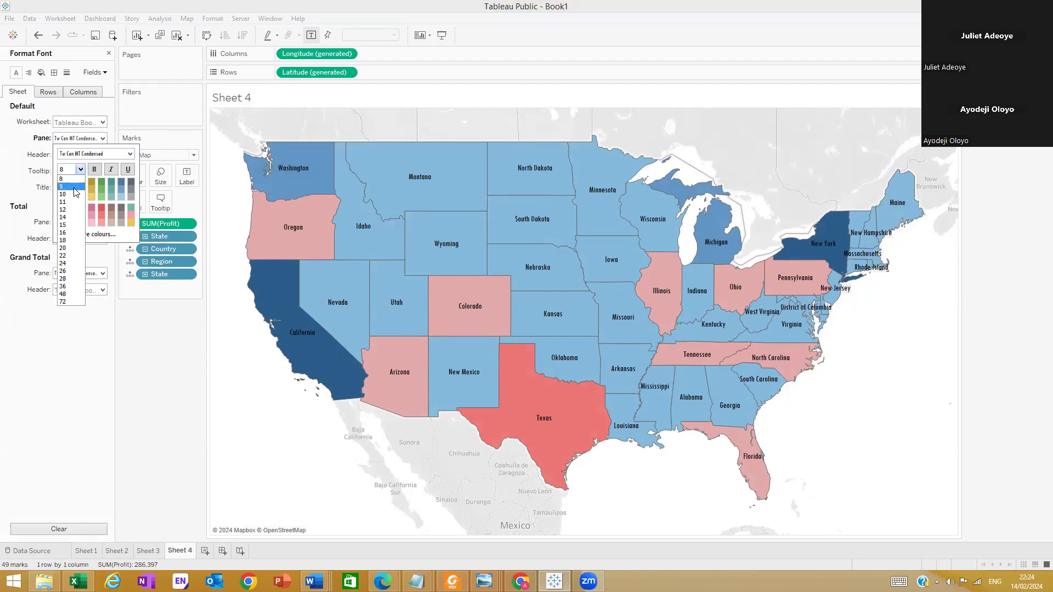
{"action": "left_click", "coordinate": [75, 186]}
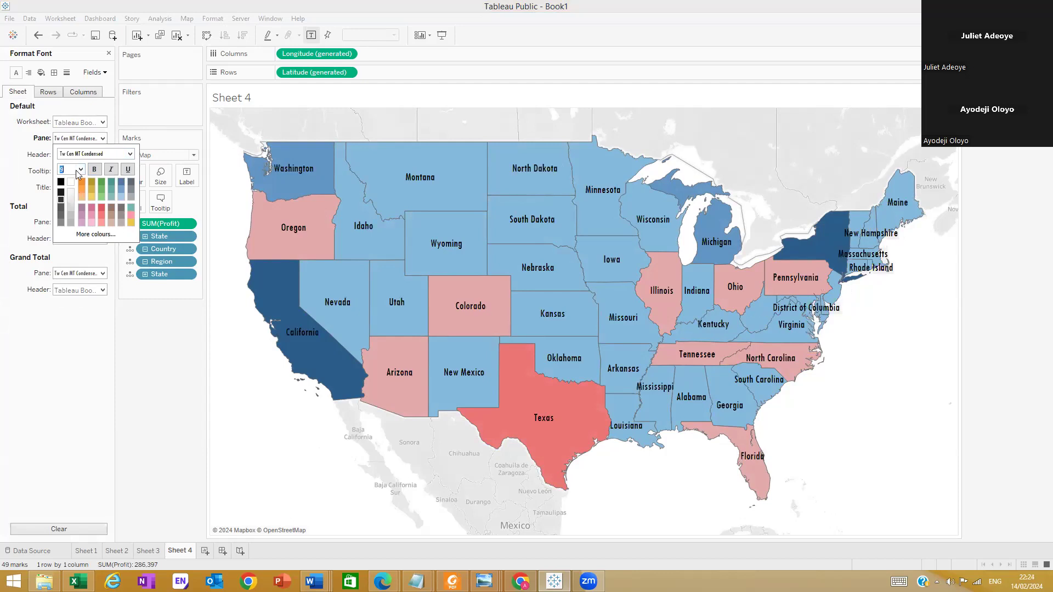
{"action": "left_click", "coordinate": [80, 169]}
{"action": "left_click", "coordinate": [77, 181]}
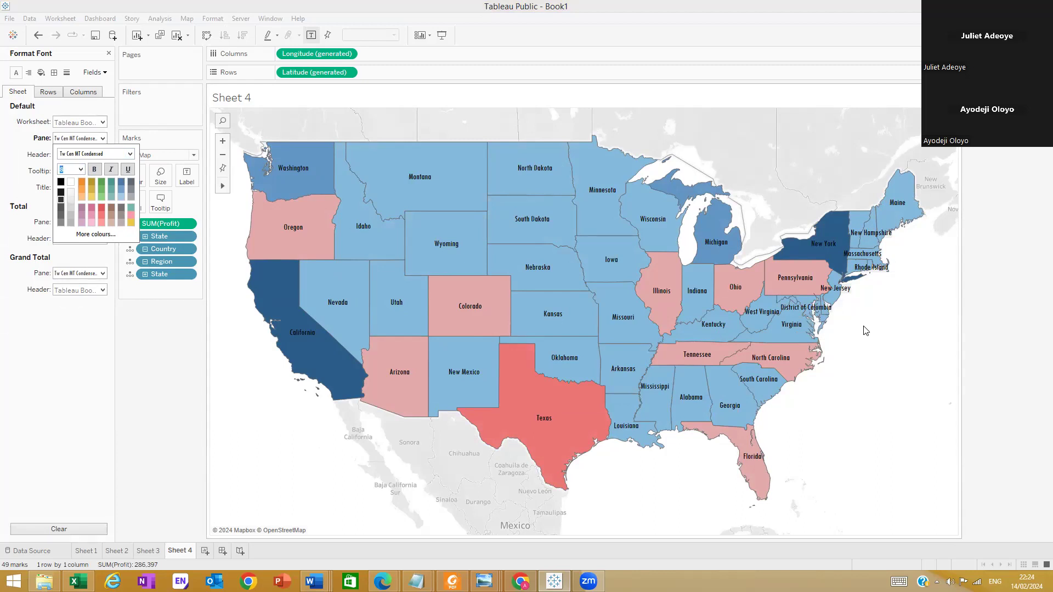
Look through the charts on Sheets 1, 2 and 3, and return to the map on Sheet 4
{"action": "mouse_move", "coordinate": [291, 172]}
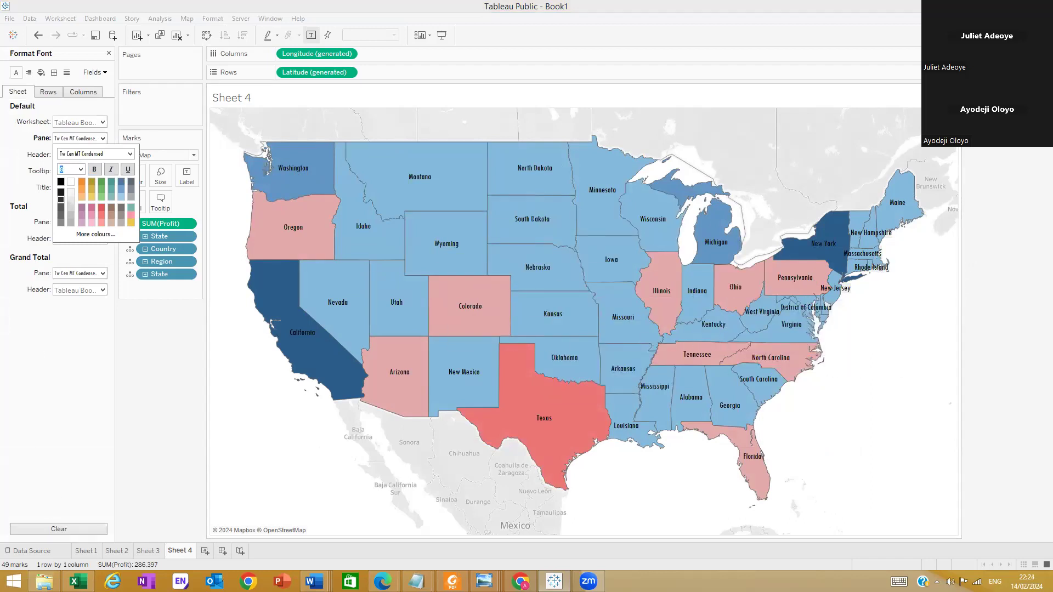
{"action": "left_click", "coordinate": [91, 551]}
{"action": "left_click", "coordinate": [116, 551]}
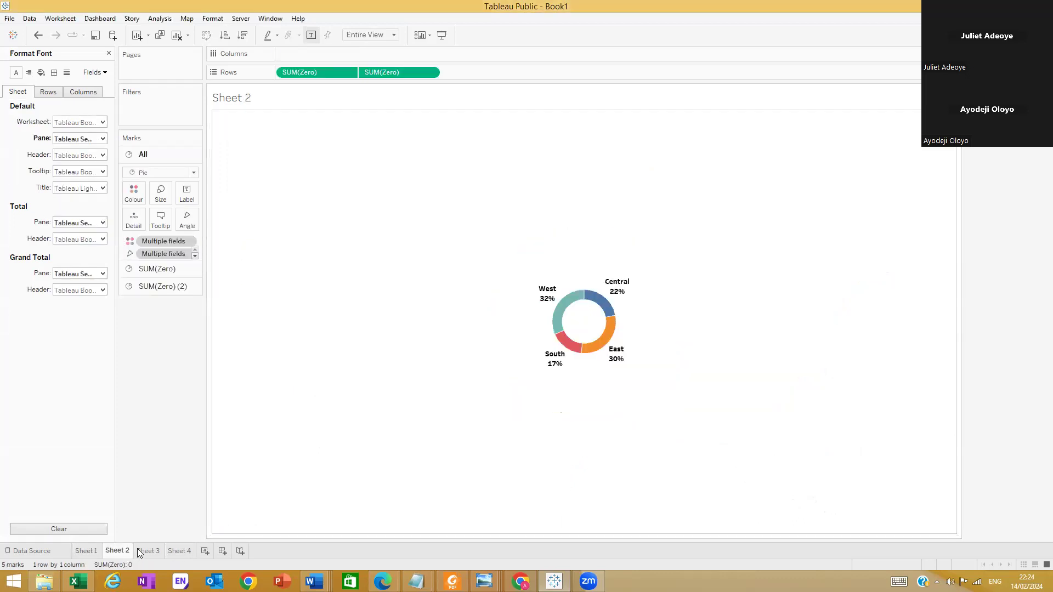
{"action": "left_click", "coordinate": [146, 551]}
{"action": "left_click", "coordinate": [179, 551]}
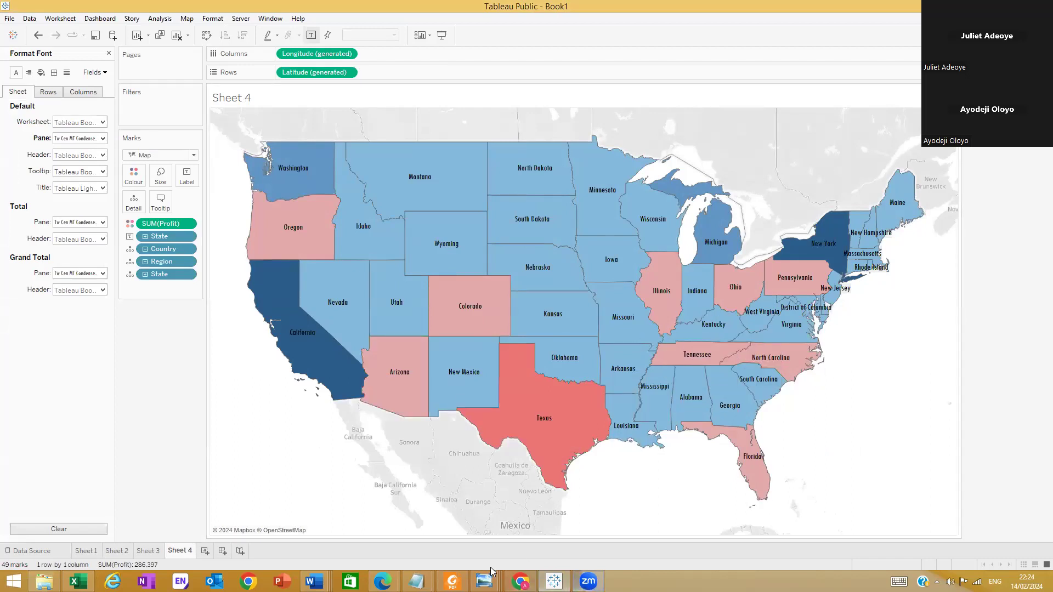
Review the layout of the reference dashboard image in Windows Photo Viewer, and switch back to Tableau
{"action": "mouse_move", "coordinate": [485, 581]}
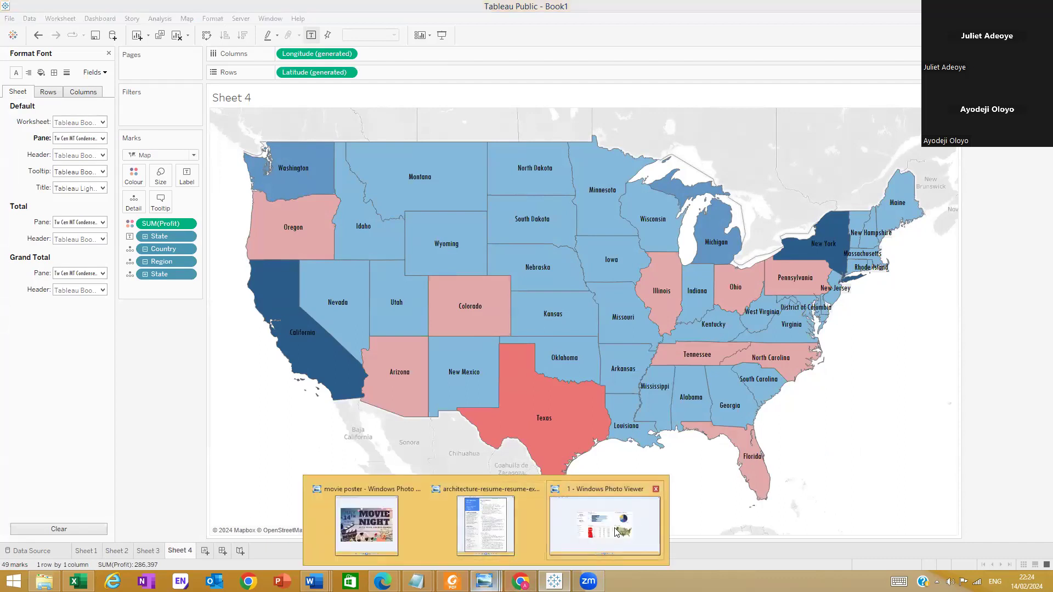
{"action": "left_click", "coordinate": [433, 521]}
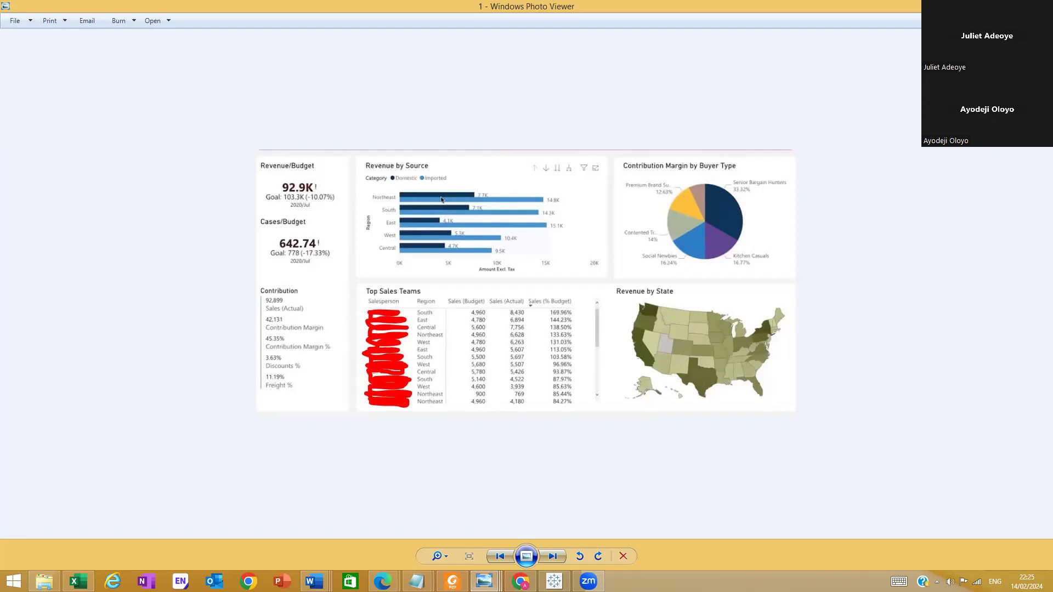
{"action": "key", "text": "alt+Tab"}
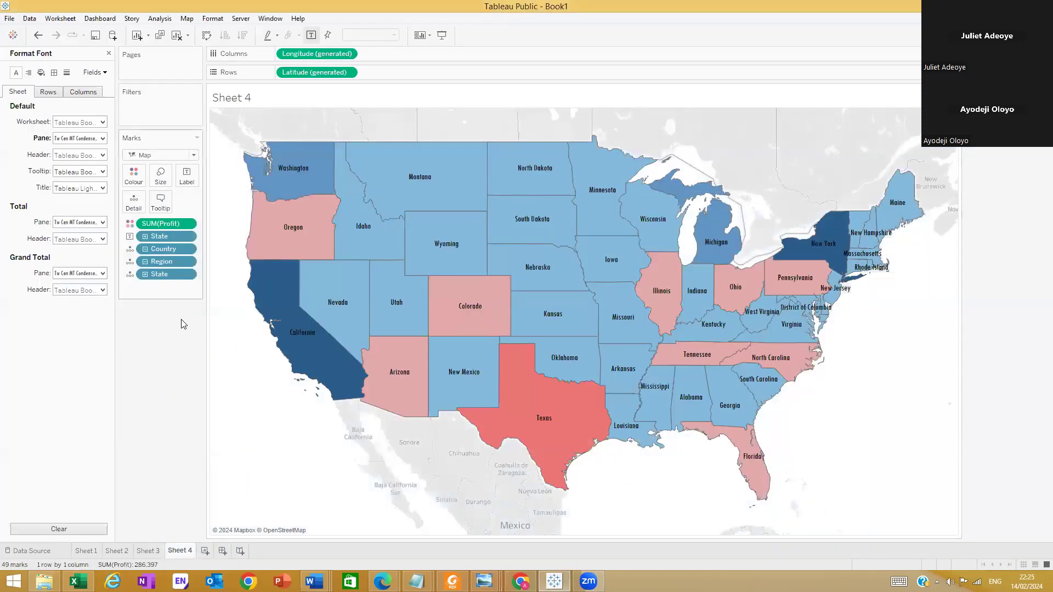
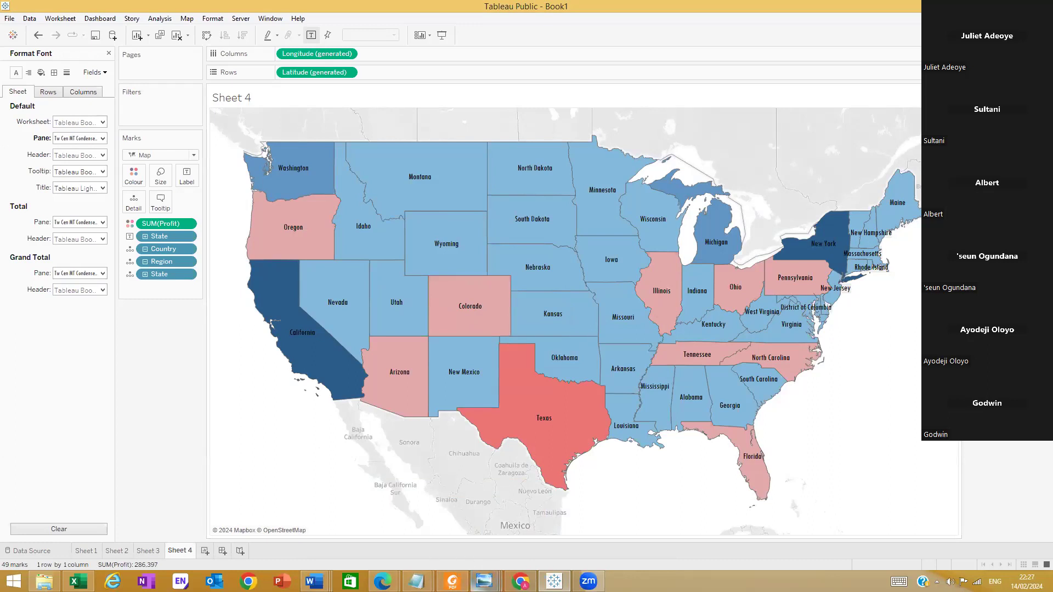
Look over the reference dashboard image and the Chrome window, and return to the Sheet 4 map in Tableau
{"action": "left_click", "coordinate": [484, 581]}
{"action": "left_click", "coordinate": [565, 538]}
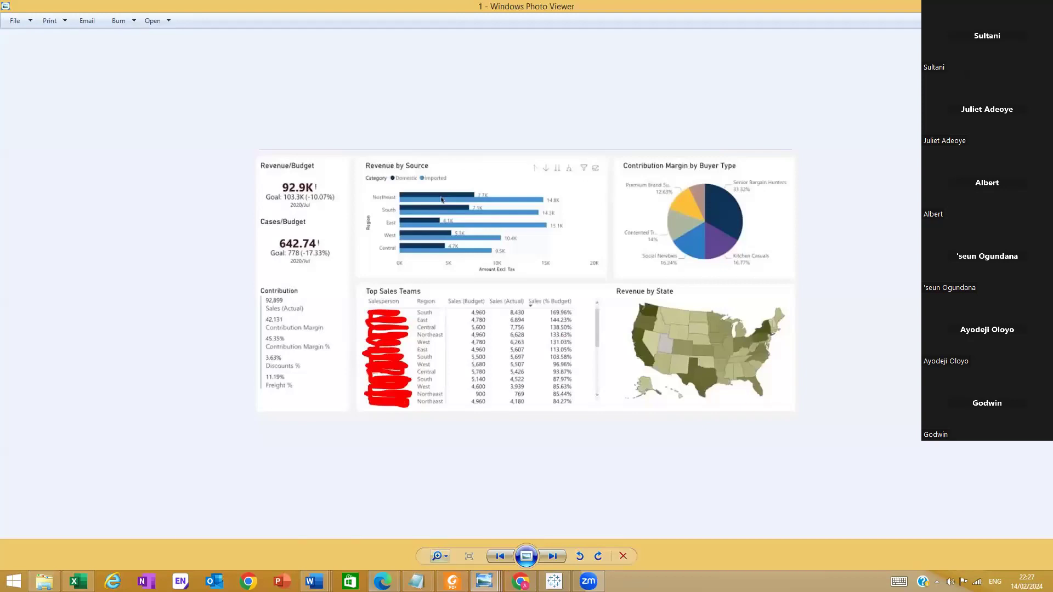
{"action": "left_click", "coordinate": [521, 584]}
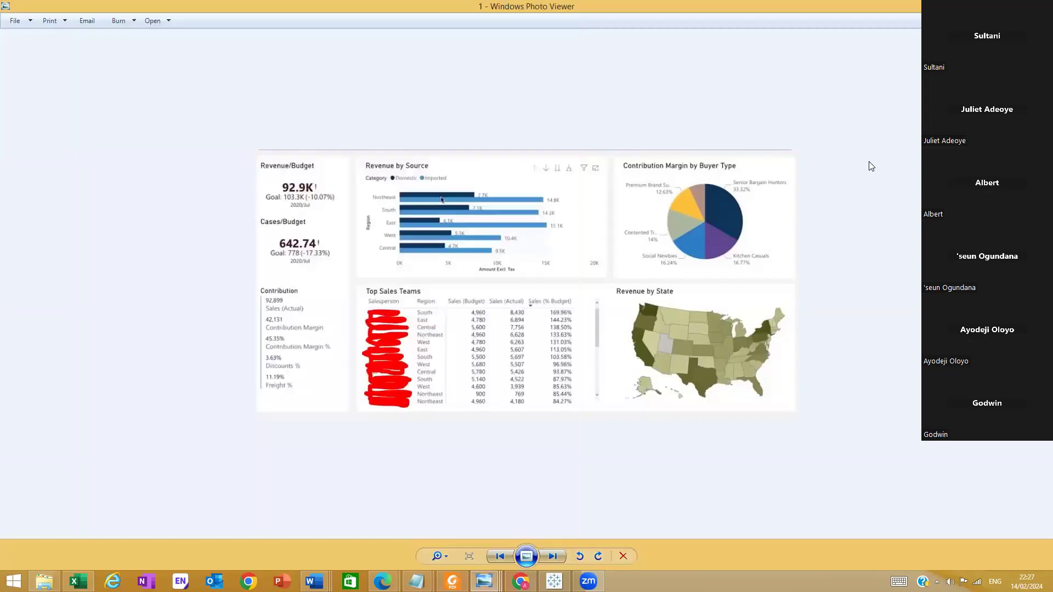
{"action": "left_click", "coordinate": [870, 163]}
{"action": "left_click", "coordinate": [1004, 6]}
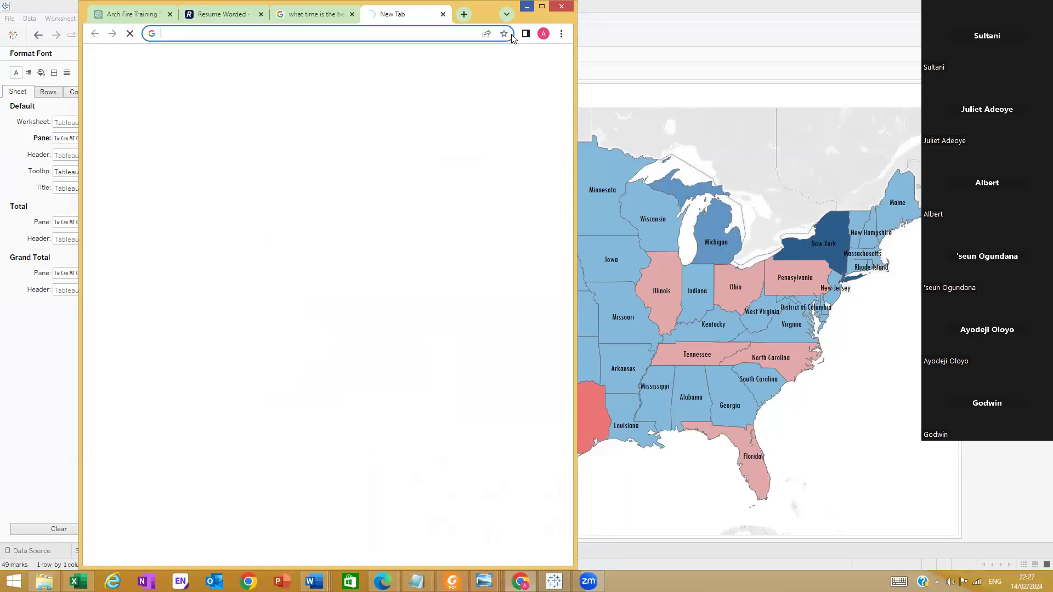
{"action": "left_click", "coordinate": [527, 6]}
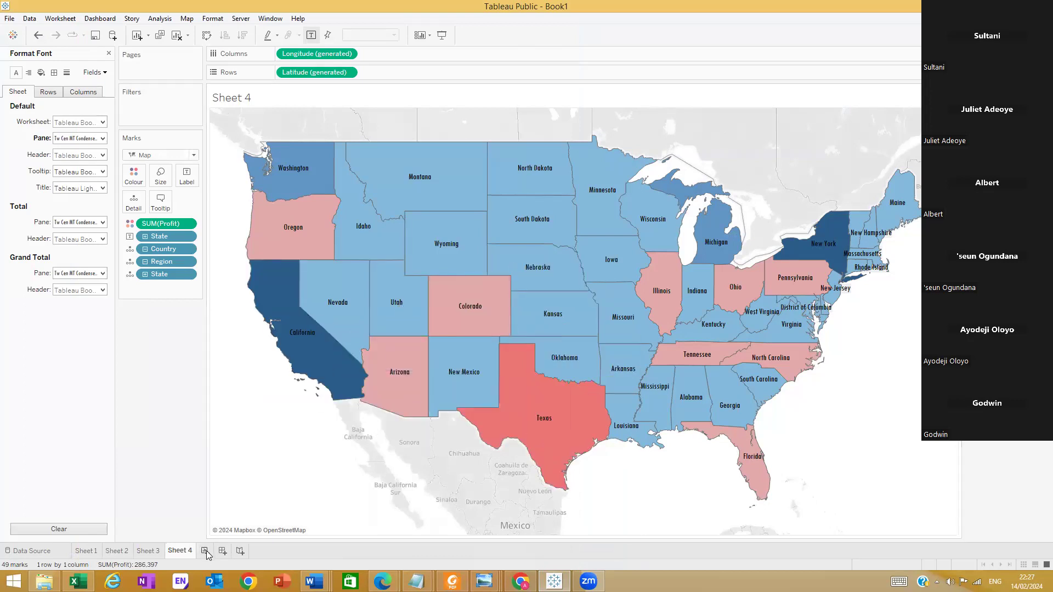
Remove Profit from the Sheet 4 map's colour and State from its labels, close the font formatting, and choose the Map mark type
{"action": "left_click_drag", "start_coordinate": [162, 224], "coordinate": [61, 362]}
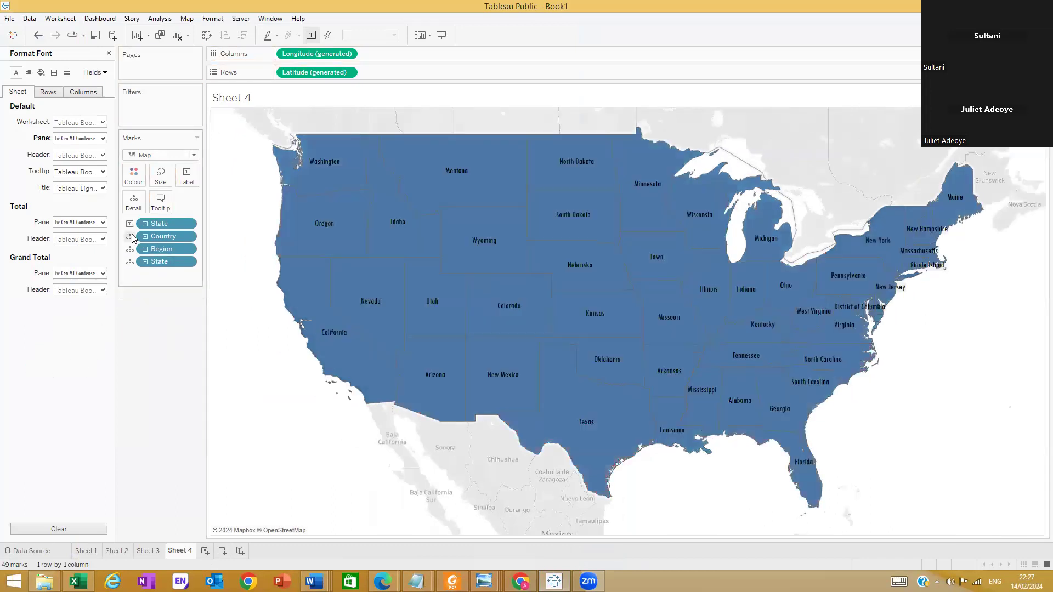
{"action": "left_click_drag", "start_coordinate": [159, 224], "coordinate": [81, 366]}
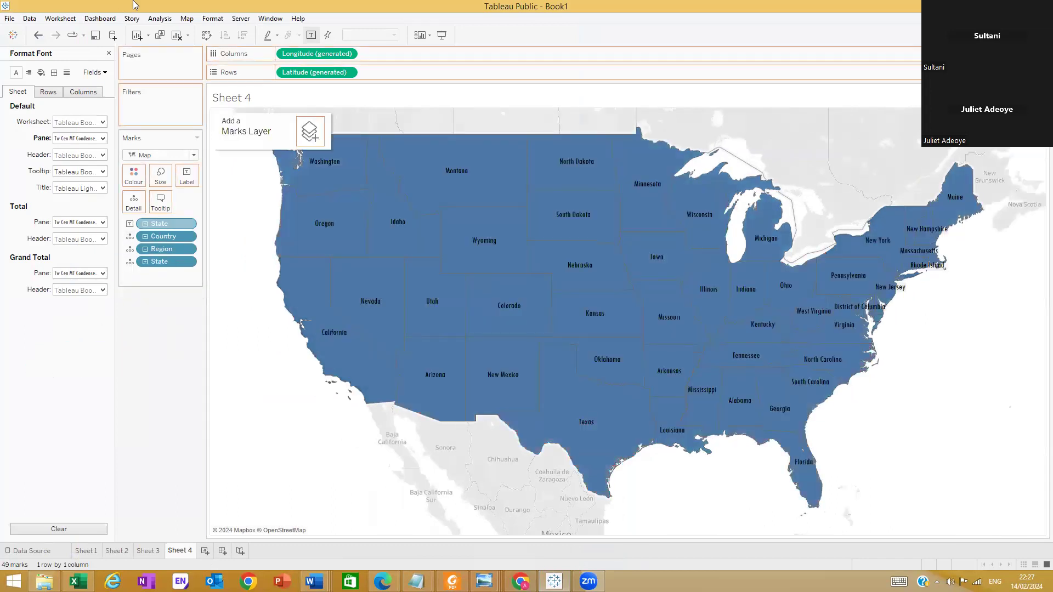
{"action": "left_click", "coordinate": [109, 53]}
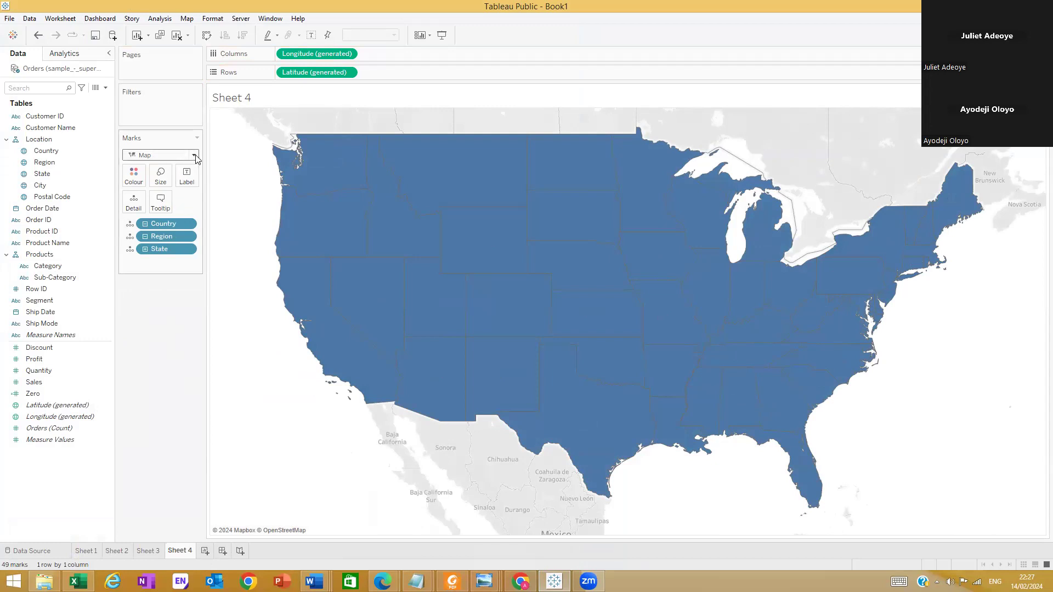
{"action": "mouse_move", "coordinate": [422, 225]}
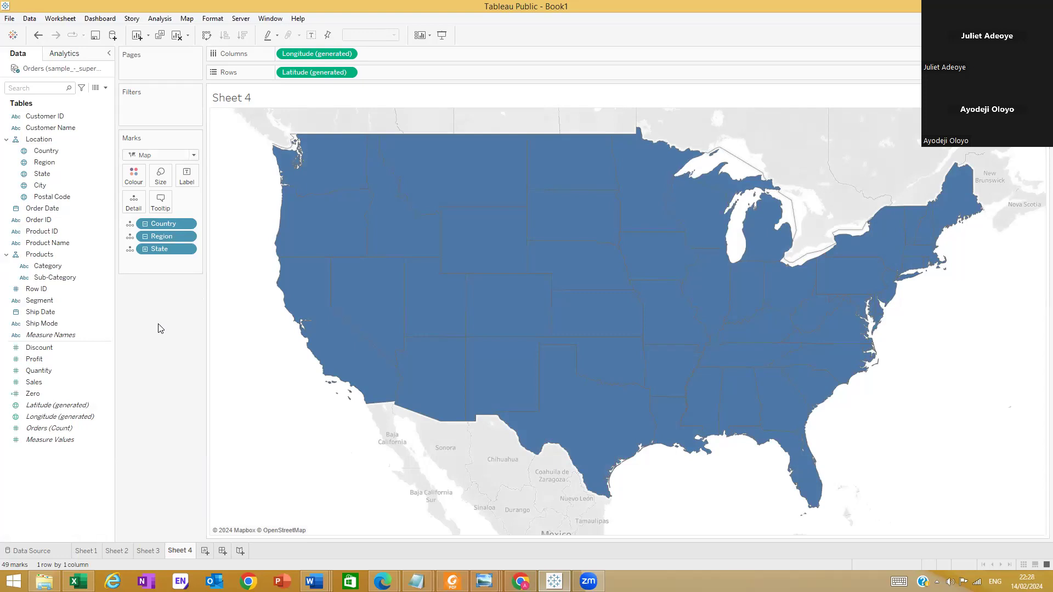
{"action": "left_click", "coordinate": [193, 155]}
{"action": "left_click", "coordinate": [153, 269]}
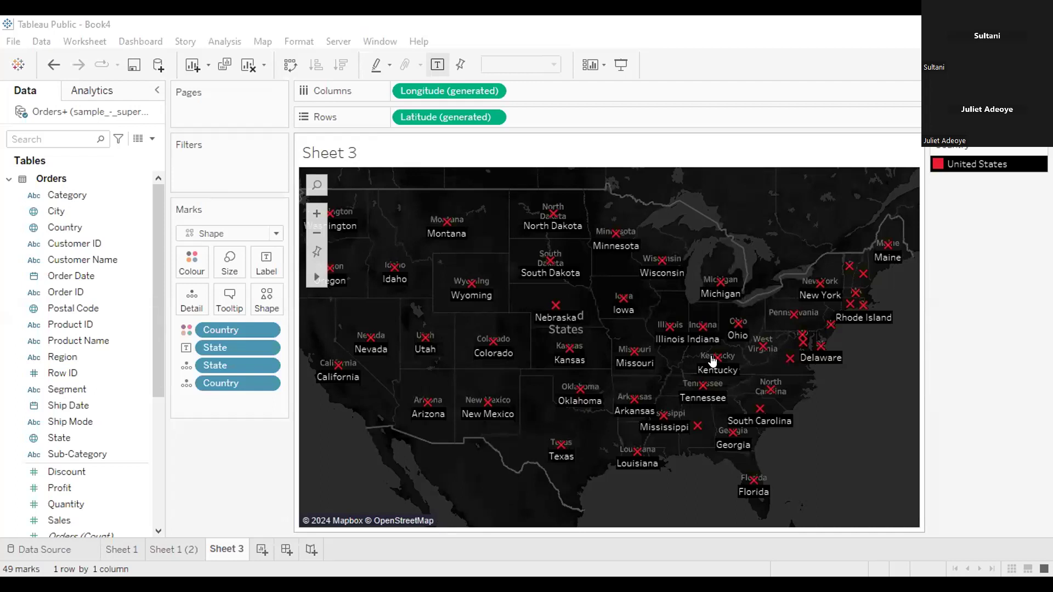
Clear every Country and State field from the marks of the Sheet 3 map in Book4, including colour, label and detail
{"action": "mouse_move", "coordinate": [491, 345]}
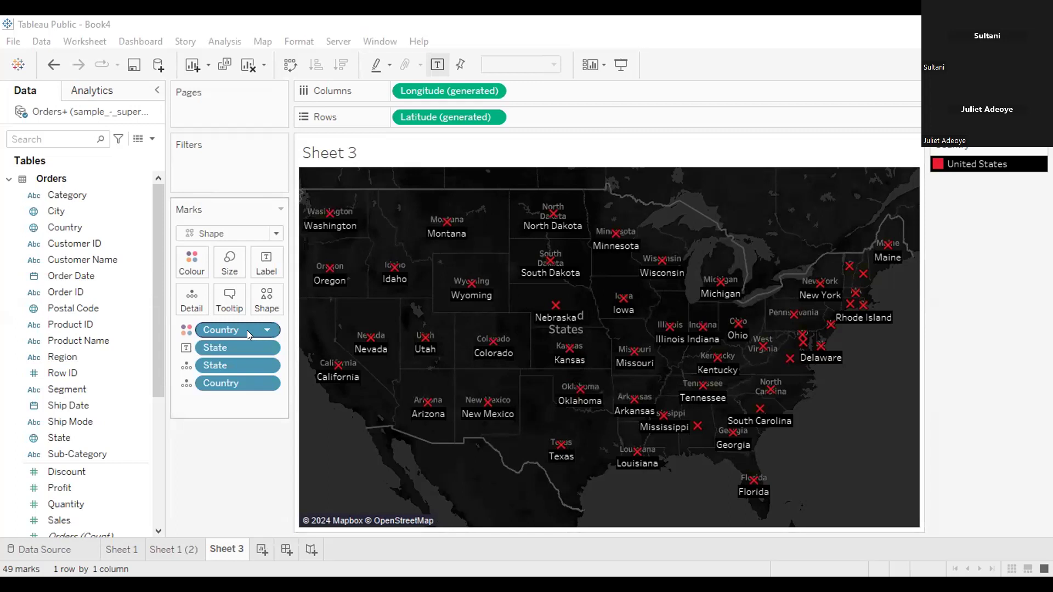
{"action": "mouse_move", "coordinate": [238, 330]}
{"action": "left_mouse_down"}
{"action": "mouse_move", "coordinate": [104, 335]}
{"action": "mouse_move", "coordinate": [216, 340]}
{"action": "mouse_move", "coordinate": [217, 330]}
{"action": "left_mouse_up"}
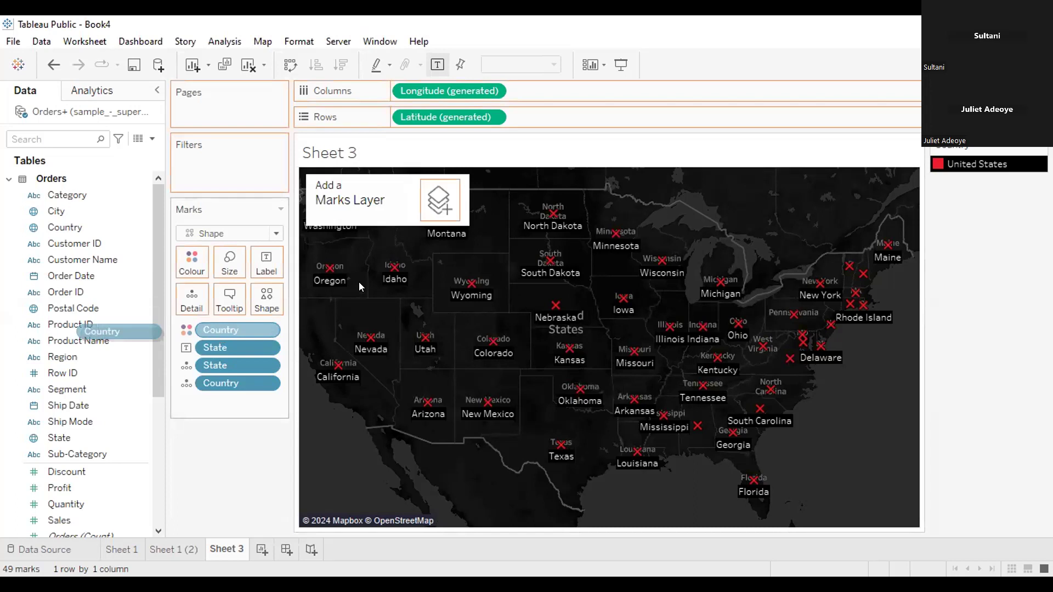
{"action": "left_click", "coordinate": [181, 273]}
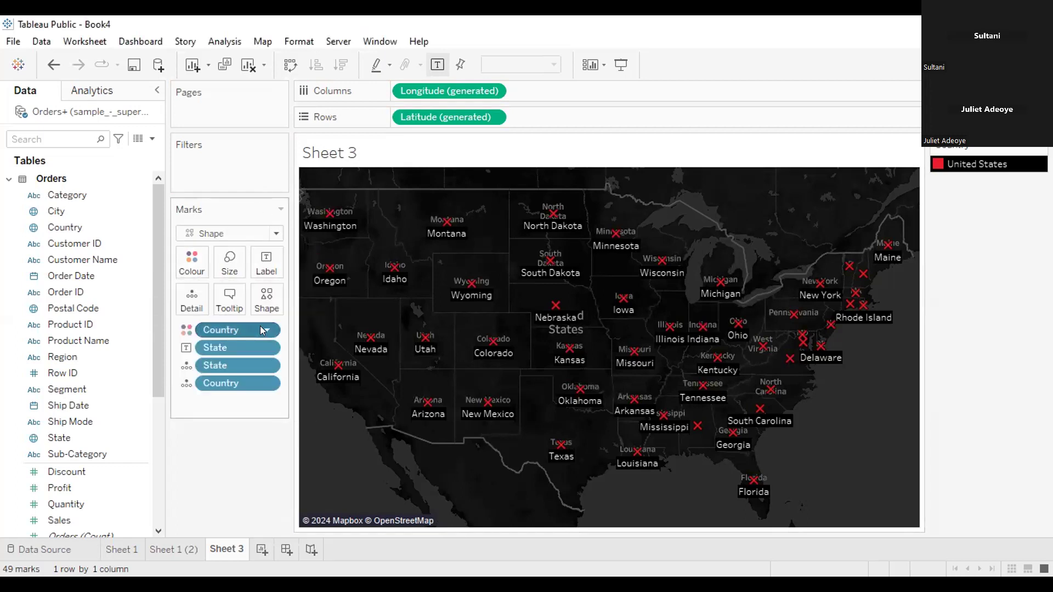
{"action": "right_click", "coordinate": [243, 330]}
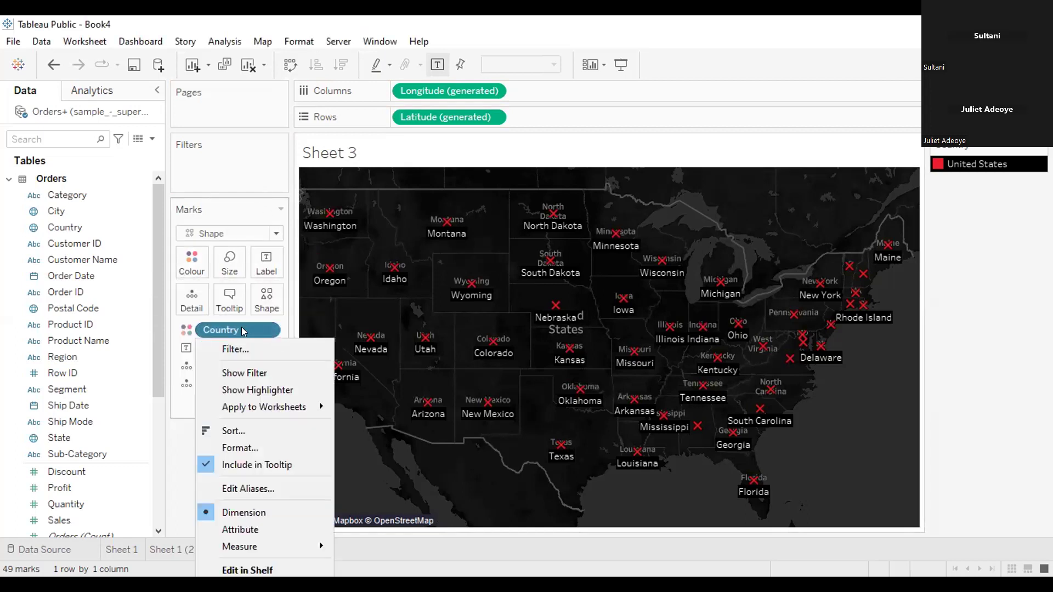
{"action": "left_click", "coordinate": [219, 331]}
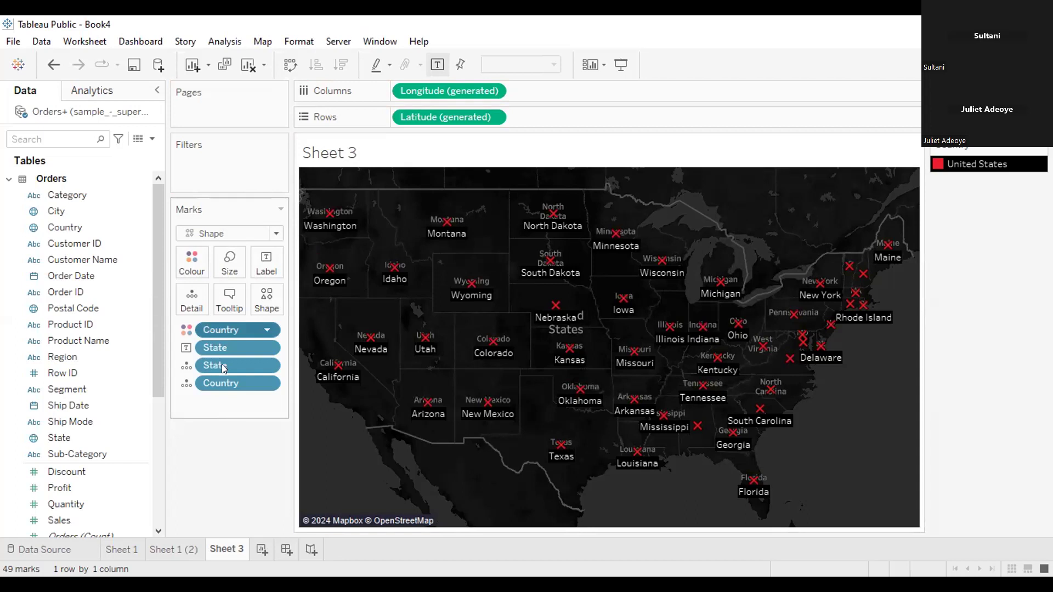
{"action": "key", "text": "Delete"}
{"action": "left_click_drag", "start_coordinate": [222, 365], "coordinate": [121, 357]}
{"action": "left_click_drag", "start_coordinate": [216, 366], "coordinate": [215, 365]}
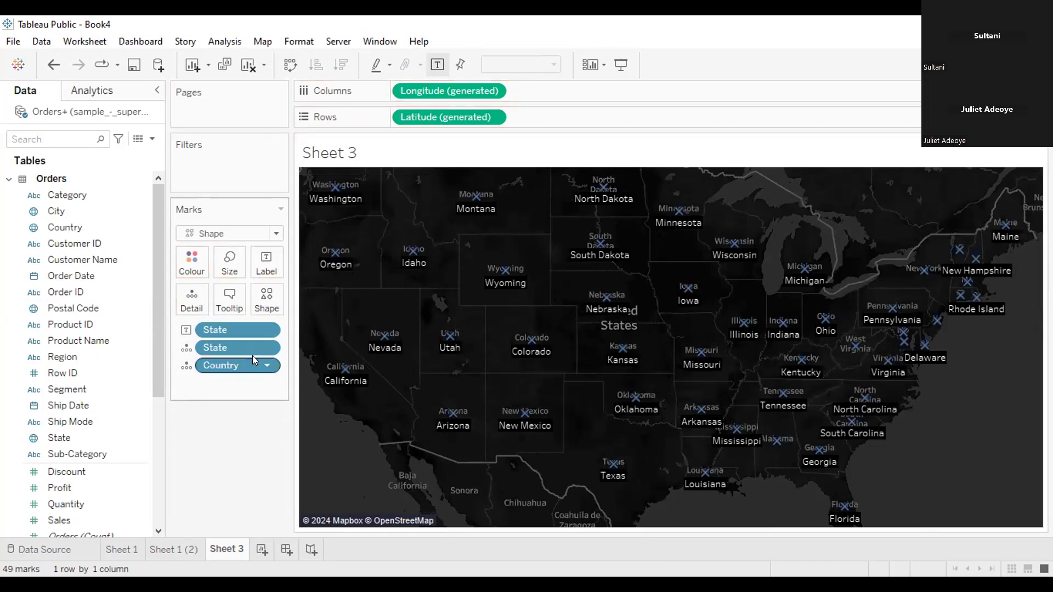
{"action": "left_click_drag", "start_coordinate": [236, 363], "coordinate": [92, 369]}
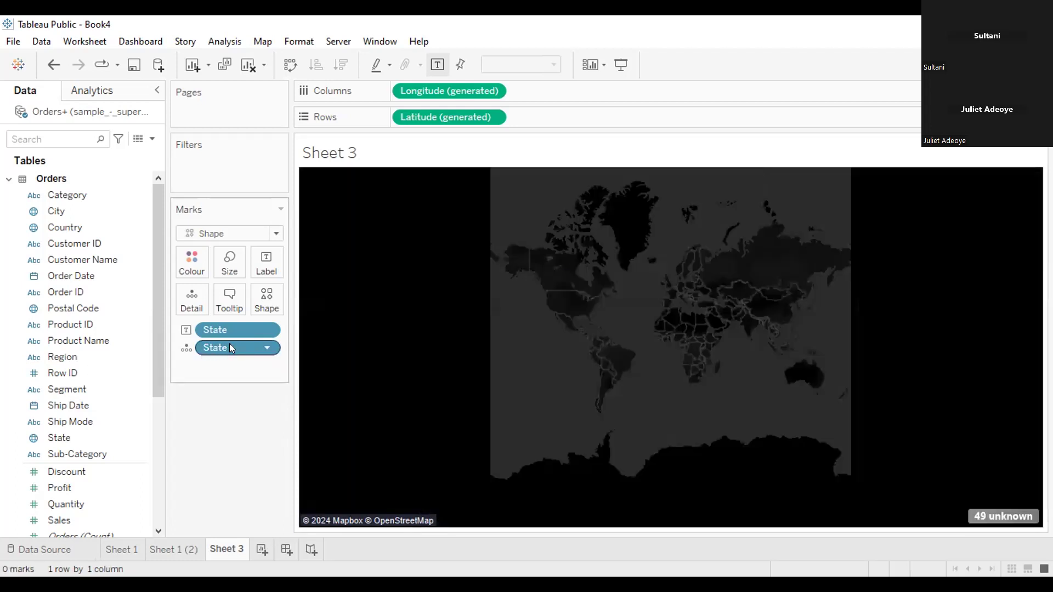
{"action": "left_click_drag", "start_coordinate": [229, 347], "coordinate": [95, 342]}
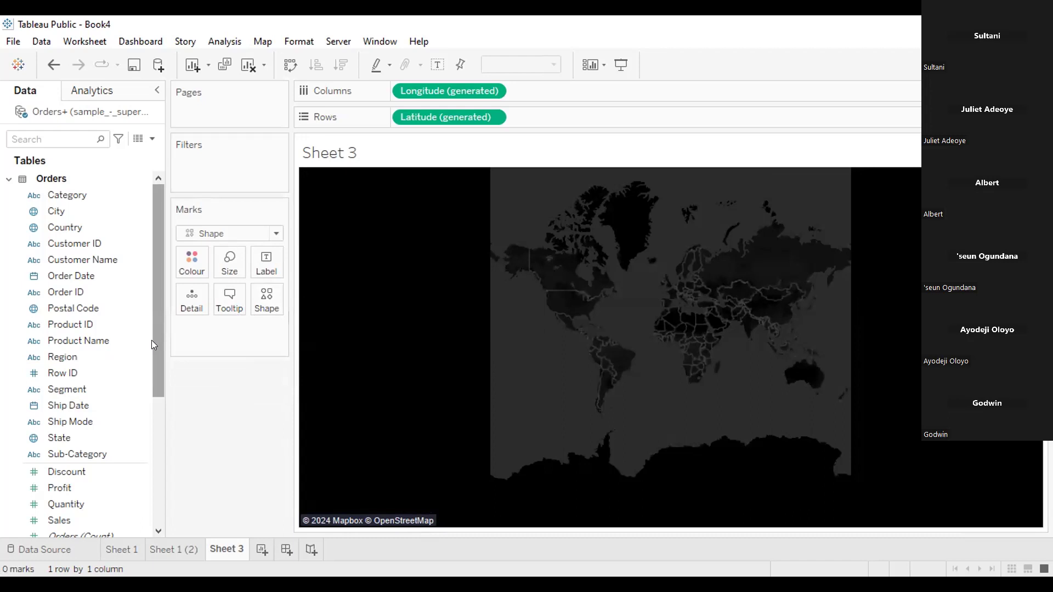
Add State to the detail of the Book4 Sheet 3 map and change the mark type from Shape to Map
{"action": "left_click_drag", "start_coordinate": [152, 340], "coordinate": [152, 363]}
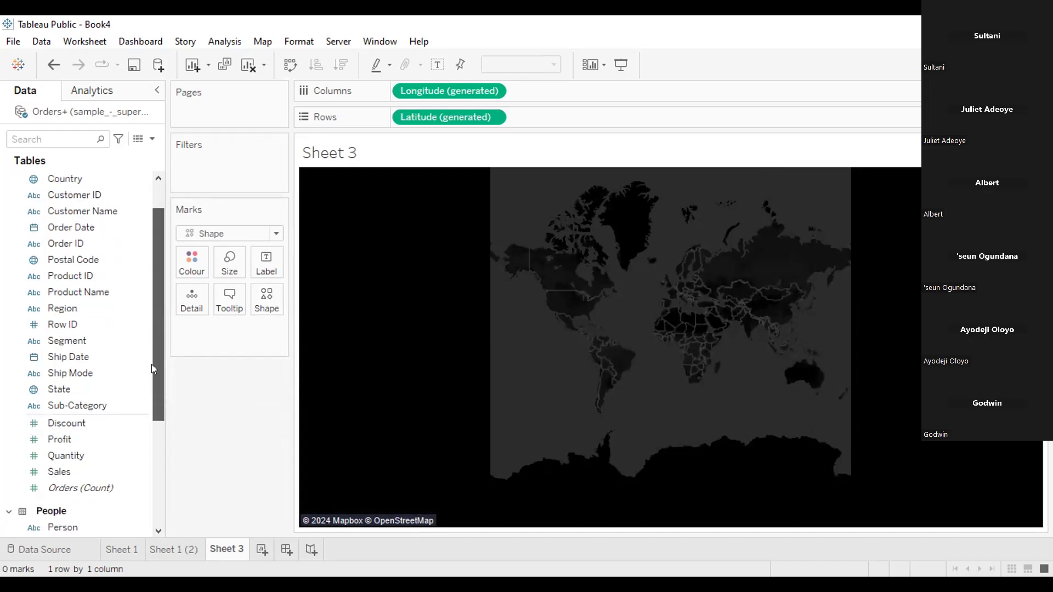
{"action": "left_click", "coordinate": [104, 389]}
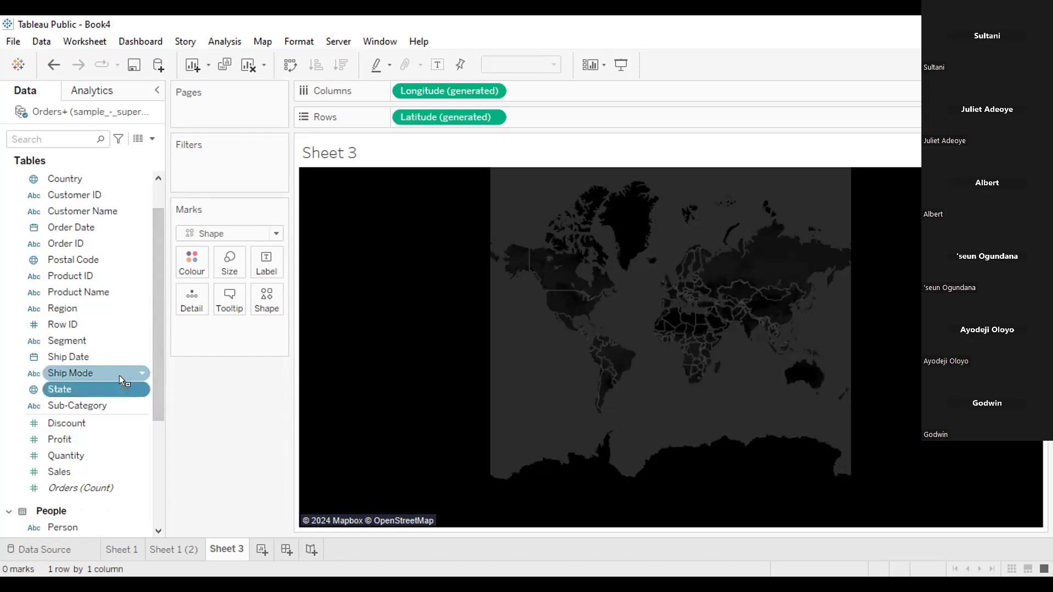
{"action": "left_click_drag", "start_coordinate": [199, 299], "coordinate": [202, 305]}
{"action": "left_click_drag", "start_coordinate": [155, 348], "coordinate": [153, 336]}
{"action": "scroll", "coordinate": [153, 336], "scroll_direction": "up", "scroll_amount": 1}
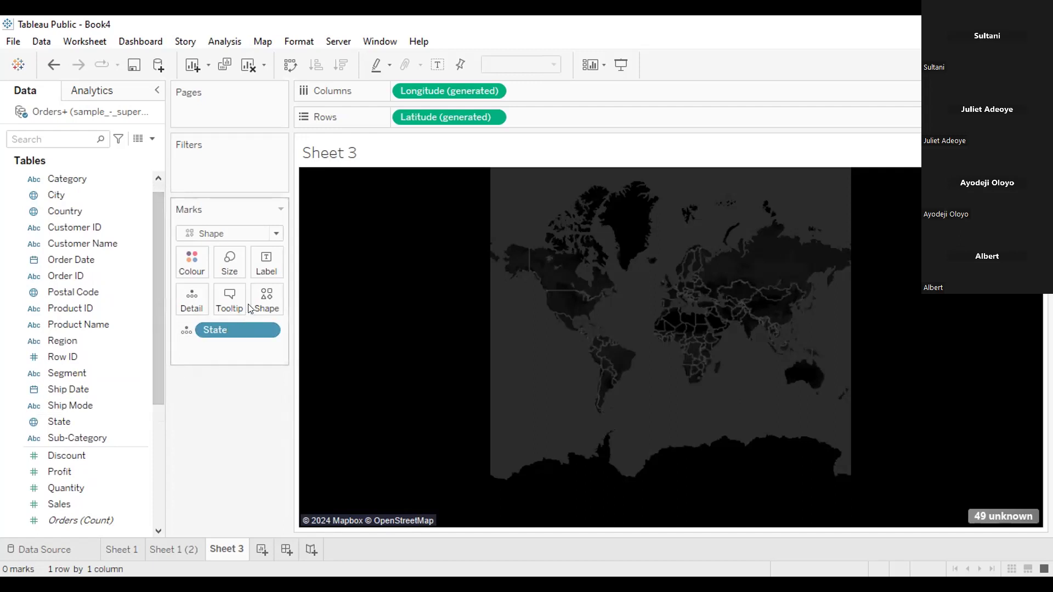
{"action": "left_click", "coordinate": [244, 234]}
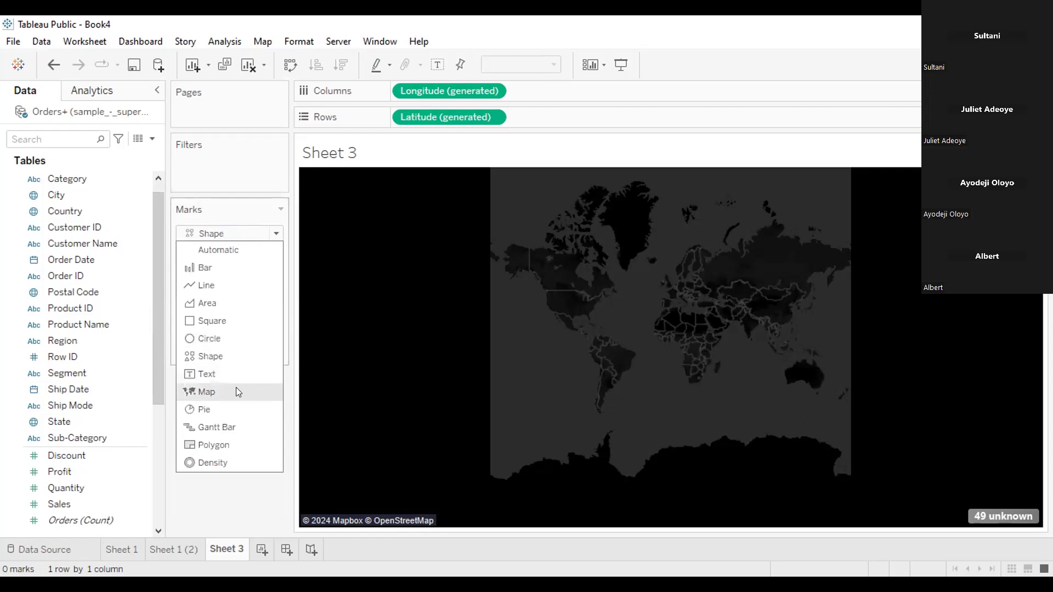
{"action": "left_click", "coordinate": [236, 391]}
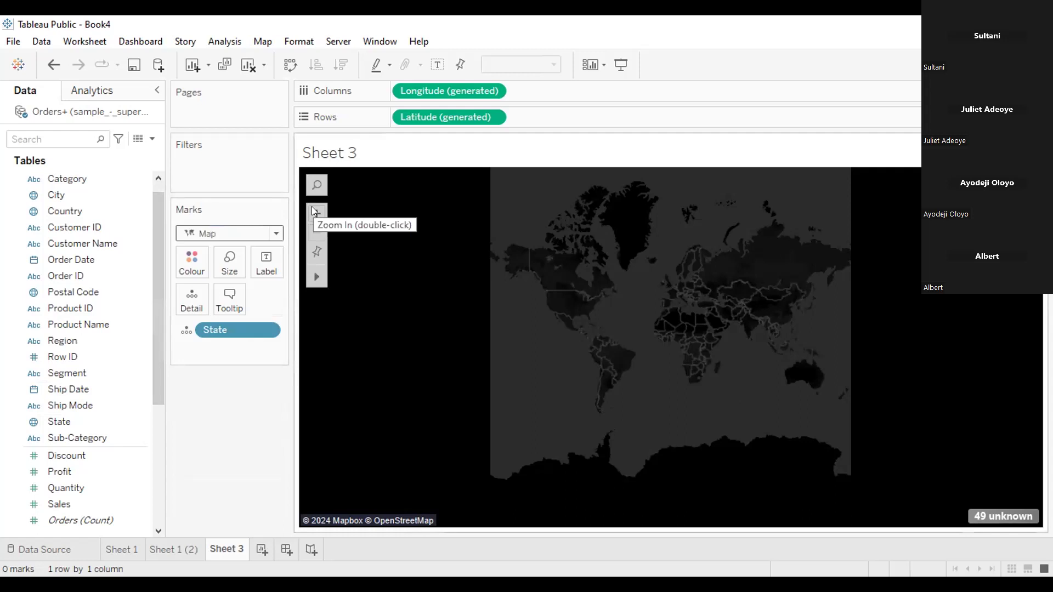
Examine different regions and zoom levels of the Book4 Sheet 3 world map for the plotted states
{"action": "left_click", "coordinate": [316, 211]}
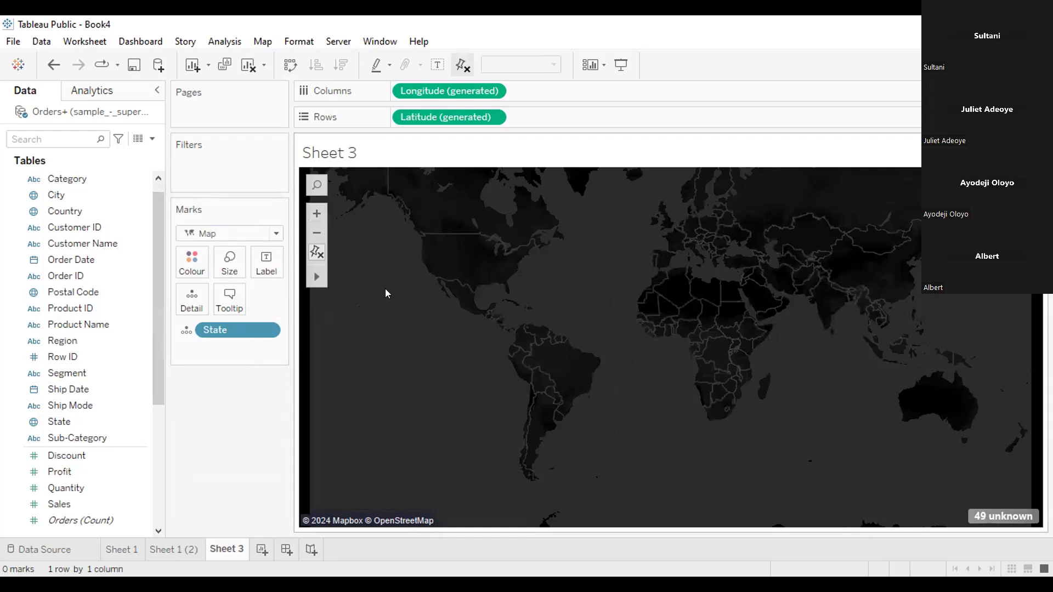
{"action": "left_click", "coordinate": [311, 214]}
{"action": "left_click", "coordinate": [314, 246]}
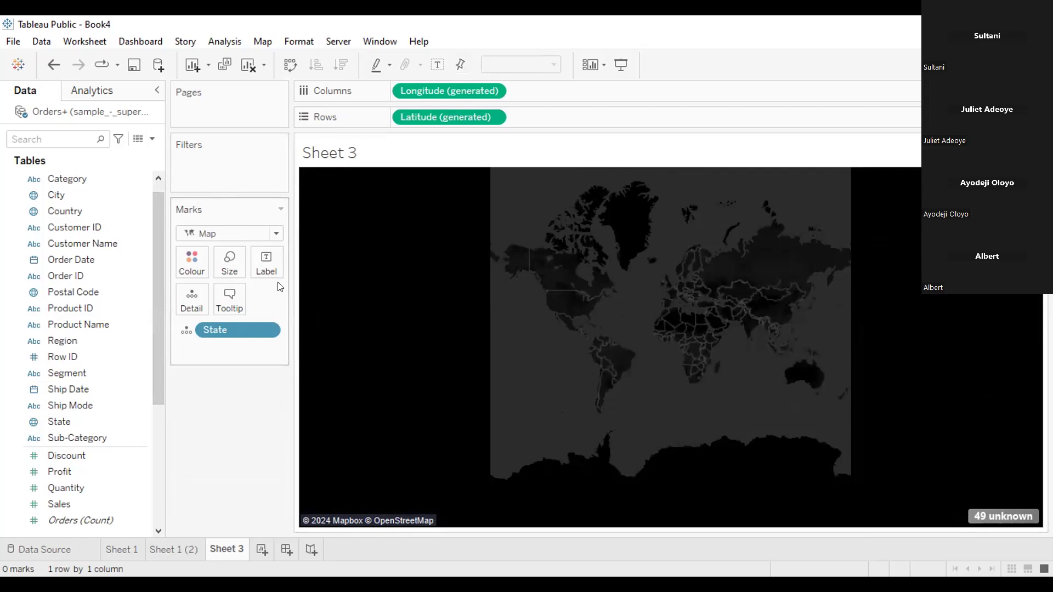
{"action": "mouse_move", "coordinate": [304, 282]}
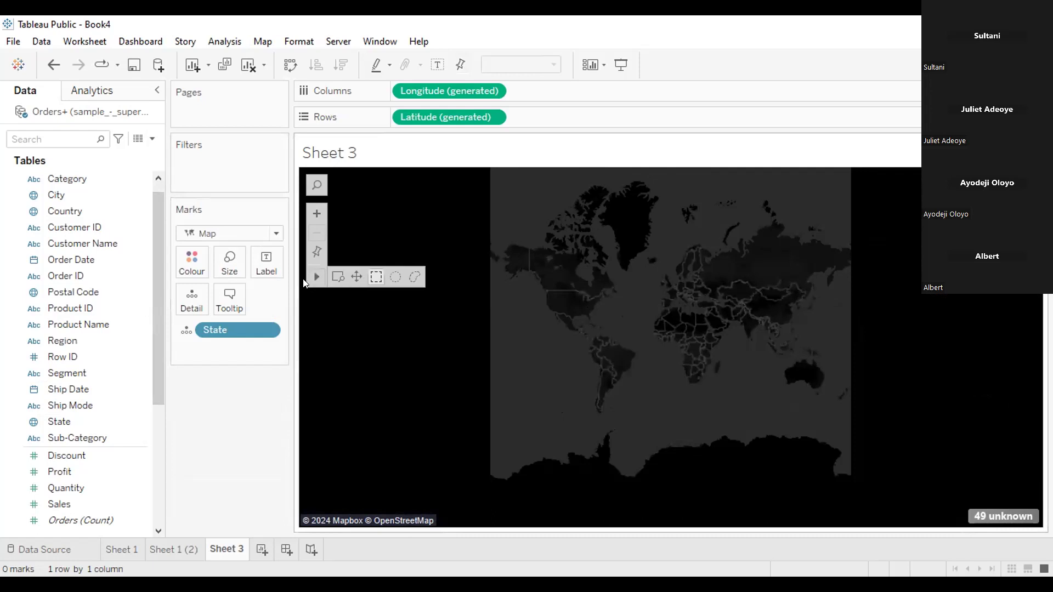
{"action": "left_click", "coordinate": [336, 276]}
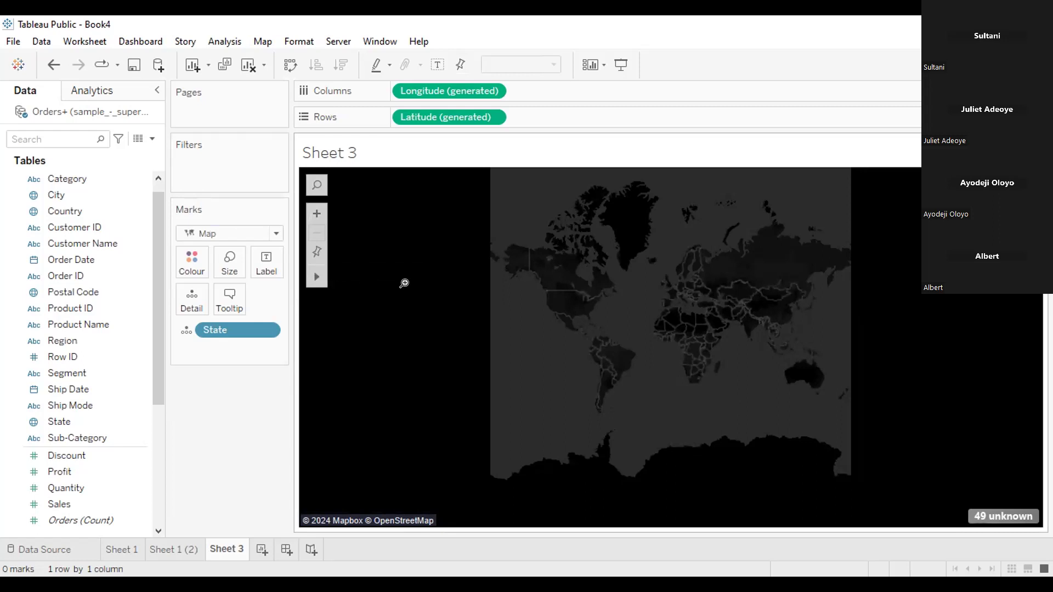
{"action": "left_click", "coordinate": [534, 269]}
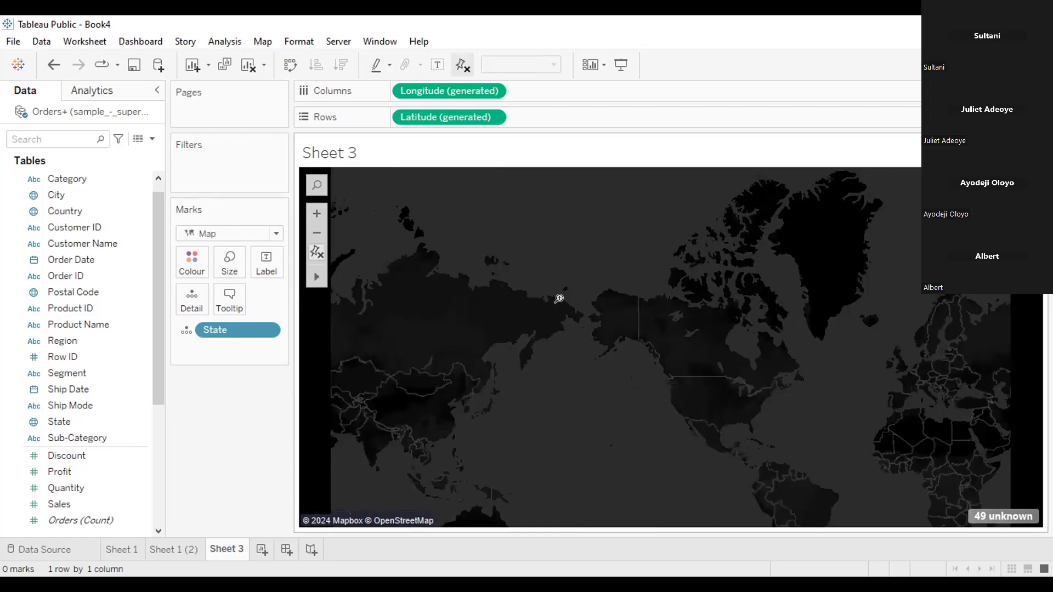
{"action": "left_click_drag", "start_coordinate": [574, 305], "coordinate": [500, 271]}
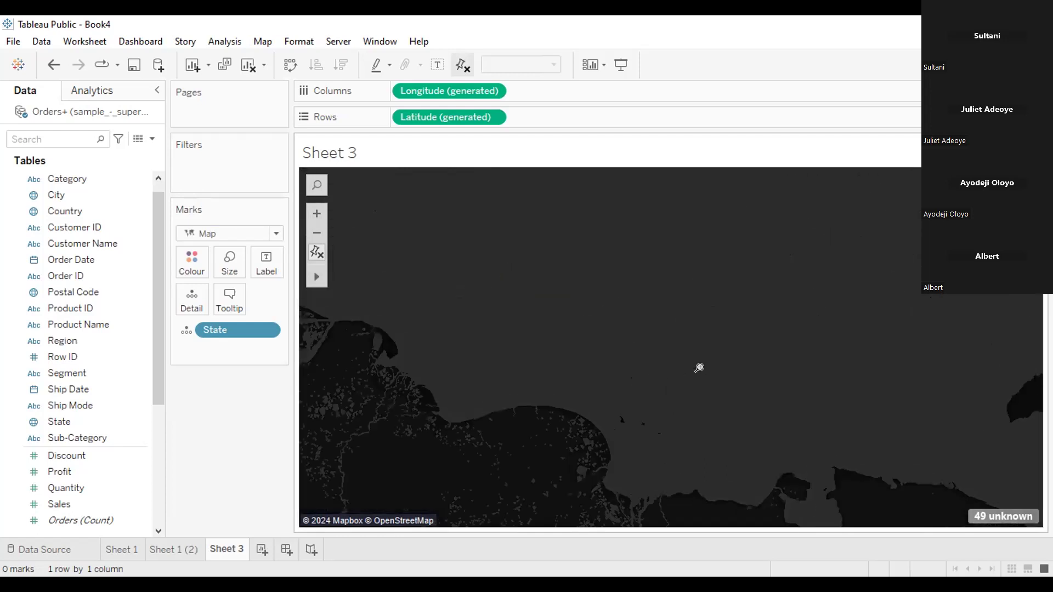
{"action": "left_click", "coordinate": [316, 232]}
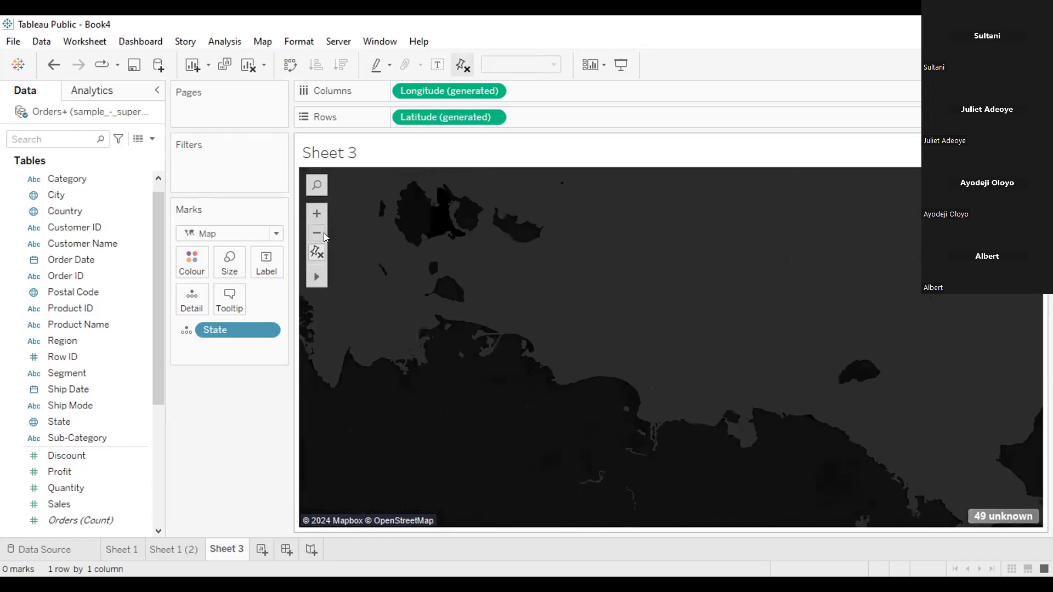
{"action": "left_click", "coordinate": [316, 234]}
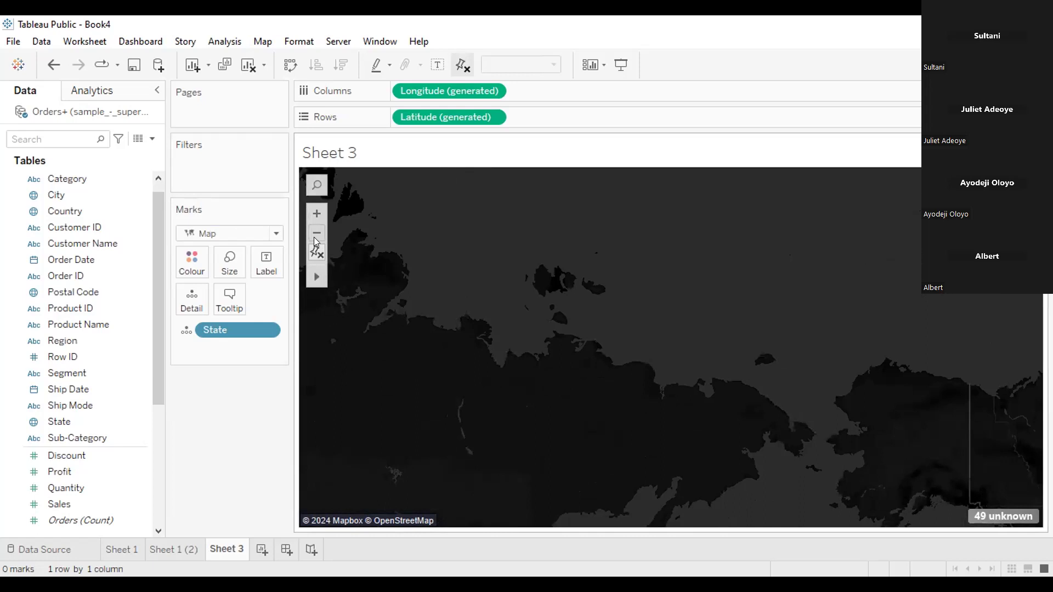
{"action": "left_click", "coordinate": [316, 233]}
{"action": "left_click", "coordinate": [316, 234]}
{"action": "left_click", "coordinate": [316, 234]}
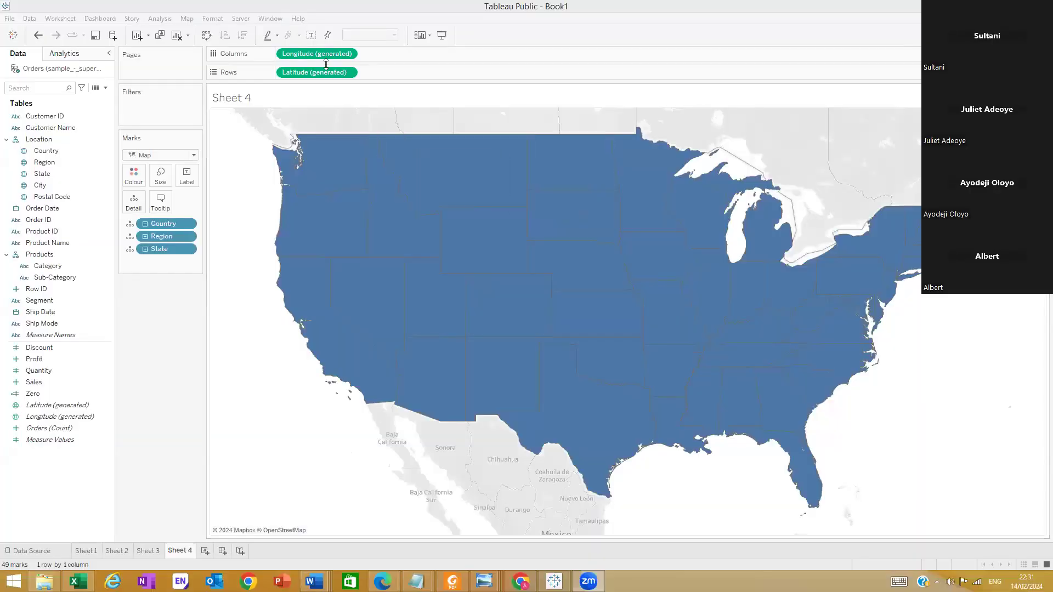
Empty Sheet 4 of Book1 by removing the generated latitude and longitude and the Country, Region and State fields
{"action": "left_click_drag", "start_coordinate": [315, 72], "coordinate": [90, 357]}
{"action": "left_click_drag", "start_coordinate": [303, 53], "coordinate": [167, 328]}
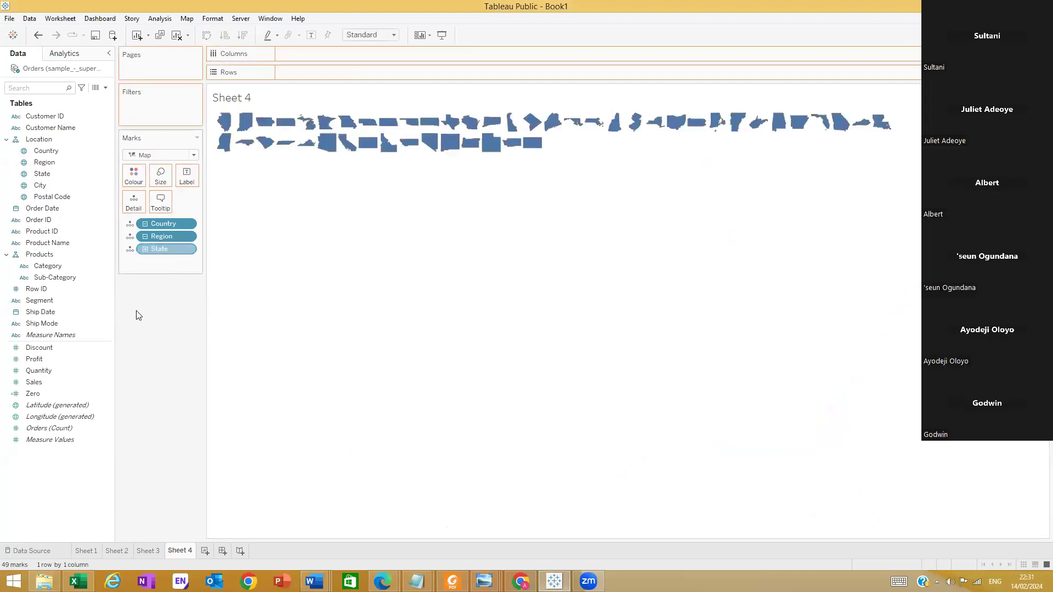
{"action": "left_click_drag", "start_coordinate": [155, 218], "coordinate": [158, 268]}
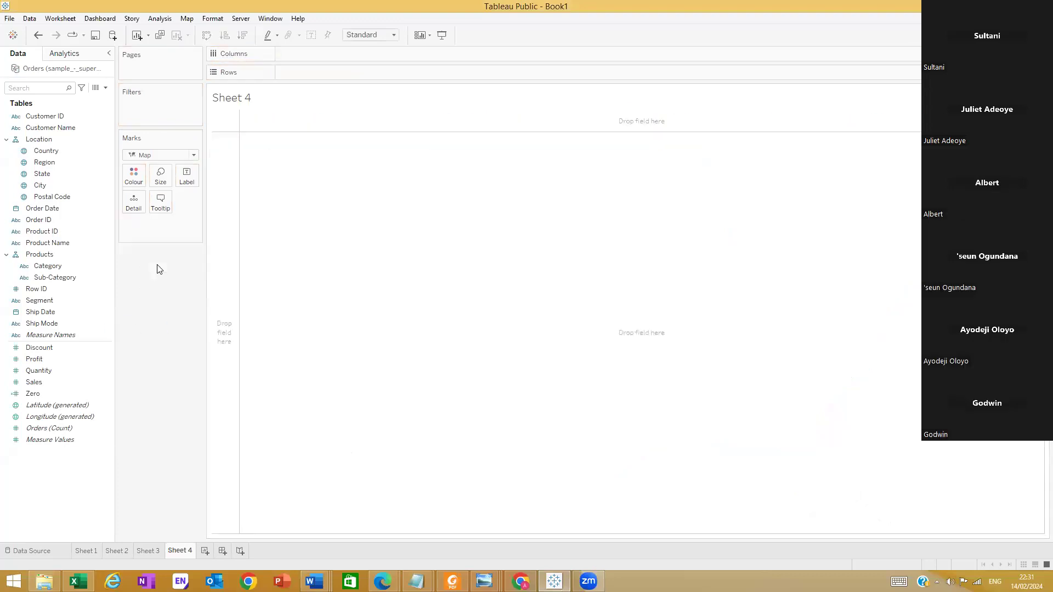
Place State from the Location hierarchy on the empty Sheet 4 view to generate a map from State alone
{"action": "left_click_drag", "start_coordinate": [42, 173], "coordinate": [381, 240]}
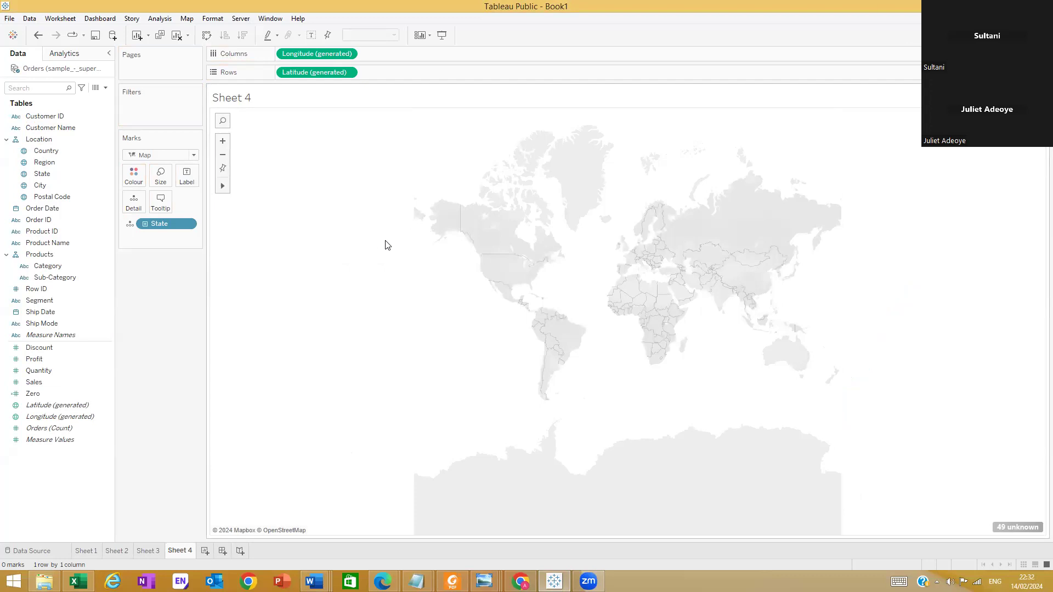
{"action": "scroll", "coordinate": [500, 265], "scroll_direction": "up", "scroll_amount": 3}
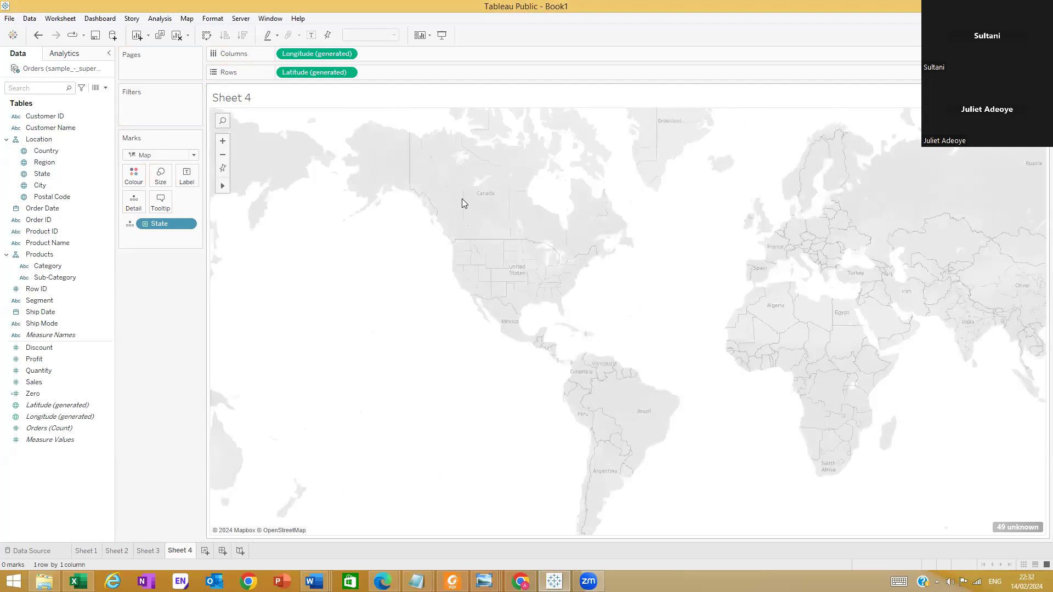
Examine the State-only map of Sheet 4 at different zoom levels around the United States for plotted states
{"action": "scroll", "coordinate": [529, 296], "scroll_direction": "up", "scroll_amount": 3}
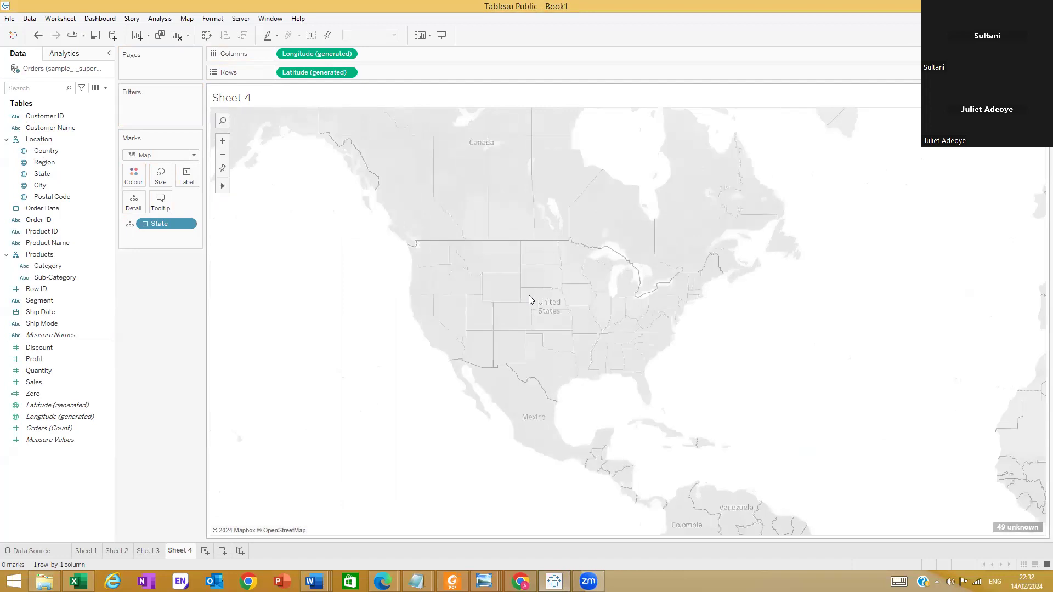
{"action": "scroll", "coordinate": [521, 289], "scroll_direction": "up", "scroll_amount": 1}
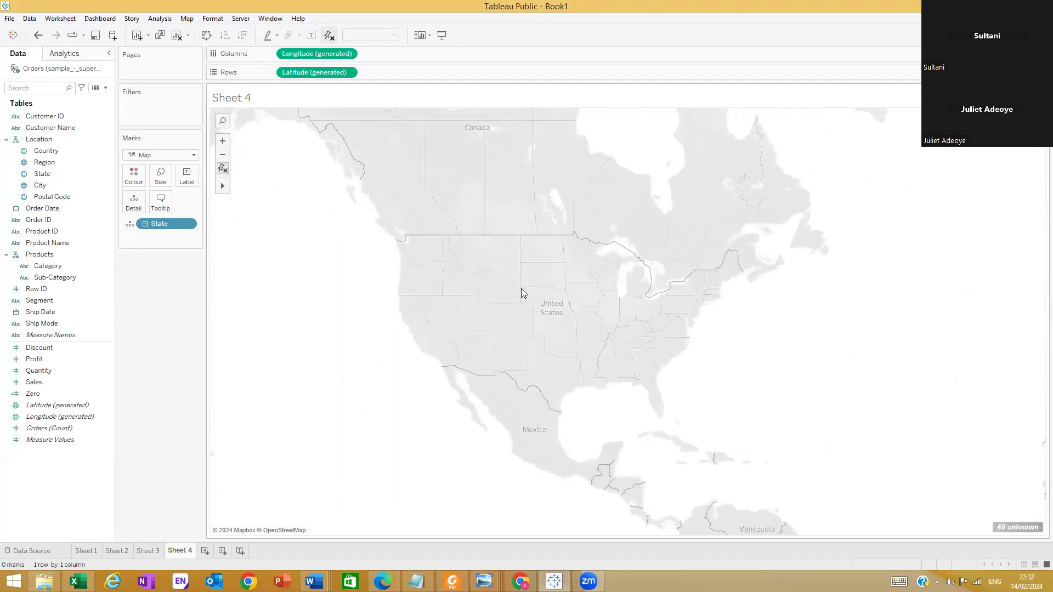
{"action": "scroll", "coordinate": [535, 331], "scroll_direction": "up", "scroll_amount": 1}
{"action": "scroll", "coordinate": [536, 336], "scroll_direction": "up", "scroll_amount": 2}
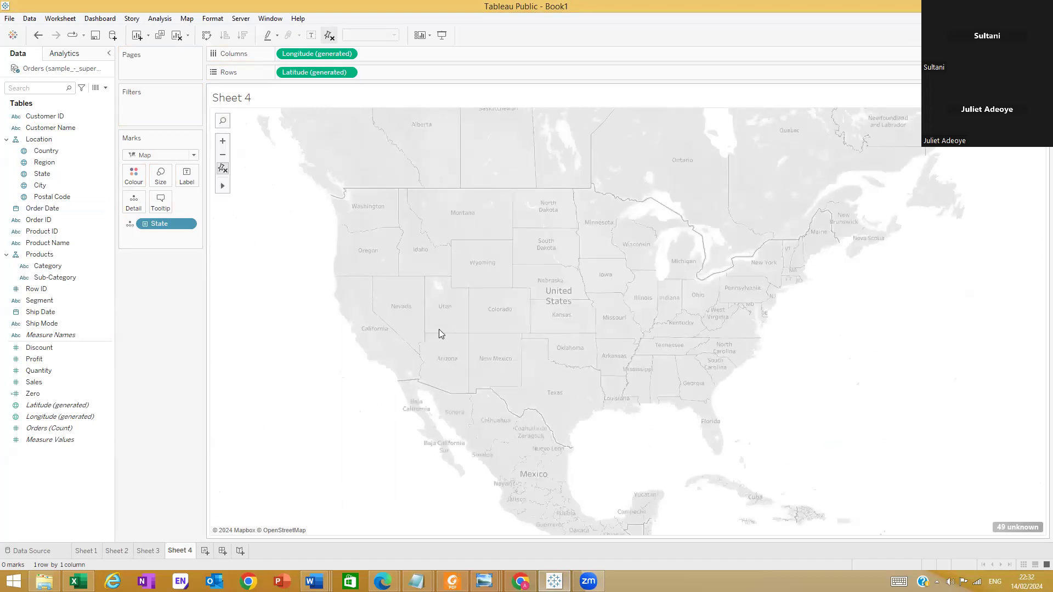
{"action": "scroll", "coordinate": [569, 268], "scroll_direction": "up", "scroll_amount": 2}
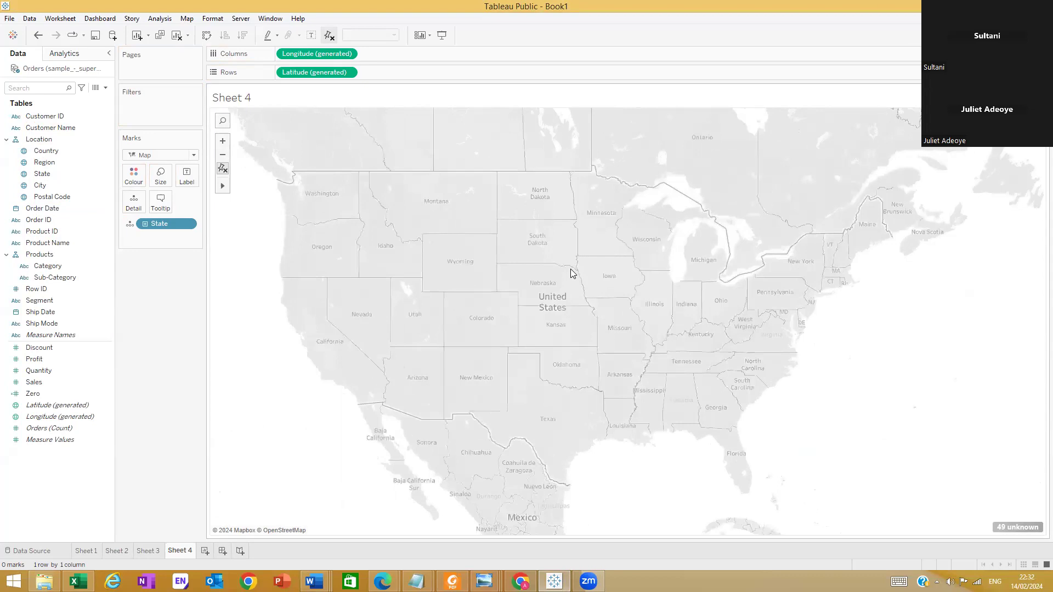
{"action": "scroll", "coordinate": [569, 269], "scroll_direction": "down", "scroll_amount": 2}
{"action": "scroll", "coordinate": [623, 387], "scroll_direction": "down", "scroll_amount": 2}
{"action": "scroll", "coordinate": [567, 266], "scroll_direction": "down", "scroll_amount": 3}
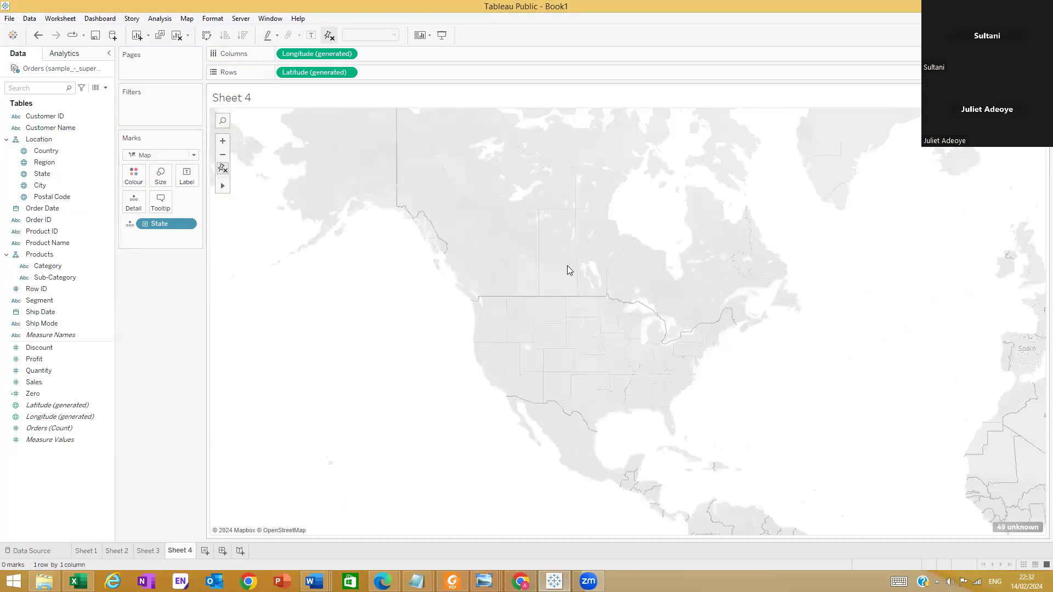
{"action": "left_click", "coordinate": [235, 186]}
{"action": "left_click_drag", "start_coordinate": [476, 268], "coordinate": [717, 399]}
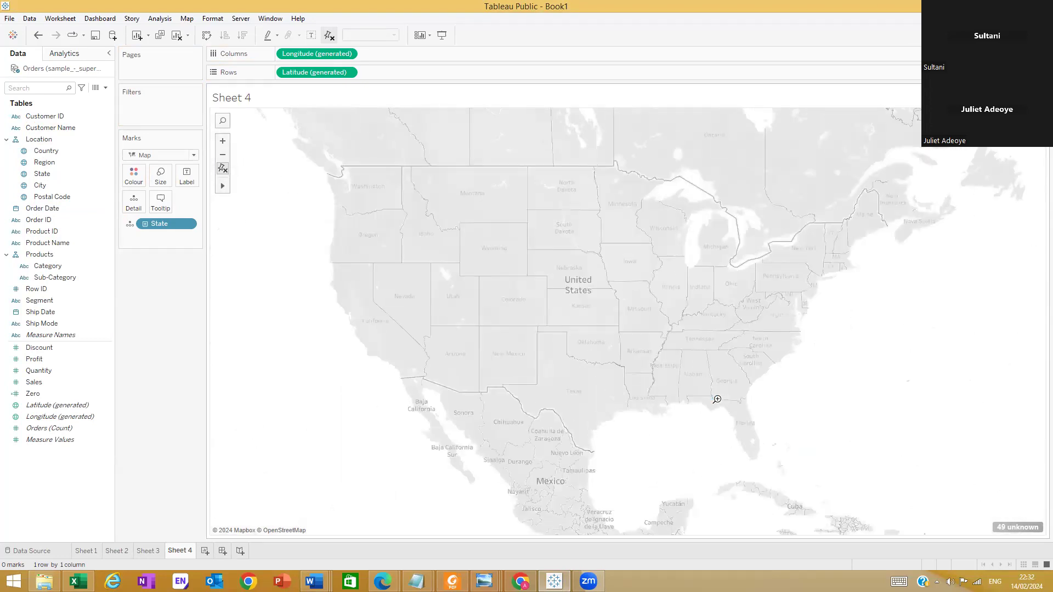
{"action": "mouse_move", "coordinate": [222, 186]}
{"action": "left_click_drag", "start_coordinate": [624, 297], "coordinate": [686, 240]}
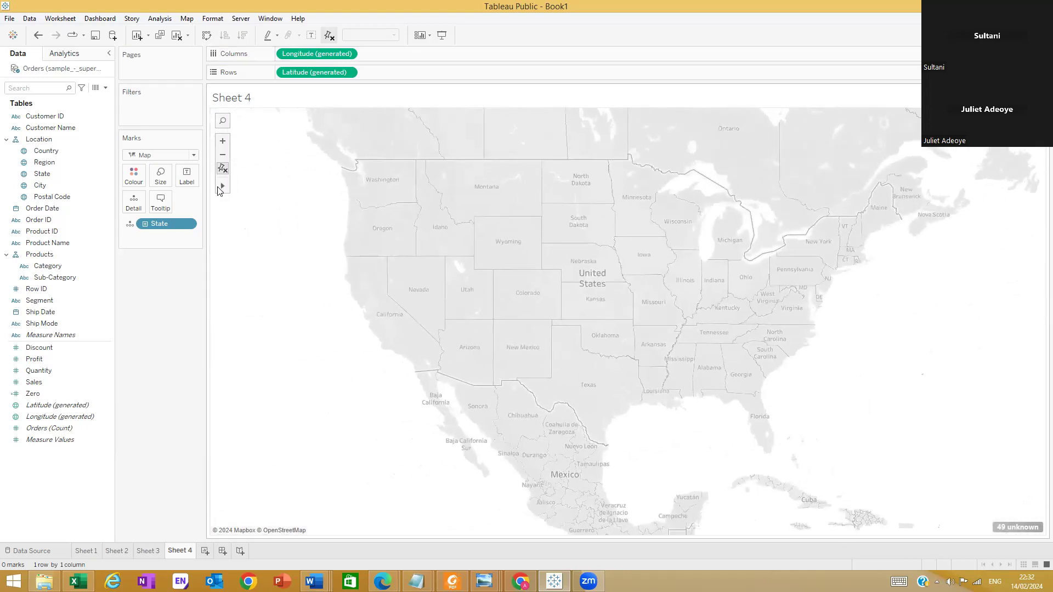
{"action": "mouse_move", "coordinate": [221, 188]}
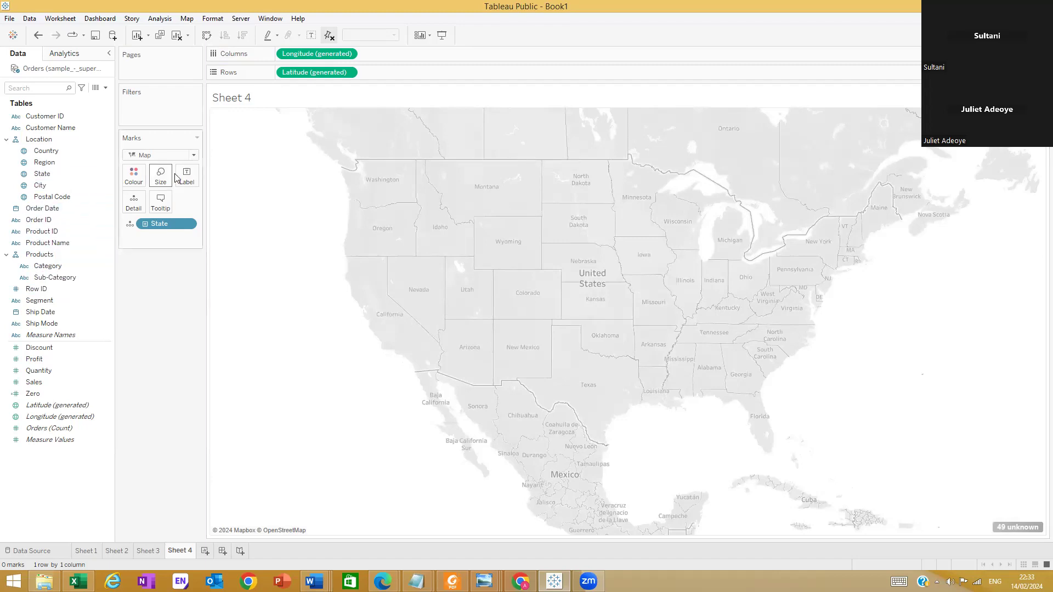
Change the mark type of the Sheet 4 map from Map to Shape
{"action": "left_click", "coordinate": [193, 155]}
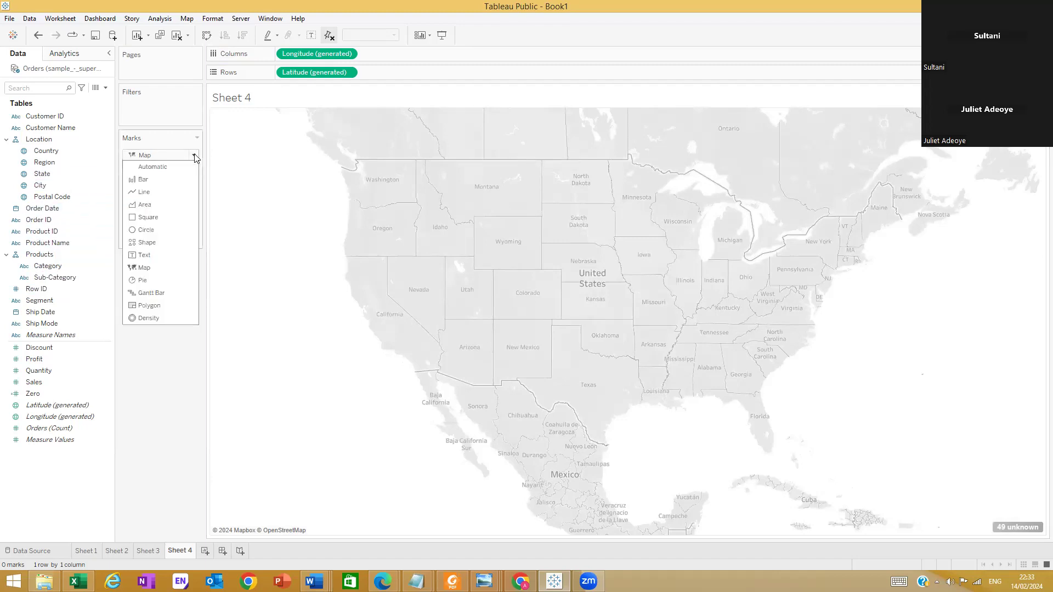
{"action": "left_click", "coordinate": [156, 246]}
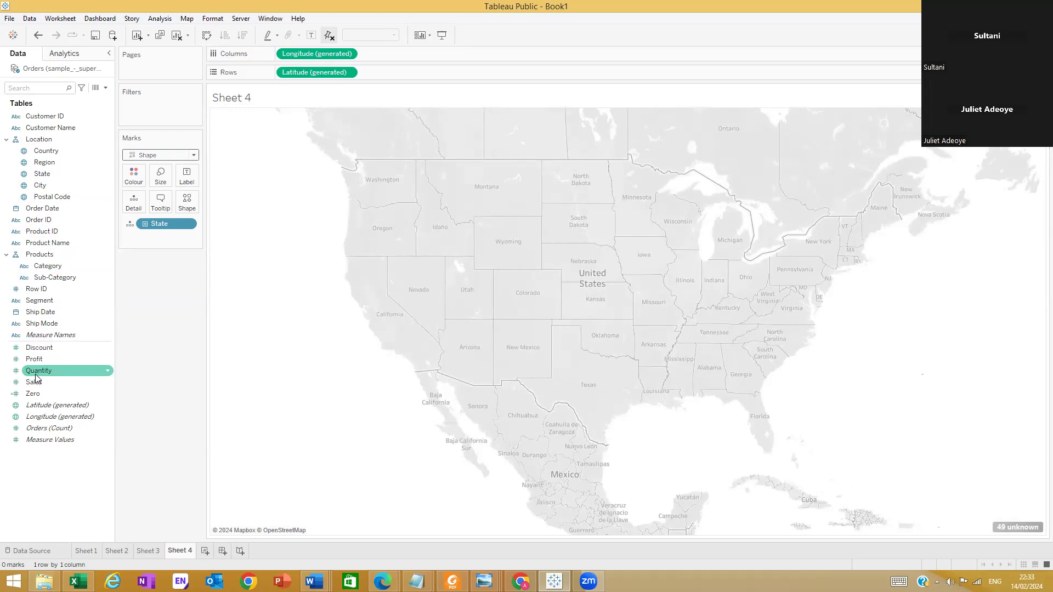
Try Quantity on the Shape encoding and Sales on the Size encoding of the state marks, undoing each attempt
{"action": "left_click_drag", "start_coordinate": [36, 376], "coordinate": [190, 207]}
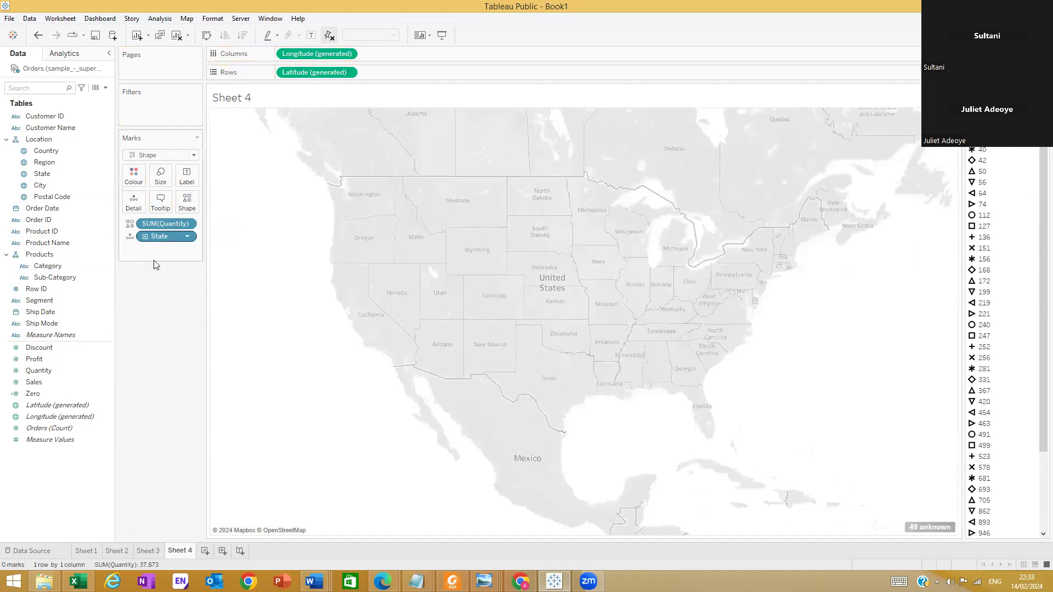
{"action": "key", "text": "ctrl+z"}
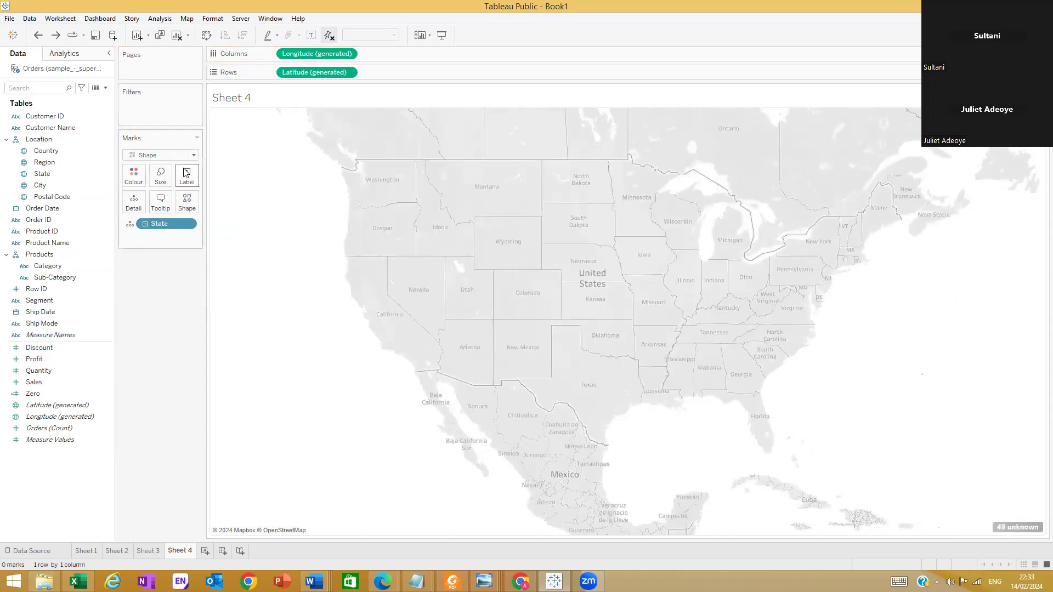
{"action": "left_click", "coordinate": [193, 156]}
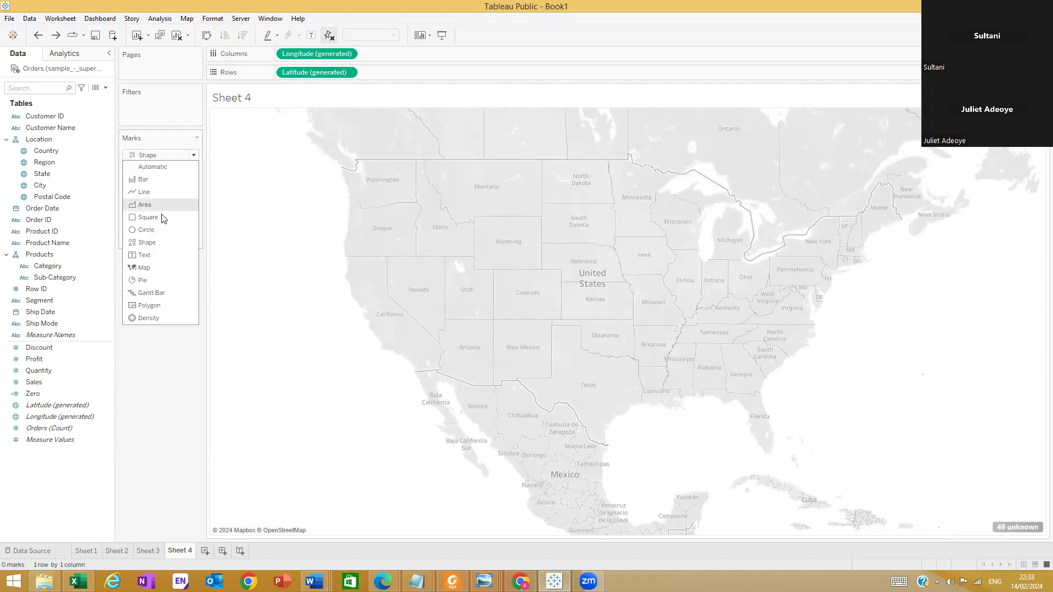
{"action": "left_click", "coordinate": [146, 243]}
{"action": "left_click_drag", "start_coordinate": [44, 382], "coordinate": [159, 175]}
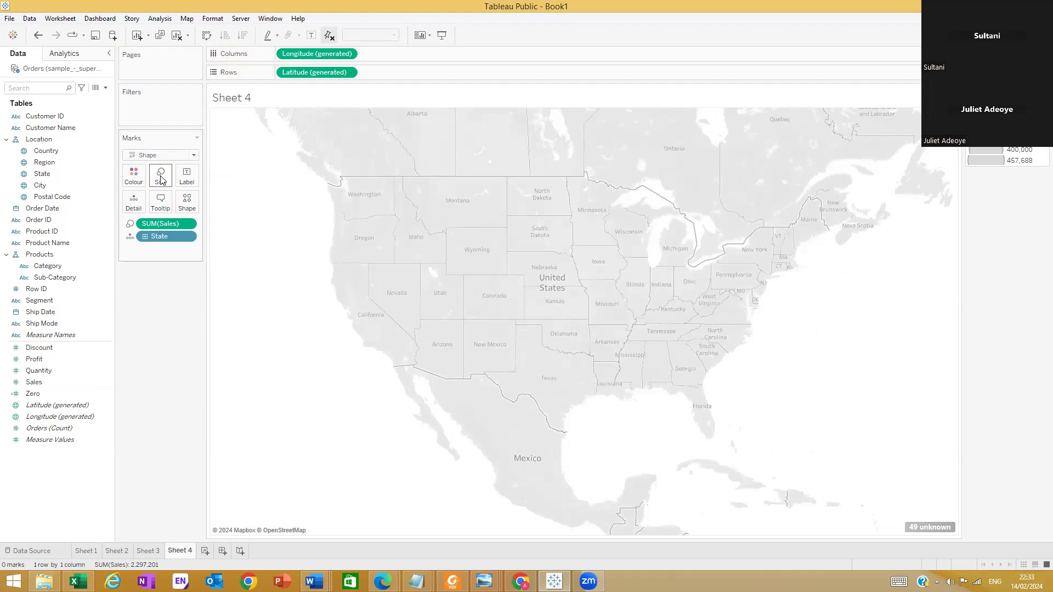
{"action": "key", "text": "ctrl+z"}
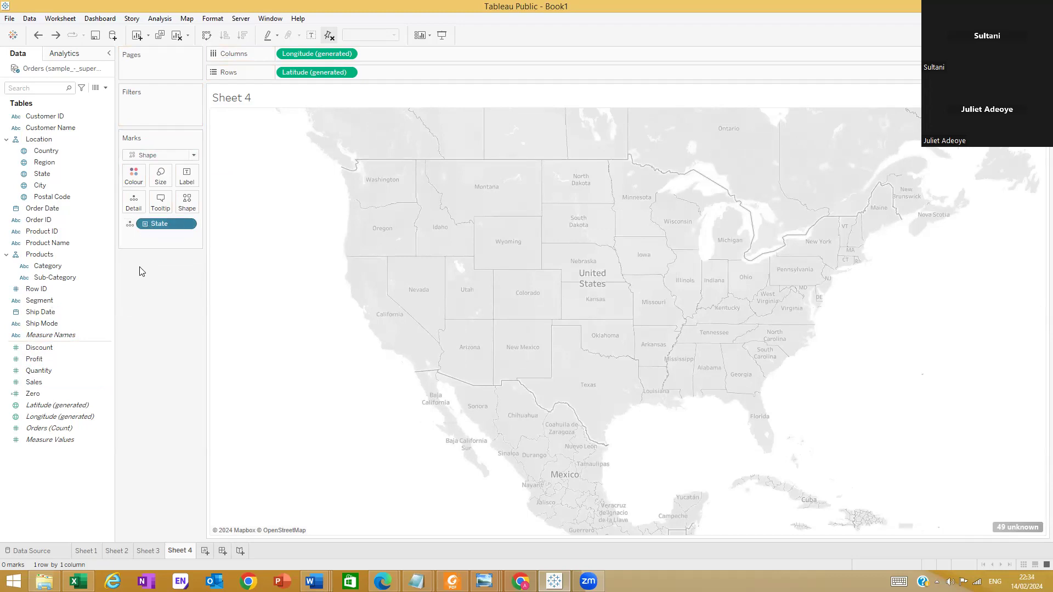
Remove State from the marks of the Sheet 4 map
{"action": "left_click", "coordinate": [190, 223]}
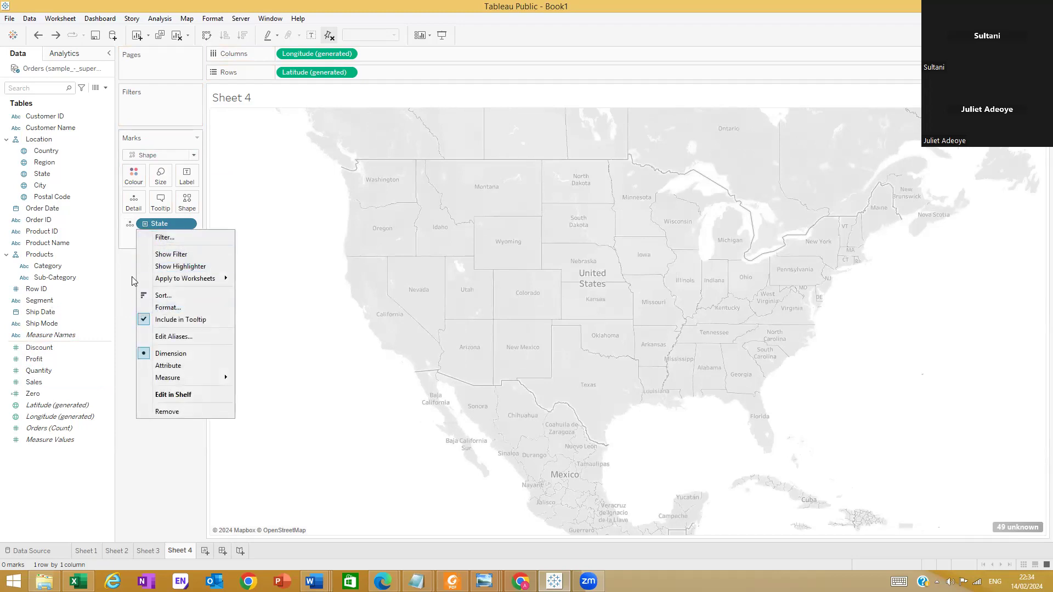
{"action": "left_click", "coordinate": [132, 247]}
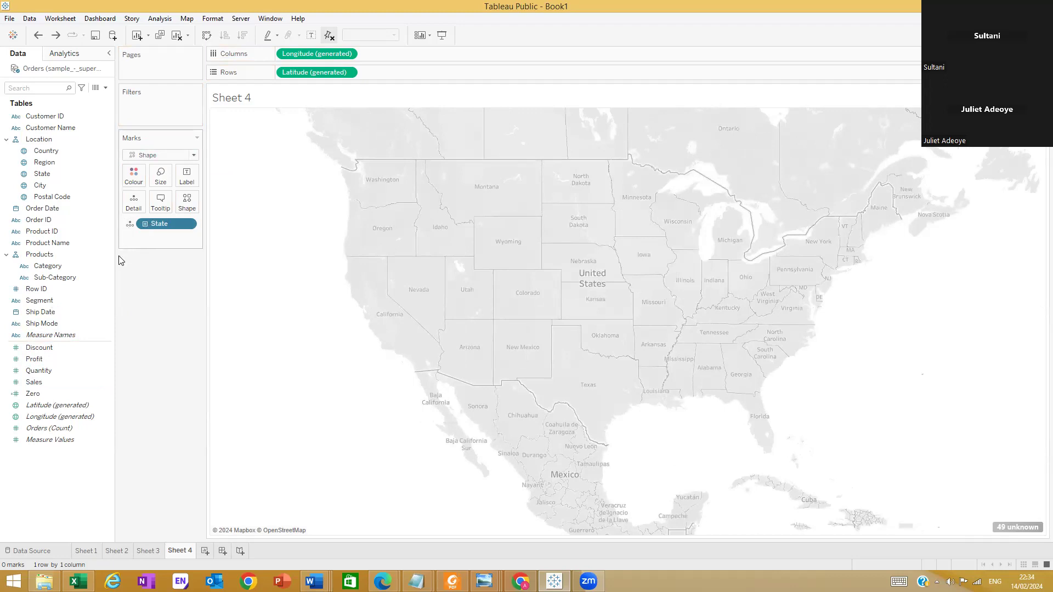
{"action": "mouse_move", "coordinate": [155, 226]}
{"action": "left_mouse_down"}
{"action": "mouse_move", "coordinate": [157, 238]}
{"action": "mouse_move", "coordinate": [157, 229]}
{"action": "left_mouse_up"}
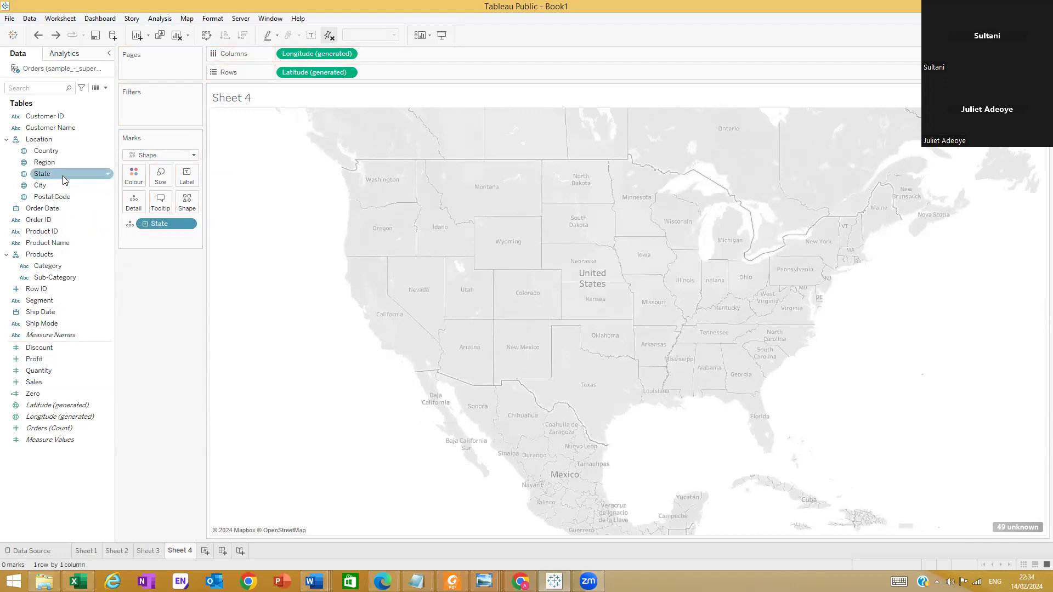
{"action": "left_click_drag", "start_coordinate": [161, 226], "coordinate": [157, 352]}
Try Country alone and State alone on the Shape encoding, clearing each from the map again
{"action": "left_click_drag", "start_coordinate": [46, 152], "coordinate": [217, 269]}
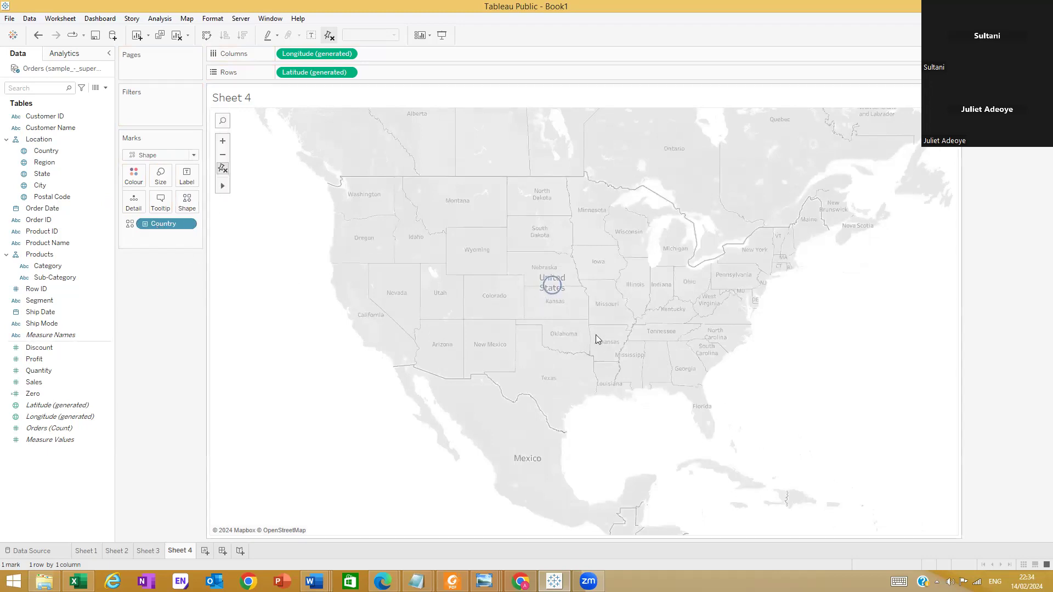
{"action": "left_click_drag", "start_coordinate": [159, 228], "coordinate": [82, 214]}
{"action": "left_click_drag", "start_coordinate": [39, 174], "coordinate": [187, 202]}
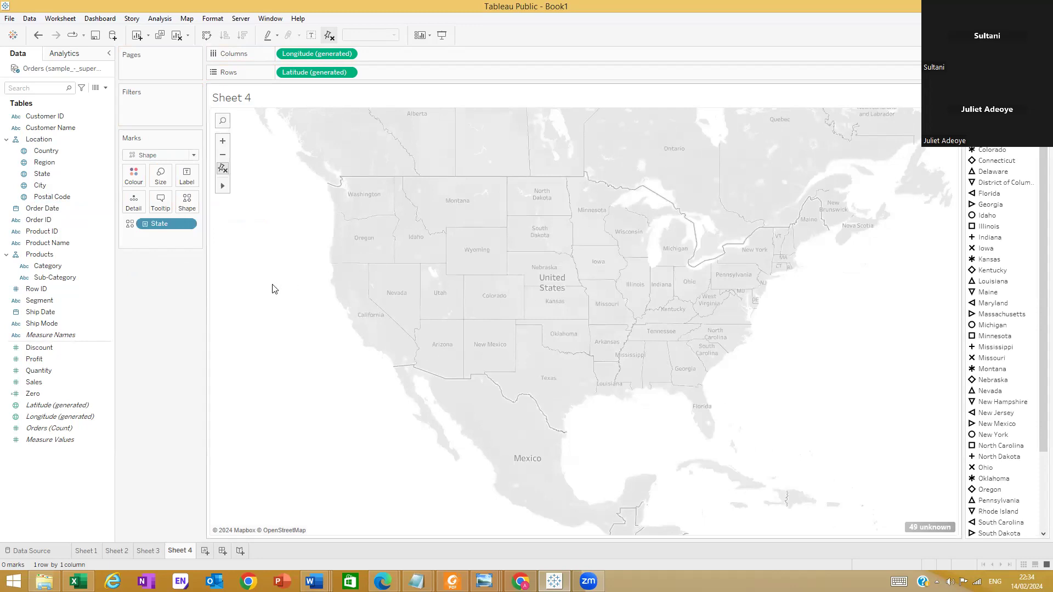
{"action": "key", "text": "ctrl+z"}
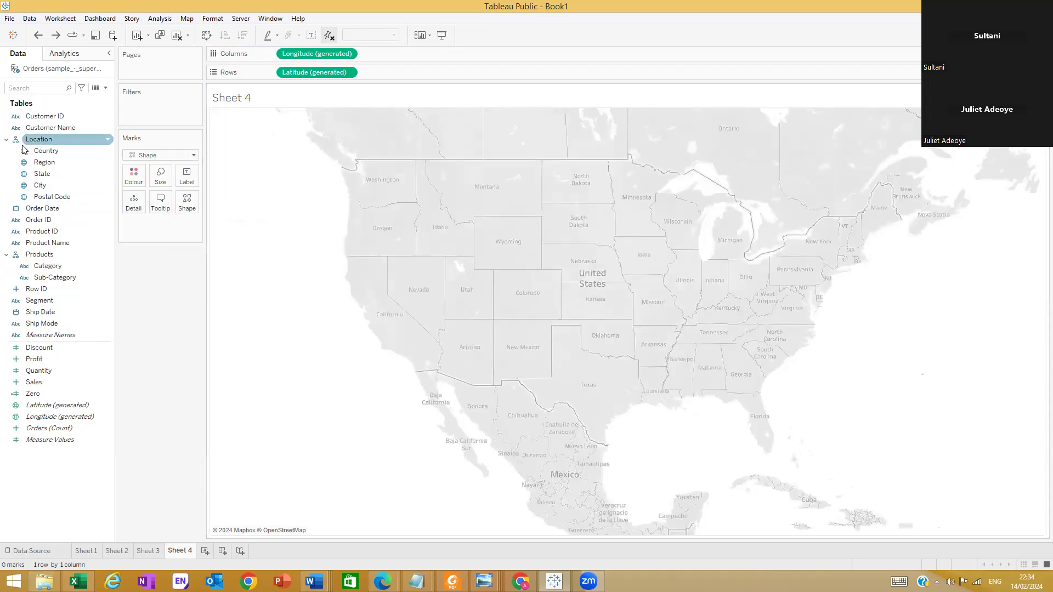
Try Country on the Shape encoding with the hierarchy expanded through Region to State, and undo back to empty marks
{"action": "left_click_drag", "start_coordinate": [33, 155], "coordinate": [153, 236]}
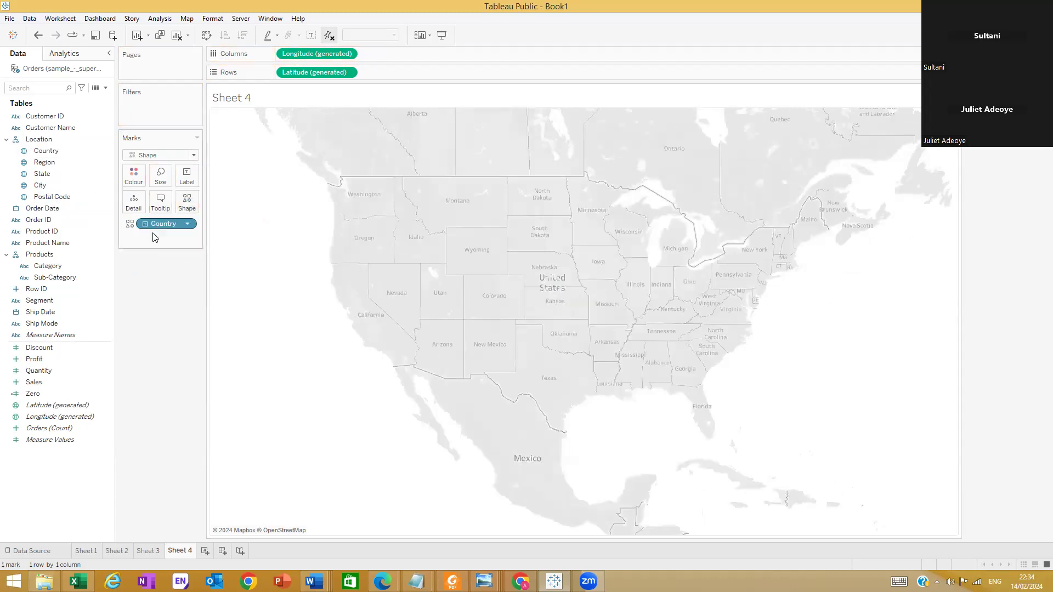
{"action": "left_click_drag", "start_coordinate": [44, 163], "coordinate": [133, 201]}
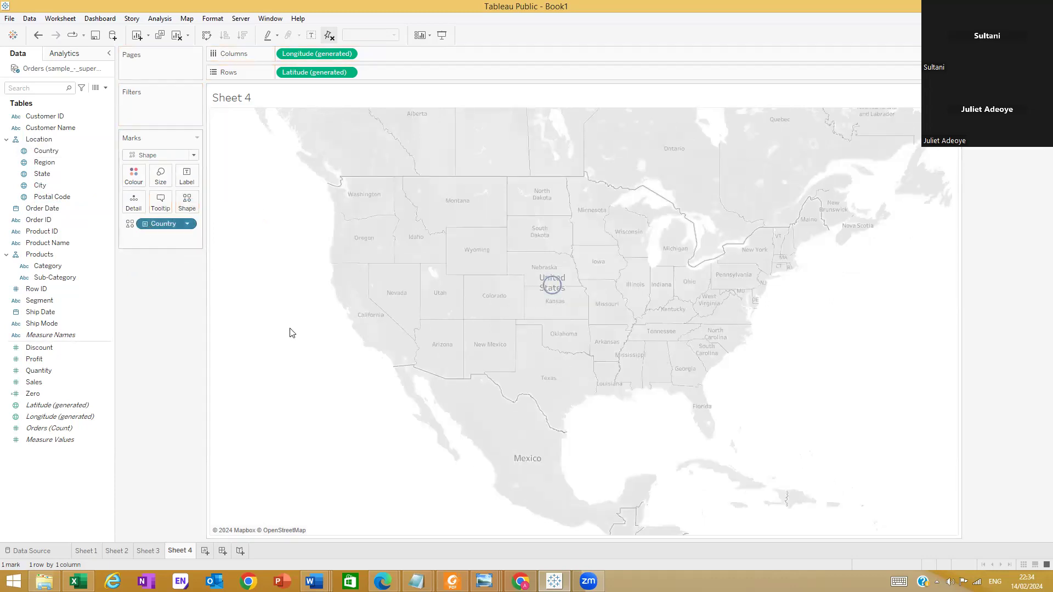
{"action": "left_click", "coordinate": [145, 237]}
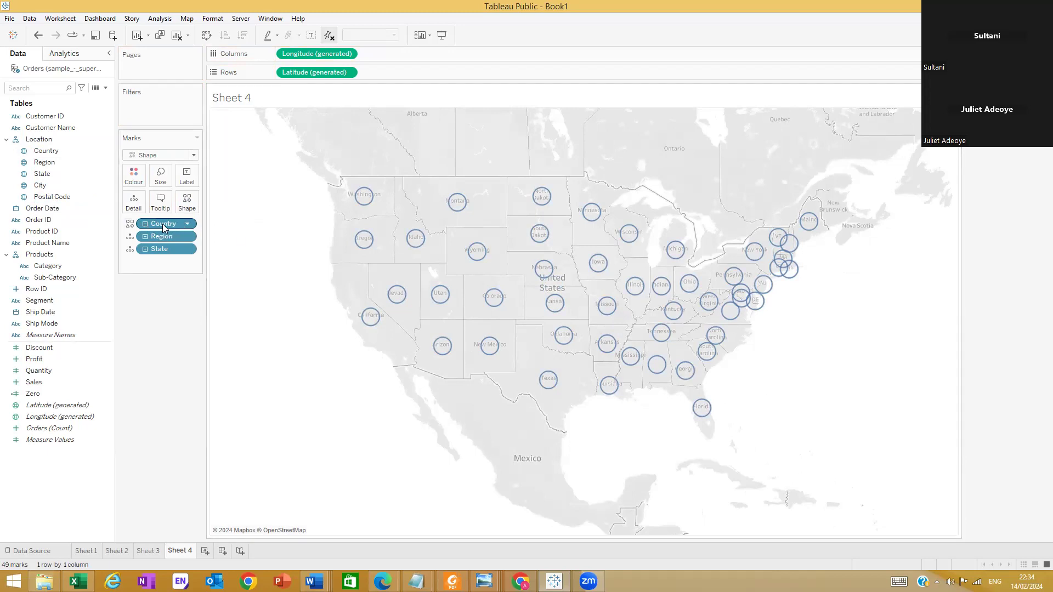
{"action": "key", "text": "ctrl+z"}
{"action": "key", "text": "ctrl+z"}
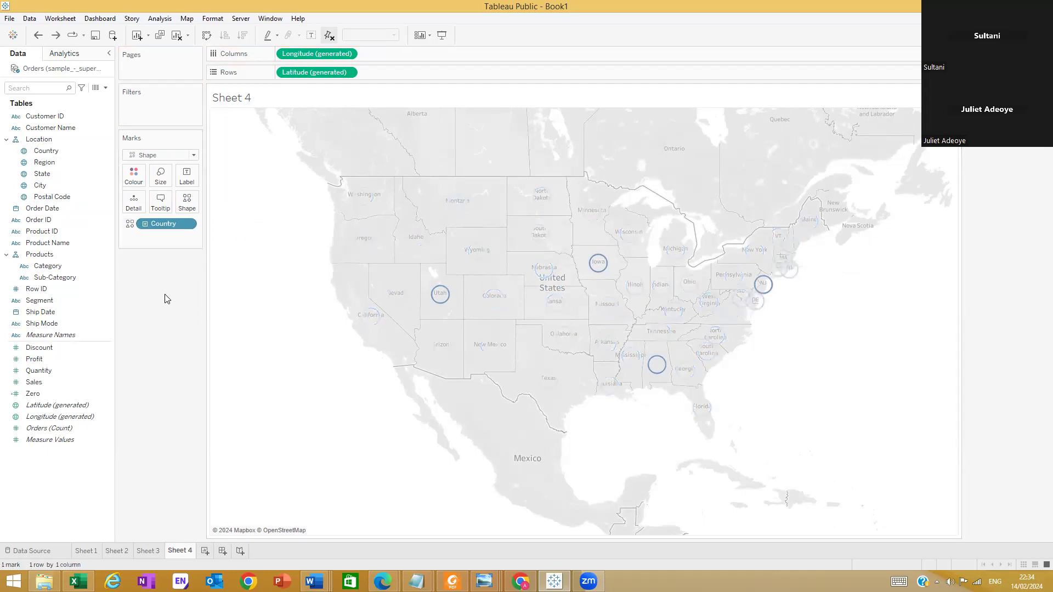
{"action": "key", "text": "ctrl+z"}
Try Region alone and Country expanded to Region on the Shape encoding, clearing each from the map again
{"action": "left_click_drag", "start_coordinate": [41, 163], "coordinate": [189, 203]}
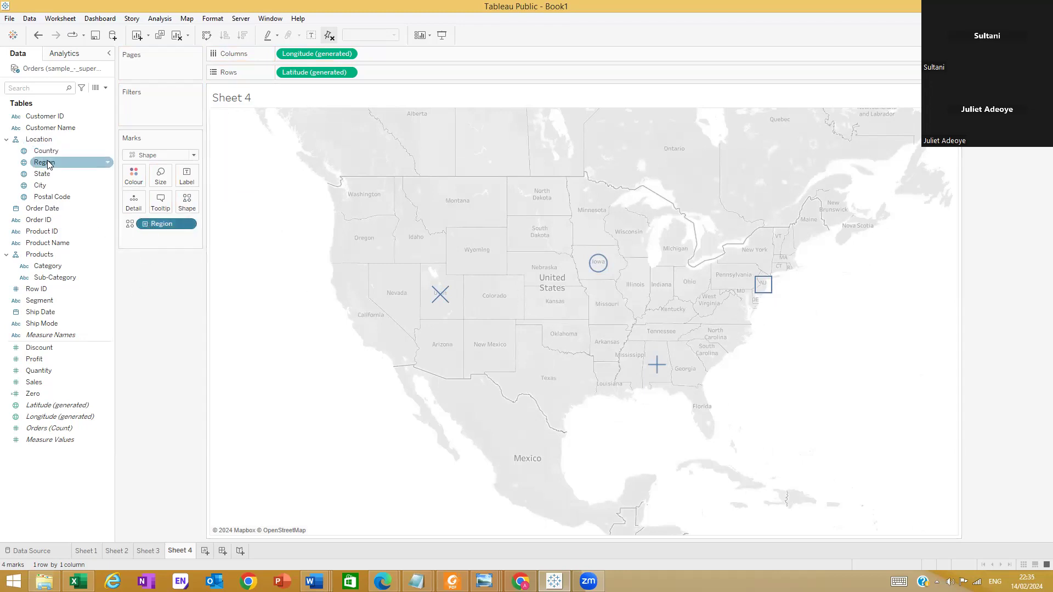
{"action": "left_click_drag", "start_coordinate": [145, 228], "coordinate": [130, 278]}
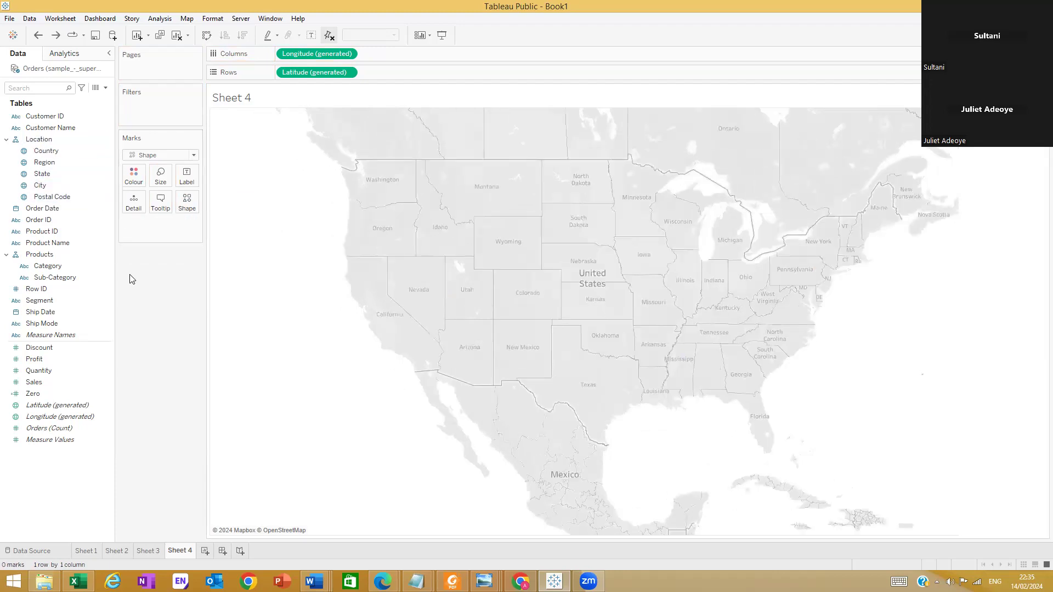
{"action": "left_click_drag", "start_coordinate": [44, 162], "coordinate": [190, 206]}
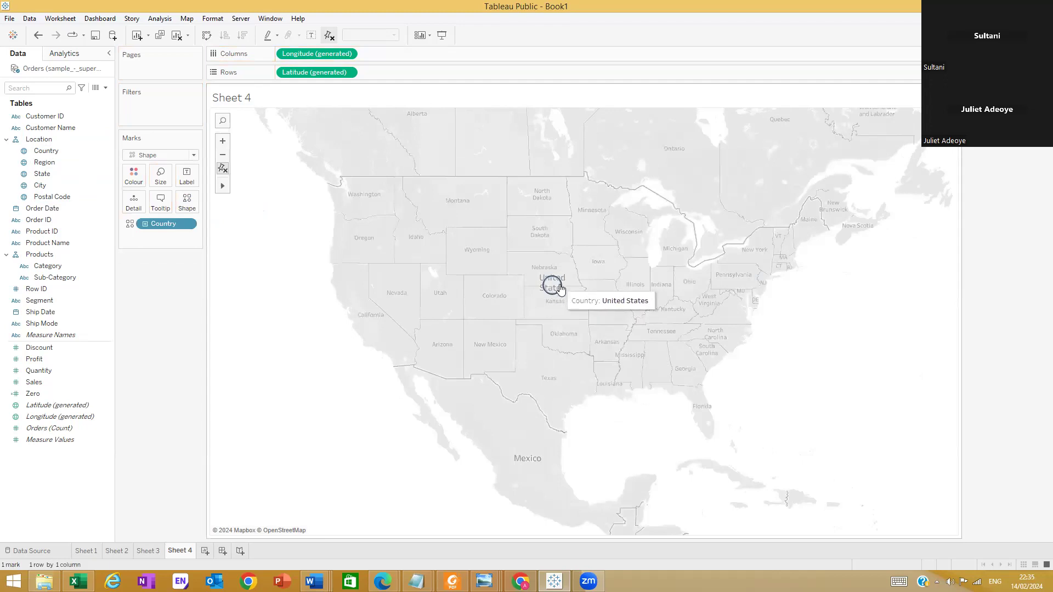
{"action": "left_click", "coordinate": [145, 224]}
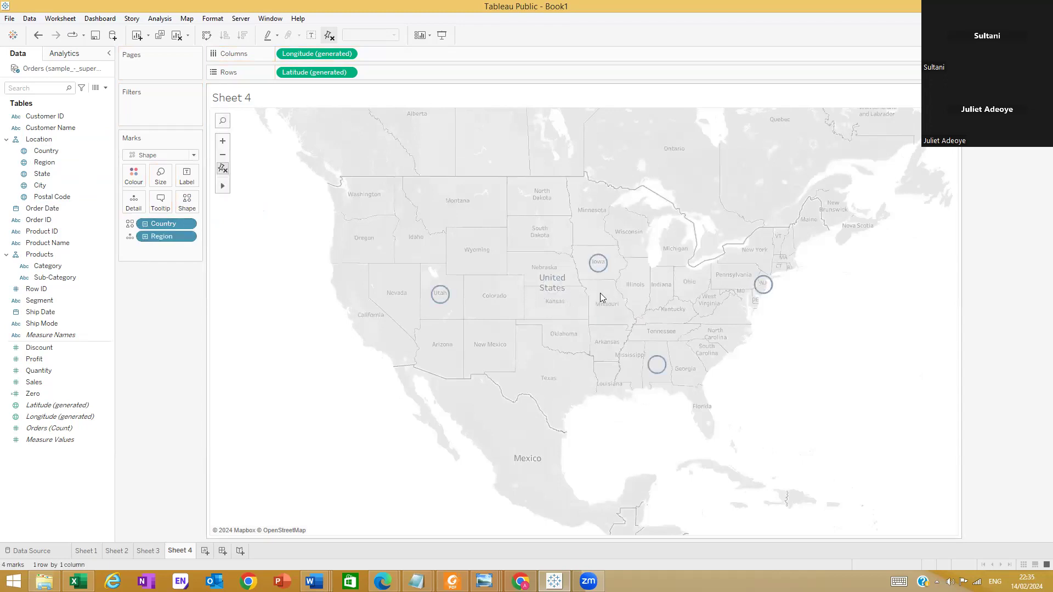
{"action": "key", "text": "ctrl+z"}
{"action": "key", "text": "ctrl+z"}
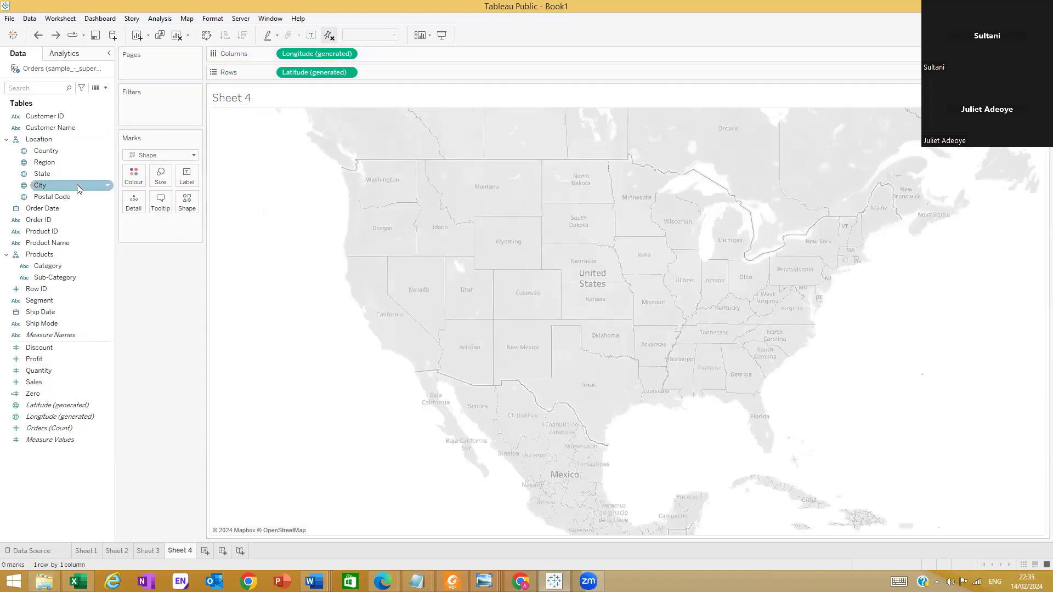
Encode Region as Shape on the map and expand it to the State level, comparing the collapsed and expanded views
{"action": "left_click_drag", "start_coordinate": [37, 166], "coordinate": [187, 200]}
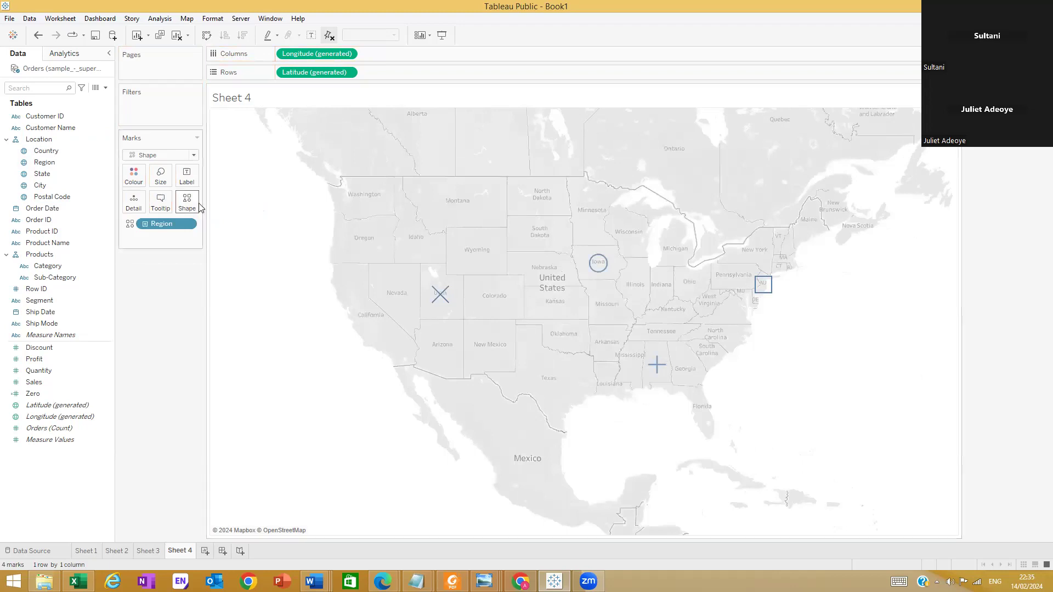
{"action": "left_click", "coordinate": [144, 224]}
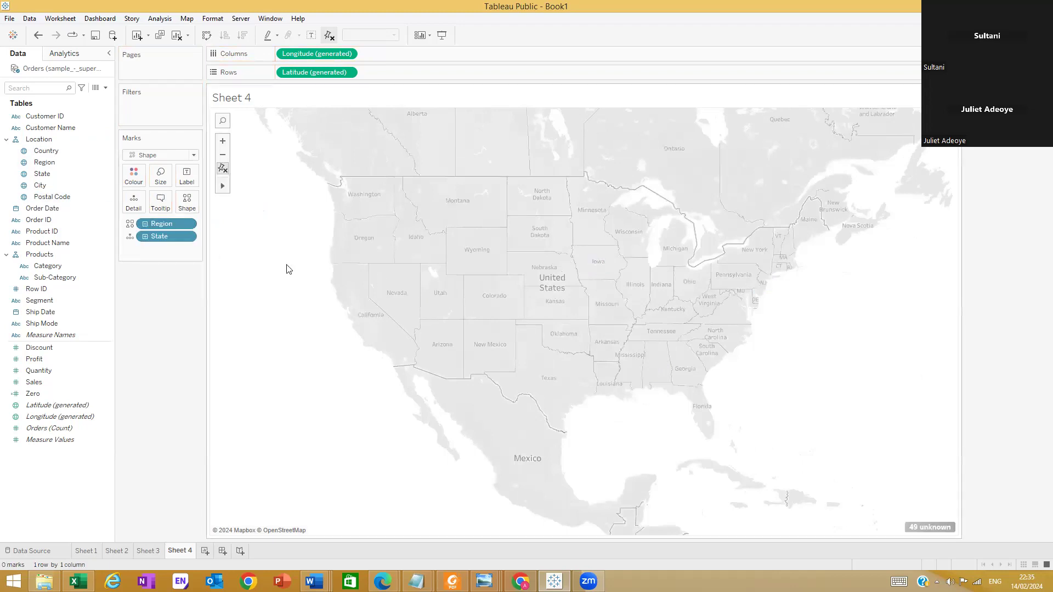
{"action": "left_click", "coordinate": [146, 223]}
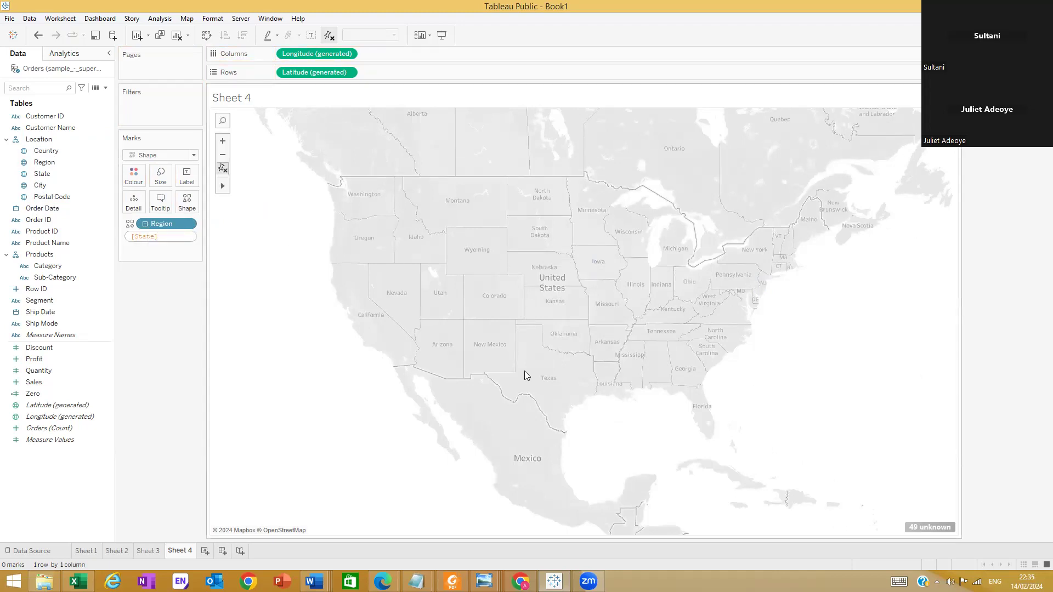
{"action": "left_click", "coordinate": [145, 224]}
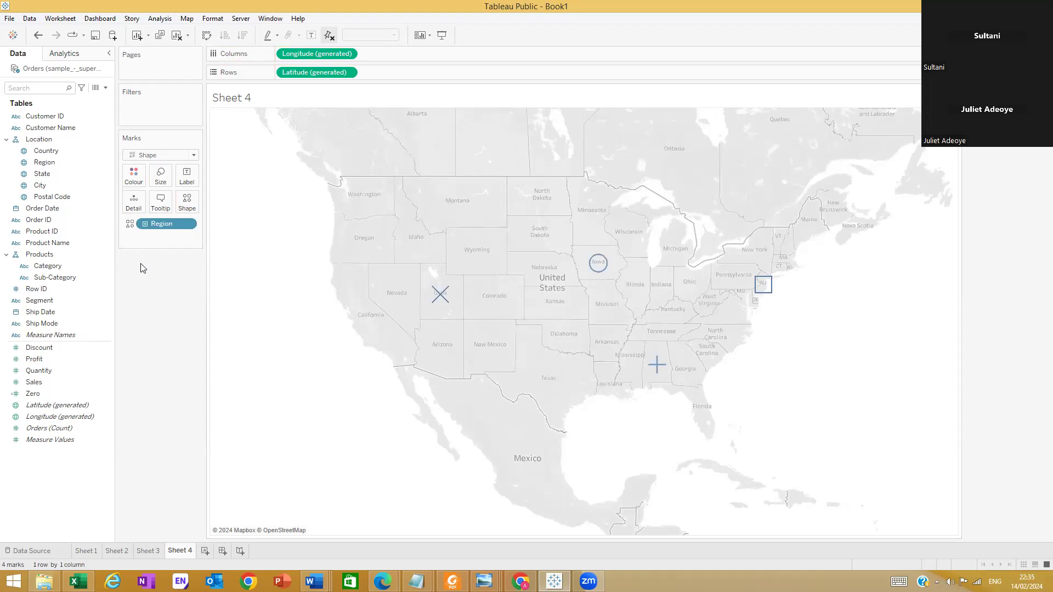
{"action": "left_click", "coordinate": [145, 224]}
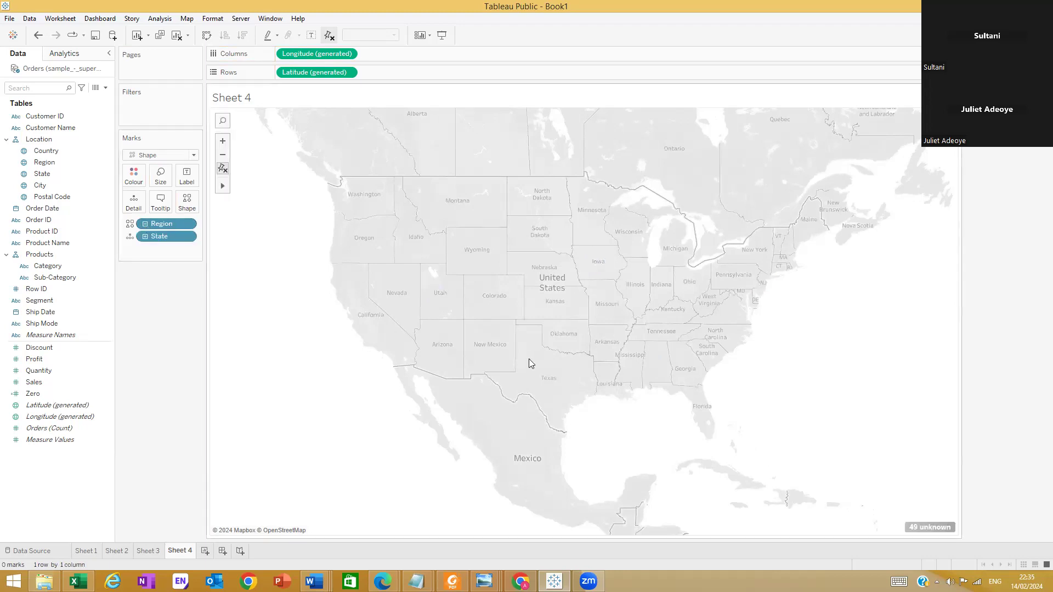
Try expanding the Region hierarchy from State to City on the map, and undo the expansion
{"action": "scroll", "coordinate": [530, 356], "scroll_direction": "up", "scroll_amount": 1}
{"action": "scroll", "coordinate": [533, 327], "scroll_direction": "up", "scroll_amount": 2}
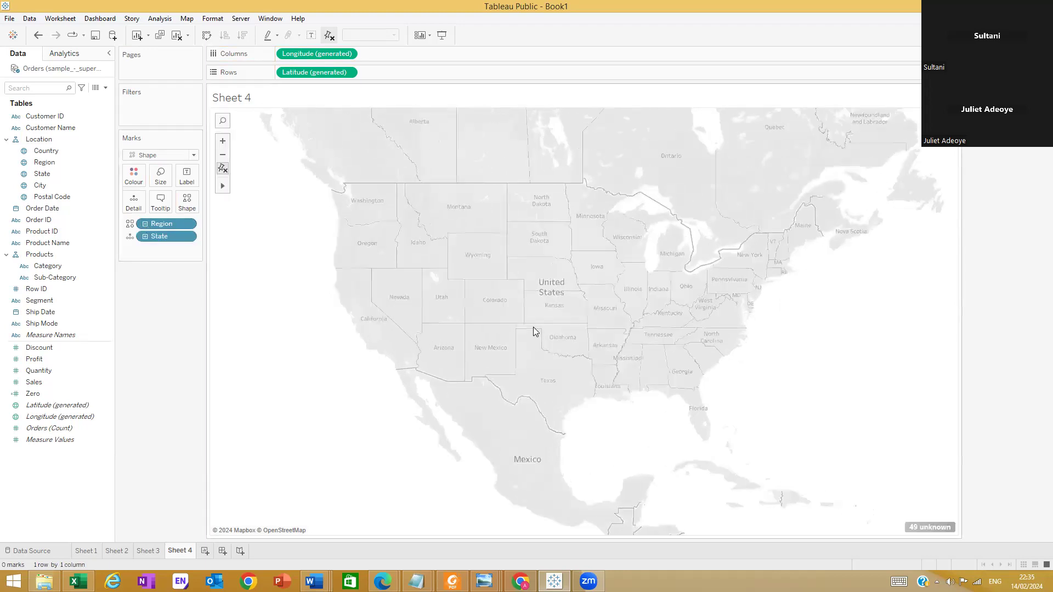
{"action": "left_click", "coordinate": [146, 237]}
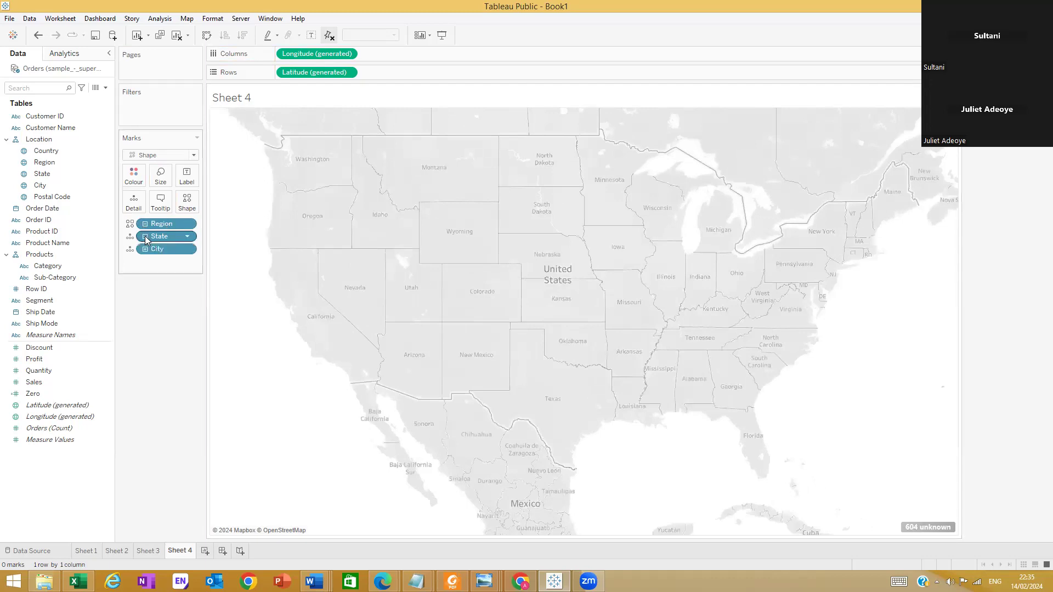
{"action": "key", "text": "ctrl+z"}
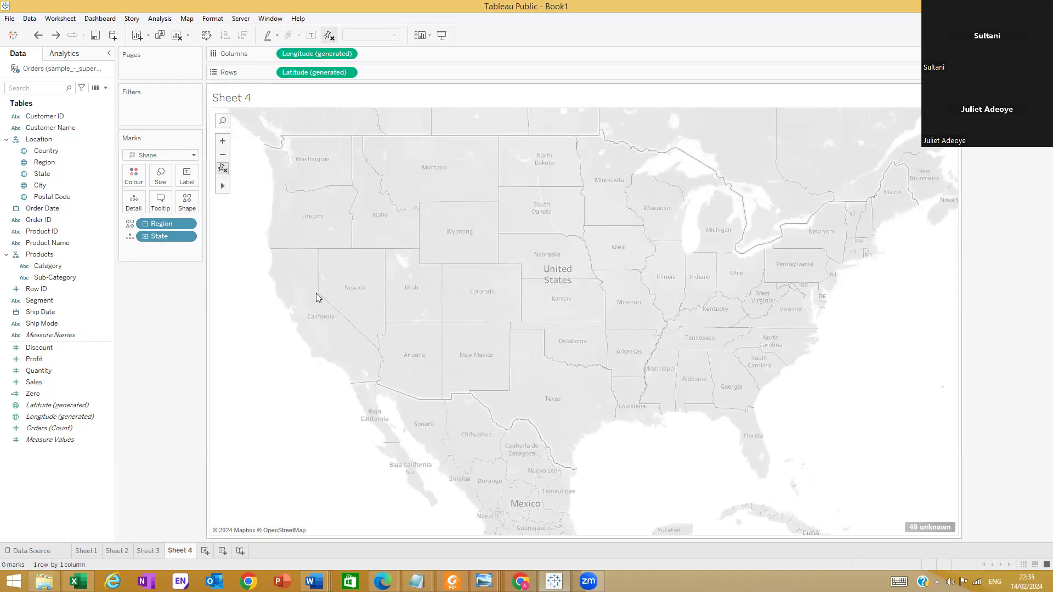
{"action": "key", "text": "ctrl+z"}
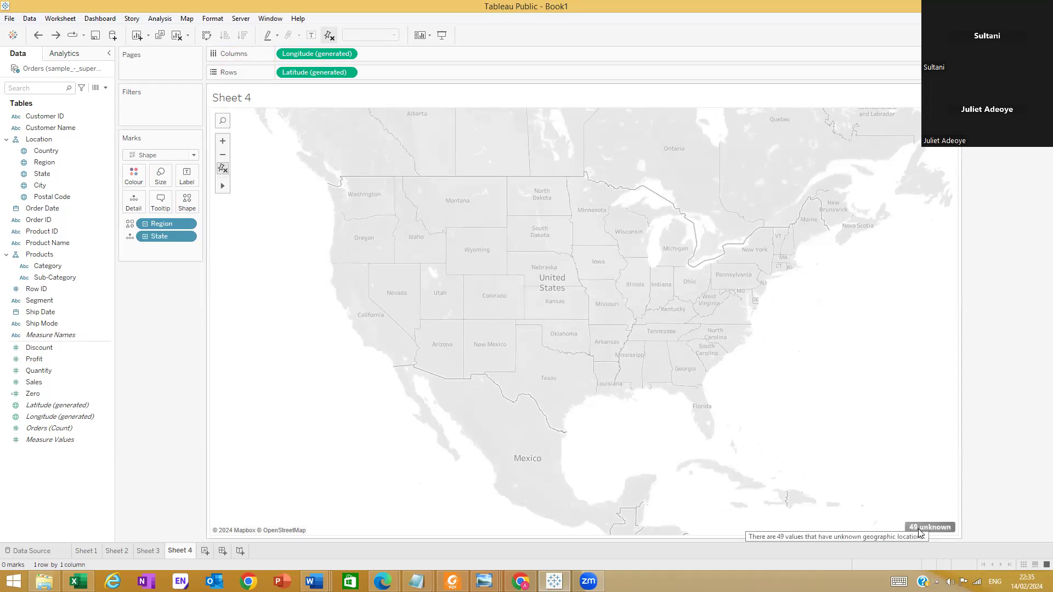
Compare the collapsed and expanded Region hierarchy down to Postal Code on the map, and undo back to empty marks
{"action": "left_click", "coordinate": [145, 223]}
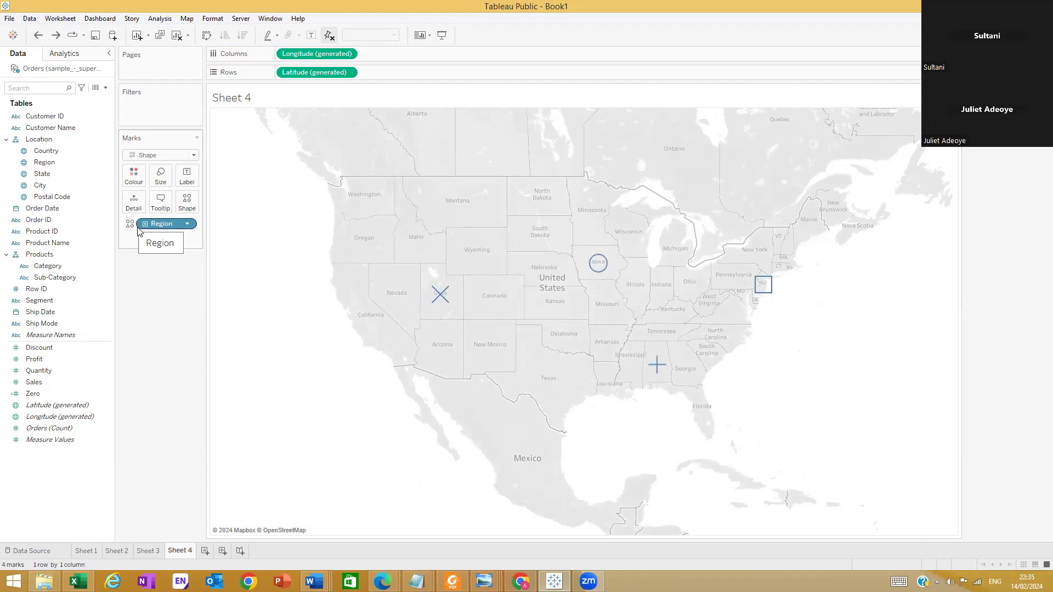
{"action": "left_click", "coordinate": [145, 224]}
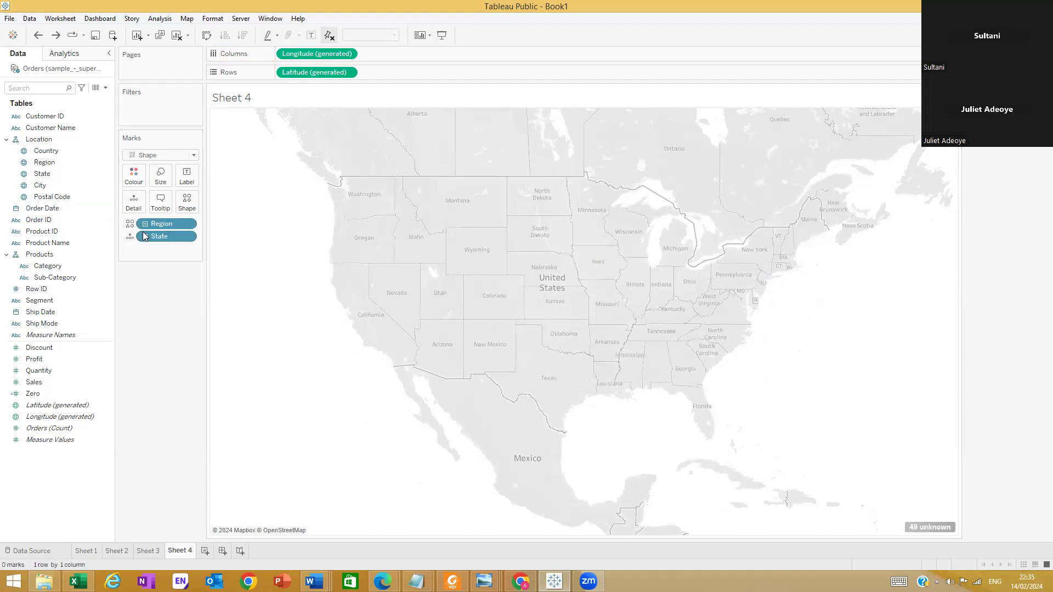
{"action": "left_click", "coordinate": [145, 237]}
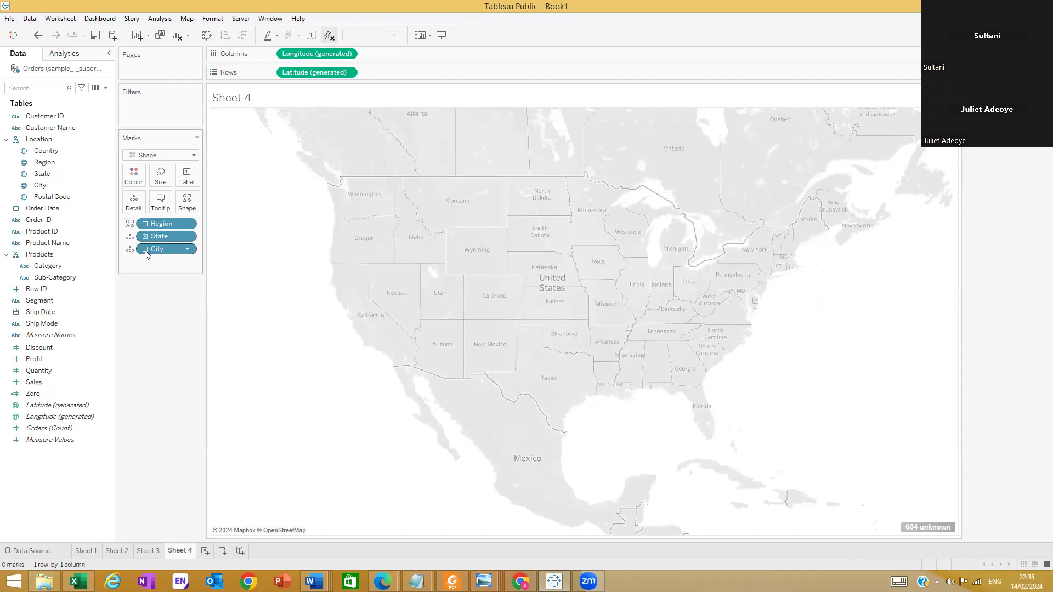
{"action": "left_click", "coordinate": [146, 250]}
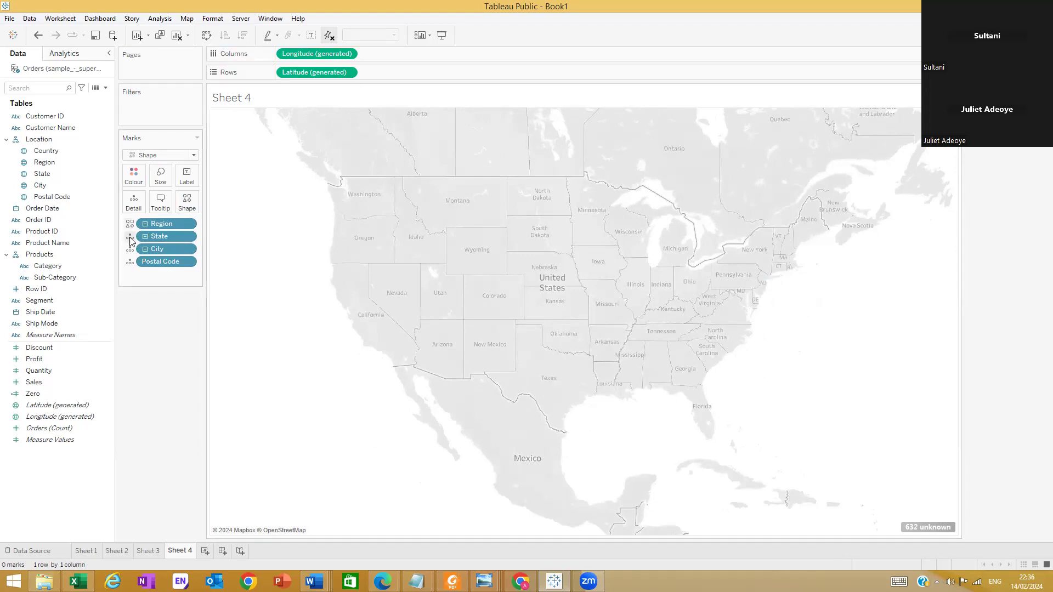
{"action": "key", "text": "ctrl+z"}
{"action": "key", "text": "ctrl+z"}
{"action": "key", "text": "ctrl+y"}
{"action": "key", "text": "ctrl+z"}
{"action": "key", "text": "ctrl+z"}
{"action": "key", "text": "ctrl+z"}
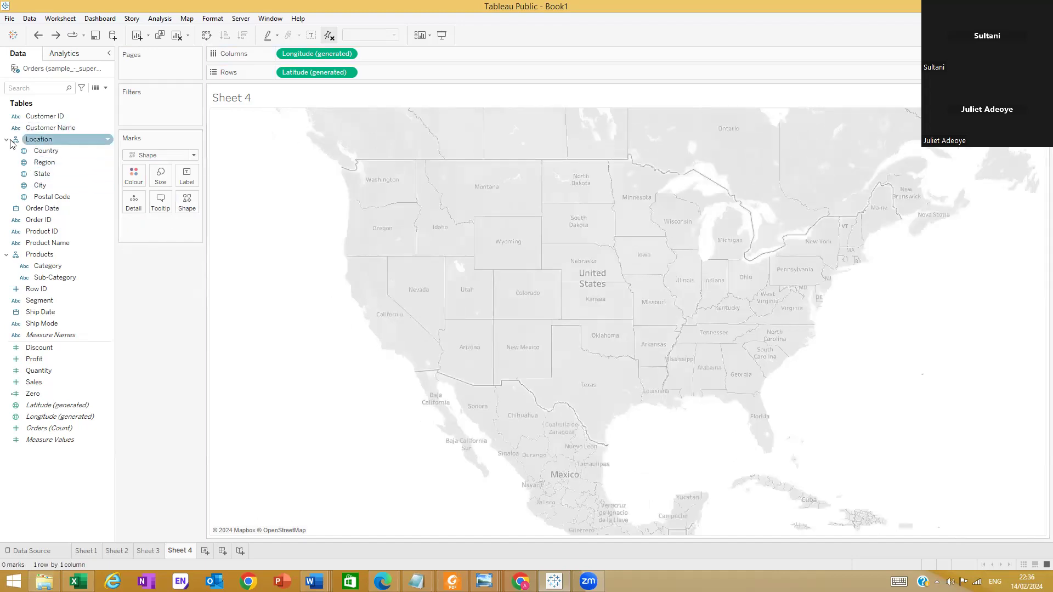
Encode Country as Shape on the map and expand its hierarchy through Region to State
{"action": "left_click_drag", "start_coordinate": [43, 147], "coordinate": [187, 204]}
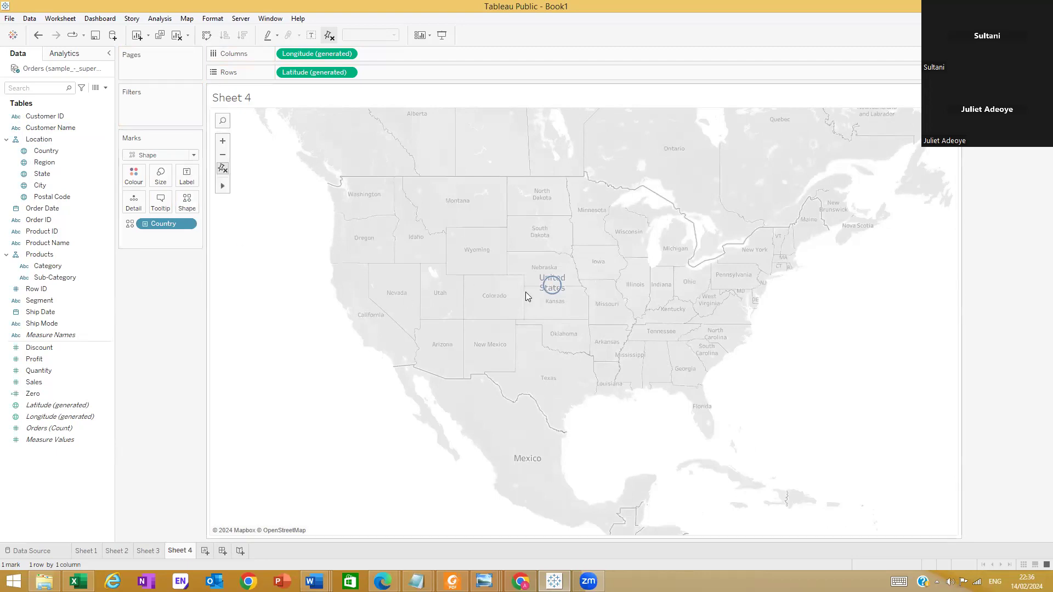
{"action": "left_click", "coordinate": [145, 224]}
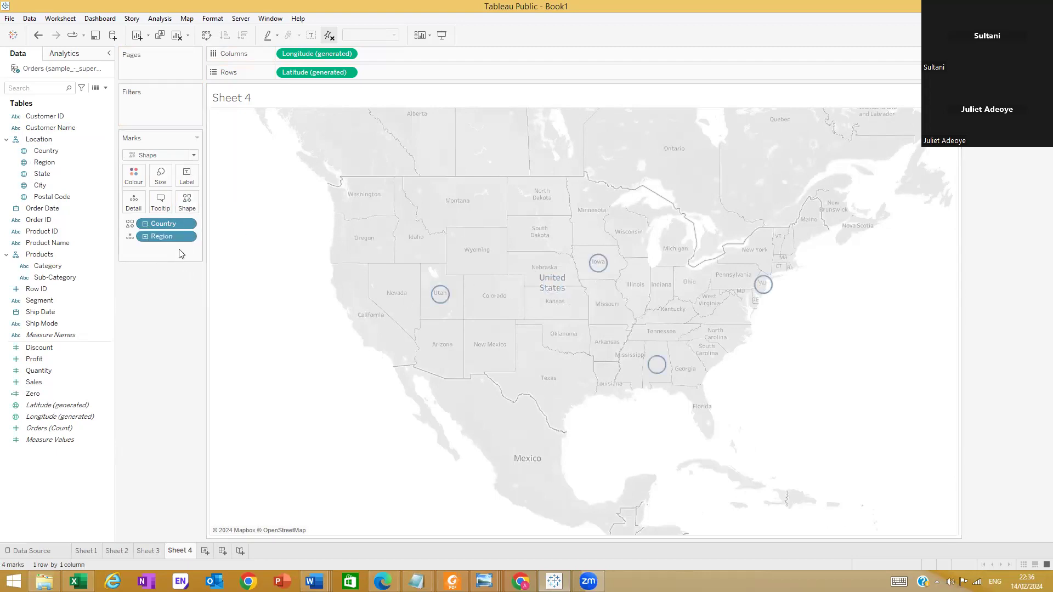
{"action": "left_click", "coordinate": [145, 237]}
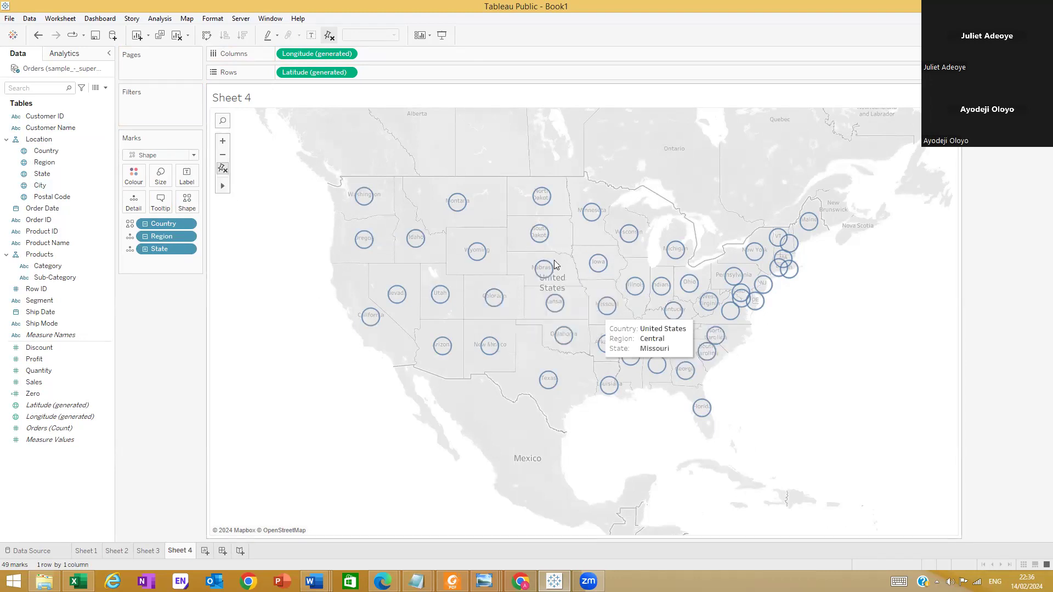
Assign the Filled shape palette to Country and give United States the filled square shape
{"action": "left_click", "coordinate": [187, 202]}
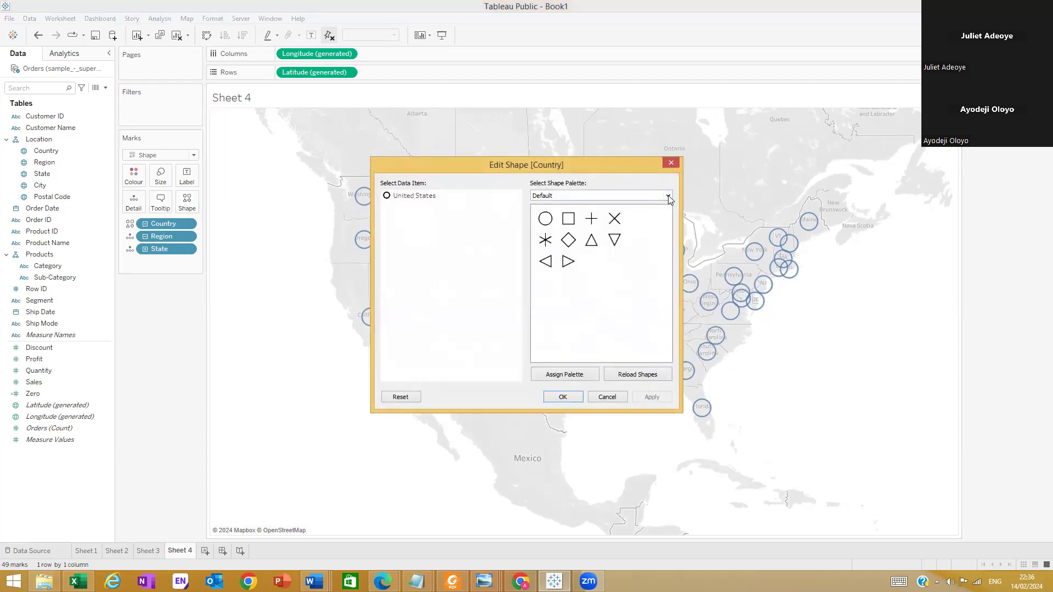
{"action": "left_click", "coordinate": [668, 196]}
{"action": "left_click", "coordinate": [628, 211]}
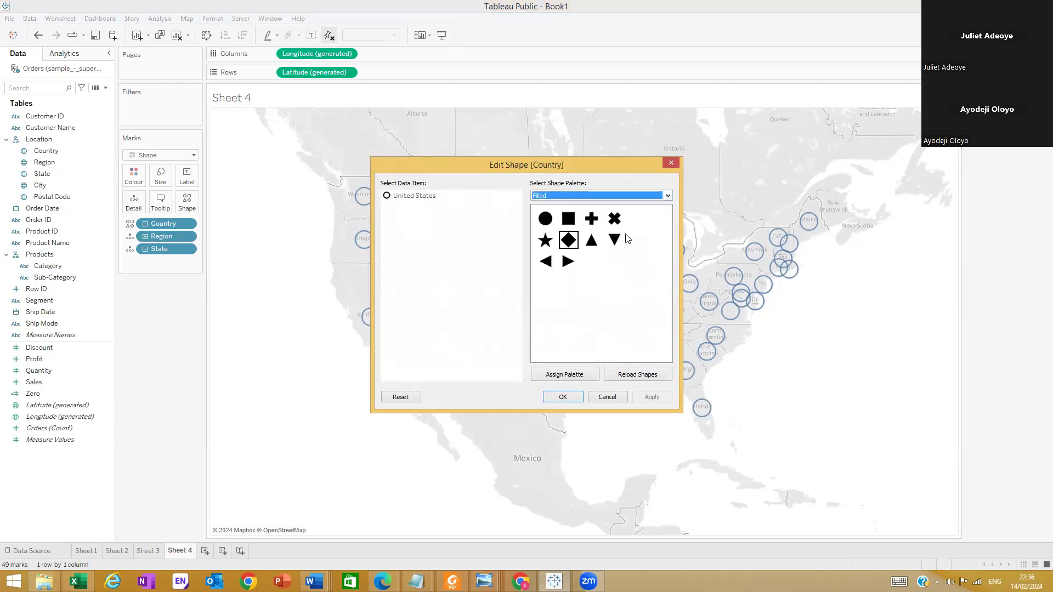
{"action": "left_click", "coordinate": [567, 223]}
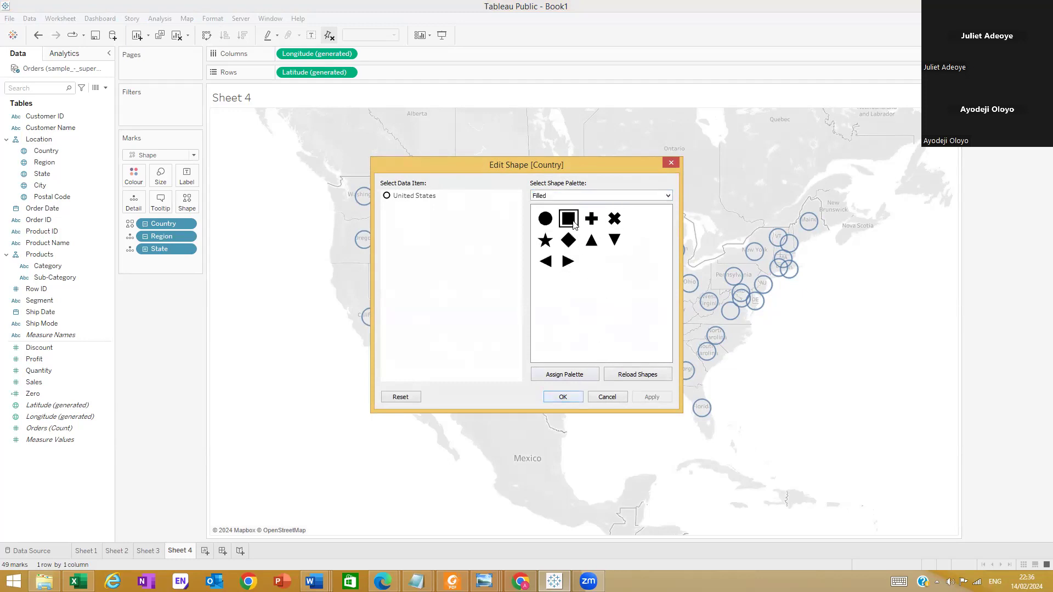
{"action": "left_click", "coordinate": [583, 378]}
{"action": "left_click", "coordinate": [431, 197]}
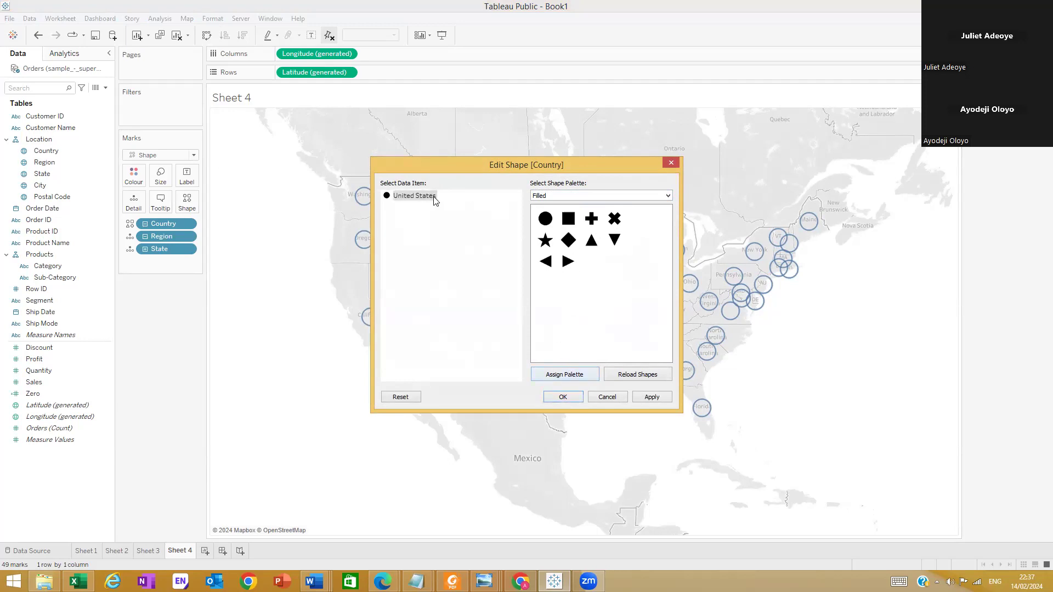
{"action": "left_click", "coordinate": [568, 240]}
{"action": "left_click", "coordinate": [563, 397]}
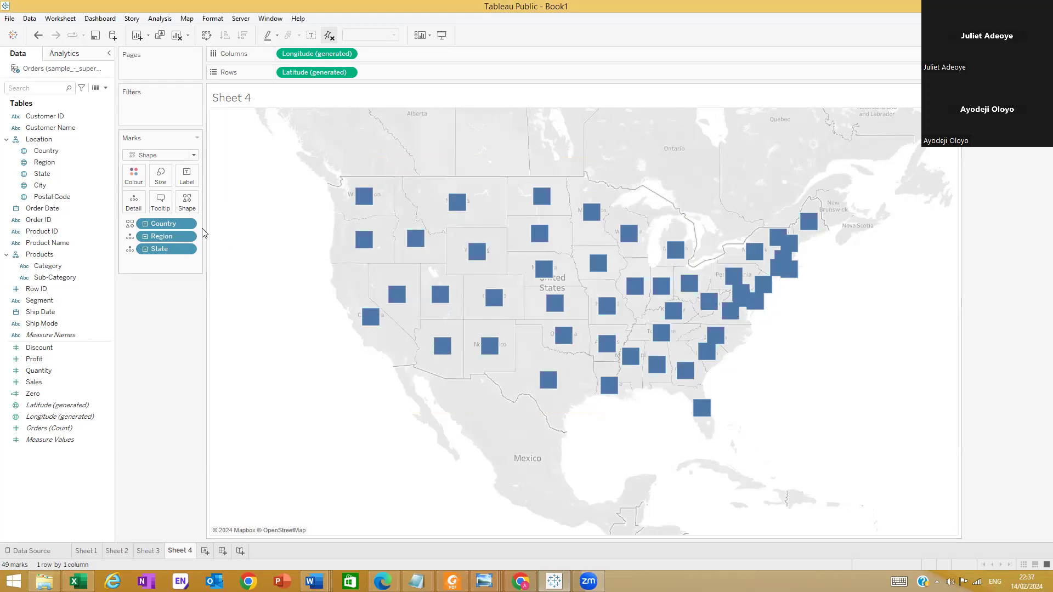
Try several Filled palette shapes for United States and apply the filled X to the state marks
{"action": "left_click", "coordinate": [187, 202]}
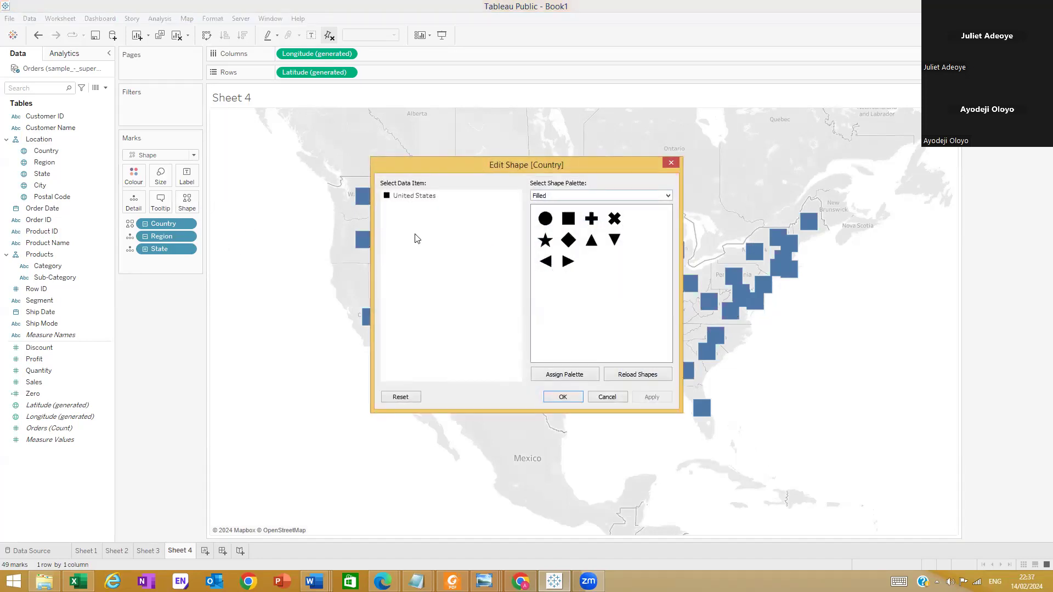
{"action": "left_click", "coordinate": [418, 202]}
{"action": "left_click", "coordinate": [615, 220]}
{"action": "left_click", "coordinate": [592, 241]}
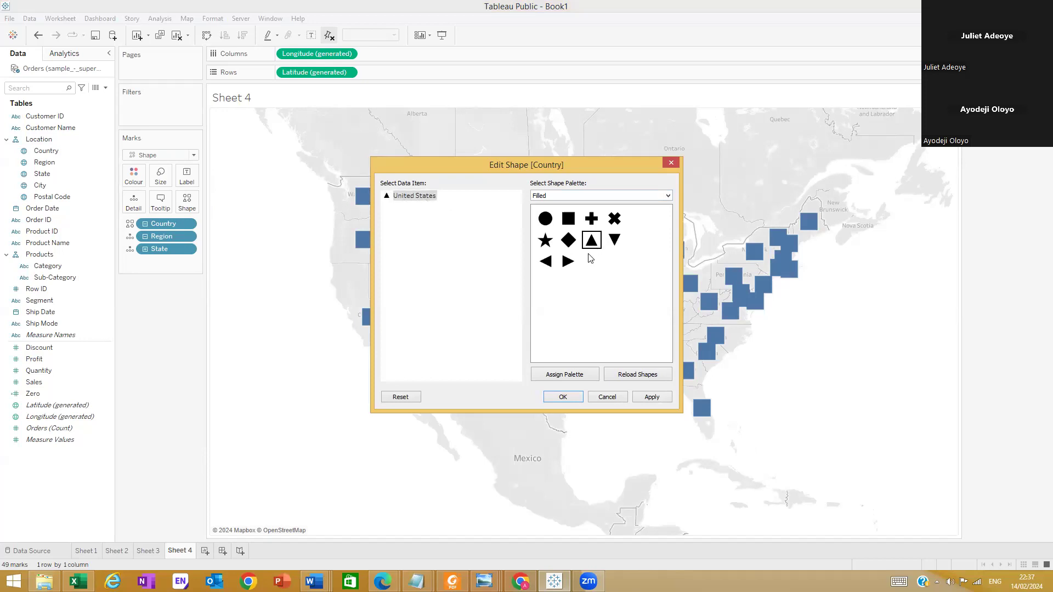
{"action": "left_click", "coordinate": [567, 245]}
{"action": "left_click", "coordinate": [545, 220]}
{"action": "left_click", "coordinate": [568, 219]}
{"action": "left_click", "coordinate": [546, 261]}
{"action": "left_click", "coordinate": [569, 261]}
{"action": "left_click", "coordinate": [591, 219]}
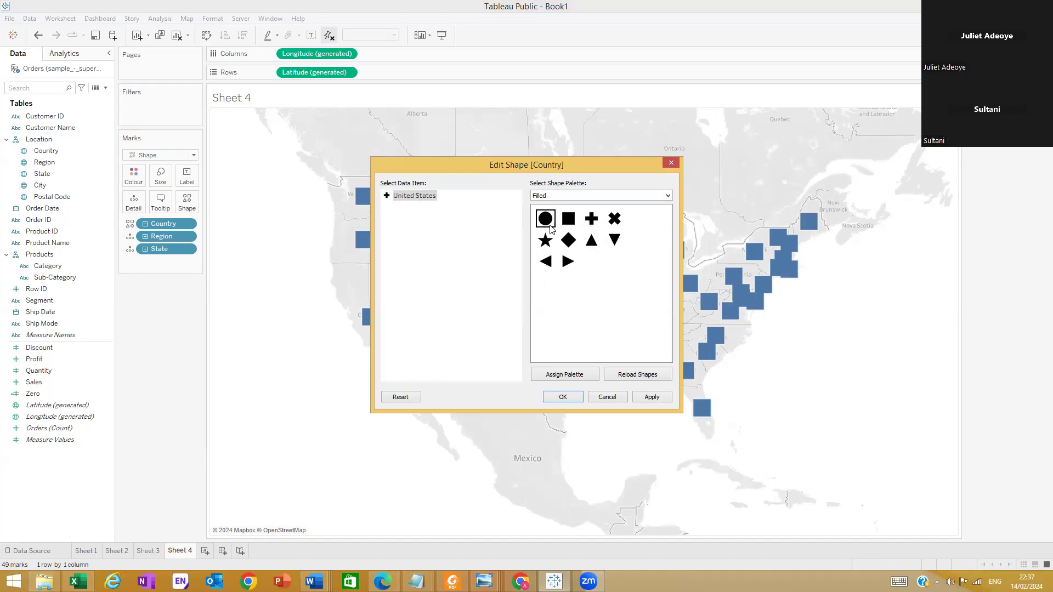
{"action": "left_click", "coordinate": [591, 219]}
{"action": "left_click", "coordinate": [615, 220]}
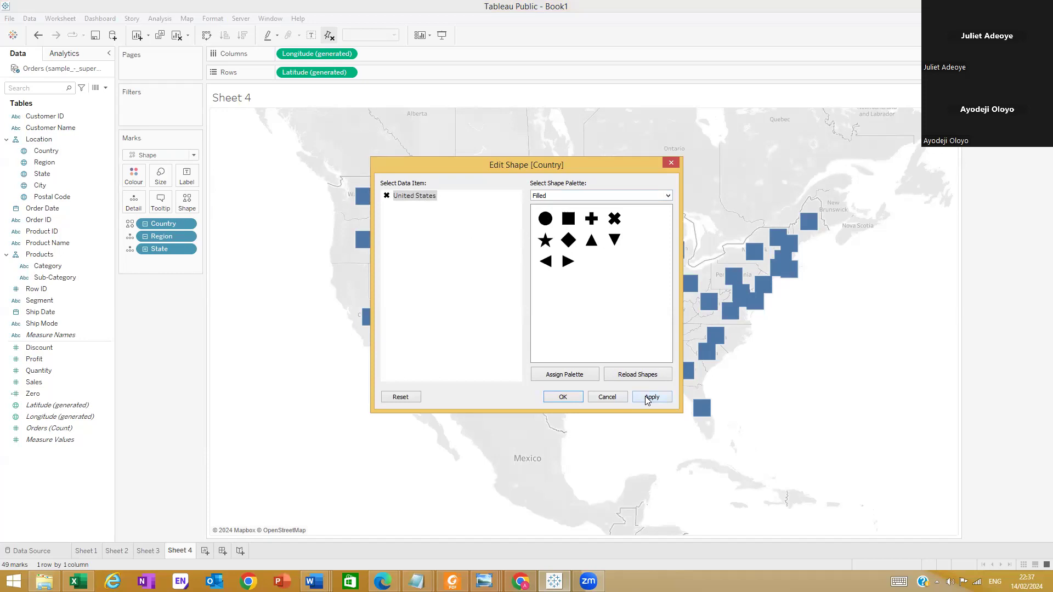
{"action": "left_click", "coordinate": [570, 397]}
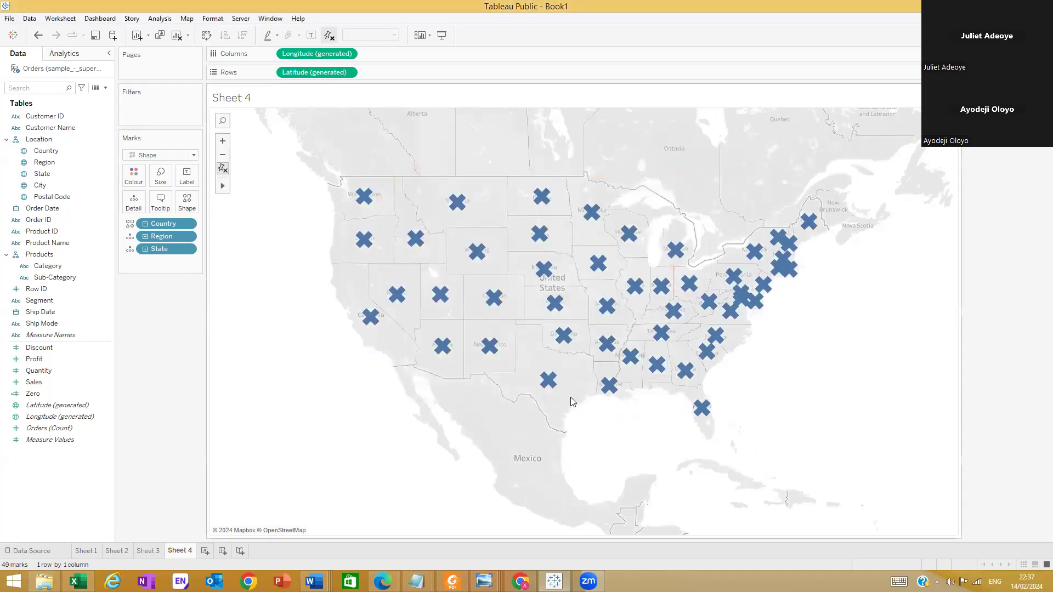
Size the state marks on the map by Profit
{"action": "mouse_move", "coordinate": [780, 273]}
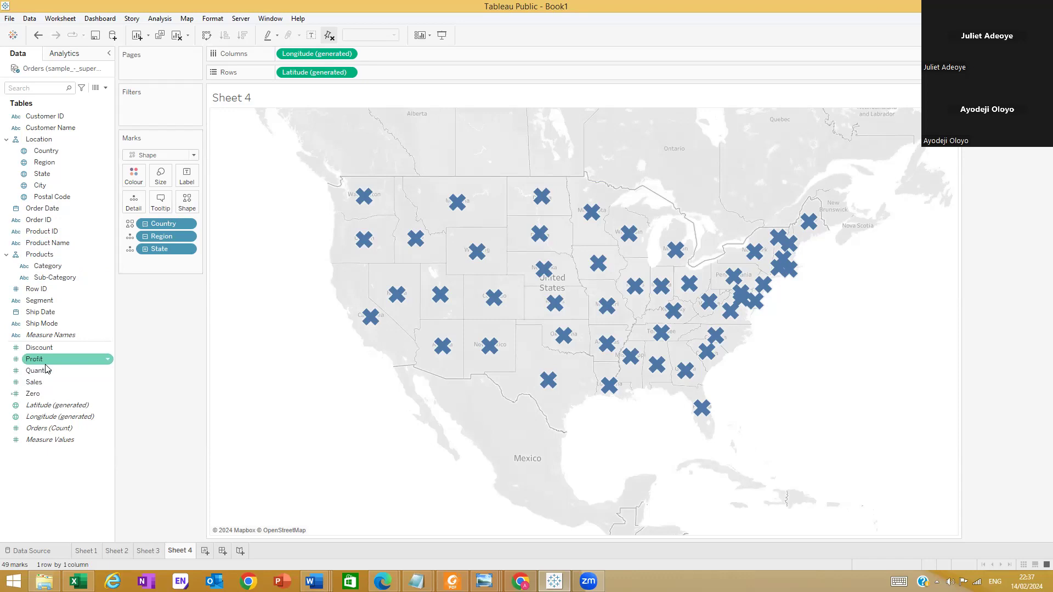
{"action": "left_click_drag", "start_coordinate": [45, 359], "coordinate": [159, 181]}
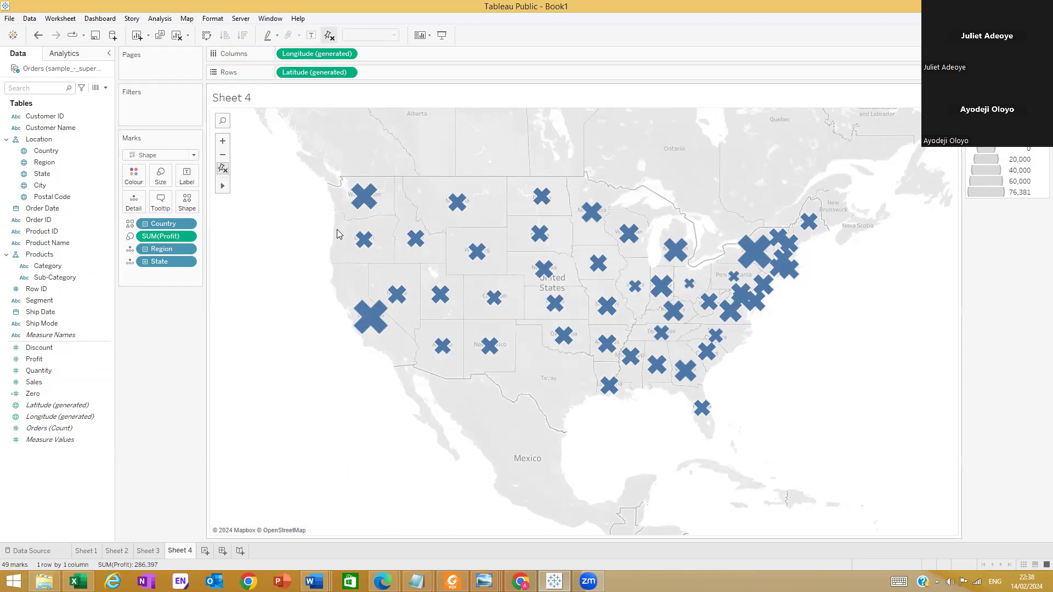
{"action": "mouse_move", "coordinate": [736, 286]}
Duplicate Sheet 4 and turn the copy into a Map mark type without the Profit size encoding
{"action": "right_click", "coordinate": [164, 551]}
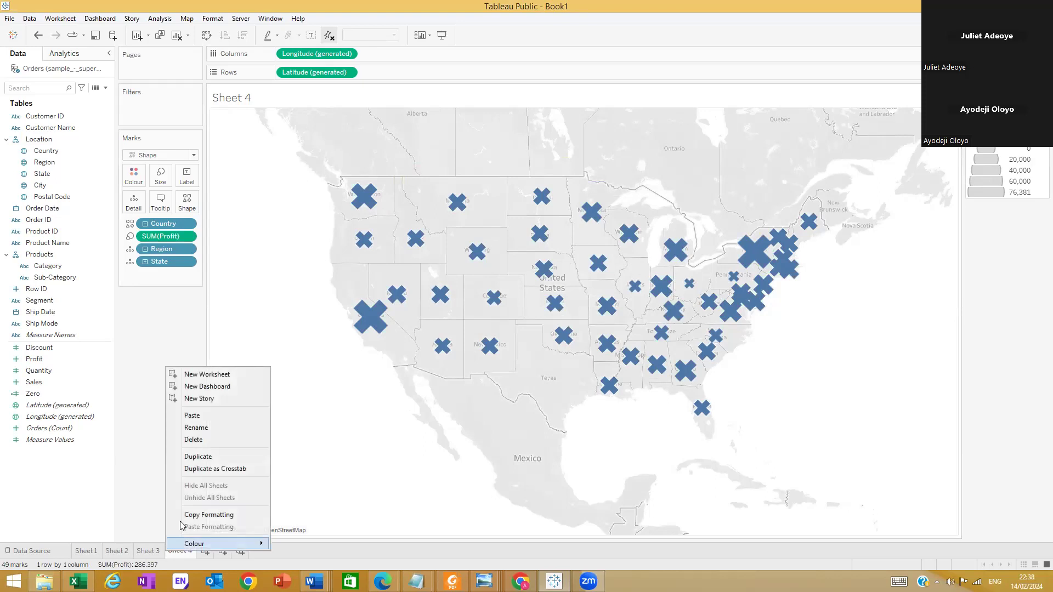
{"action": "left_click", "coordinate": [199, 456]}
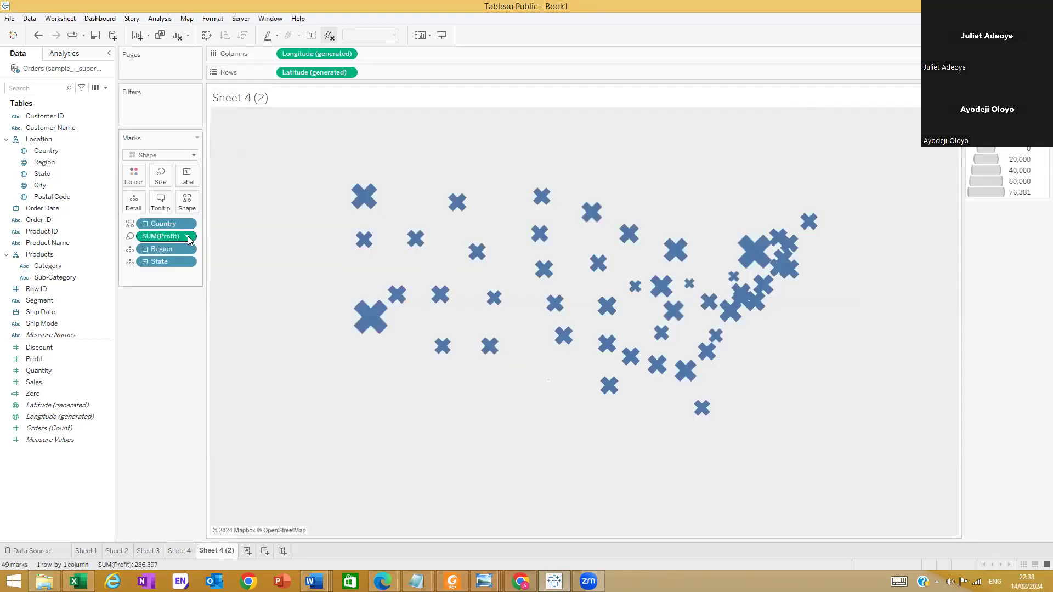
{"action": "left_click_drag", "start_coordinate": [159, 236], "coordinate": [152, 332]}
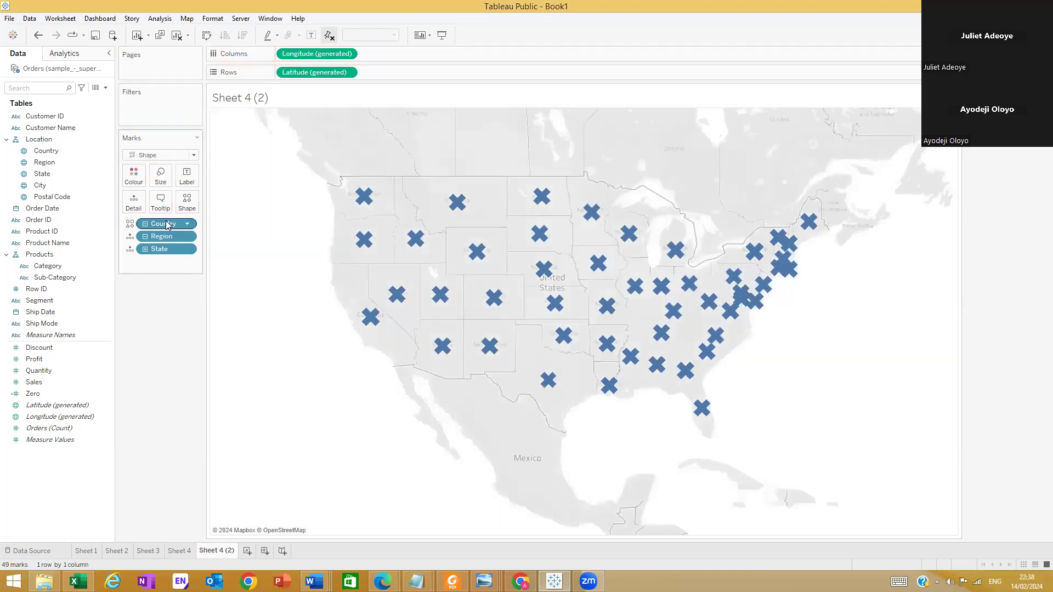
{"action": "left_click", "coordinate": [193, 155]}
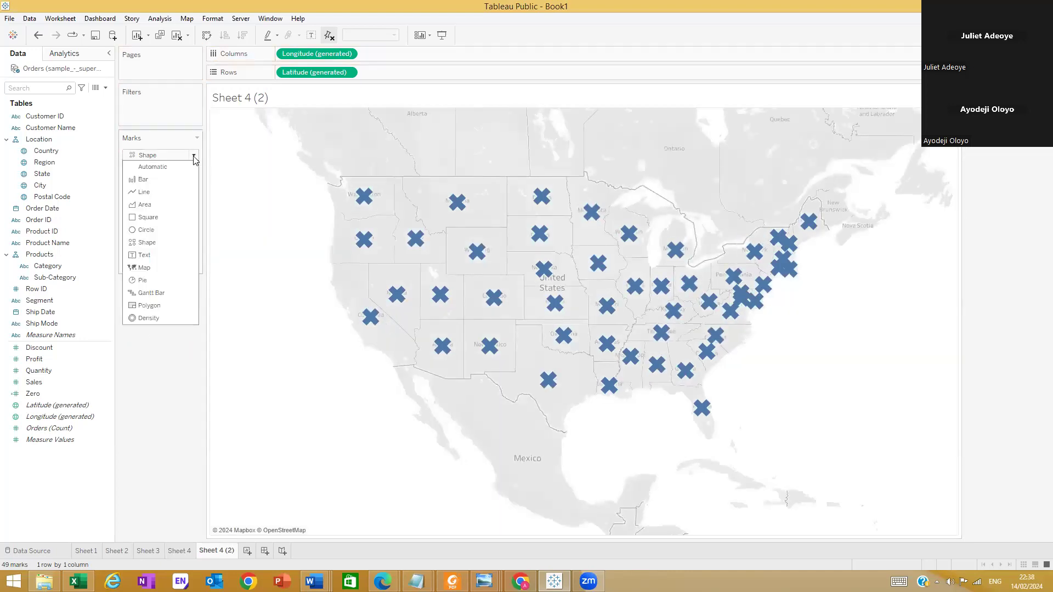
{"action": "left_click", "coordinate": [151, 267]}
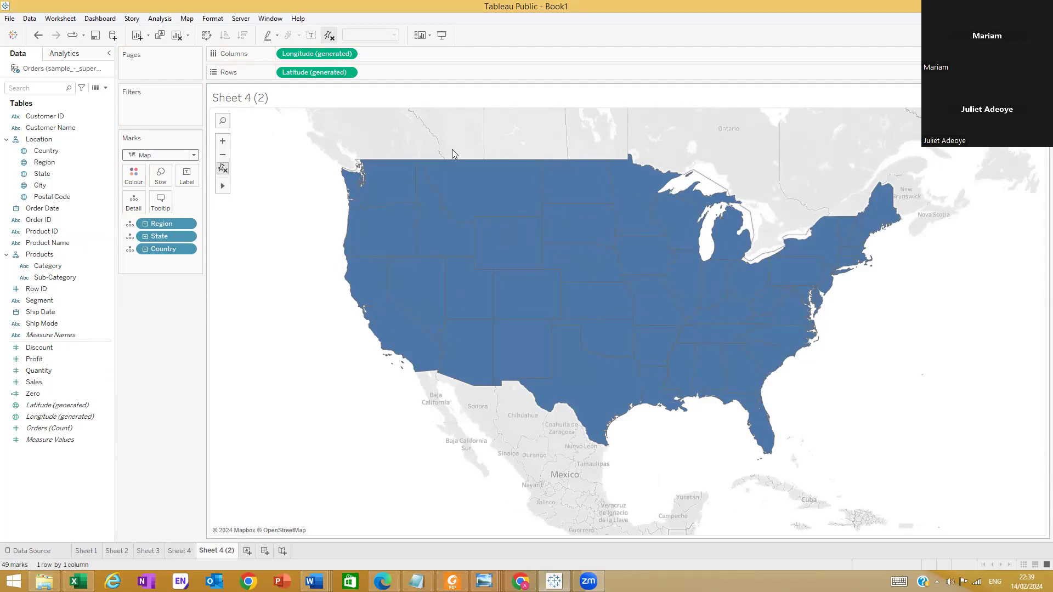
Go back to Sheet 4 and view the shape settings for Country without changing them
{"action": "left_click", "coordinate": [179, 551]}
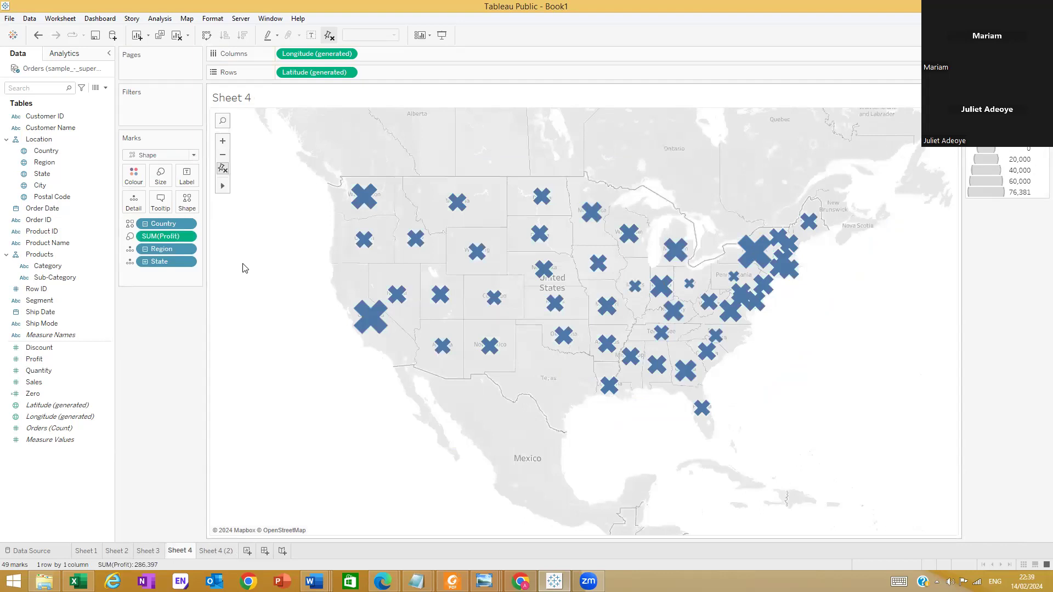
{"action": "left_click", "coordinate": [478, 96]}
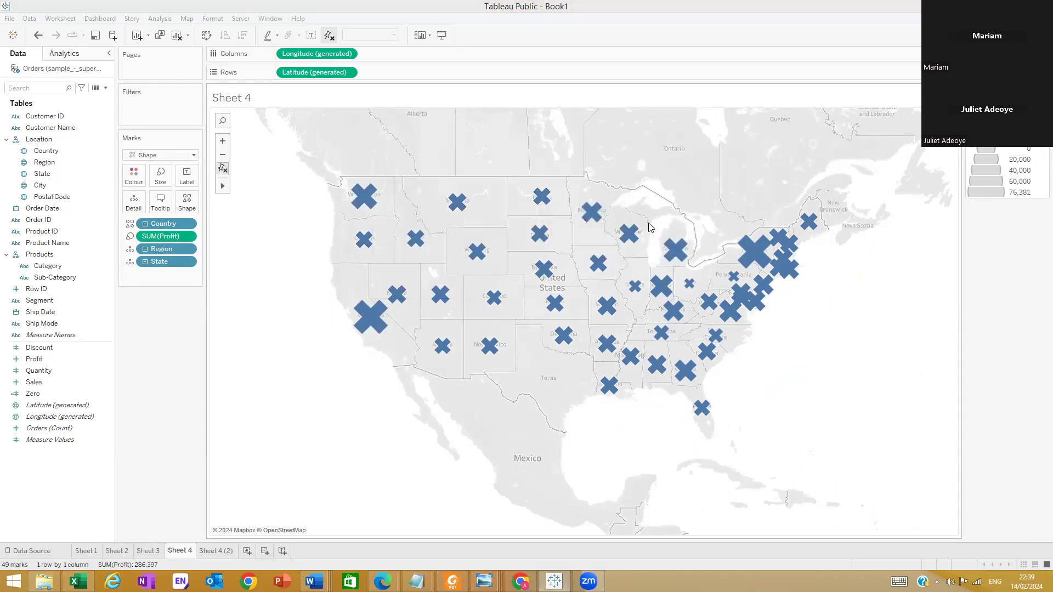
{"action": "left_click", "coordinate": [187, 201]}
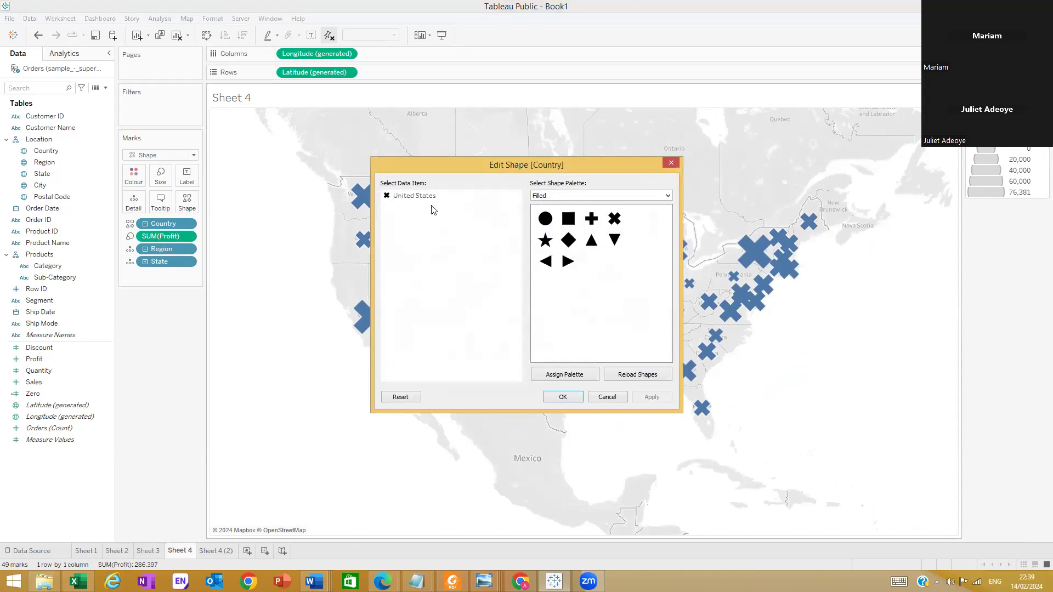
{"action": "left_click", "coordinate": [670, 163]}
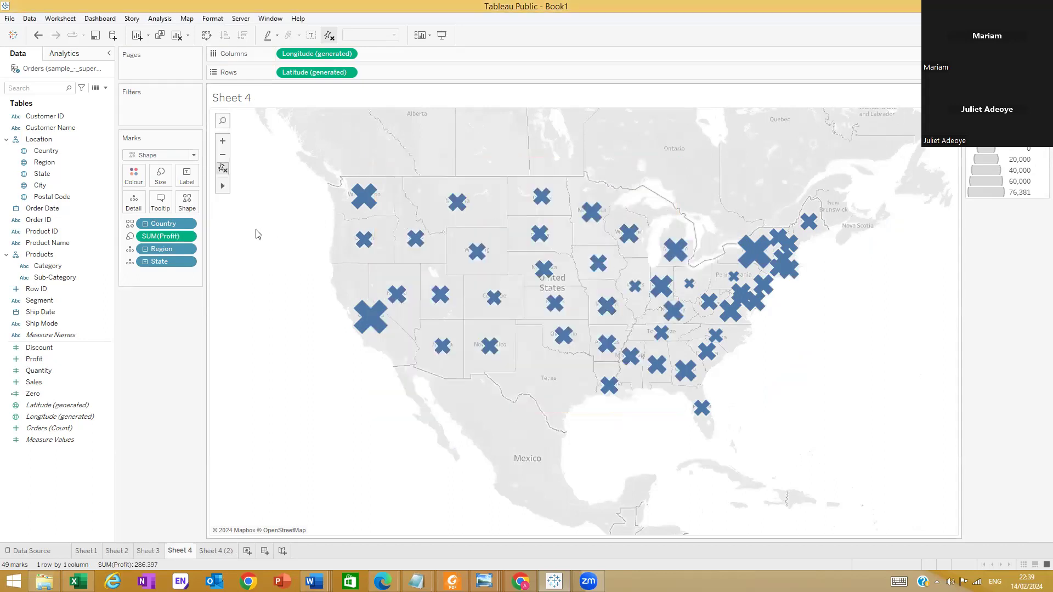
Try the filled circle for United States and apply the filled diamond to the state marks instead
{"action": "left_click", "coordinate": [190, 204]}
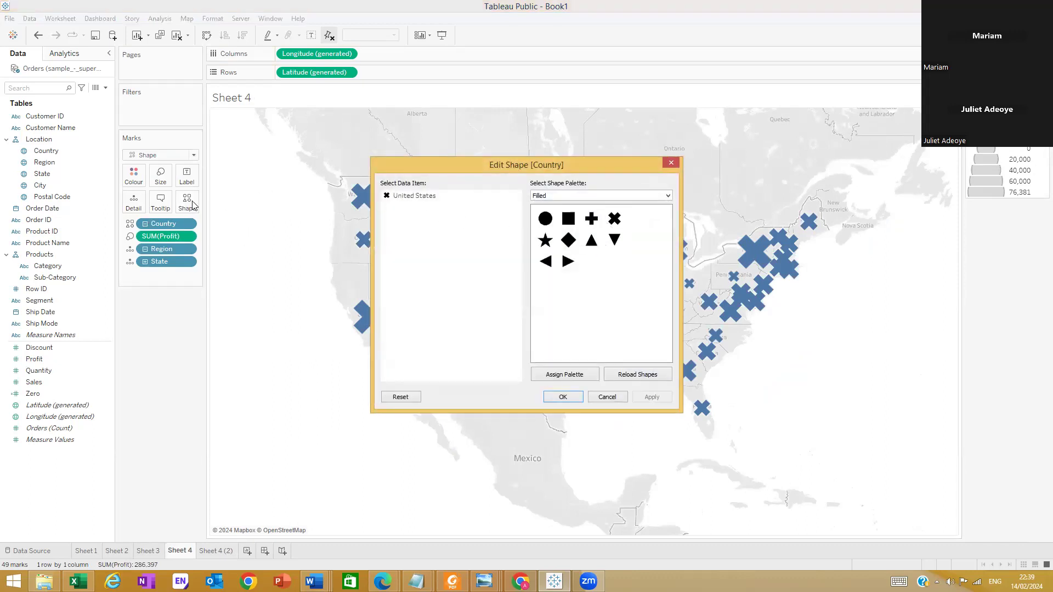
{"action": "left_click", "coordinate": [416, 197]}
{"action": "left_click", "coordinate": [563, 220]}
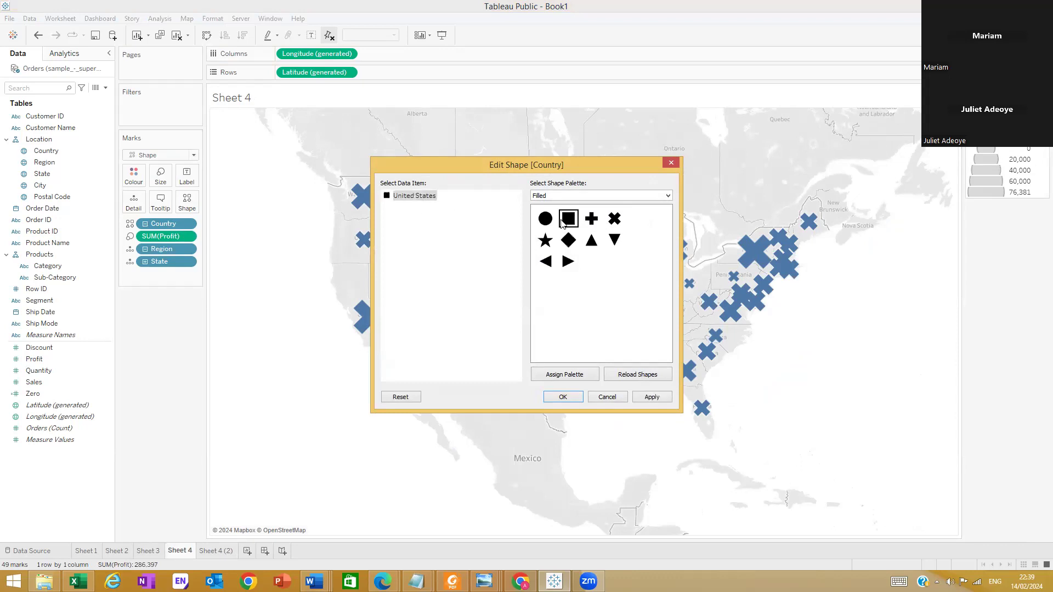
{"action": "left_click", "coordinate": [545, 219]}
{"action": "left_click", "coordinate": [652, 397]}
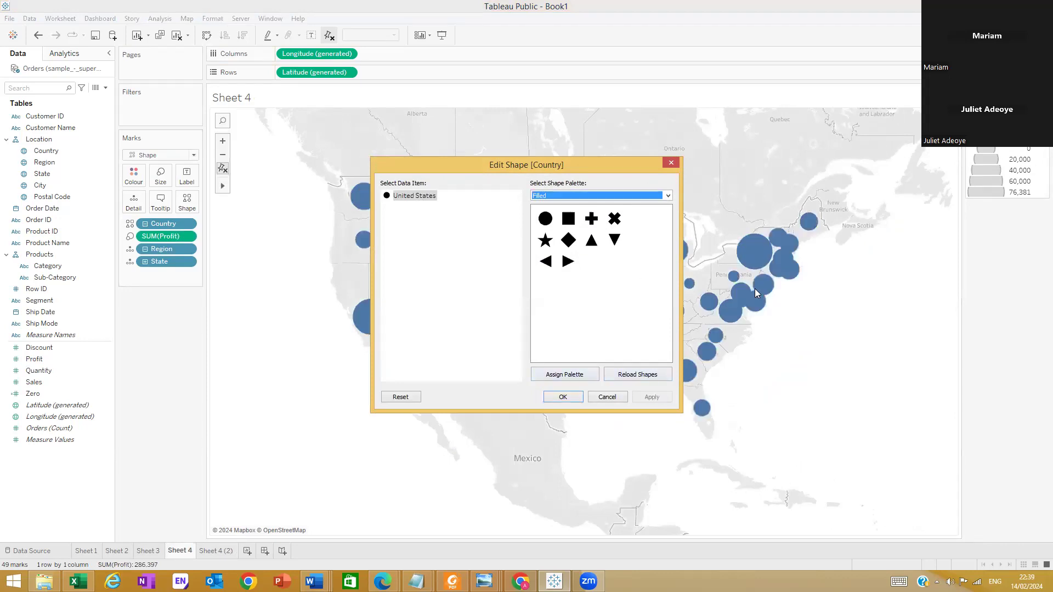
{"action": "left_click", "coordinate": [568, 239]}
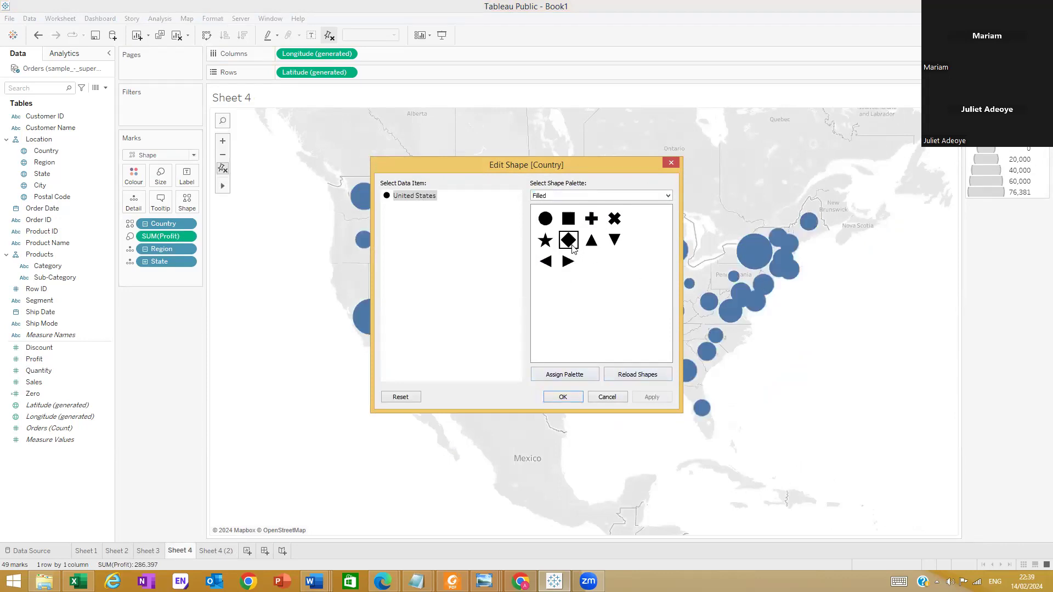
{"action": "left_click", "coordinate": [654, 399]}
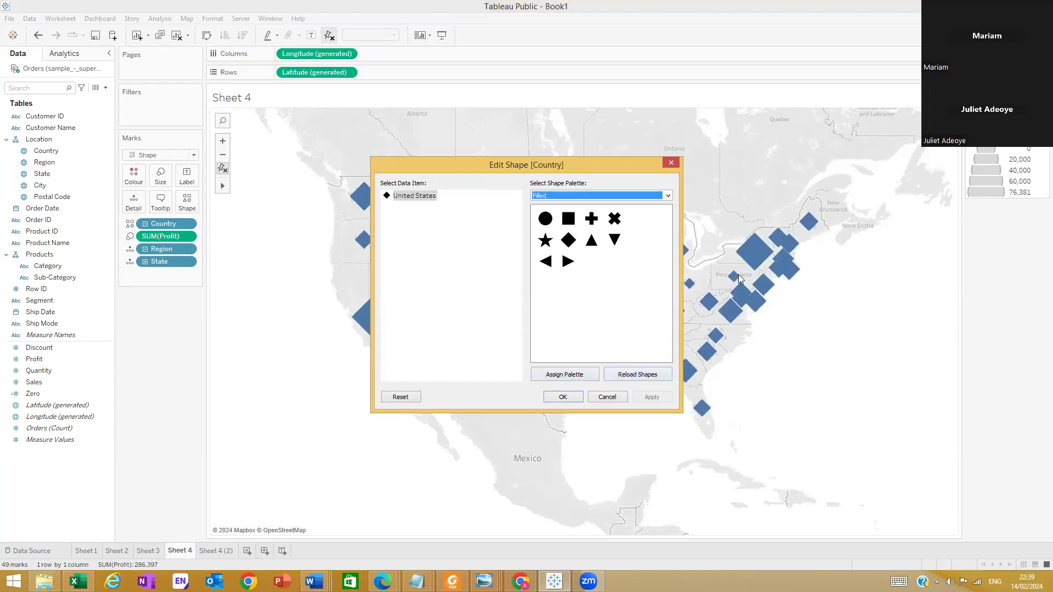
{"action": "left_click", "coordinate": [563, 396]}
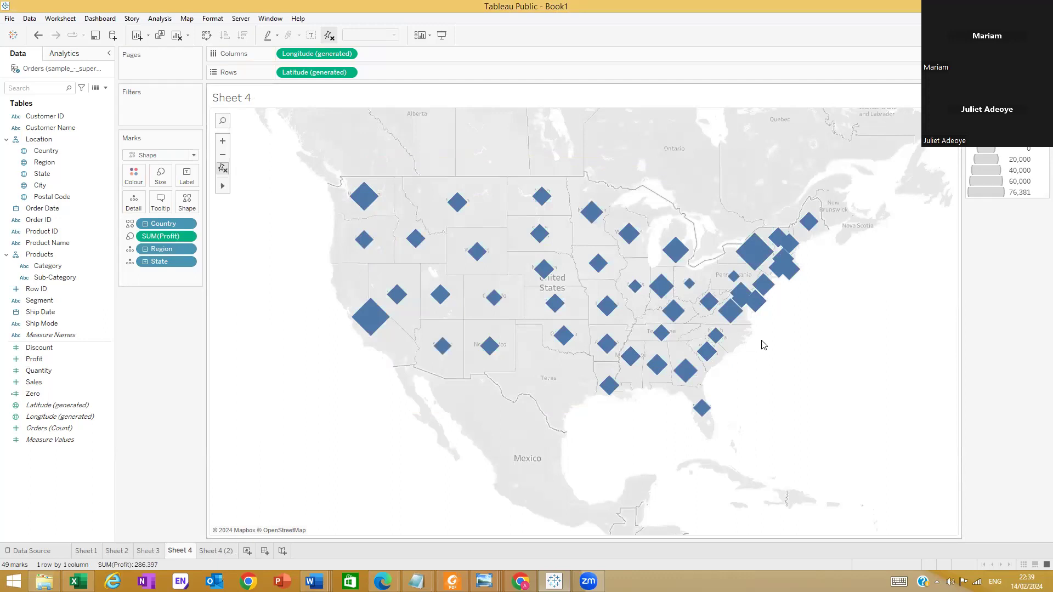
Rename the Sheet 4 (2) map as Sheet 5 and colour its states by Profit
{"action": "right_click", "coordinate": [190, 550]}
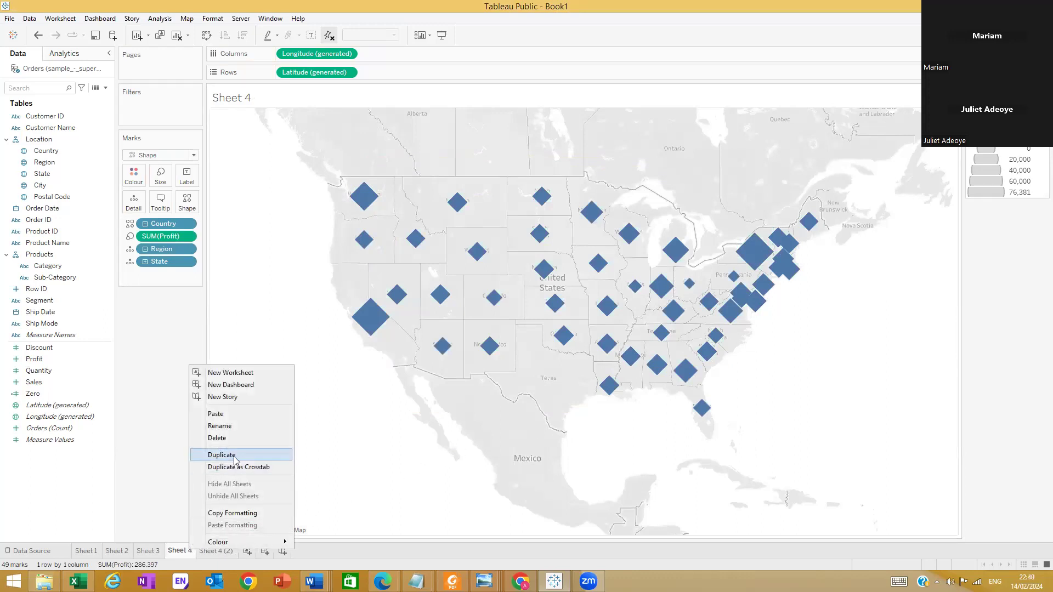
{"action": "left_click", "coordinate": [275, 510]}
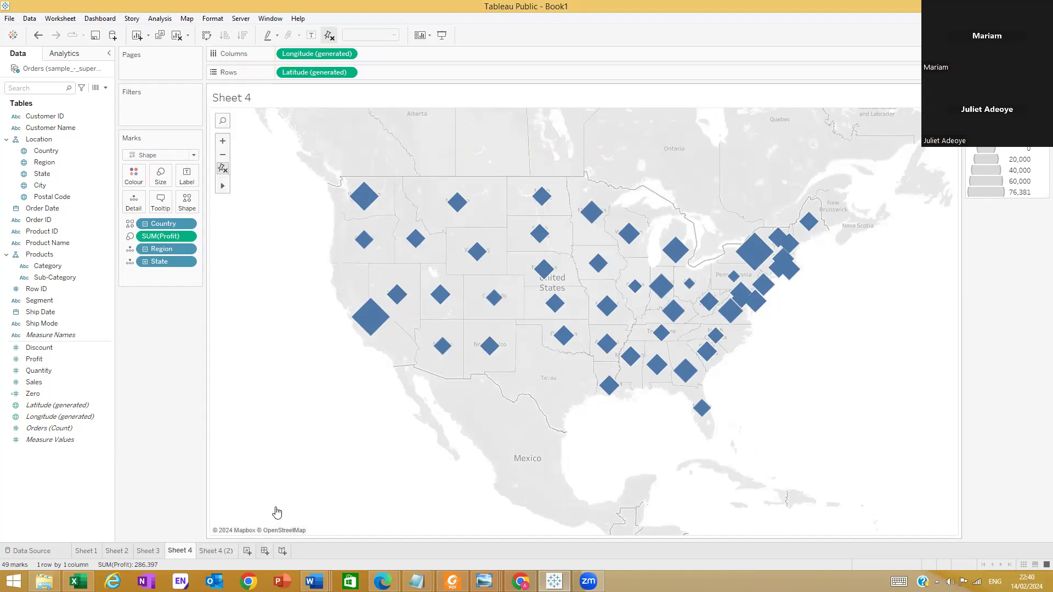
{"action": "left_click", "coordinate": [219, 552]}
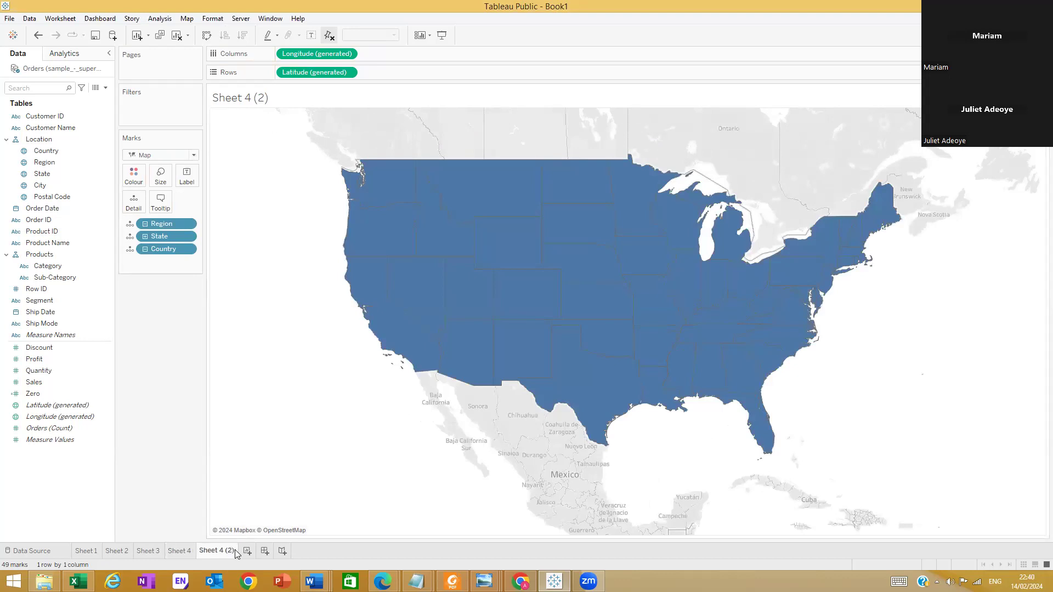
{"action": "double_click", "coordinate": [233, 551]}
{"action": "left_click", "coordinate": [232, 551]}
{"action": "type", "text": "Sheet 5"}
{"action": "key", "text": "Return"}
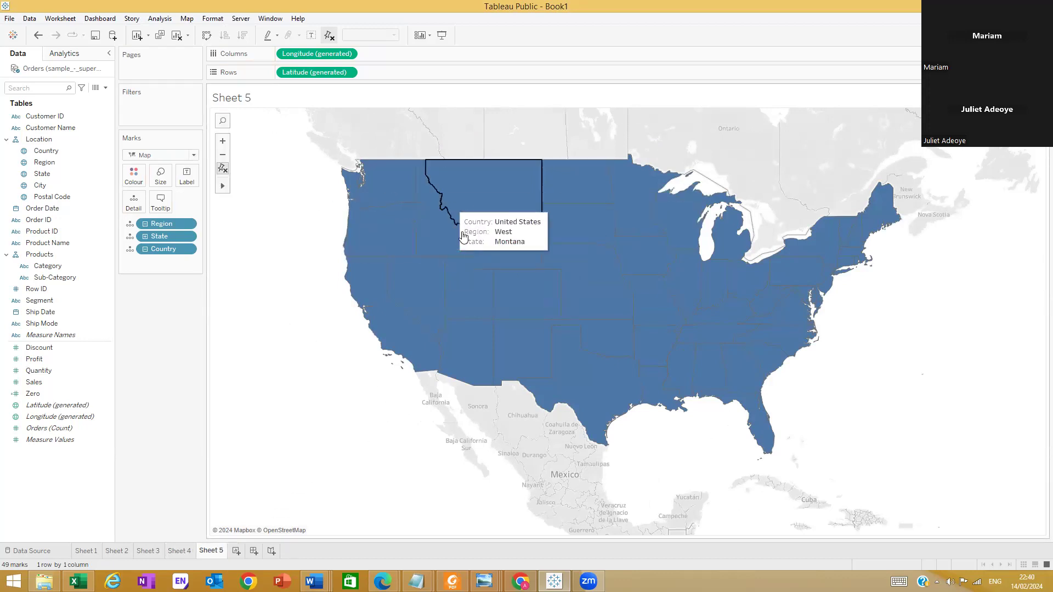
{"action": "left_click_drag", "start_coordinate": [55, 360], "coordinate": [142, 172]}
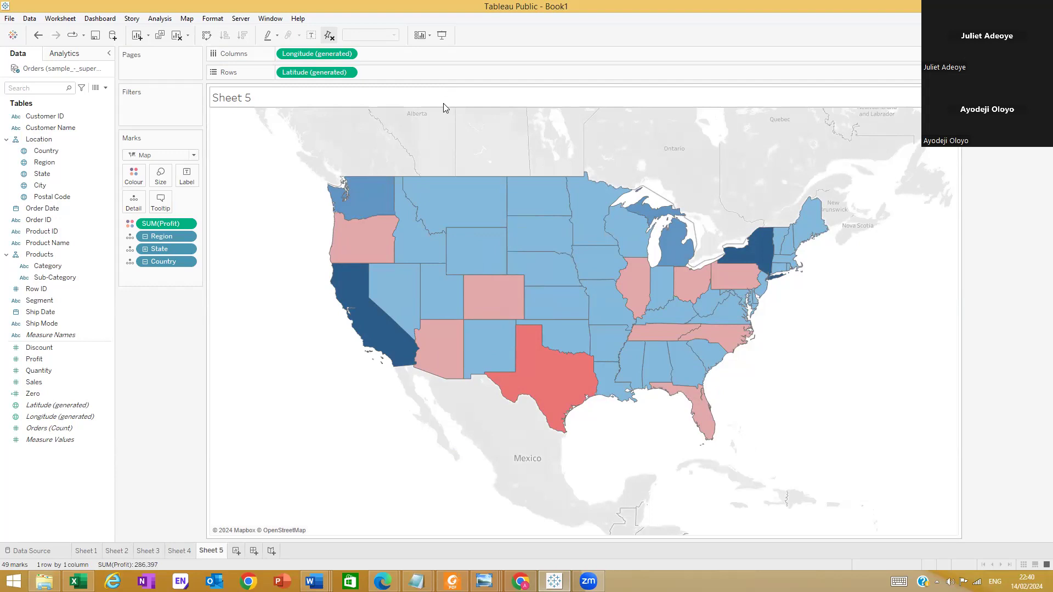
Examine the Profit-coloured map at several zoom levels, from the world view down to the United States
{"action": "mouse_move", "coordinate": [224, 188]}
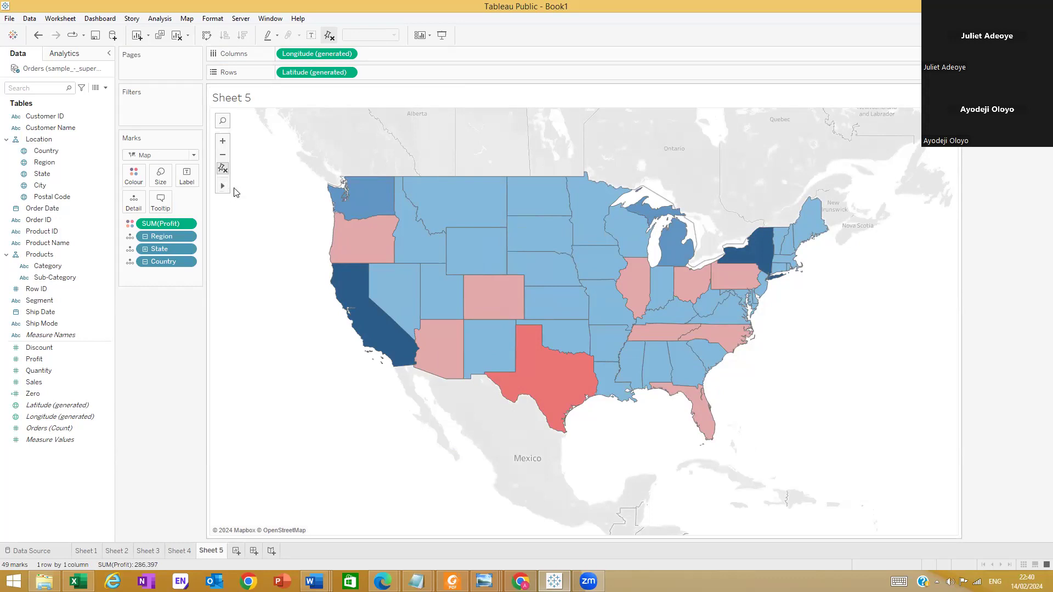
{"action": "scroll", "coordinate": [480, 251], "scroll_direction": "down", "scroll_amount": 2}
{"action": "scroll", "coordinate": [480, 251], "scroll_direction": "down", "scroll_amount": 3}
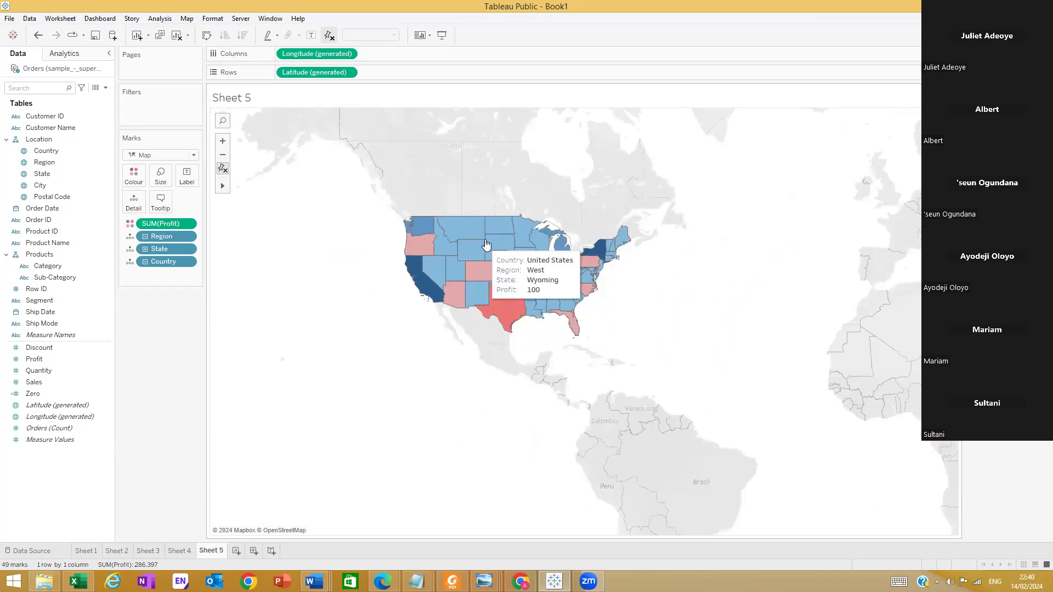
{"action": "scroll", "coordinate": [895, 180], "scroll_direction": "up", "scroll_amount": 1}
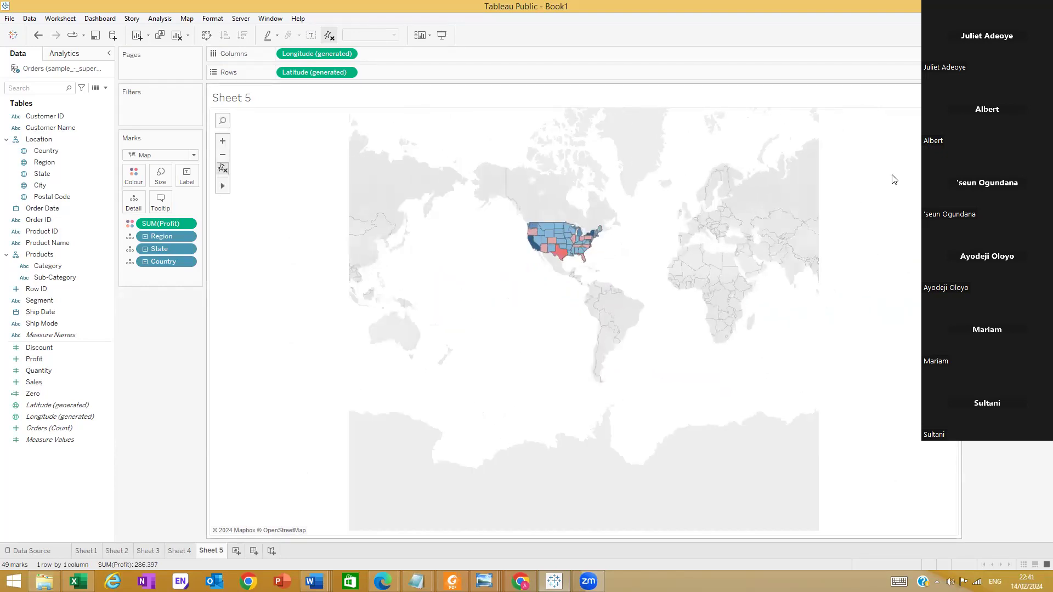
{"action": "scroll", "coordinate": [834, 171], "scroll_direction": "up", "scroll_amount": 3}
{"action": "scroll", "coordinate": [465, 241], "scroll_direction": "up", "scroll_amount": 2}
{"action": "scroll", "coordinate": [465, 241], "scroll_direction": "up", "scroll_amount": 3}
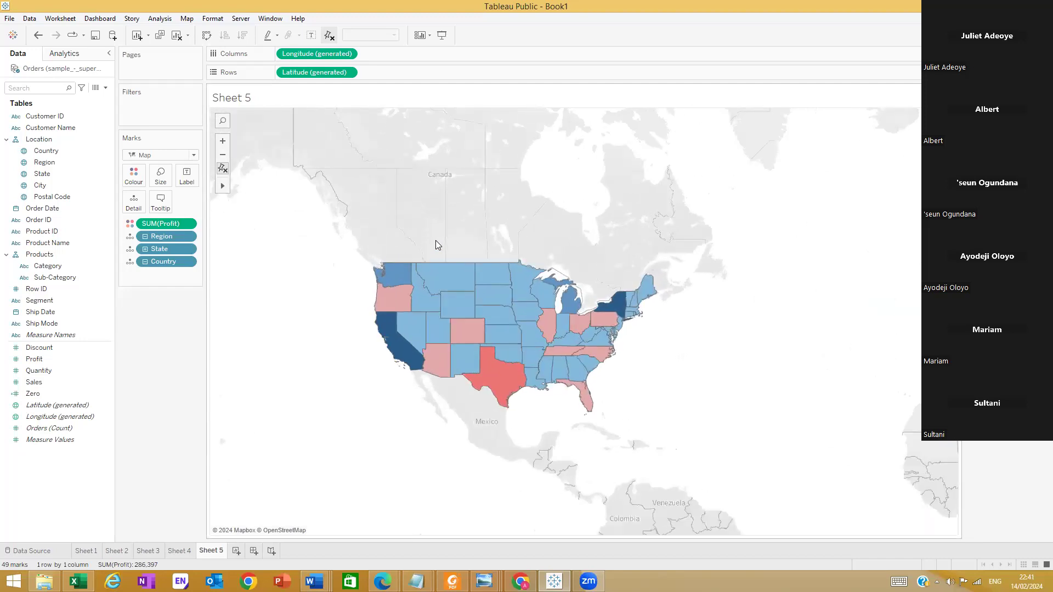
{"action": "scroll", "coordinate": [436, 240], "scroll_direction": "up", "scroll_amount": 1}
{"action": "scroll", "coordinate": [436, 240], "scroll_direction": "up", "scroll_amount": 1}
{"action": "mouse_move", "coordinate": [520, 394]}
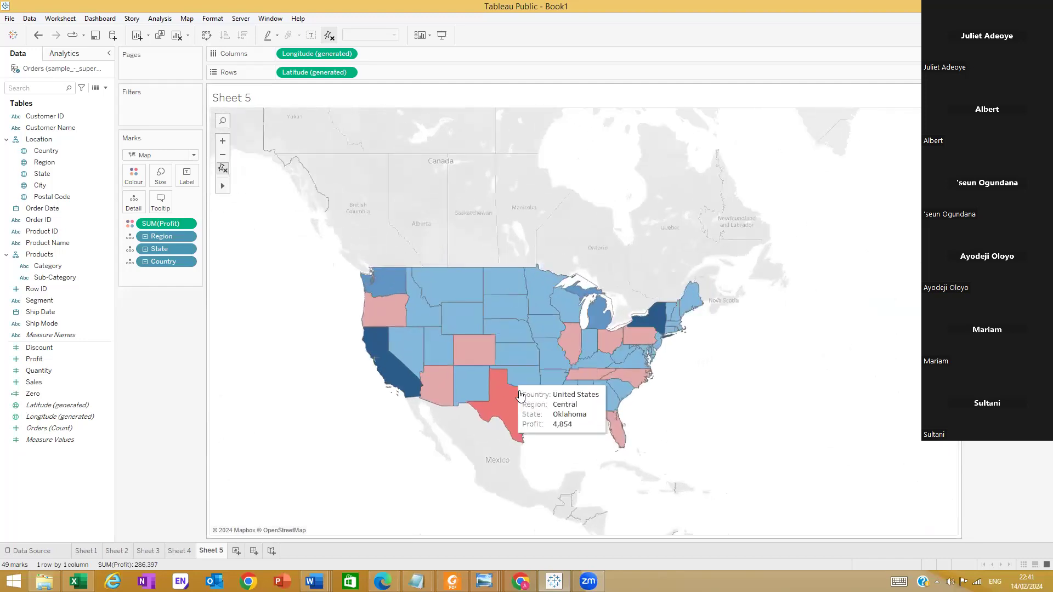
{"action": "scroll", "coordinate": [520, 395], "scroll_direction": "up", "scroll_amount": 1}
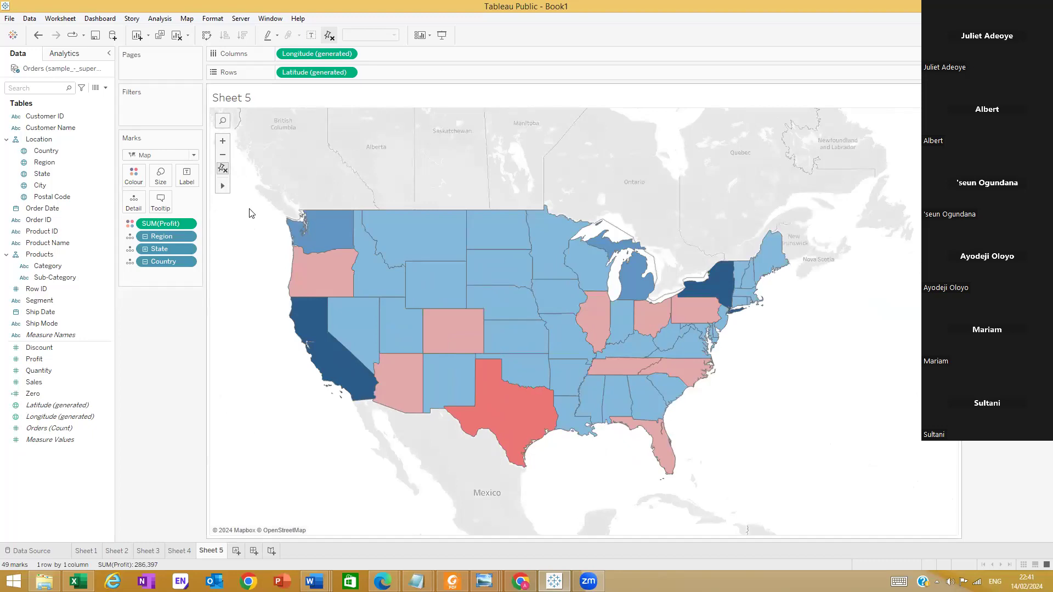
{"action": "scroll", "coordinate": [237, 365], "scroll_direction": "up", "scroll_amount": 1}
Try the map's area zoom tool to frame the United States and inspect the coloured states
{"action": "mouse_move", "coordinate": [222, 187]}
{"action": "scroll", "coordinate": [399, 282], "scroll_direction": "down", "scroll_amount": 5}
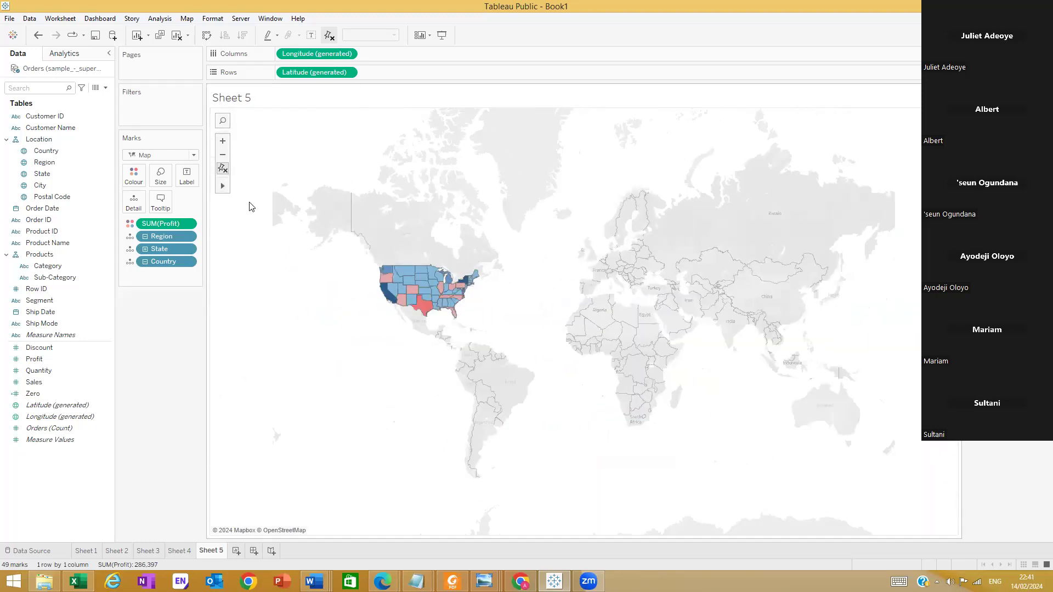
{"action": "left_click", "coordinate": [238, 186]}
{"action": "left_click_drag", "start_coordinate": [348, 247], "coordinate": [503, 341]}
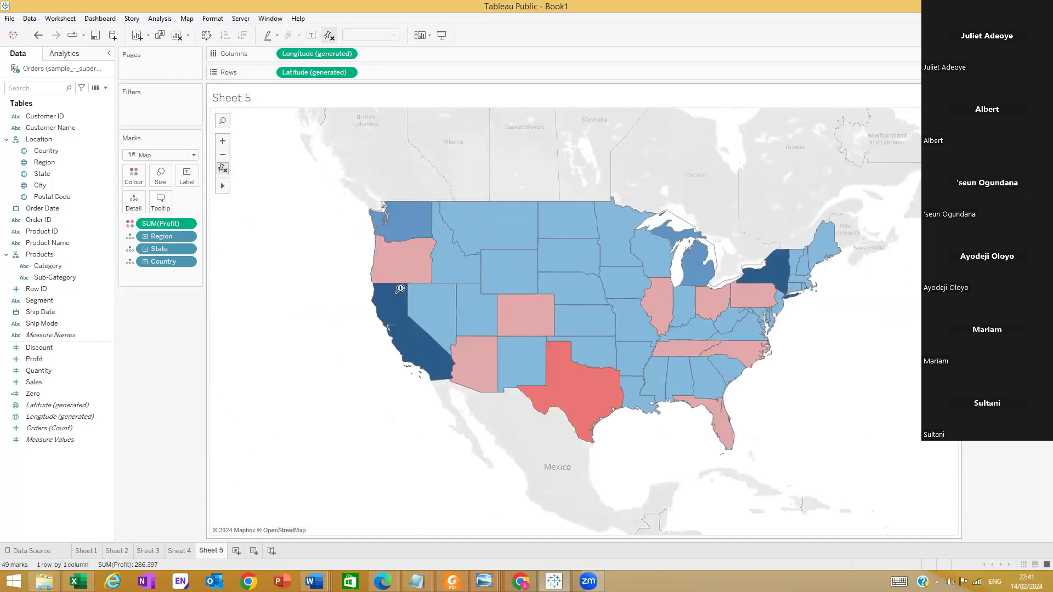
{"action": "right_click", "coordinate": [317, 226]}
{"action": "left_click", "coordinate": [289, 232]}
{"action": "left_click", "coordinate": [287, 232]}
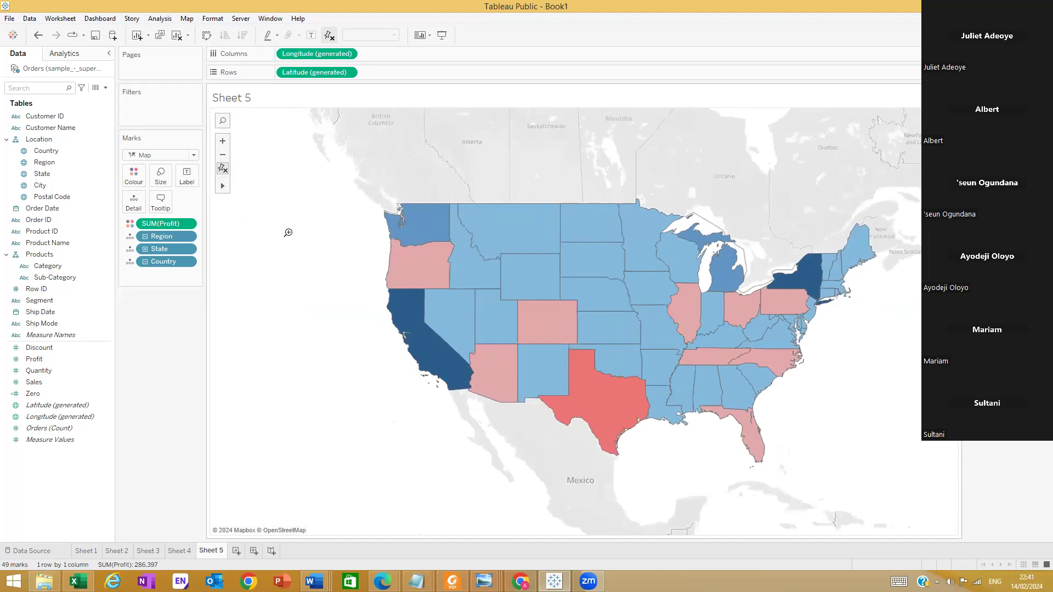
{"action": "scroll", "coordinate": [288, 233], "scroll_direction": "down", "scroll_amount": 2}
{"action": "scroll", "coordinate": [330, 232], "scroll_direction": "down", "scroll_amount": 3}
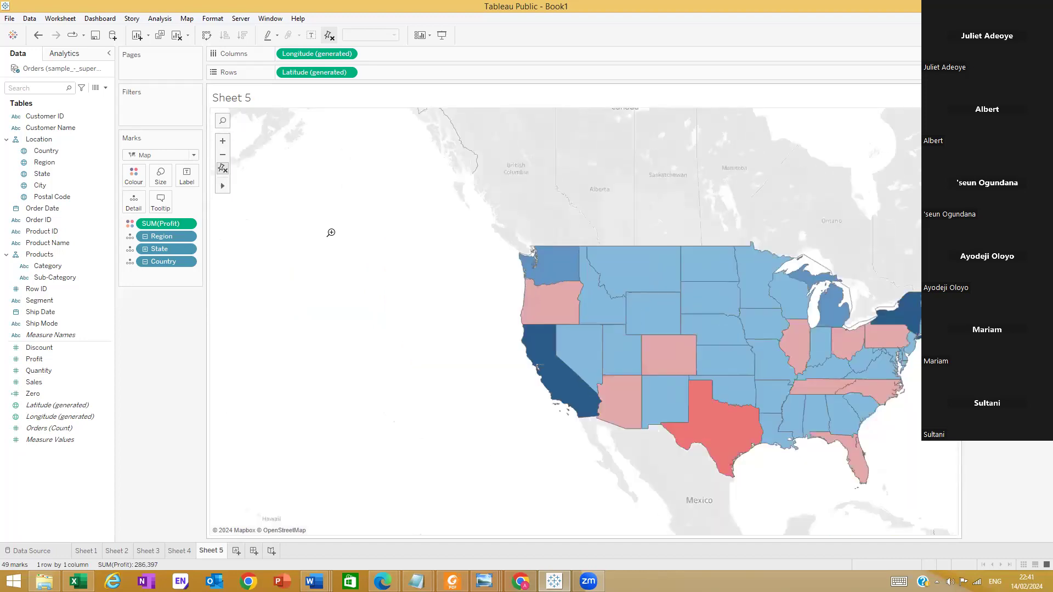
{"action": "scroll", "coordinate": [331, 232], "scroll_direction": "down", "scroll_amount": 2}
{"action": "mouse_move", "coordinate": [224, 187]}
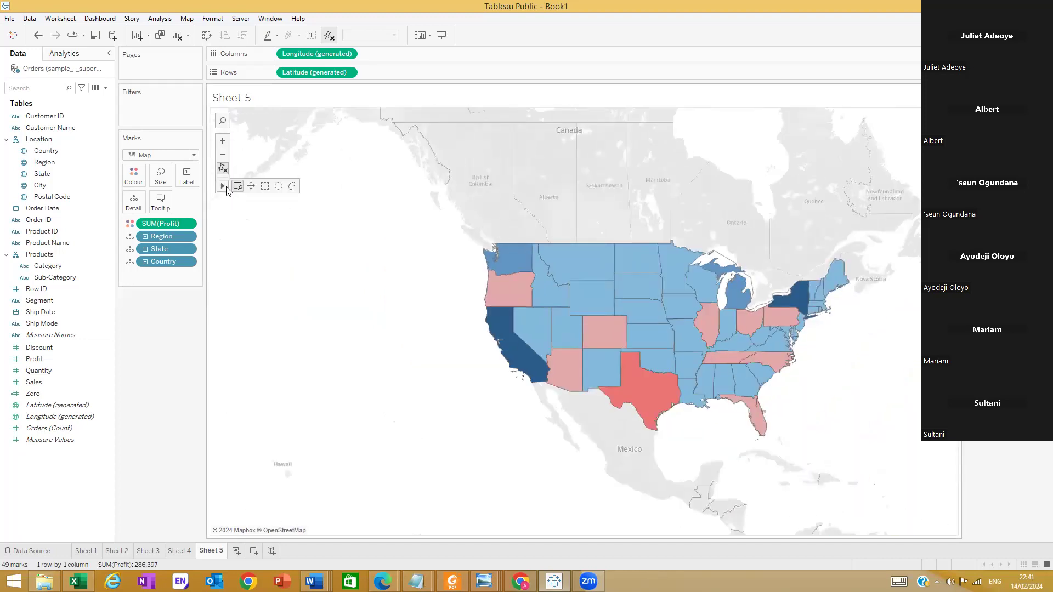
{"action": "scroll", "coordinate": [676, 307], "scroll_direction": "up", "scroll_amount": 1}
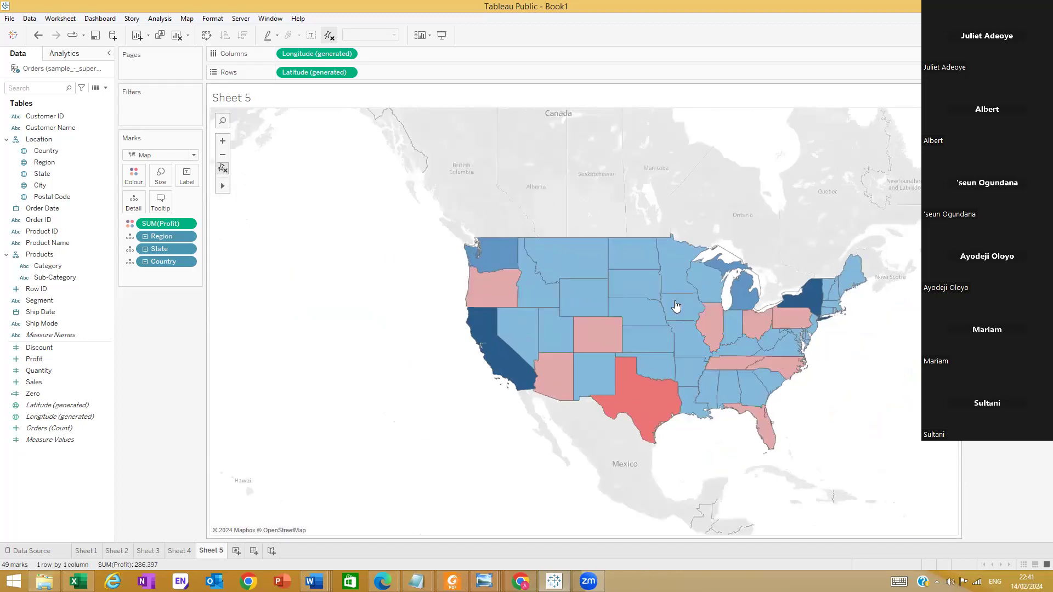
{"action": "scroll", "coordinate": [431, 215], "scroll_direction": "down", "scroll_amount": 1}
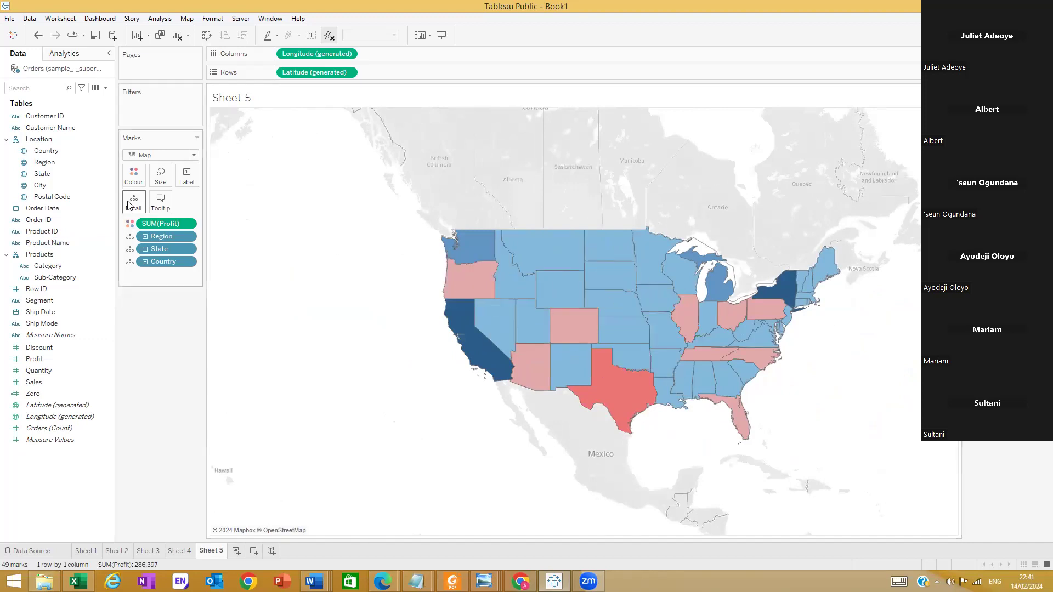
Turn off Stepped Colour in the Profit colour settings and apply the continuous gradient to the map
{"action": "left_click", "coordinate": [133, 176]}
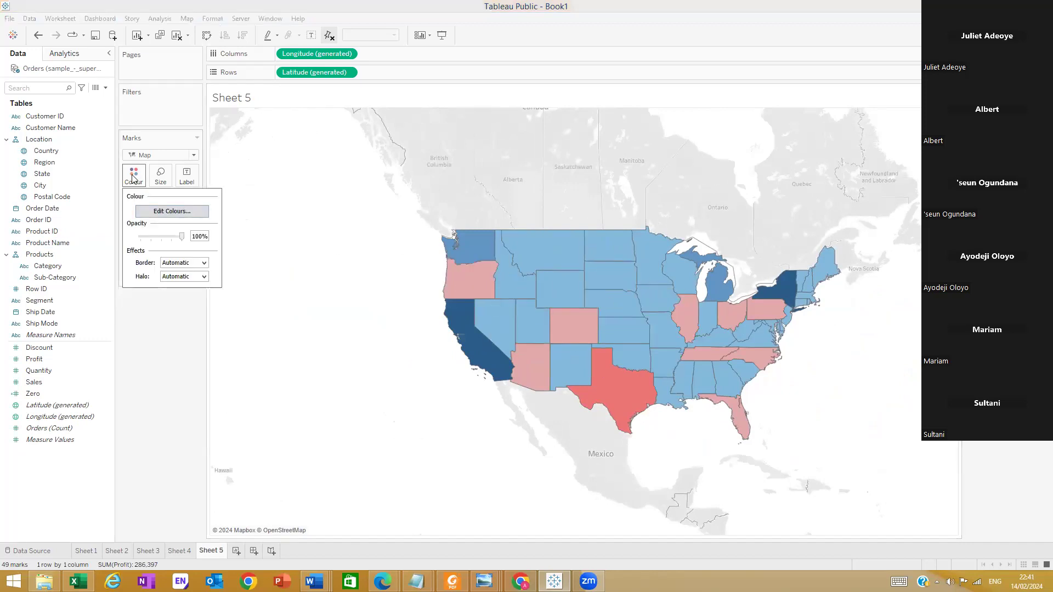
{"action": "left_click", "coordinate": [123, 344]}
{"action": "left_click", "coordinate": [126, 172]}
{"action": "key", "text": "Return"}
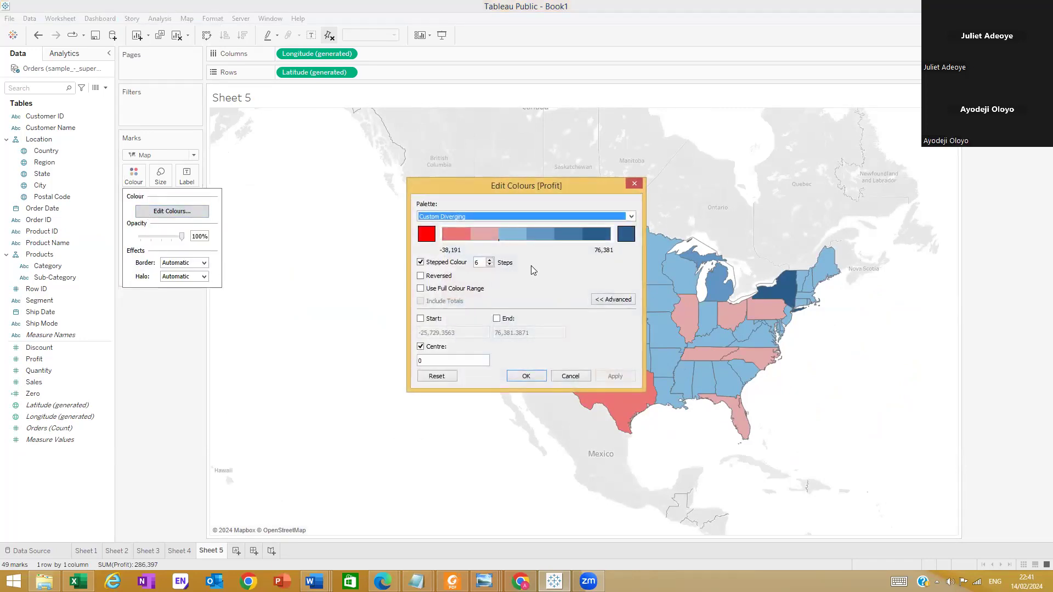
{"action": "left_click", "coordinate": [420, 263]}
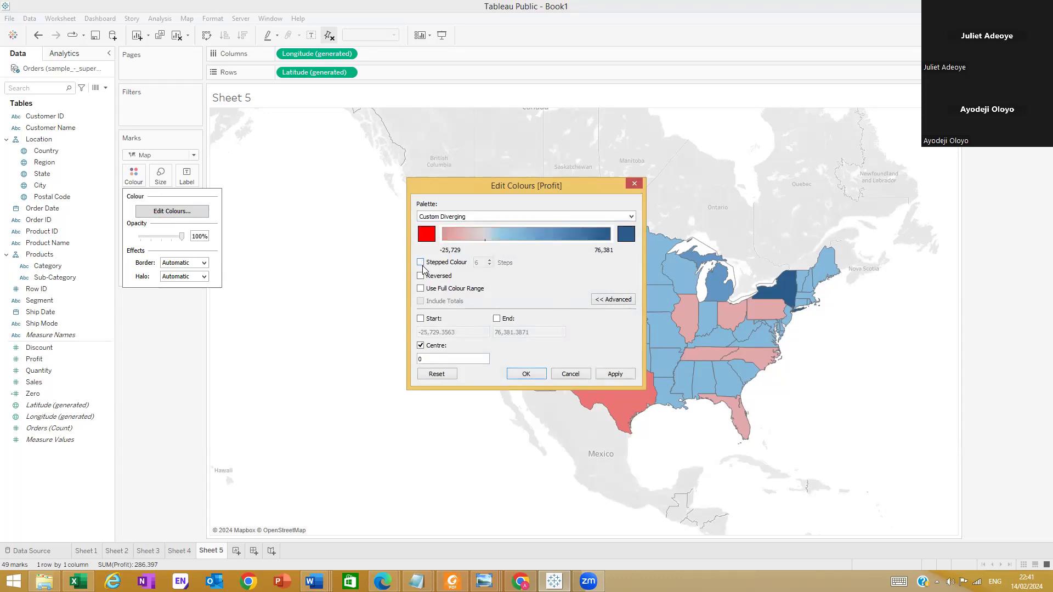
{"action": "left_click", "coordinate": [614, 376]}
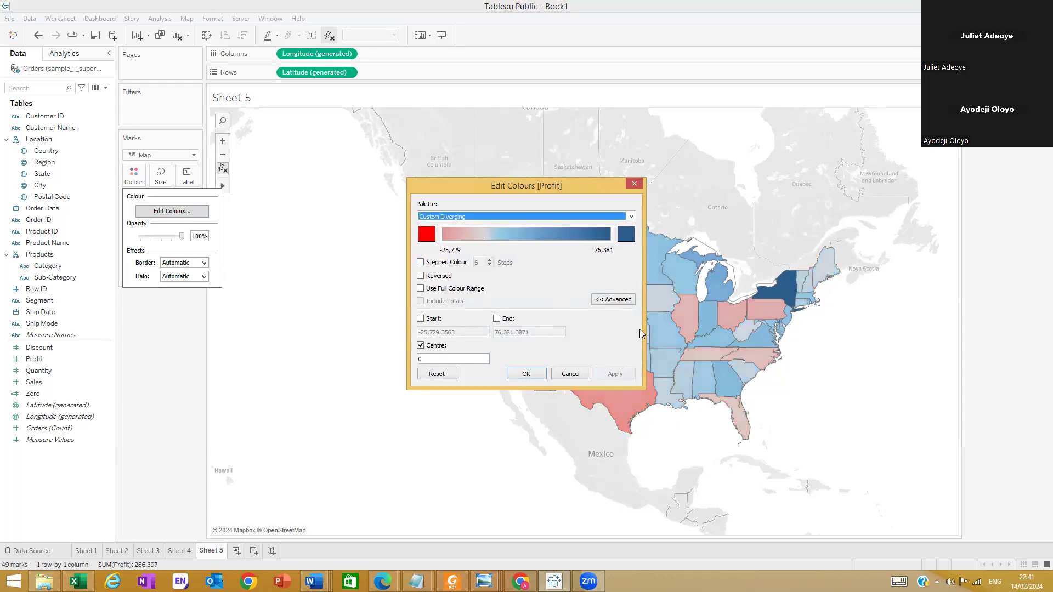
Preview Stepped Colour with 6 steps on the Profit palette and close the colour settings without applying it
{"action": "left_click_drag", "start_coordinate": [552, 191], "coordinate": [329, 303]}
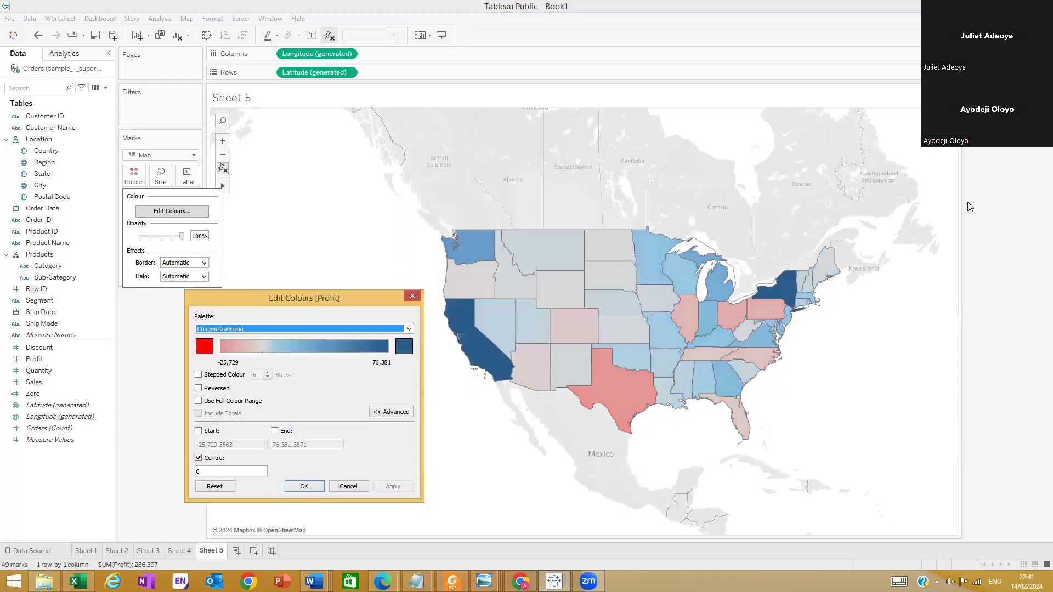
{"action": "left_click", "coordinate": [198, 374]}
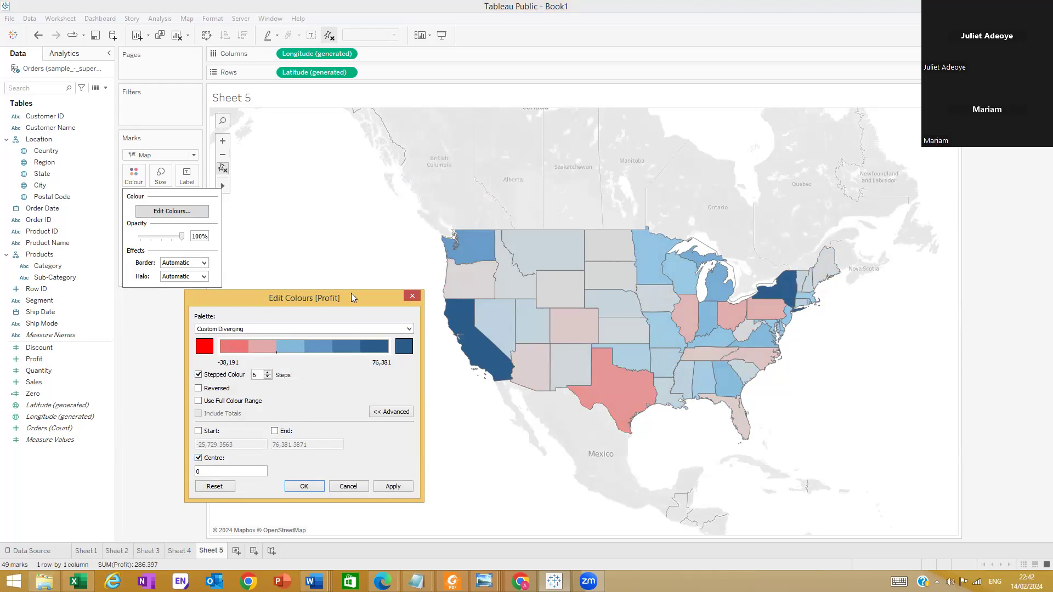
{"action": "left_click", "coordinate": [411, 295]}
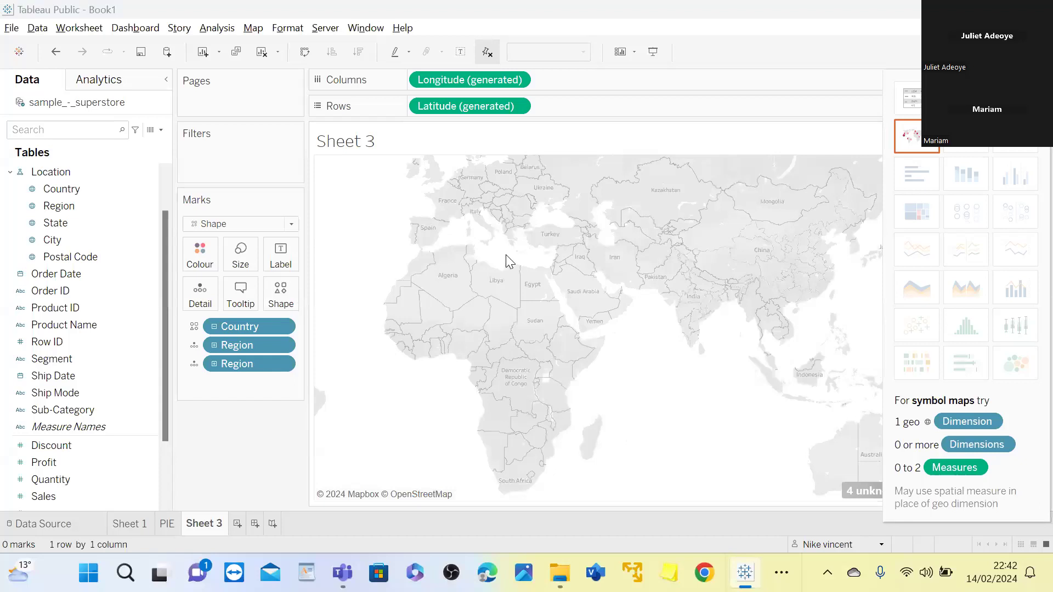
Assign the Filled shape palette to Country, apply it, and hide the chart type suggestions
{"action": "left_click", "coordinate": [560, 357]}
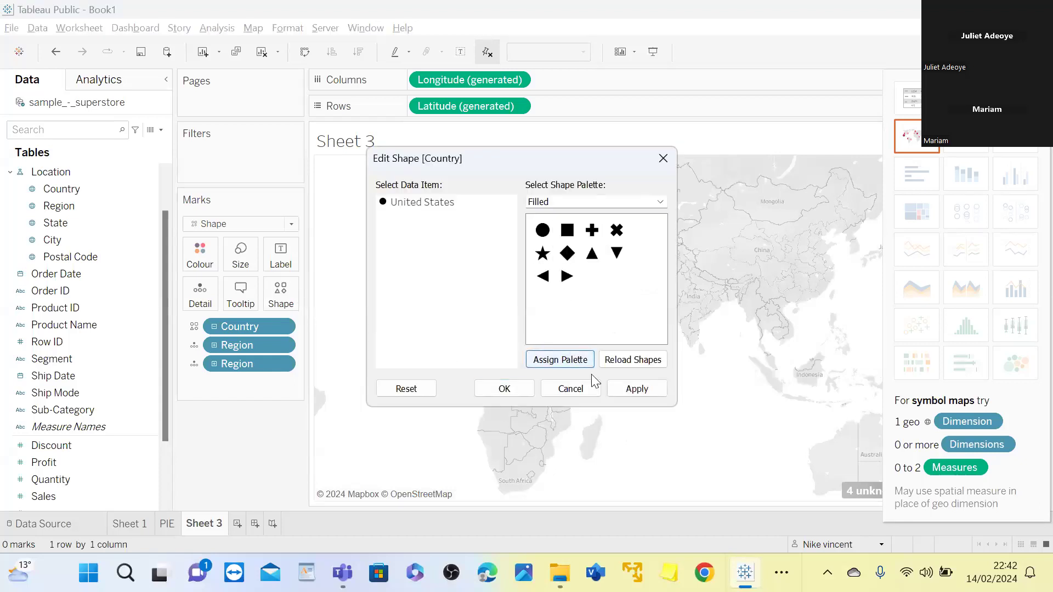
{"action": "left_click", "coordinate": [633, 390]}
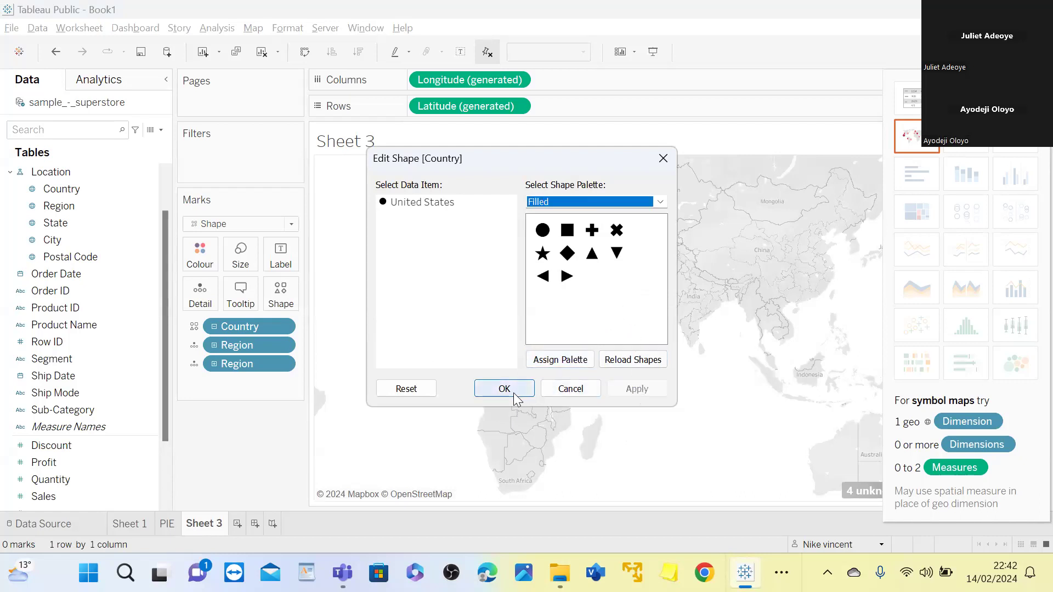
{"action": "left_click", "coordinate": [664, 159]}
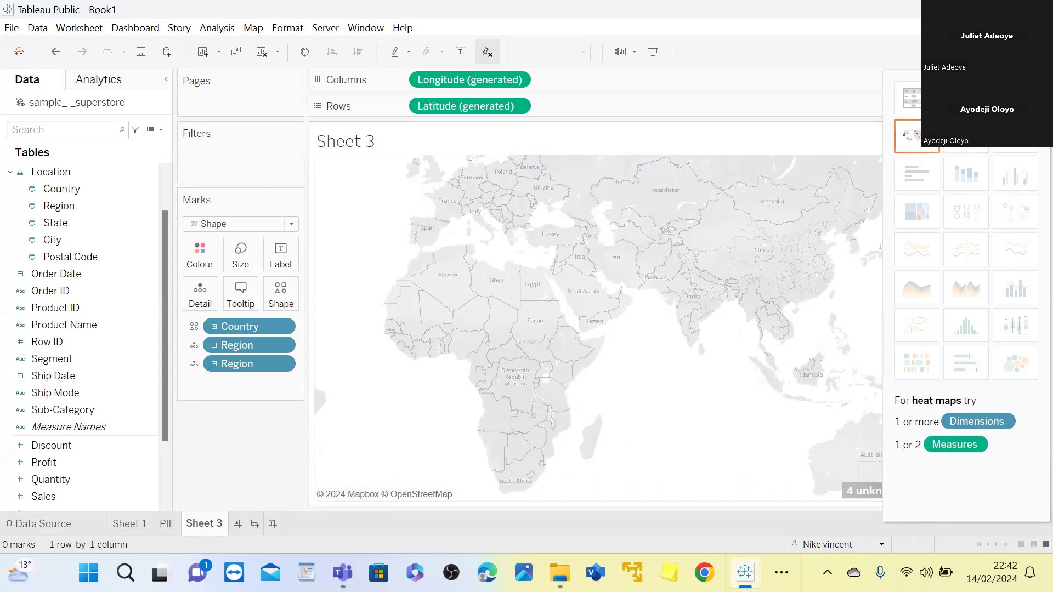
{"action": "left_click", "coordinate": [1017, 51]}
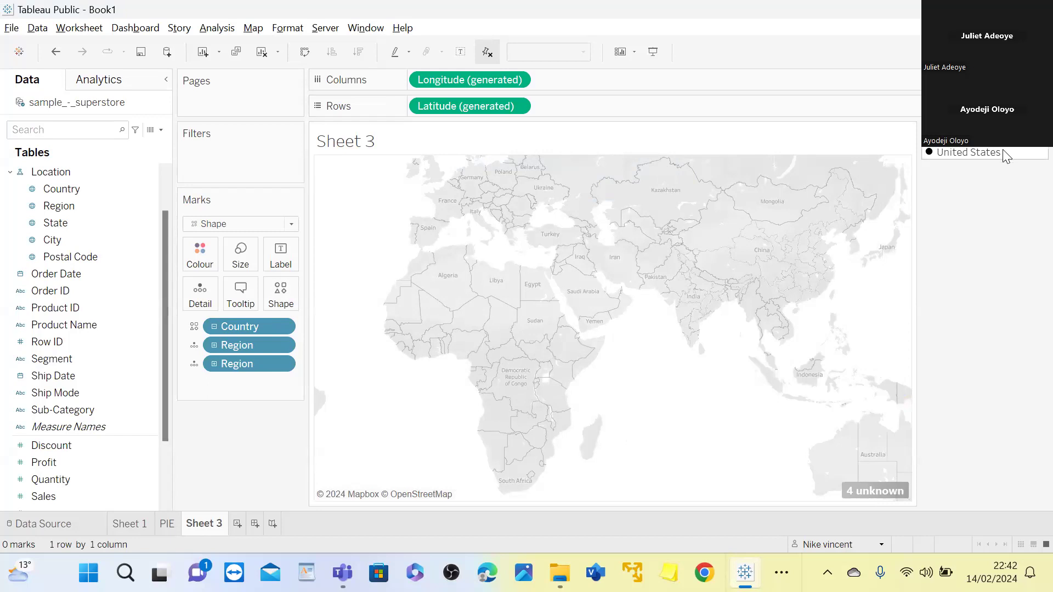
View the whole world on the map and try the area zoom tool over North America
{"action": "mouse_move", "coordinate": [848, 243]}
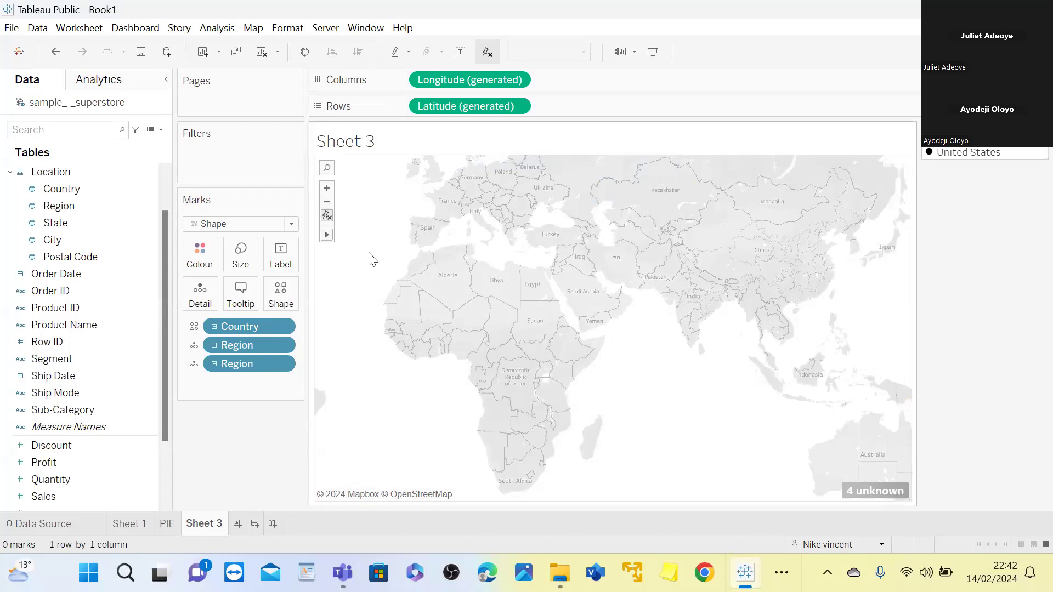
{"action": "mouse_move", "coordinate": [328, 234]}
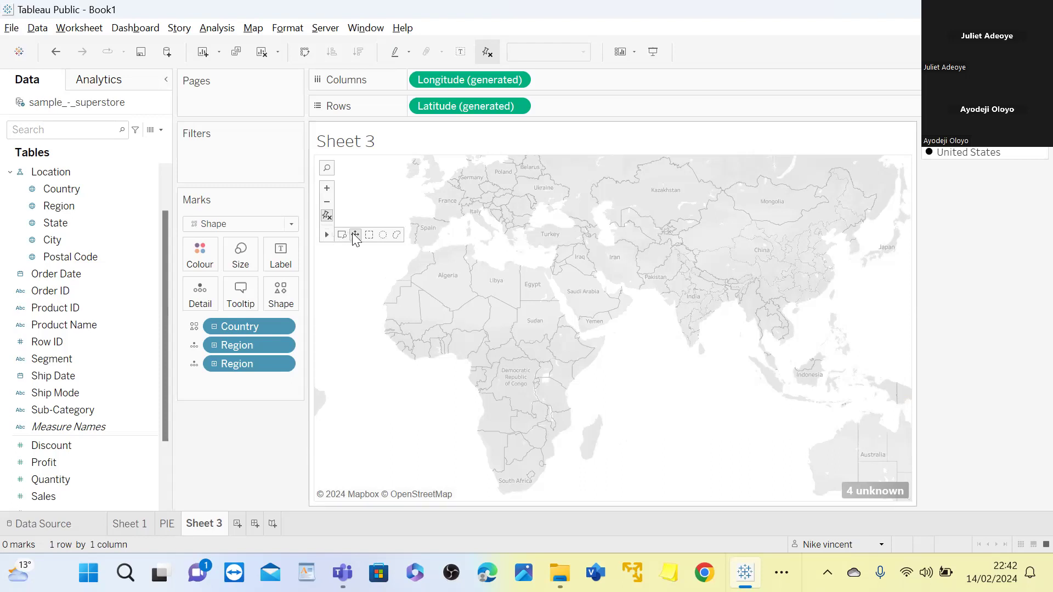
{"action": "left_click", "coordinate": [327, 202]}
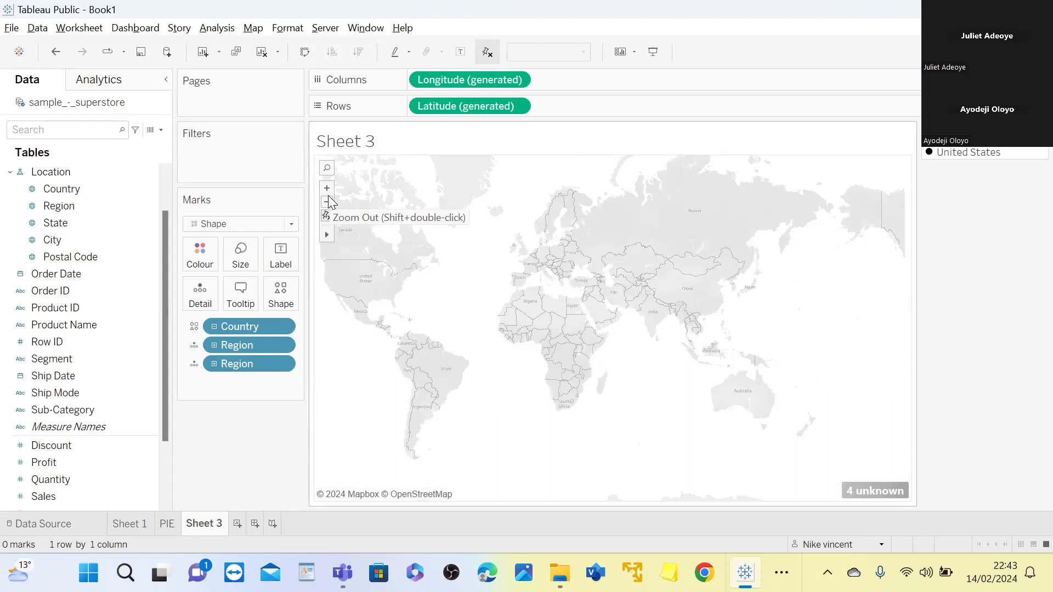
{"action": "left_click", "coordinate": [328, 202]}
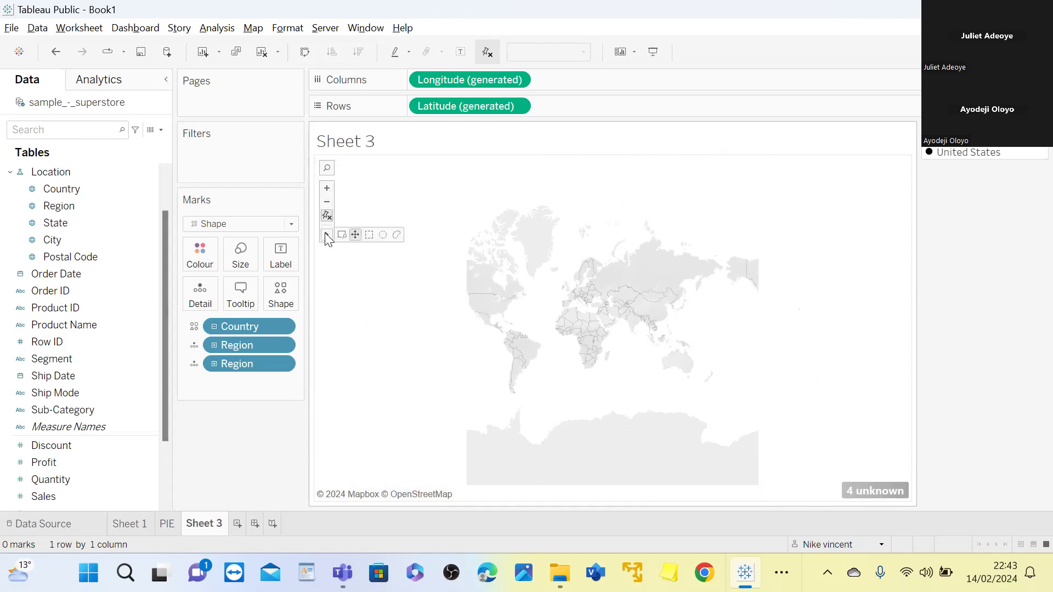
{"action": "mouse_move", "coordinate": [332, 237]}
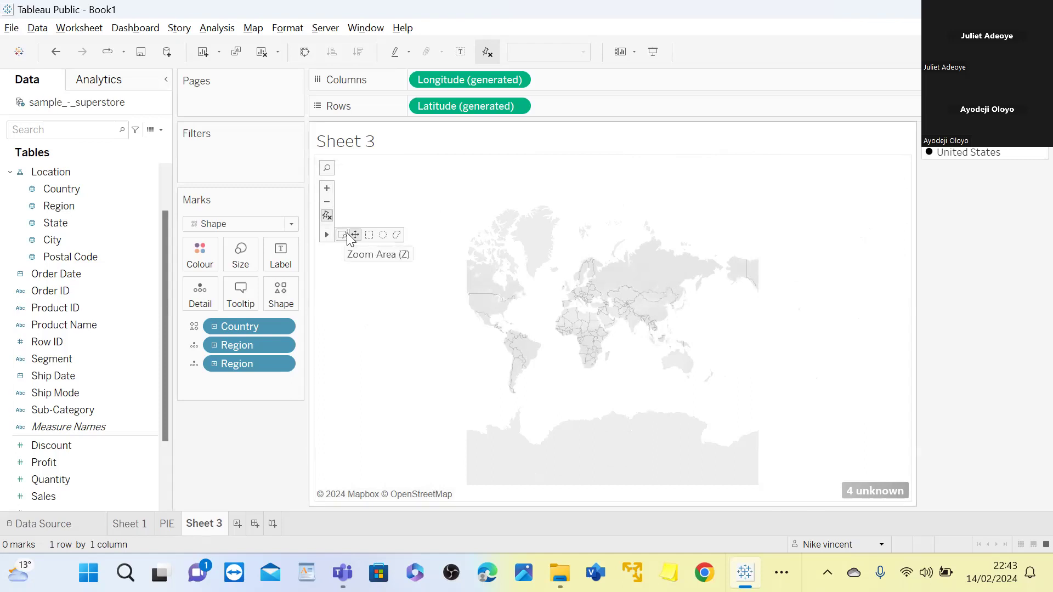
{"action": "left_click", "coordinate": [342, 235]}
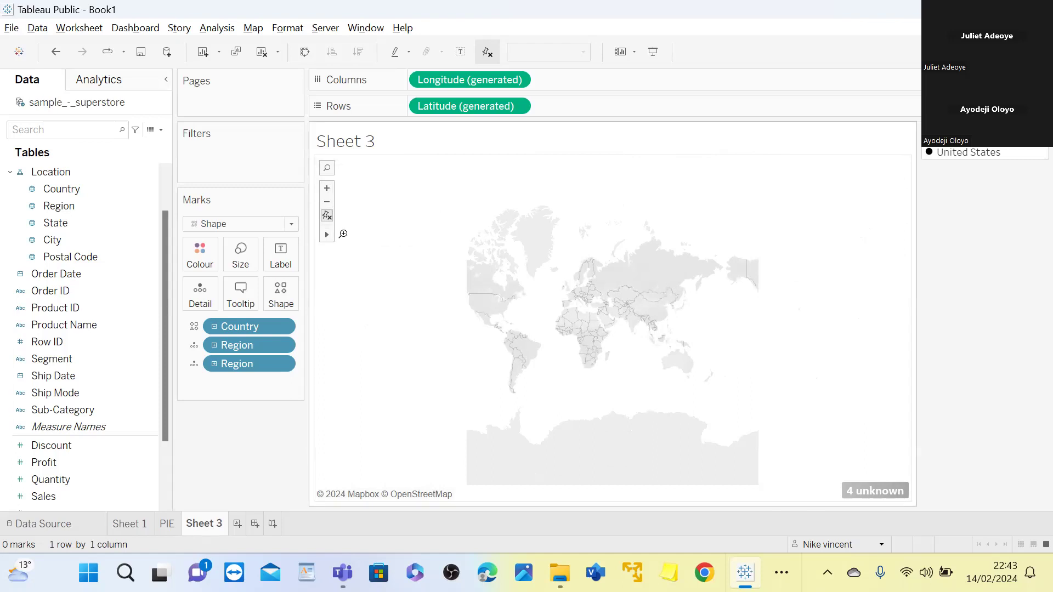
{"action": "left_click", "coordinate": [512, 275]}
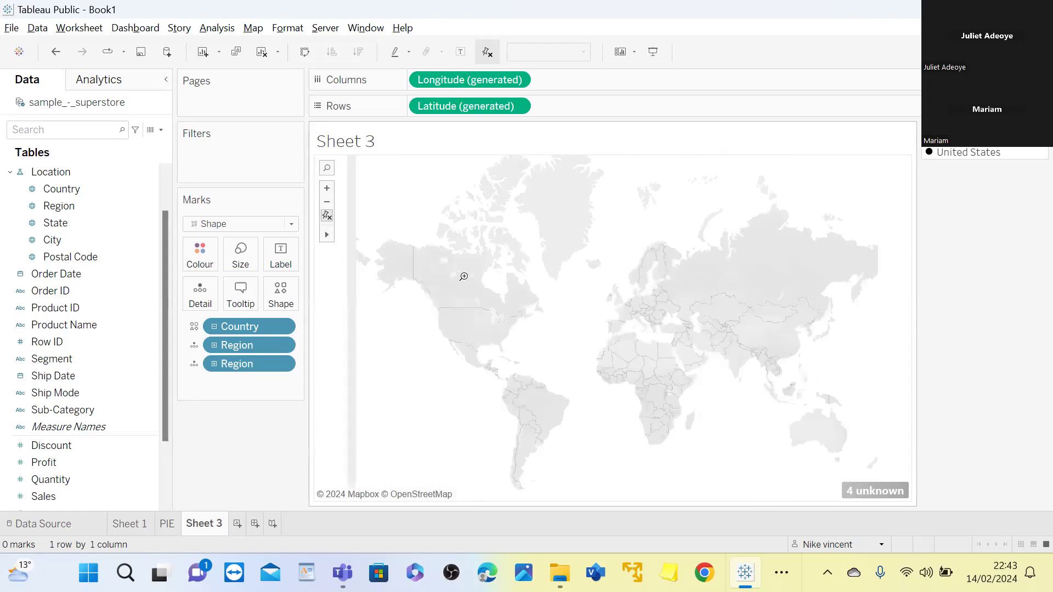
{"action": "left_click", "coordinate": [464, 277]}
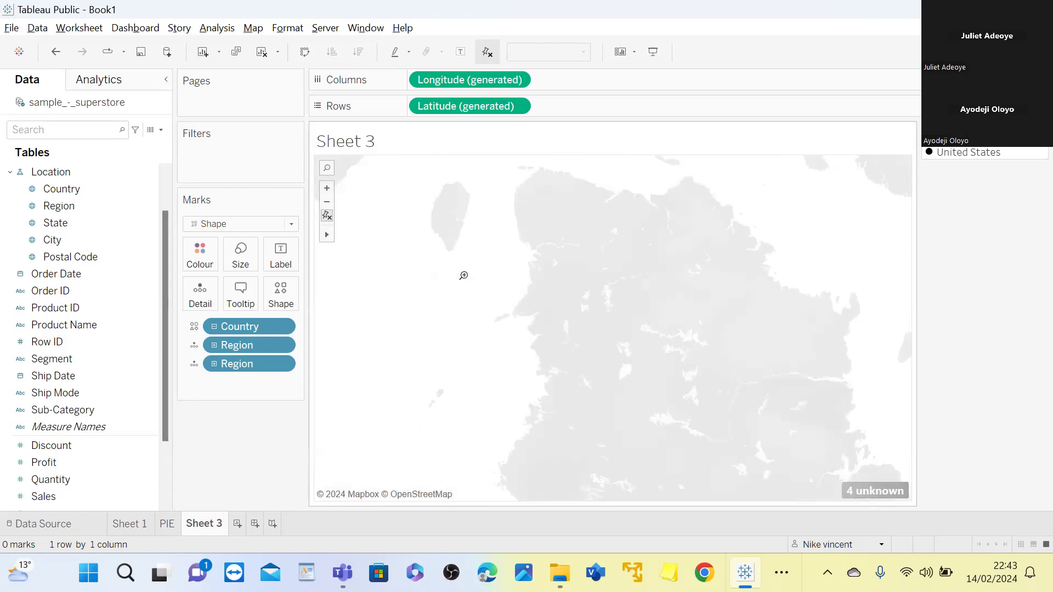
{"action": "left_click_drag", "start_coordinate": [464, 275], "coordinate": [456, 298]}
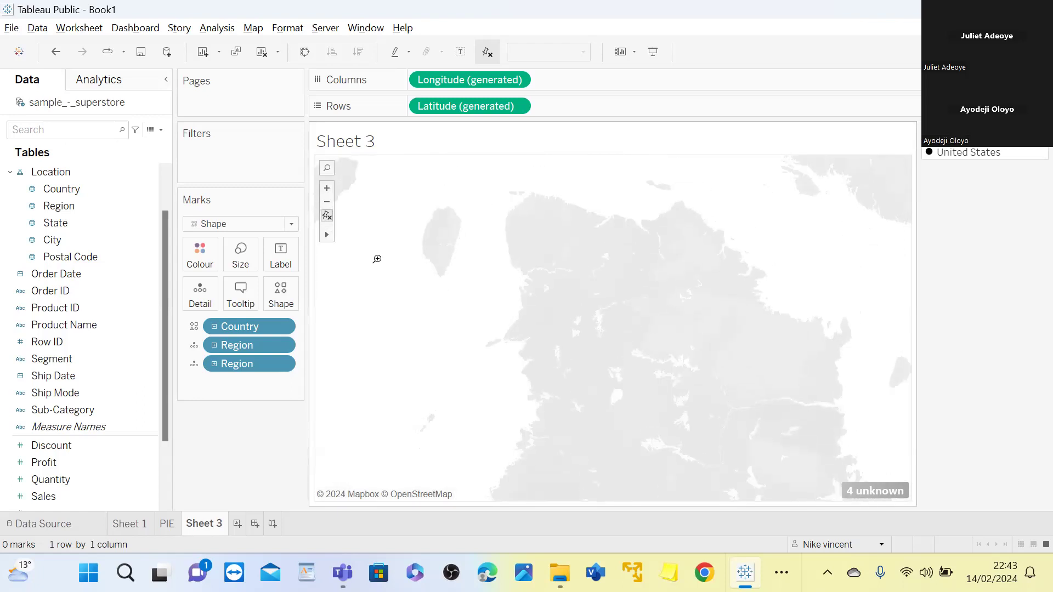
Back out to the wider map and frame the United States at state level
{"action": "left_click", "coordinate": [327, 203]}
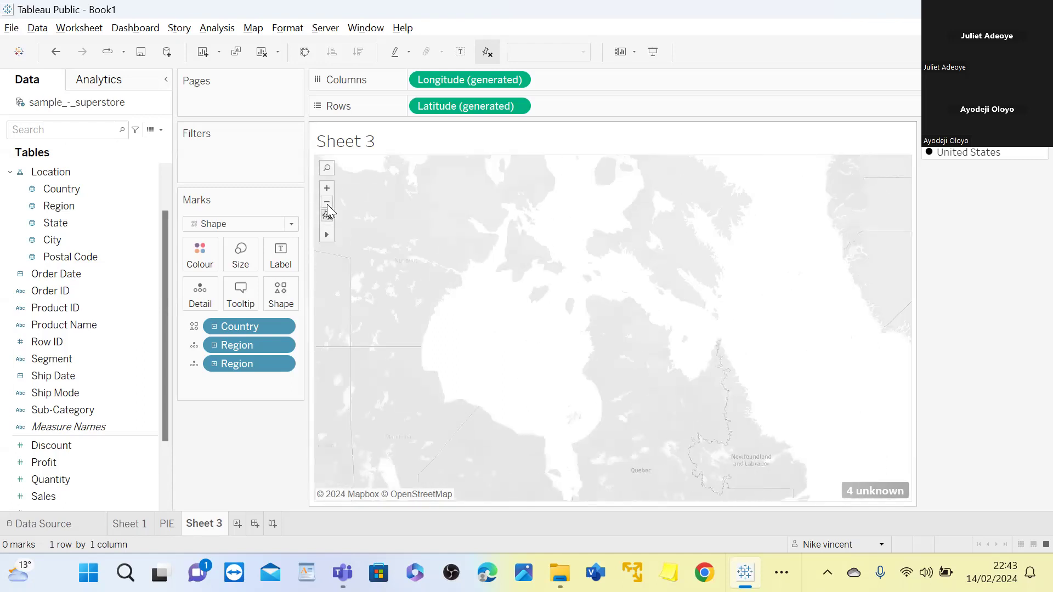
{"action": "left_click", "coordinate": [327, 203]}
{"action": "left_click", "coordinate": [327, 203]}
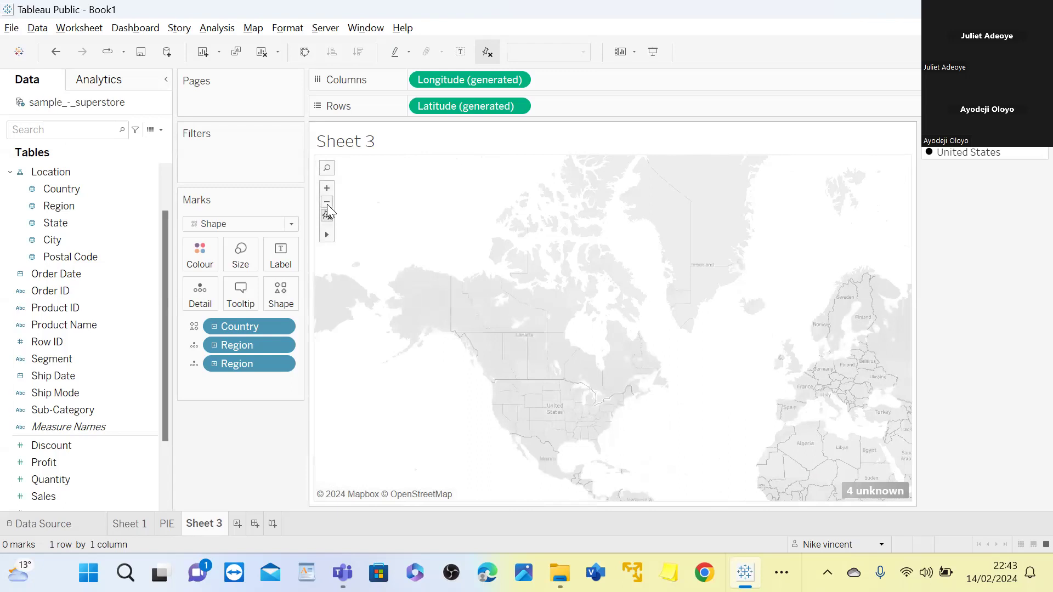
{"action": "left_click", "coordinate": [327, 203]}
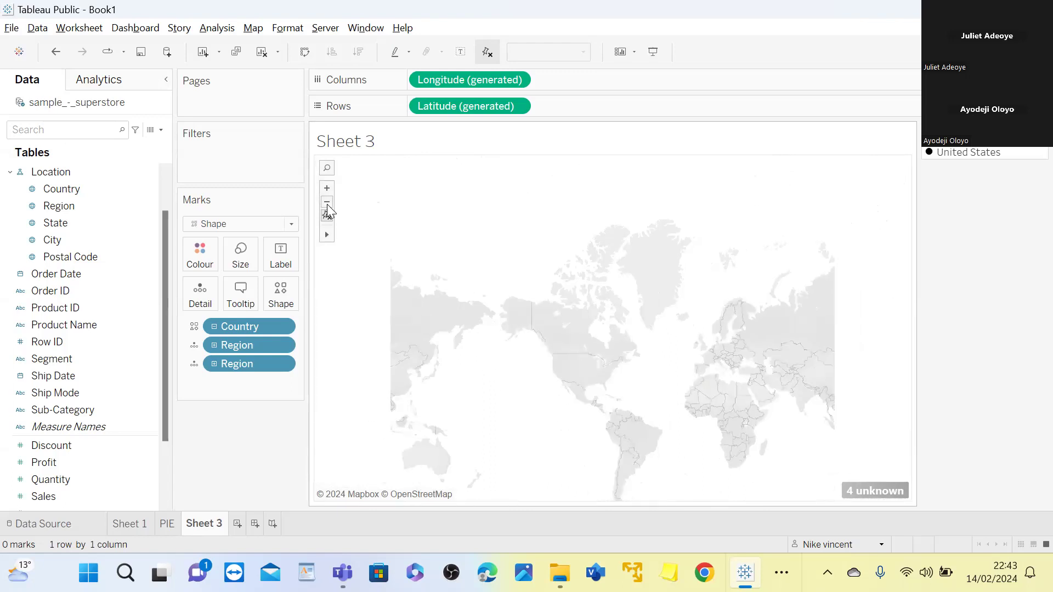
{"action": "left_click", "coordinate": [327, 192]}
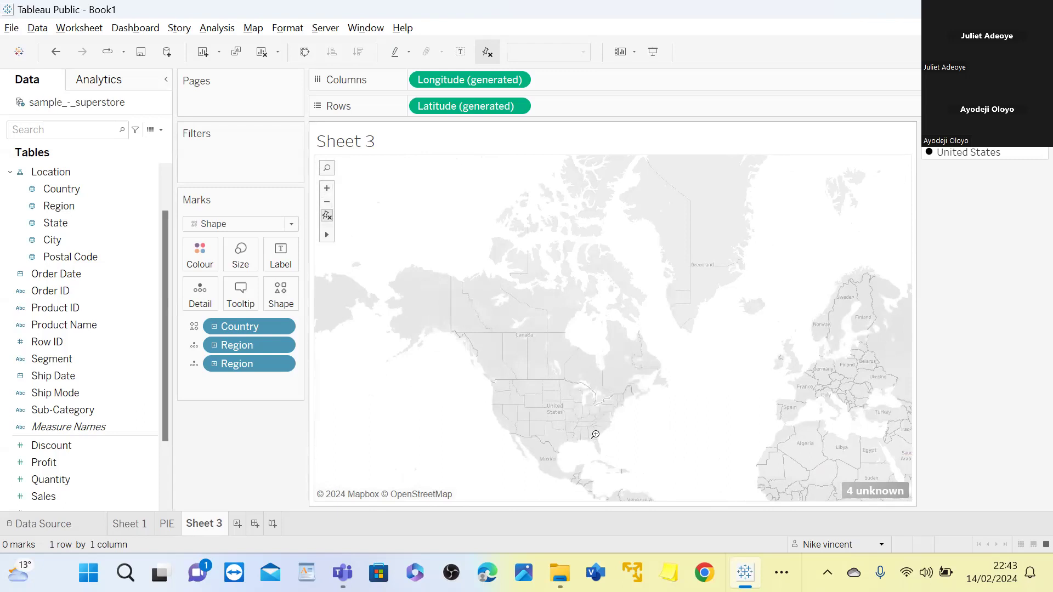
{"action": "left_click", "coordinate": [557, 410]}
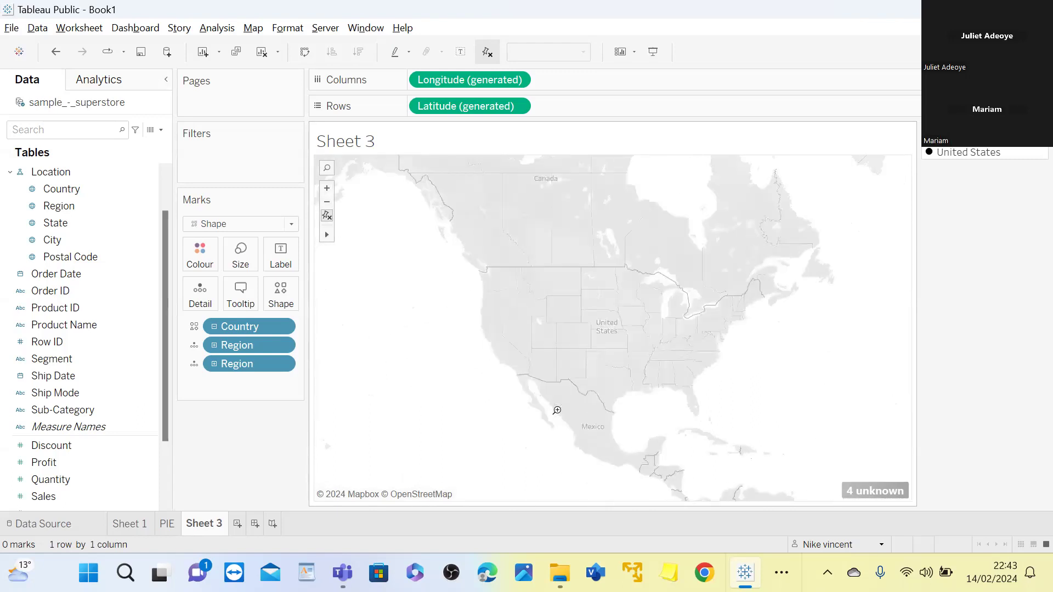
{"action": "left_click", "coordinate": [602, 326]}
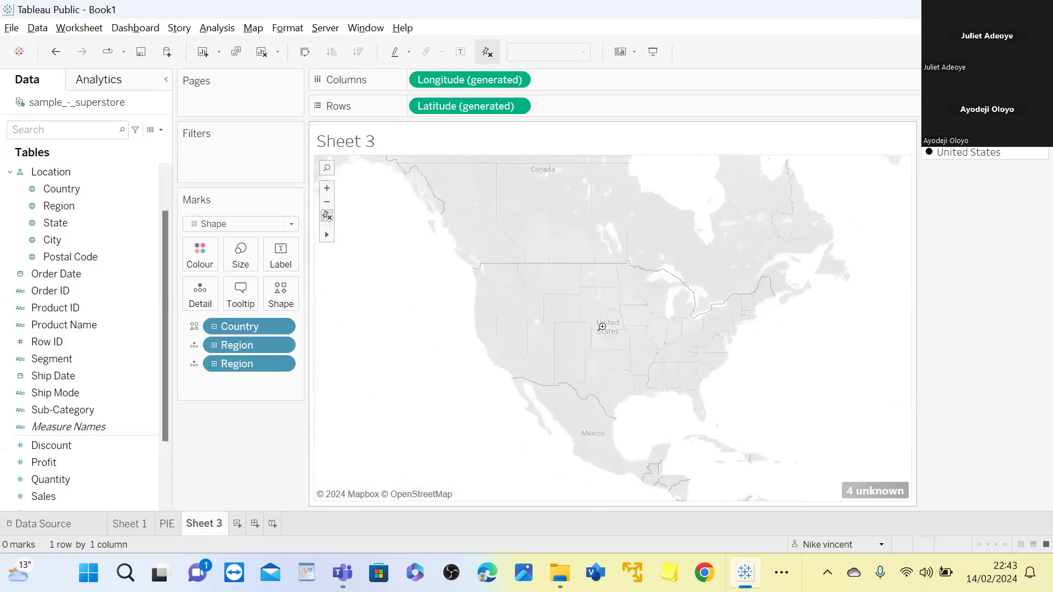
{"action": "left_click", "coordinate": [602, 327]}
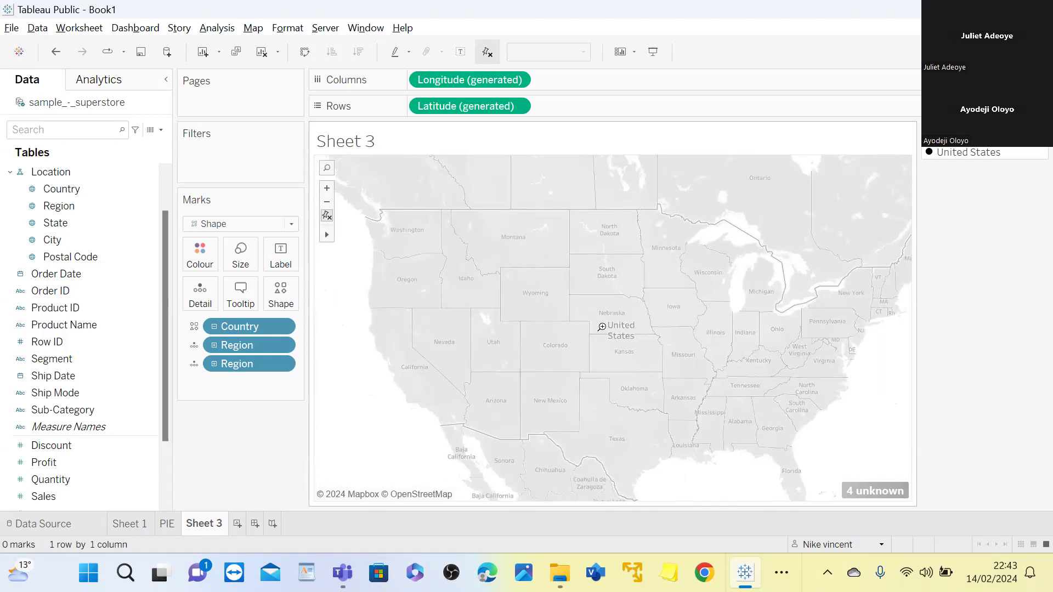
Remove both Region fields from the marks so that only Country defines the map's detail
{"action": "mouse_move", "coordinate": [327, 241]}
{"action": "left_click_drag", "start_coordinate": [268, 342], "coordinate": [110, 345]}
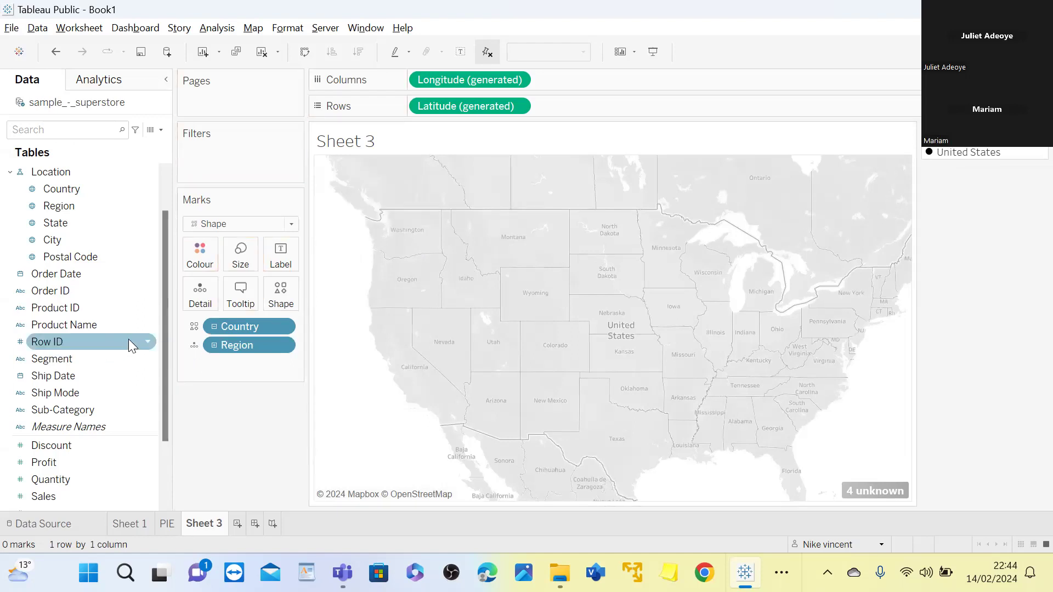
{"action": "left_click_drag", "start_coordinate": [277, 346], "coordinate": [105, 355]}
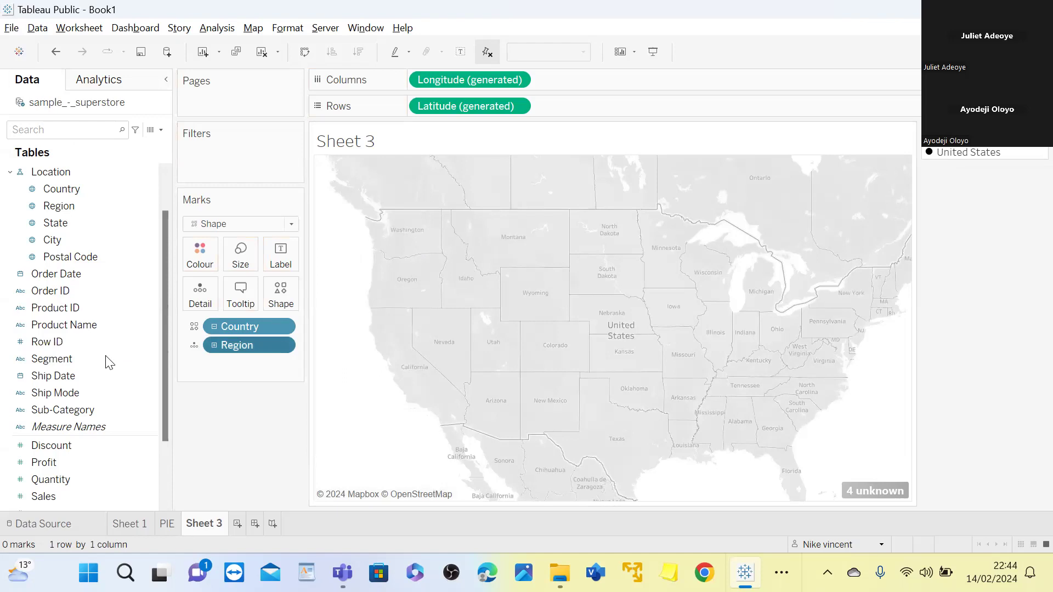
{"action": "left_click_drag", "start_coordinate": [247, 348], "coordinate": [137, 345]}
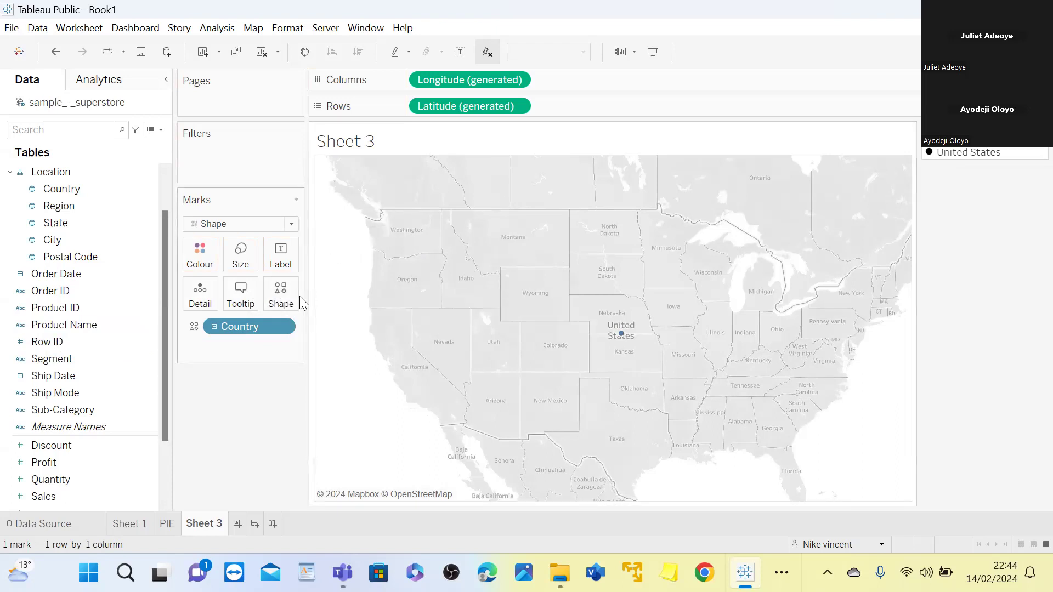
Drill the Country hierarchy down through Region to State on the map marks
{"action": "mouse_move", "coordinate": [332, 233]}
{"action": "left_click", "coordinate": [213, 326]}
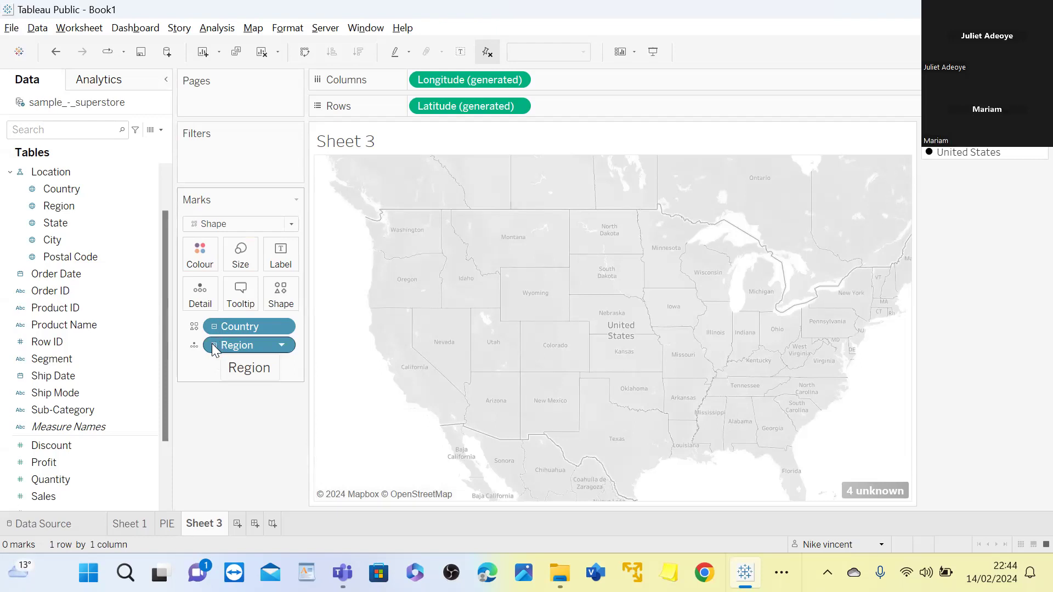
{"action": "left_click", "coordinate": [214, 345]}
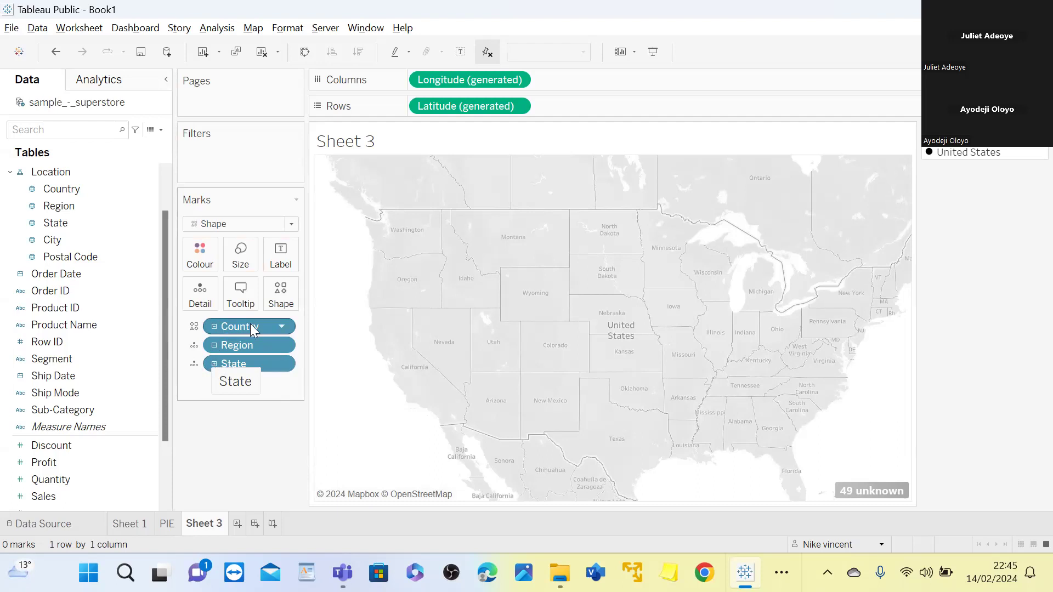
Check the shape settings for Country and close them without changing the shape
{"action": "left_click", "coordinate": [280, 296]}
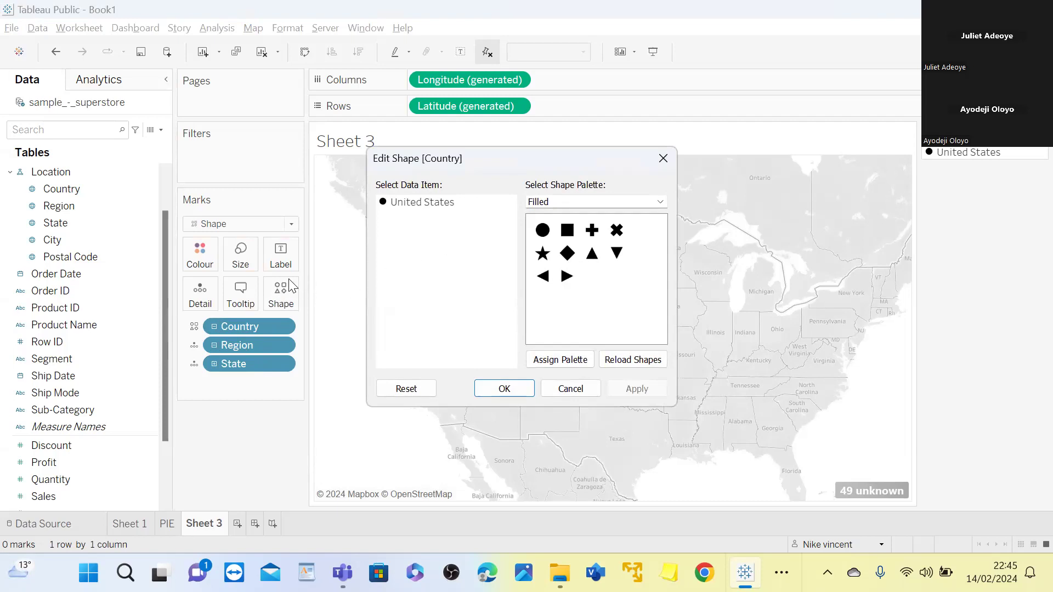
{"action": "left_click", "coordinate": [243, 258]}
{"action": "left_click", "coordinate": [663, 158]}
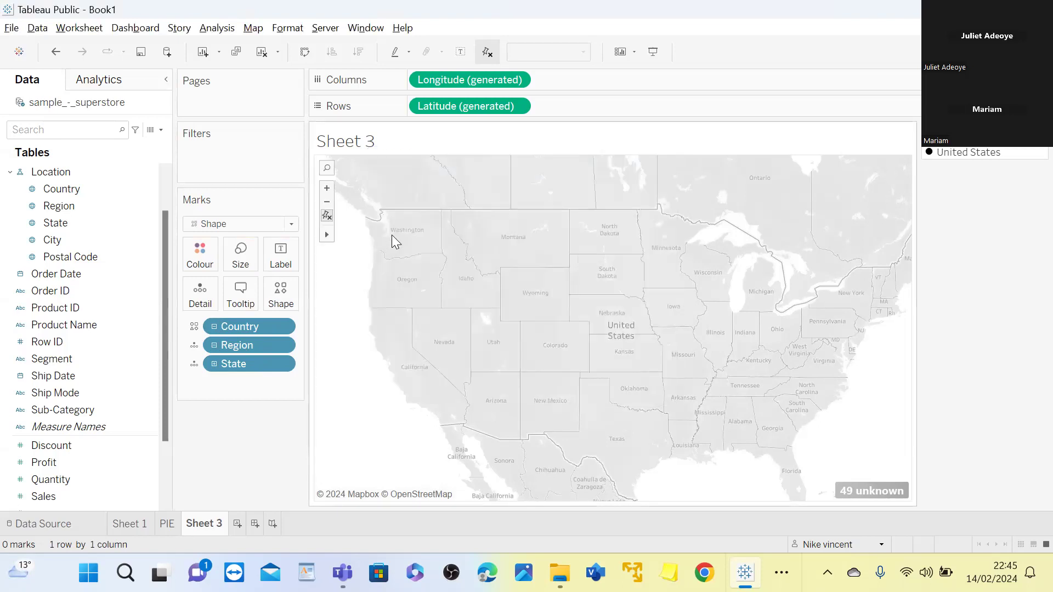
Increase the mark size slightly and view the mark colour options without choosing a colour
{"action": "left_click", "coordinate": [242, 253]}
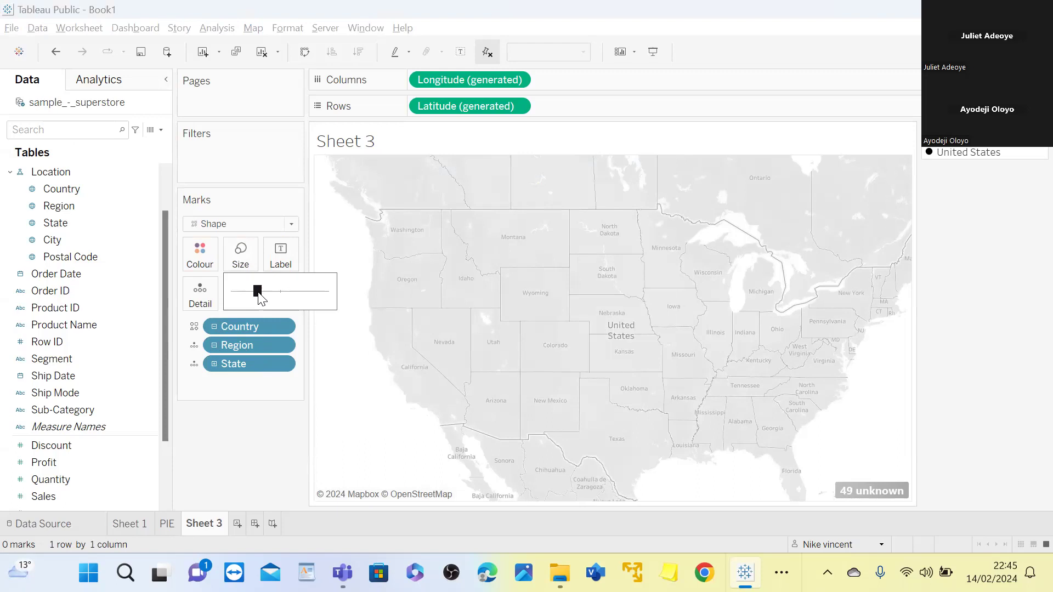
{"action": "left_click_drag", "start_coordinate": [259, 297], "coordinate": [275, 298]}
{"action": "left_click", "coordinate": [203, 261]}
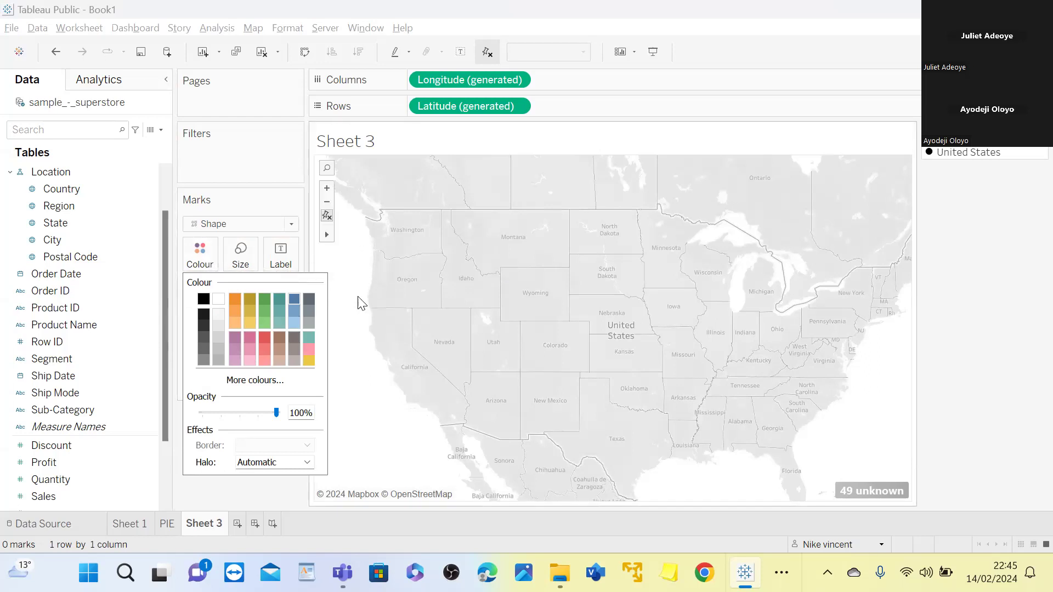
{"action": "left_click", "coordinate": [363, 252]}
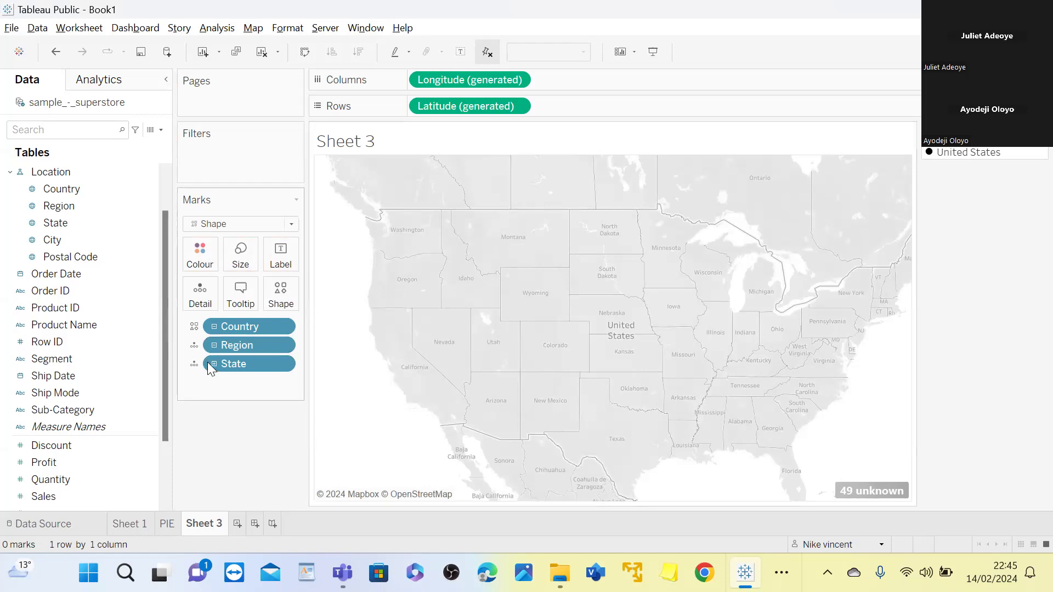
Collapse the location hierarchy back to Country and enlarge the country's mark on the map
{"action": "key", "text": "ctrl+z"}
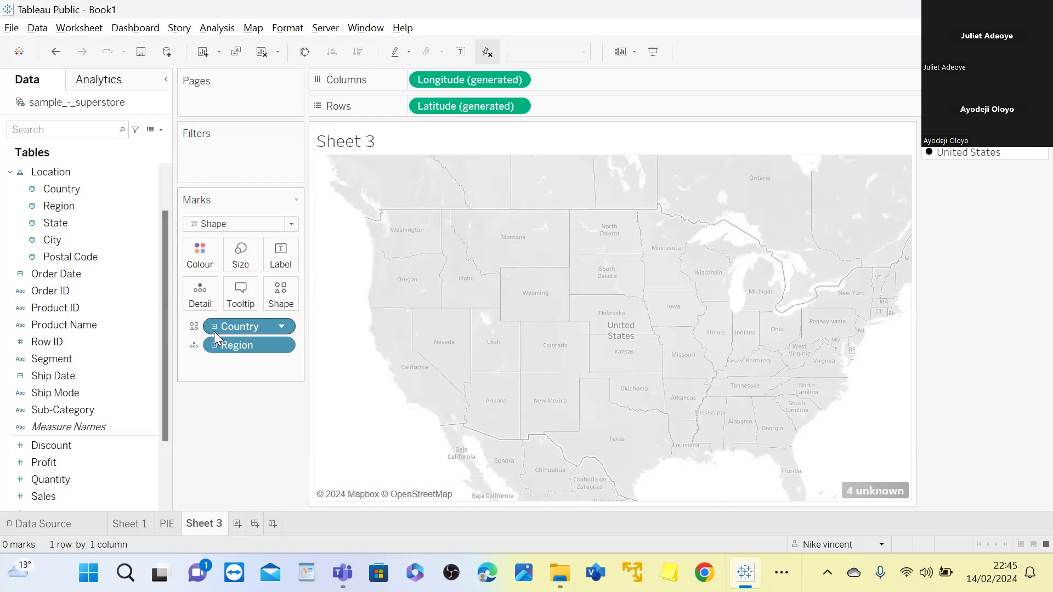
{"action": "key", "text": "ctrl+z"}
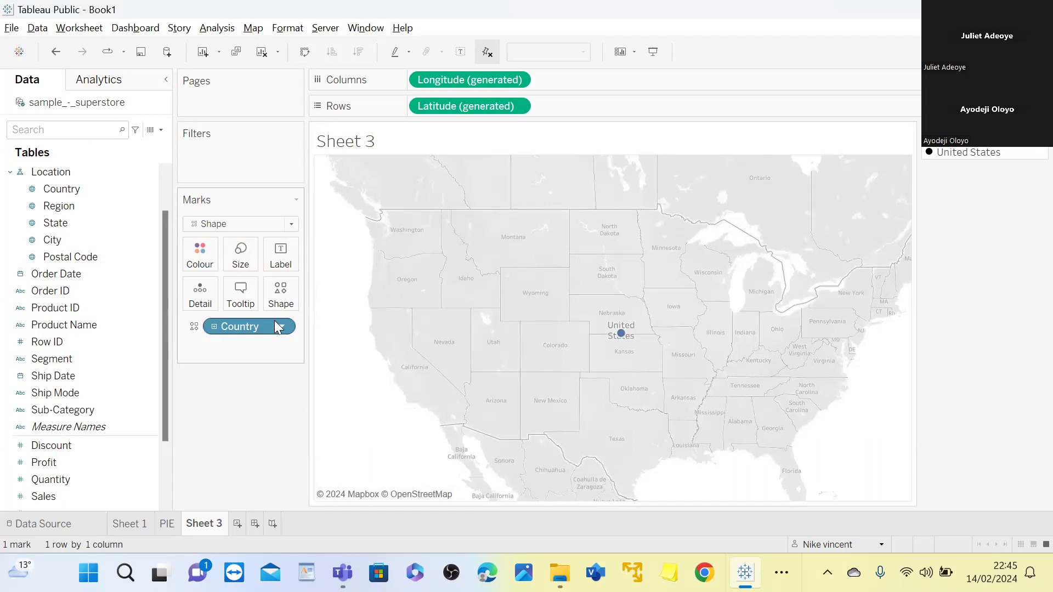
{"action": "mouse_move", "coordinate": [618, 333]}
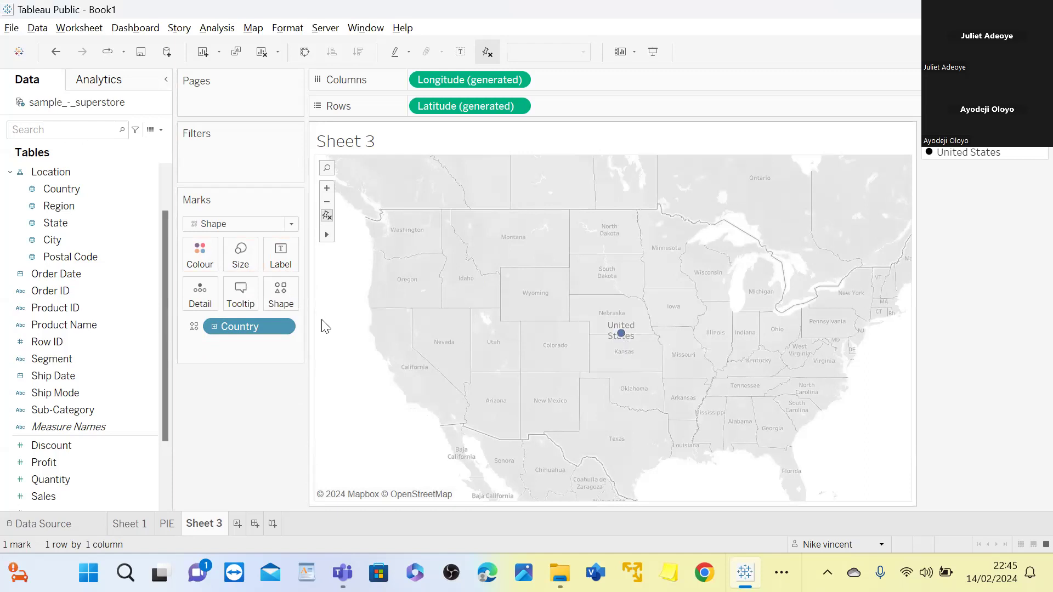
{"action": "left_click", "coordinate": [240, 255]}
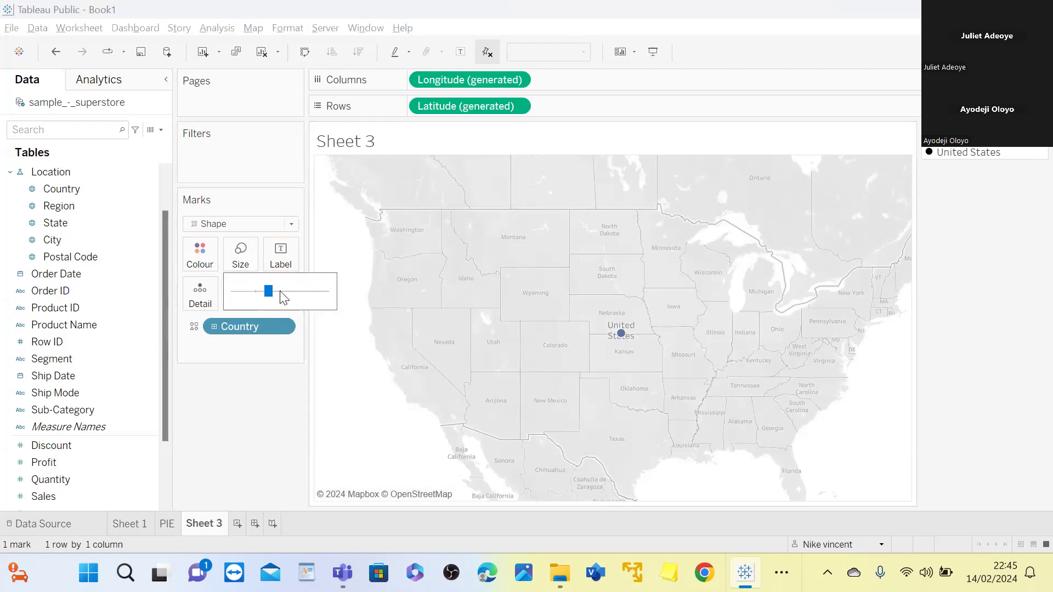
{"action": "left_click_drag", "start_coordinate": [268, 291], "coordinate": [291, 292]}
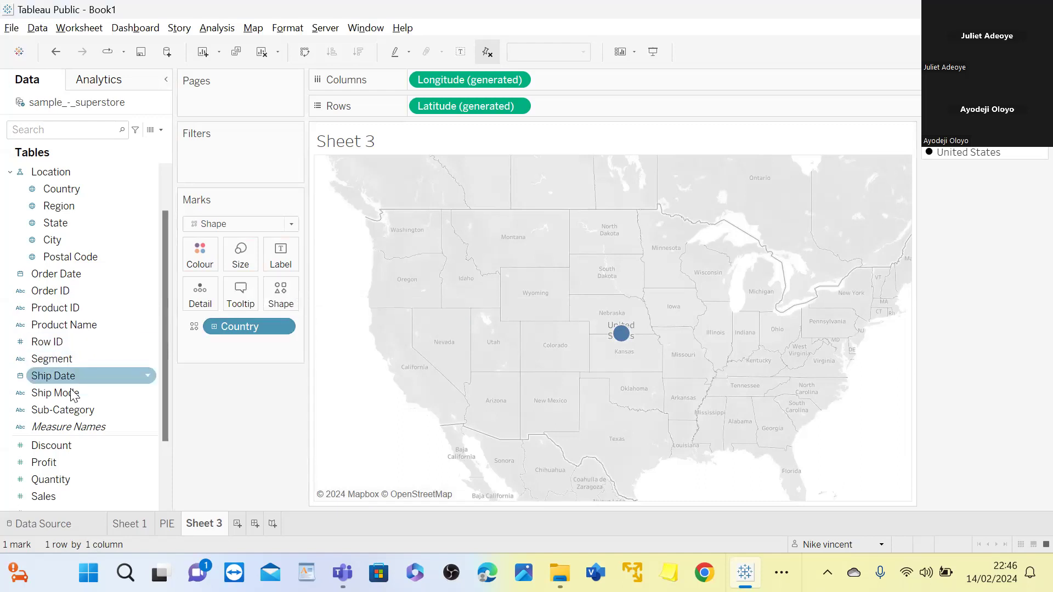
Size the map marks by Sales and drill the Country hierarchy down through Region to State
{"action": "scroll", "coordinate": [85, 359], "scroll_direction": "down", "scroll_amount": 3}
{"action": "left_click_drag", "start_coordinate": [64, 412], "coordinate": [240, 257]}
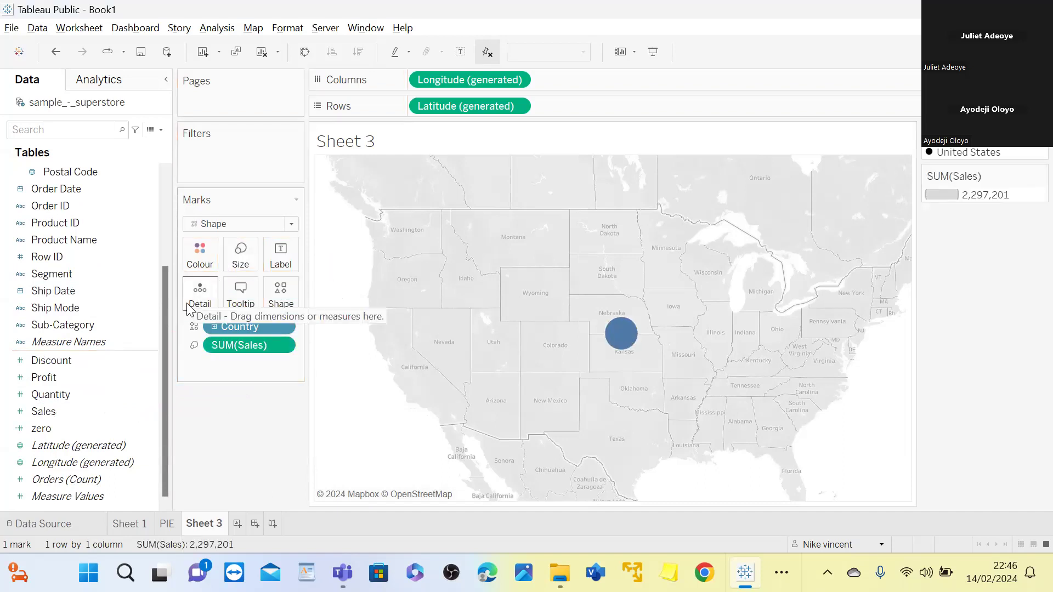
{"action": "left_click", "coordinate": [214, 328]}
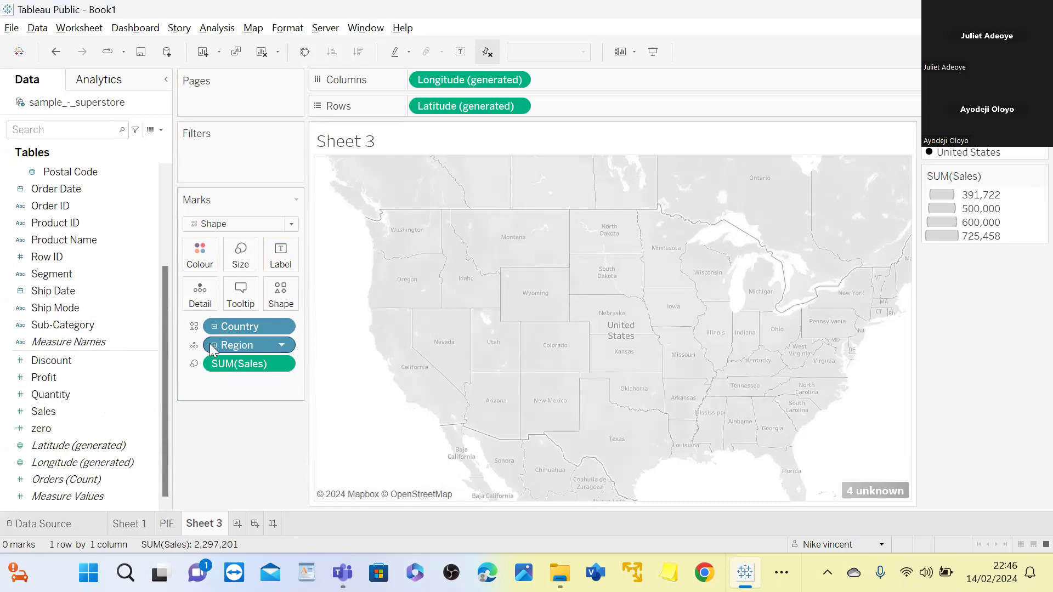
{"action": "left_click", "coordinate": [215, 345]}
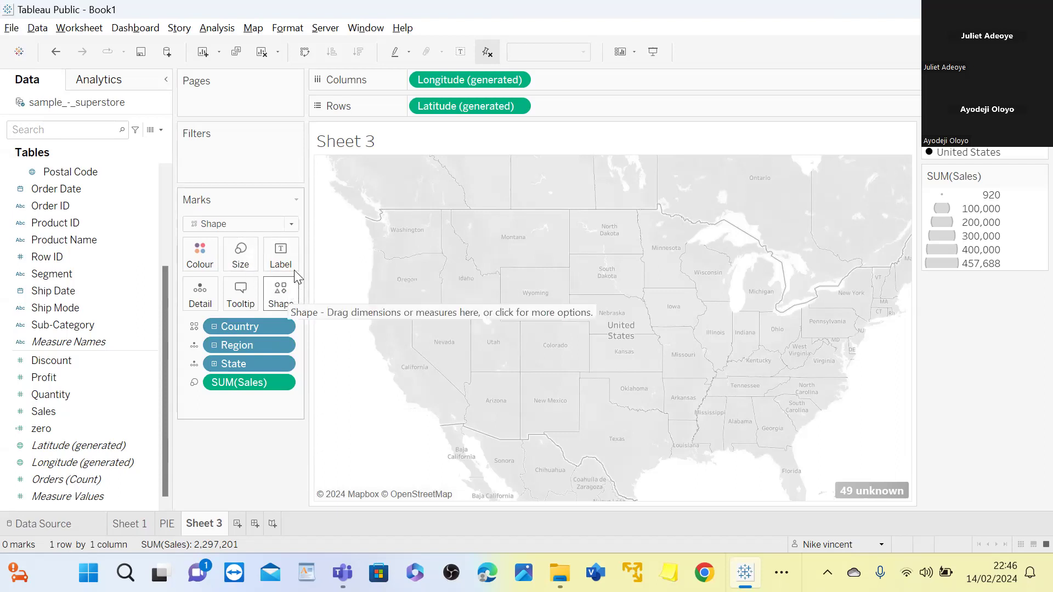
Change the mark type of the state-level sales map to Map
{"action": "left_click", "coordinate": [291, 224]}
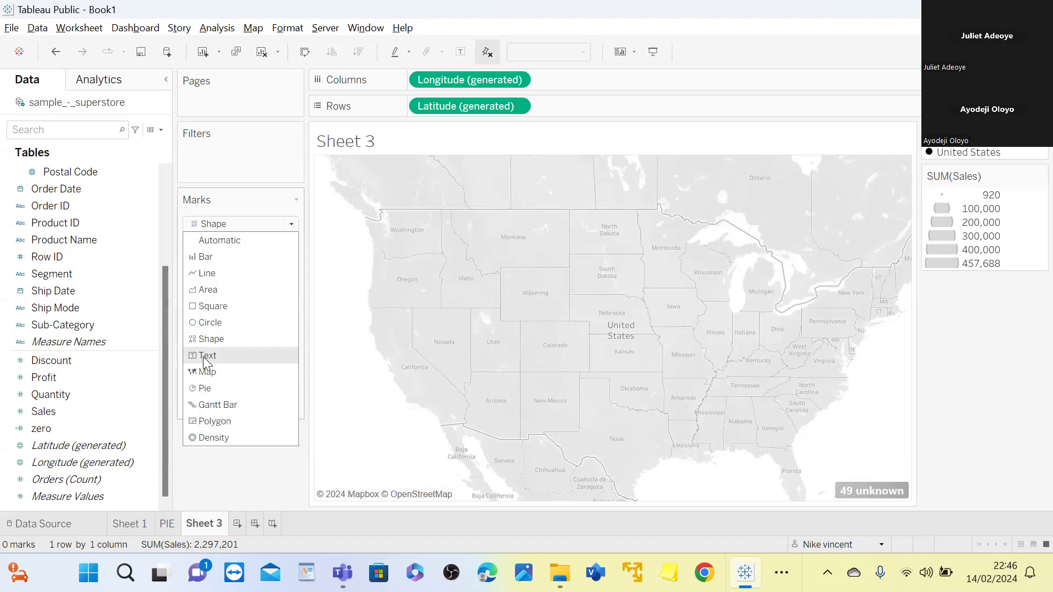
{"action": "left_click", "coordinate": [201, 371]}
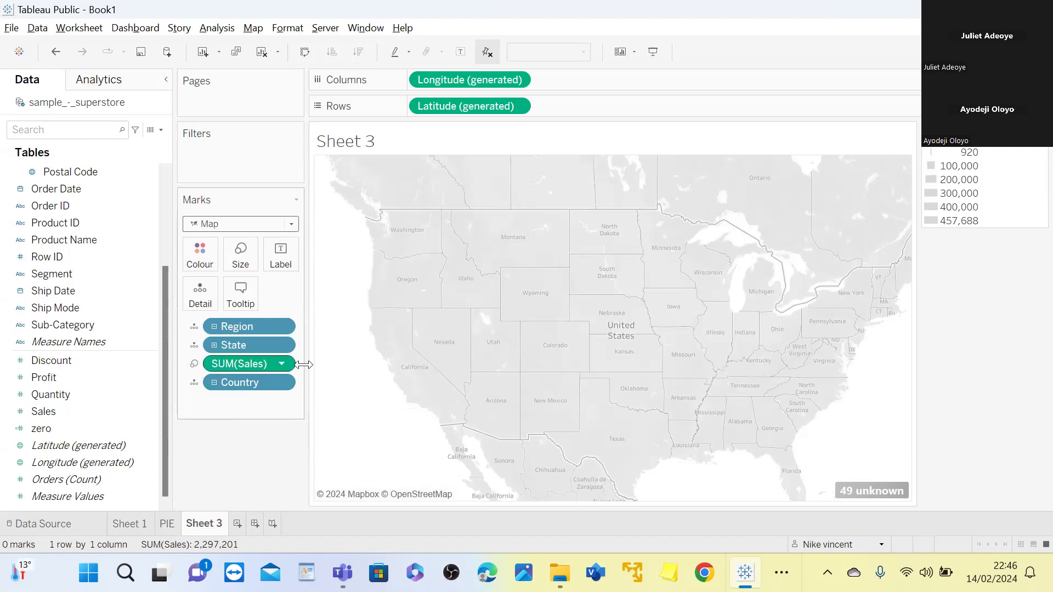
{"action": "scroll", "coordinate": [547, 392], "scroll_direction": "down", "scroll_amount": 1}
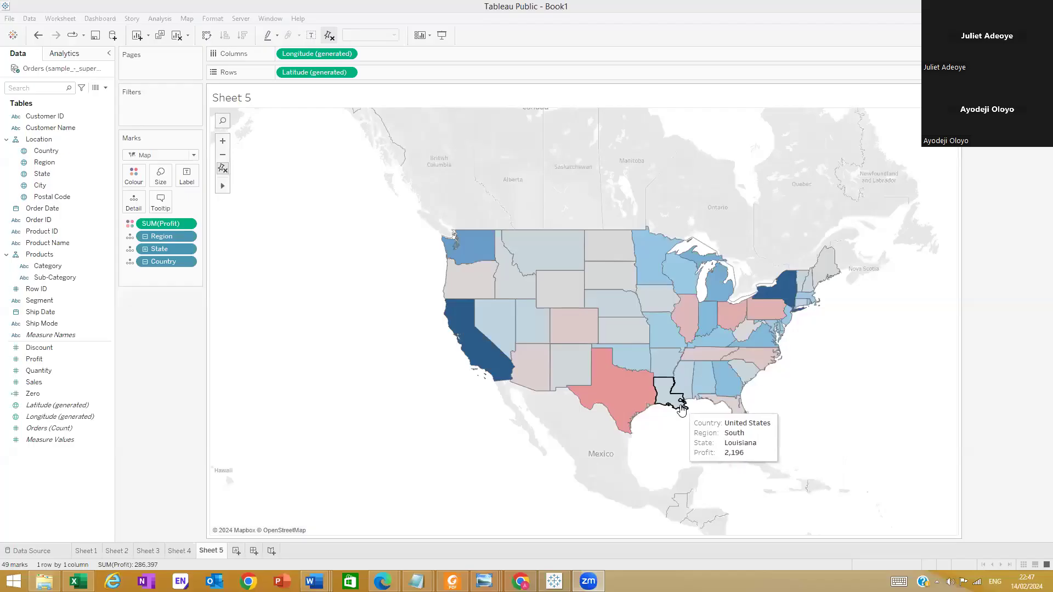
Look over the charts on Sheets 4, 3 and 2, and add a new worksheet showing total Sales as a text figure
{"action": "mouse_move", "coordinate": [680, 409]}
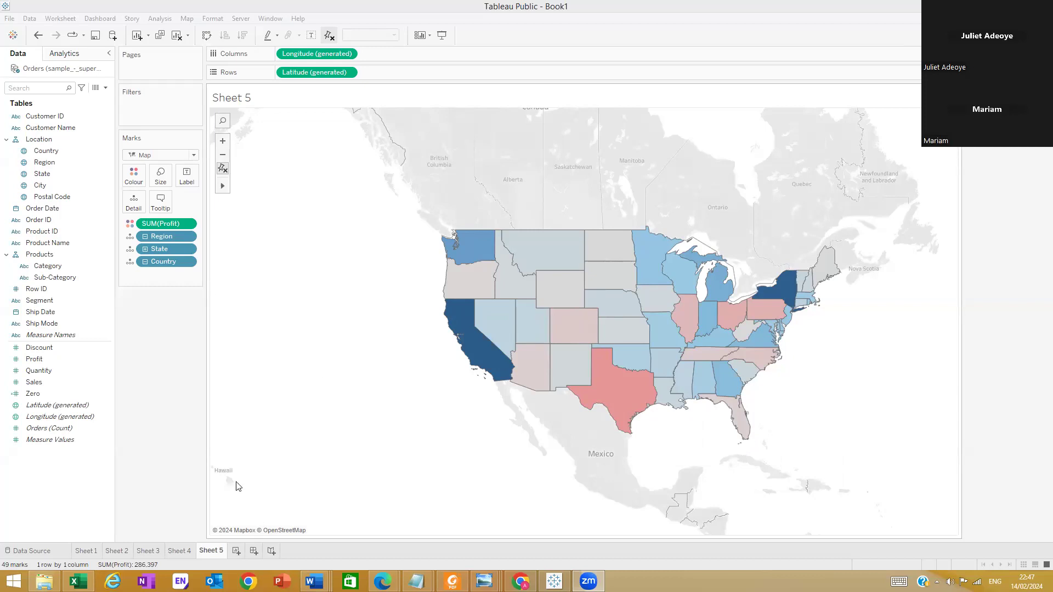
{"action": "left_click", "coordinate": [171, 554]}
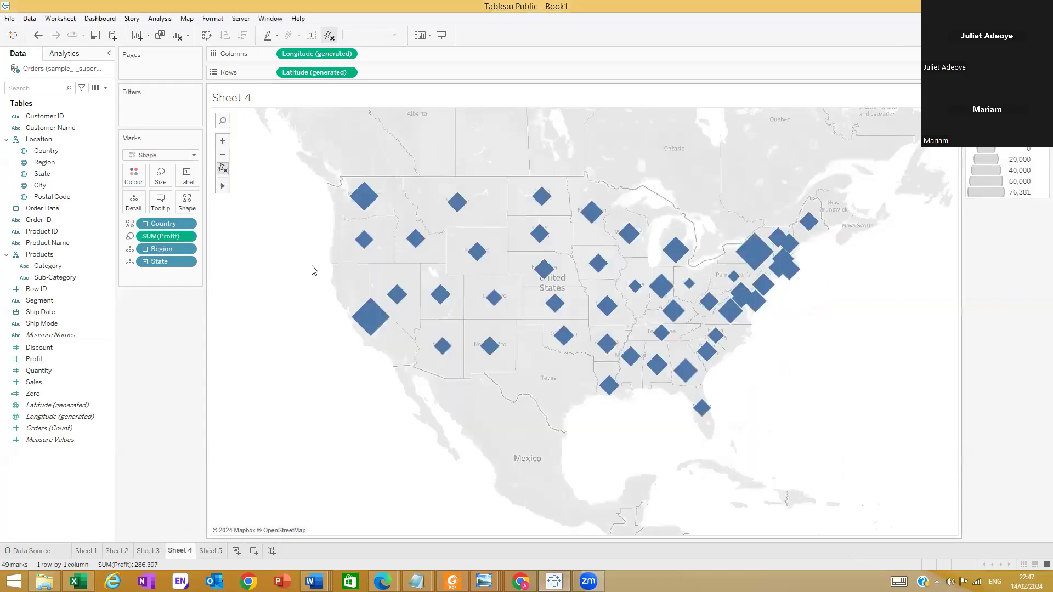
{"action": "left_click", "coordinate": [148, 551]}
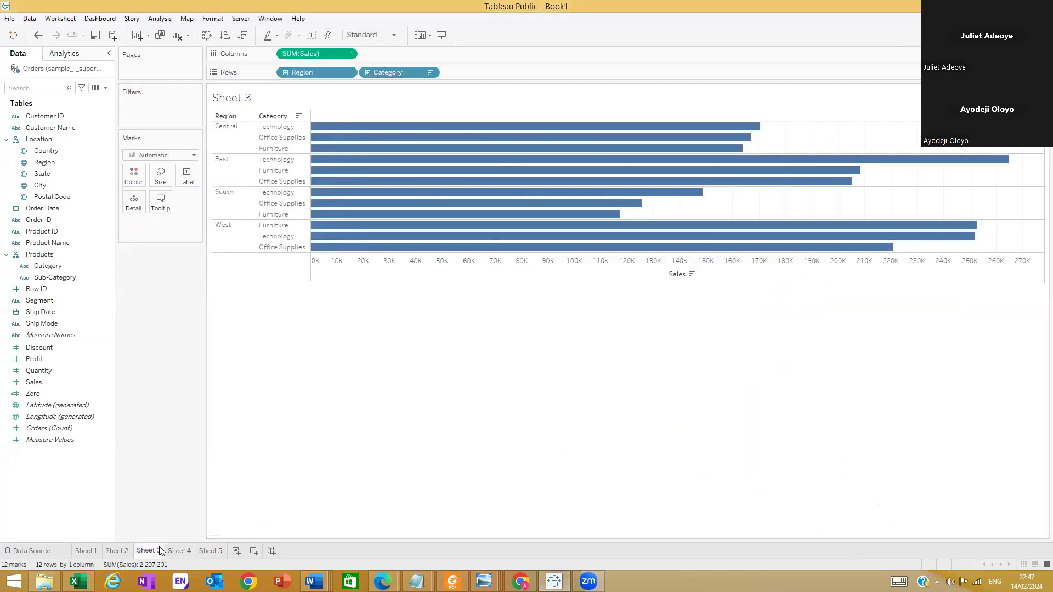
{"action": "left_click", "coordinate": [109, 550]}
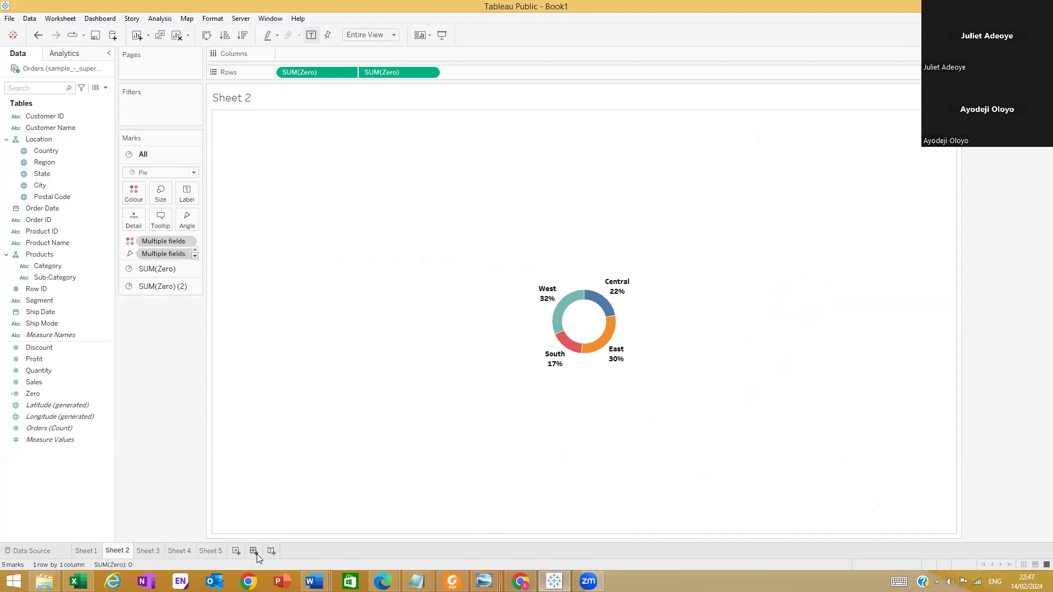
{"action": "left_click", "coordinate": [237, 551]}
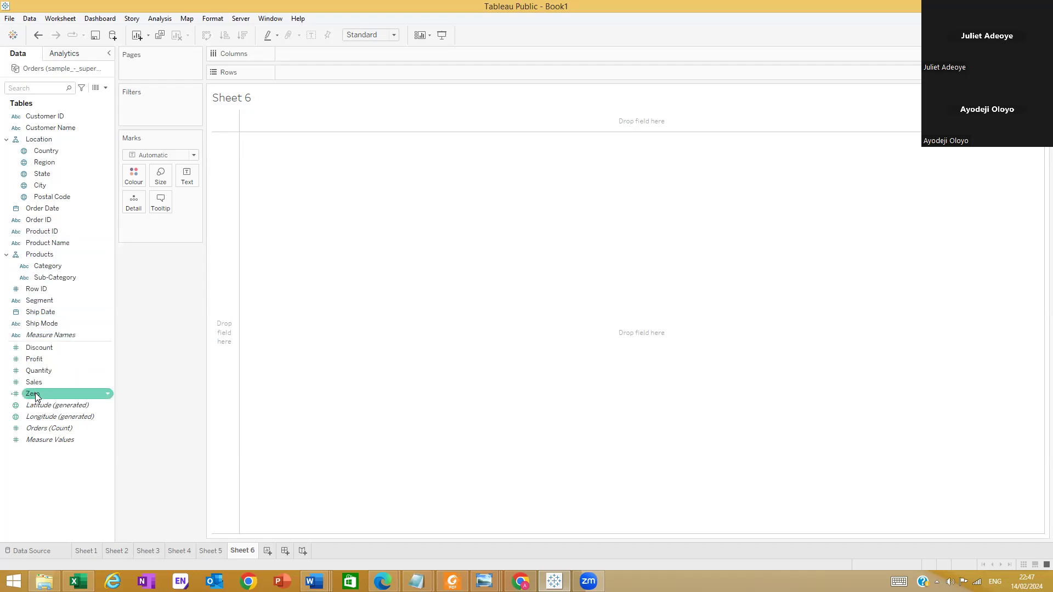
{"action": "left_click_drag", "start_coordinate": [39, 387], "coordinate": [261, 154]}
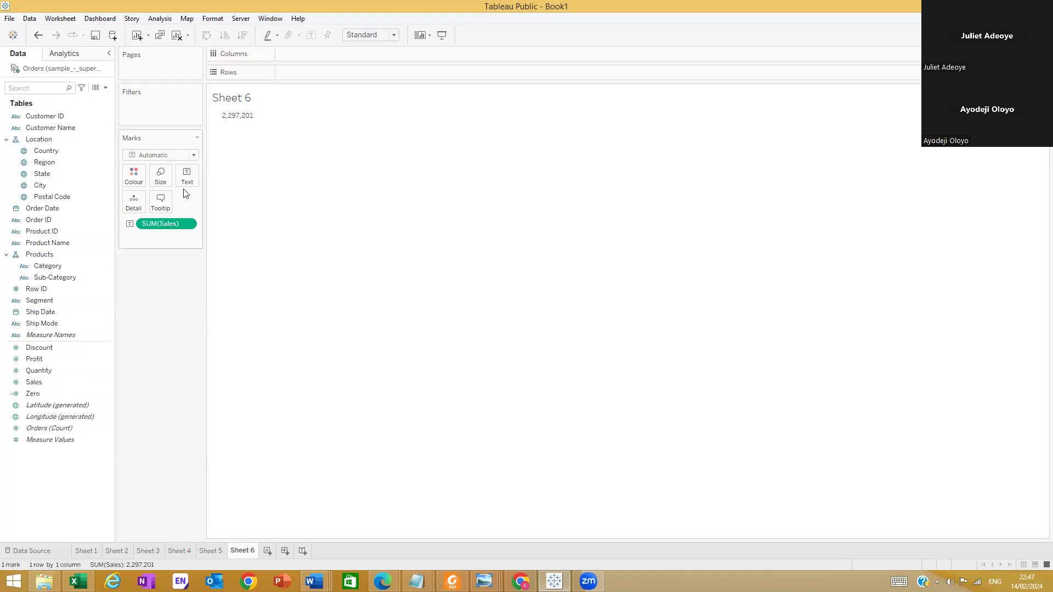
Replace the sheet title of the Sales figure with "Total Sales"
{"action": "mouse_move", "coordinate": [240, 120]}
{"action": "double_click", "coordinate": [241, 103]}
{"action": "left_click_drag", "start_coordinate": [731, 245], "coordinate": [582, 216]}
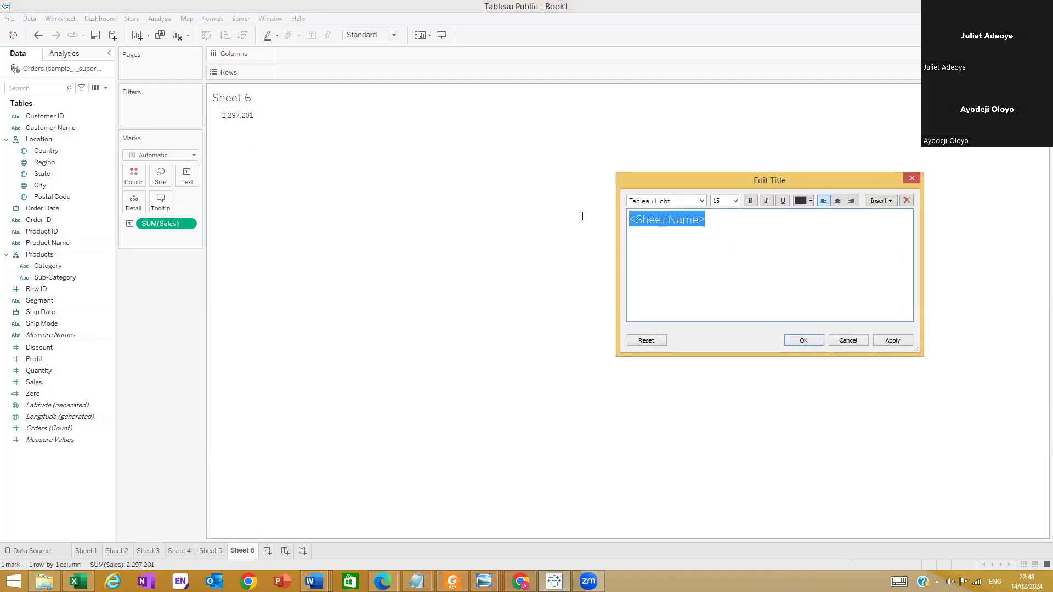
{"action": "key", "text": "BackSpace"}
{"action": "type", "text": "Total"}
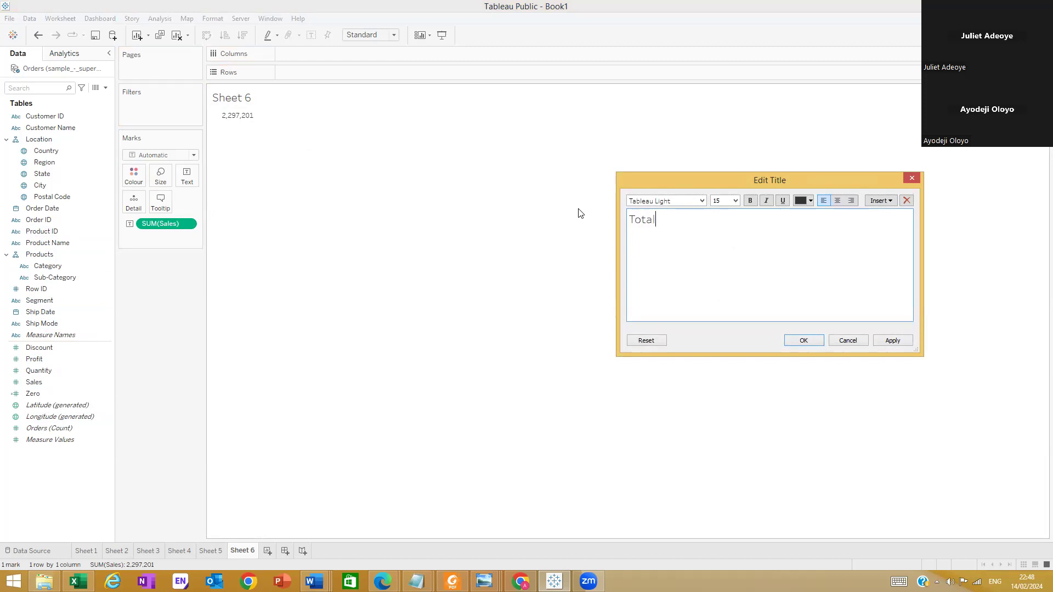
{"action": "type", "text": " Saled"}
{"action": "key", "text": "BackSpace"}
{"action": "type", "text": "e"}
{"action": "key", "text": "BackSpace"}
{"action": "type", "text": "s"}
{"action": "left_click", "coordinate": [803, 340]}
Try a Percent of Total quick table calculation on the Sales figure and undo it
{"action": "right_click", "coordinate": [249, 119]}
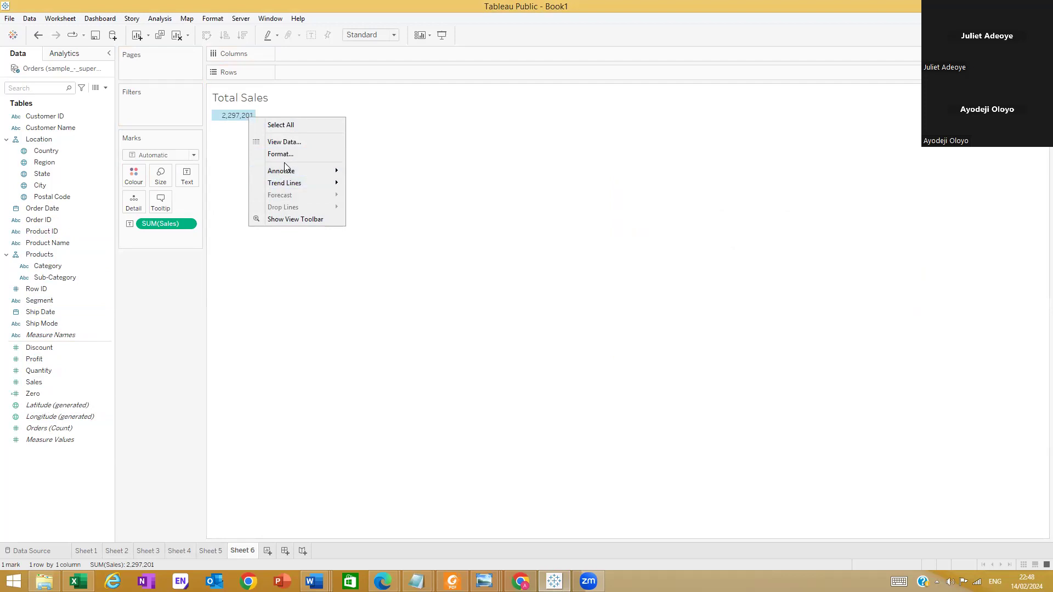
{"action": "left_click", "coordinate": [221, 153]}
{"action": "mouse_move", "coordinate": [164, 227]}
{"action": "left_mouse_down"}
{"action": "mouse_move", "coordinate": [163, 237]}
{"action": "mouse_move", "coordinate": [179, 206]}
{"action": "mouse_move", "coordinate": [159, 238]}
{"action": "left_mouse_up"}
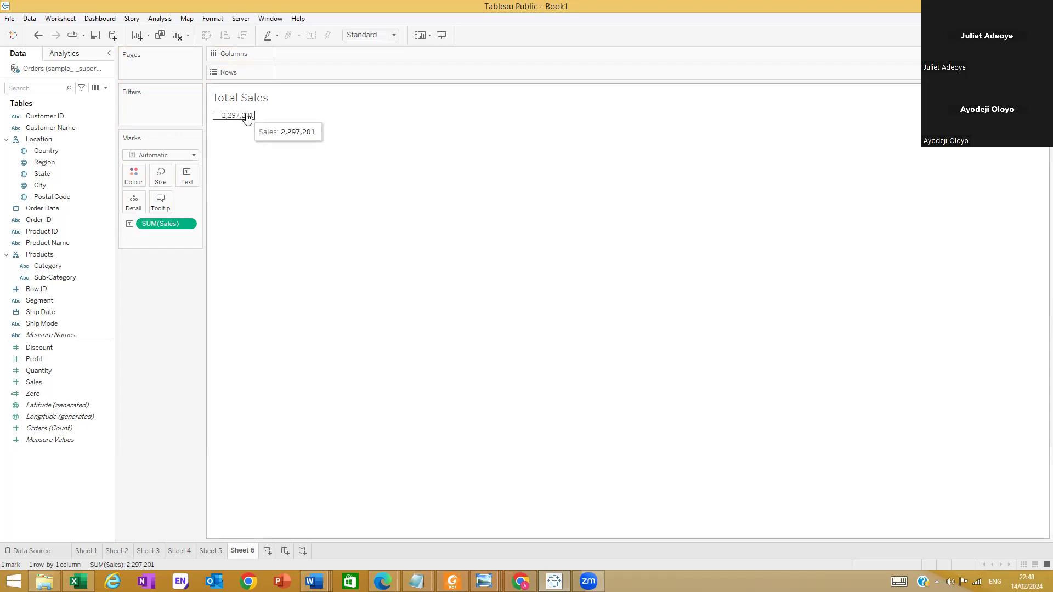
{"action": "right_click", "coordinate": [187, 228]}
{"action": "mouse_move", "coordinate": [204, 416]}
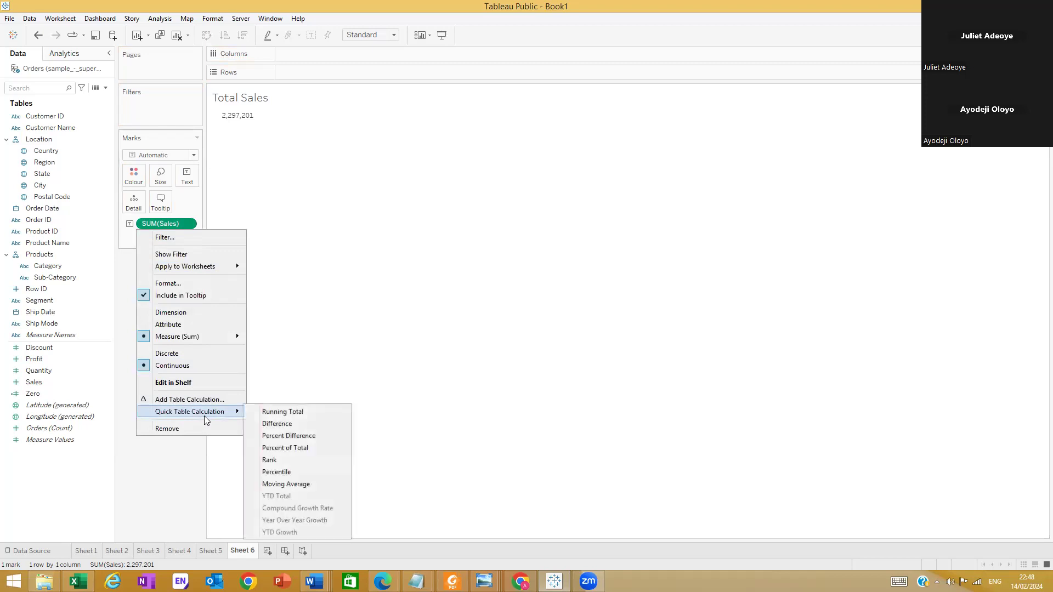
{"action": "left_click", "coordinate": [321, 448]}
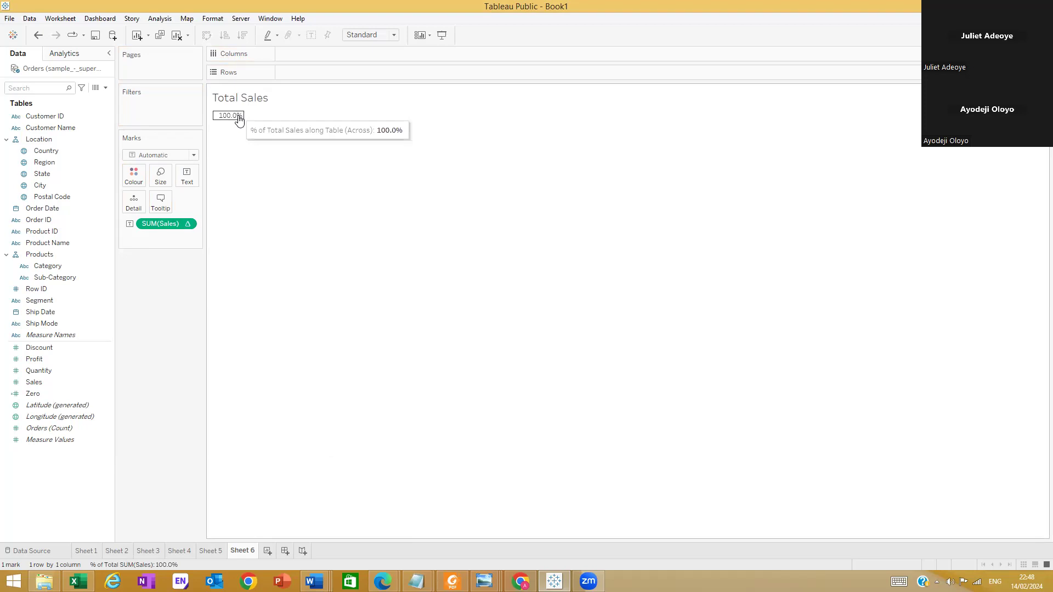
{"action": "key", "text": "ctrl+z"}
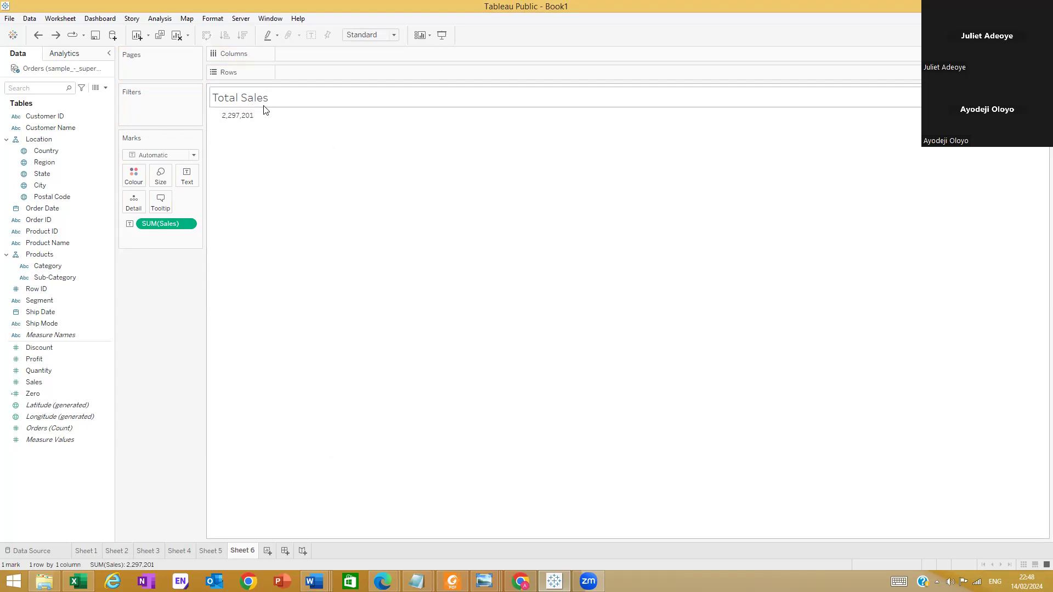
Add another worksheet and show total Profit as a text figure
{"action": "left_click", "coordinate": [267, 551]}
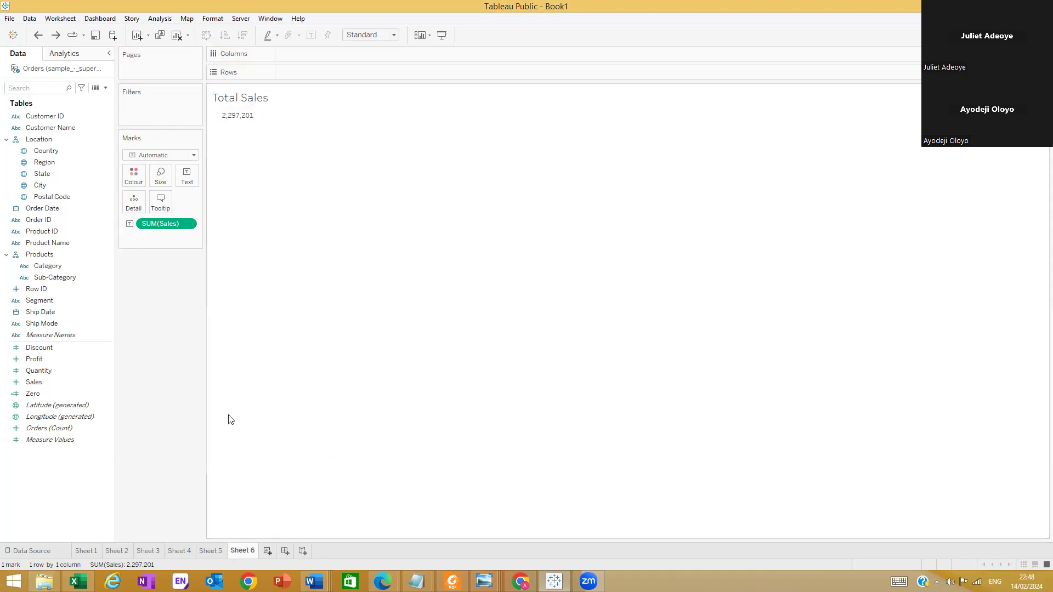
{"action": "left_click_drag", "start_coordinate": [45, 357], "coordinate": [279, 144]}
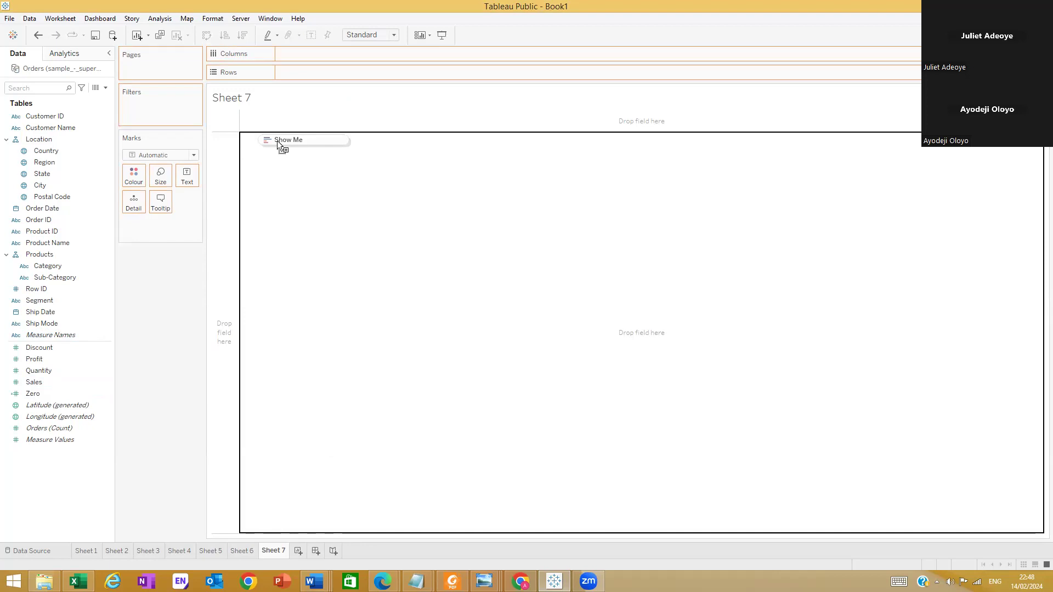
{"action": "left_click_drag", "start_coordinate": [279, 144], "coordinate": [300, 173]}
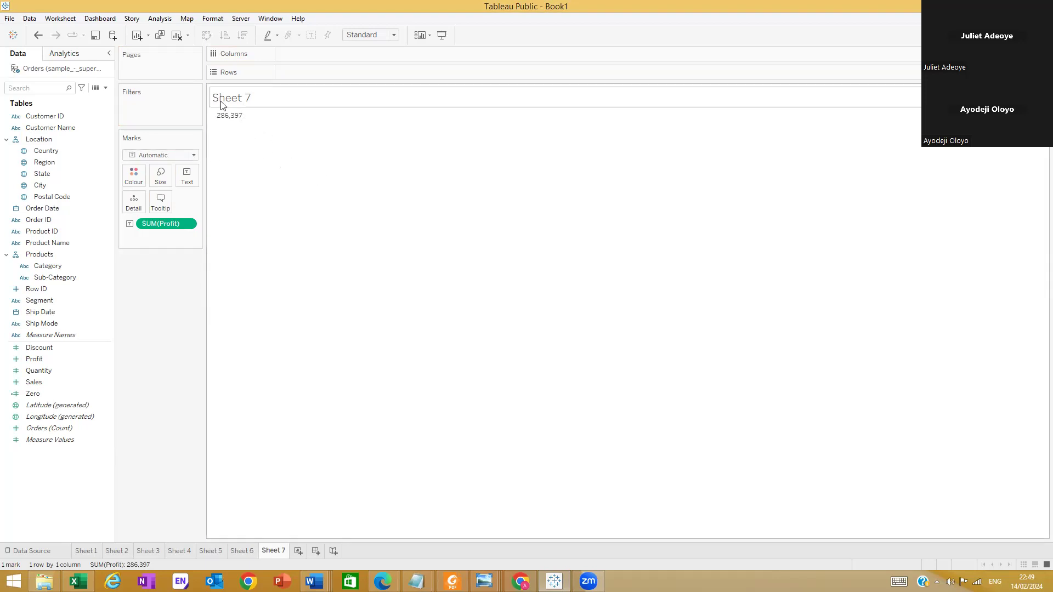
Replace the sheet title of the Profit figure with "Total Profit"
{"action": "double_click", "coordinate": [243, 101]}
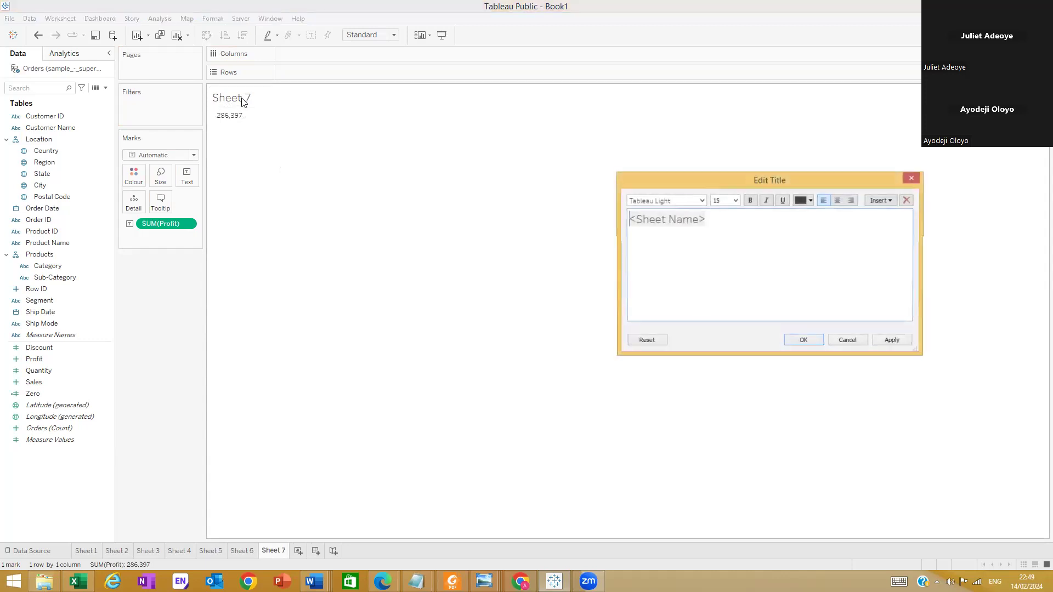
{"action": "triple_click", "coordinate": [715, 220]}
{"action": "type", "text": "Tao"}
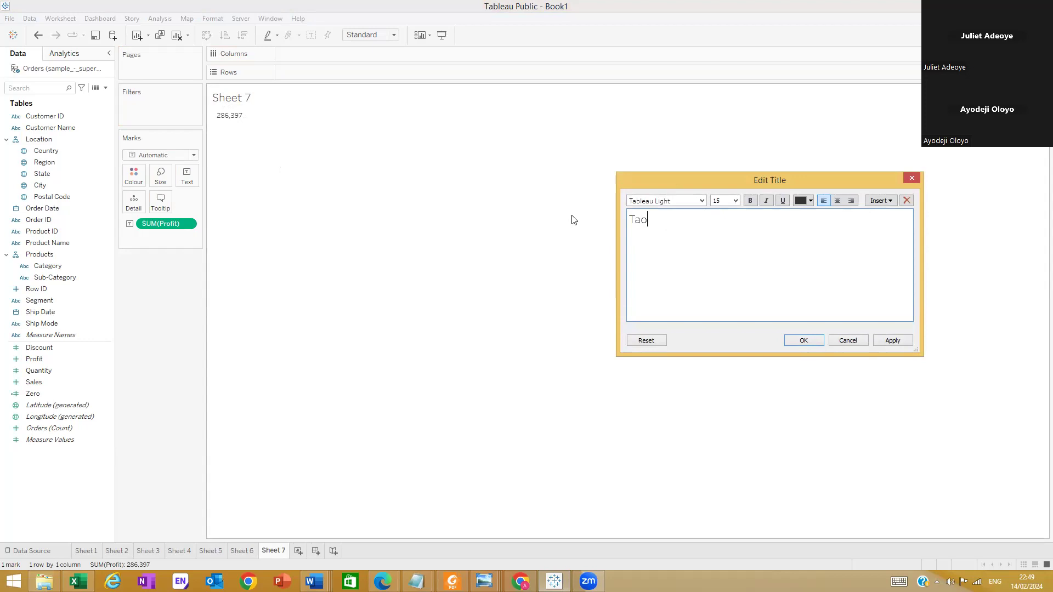
{"action": "key", "text": "BackSpace"}
{"action": "type", "text": "tol"}
{"action": "key", "text": "BackSpace"}
{"action": "key", "text": "BackSpace"}
{"action": "key", "text": "BackSpace"}
{"action": "key", "text": "BackSpace"}
{"action": "type", "text": "otal Profit"}
{"action": "left_click", "coordinate": [803, 340]}
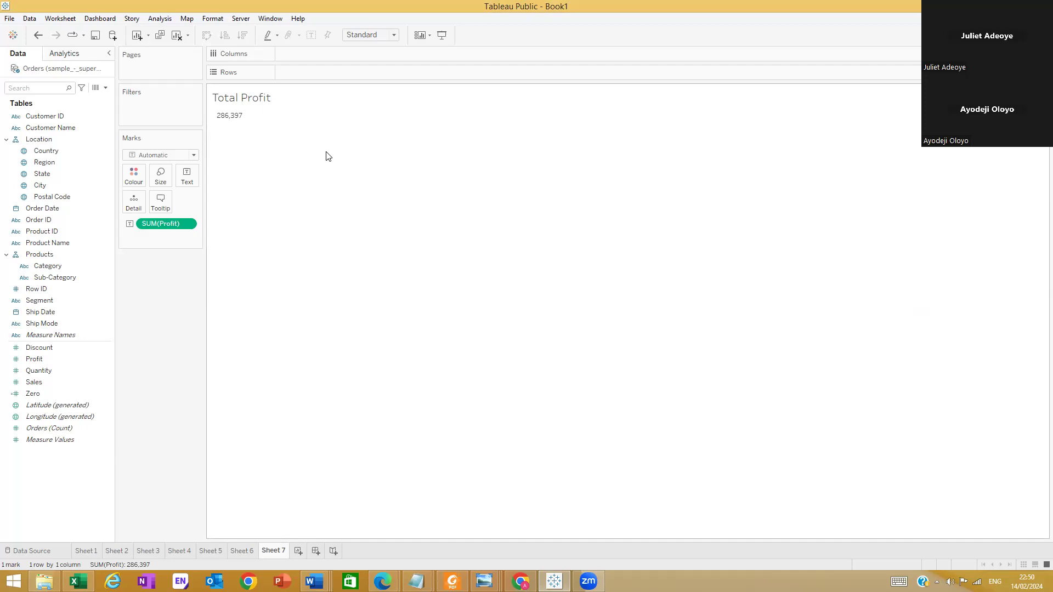
Create a new dashboard and set its size to Automatic
{"action": "mouse_move", "coordinate": [239, 123]}
{"action": "left_click", "coordinate": [314, 550]}
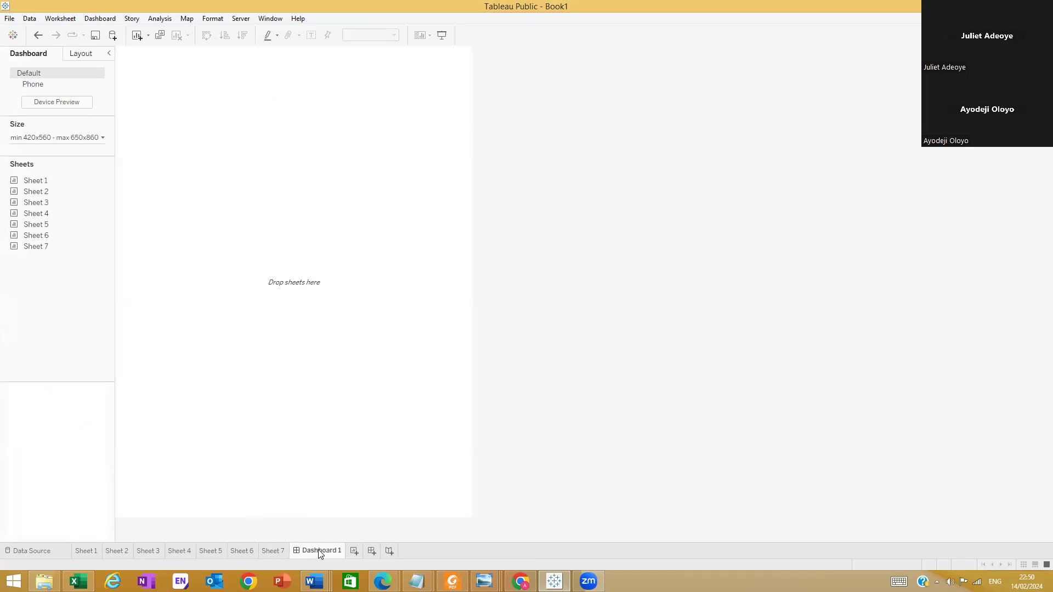
{"action": "left_click", "coordinate": [101, 136]}
{"action": "left_click", "coordinate": [68, 157]}
{"action": "left_click", "coordinate": [60, 175]}
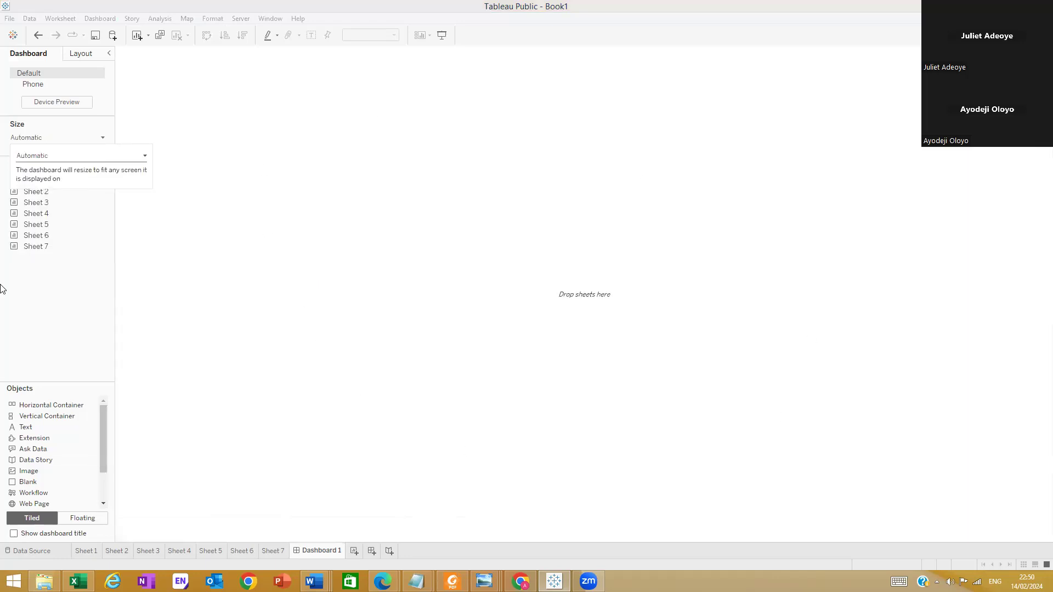
{"action": "left_click", "coordinate": [261, 281]}
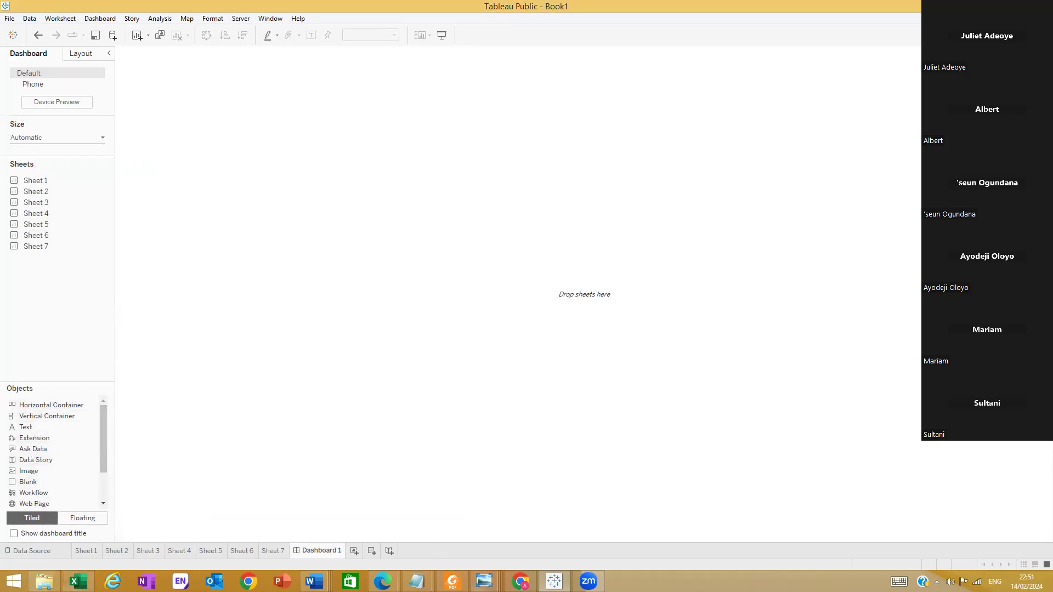
Check the layout of the reference dashboard image in Windows Photo Viewer and return to the Tableau dashboard
{"action": "left_click", "coordinate": [485, 581]}
{"action": "left_click", "coordinate": [597, 535]}
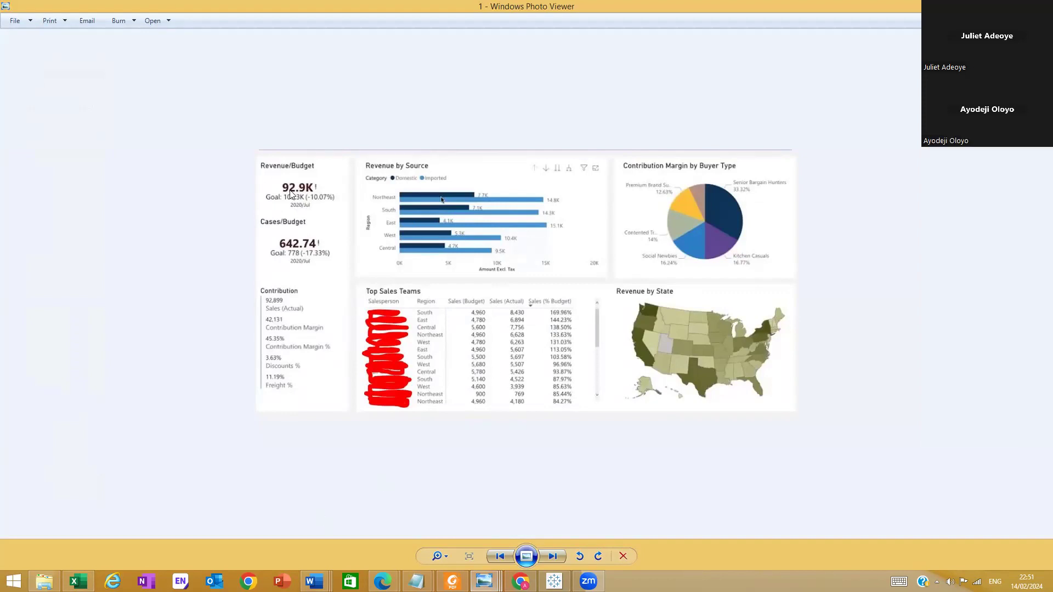
{"action": "left_click", "coordinate": [555, 580]}
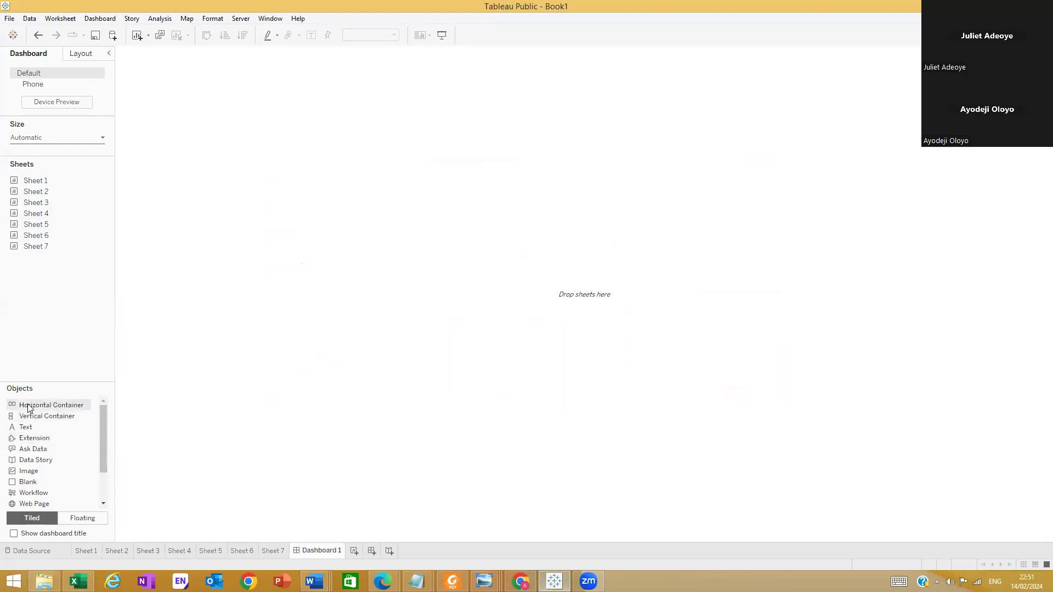
Lay out three horizontal containers side by side on the dashboard, narrowing the first to about a fifth of the dashboard's width
{"action": "left_click_drag", "start_coordinate": [29, 404], "coordinate": [233, 221]}
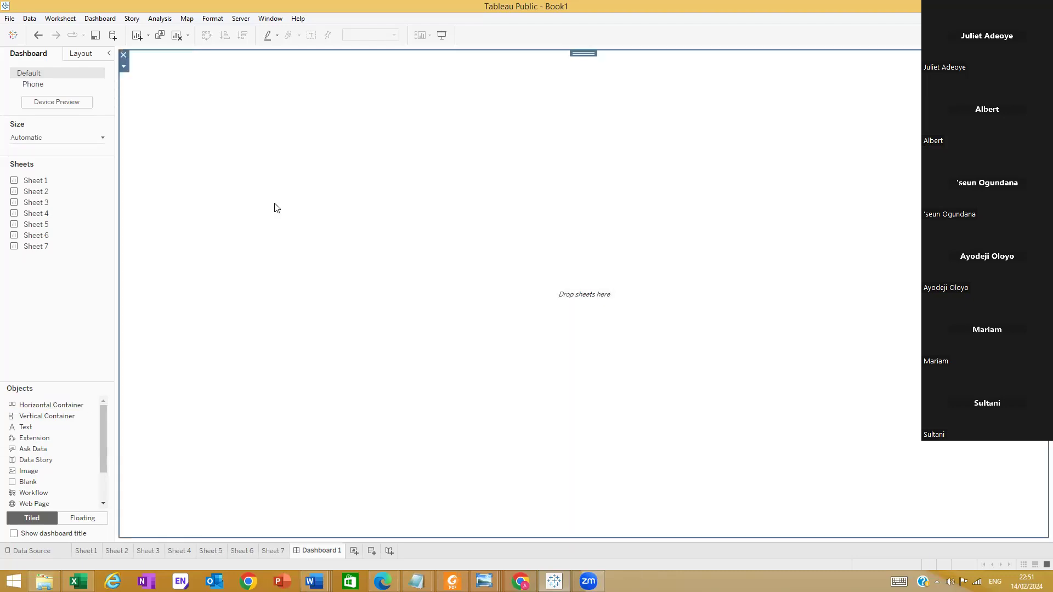
{"action": "left_click_drag", "start_coordinate": [21, 404], "coordinate": [530, 394]}
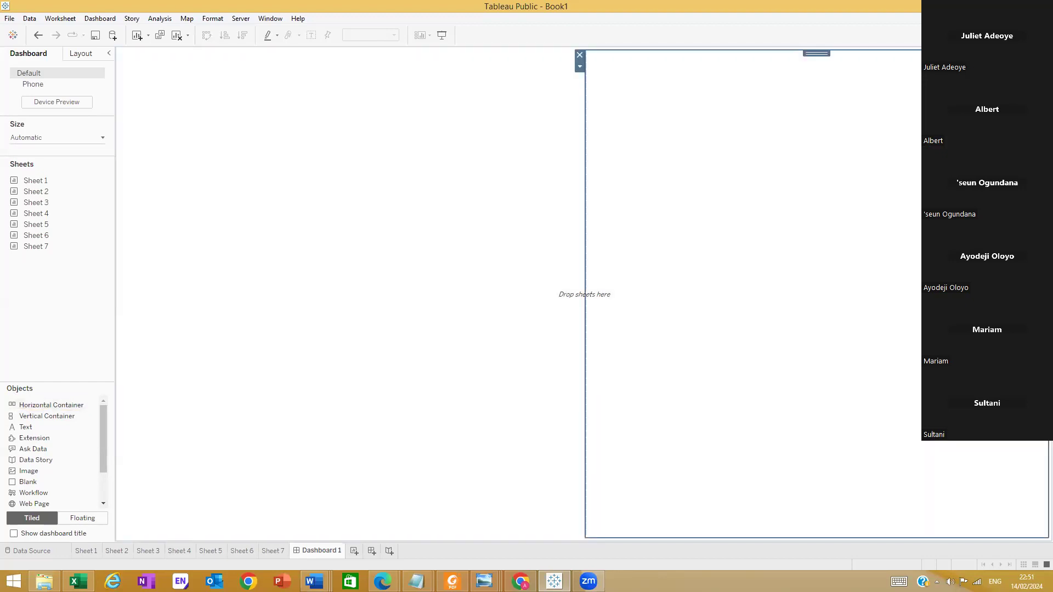
{"action": "left_click_drag", "start_coordinate": [22, 405], "coordinate": [540, 417]}
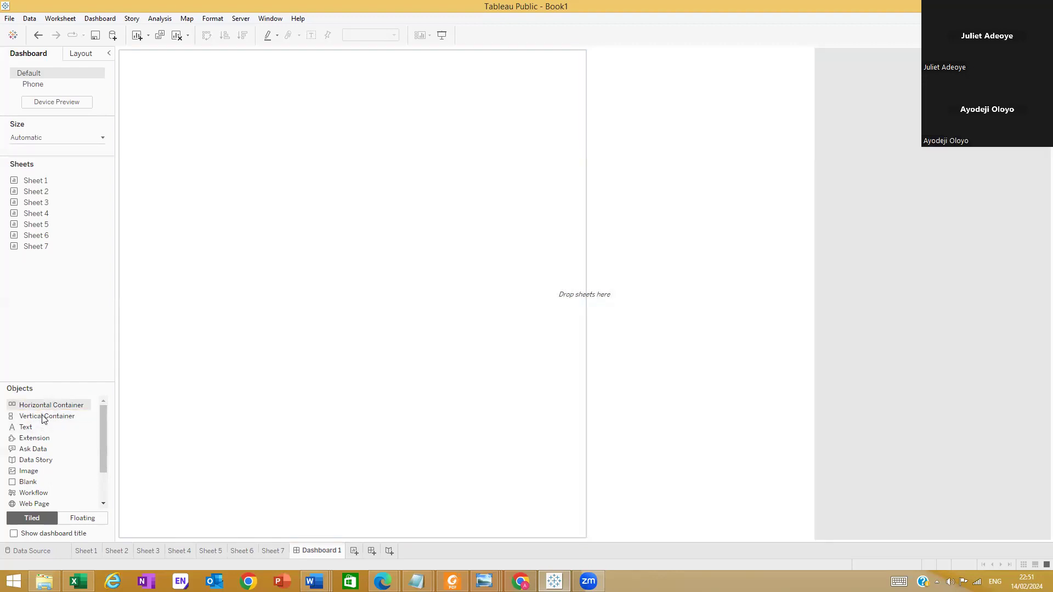
{"action": "left_click_drag", "start_coordinate": [48, 405], "coordinate": [1039, 361]}
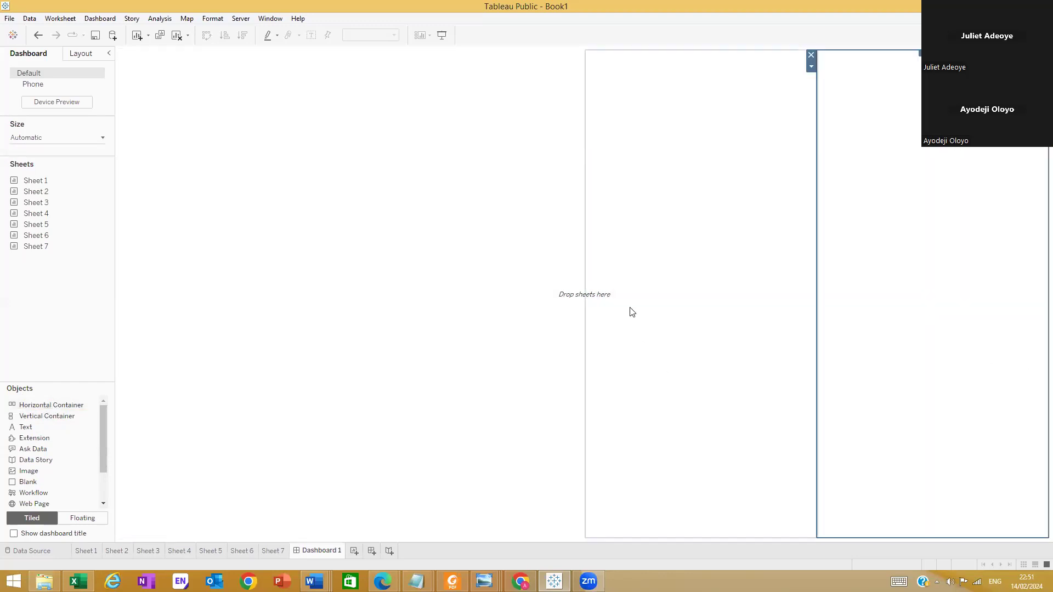
{"action": "left_click_drag", "start_coordinate": [585, 263], "coordinate": [299, 262]}
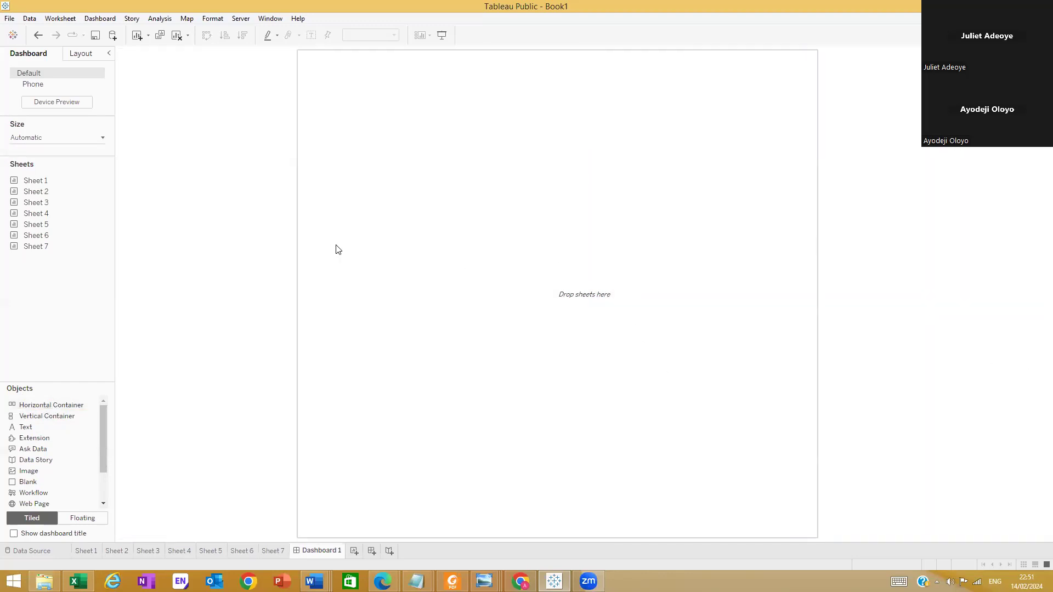
Narrow the first container to about 15% of the dashboard's width and make the other two containers roughly equally wide
{"action": "left_click", "coordinate": [816, 267]}
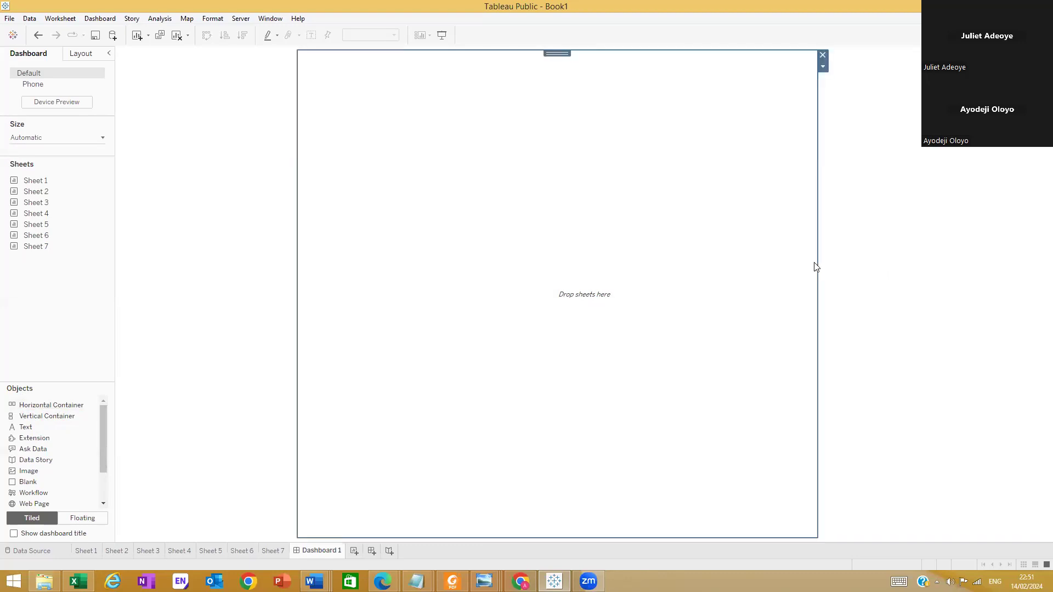
{"action": "left_click_drag", "start_coordinate": [817, 263], "coordinate": [706, 263]}
{"action": "left_click", "coordinate": [771, 261]}
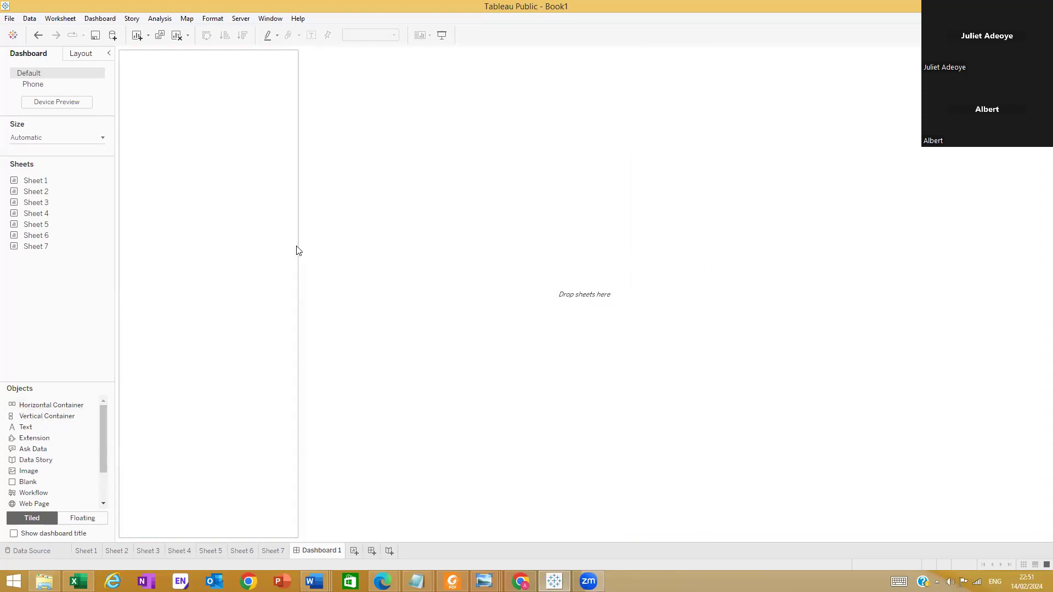
{"action": "left_click", "coordinate": [274, 250]}
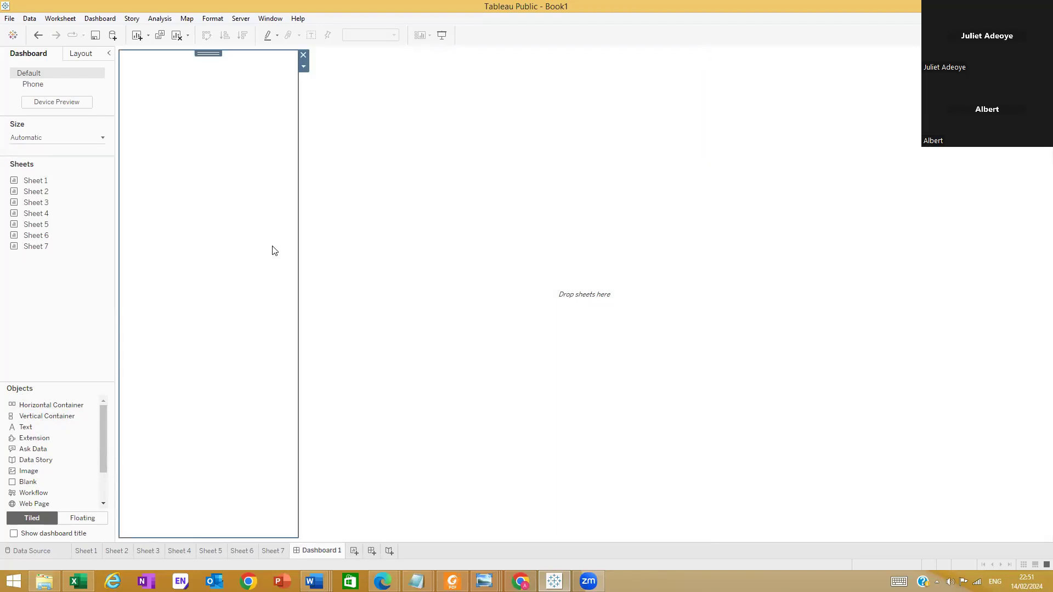
{"action": "left_click_drag", "start_coordinate": [296, 251], "coordinate": [256, 252]}
{"action": "left_click", "coordinate": [373, 249]}
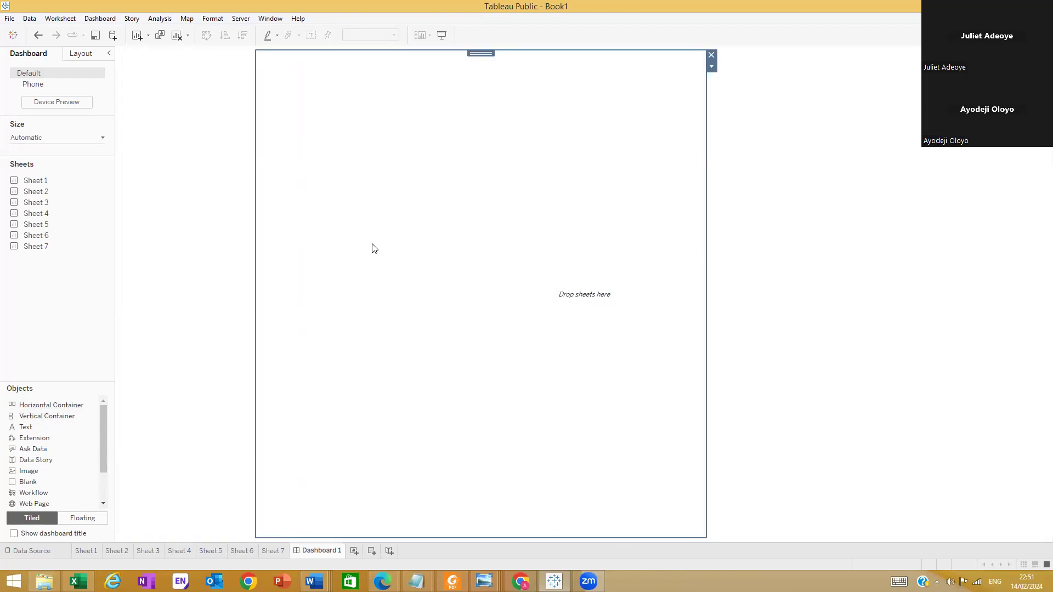
{"action": "left_click_drag", "start_coordinate": [707, 254], "coordinate": [666, 256]}
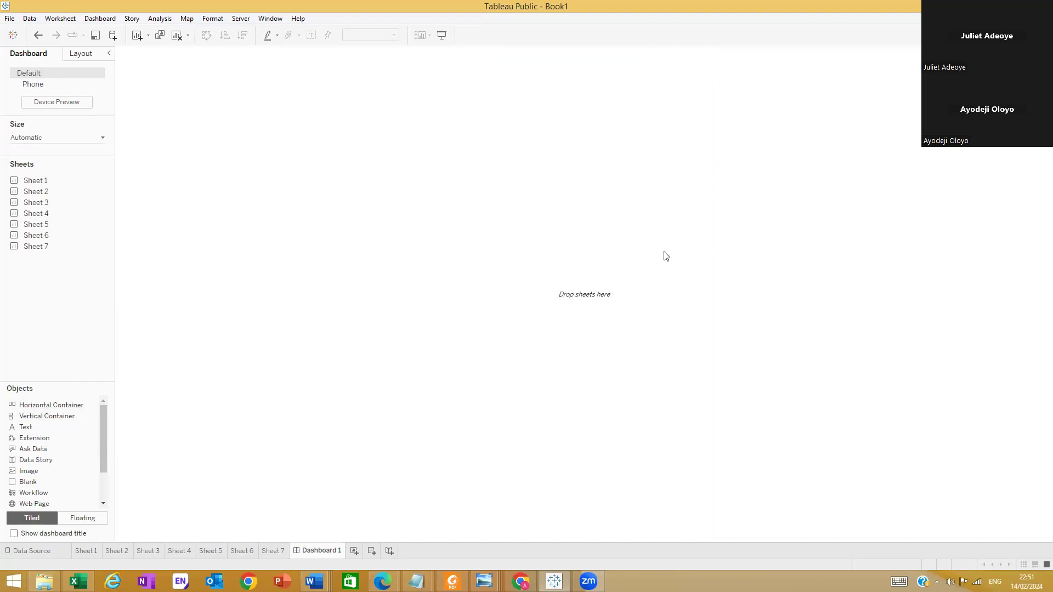
{"action": "left_click", "coordinate": [735, 249]}
{"action": "left_click", "coordinate": [538, 261]}
{"action": "left_click", "coordinate": [764, 281]}
{"action": "left_click", "coordinate": [527, 273]}
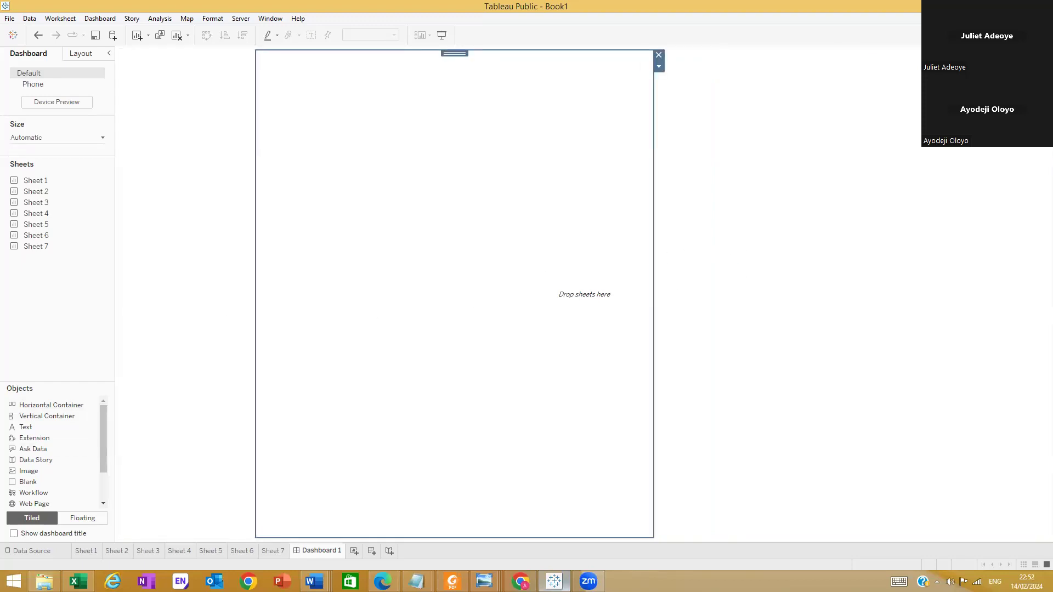
Check the column layout of the reference dashboard image in Windows Photo Viewer and return to the Tableau dashboard
{"action": "mouse_move", "coordinate": [484, 581]}
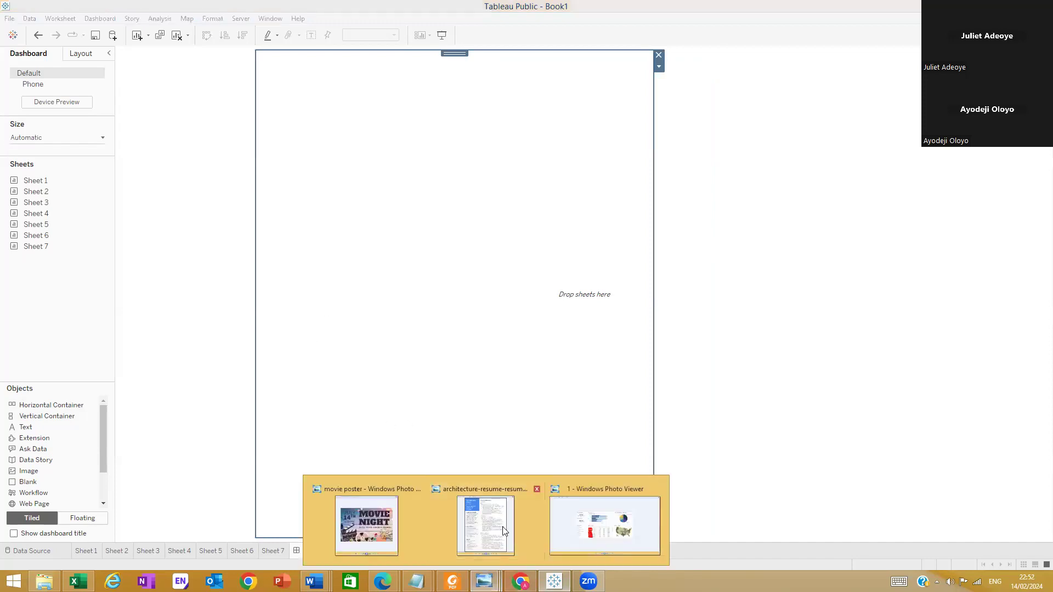
{"action": "left_click", "coordinate": [611, 521]}
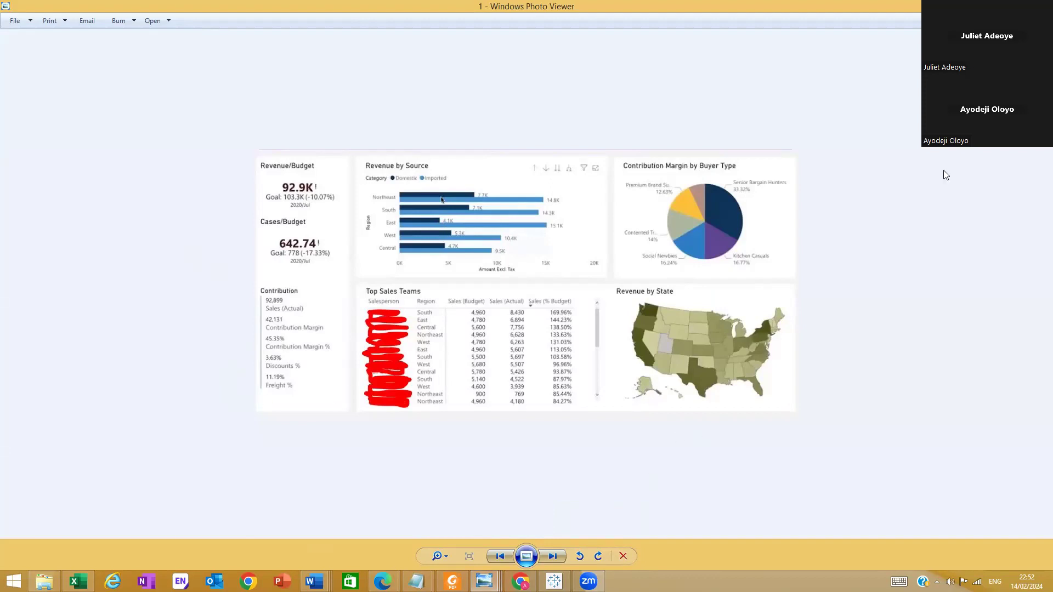
{"action": "key", "text": "alt+Tab"}
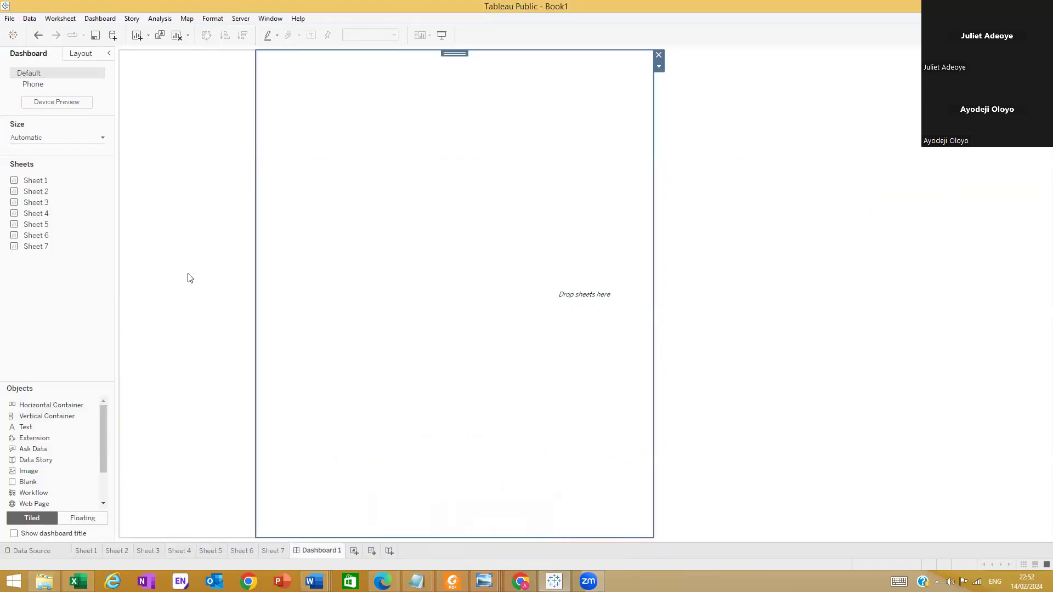
Remove all three horizontal containers from the dashboard to leave an empty canvas
{"action": "left_click", "coordinate": [188, 278]}
{"action": "left_click", "coordinate": [475, 246]}
{"action": "left_click", "coordinate": [850, 244]}
{"action": "left_click", "coordinate": [647, 55]}
{"action": "left_click", "coordinate": [755, 96]}
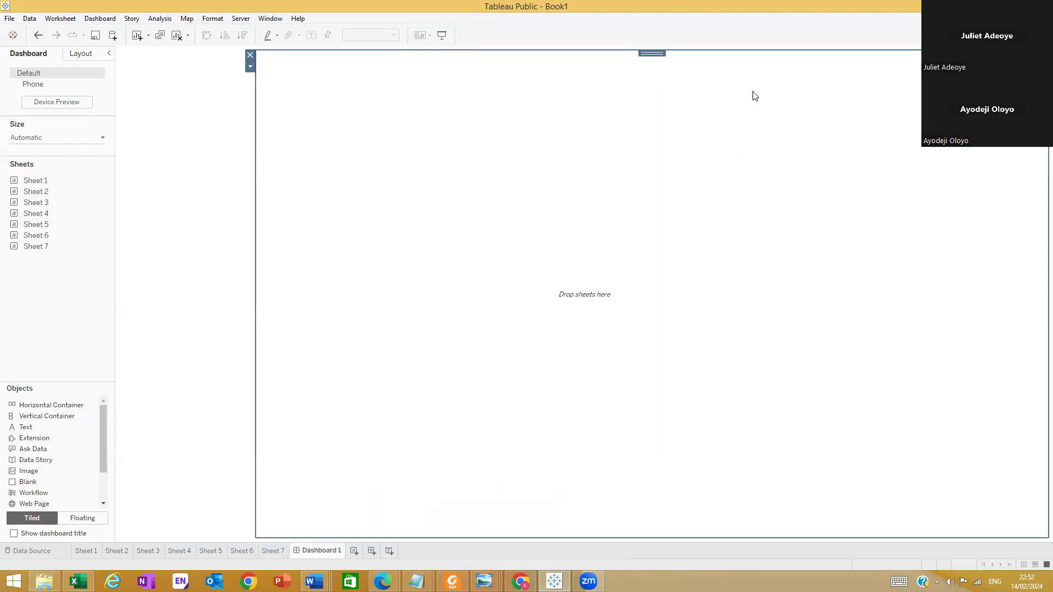
{"action": "left_click", "coordinate": [250, 55]}
{"action": "left_click", "coordinate": [193, 99]}
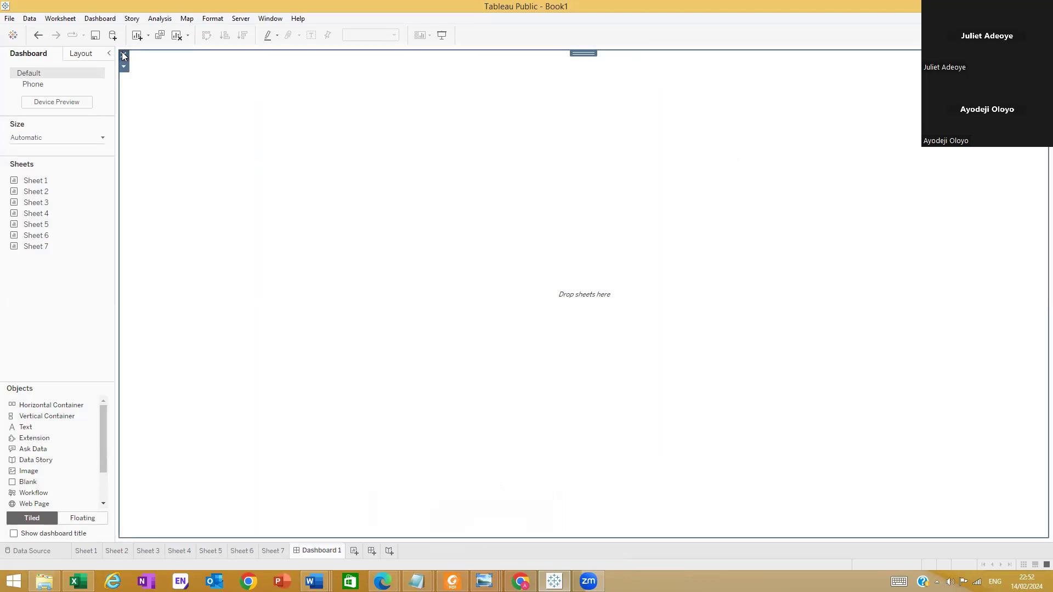
{"action": "left_click", "coordinate": [123, 54]}
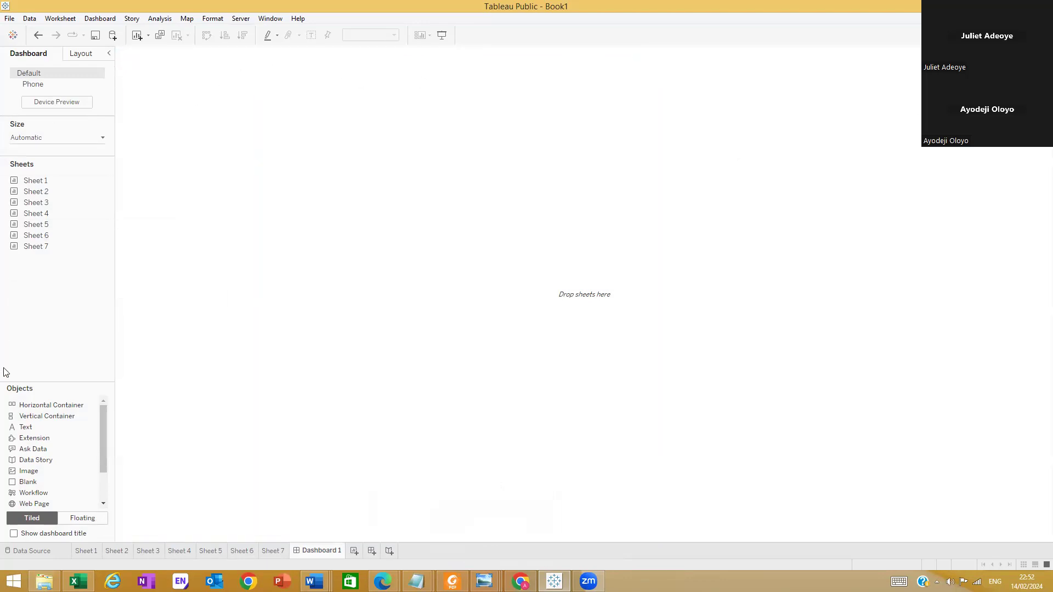
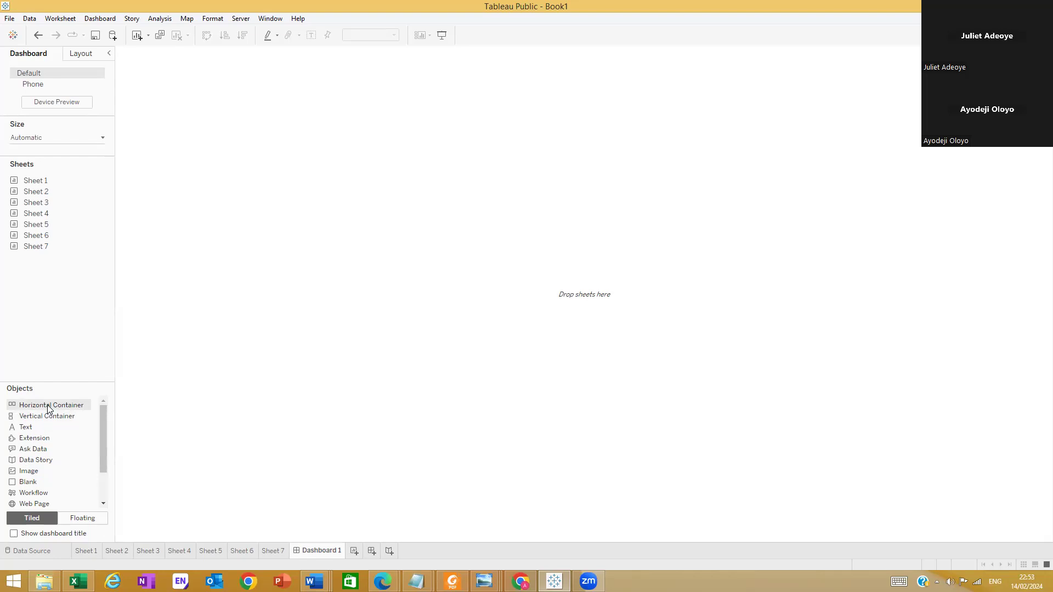
Place a horizontal and a vertical container side by side on the dashboard, narrowing the first to about a sixth of the dashboard's width
{"action": "mouse_move", "coordinate": [29, 406]}
{"action": "left_mouse_down"}
{"action": "mouse_move", "coordinate": [126, 404]}
{"action": "mouse_move", "coordinate": [166, 262]}
{"action": "mouse_move", "coordinate": [57, 399]}
{"action": "mouse_move", "coordinate": [61, 409]}
{"action": "mouse_move", "coordinate": [193, 271]}
{"action": "left_mouse_up"}
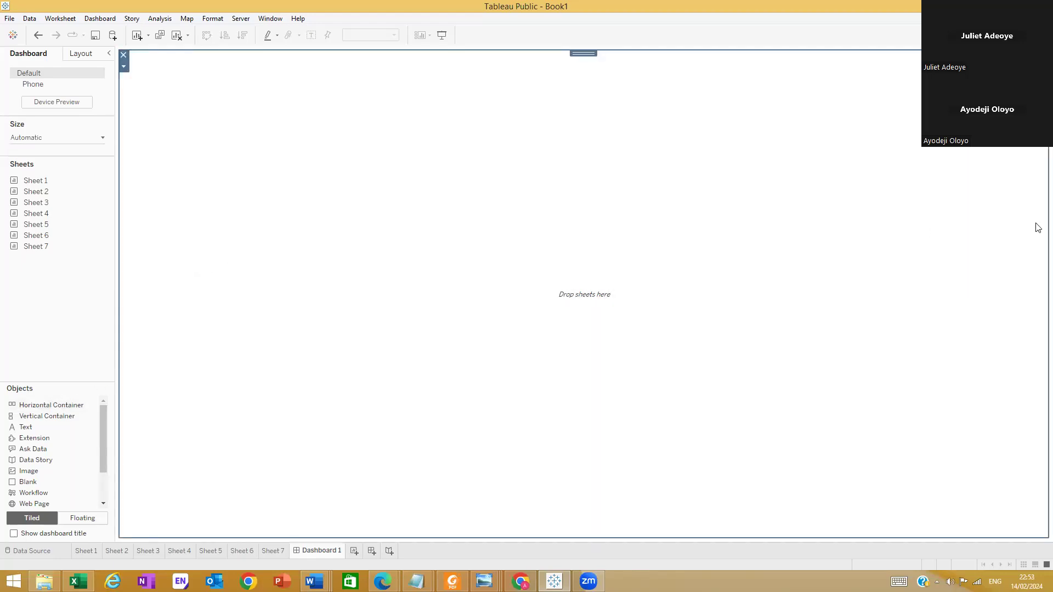
{"action": "left_click_drag", "start_coordinate": [26, 419], "coordinate": [1038, 201]}
{"action": "left_click", "coordinate": [554, 182]}
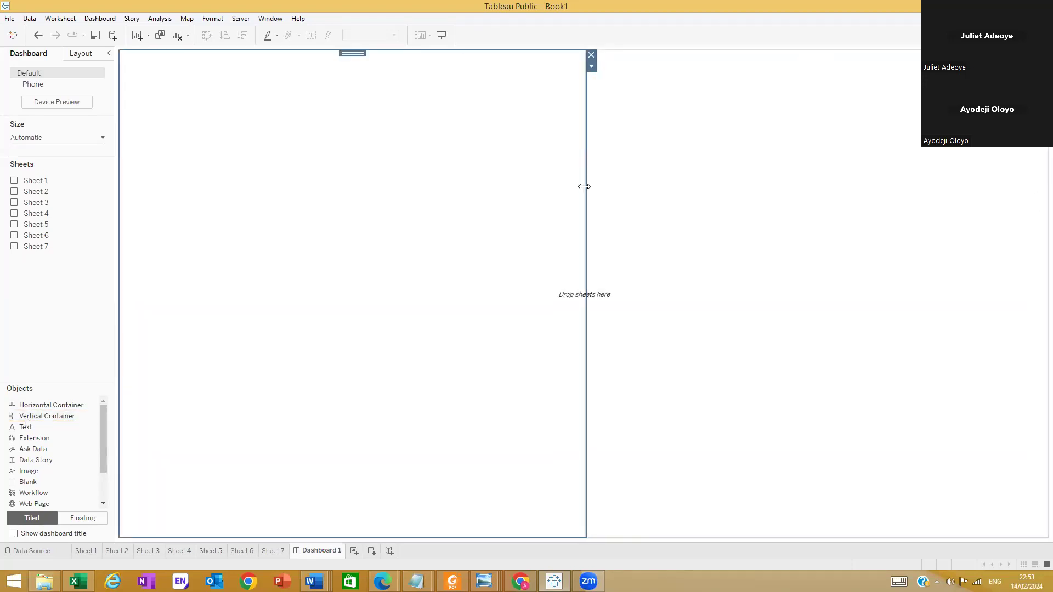
{"action": "left_click_drag", "start_coordinate": [447, 189], "coordinate": [273, 190]}
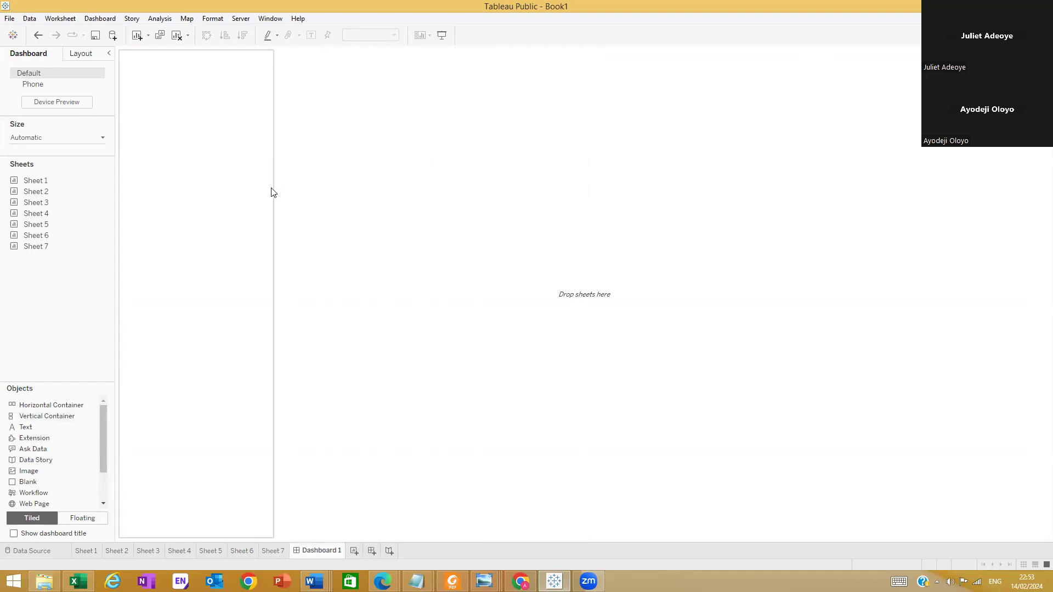
{"action": "left_click", "coordinate": [528, 190]}
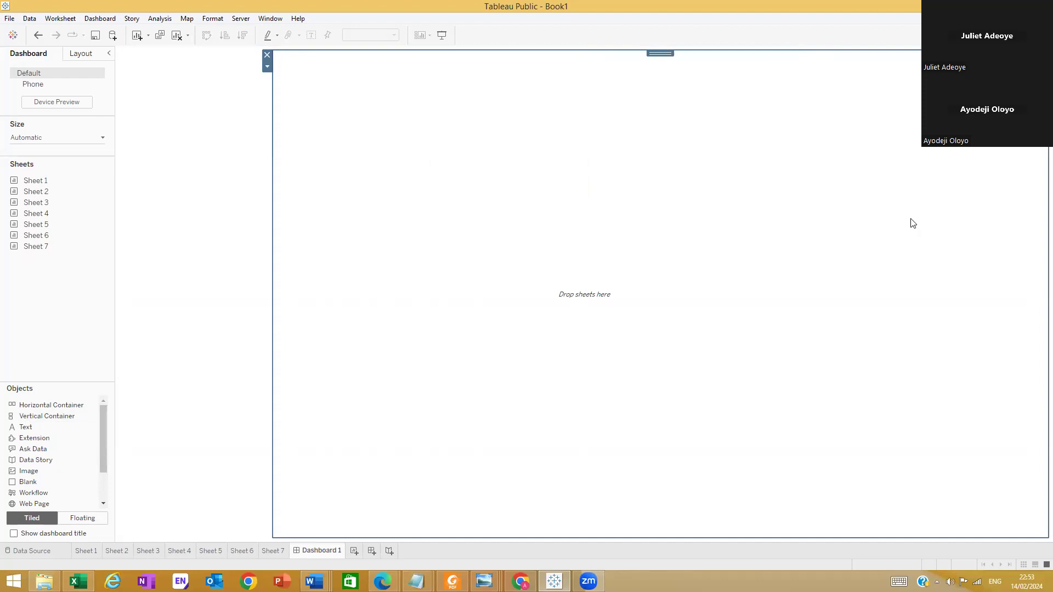
Review the sizing options available for the dashboard while keeping the Automatic setting
{"action": "left_click", "coordinate": [103, 138]}
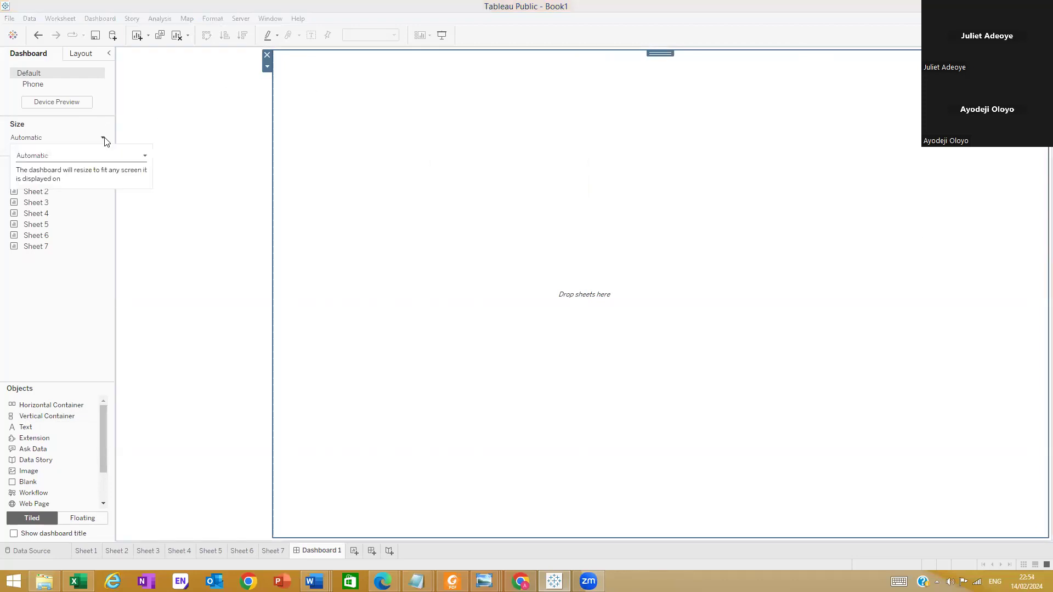
{"action": "left_click", "coordinate": [145, 158]}
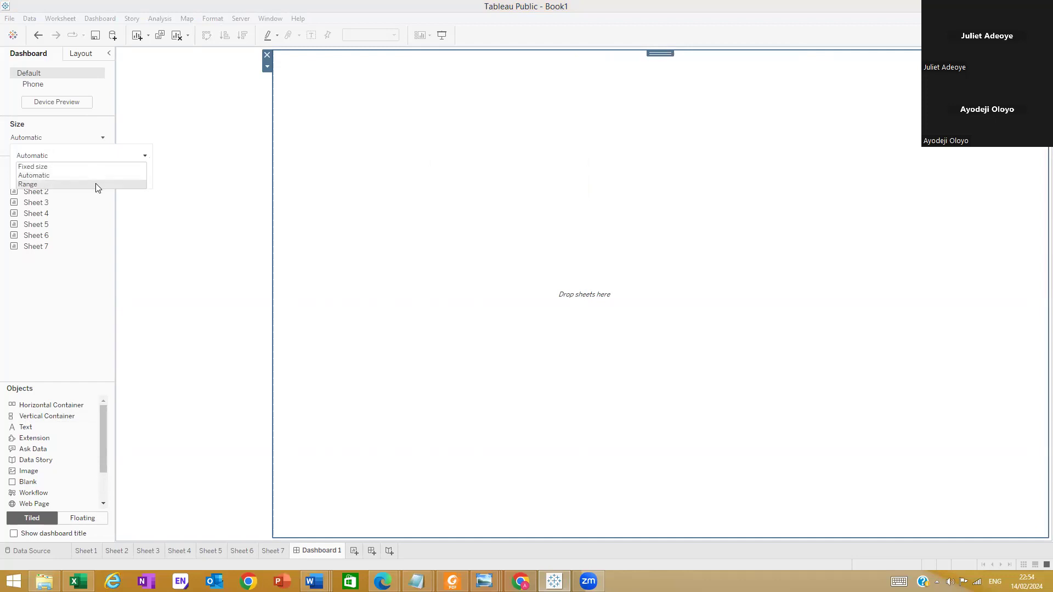
{"action": "left_click", "coordinate": [88, 129]}
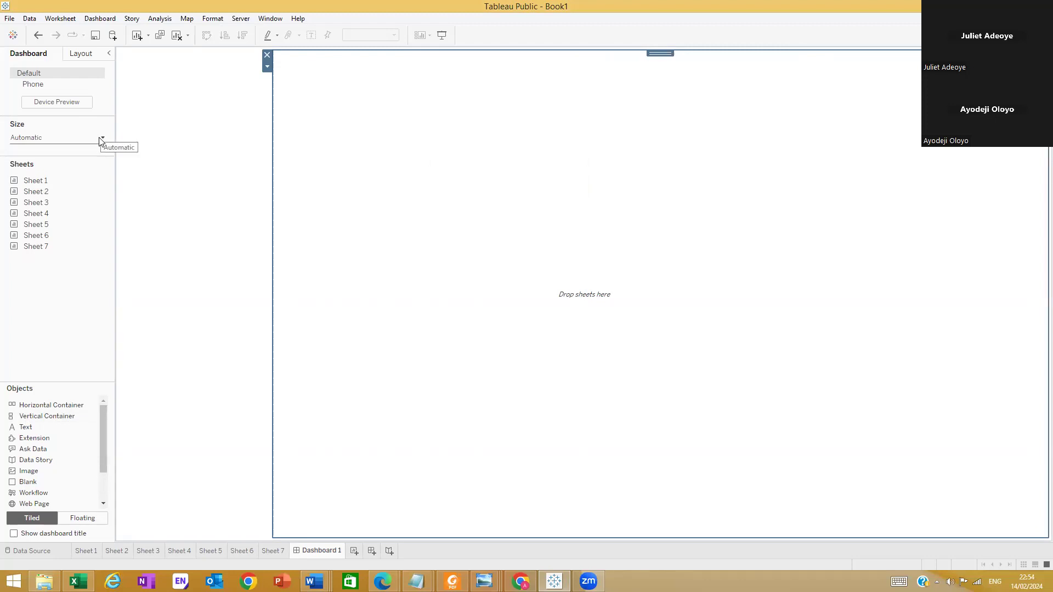
{"action": "left_click", "coordinate": [101, 139]}
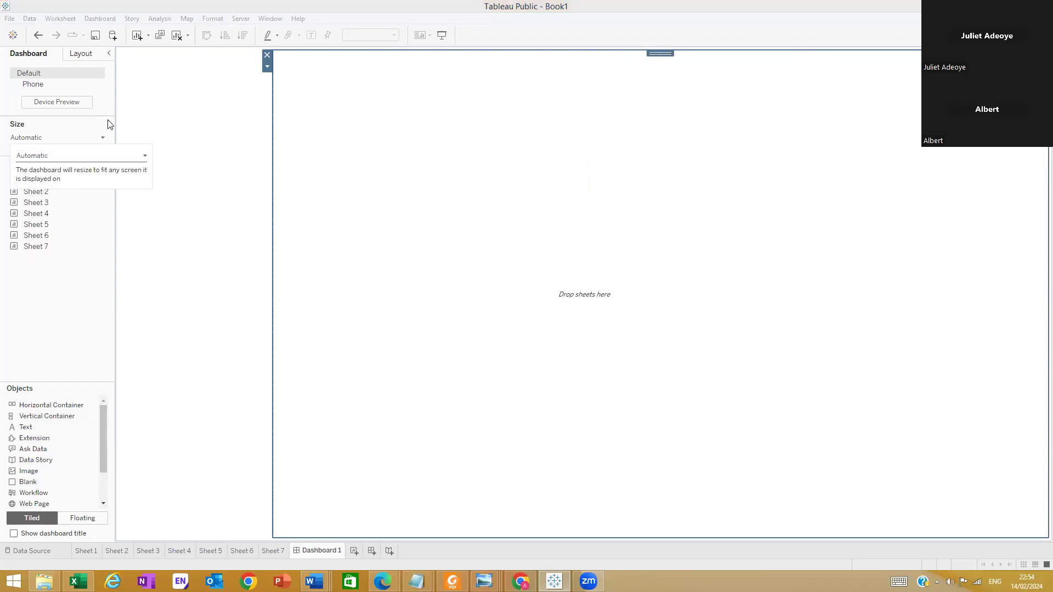
{"action": "left_click", "coordinate": [838, 48]}
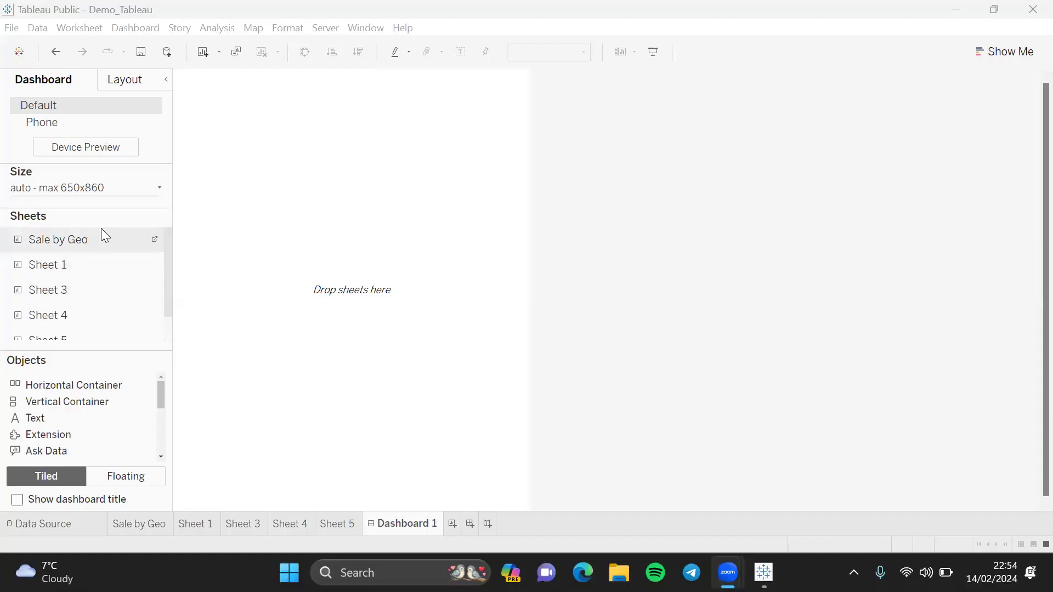
Set the dashboard size in the Demo_Tableau workbook to Automatic
{"action": "left_click", "coordinate": [160, 190]}
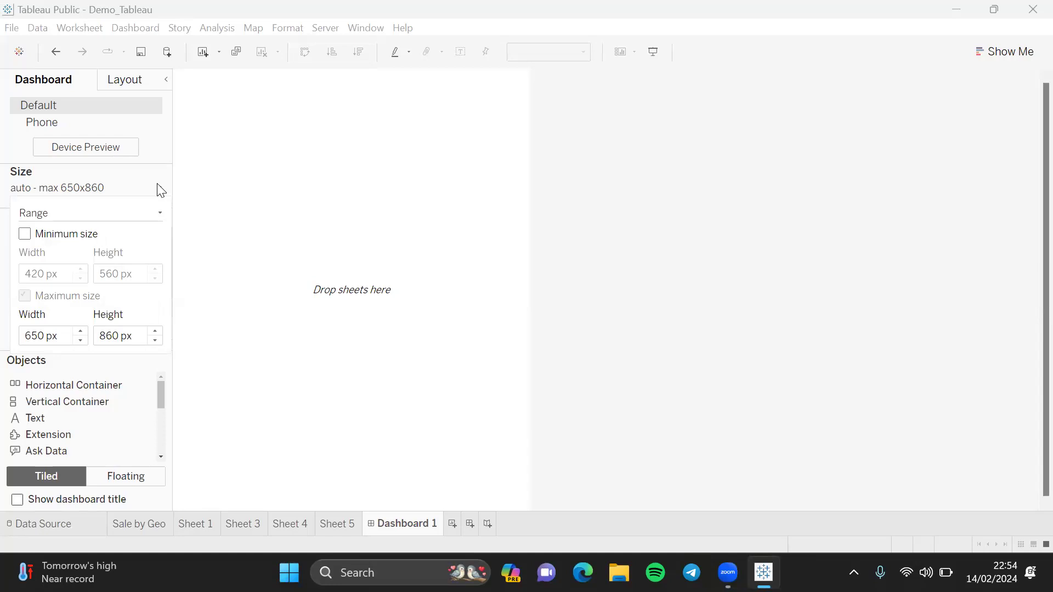
{"action": "left_click", "coordinate": [44, 212]}
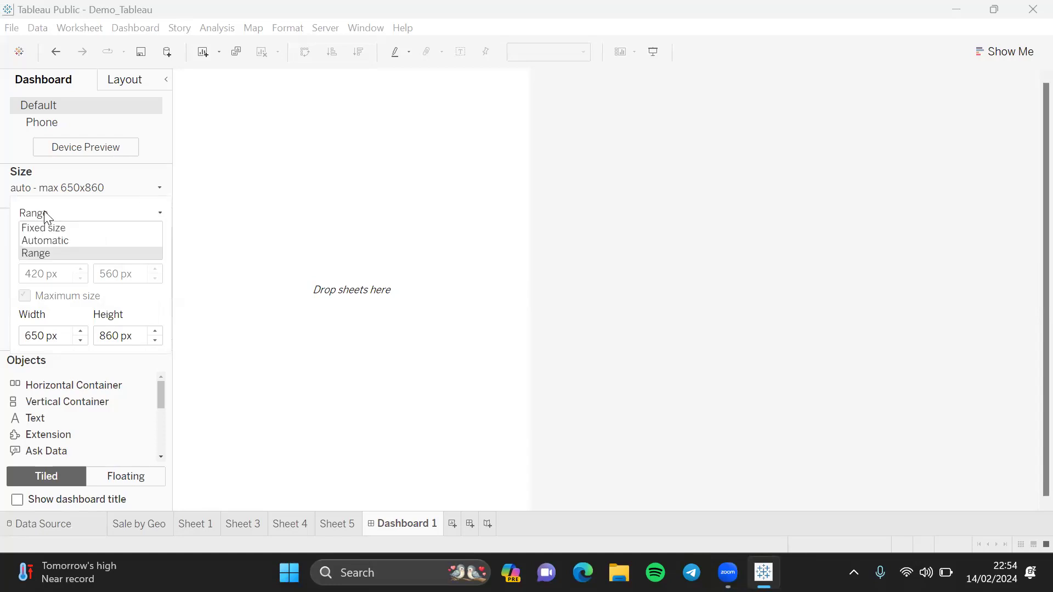
{"action": "left_click", "coordinate": [61, 241]}
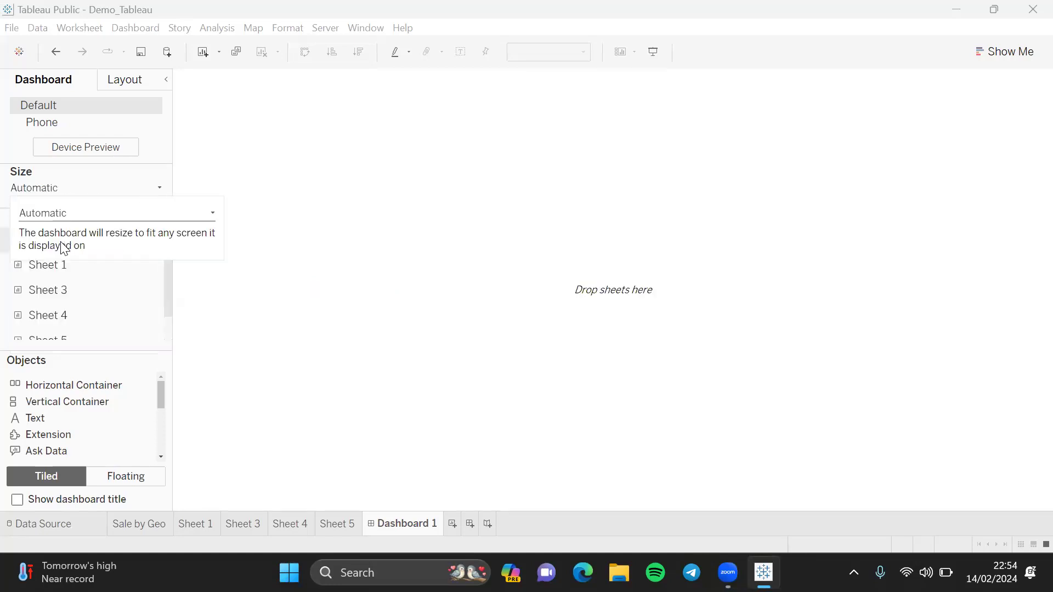
{"action": "left_click", "coordinate": [267, 299]}
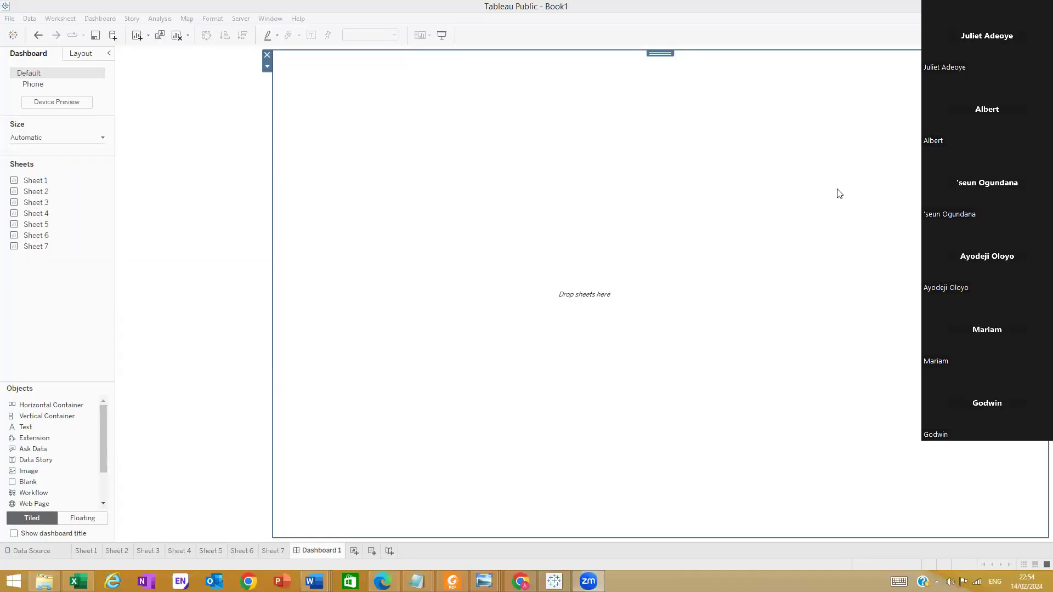
Remove both containers from the dashboard in Book1 and delete Dashboard 1 from the workbook
{"action": "left_click", "coordinate": [267, 54]}
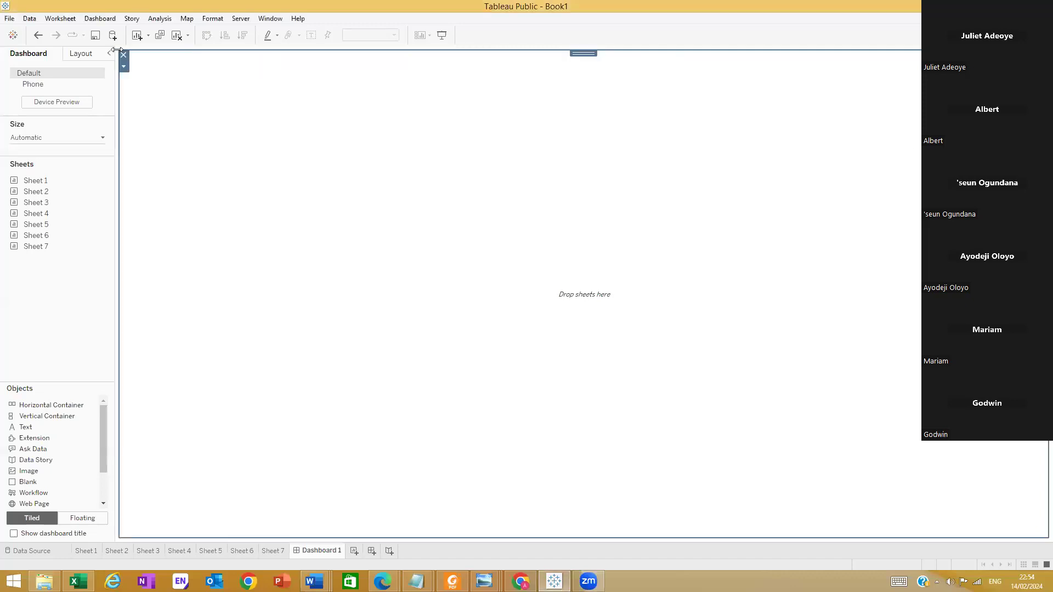
{"action": "left_click", "coordinate": [122, 57]}
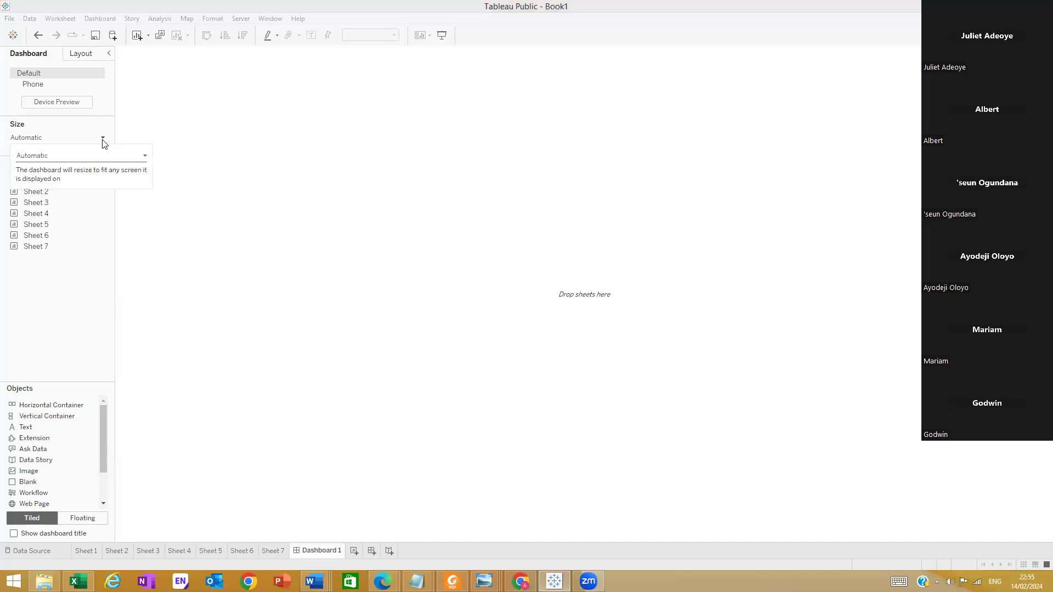
{"action": "left_click", "coordinate": [74, 189]}
{"action": "right_click", "coordinate": [332, 550]}
{"action": "left_click", "coordinate": [376, 438]}
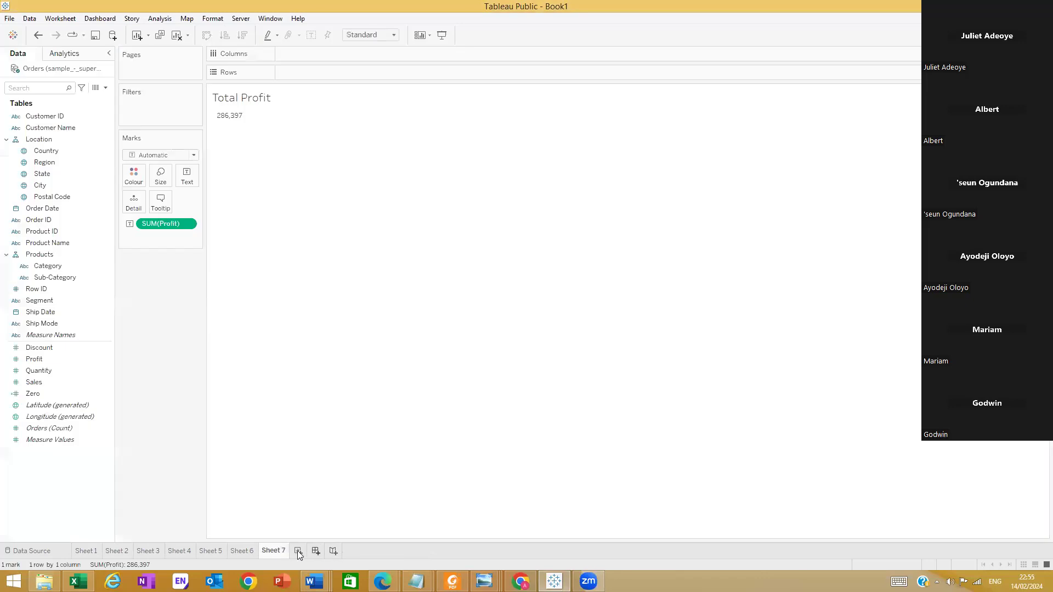
Create a new dashboard and set its size to Automatic
{"action": "left_click", "coordinate": [313, 552]}
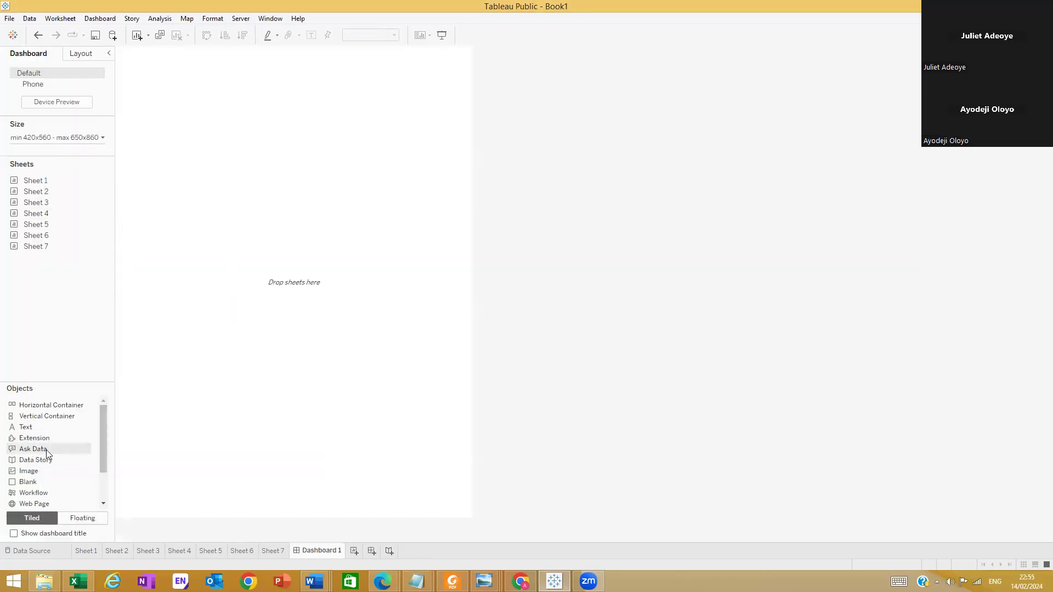
{"action": "left_click", "coordinate": [53, 419]}
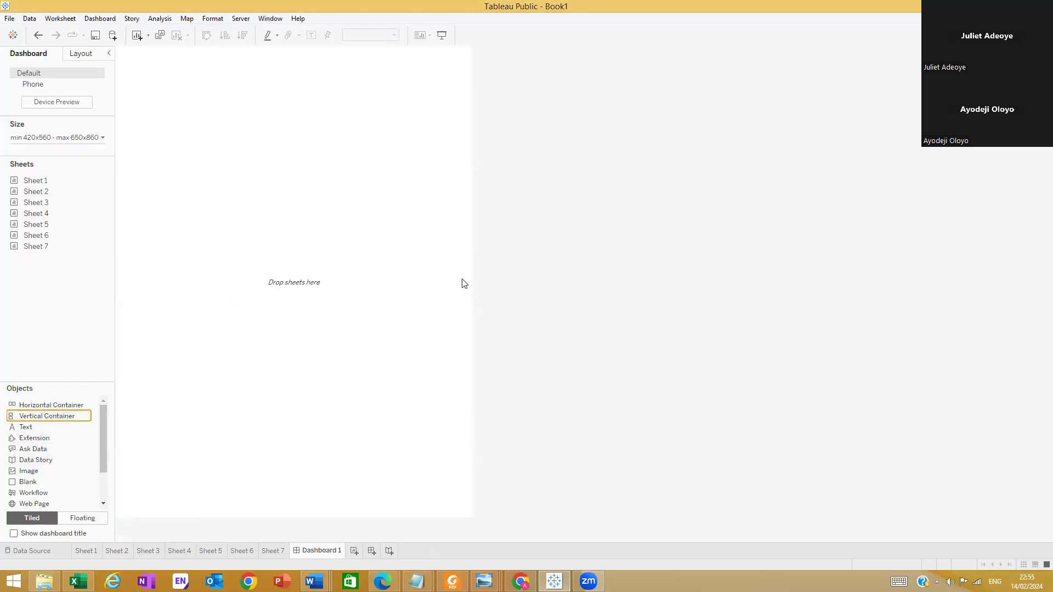
{"action": "left_click", "coordinate": [103, 138]}
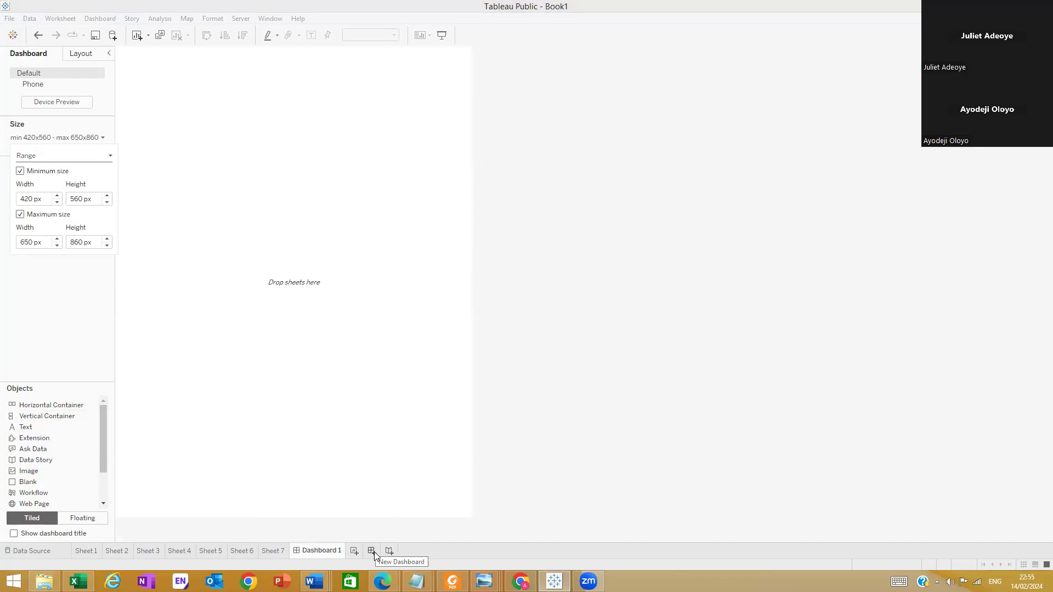
{"action": "left_click", "coordinate": [314, 553]}
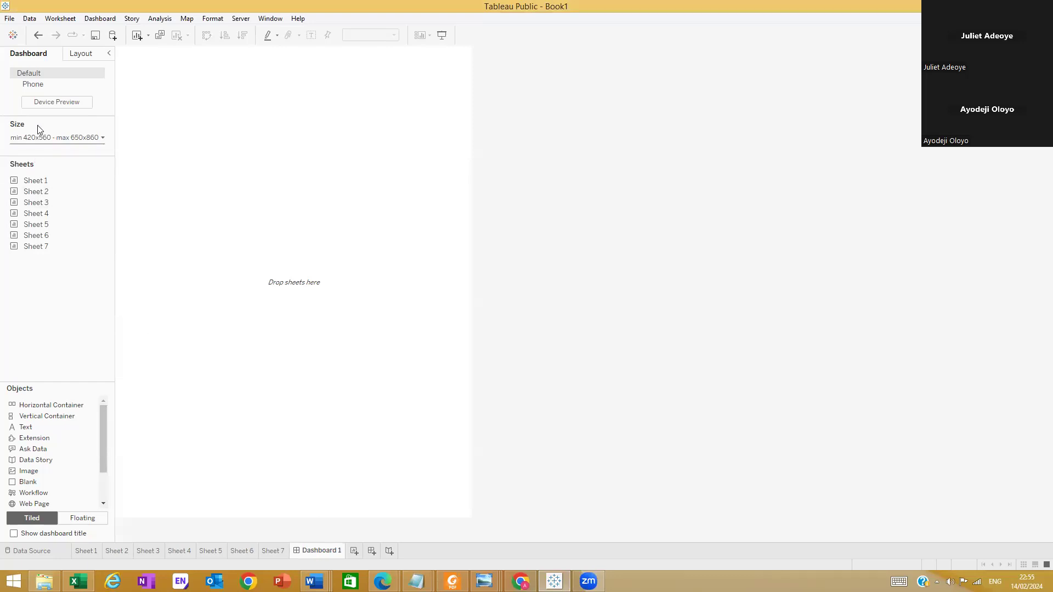
{"action": "left_click", "coordinate": [102, 138]}
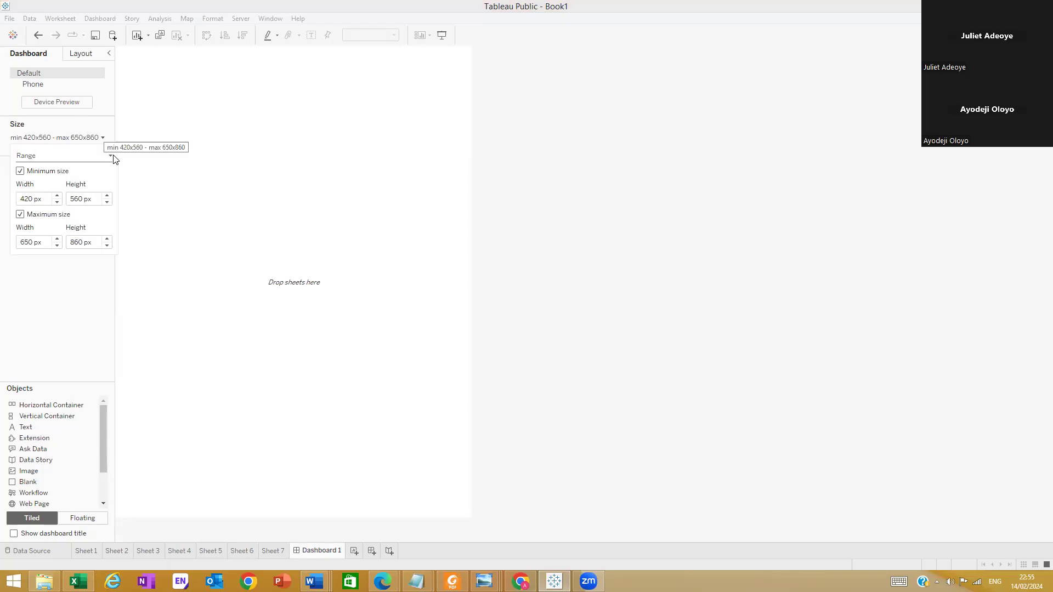
{"action": "left_click", "coordinate": [110, 156]}
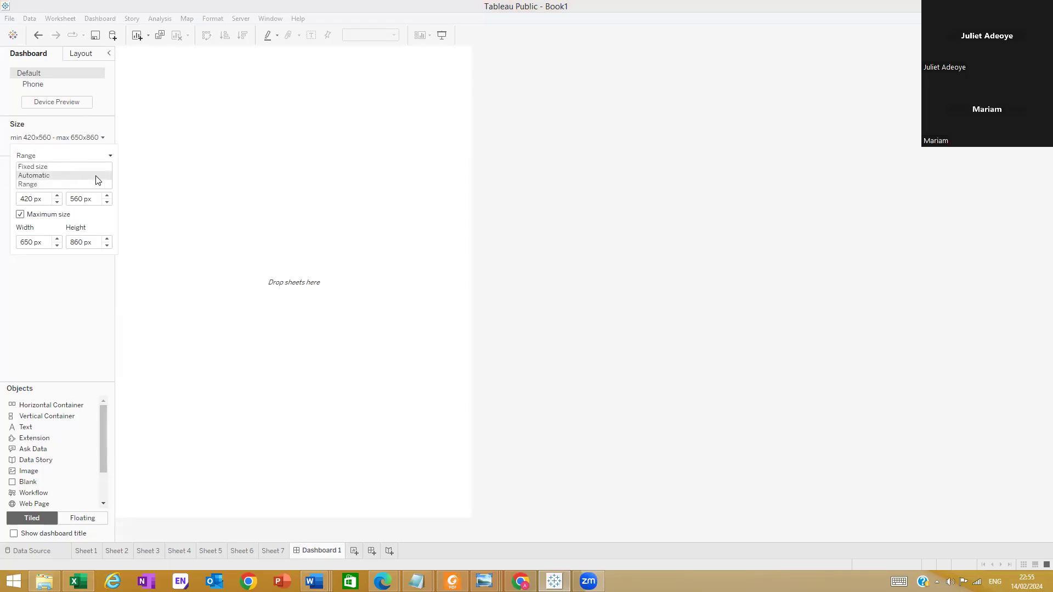
{"action": "left_click", "coordinate": [96, 176]}
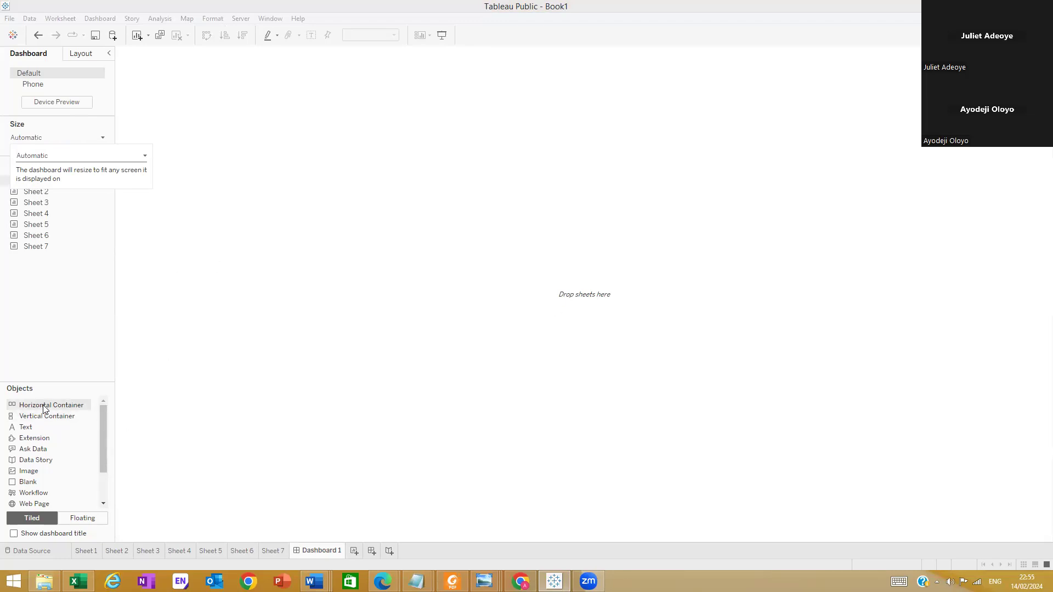
Place a horizontal container on the empty dashboard and check the reference dashboard image's layout in Windows Photo Viewer
{"action": "left_click_drag", "start_coordinate": [21, 406], "coordinate": [210, 280]}
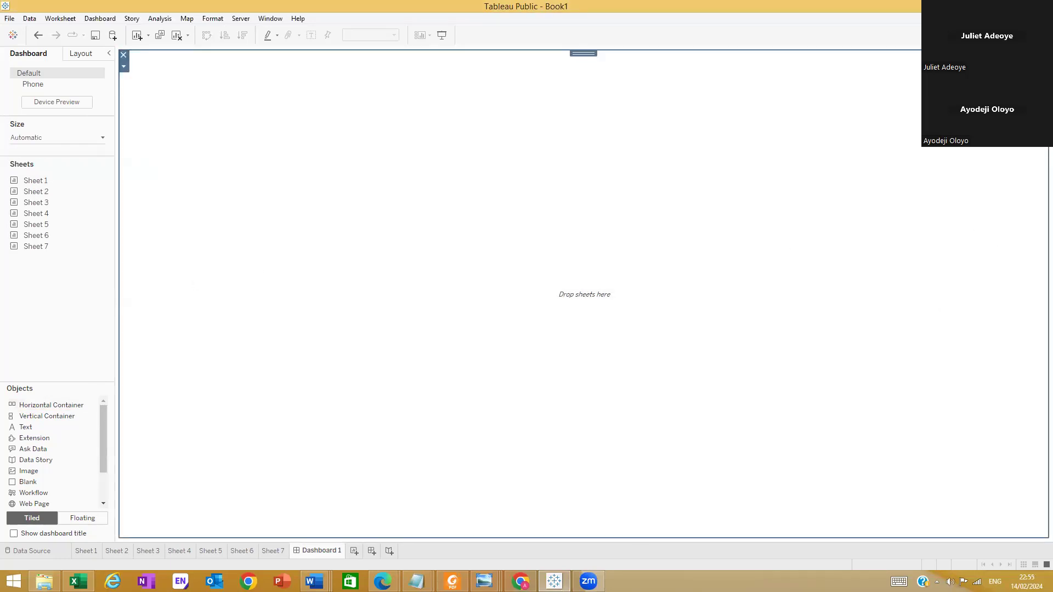
{"action": "mouse_move", "coordinate": [484, 581]}
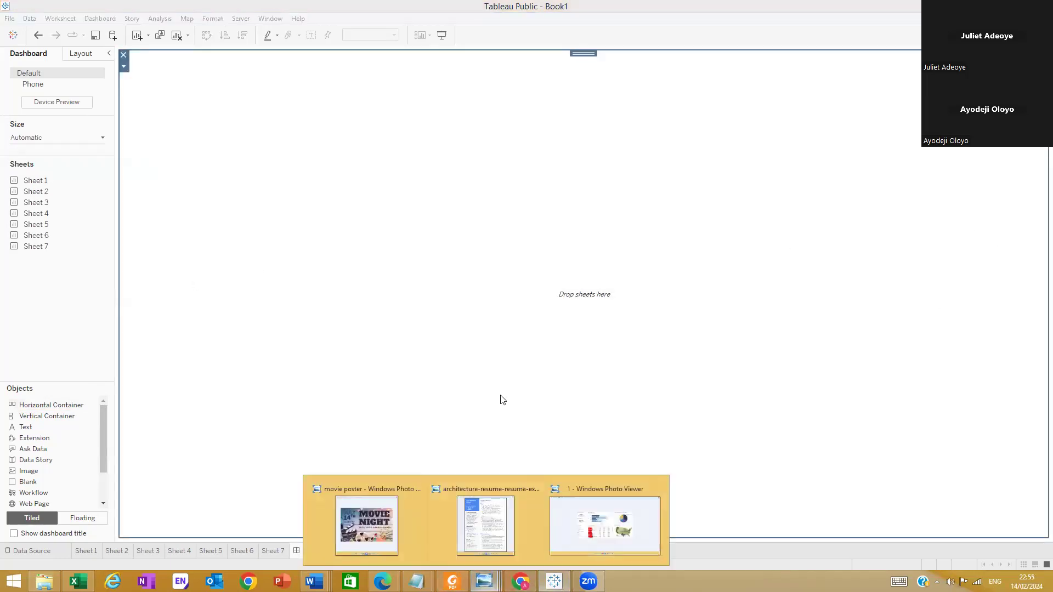
{"action": "left_click", "coordinate": [622, 531]}
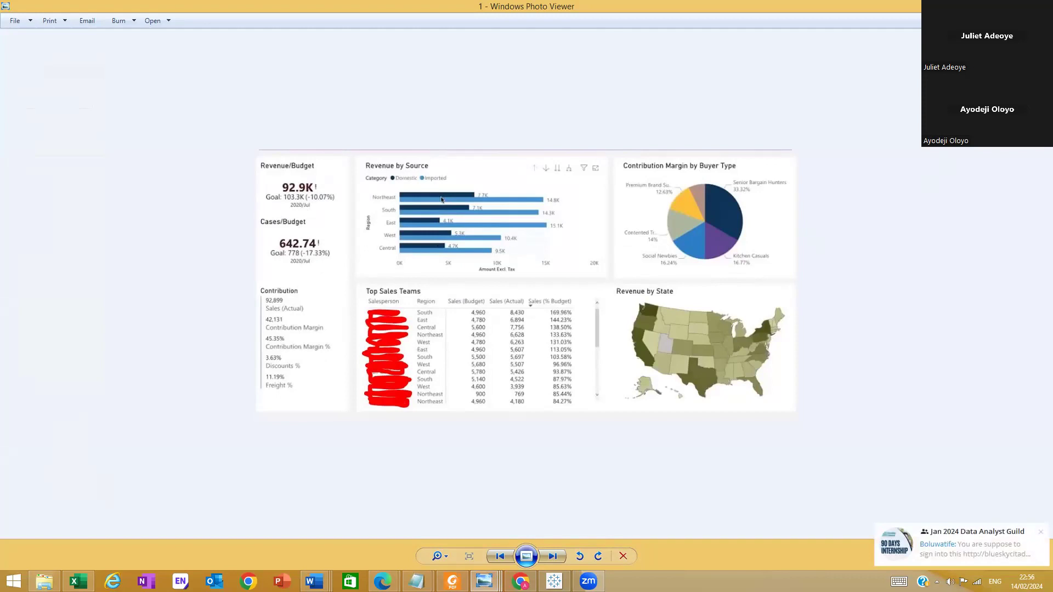
{"action": "left_click", "coordinate": [995, 6]}
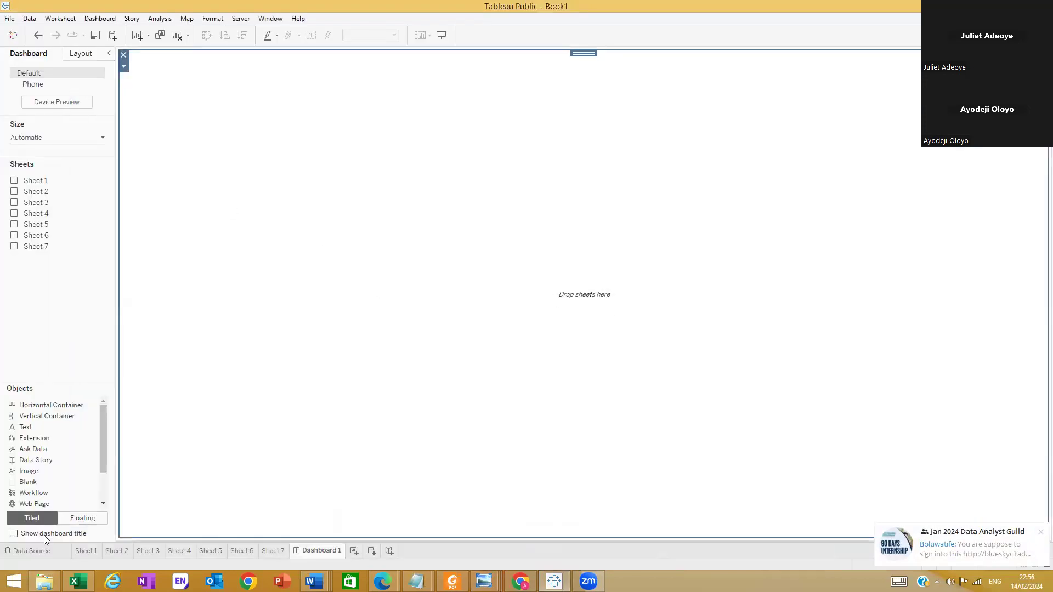
Add four vertical containers beside the horizontal container, arranged as a two-by-two grid filling the other half of the dashboard
{"action": "mouse_move", "coordinate": [39, 421]}
{"action": "left_mouse_down"}
{"action": "mouse_move", "coordinate": [985, 261]}
{"action": "mouse_move", "coordinate": [1041, 214]}
{"action": "mouse_move", "coordinate": [823, 247]}
{"action": "mouse_move", "coordinate": [1037, 247]}
{"action": "left_mouse_up"}
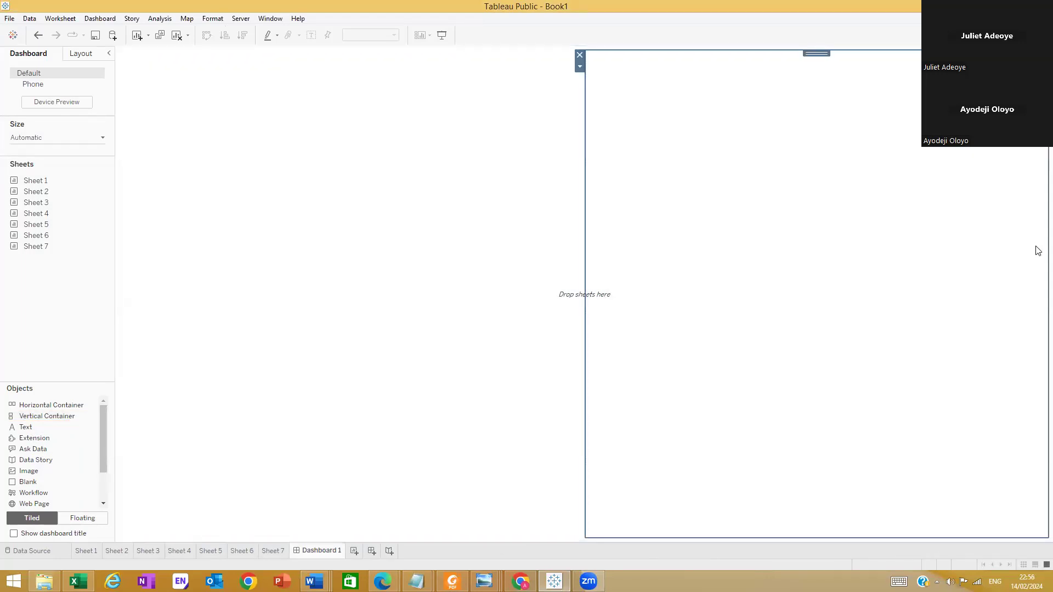
{"action": "mouse_move", "coordinate": [34, 418]}
{"action": "left_mouse_down"}
{"action": "mouse_move", "coordinate": [192, 418]}
{"action": "mouse_move", "coordinate": [1040, 294]}
{"action": "mouse_move", "coordinate": [1034, 287]}
{"action": "left_mouse_up"}
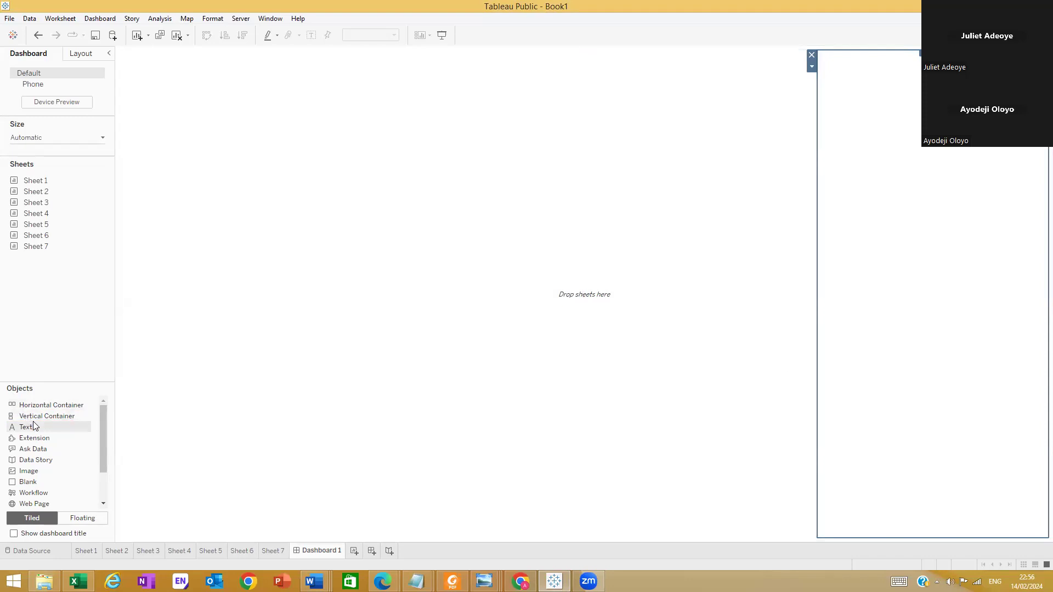
{"action": "left_click_drag", "start_coordinate": [36, 418], "coordinate": [717, 527]}
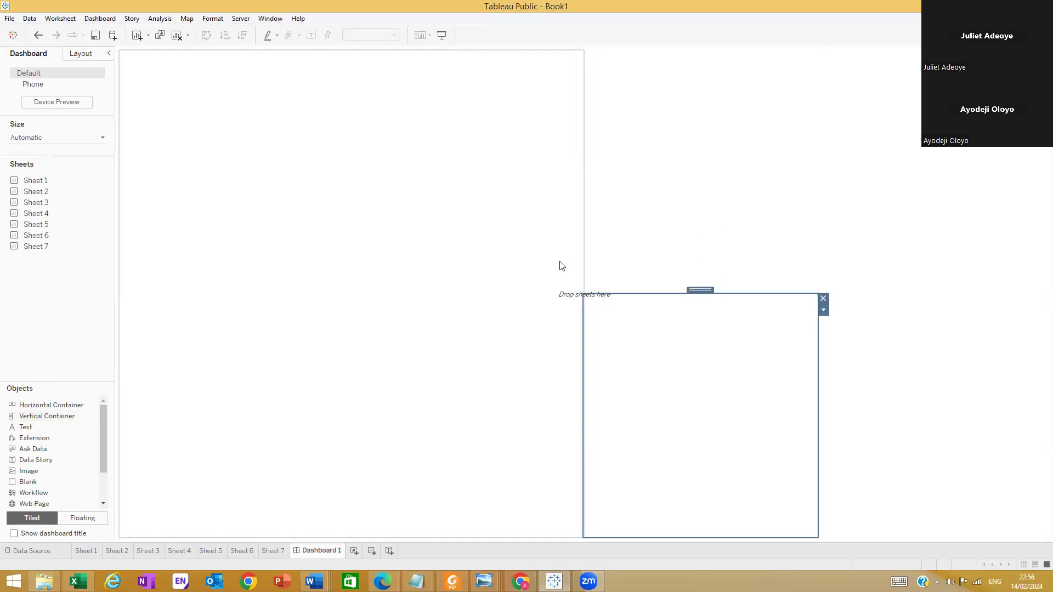
{"action": "left_click_drag", "start_coordinate": [42, 419], "coordinate": [867, 537]}
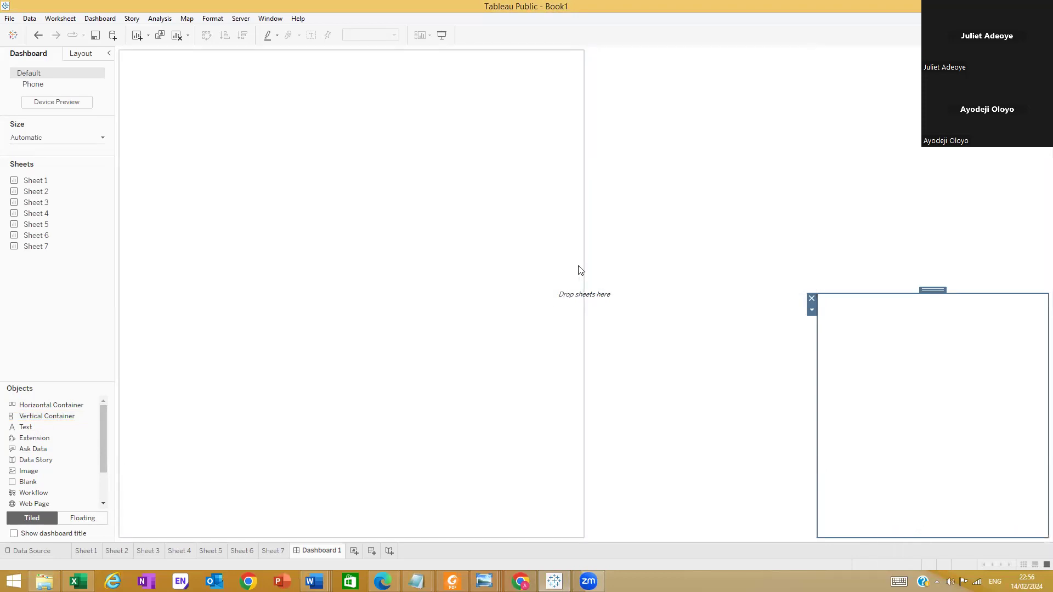
Narrow the first container to about a quarter of the dashboard's width and widen both last-column containers to about 35%
{"action": "left_click", "coordinate": [584, 266]}
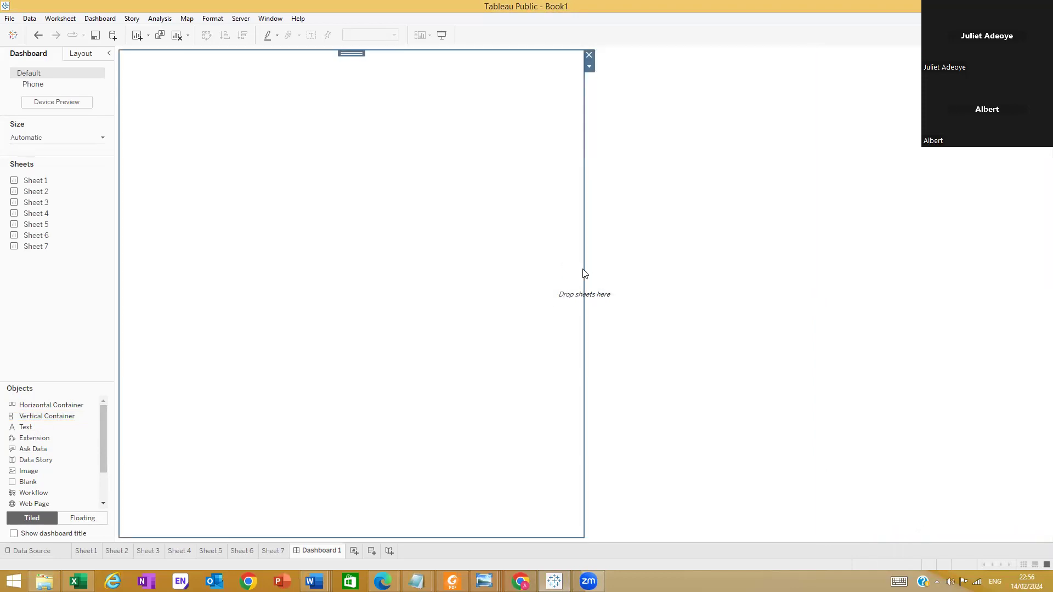
{"action": "left_click_drag", "start_coordinate": [583, 273], "coordinate": [344, 269]}
{"action": "left_click", "coordinate": [888, 230]}
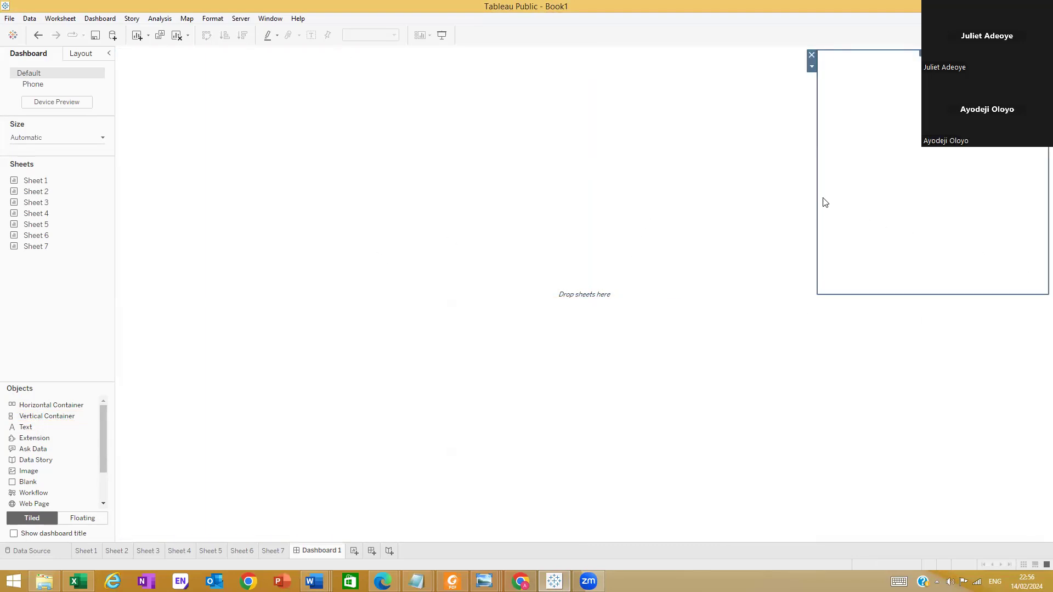
{"action": "left_click_drag", "start_coordinate": [818, 194], "coordinate": [717, 203]}
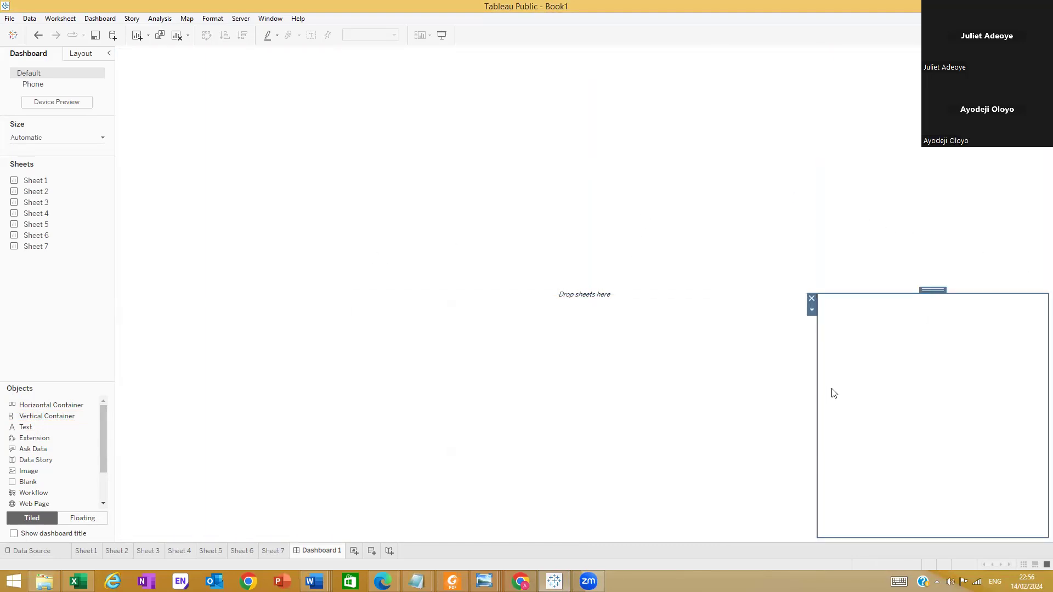
{"action": "left_click_drag", "start_coordinate": [813, 371], "coordinate": [685, 310]}
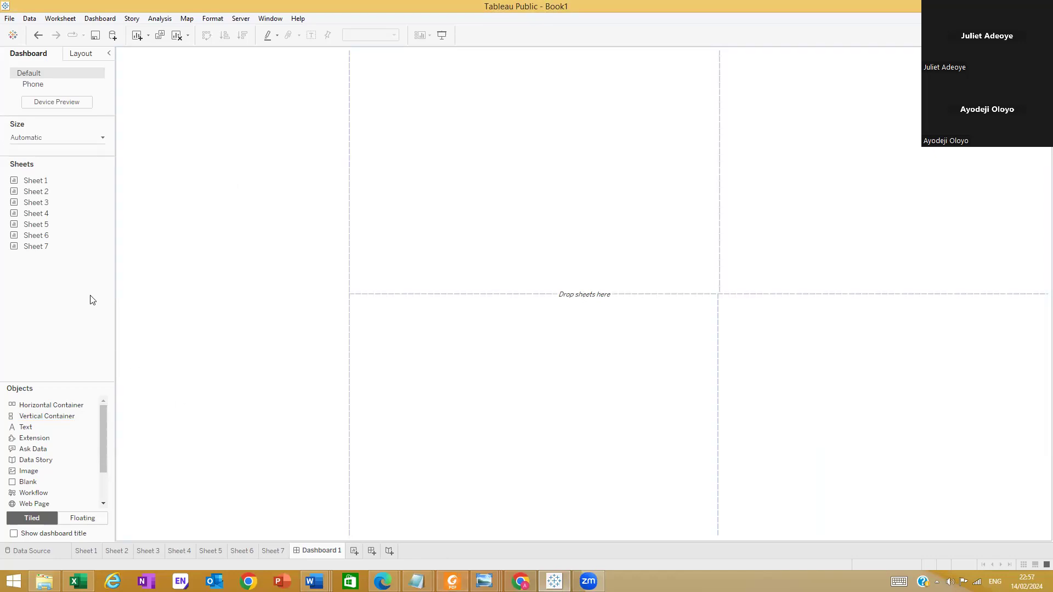
Review Sheet 1 and the Total Profit and Total Sales sheets, and return to Dashboard 1
{"action": "left_click", "coordinate": [86, 551]}
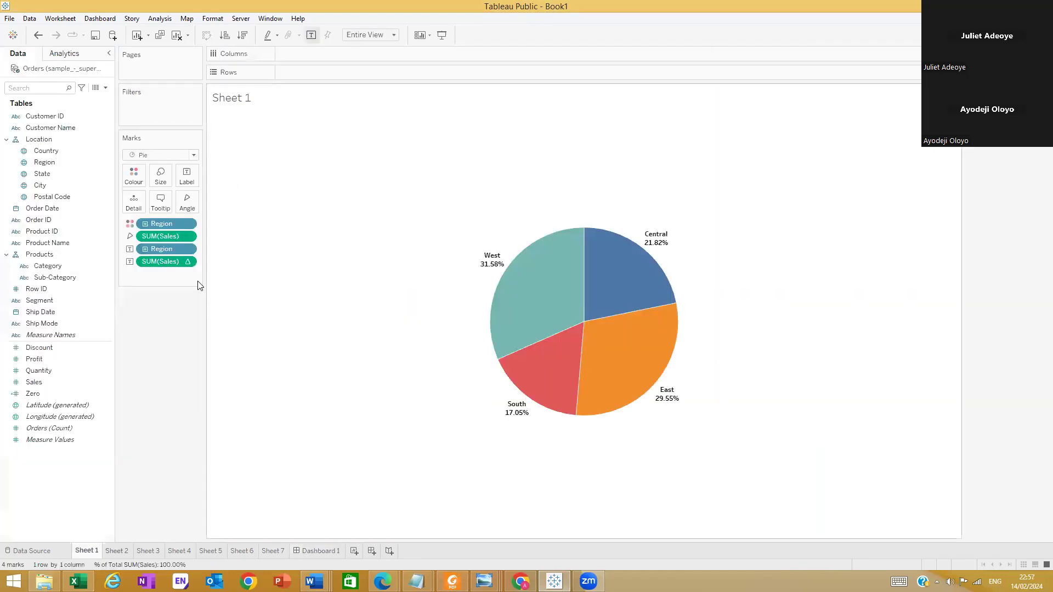
{"action": "left_click", "coordinate": [273, 550]}
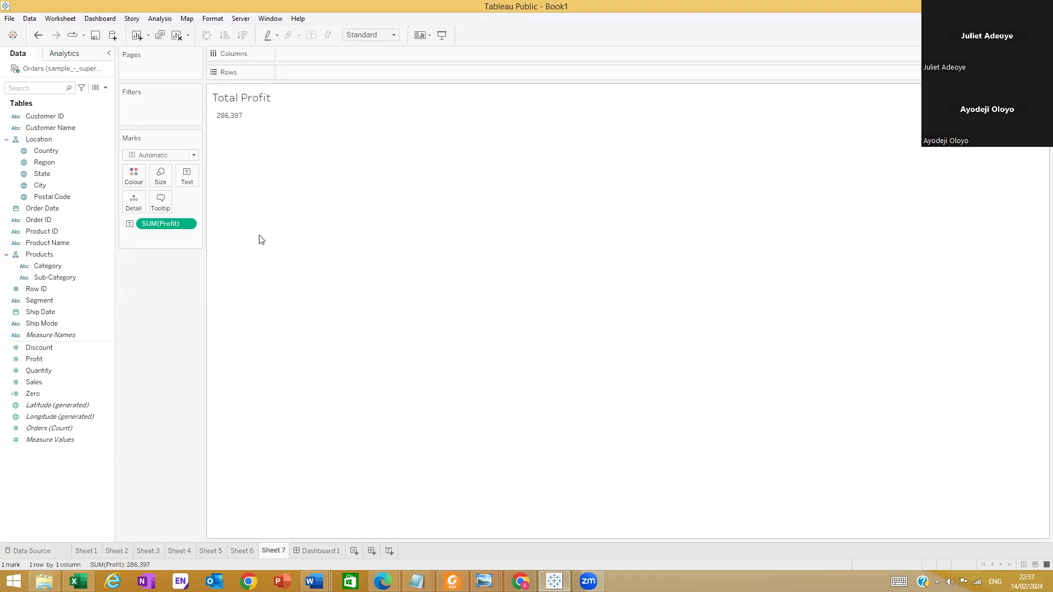
{"action": "left_click", "coordinate": [241, 551]}
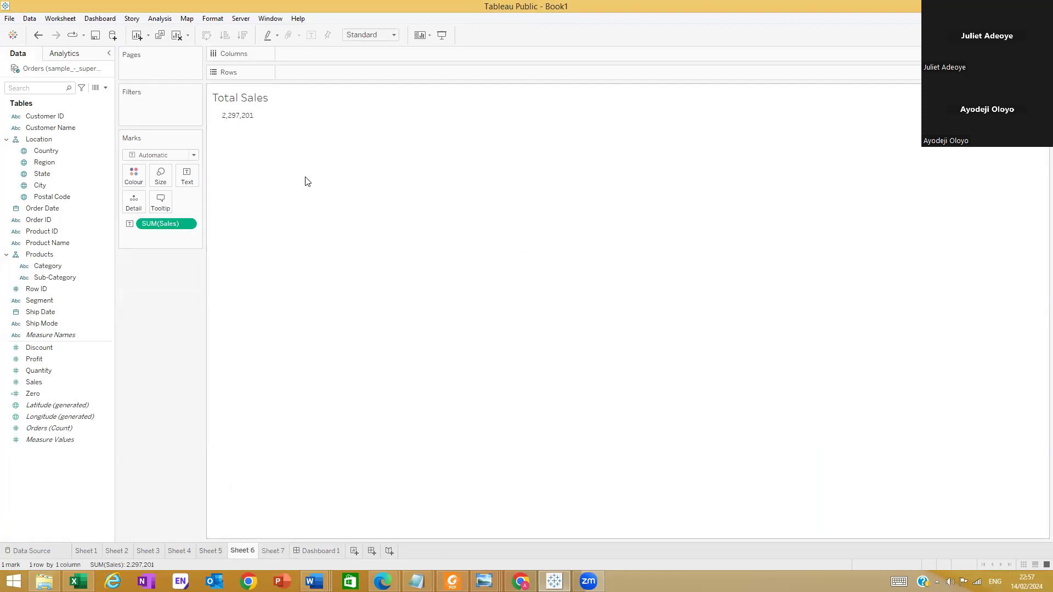
{"action": "left_click", "coordinate": [324, 553]}
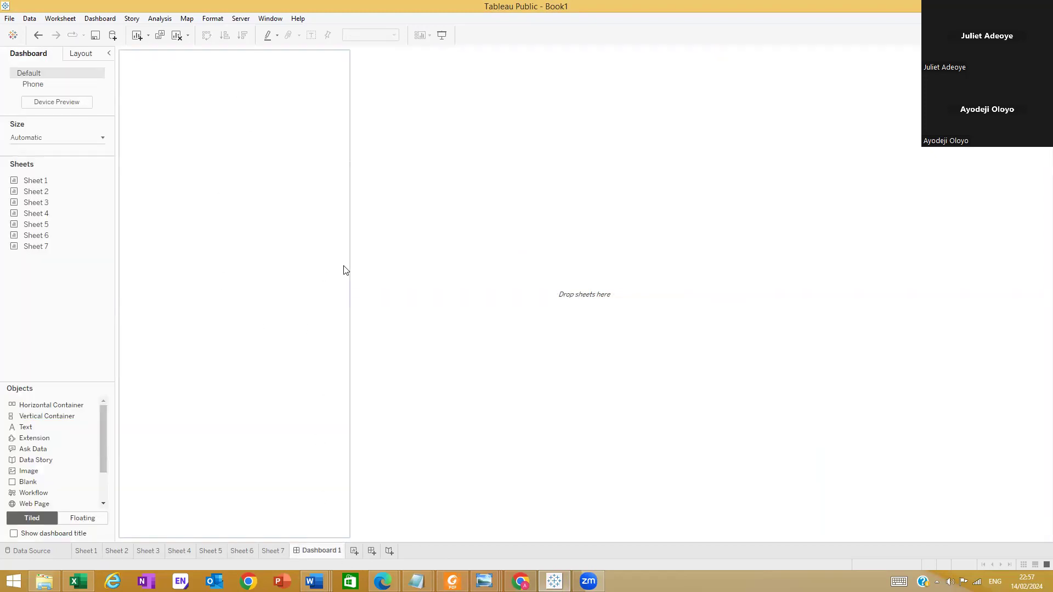
Narrow the full-height first container to about 15% of the dashboard's width and remove it from the dashboard
{"action": "left_click_drag", "start_coordinate": [345, 258], "coordinate": [255, 258]}
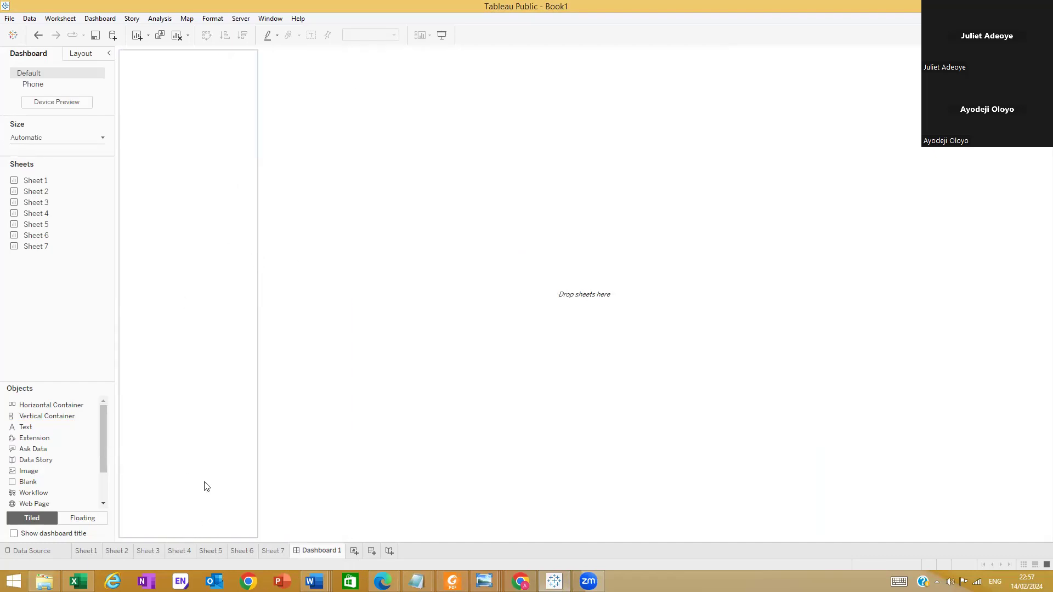
{"action": "left_click", "coordinate": [140, 105]}
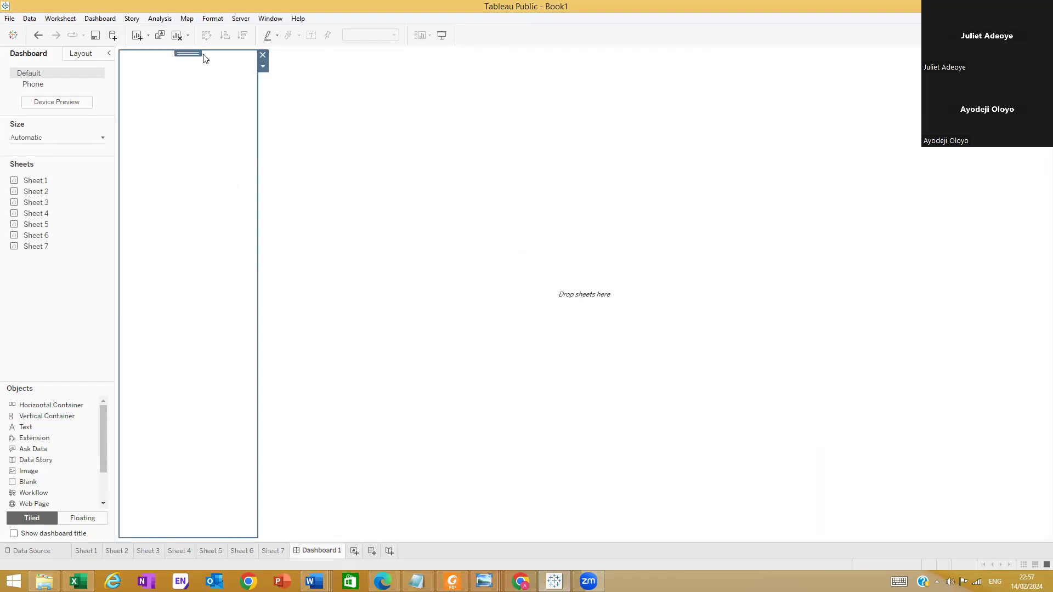
{"action": "left_click", "coordinate": [262, 56]}
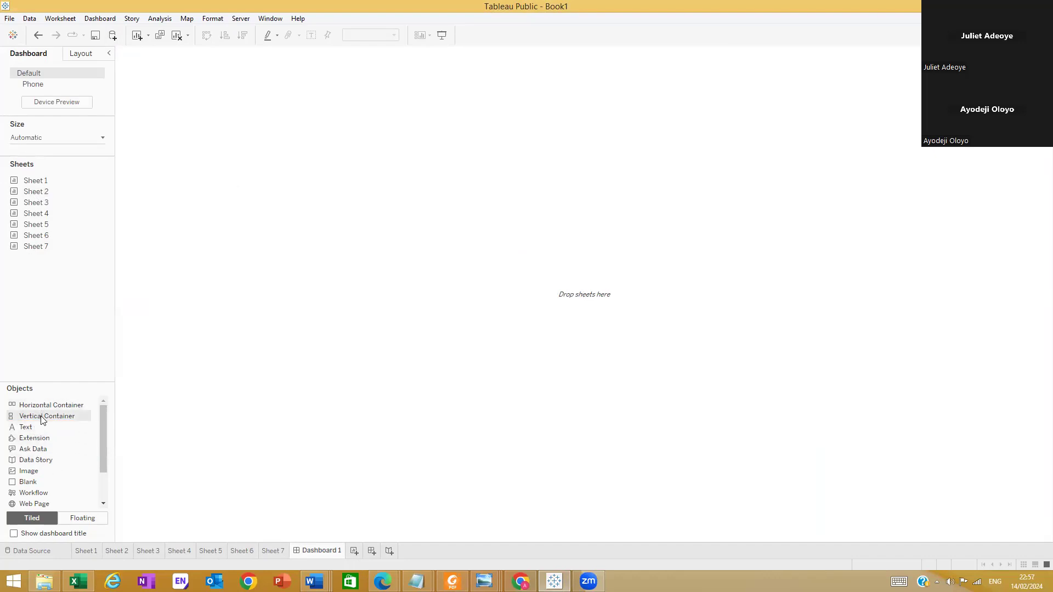
Add a vertical container in the upper part of the first column and a full-height one along the dashboard's far right edge
{"action": "left_click_drag", "start_coordinate": [42, 417], "coordinate": [200, 186]}
{"action": "left_click_drag", "start_coordinate": [136, 146], "coordinate": [95, 182]}
{"action": "left_click_drag", "start_coordinate": [106, 233], "coordinate": [1025, 296]}
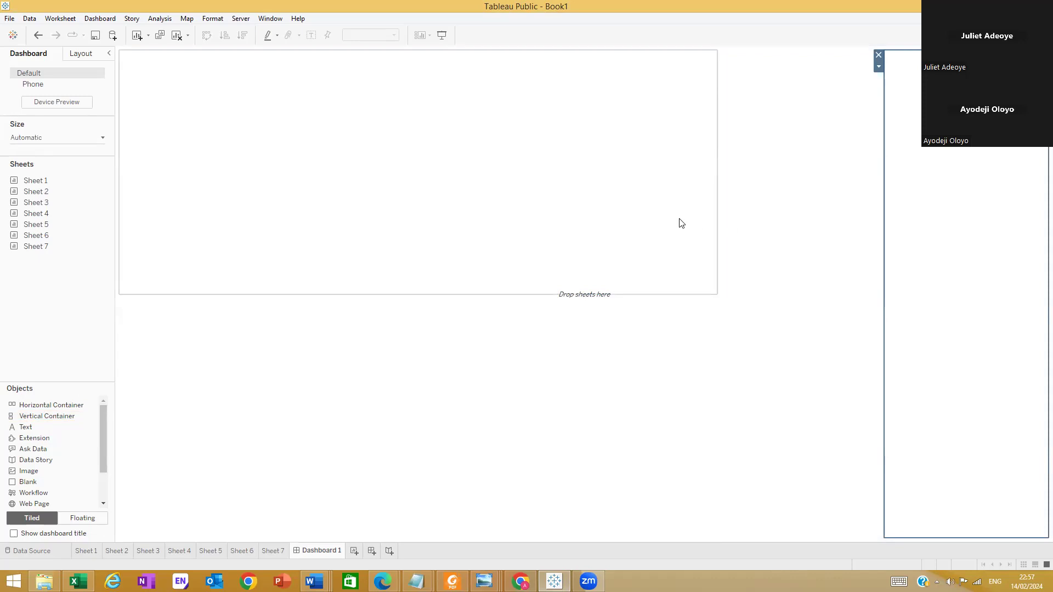
Narrow the upper and lower first-column containers to about 15% of the dashboard's width
{"action": "left_click_drag", "start_coordinate": [716, 209], "coordinate": [258, 203]}
{"action": "left_click", "coordinate": [474, 393]}
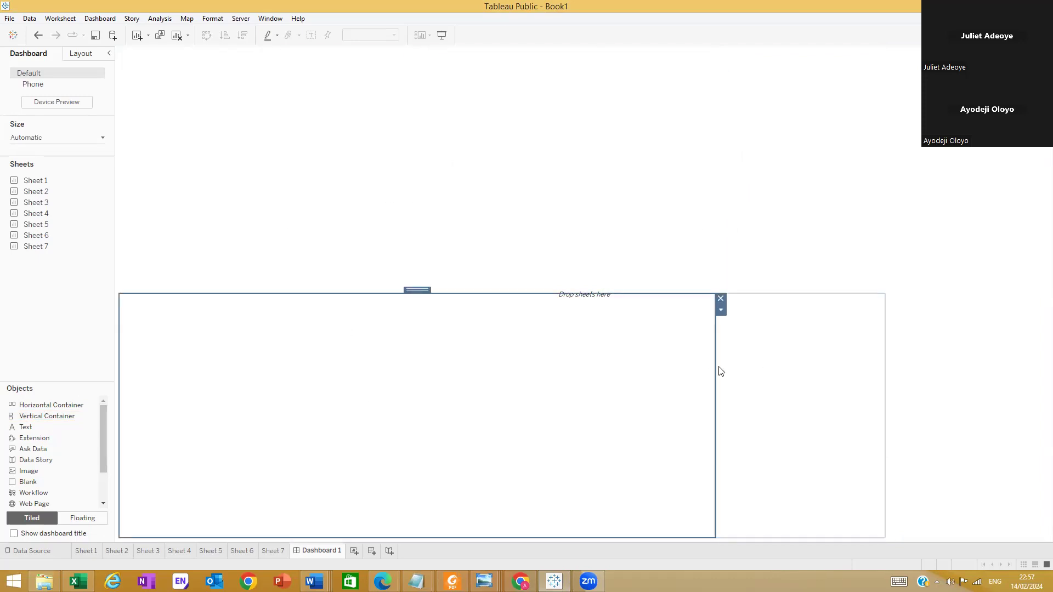
{"action": "left_click_drag", "start_coordinate": [715, 366], "coordinate": [253, 329]}
{"action": "left_click", "coordinate": [206, 242]}
{"action": "left_click", "coordinate": [207, 324]}
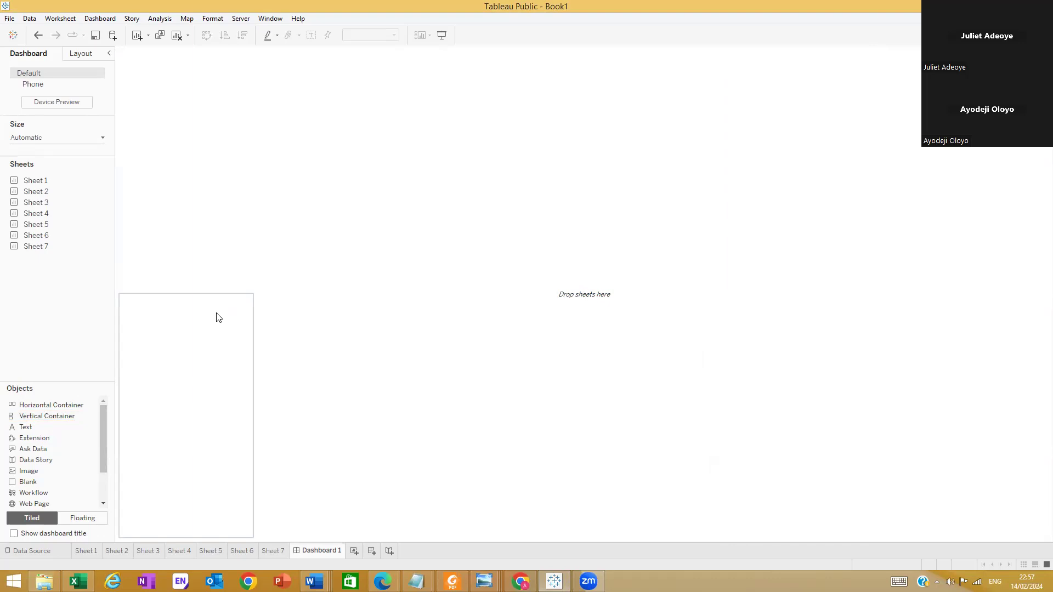
Add a vertical container at the bottom of the first column, splitting its lower half in two
{"action": "left_click_drag", "start_coordinate": [50, 416], "coordinate": [153, 524]}
{"action": "left_click", "coordinate": [205, 238]}
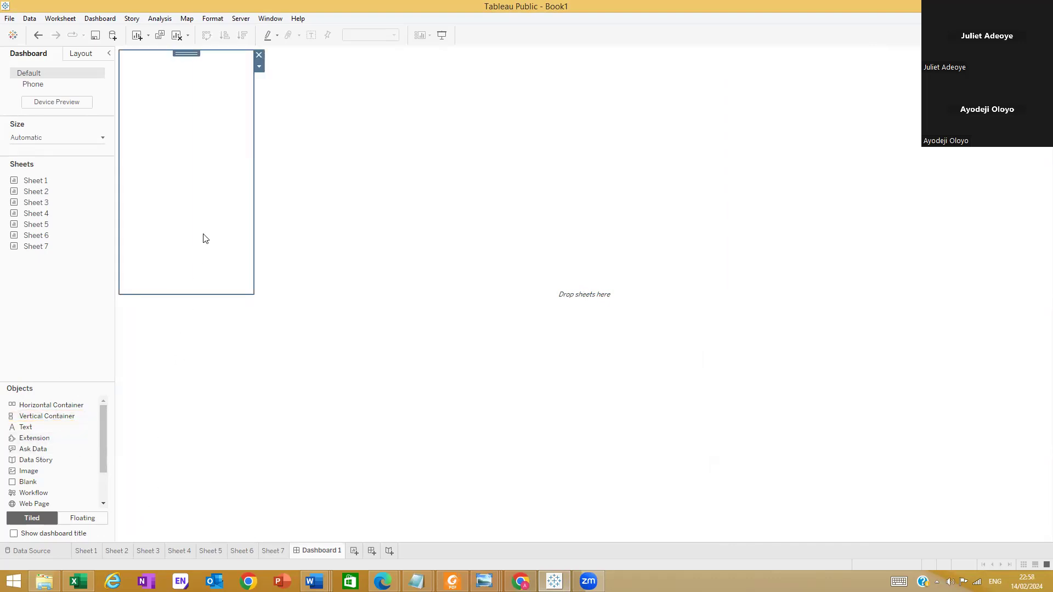
{"action": "left_click", "coordinate": [188, 348]}
{"action": "left_click_drag", "start_coordinate": [60, 427], "coordinate": [176, 535]}
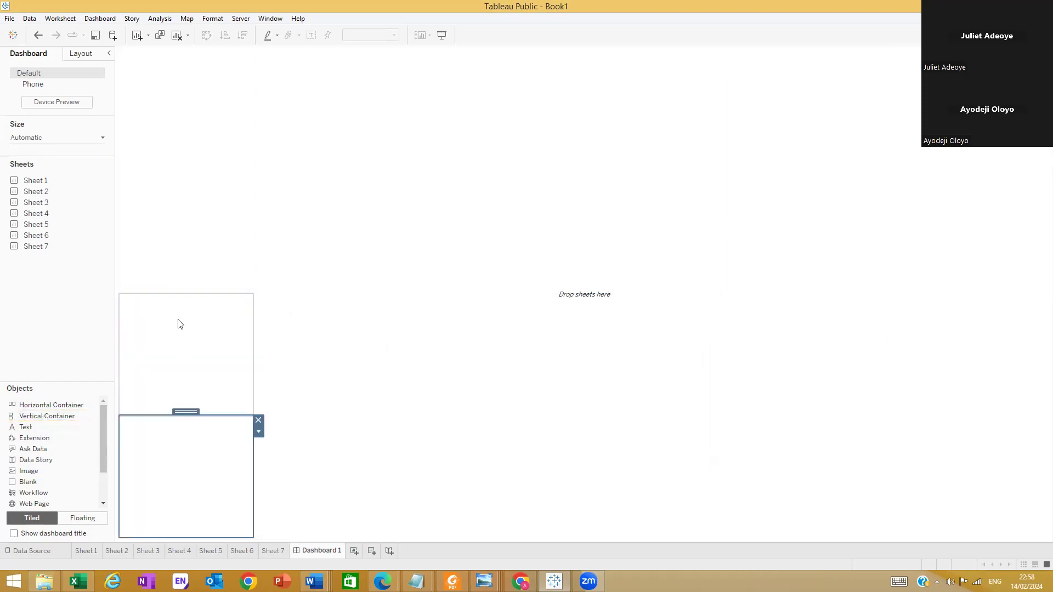
Move the boundary between the upper and middle first-column containers up slightly and check the extent of each container
{"action": "left_click", "coordinate": [181, 273]}
{"action": "left_click_drag", "start_coordinate": [176, 293], "coordinate": [186, 197]}
{"action": "left_click", "coordinate": [385, 158]}
{"action": "left_click", "coordinate": [384, 204]}
{"action": "left_click_drag", "start_coordinate": [405, 196], "coordinate": [386, 273]}
{"action": "left_click", "coordinate": [164, 314]}
{"action": "left_click", "coordinate": [182, 210]}
{"action": "left_click", "coordinate": [170, 286]}
{"action": "left_click", "coordinate": [214, 209]}
{"action": "left_click", "coordinate": [190, 312]}
{"action": "left_click", "coordinate": [158, 490]}
{"action": "left_click", "coordinate": [157, 347]}
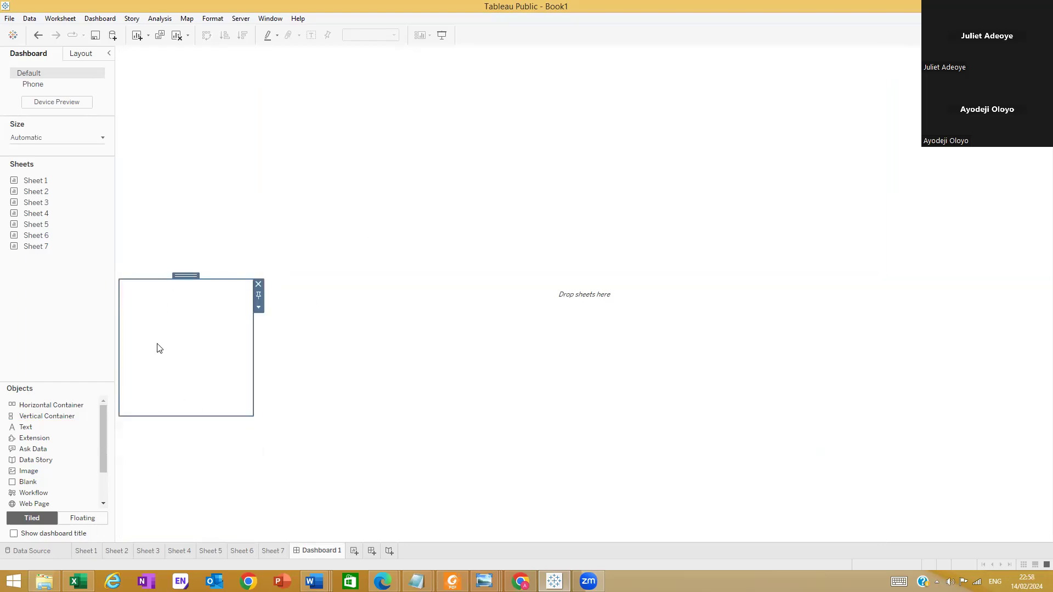
{"action": "left_click", "coordinate": [176, 168]}
{"action": "left_click", "coordinate": [263, 153]}
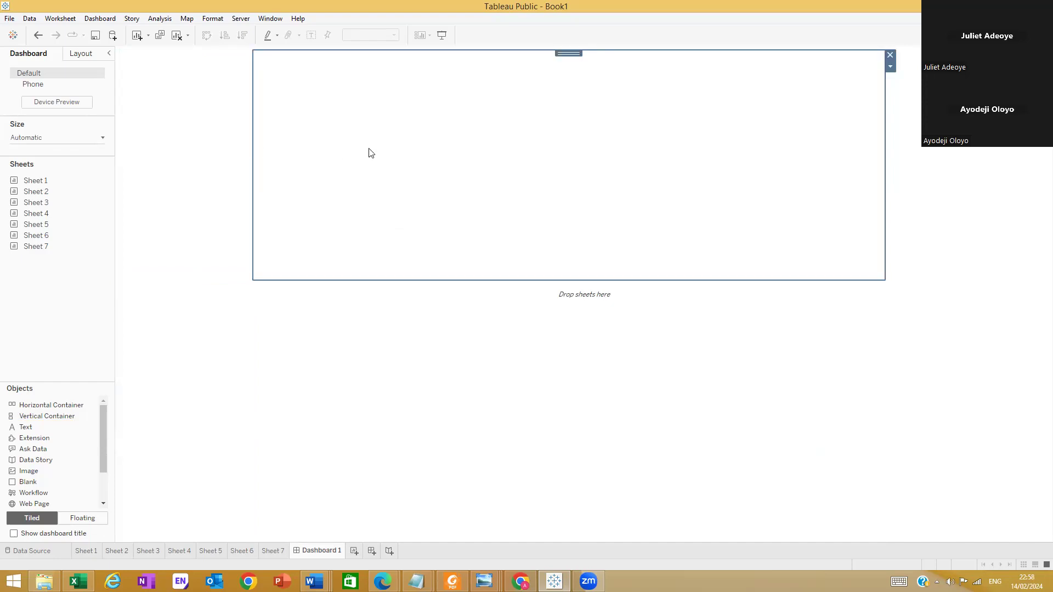
Split the last column into two halves with another vertical container and widen the column to about 27% of the dashboard
{"action": "left_click", "coordinate": [942, 237]}
{"action": "mouse_move", "coordinate": [49, 417]}
{"action": "left_mouse_down"}
{"action": "mouse_move", "coordinate": [175, 466]}
{"action": "mouse_move", "coordinate": [971, 512]}
{"action": "mouse_move", "coordinate": [956, 527]}
{"action": "mouse_move", "coordinate": [923, 526]}
{"action": "left_mouse_up"}
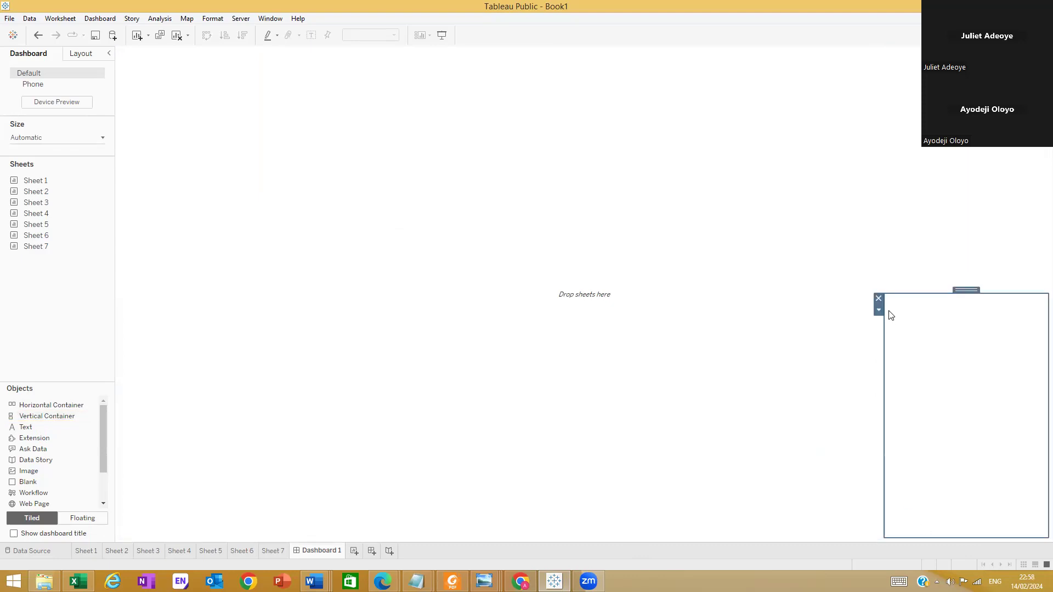
{"action": "left_click_drag", "start_coordinate": [884, 329], "coordinate": [792, 332]}
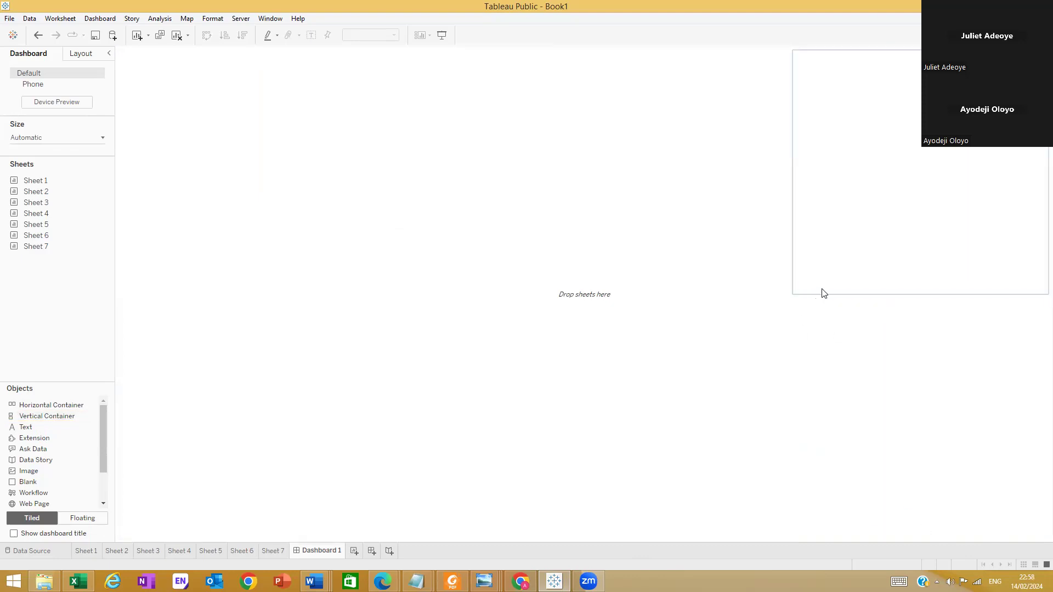
{"action": "left_click_drag", "start_coordinate": [821, 294], "coordinate": [767, 301]}
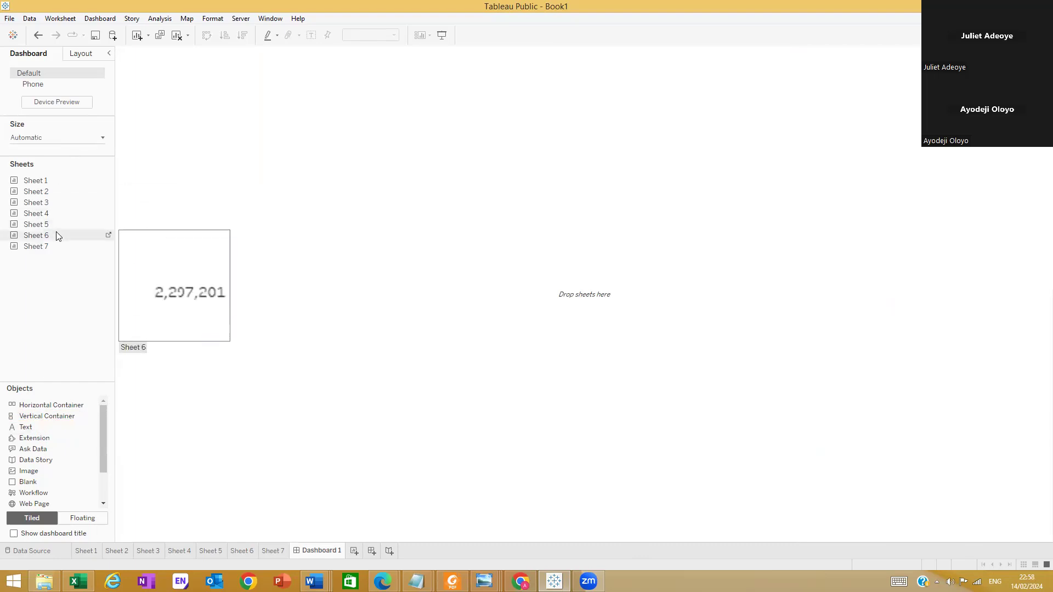
Place Sheet 7 in the upper first-column container and inspect its title text
{"action": "left_click_drag", "start_coordinate": [39, 253], "coordinate": [181, 227]}
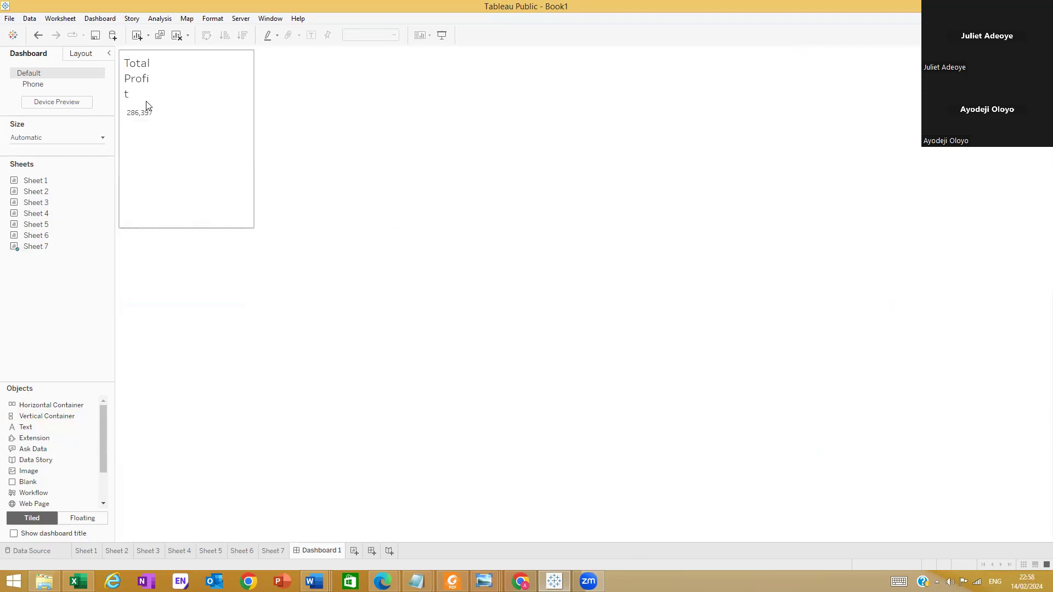
{"action": "left_click", "coordinate": [154, 76]}
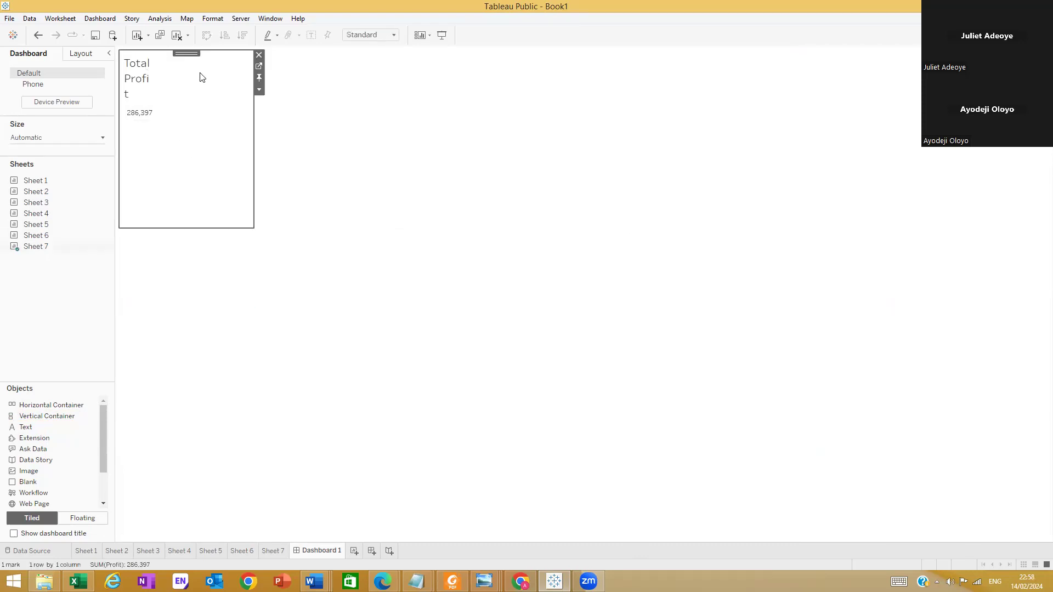
{"action": "double_click", "coordinate": [142, 85]}
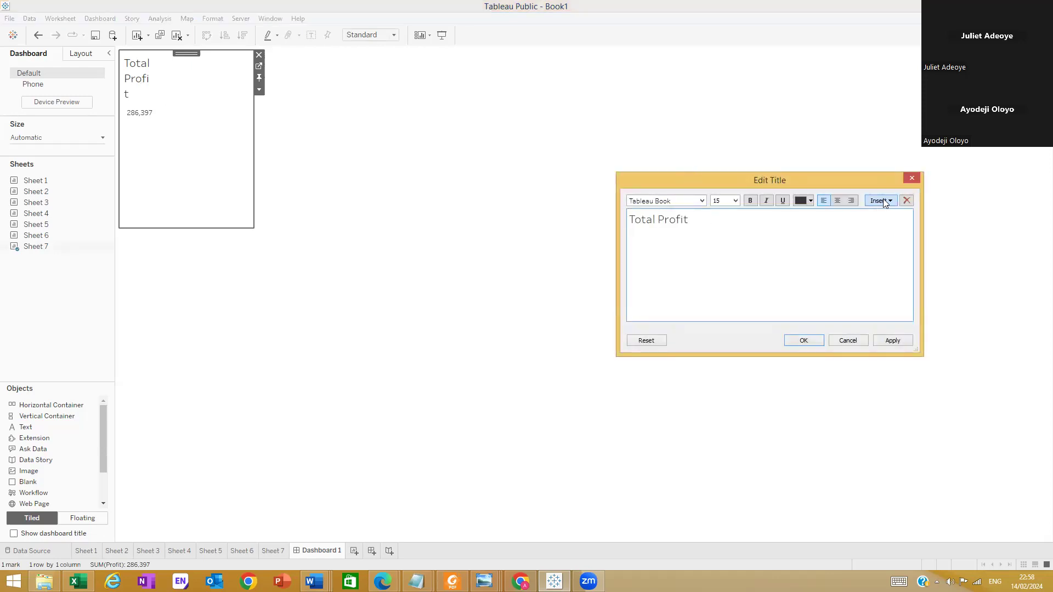
{"action": "left_click", "coordinate": [912, 179]}
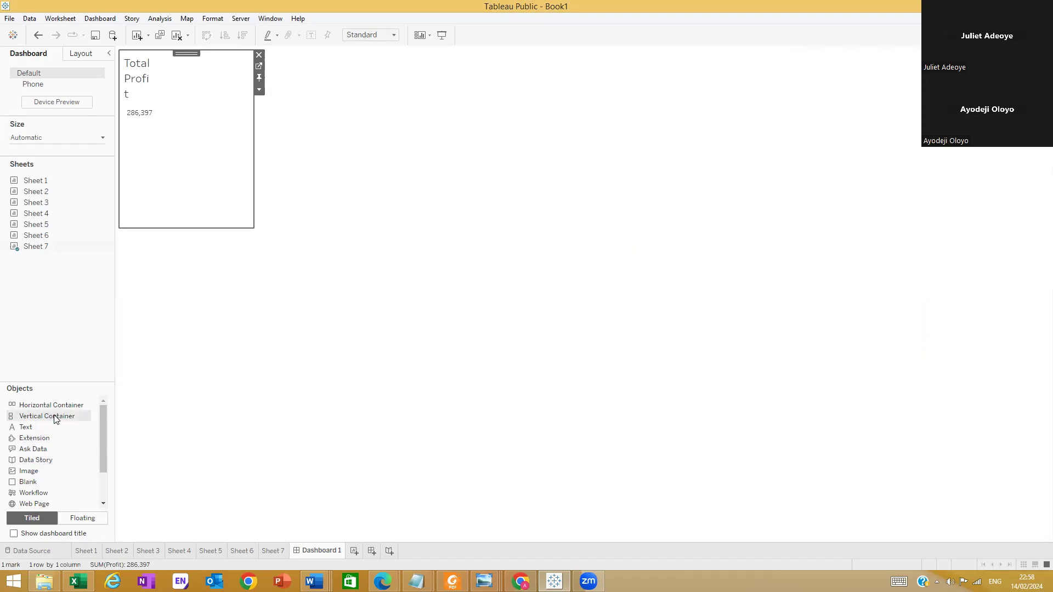
Open Sheet 7 from the dashboard to check its Total Profit view and return to Dashboard 1
{"action": "left_click_drag", "start_coordinate": [56, 420], "coordinate": [261, 77]}
{"action": "left_click", "coordinate": [259, 56]}
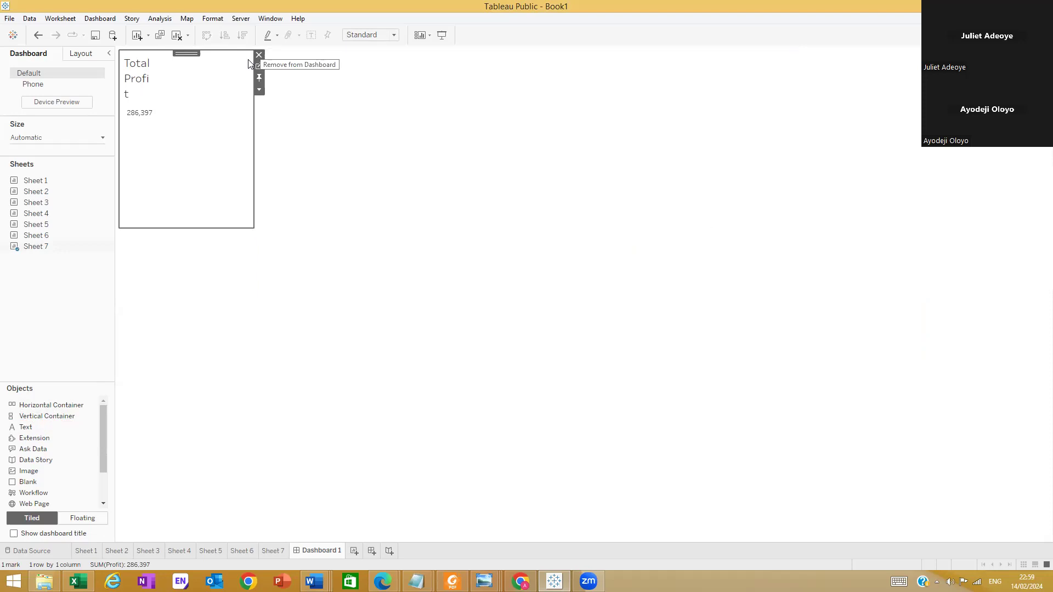
{"action": "left_click_drag", "start_coordinate": [34, 246], "coordinate": [110, 244]}
{"action": "left_click", "coordinate": [109, 246]}
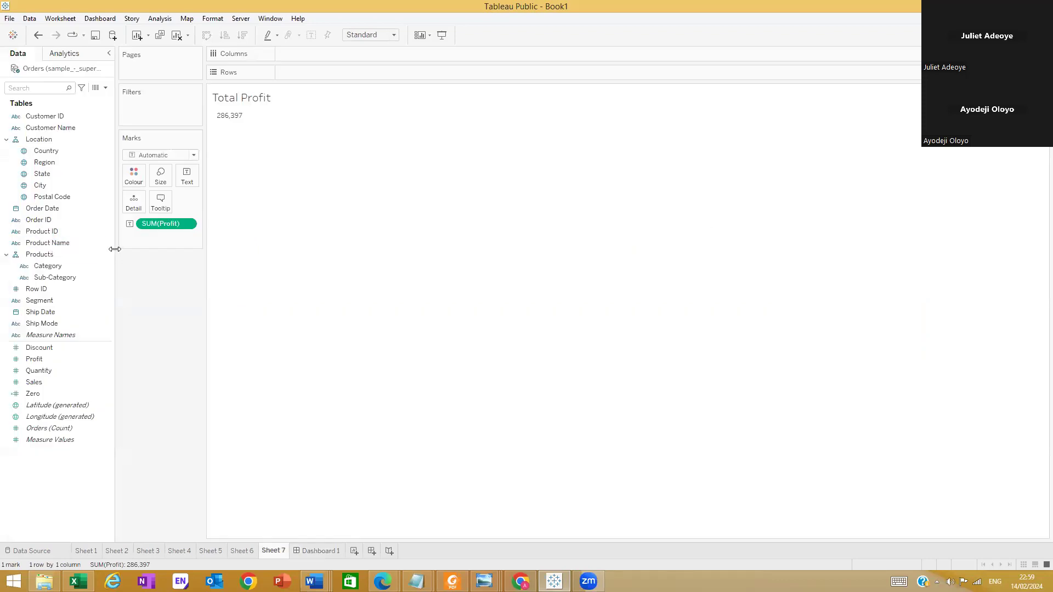
{"action": "left_click", "coordinate": [318, 555]}
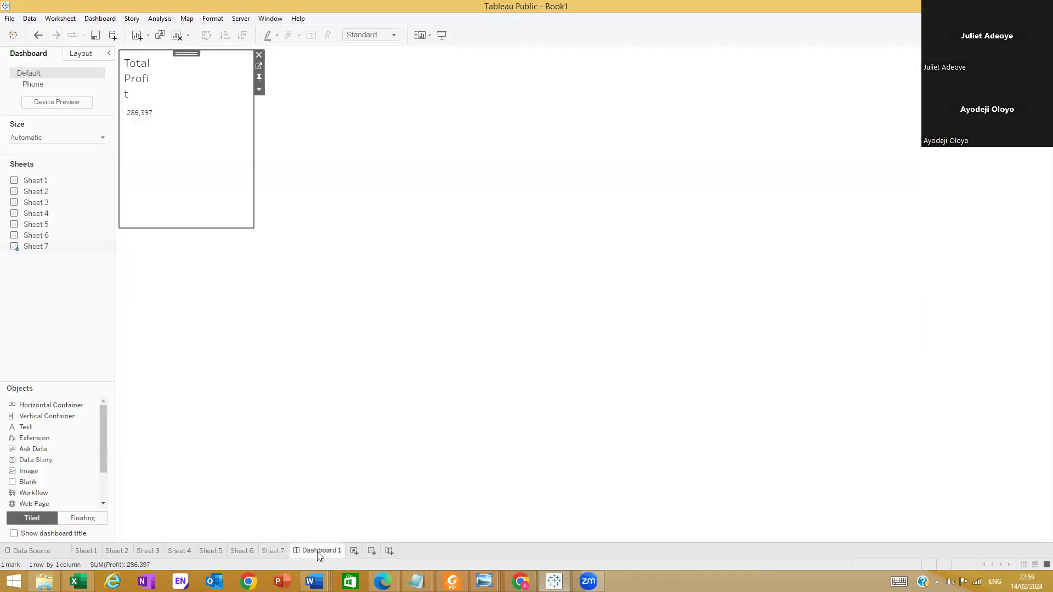
{"action": "left_click", "coordinate": [312, 100]}
{"action": "left_click", "coordinate": [212, 110]}
{"action": "left_click", "coordinate": [338, 126]}
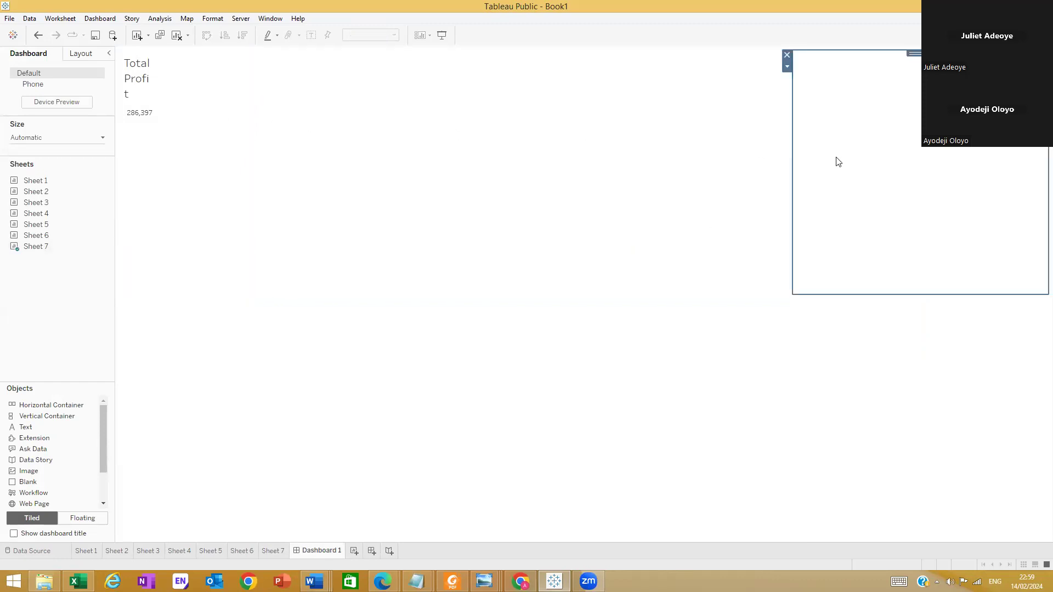
{"action": "left_click", "coordinate": [610, 363]}
{"action": "left_click_drag", "start_coordinate": [52, 405], "coordinate": [646, 289]}
{"action": "left_click_drag", "start_coordinate": [768, 278], "coordinate": [1038, 268]}
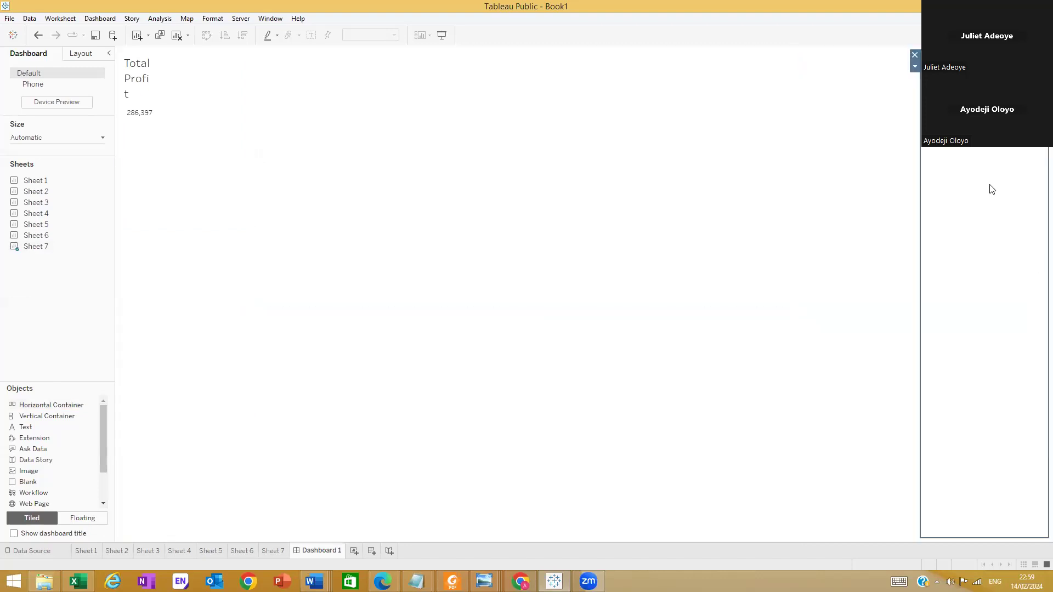
{"action": "left_click", "coordinate": [881, 110]}
{"action": "left_click", "coordinate": [870, 365]}
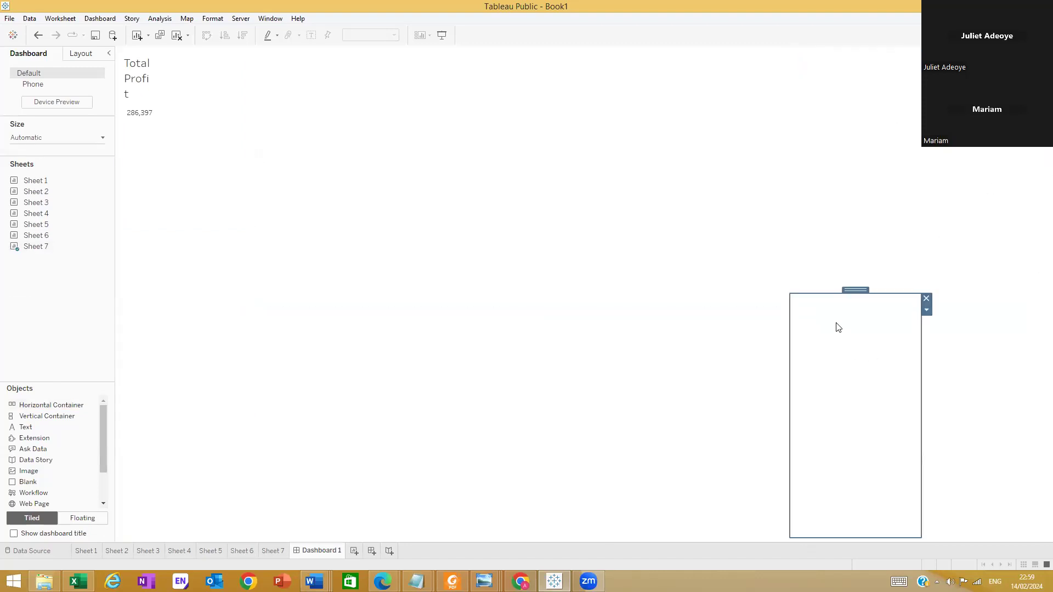
{"action": "left_click", "coordinate": [991, 251]}
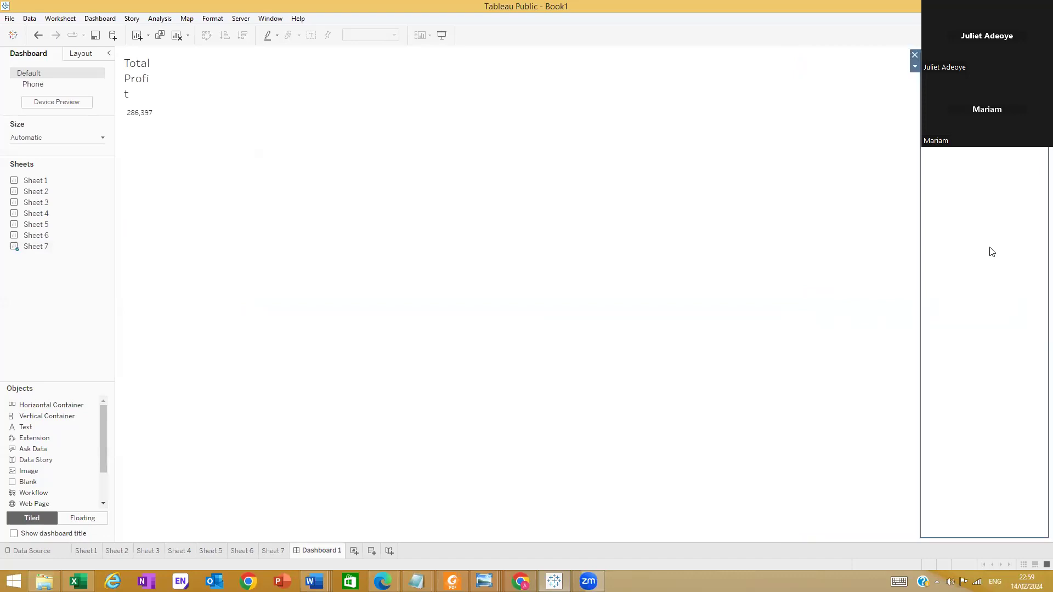
{"action": "left_click", "coordinate": [915, 57]}
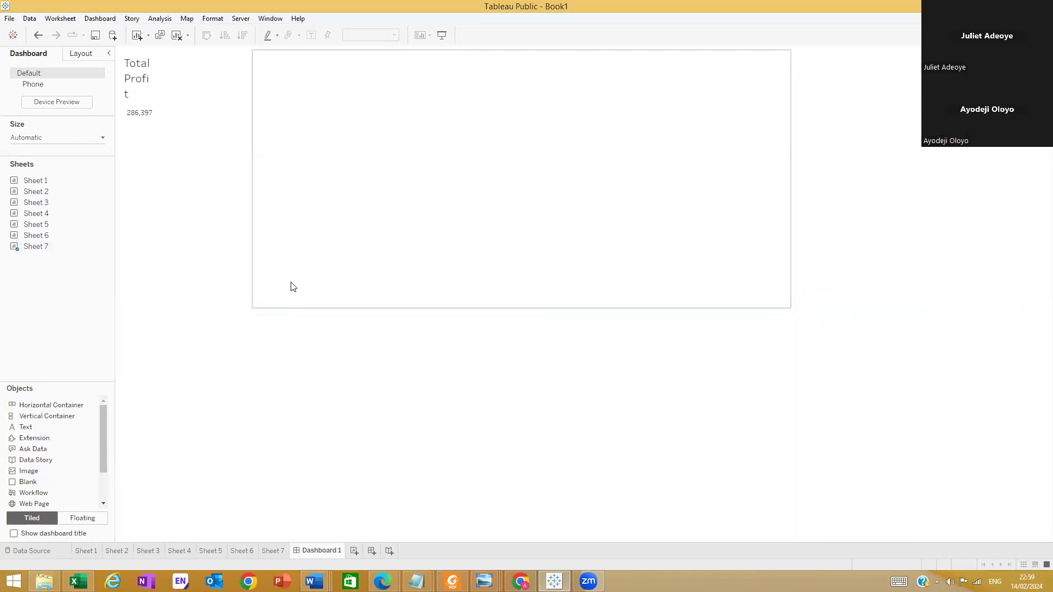
{"action": "mouse_move", "coordinate": [58, 177]}
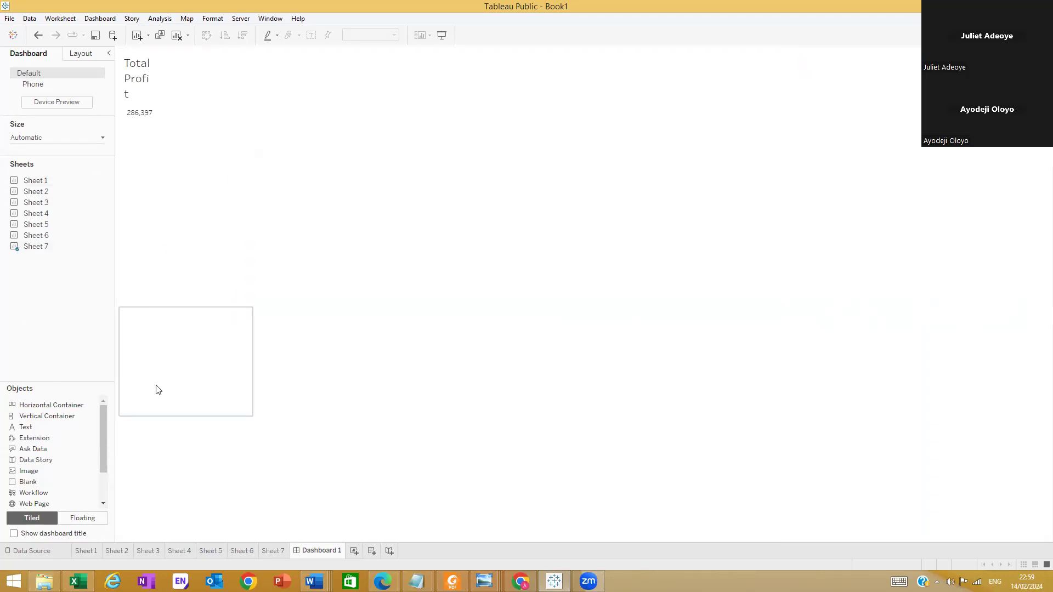
{"action": "left_click", "coordinate": [175, 244]}
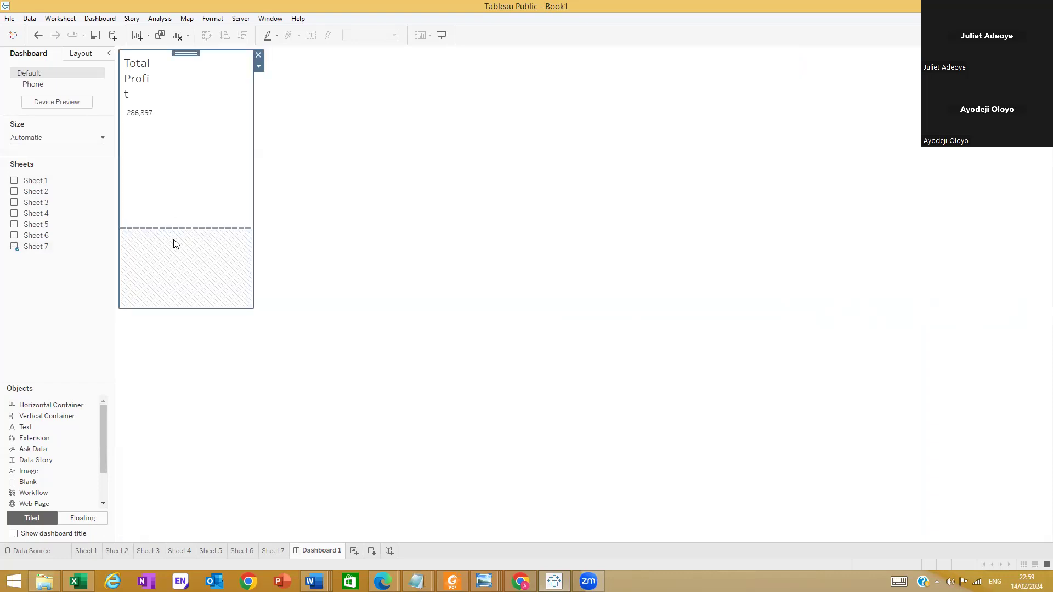
{"action": "double_click", "coordinate": [142, 93]}
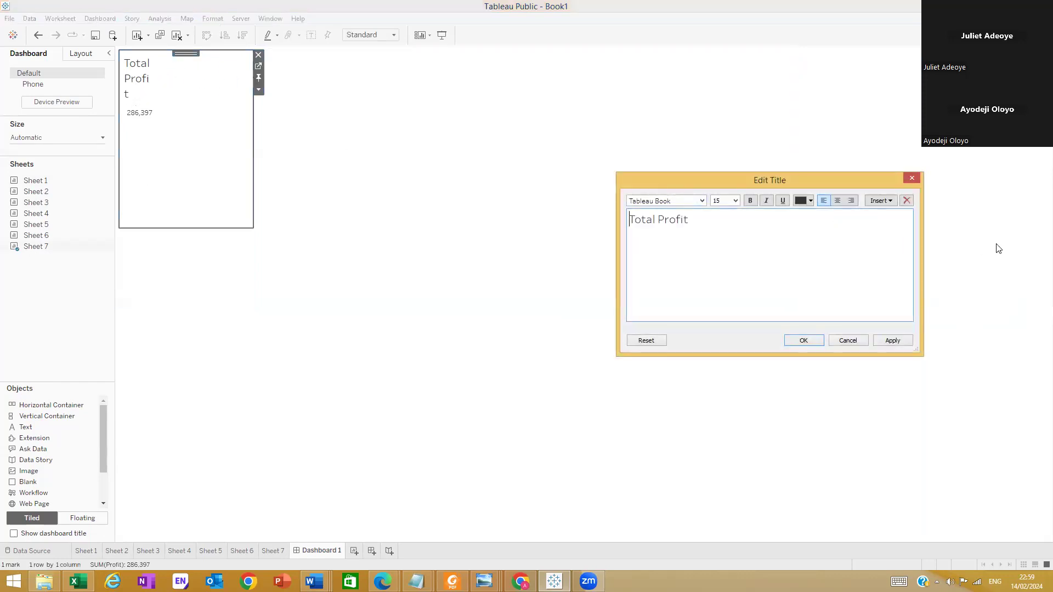
{"action": "left_click", "coordinate": [907, 177]}
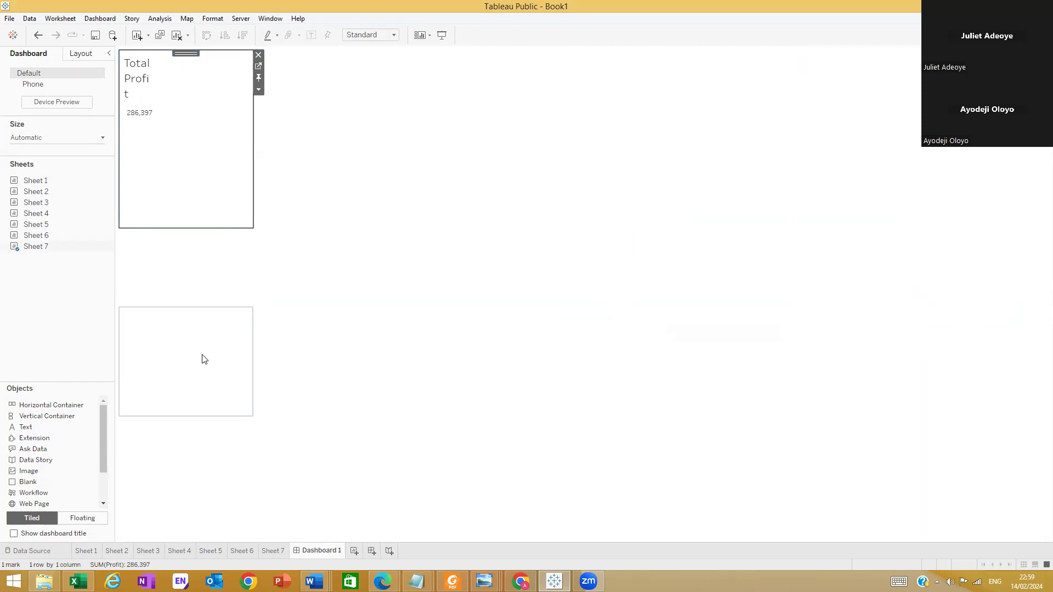
Place Sheet 5 in the lower last-column container and widen the last column to about 39% of the dashboard
{"action": "left_click", "coordinate": [29, 238]}
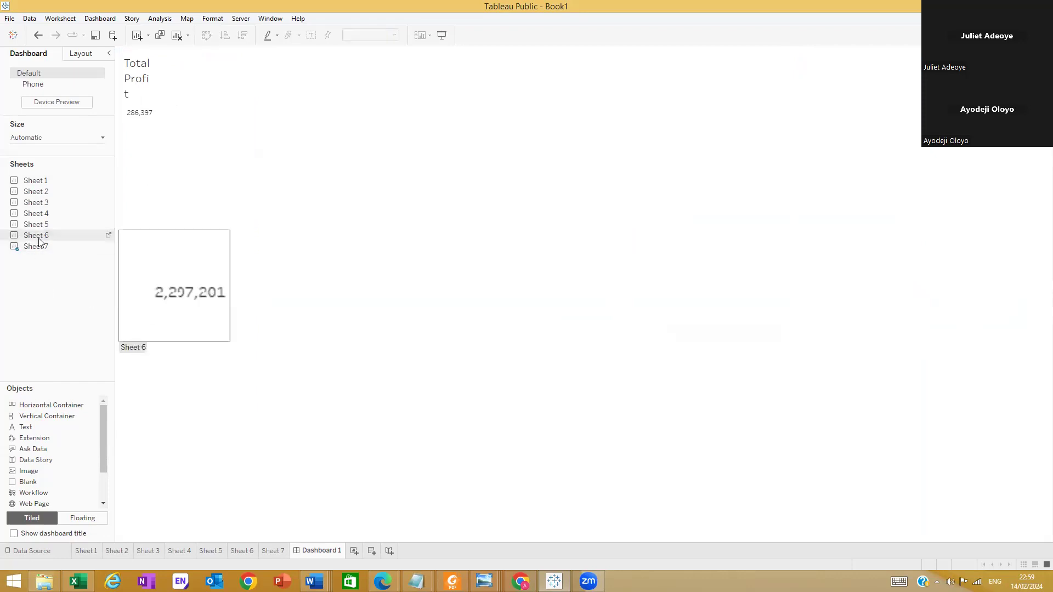
{"action": "mouse_move", "coordinate": [38, 230]}
{"action": "left_click_drag", "start_coordinate": [36, 226], "coordinate": [935, 434]}
{"action": "left_click_drag", "start_coordinate": [603, 339], "coordinate": [663, 364]}
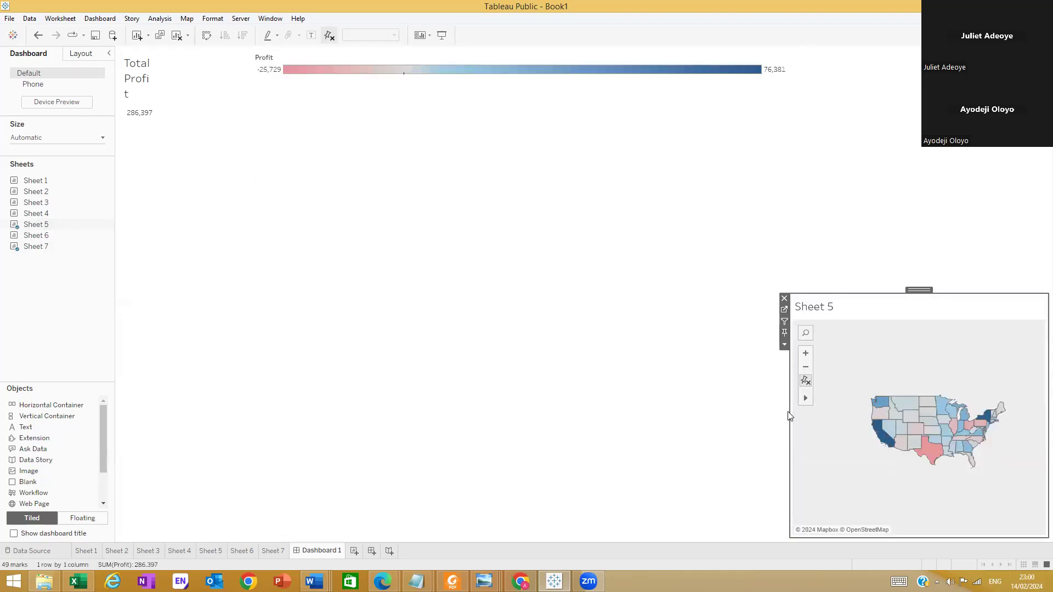
{"action": "left_click_drag", "start_coordinate": [790, 412], "coordinate": [683, 411]}
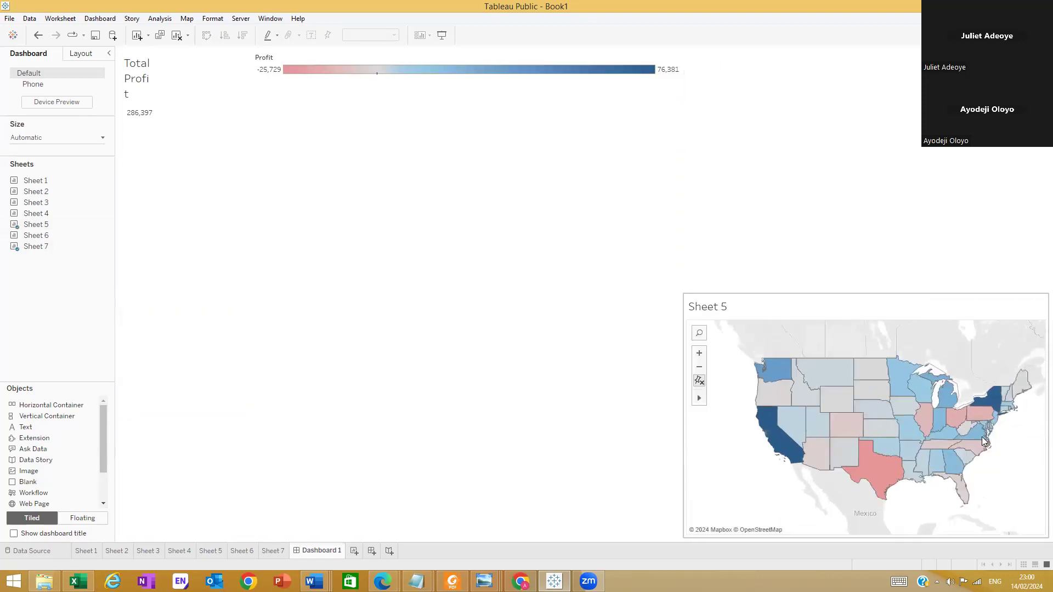
Zoom in on the Sheet 5 map and hide the title of the Profit colour legend
{"action": "scroll", "coordinate": [984, 441], "scroll_direction": "up", "scroll_amount": 2}
{"action": "left_click", "coordinate": [940, 180]}
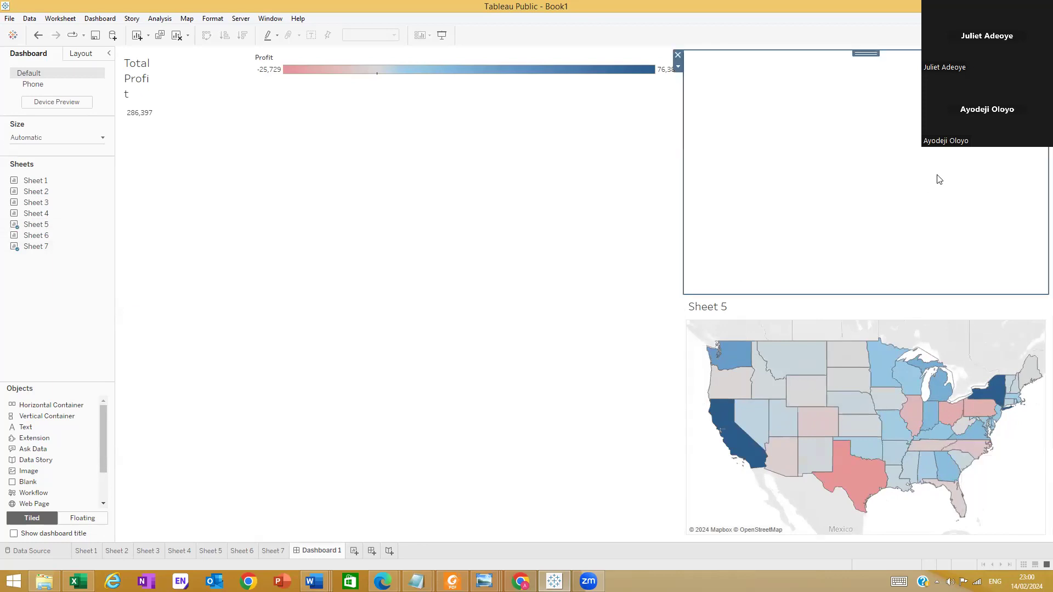
{"action": "left_click", "coordinate": [470, 195]}
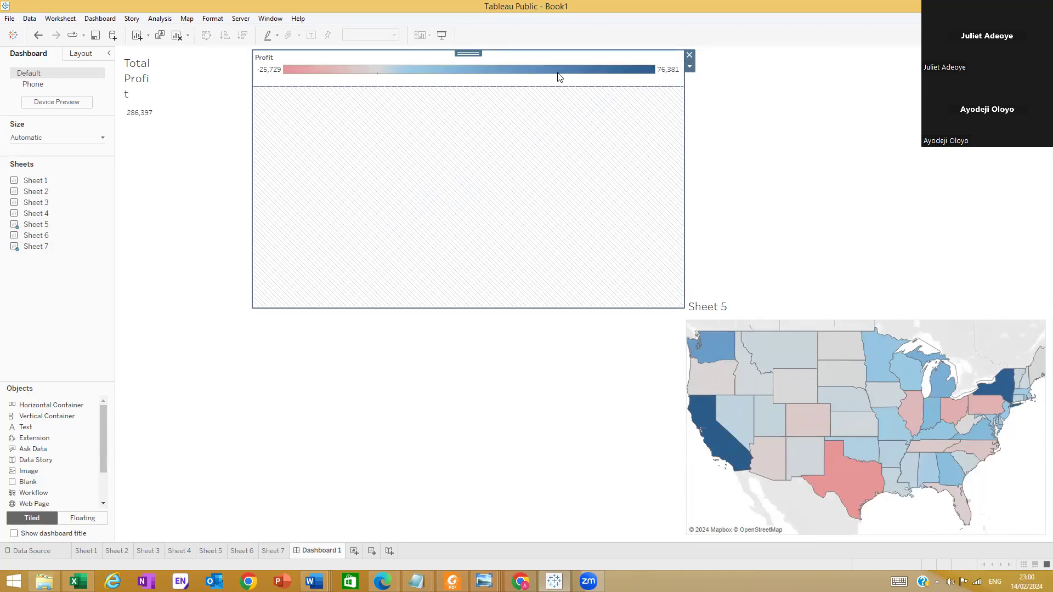
{"action": "right_click", "coordinate": [487, 82]}
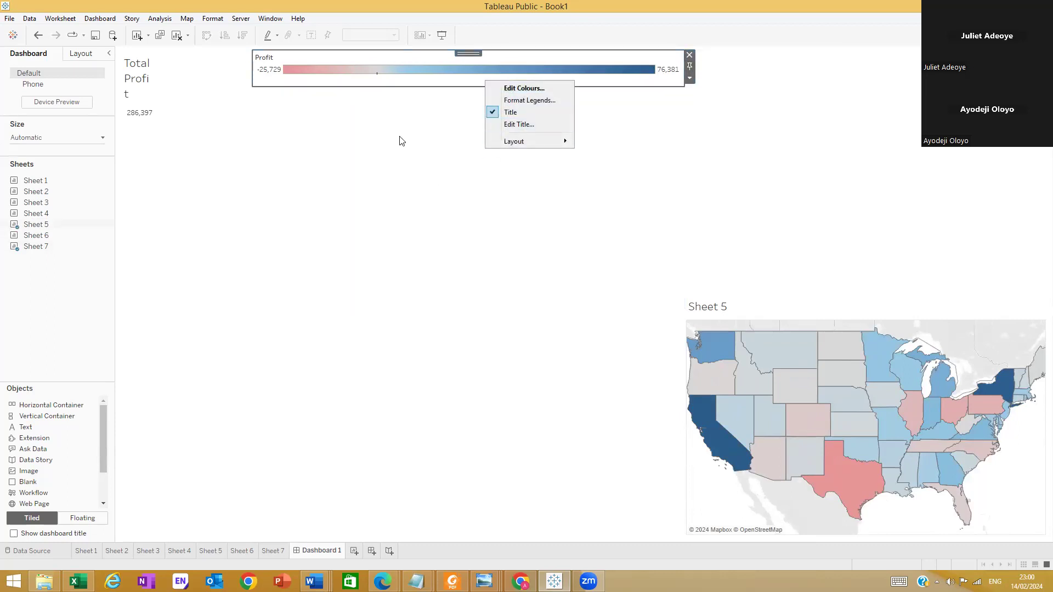
{"action": "left_click", "coordinate": [496, 113]}
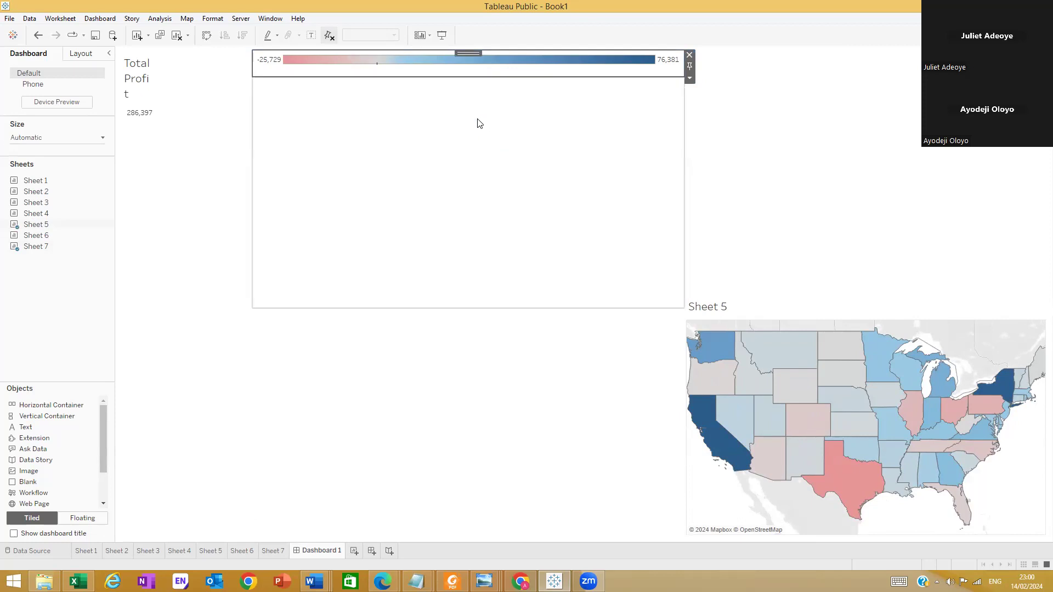
Undo the legend and column changes and the placement of Sheet 5 on the dashboard
{"action": "right_click", "coordinate": [500, 65]}
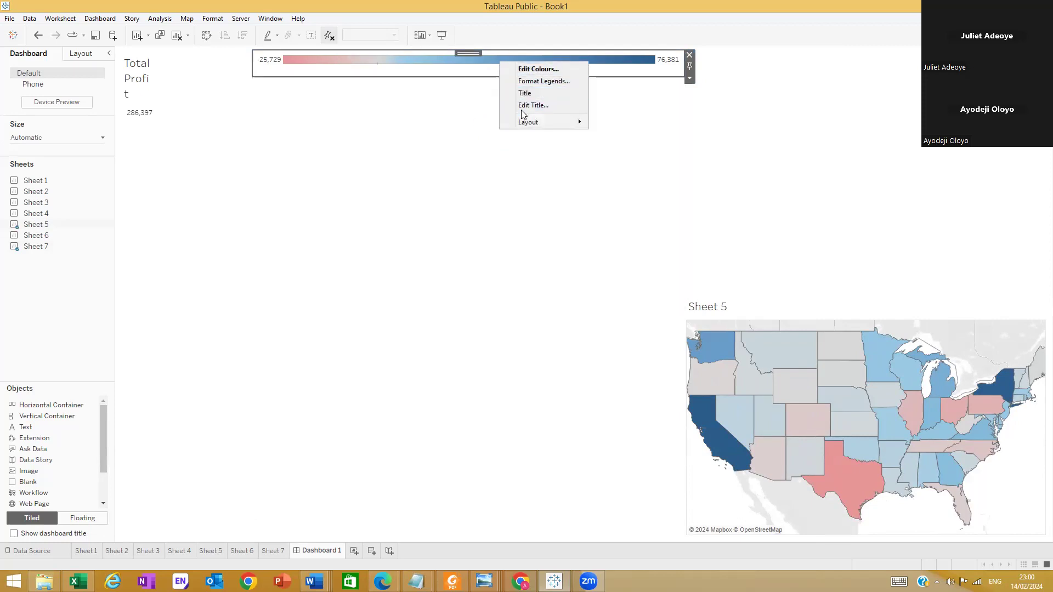
{"action": "left_click", "coordinate": [445, 61]}
{"action": "left_click", "coordinate": [613, 80]}
{"action": "key", "text": "ctrl+z"}
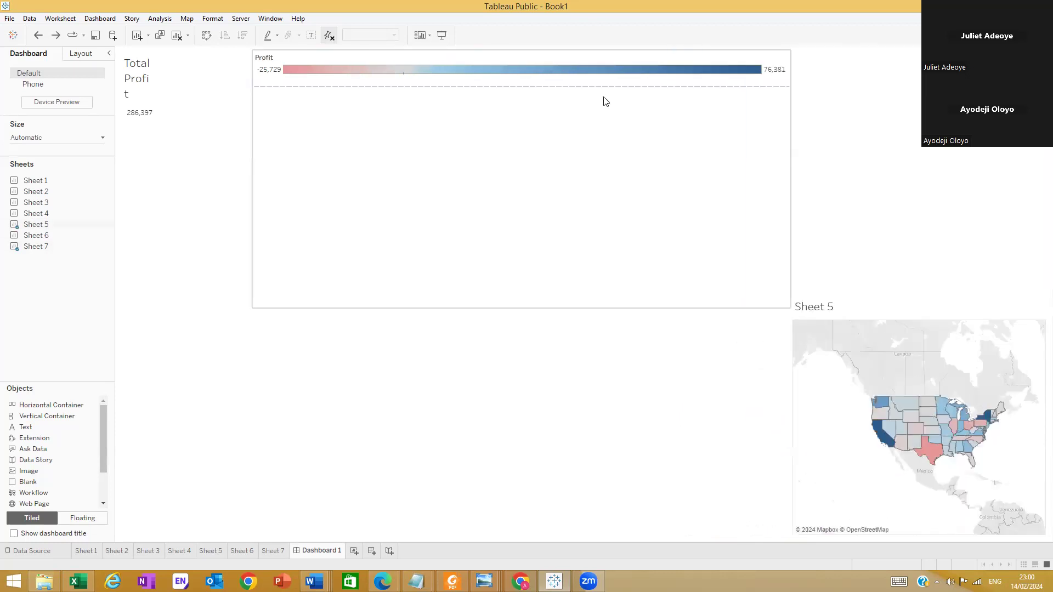
{"action": "key", "text": "ctrl+z"}
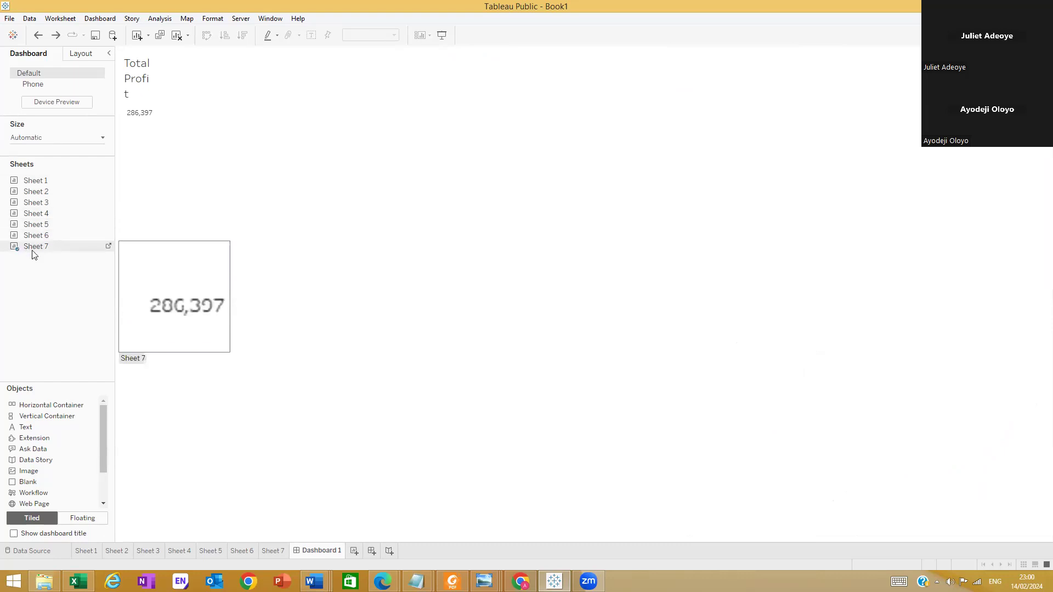
Place Sheet 5 in the lower last-column container and remove its Profit colour legend from the dashboard
{"action": "left_click_drag", "start_coordinate": [42, 228], "coordinate": [919, 388]}
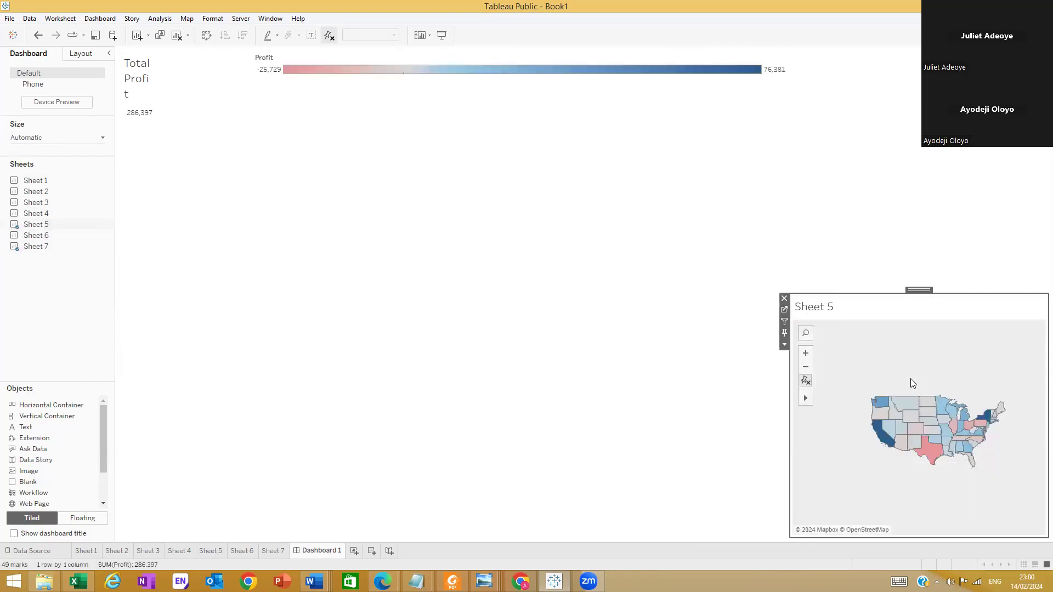
{"action": "right_click", "coordinate": [732, 63]}
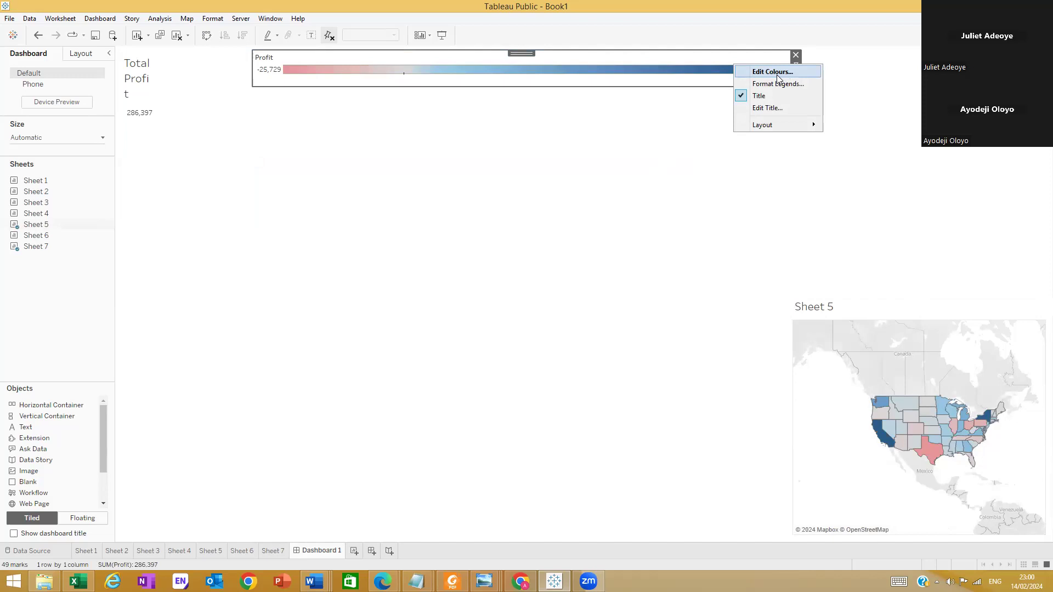
{"action": "left_click", "coordinate": [795, 55]}
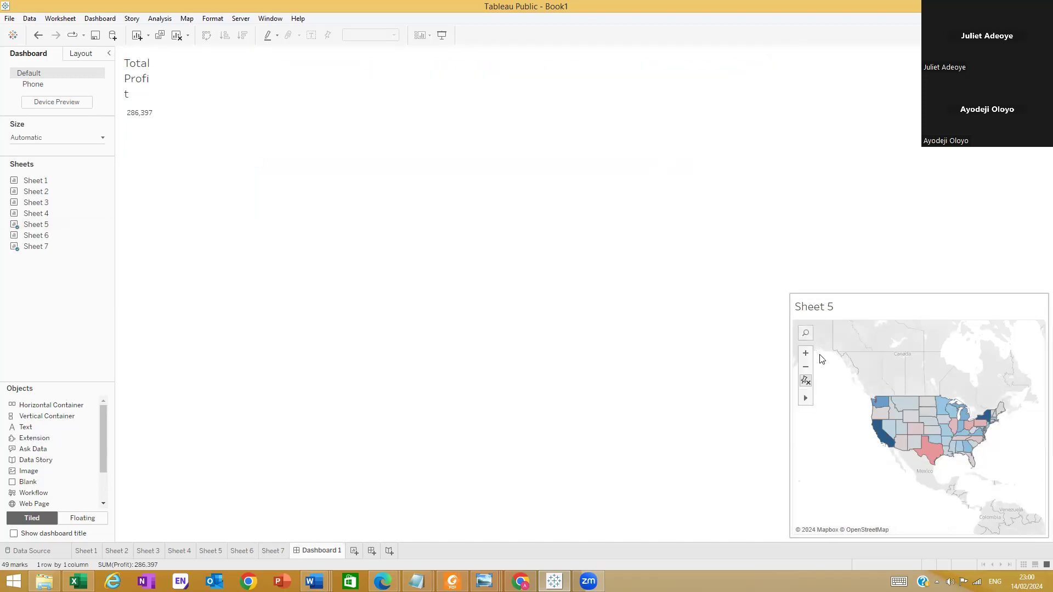
Zoom the Sheet 5 map so the United States fills most of its container
{"action": "scroll", "coordinate": [944, 453], "scroll_direction": "up", "scroll_amount": 2}
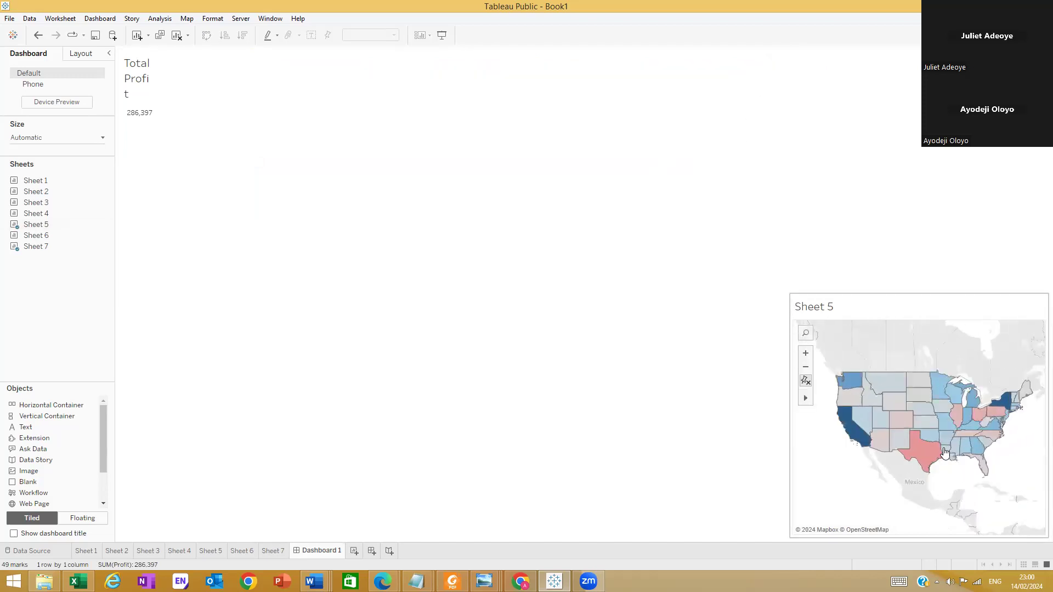
{"action": "scroll", "coordinate": [943, 447], "scroll_direction": "up", "scroll_amount": 1}
{"action": "scroll", "coordinate": [904, 456], "scroll_direction": "up", "scroll_amount": 1}
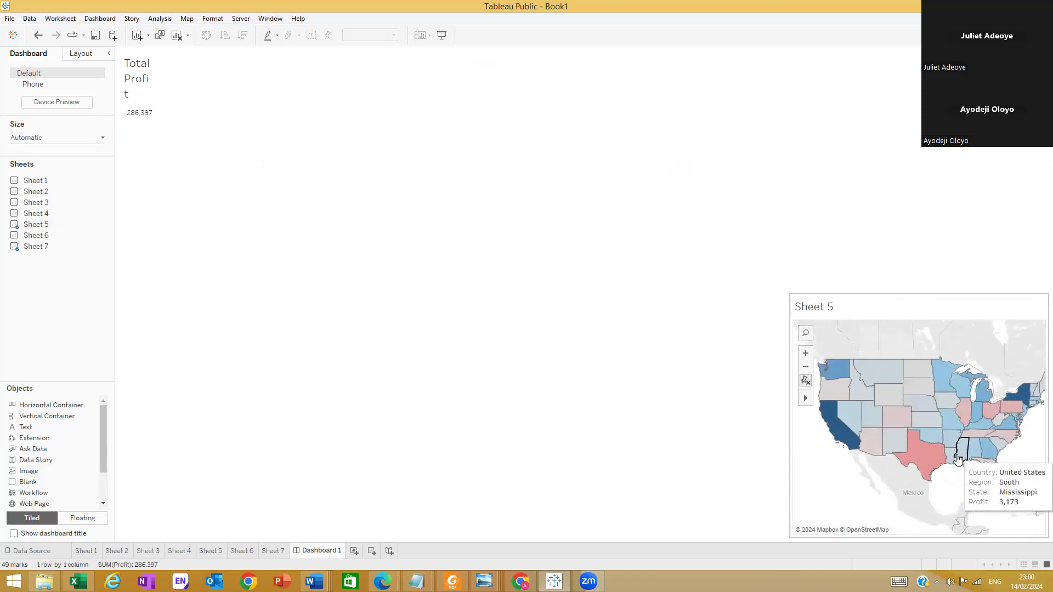
{"action": "scroll", "coordinate": [996, 415], "scroll_direction": "down", "scroll_amount": 1}
{"action": "scroll", "coordinate": [859, 389], "scroll_direction": "down", "scroll_amount": 2}
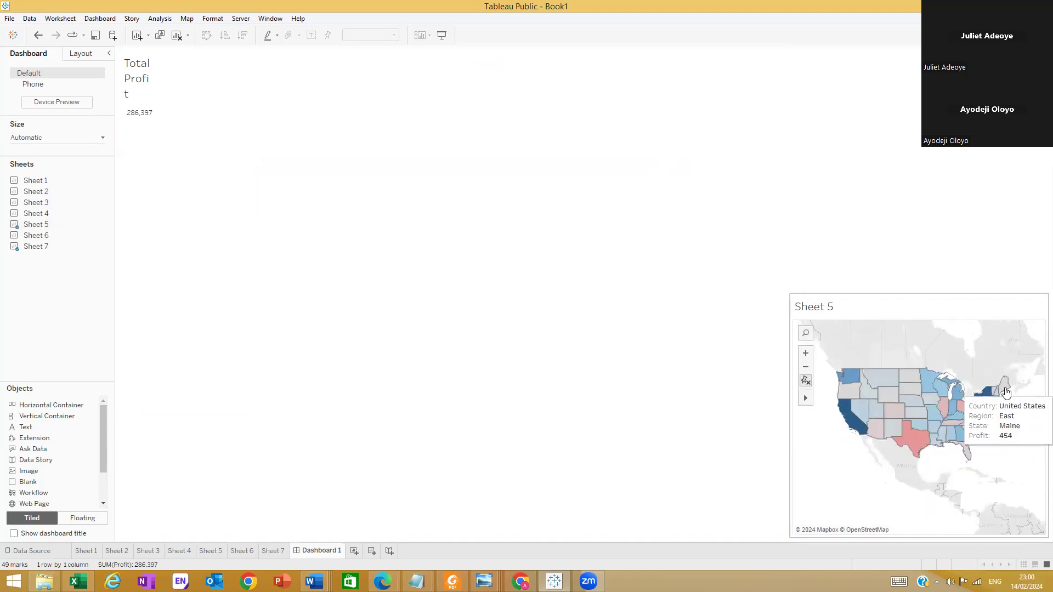
{"action": "scroll", "coordinate": [1005, 391], "scroll_direction": "up", "scroll_amount": 1}
{"action": "scroll", "coordinate": [876, 432], "scroll_direction": "up", "scroll_amount": 1}
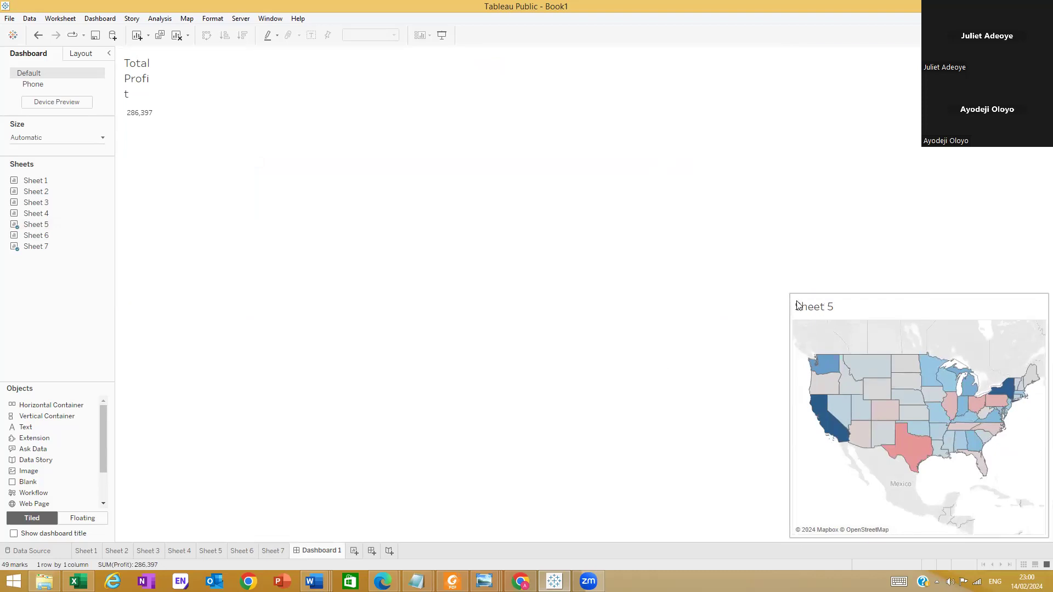
Widen the last column to about 36% of the dashboard and refit the Sheet 5 map to the wider container
{"action": "left_click", "coordinate": [789, 306]}
{"action": "left_click_drag", "start_coordinate": [728, 306], "coordinate": [705, 325]}
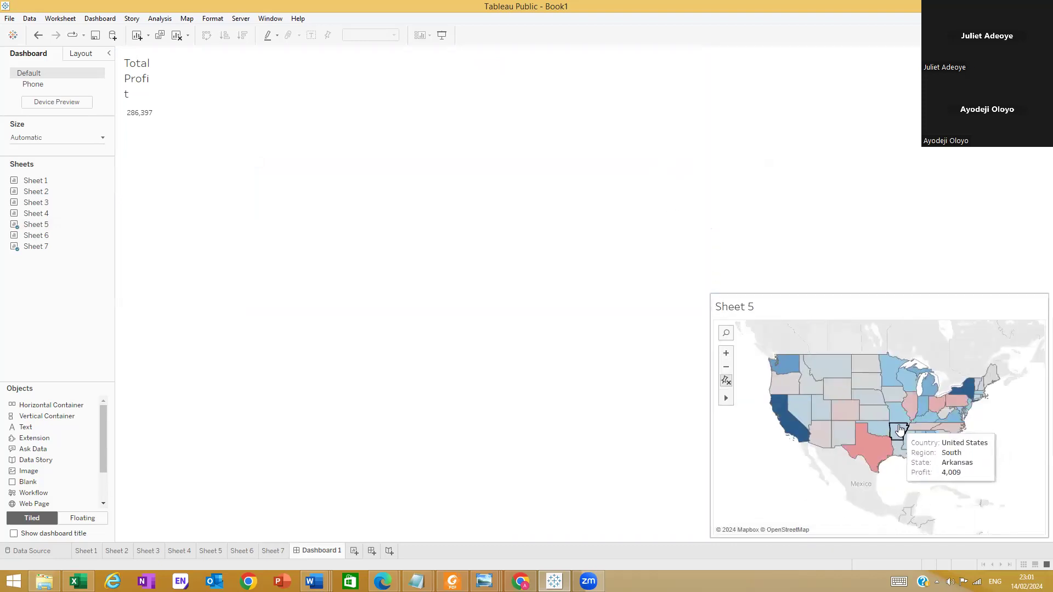
{"action": "scroll", "coordinate": [901, 422], "scroll_direction": "up", "scroll_amount": 1}
{"action": "scroll", "coordinate": [742, 346], "scroll_direction": "up", "scroll_amount": 1}
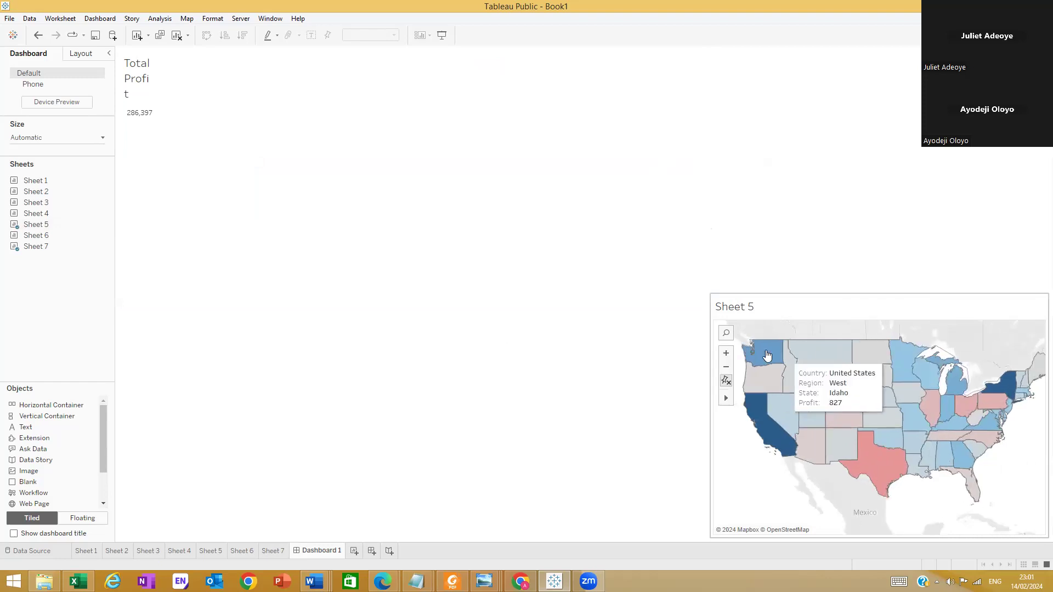
{"action": "scroll", "coordinate": [997, 387], "scroll_direction": "down", "scroll_amount": 1}
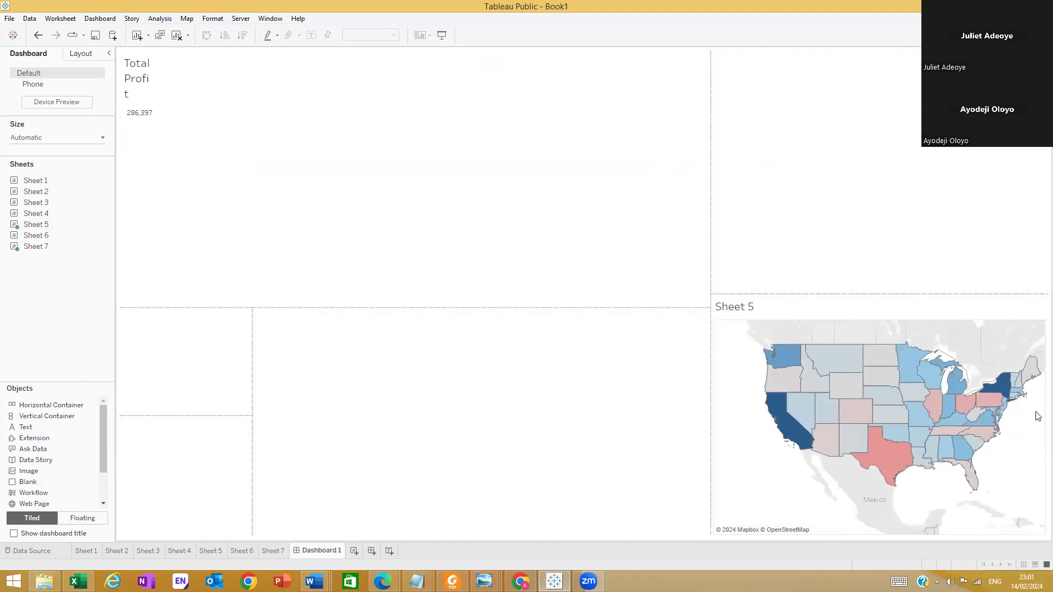
{"action": "scroll", "coordinate": [1017, 392], "scroll_direction": "up", "scroll_amount": 1}
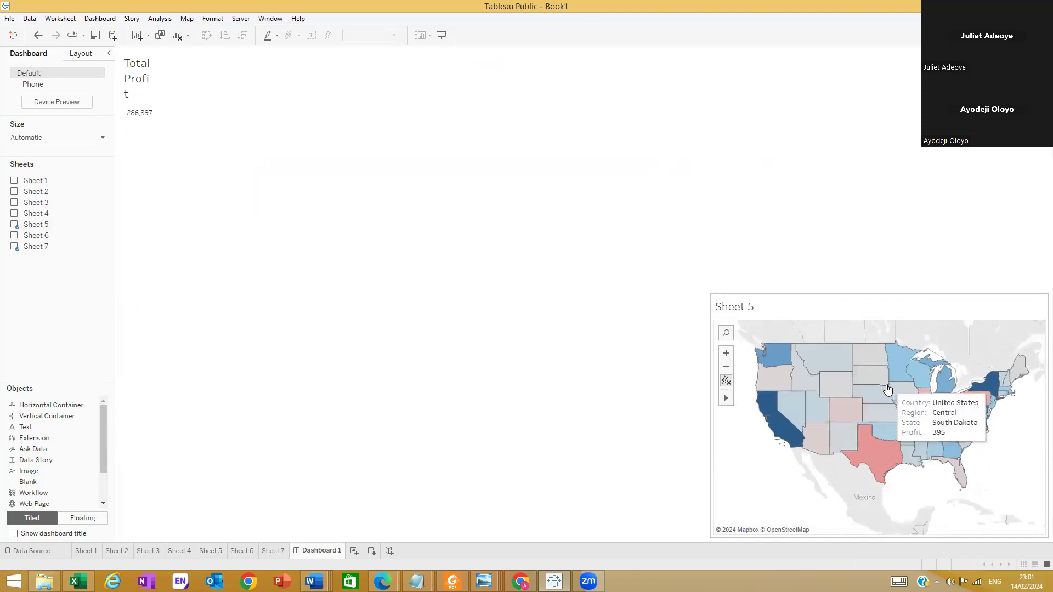
{"action": "scroll", "coordinate": [951, 392], "scroll_direction": "down", "scroll_amount": 1}
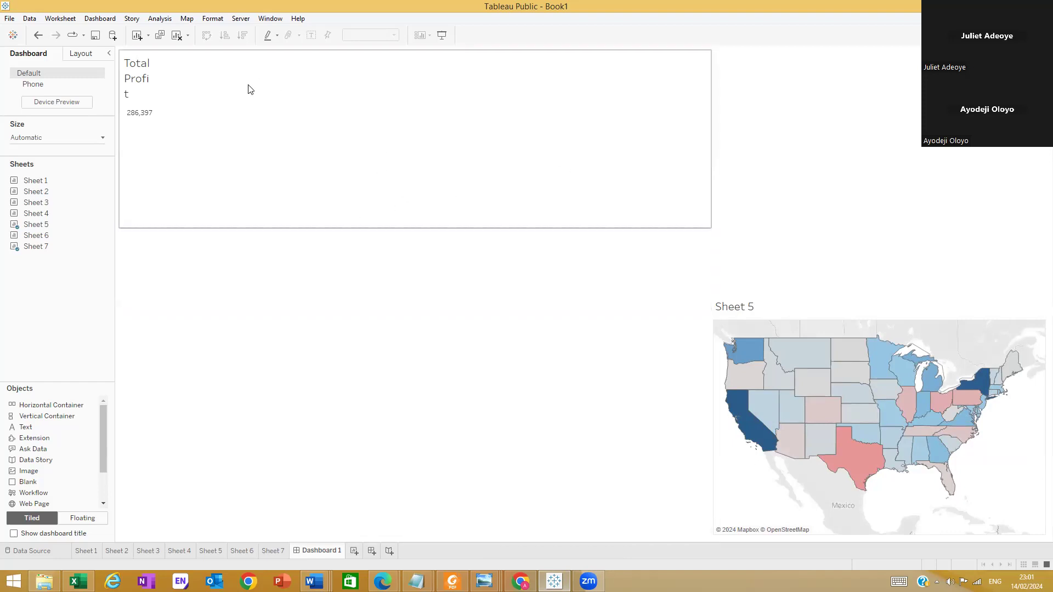
Check the extents of the first-column containers and widen the last column to about 49% of the dashboard
{"action": "left_click", "coordinate": [203, 121]}
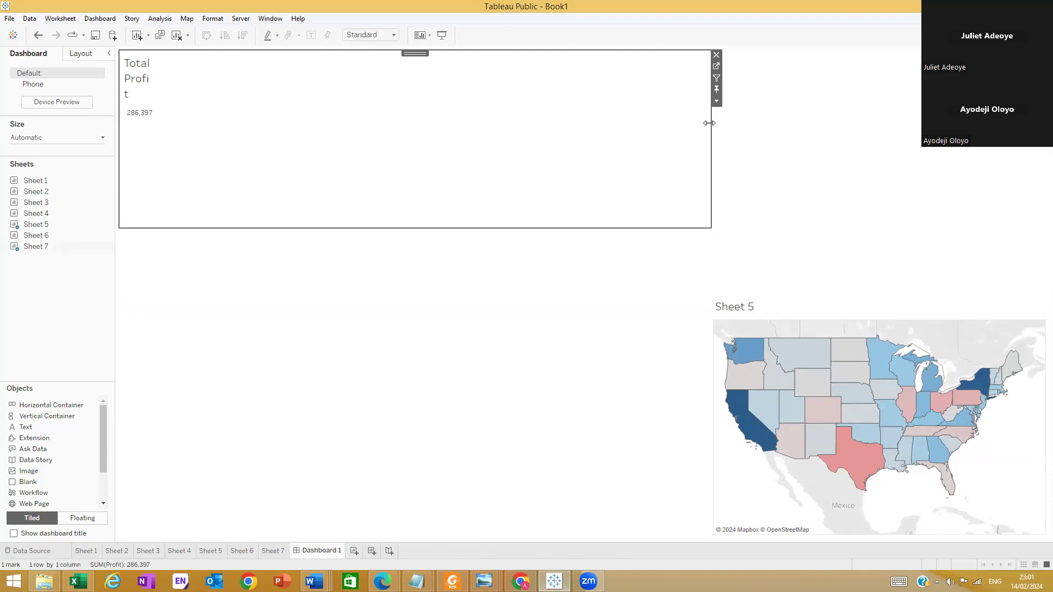
{"action": "left_click", "coordinate": [230, 271]}
{"action": "left_click", "coordinate": [168, 333]}
{"action": "left_click", "coordinate": [282, 335]}
{"action": "left_click", "coordinate": [253, 266]}
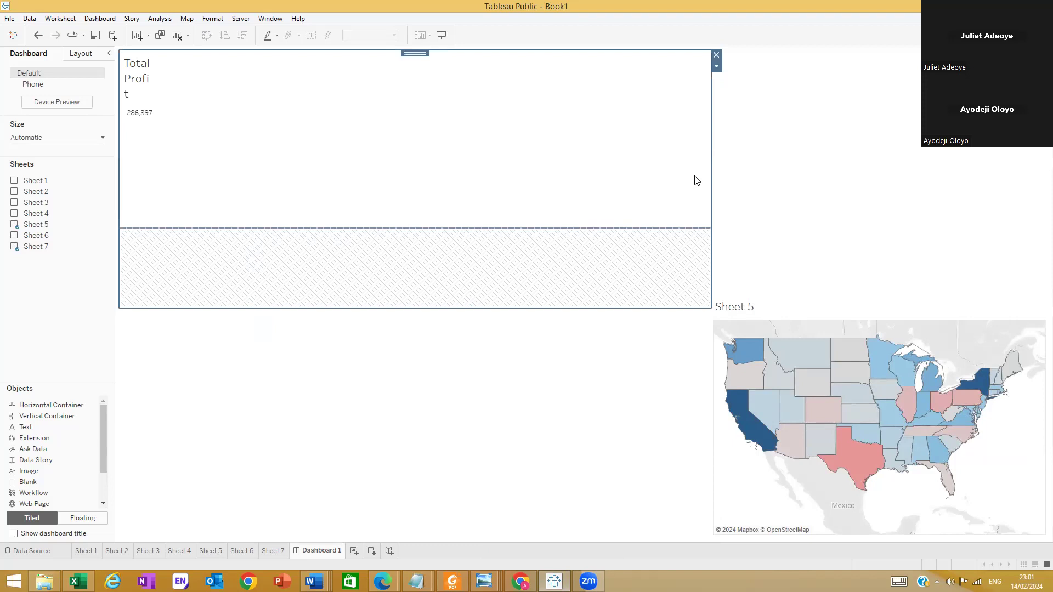
{"action": "left_click_drag", "start_coordinate": [710, 166], "coordinate": [593, 202]}
{"action": "left_click", "coordinate": [417, 338]}
{"action": "left_click", "coordinate": [184, 339]}
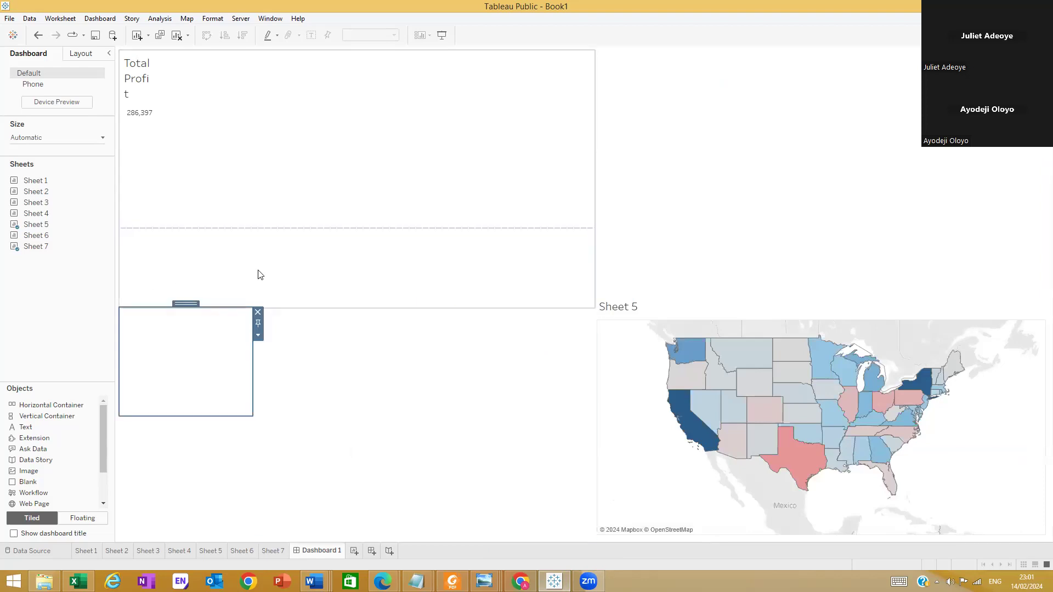
Remove the Sheet 7 container, the empty upper last-column container and the Sheet 5 map from the dashboard
{"action": "left_click", "coordinate": [746, 84]}
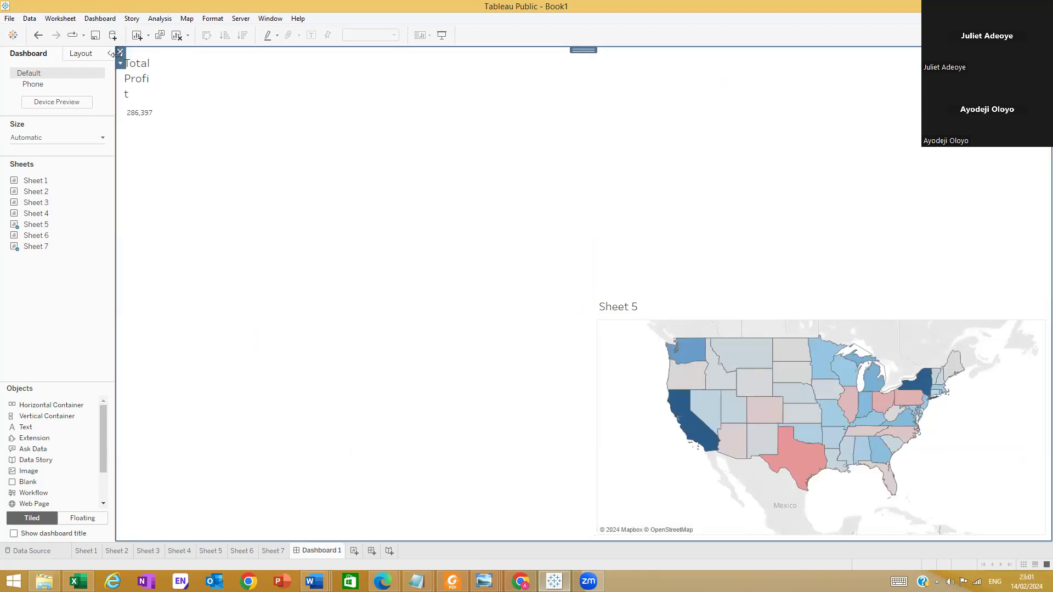
{"action": "left_click", "coordinate": [405, 123]}
{"action": "left_click_drag", "start_coordinate": [357, 53], "coordinate": [602, 61]}
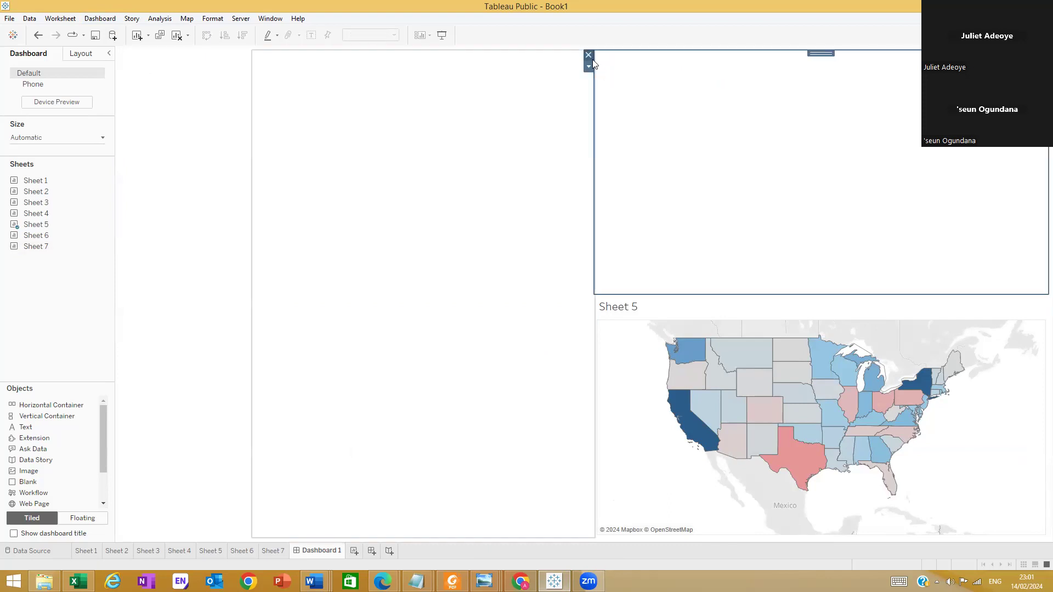
{"action": "left_click", "coordinate": [589, 55]}
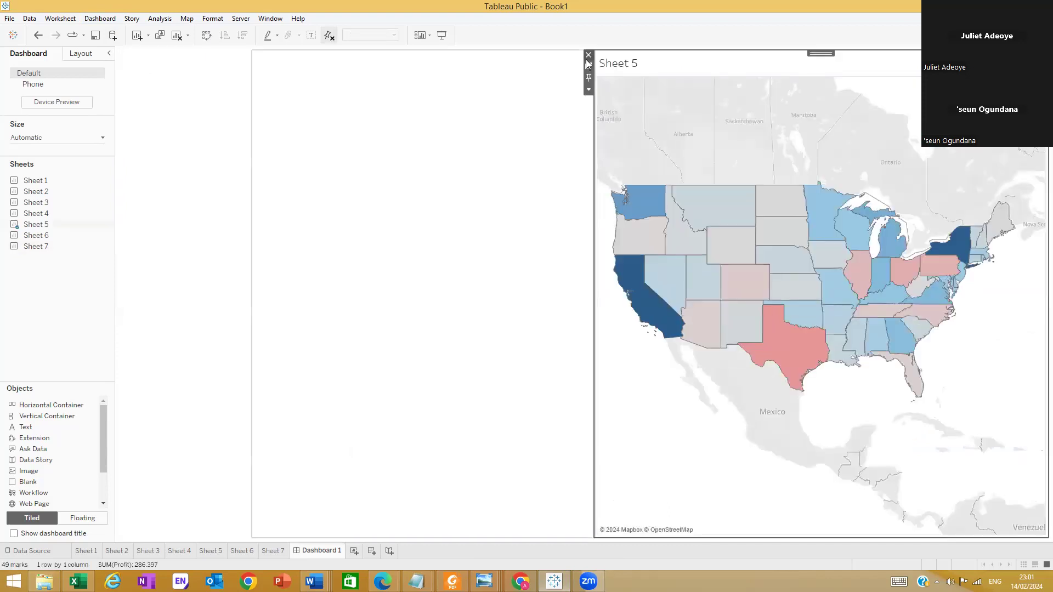
{"action": "left_click", "coordinate": [588, 55]}
Delete the remaining empty containers to clear the dashboard layout
{"action": "left_click", "coordinate": [425, 105]}
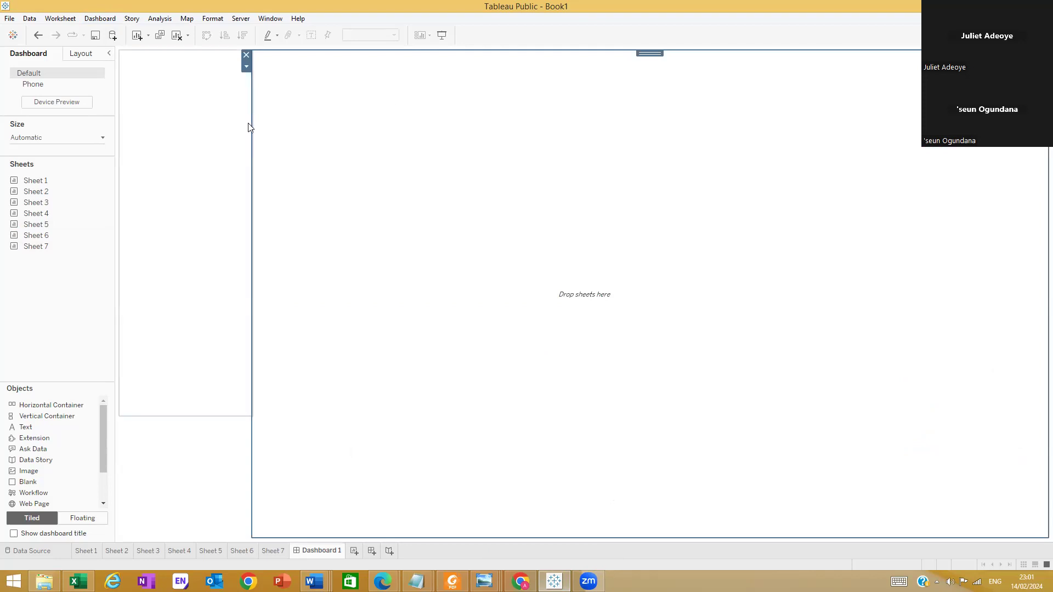
{"action": "left_click", "coordinate": [245, 55]}
{"action": "left_click", "coordinate": [237, 157]}
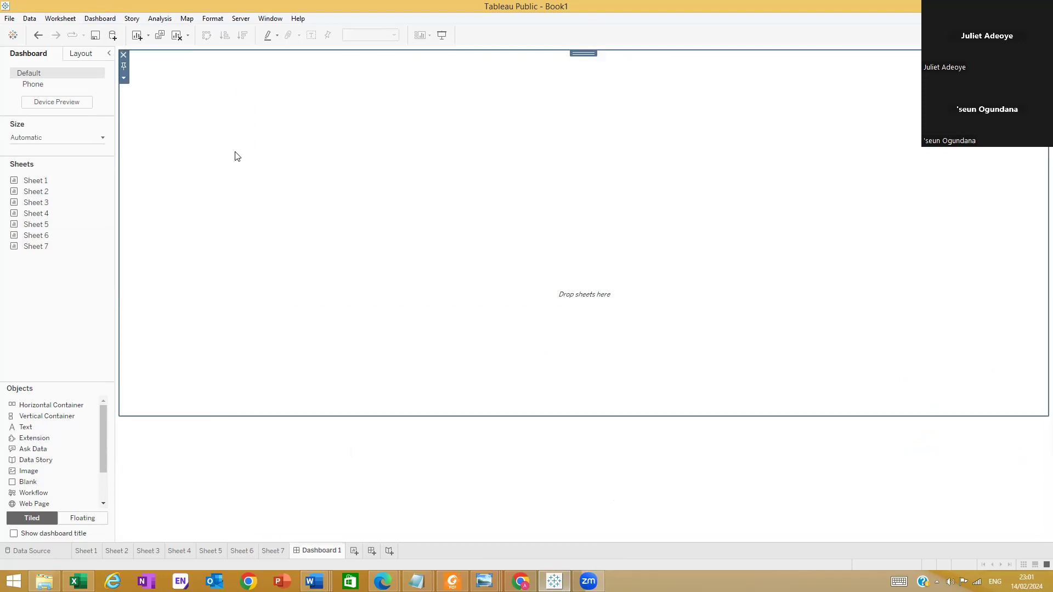
{"action": "left_click", "coordinate": [123, 55]}
{"action": "left_click", "coordinate": [493, 384]}
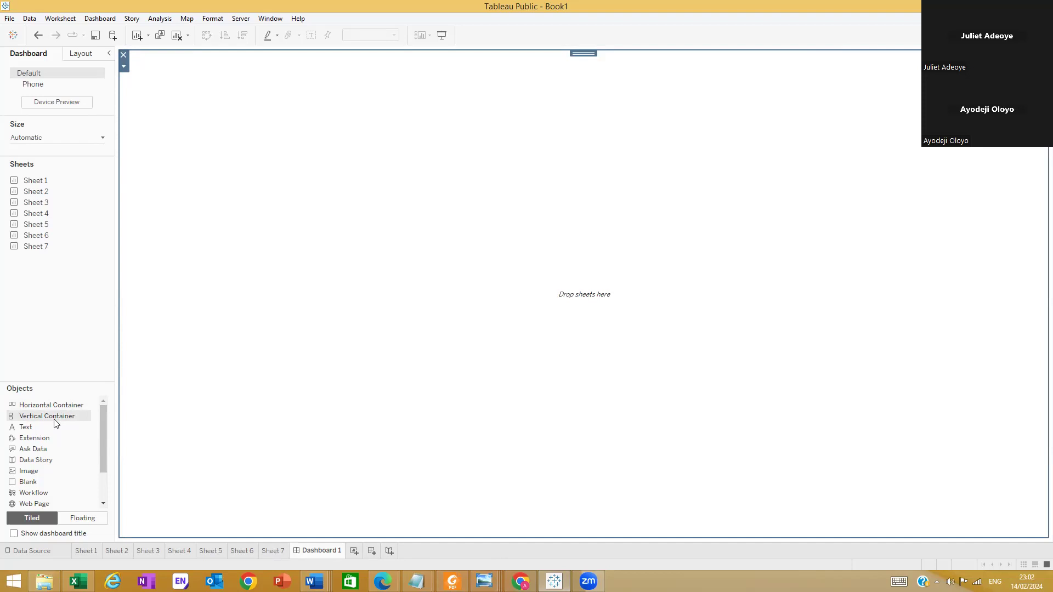
Try splitting the dashboard into two side-by-side halves with horizontal containers, and delete them again
{"action": "left_click_drag", "start_coordinate": [77, 405], "coordinate": [989, 317]}
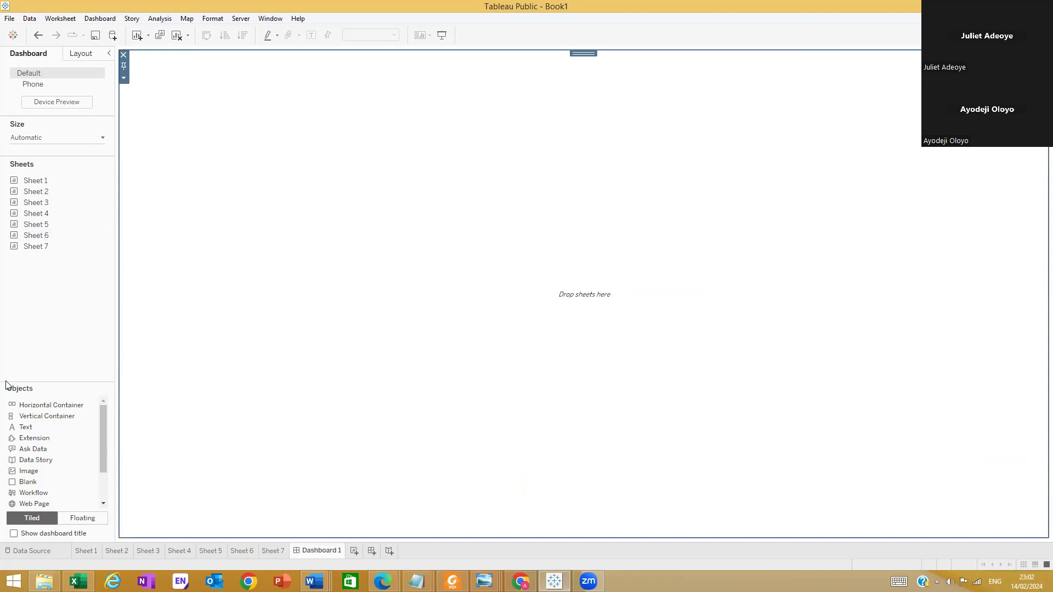
{"action": "left_click_drag", "start_coordinate": [48, 404], "coordinate": [1037, 285]}
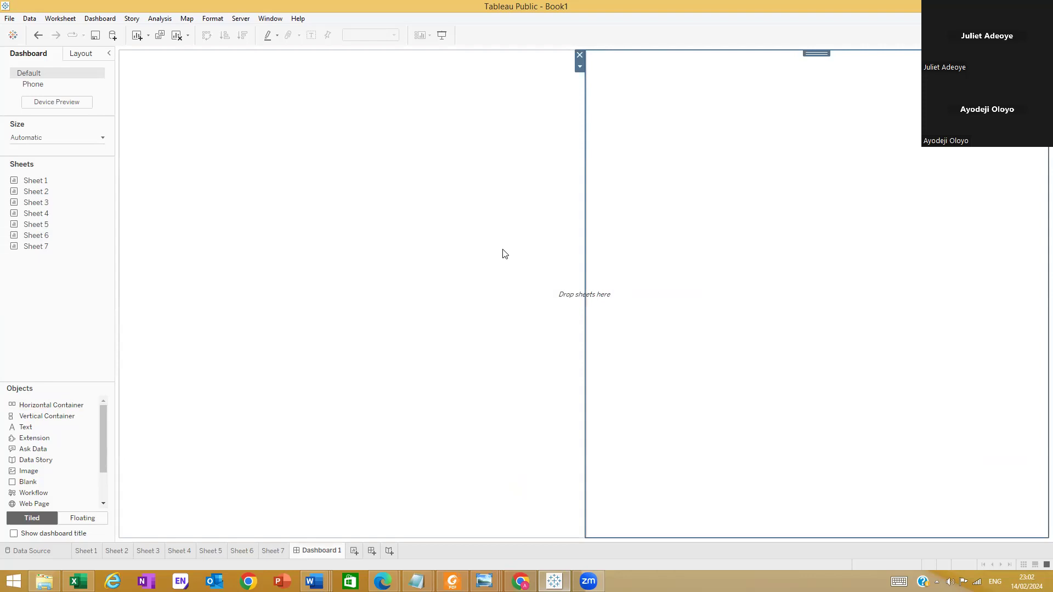
{"action": "left_click", "coordinate": [579, 55]}
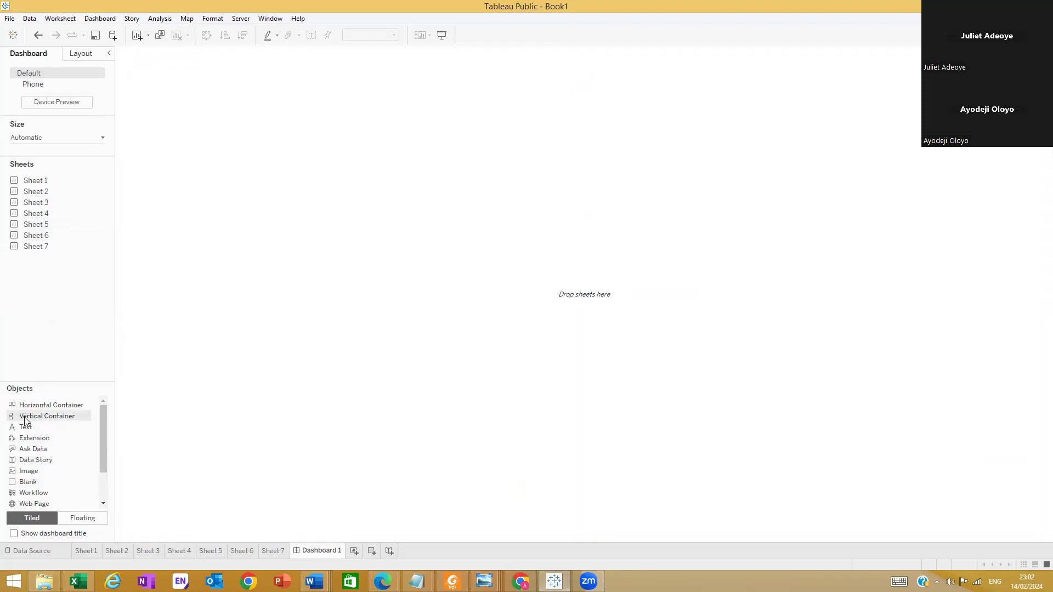
Add a vertical container that fills the empty dashboard
{"action": "left_click_drag", "start_coordinate": [34, 416], "coordinate": [198, 116]}
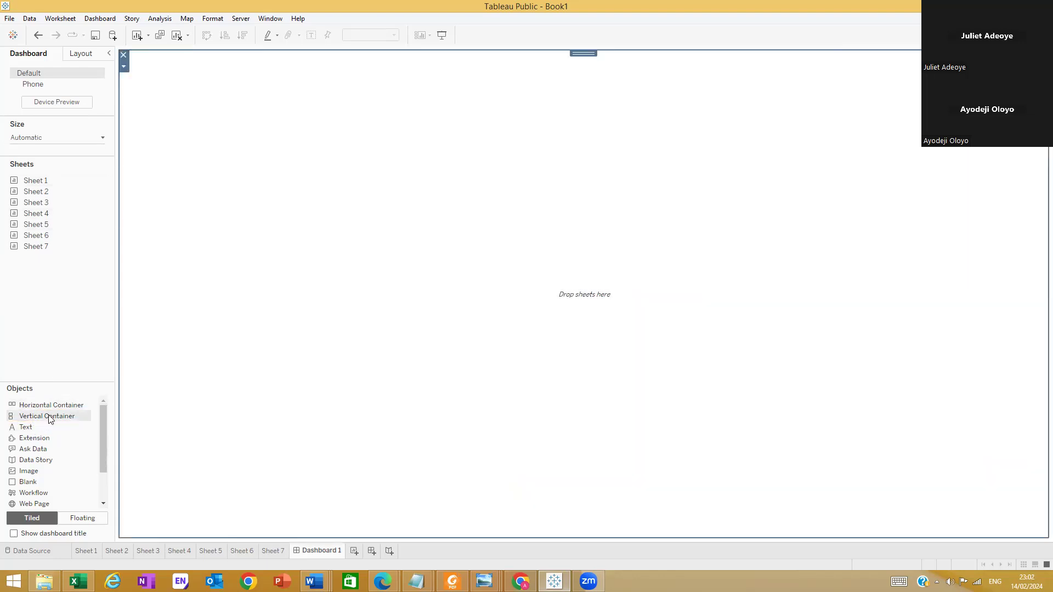
Stack three more containers along the bottom of the dashboard to divide it into four full-width rows
{"action": "left_click_drag", "start_coordinate": [44, 426], "coordinate": [182, 466]}
{"action": "left_click_drag", "start_coordinate": [183, 510], "coordinate": [182, 533]}
{"action": "left_click_drag", "start_coordinate": [44, 406], "coordinate": [167, 539]}
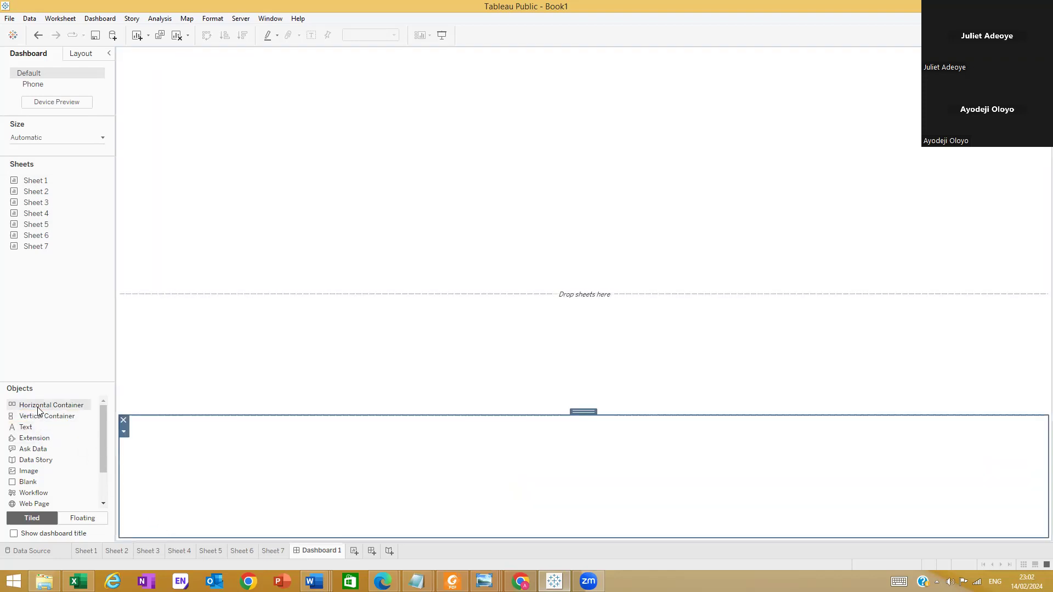
{"action": "left_click_drag", "start_coordinate": [104, 463], "coordinate": [165, 520]}
Move the boundaries between the stacked containers upward so the four rows have roughly similar heights
{"action": "left_click", "coordinate": [209, 314]}
{"action": "left_click", "coordinate": [247, 173]}
{"action": "left_click_drag", "start_coordinate": [290, 295], "coordinate": [308, 183]}
{"action": "left_click", "coordinate": [284, 315]}
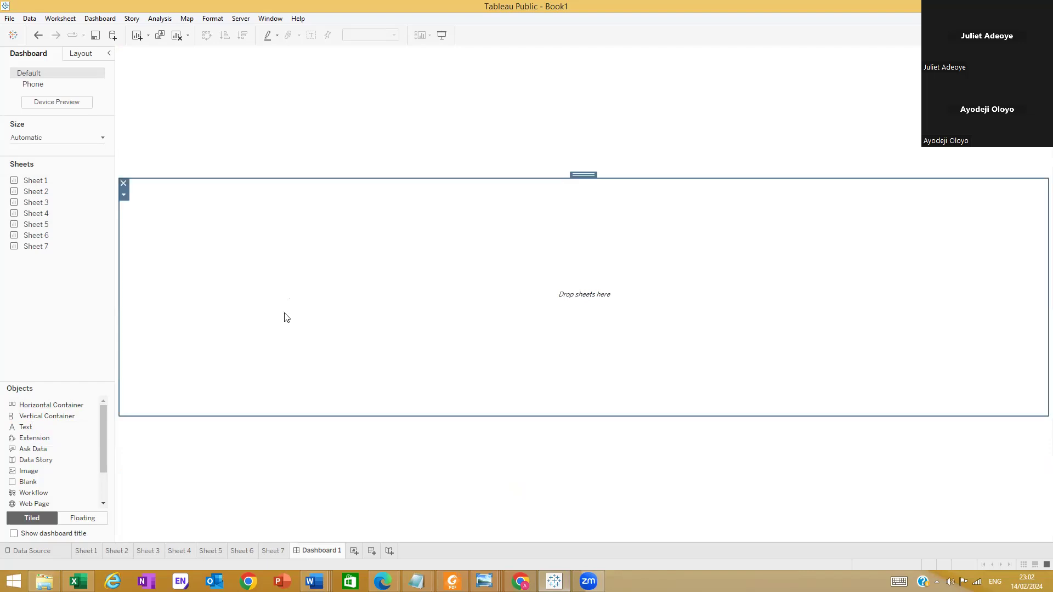
{"action": "left_click_drag", "start_coordinate": [296, 417], "coordinate": [316, 308]}
{"action": "left_click_drag", "start_coordinate": [291, 476], "coordinate": [296, 402]}
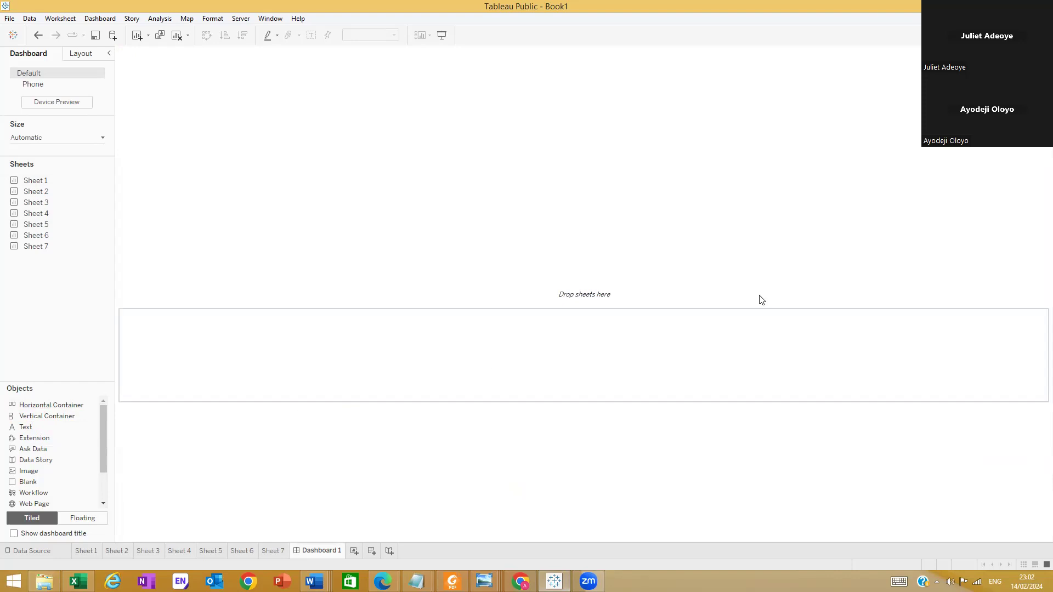
Add a vertical container along the dashboard's right side, beside the four stacked rows
{"action": "left_click", "coordinate": [1036, 173]}
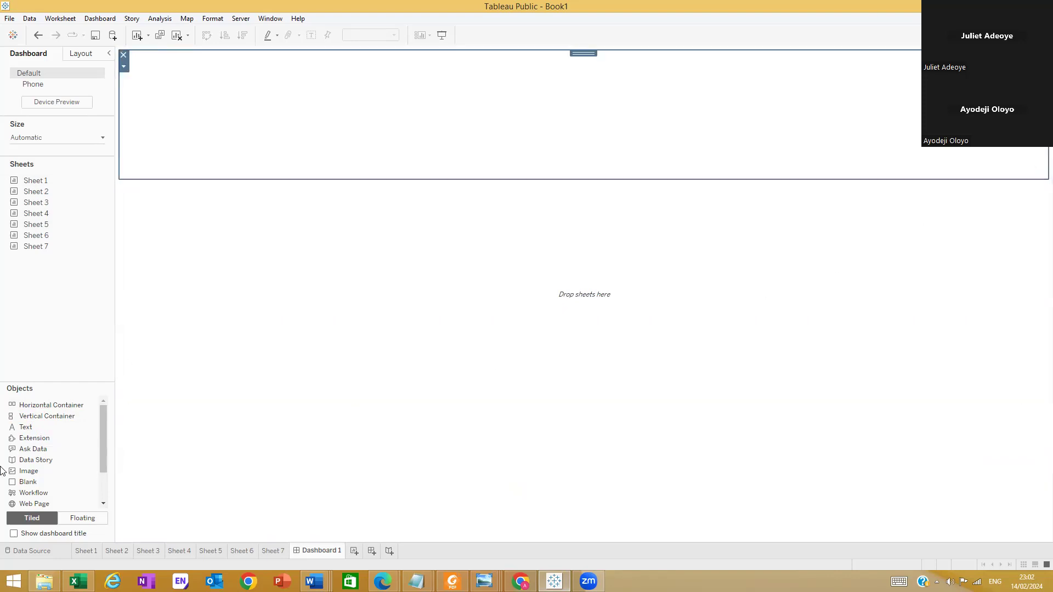
{"action": "left_click", "coordinate": [46, 419]}
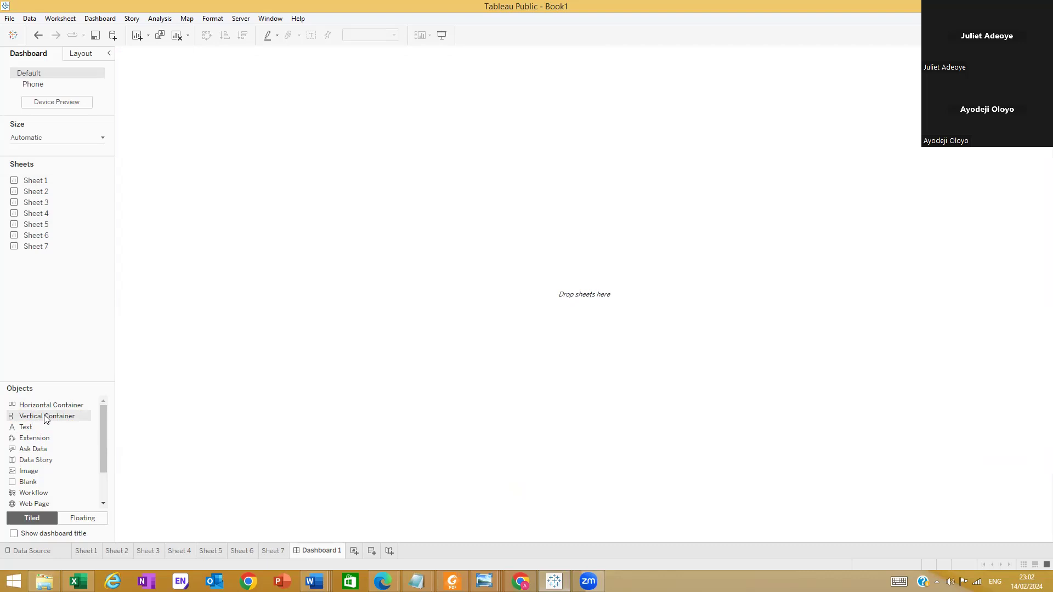
{"action": "left_click_drag", "start_coordinate": [41, 421], "coordinate": [1037, 273]}
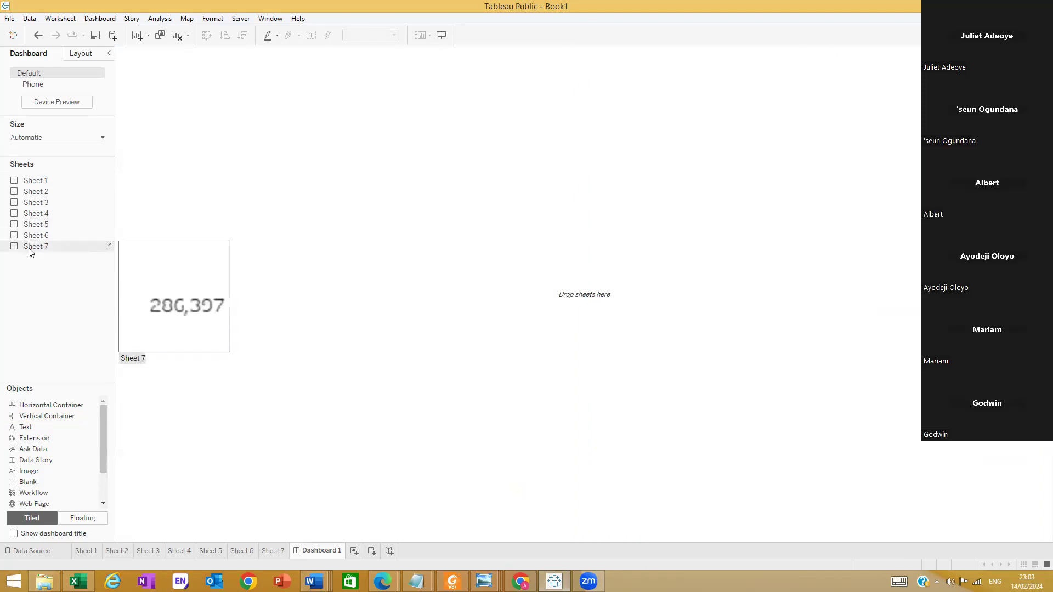
Place the Sheet 6 Total Sales KPI in the left column's first row and the Sheet 7 Total Profit KPI in its second
{"action": "left_click_drag", "start_coordinate": [36, 235], "coordinate": [314, 81]}
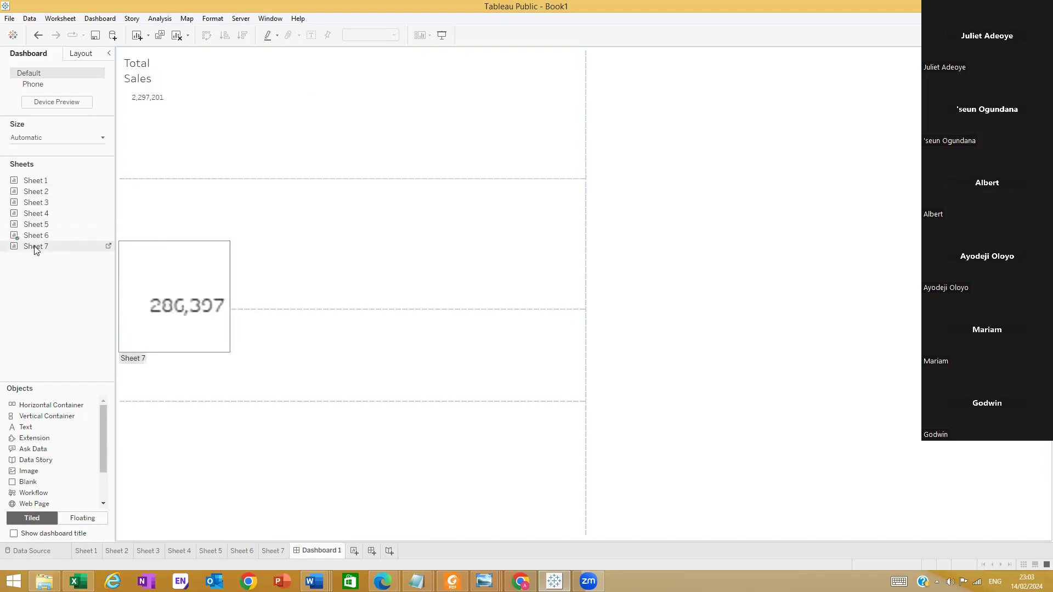
{"action": "left_click_drag", "start_coordinate": [35, 248], "coordinate": [249, 204]}
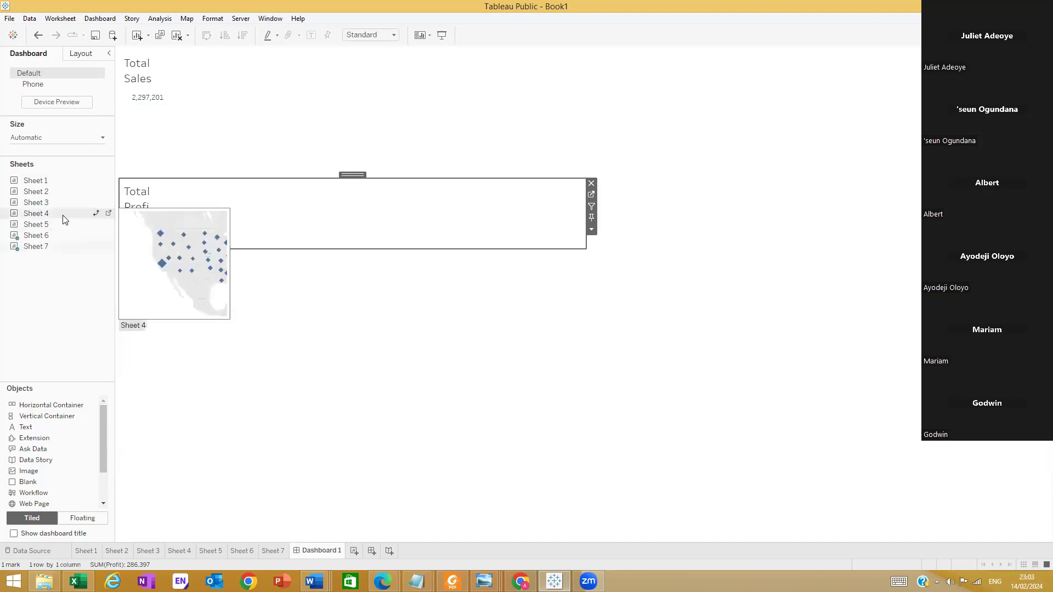
{"action": "left_click_drag", "start_coordinate": [44, 228], "coordinate": [728, 206]}
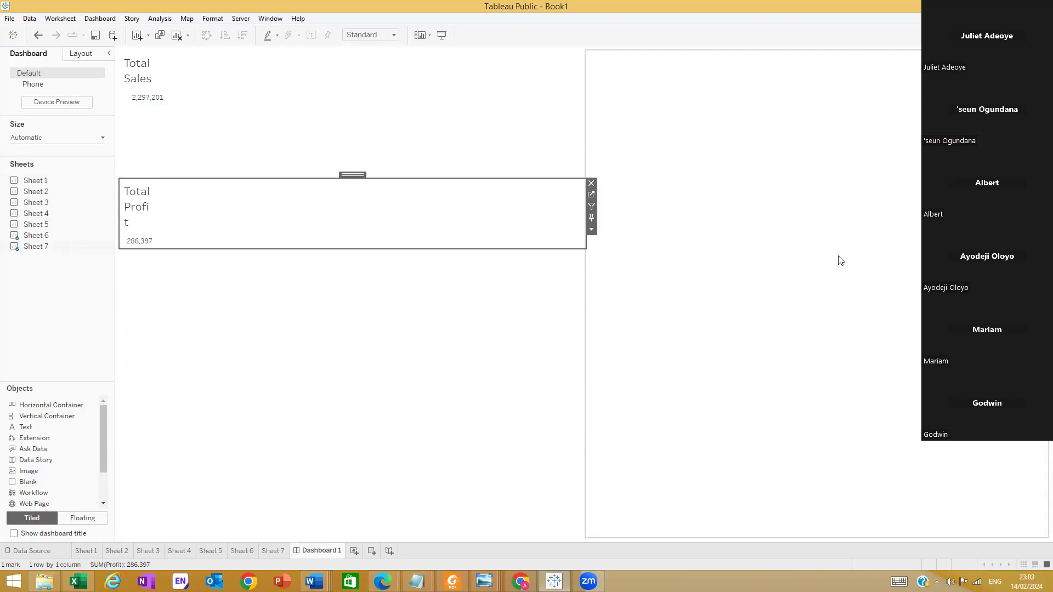
Split the right half into a two-by-two grid with vertical containers and narrow the KPI column to fit its text
{"action": "left_click_drag", "start_coordinate": [44, 416], "coordinate": [666, 455]}
{"action": "mouse_move", "coordinate": [767, 507]}
{"action": "left_mouse_down"}
{"action": "mouse_move", "coordinate": [776, 543]}
{"action": "mouse_move", "coordinate": [774, 524]}
{"action": "left_mouse_up"}
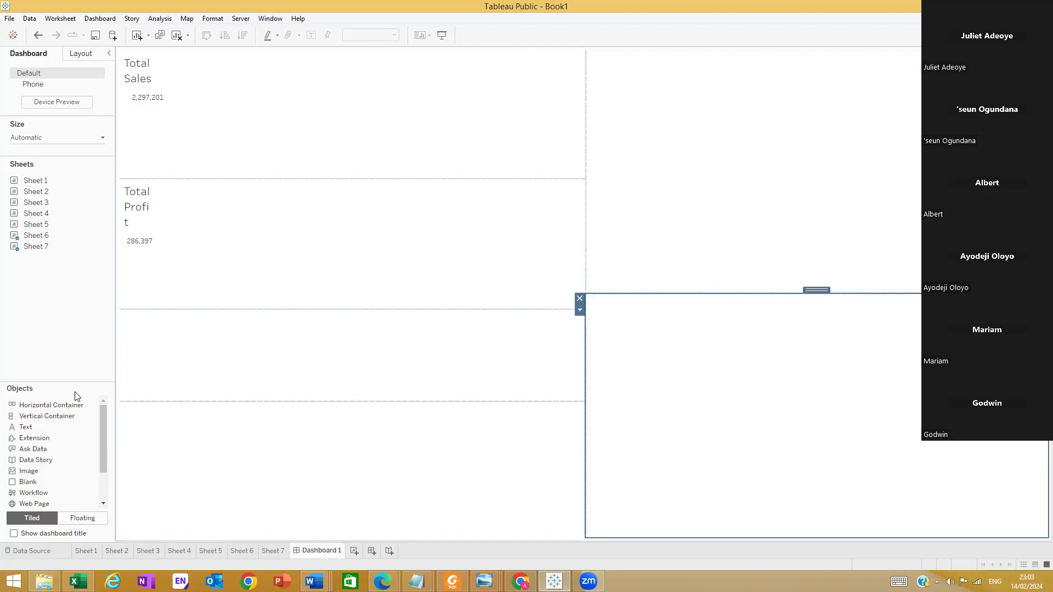
{"action": "mouse_move", "coordinate": [40, 416]}
{"action": "left_mouse_down"}
{"action": "mouse_move", "coordinate": [764, 320]}
{"action": "mouse_move", "coordinate": [1036, 340]}
{"action": "left_mouse_up"}
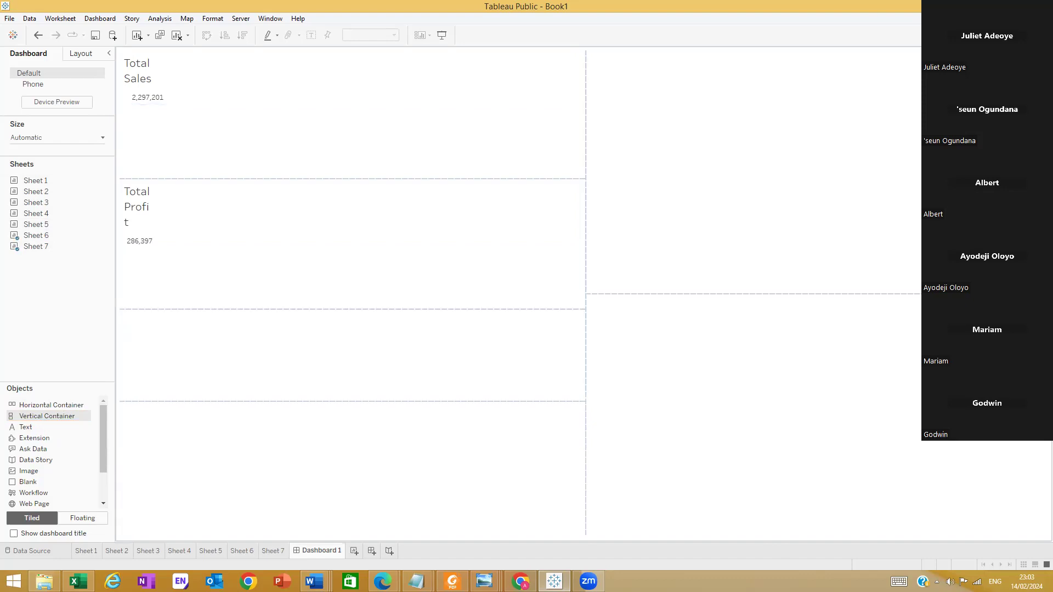
{"action": "mouse_move", "coordinate": [39, 416]}
{"action": "left_mouse_down"}
{"action": "mouse_move", "coordinate": [873, 521]}
{"action": "mouse_move", "coordinate": [930, 513]}
{"action": "mouse_move", "coordinate": [932, 530]}
{"action": "mouse_move", "coordinate": [935, 509]}
{"action": "mouse_move", "coordinate": [939, 527]}
{"action": "left_mouse_up"}
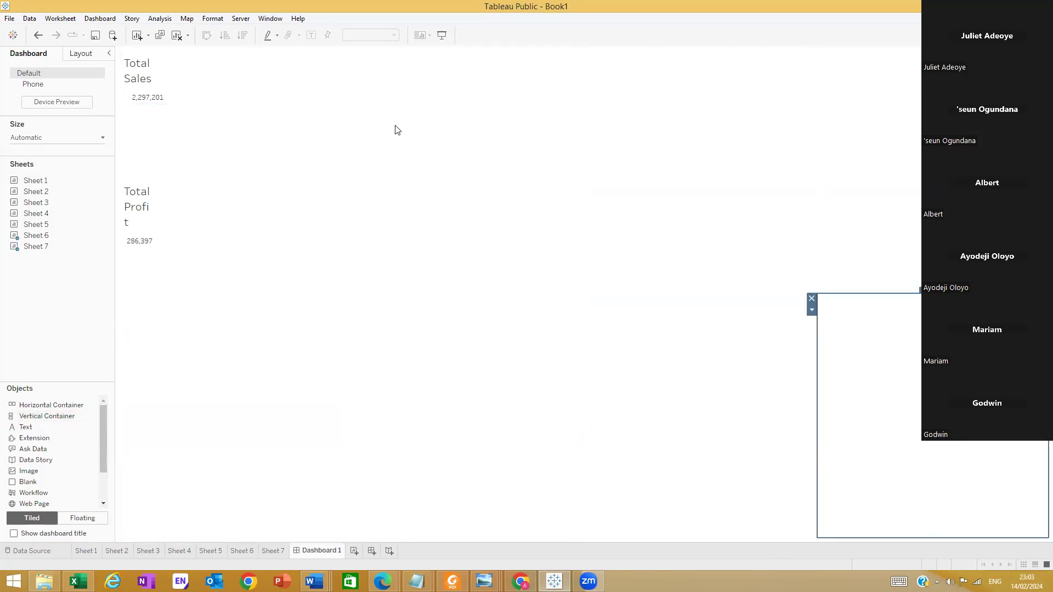
{"action": "left_click", "coordinate": [573, 96]}
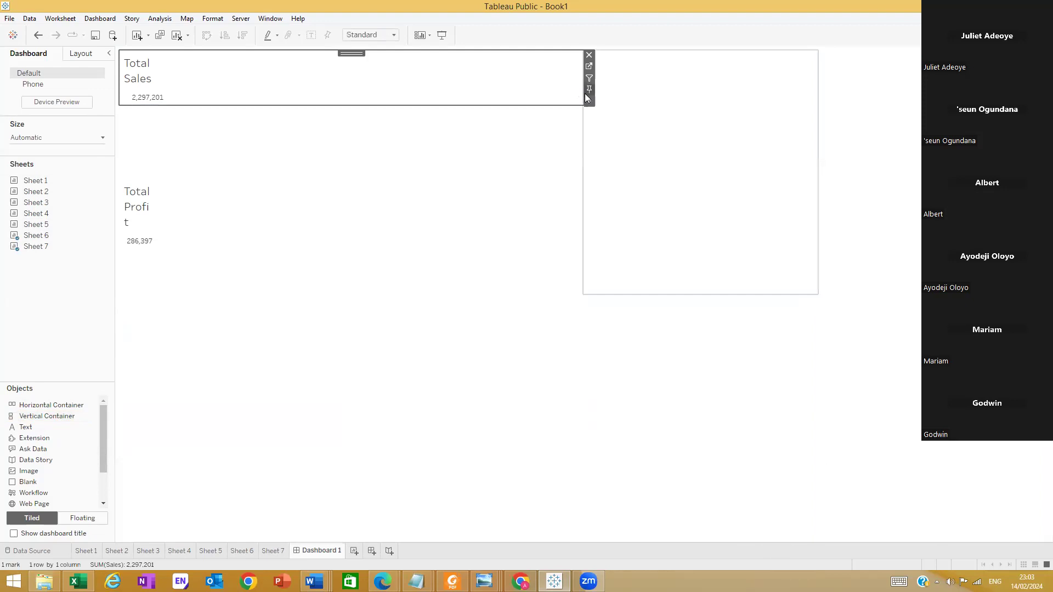
{"action": "left_click_drag", "start_coordinate": [581, 92], "coordinate": [252, 108]}
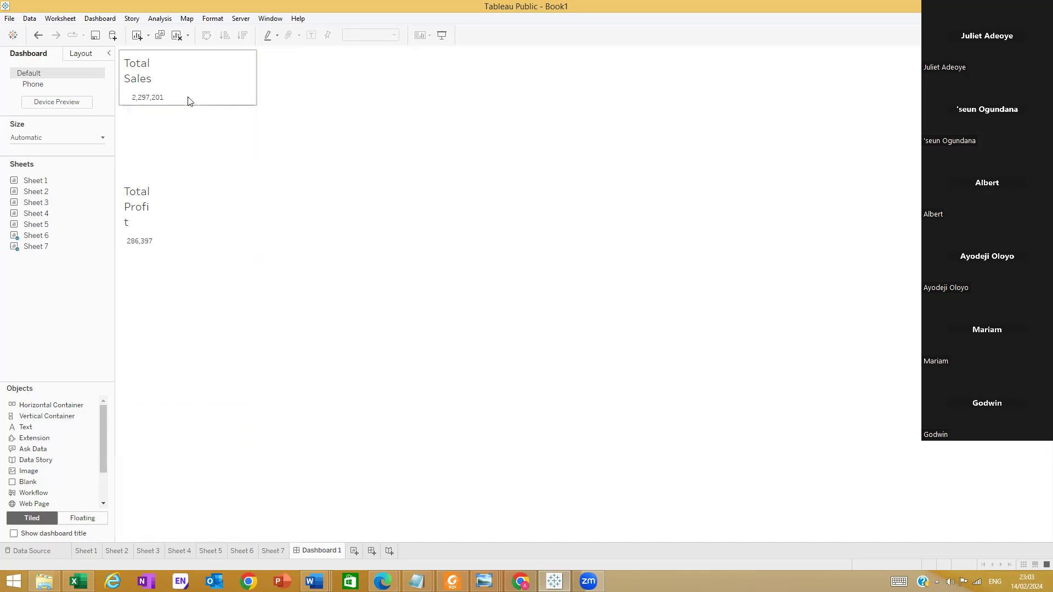
Switch to Windows Photo Viewer to examine the column proportions of the reference dashboard image, and return to Tableau
{"action": "left_click", "coordinate": [484, 581]}
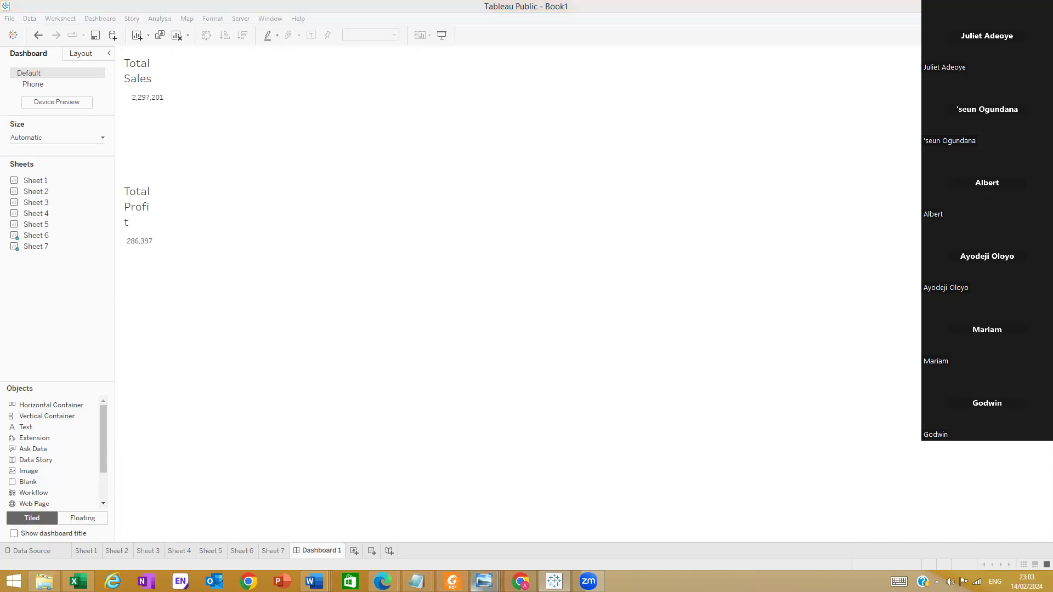
{"action": "left_click", "coordinate": [609, 540]}
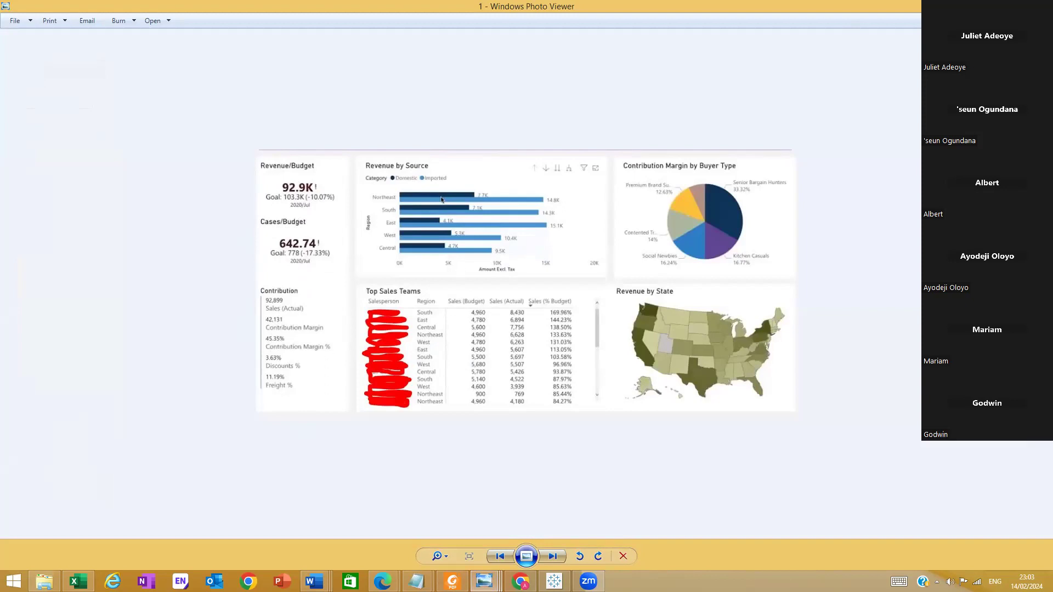
{"action": "key", "text": "alt+Tab"}
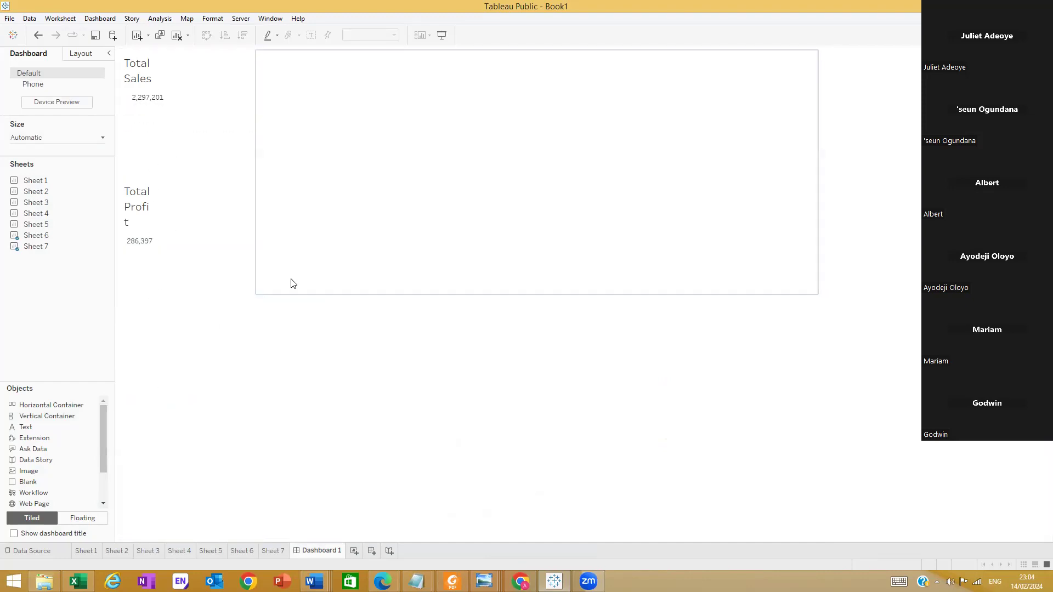
Narrow the upper and lower middle containers to matching widths, giving the last column more room
{"action": "left_click_drag", "start_coordinate": [816, 119], "coordinate": [685, 120]}
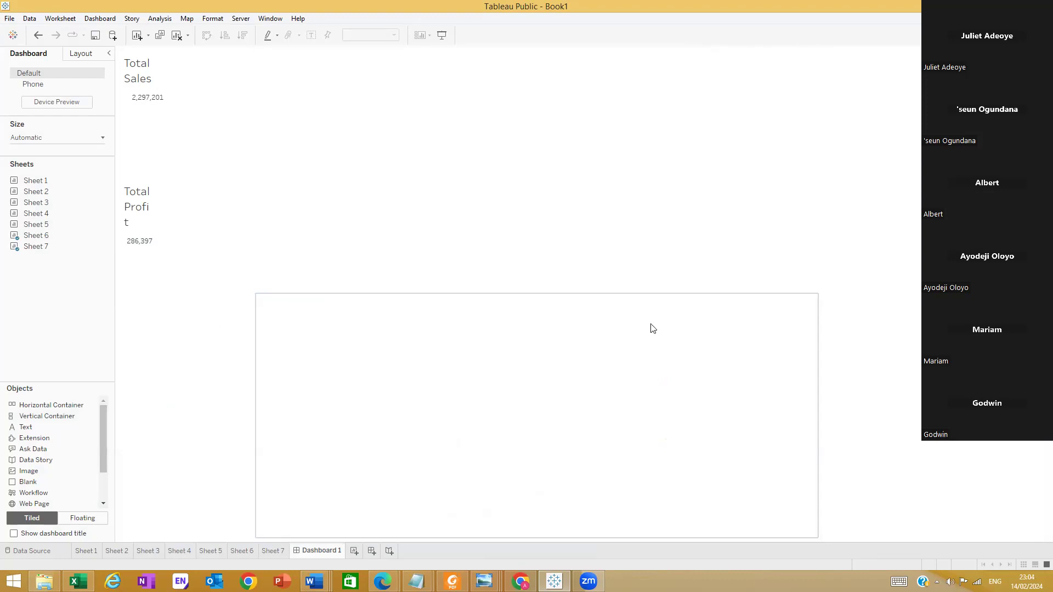
{"action": "left_click", "coordinate": [653, 328]}
{"action": "left_click_drag", "start_coordinate": [818, 341], "coordinate": [665, 329]}
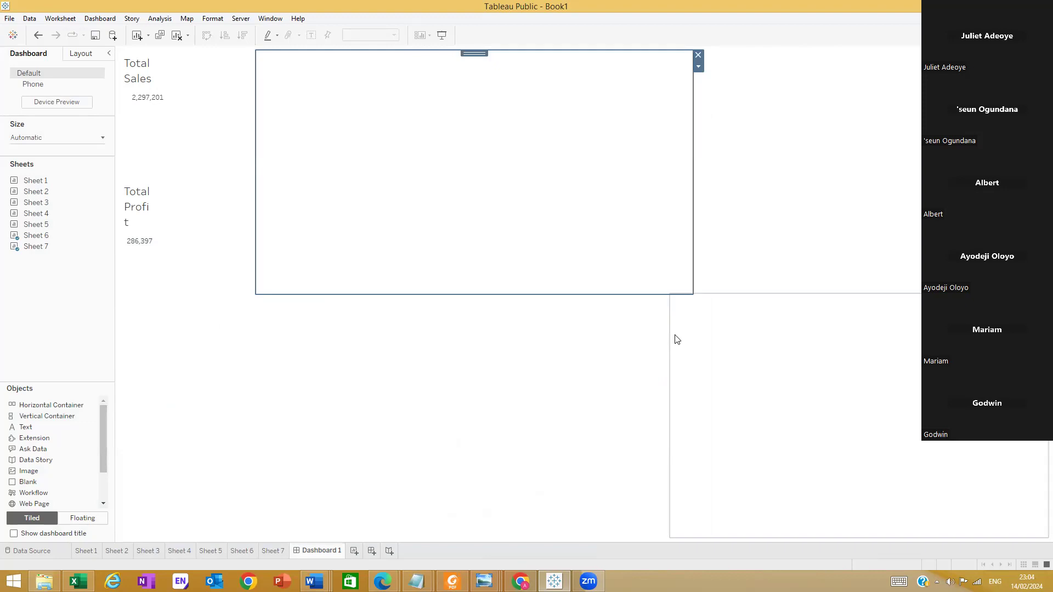
{"action": "left_click_drag", "start_coordinate": [691, 261], "coordinate": [673, 267]}
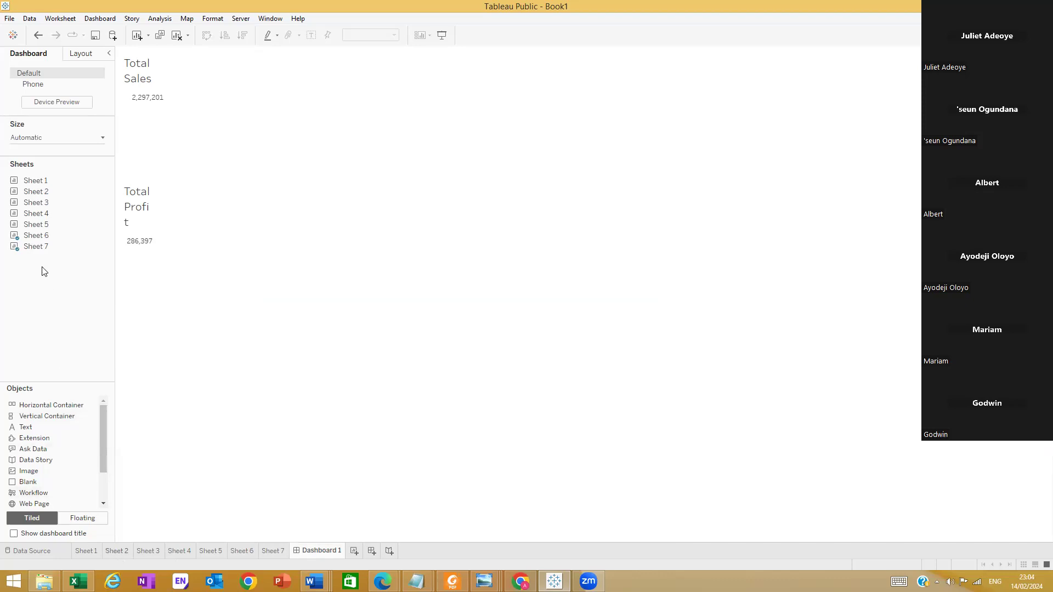
Place the Sheet 2 donut chart in the upper middle container and remove its Region legend from the dashboard
{"action": "double_click", "coordinate": [33, 225]}
{"action": "left_click", "coordinate": [35, 212]}
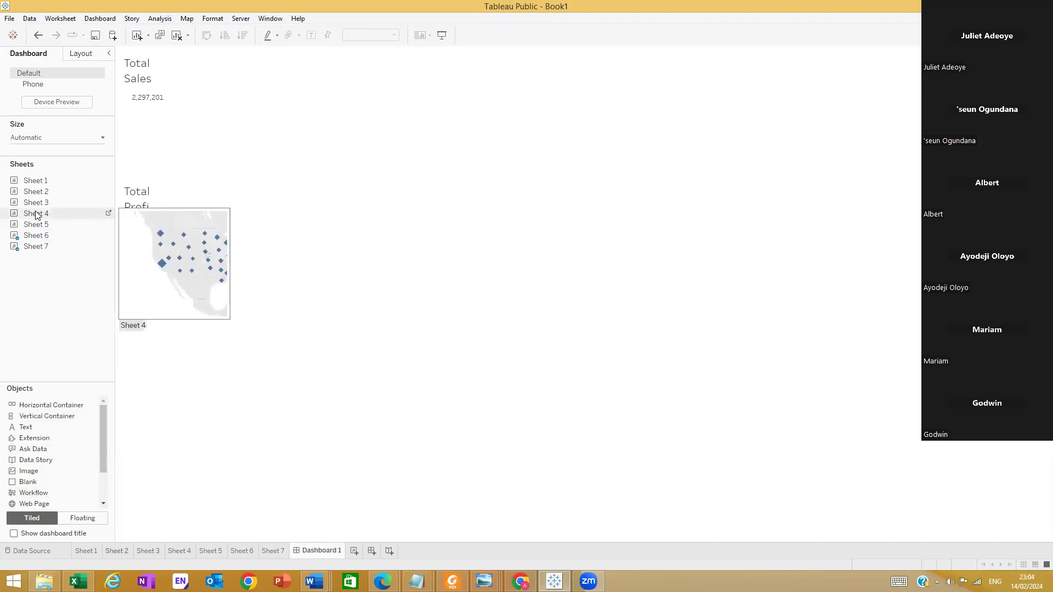
{"action": "left_click", "coordinate": [33, 204]}
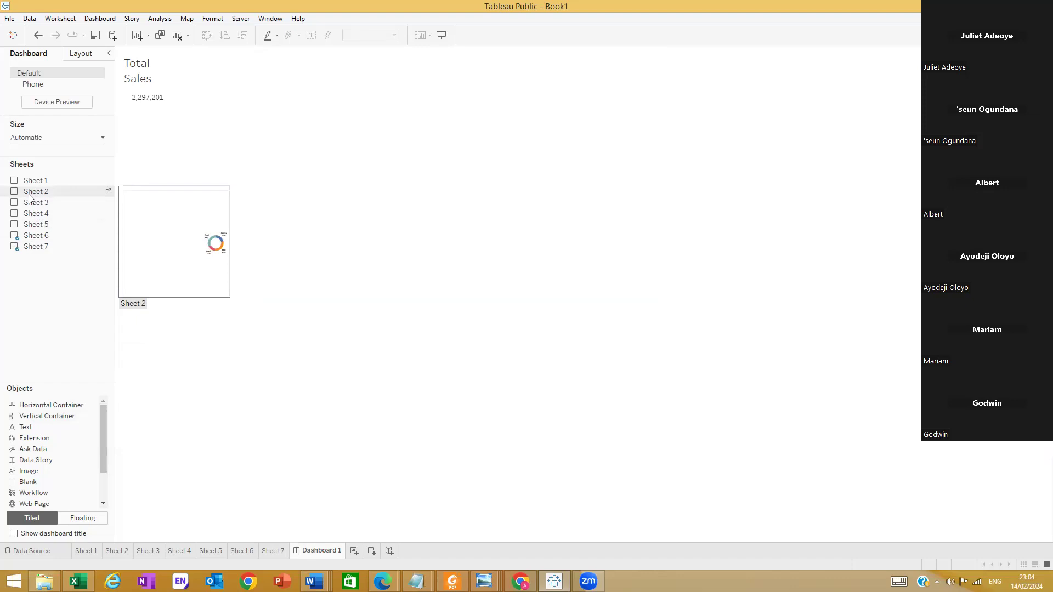
{"action": "left_click_drag", "start_coordinate": [31, 193], "coordinate": [475, 173]}
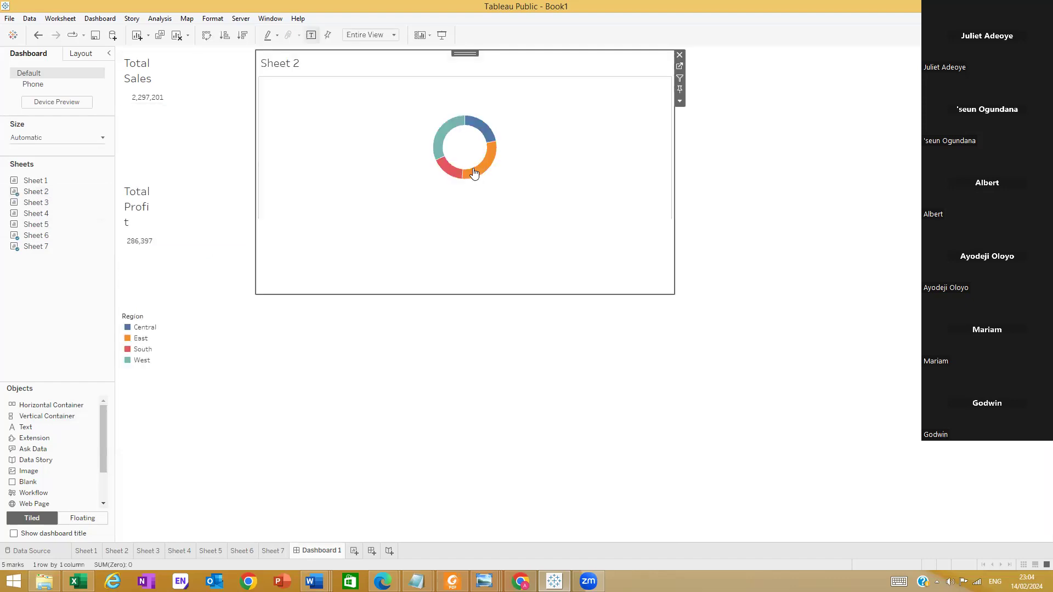
{"action": "mouse_move", "coordinate": [460, 209]}
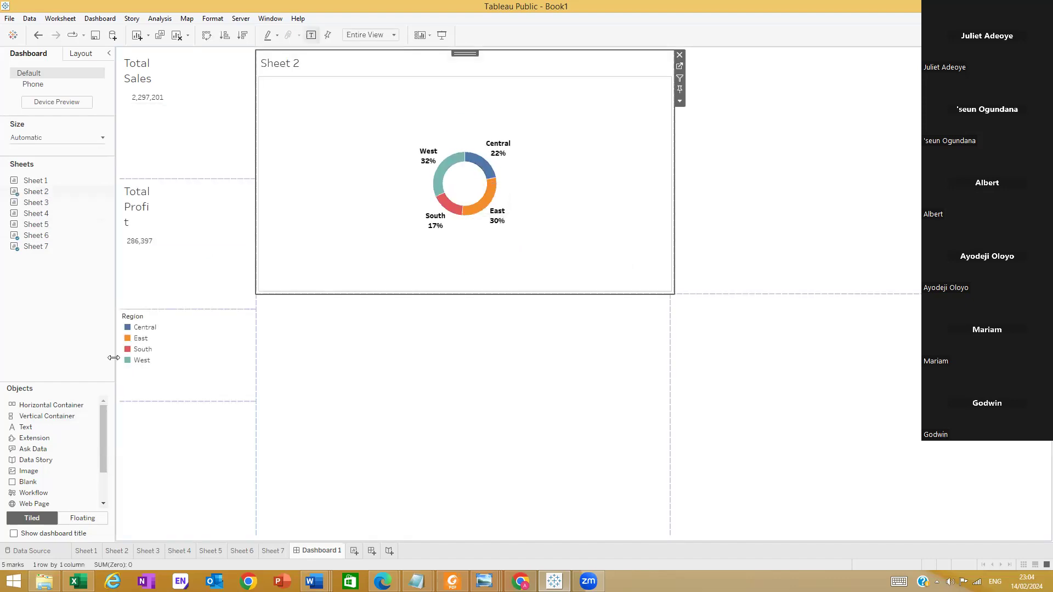
{"action": "left_click", "coordinate": [140, 346]}
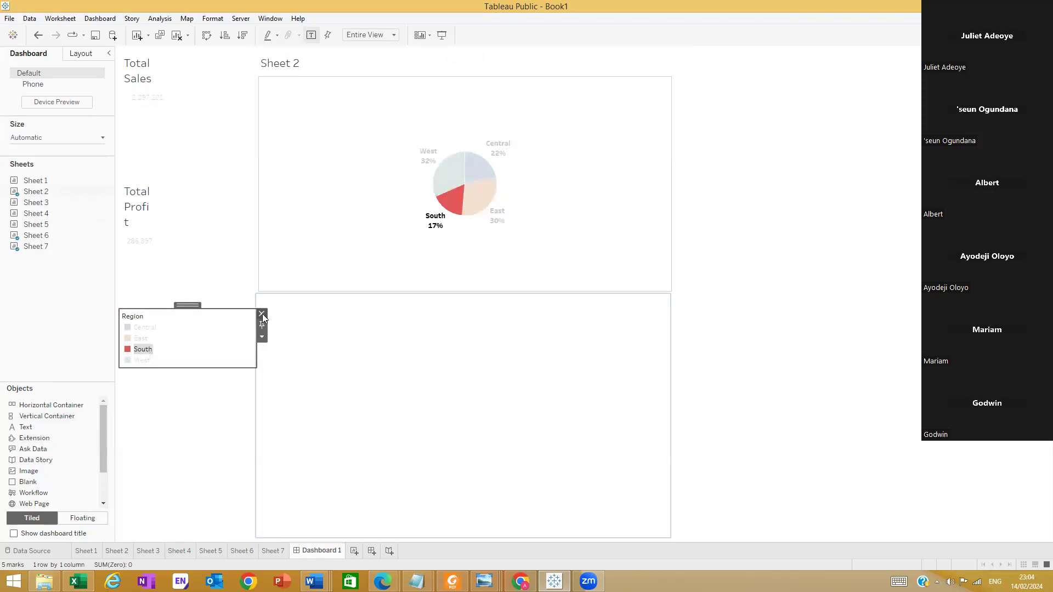
{"action": "left_click", "coordinate": [262, 314]}
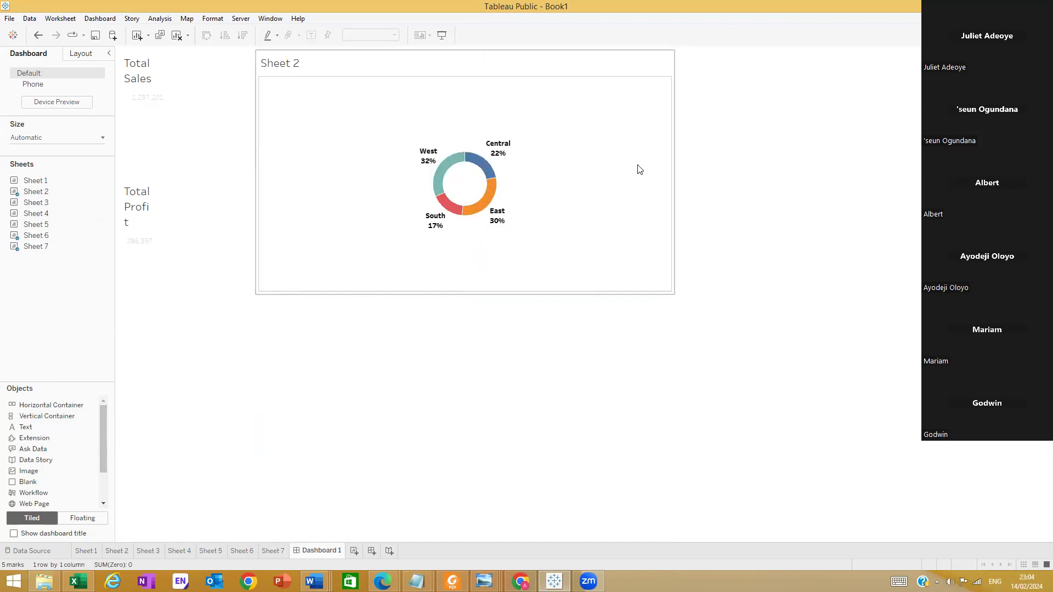
Place the Sheet 3 bar chart in the lower middle container, leaving no donut slice selected
{"action": "left_click_drag", "start_coordinate": [35, 213], "coordinate": [444, 387]}
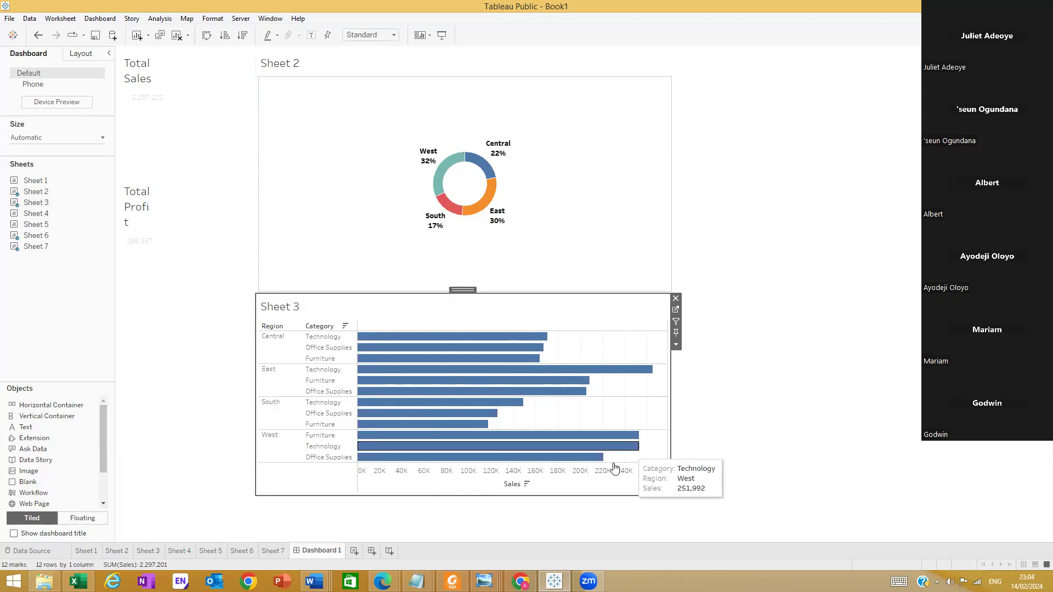
{"action": "left_click", "coordinate": [461, 153]}
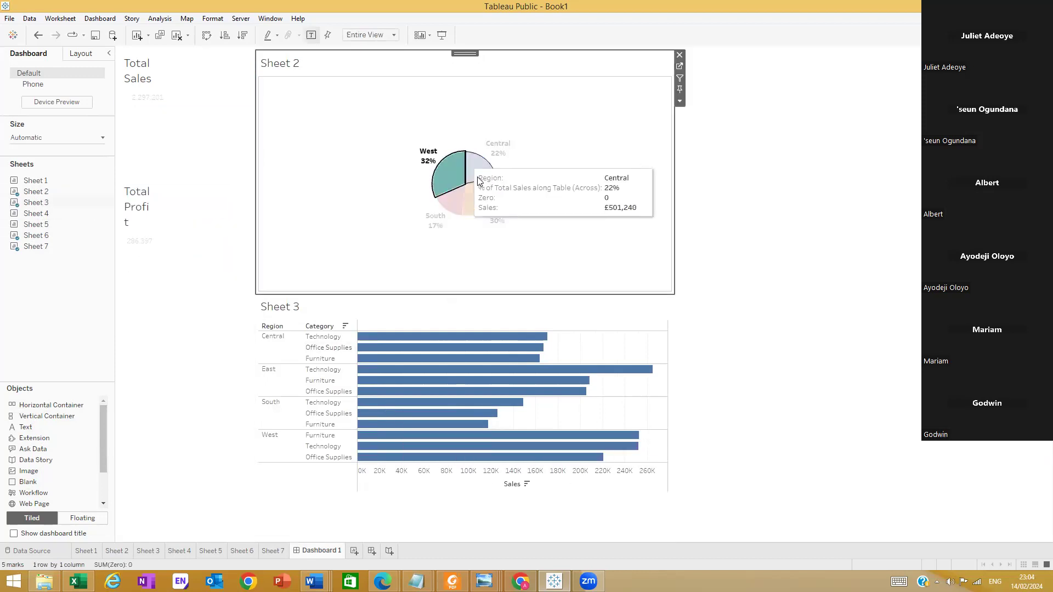
{"action": "left_click", "coordinate": [525, 173]}
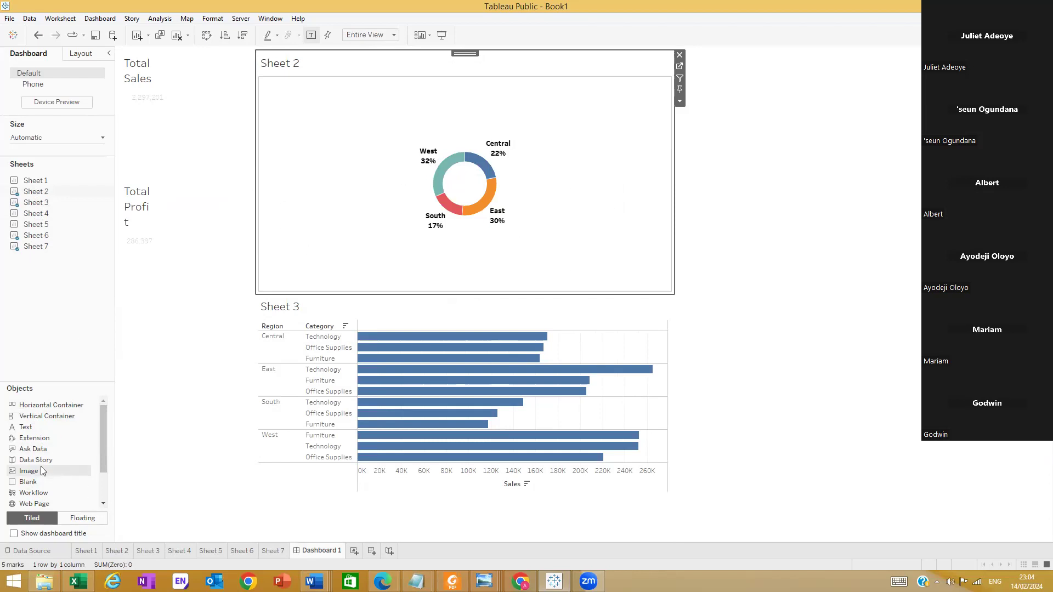
Open the Sheet 2 worksheet from the dashboard to edit its donut chart
{"action": "mouse_move", "coordinate": [53, 193]}
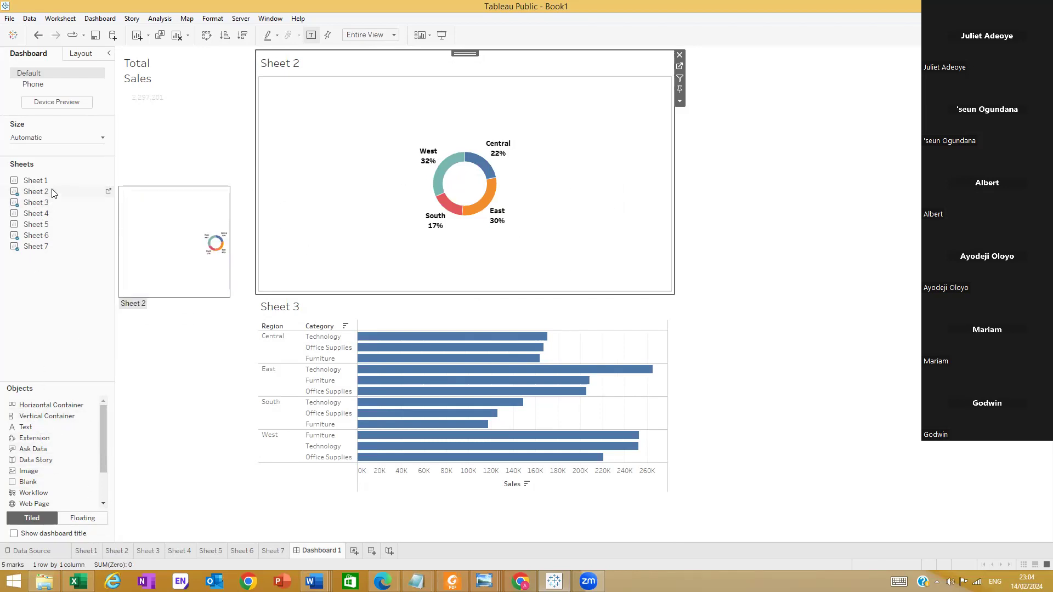
{"action": "left_click", "coordinate": [108, 191]}
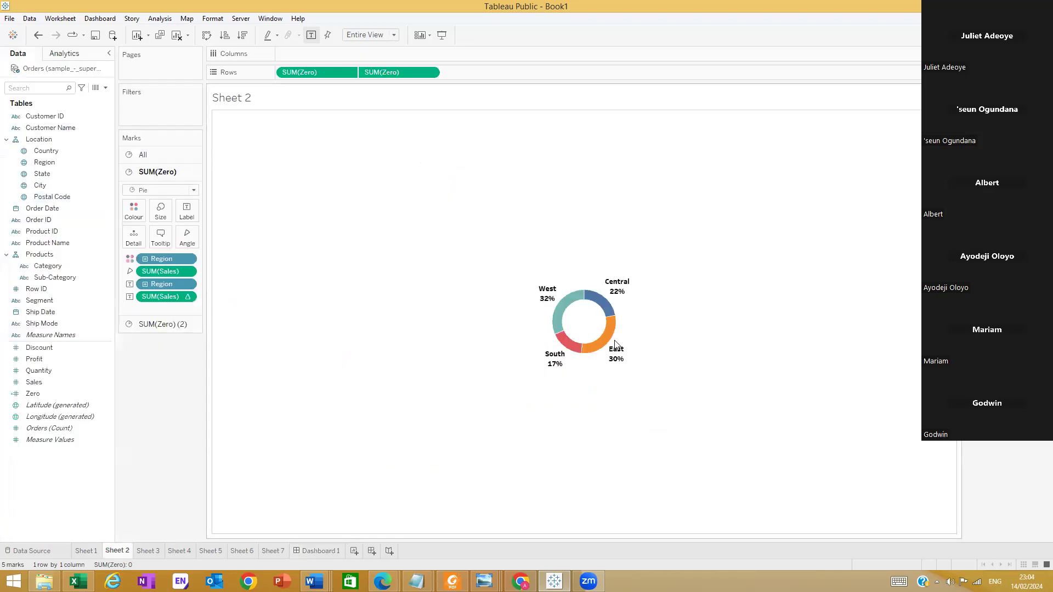
Try enlarging only the outer pie on the first SUM(Zero) marks card, and undo the size change
{"action": "left_click", "coordinate": [161, 211]}
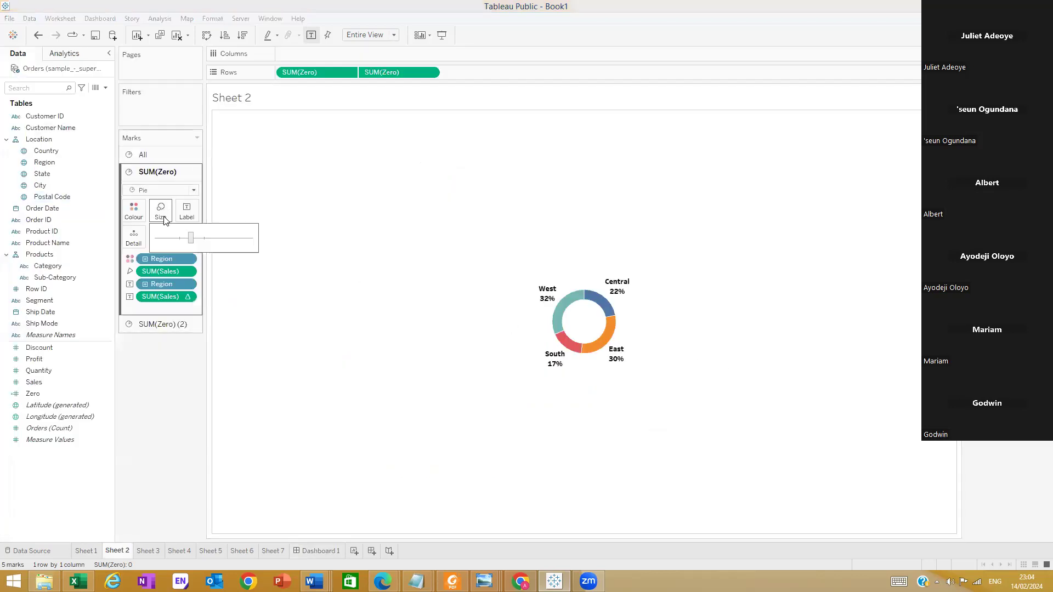
{"action": "left_click_drag", "start_coordinate": [201, 240], "coordinate": [215, 241]}
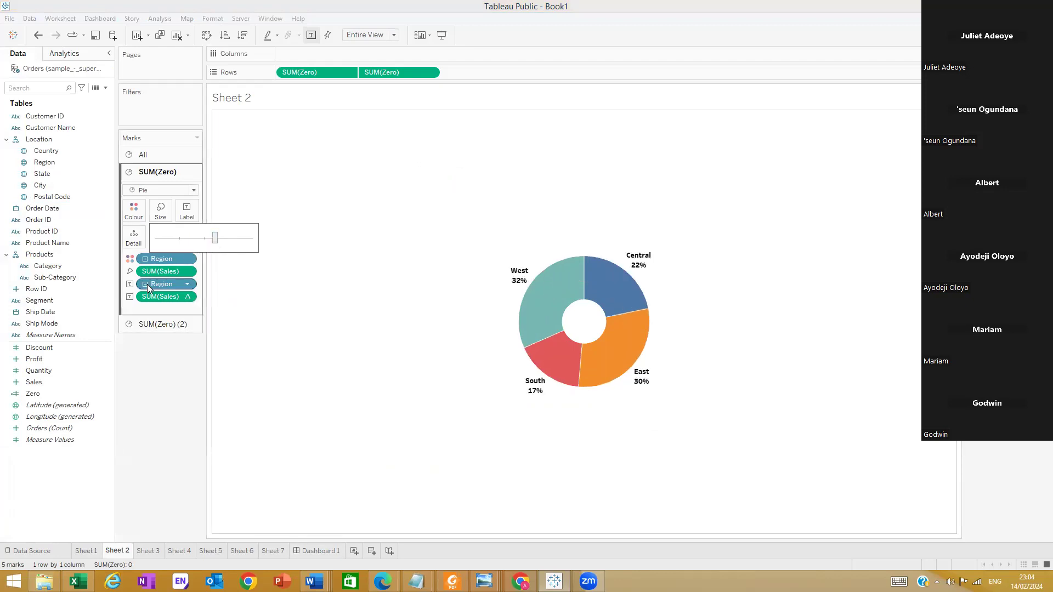
{"action": "left_click", "coordinate": [153, 324]}
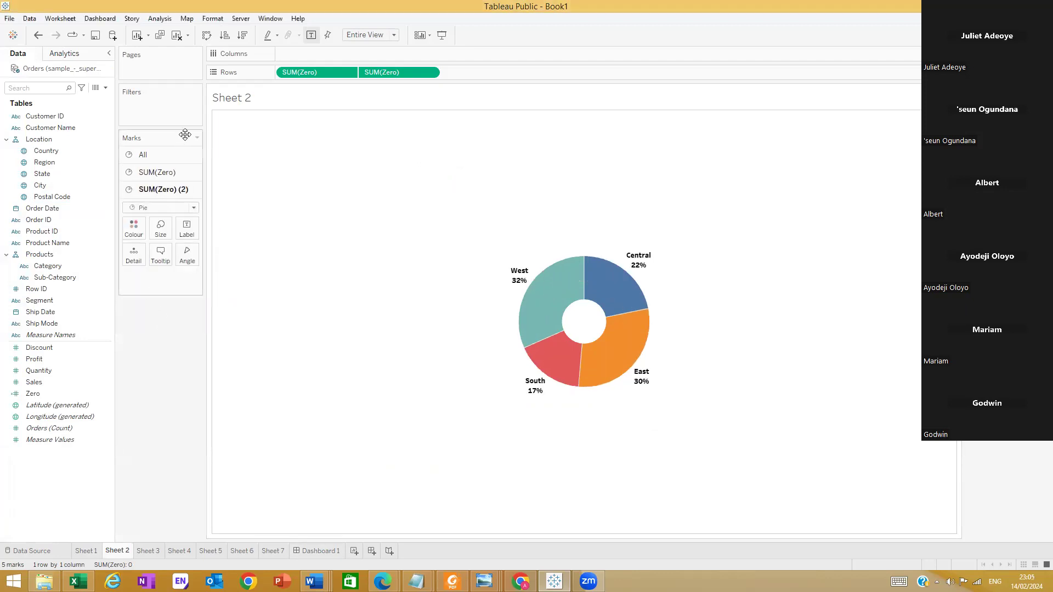
{"action": "key", "text": "ctrl+z"}
Increase the mark size for all SUM(Zero) pies together so the whole donut grows
{"action": "left_click", "coordinate": [170, 156]}
{"action": "left_click", "coordinate": [160, 193]}
{"action": "left_click_drag", "start_coordinate": [191, 220], "coordinate": [208, 222]}
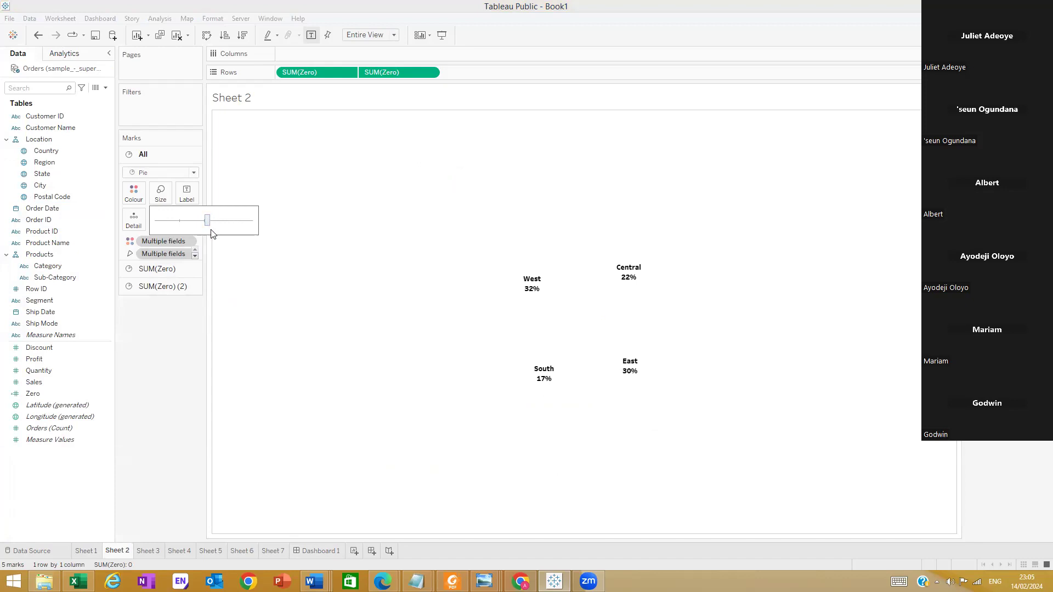
Undo the combined pie size changes and reopen the Sheet 2 worksheet from the dashboard
{"action": "left_click", "coordinate": [161, 339]}
{"action": "key", "text": "ctrl+z"}
{"action": "key", "text": "ctrl+z"}
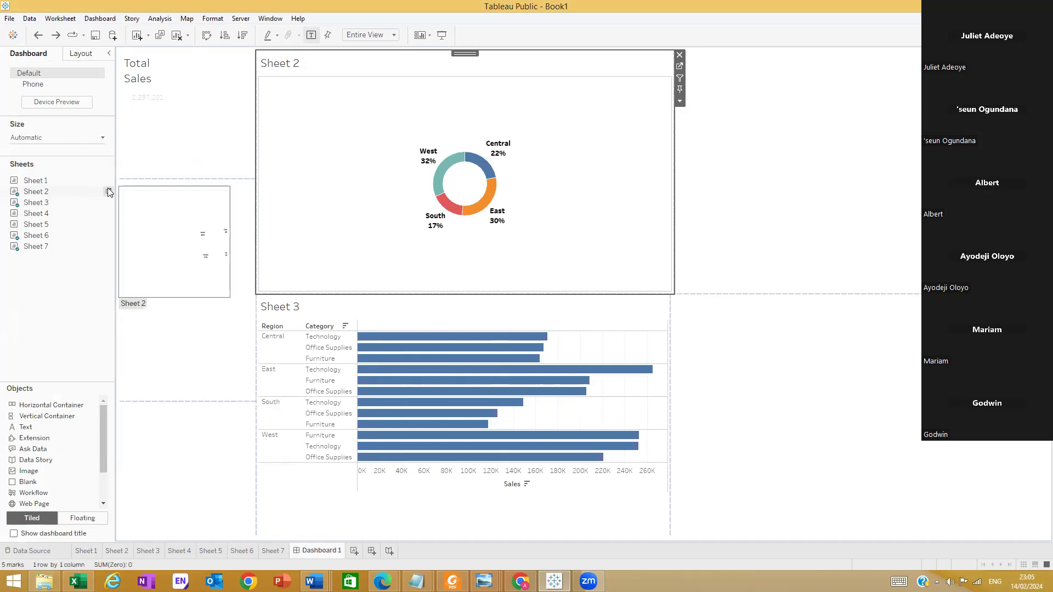
{"action": "left_click", "coordinate": [109, 192]}
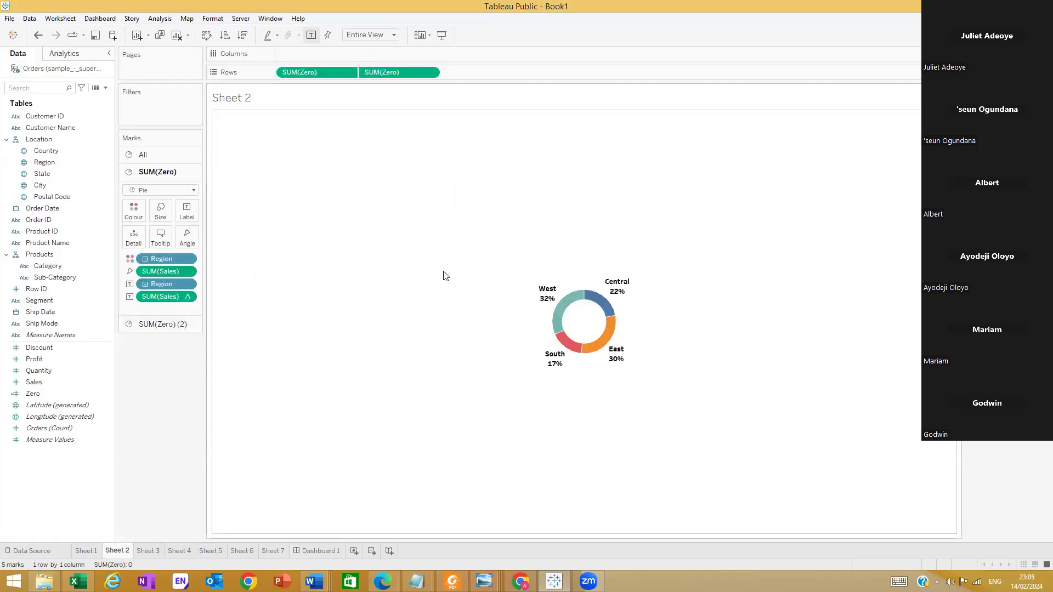
Enlarge the coloured outer pie on the first SUM(Zero) marks card of Sheet 2
{"action": "left_click", "coordinate": [173, 329]}
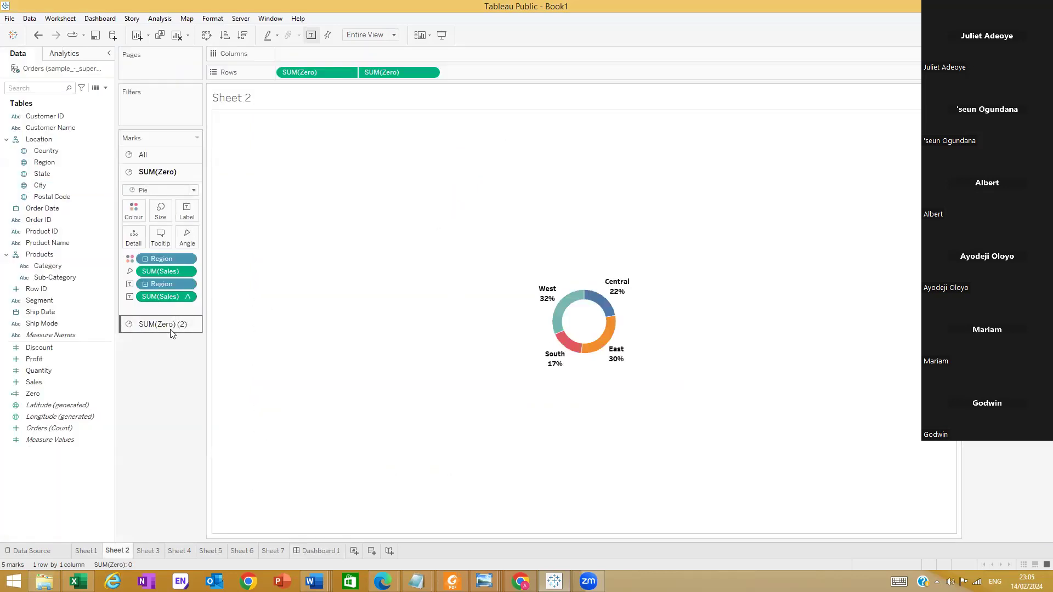
{"action": "left_click", "coordinate": [161, 211]}
{"action": "left_click", "coordinate": [207, 238]}
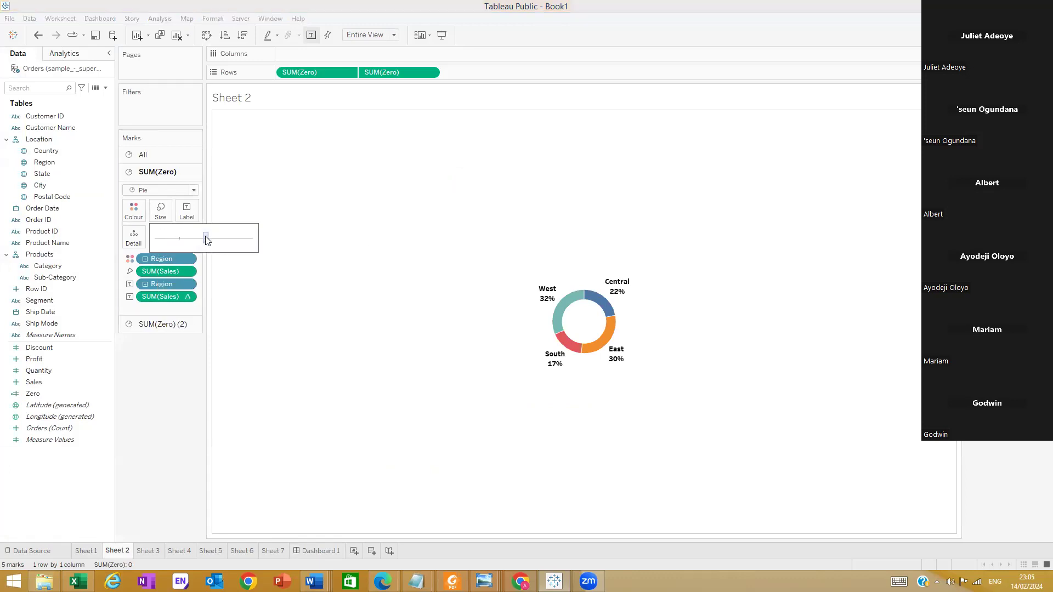
{"action": "left_click", "coordinate": [217, 243]}
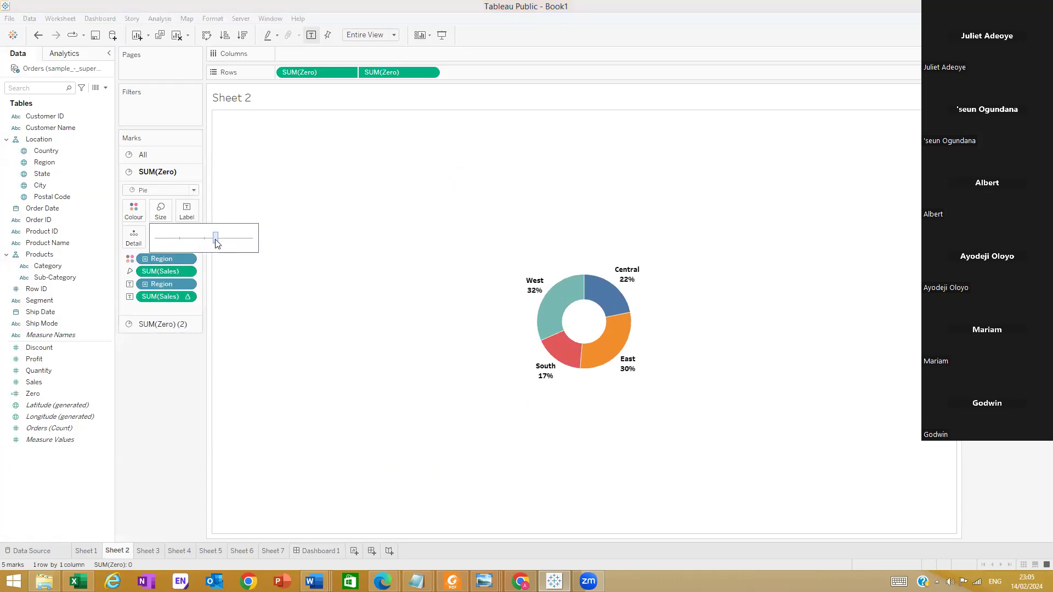
Enlarge the white inner pie on the SUM(Zero) (2) marks card to leave a thin donut ring
{"action": "left_click", "coordinate": [165, 324]}
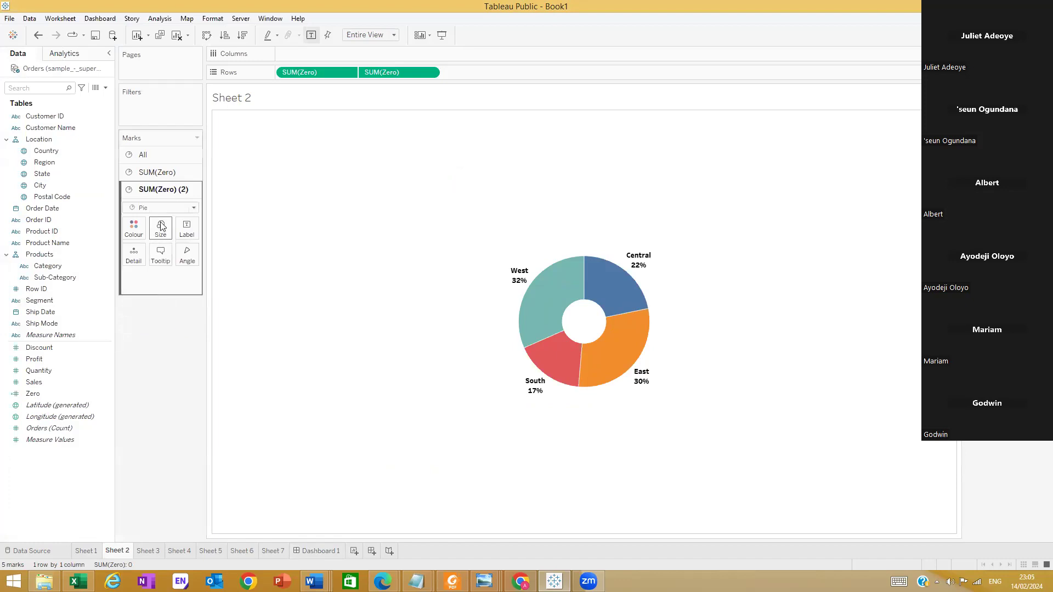
{"action": "left_click", "coordinate": [159, 231]}
{"action": "left_click_drag", "start_coordinate": [192, 262], "coordinate": [214, 262]}
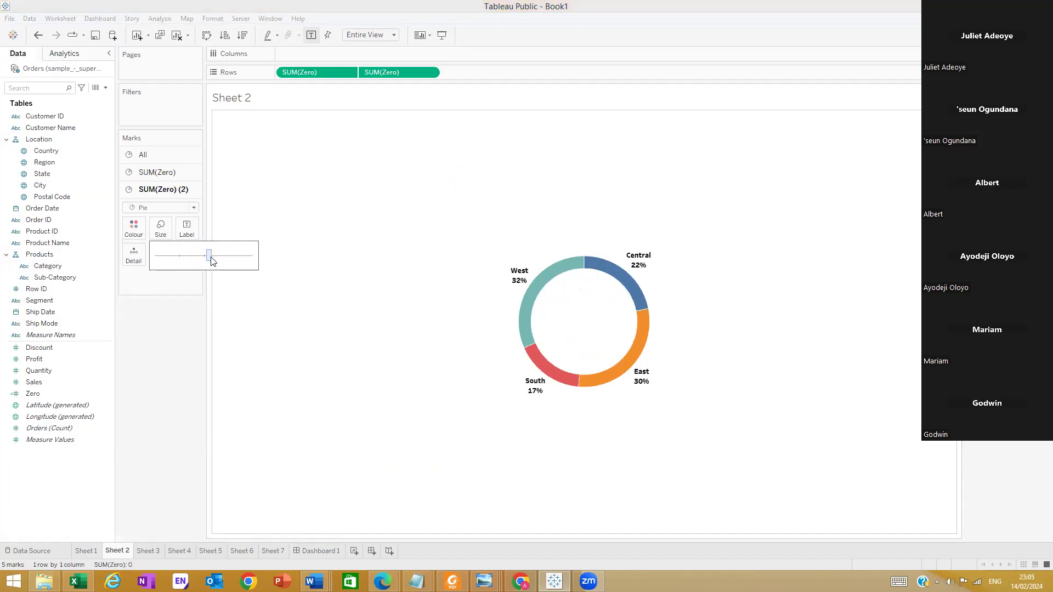
Place the Sheet 4 map in Dashboard 1's upper right container and remove its Profit and Country legends
{"action": "left_click", "coordinate": [323, 551]}
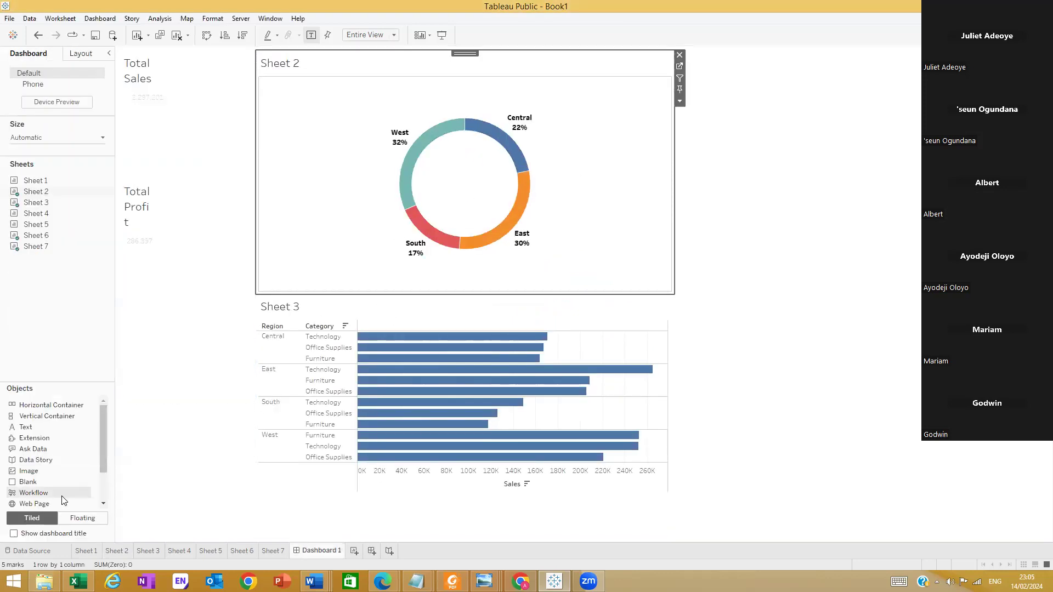
{"action": "mouse_move", "coordinate": [37, 219]}
{"action": "left_click_drag", "start_coordinate": [37, 221], "coordinate": [735, 204]}
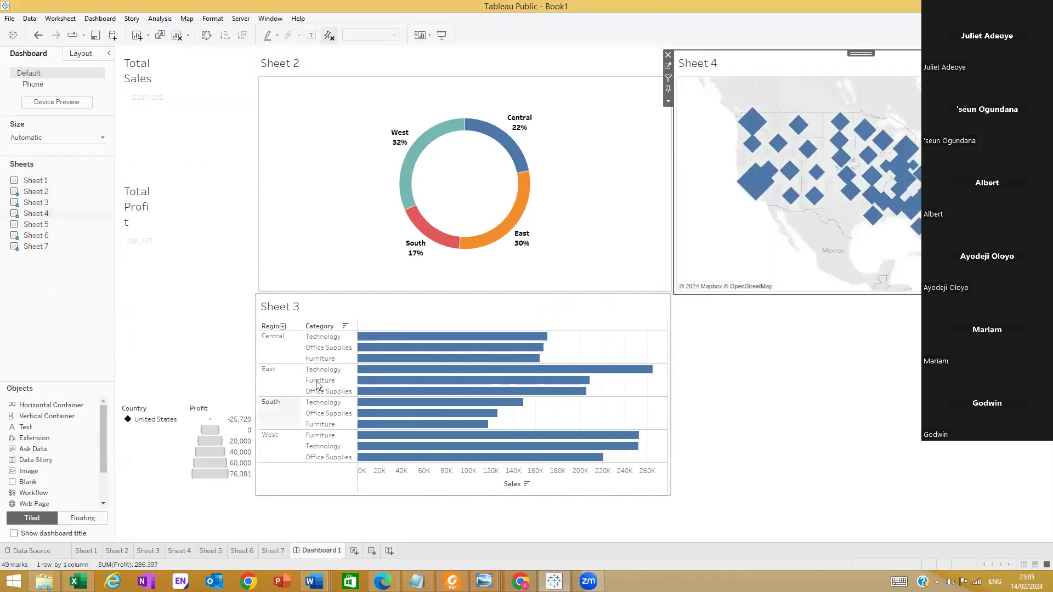
{"action": "left_click", "coordinate": [232, 413]}
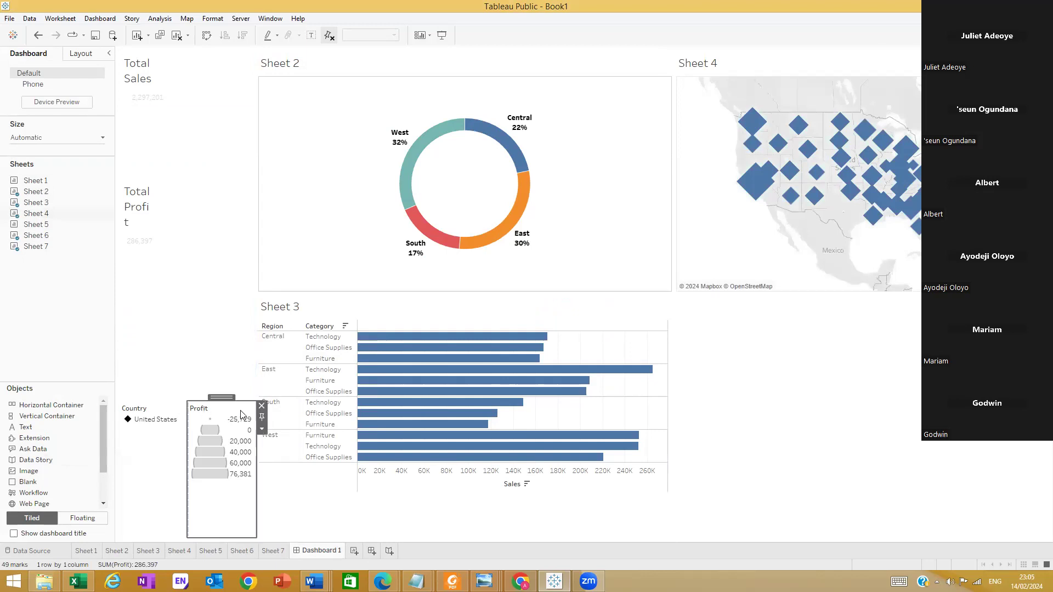
{"action": "left_click", "coordinate": [261, 405]}
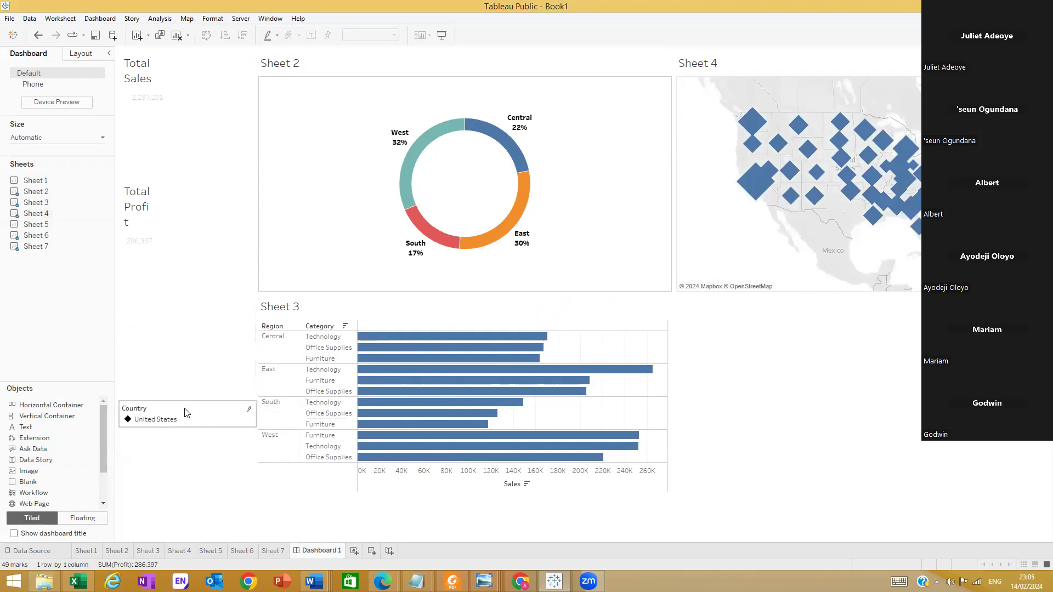
{"action": "left_click", "coordinate": [216, 416]}
{"action": "left_click", "coordinate": [261, 406]}
Place the Sheet 5 map in the container below Sheet 4 and adjust the border beside the Sheet 3 chart
{"action": "mouse_move", "coordinate": [34, 230]}
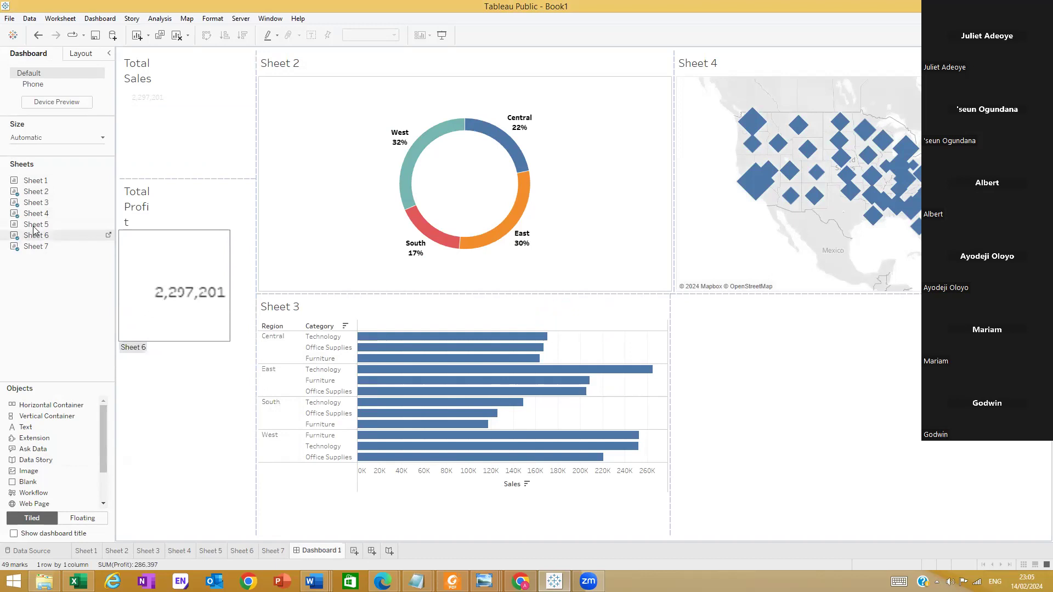
{"action": "left_click_drag", "start_coordinate": [36, 224], "coordinate": [812, 393]}
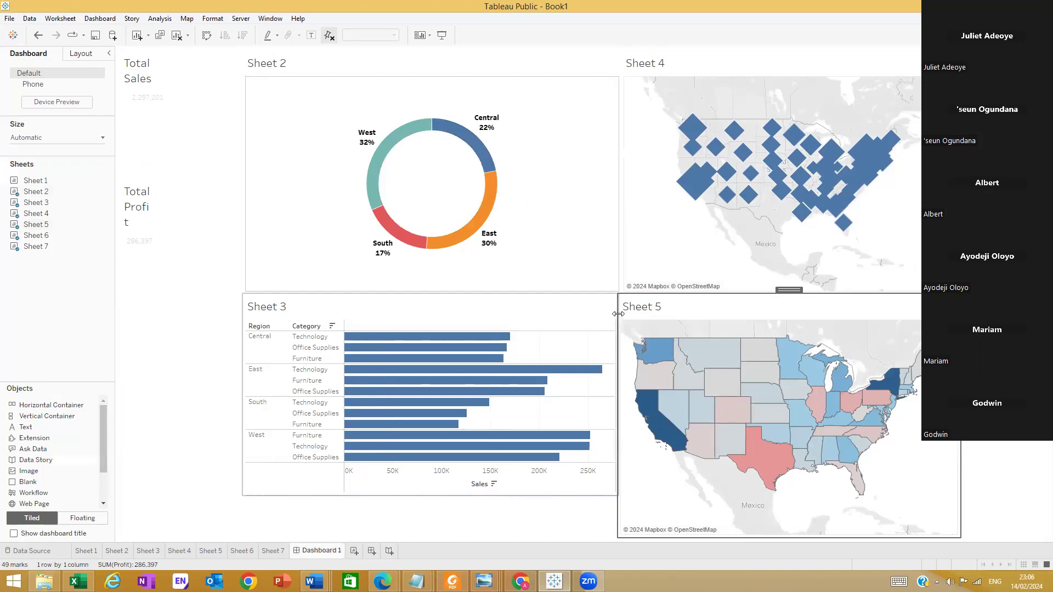
{"action": "left_click_drag", "start_coordinate": [618, 314], "coordinate": [621, 313]}
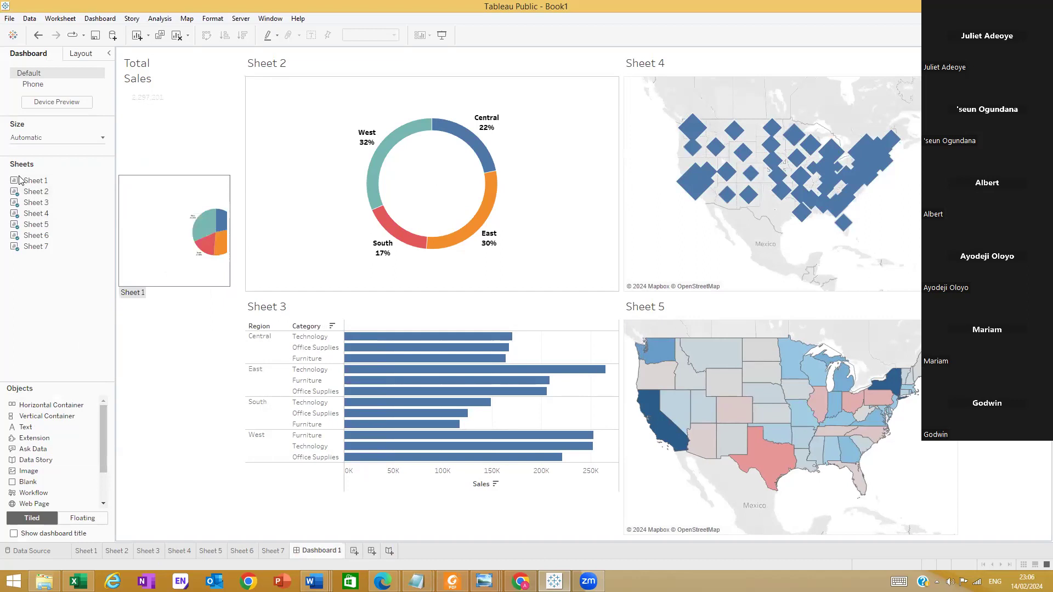
Place the Sheet 1 pie chart below Total Profit and lower its upper edge to reduce its height
{"action": "mouse_move", "coordinate": [36, 181]}
{"action": "left_mouse_down"}
{"action": "mouse_move", "coordinate": [185, 432]}
{"action": "mouse_move", "coordinate": [193, 410]}
{"action": "left_mouse_up"}
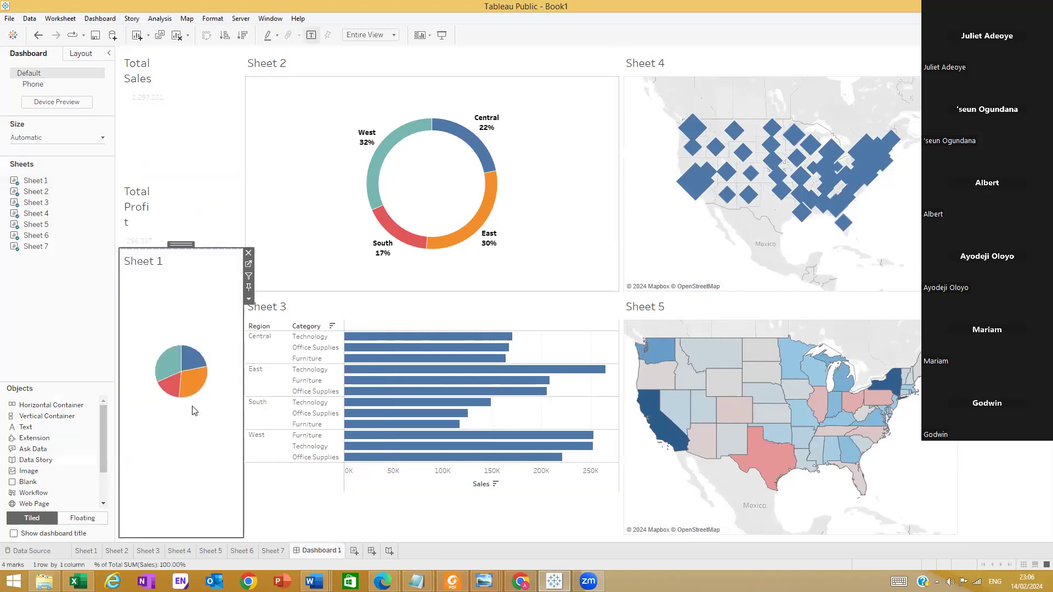
{"action": "left_click_drag", "start_coordinate": [210, 249], "coordinate": [198, 321]}
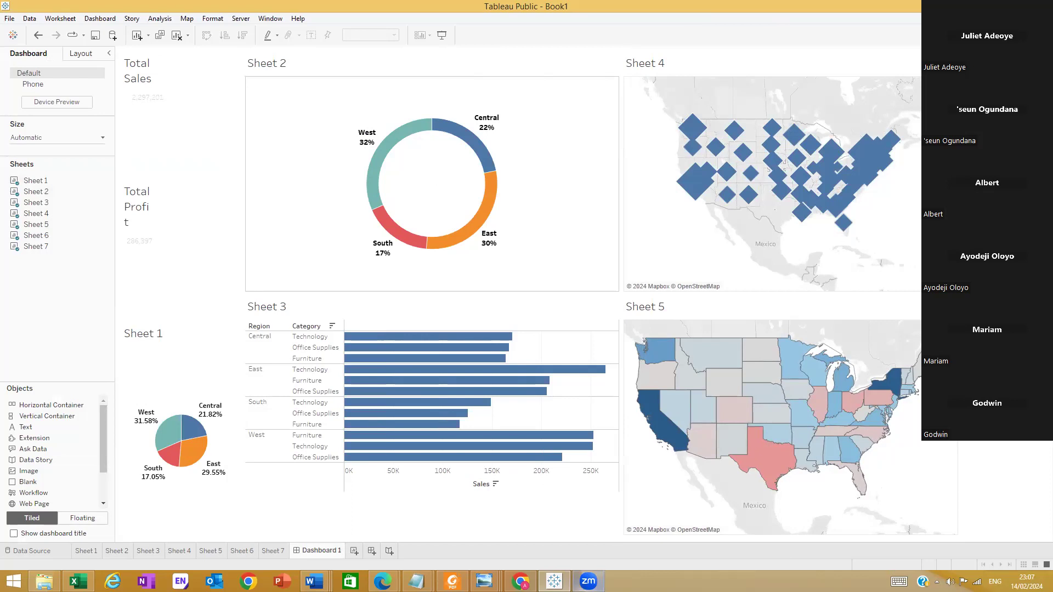
Switch to Windows Photo Viewer to compare the layout with the reference dashboard image, and return to Tableau
{"action": "mouse_move", "coordinate": [588, 581]}
{"action": "left_click", "coordinate": [484, 581]}
{"action": "left_click", "coordinate": [626, 534]}
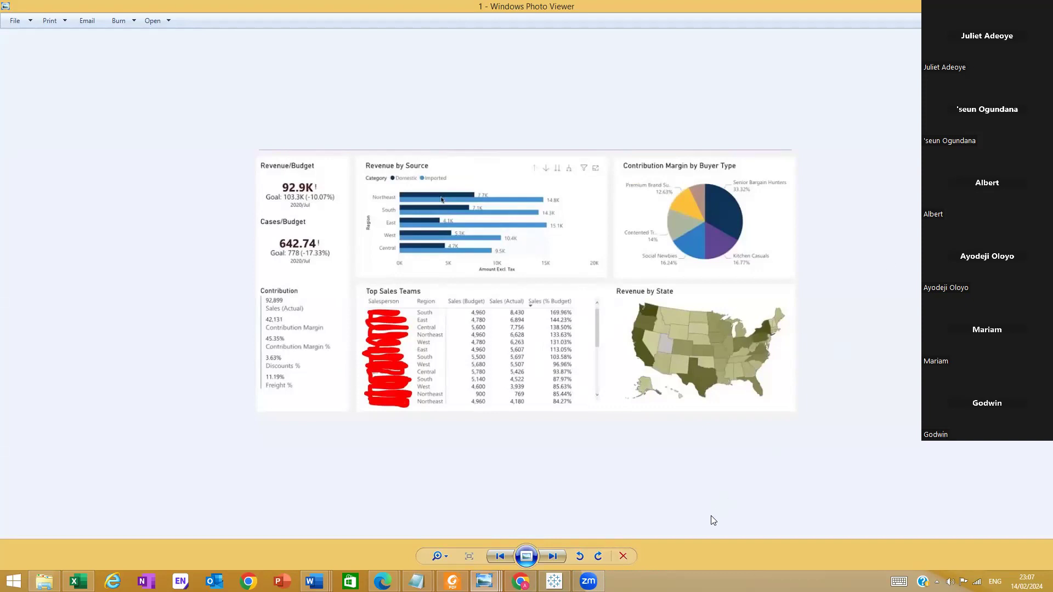
{"action": "left_click", "coordinate": [555, 581]}
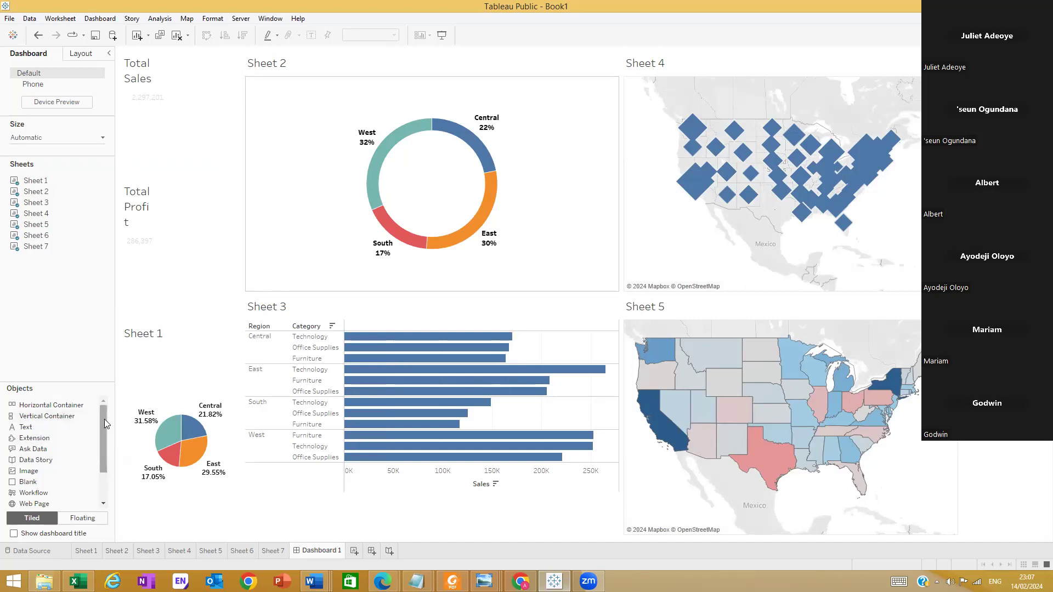
{"action": "mouse_move", "coordinate": [160, 481]}
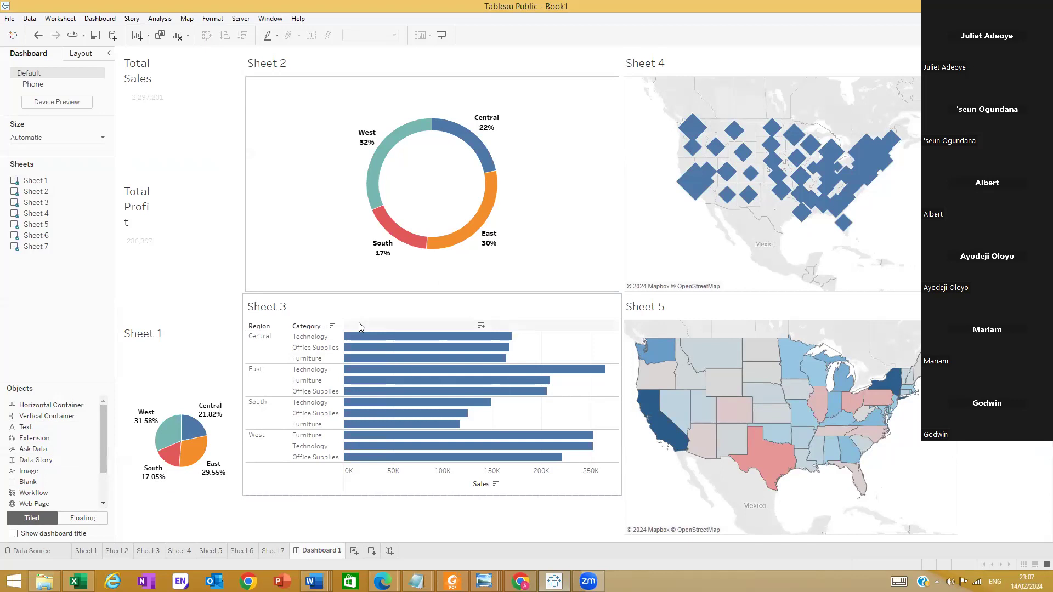
Review the worksheets from Sheet 1 to Sheet 5 and examine the state details on the Sheet 5 profit map
{"action": "left_click", "coordinate": [85, 552]}
{"action": "left_click", "coordinate": [118, 552]}
{"action": "left_click", "coordinate": [146, 551]}
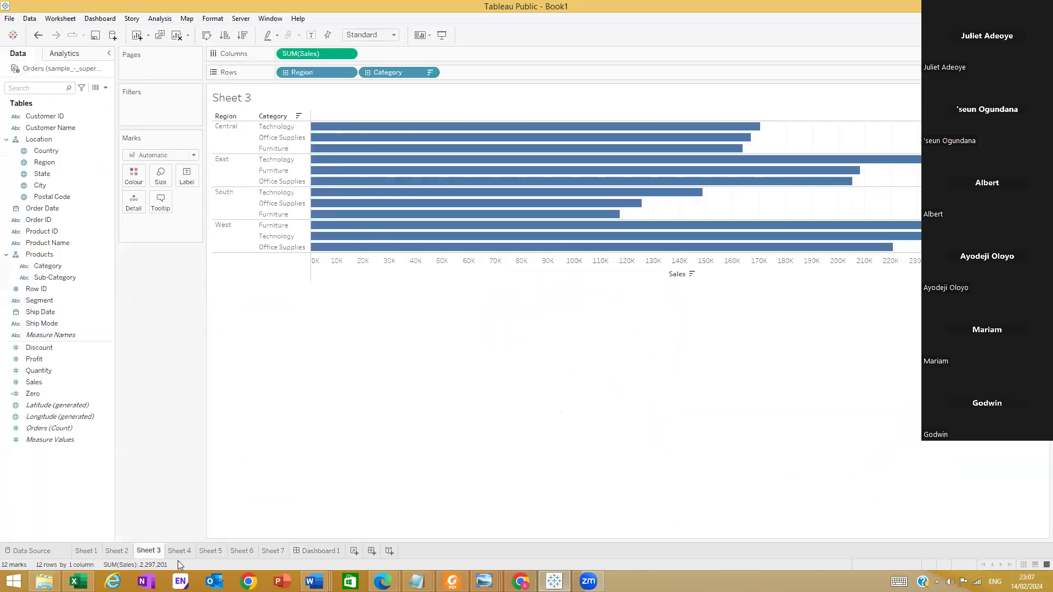
{"action": "left_click", "coordinate": [181, 552]}
{"action": "left_click", "coordinate": [210, 552]}
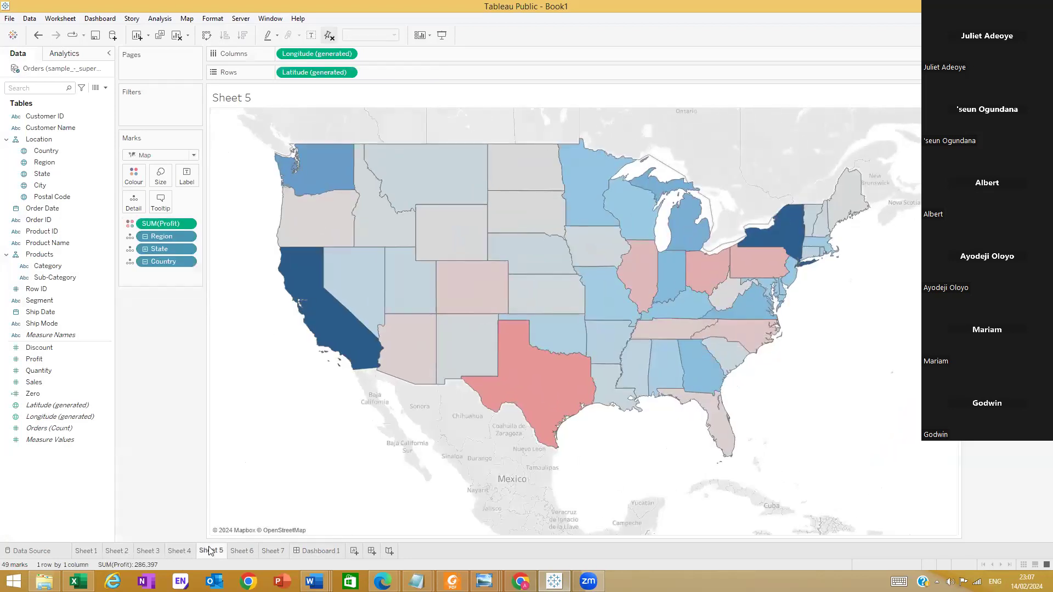
{"action": "mouse_move", "coordinate": [209, 550]}
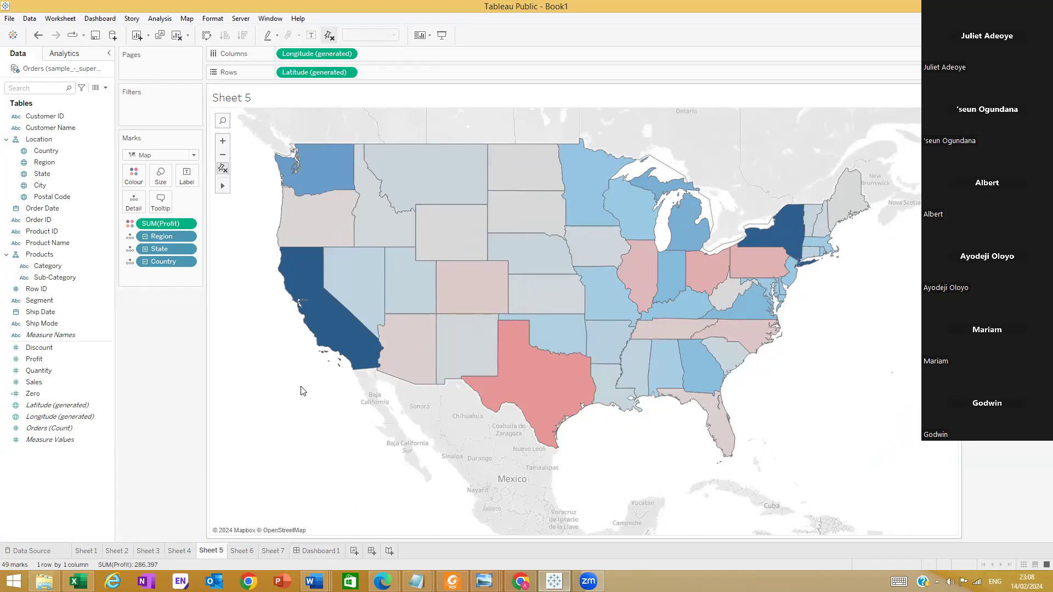
{"action": "mouse_move", "coordinate": [365, 313]}
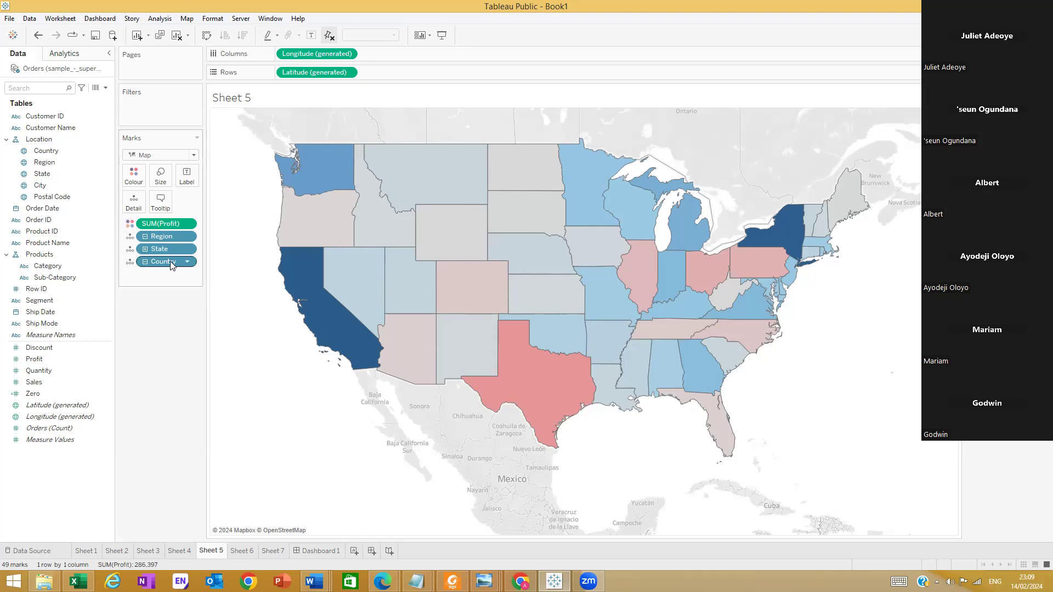
{"action": "mouse_move", "coordinate": [346, 185]}
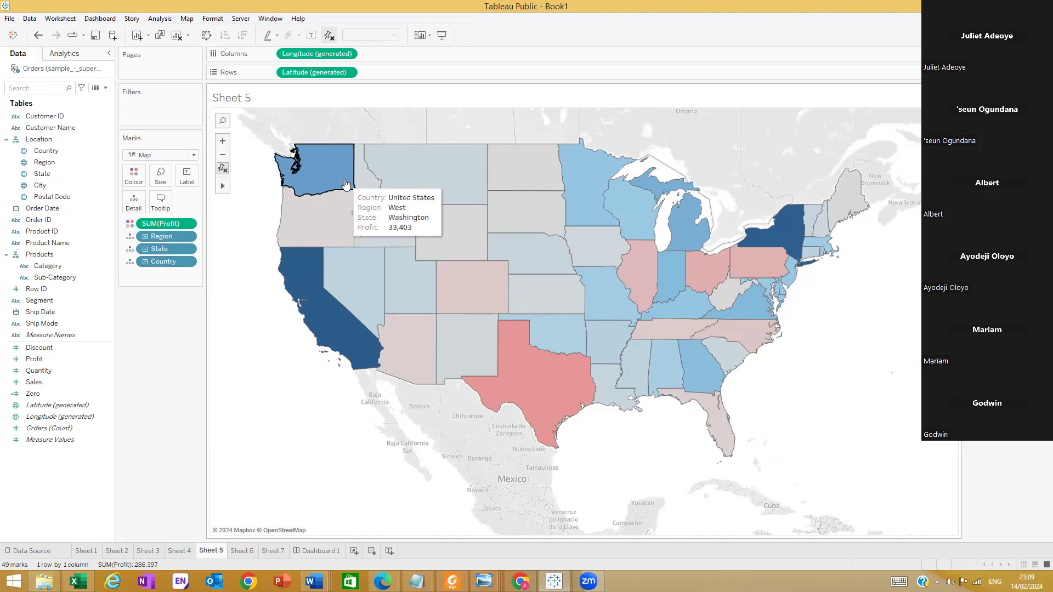
{"action": "mouse_move", "coordinate": [381, 181]}
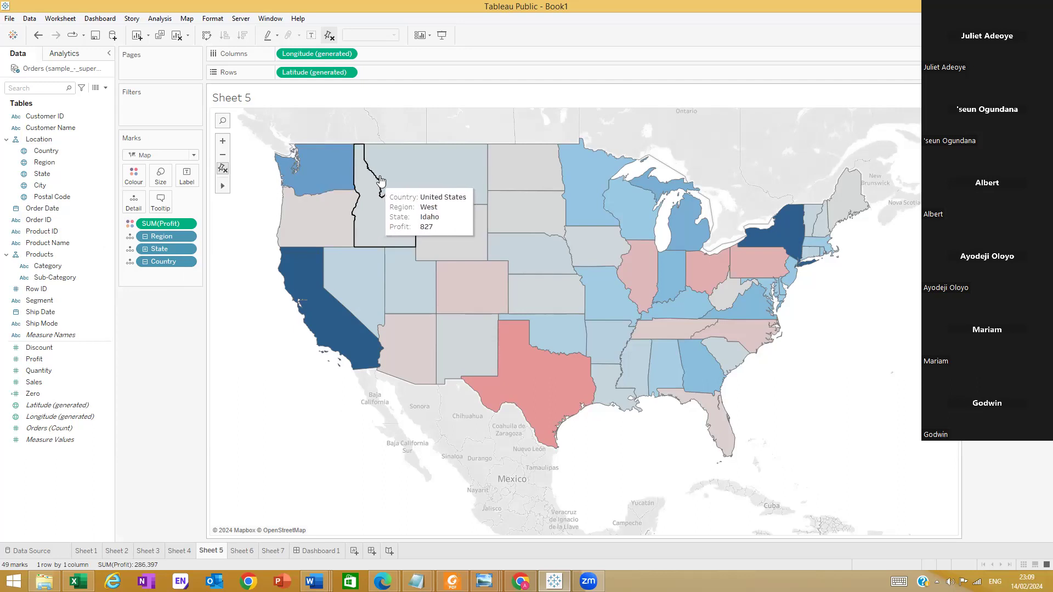